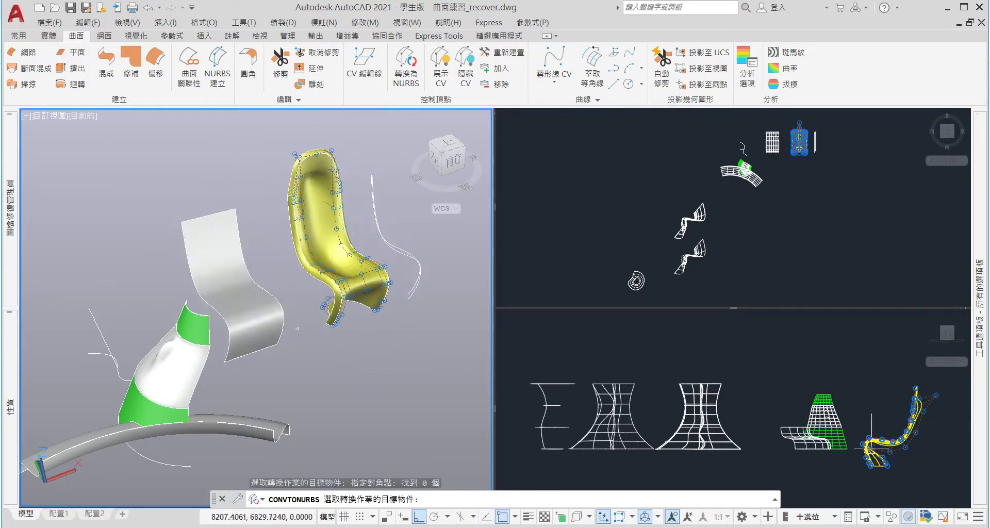
Close the conversion selection window and browse the Solid and Mesh ribbon tabs
click(144, 117)
click(50, 36)
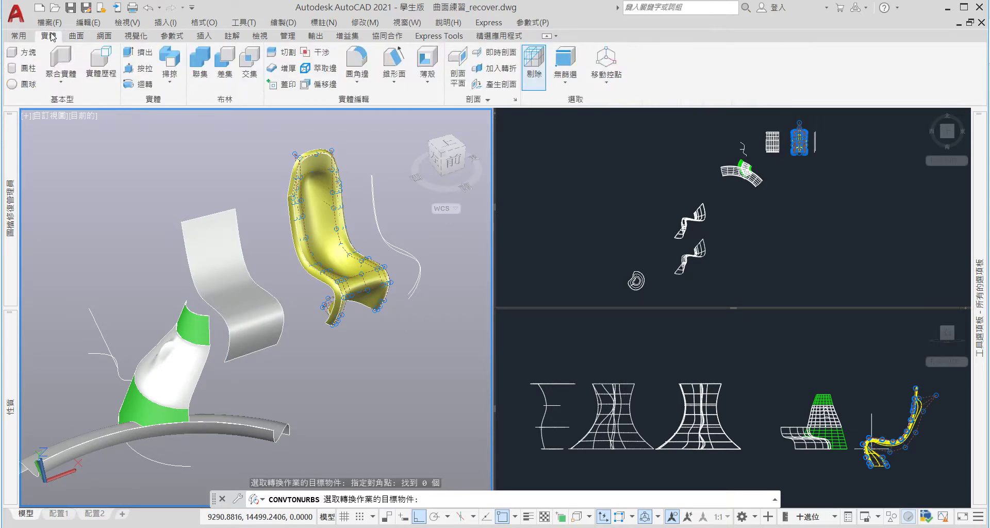
click(102, 37)
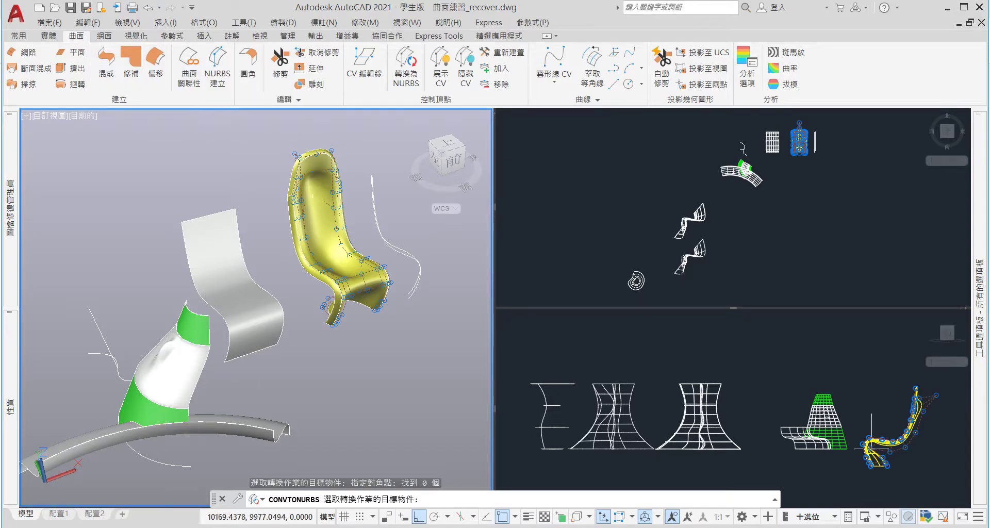
Zoom the left viewport, then cancel the pending CONVTONURBS conversion with Esc
scroll(251, 305, up, 4)
scroll(251, 305, down, 4)
scroll(251, 306, up, 2)
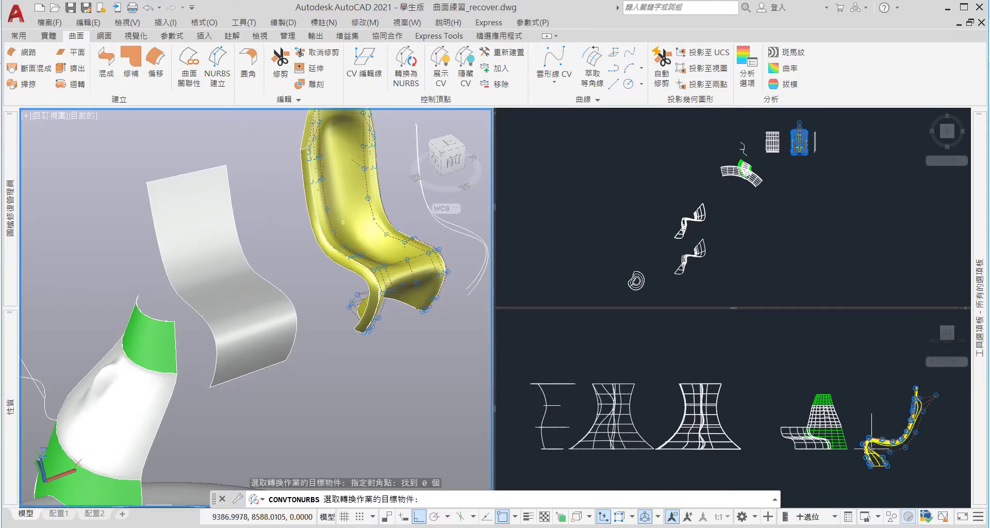
scroll(247, 302, down, 5)
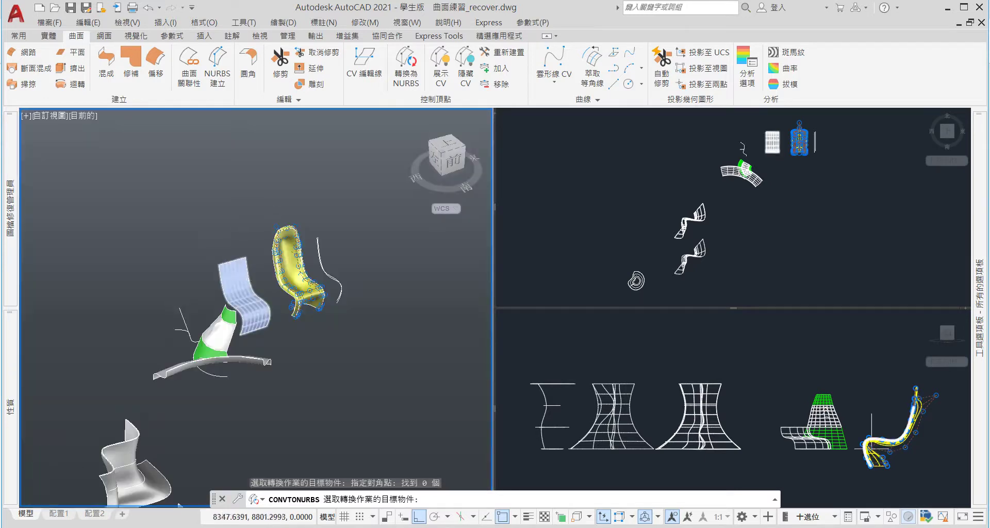
scroll(252, 299, up, 4)
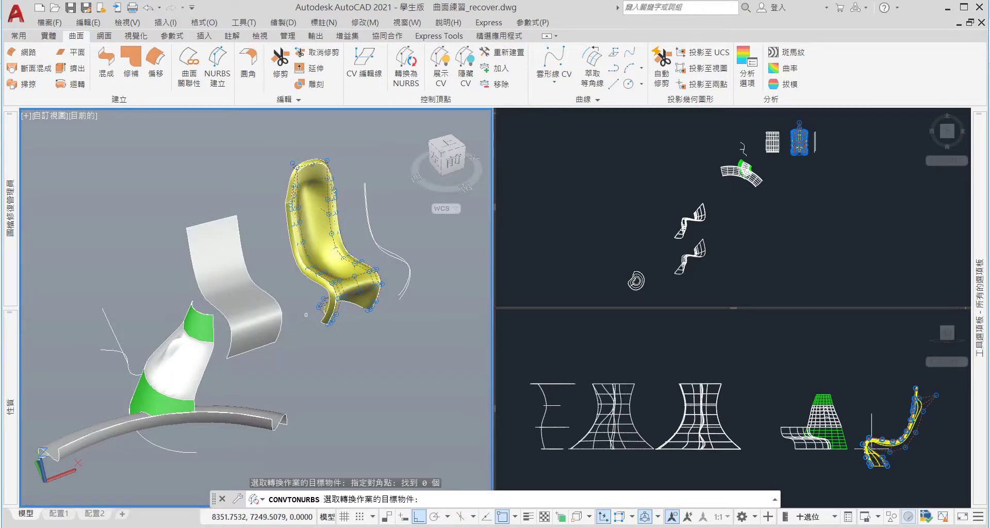
key(Escape)
key(Escape)
key(Escape)
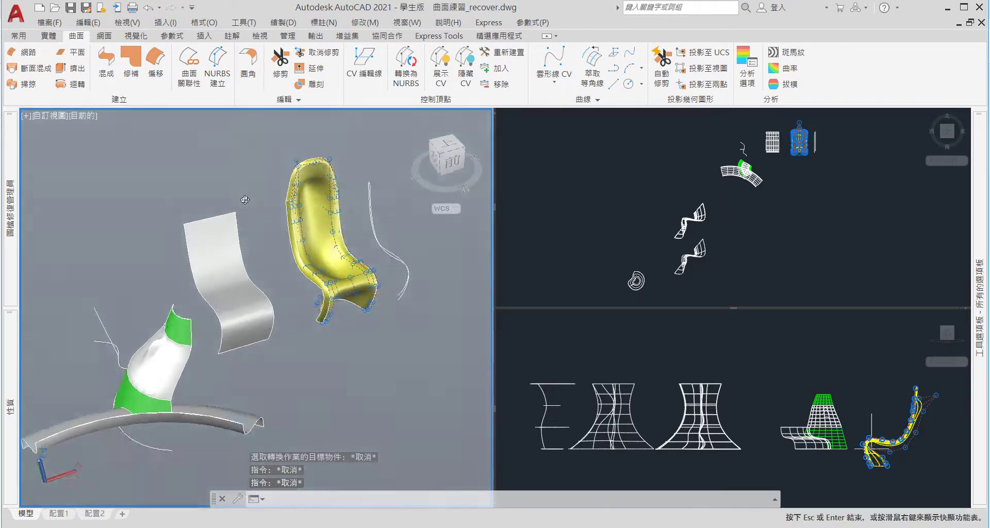
Orbit and pan the left viewport to a front-right view of the surfaces
scroll(182, 251, down, 6)
scroll(136, 329, up, 3)
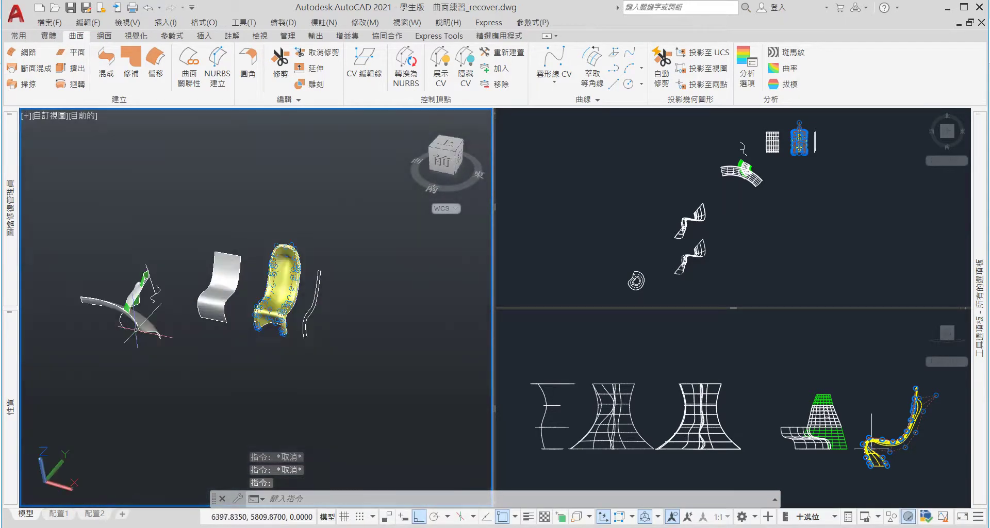
scroll(222, 318, down, 3)
shift+middle_drag(221, 318, 226, 370)
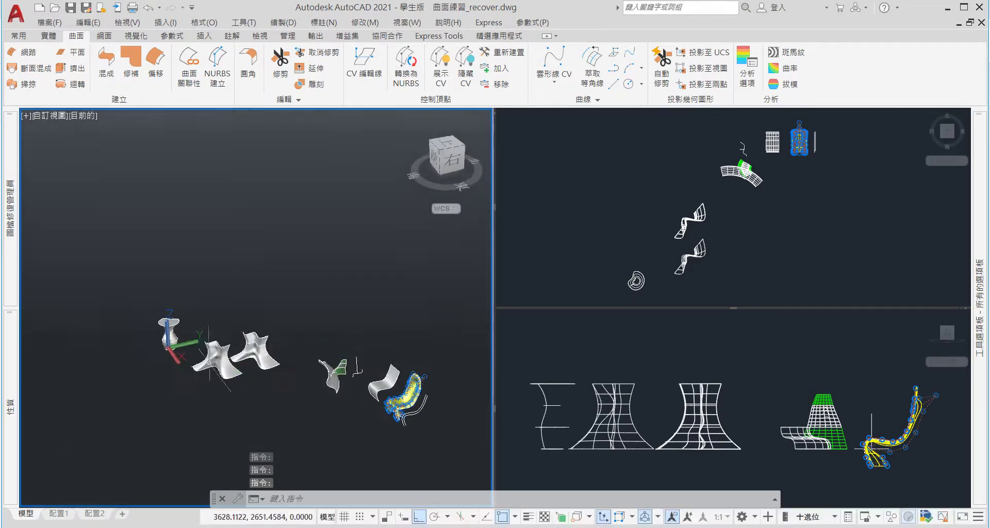
scroll(243, 364, up, 2)
middle_drag(242, 364, 223, 312)
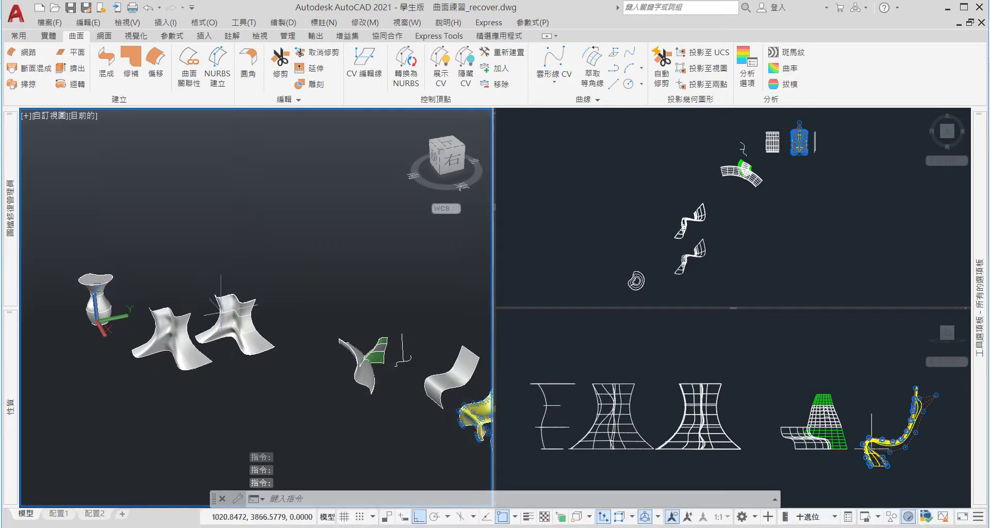
scroll(207, 342, up, 2)
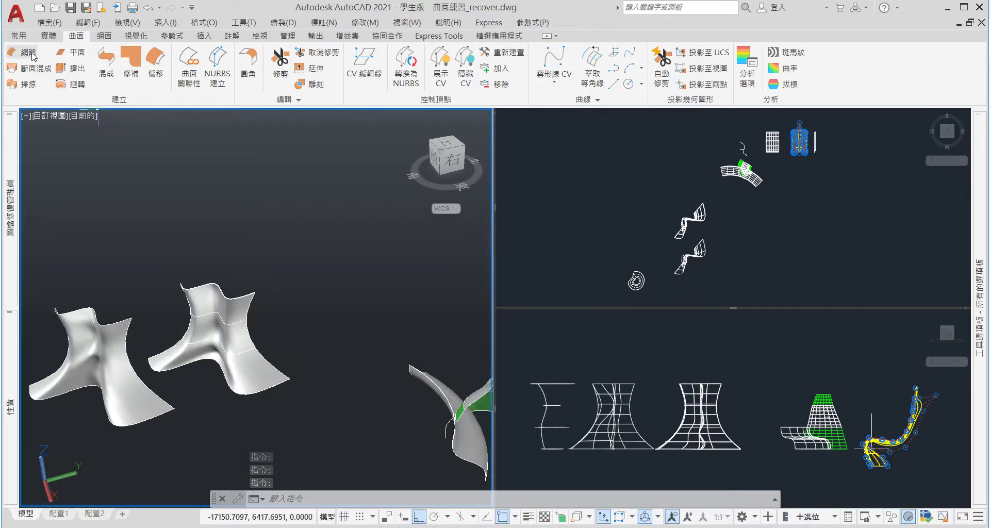
scroll(285, 255, down, 3)
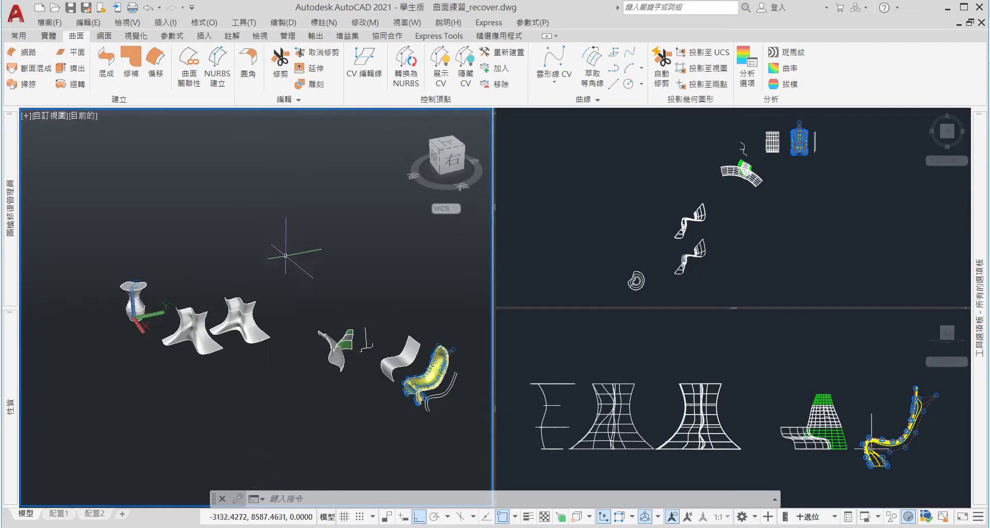
Start the network surface command, then cancel it
click(28, 53)
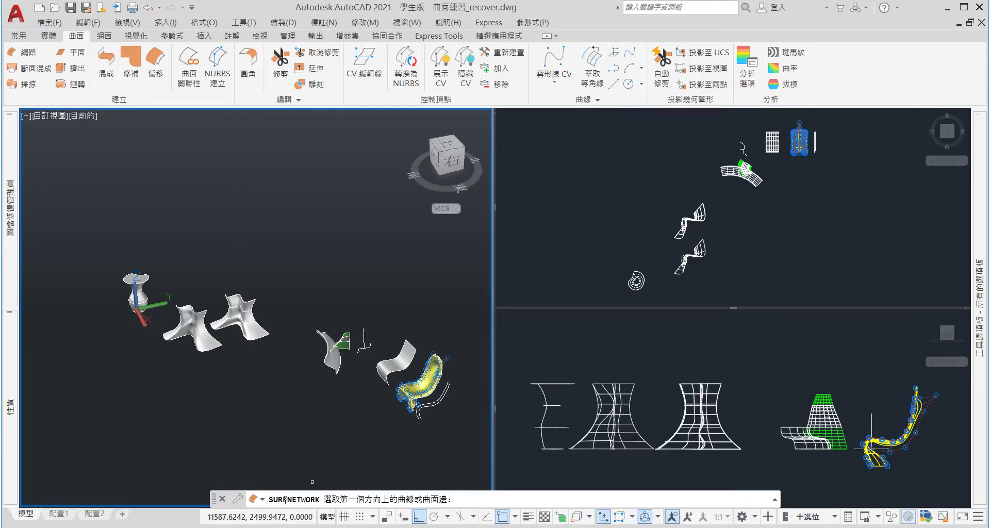
scroll(256, 307, up, 2)
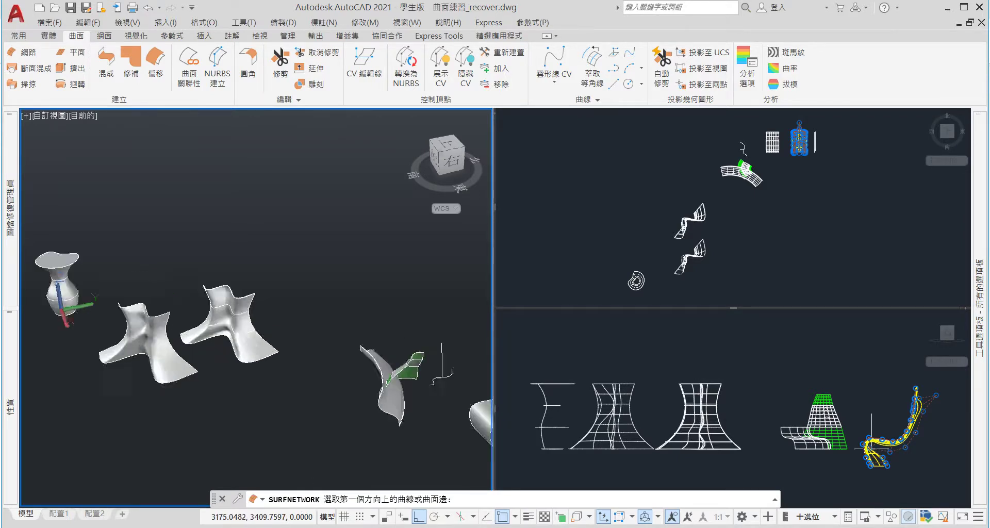
scroll(256, 307, up, 3)
key(Escape)
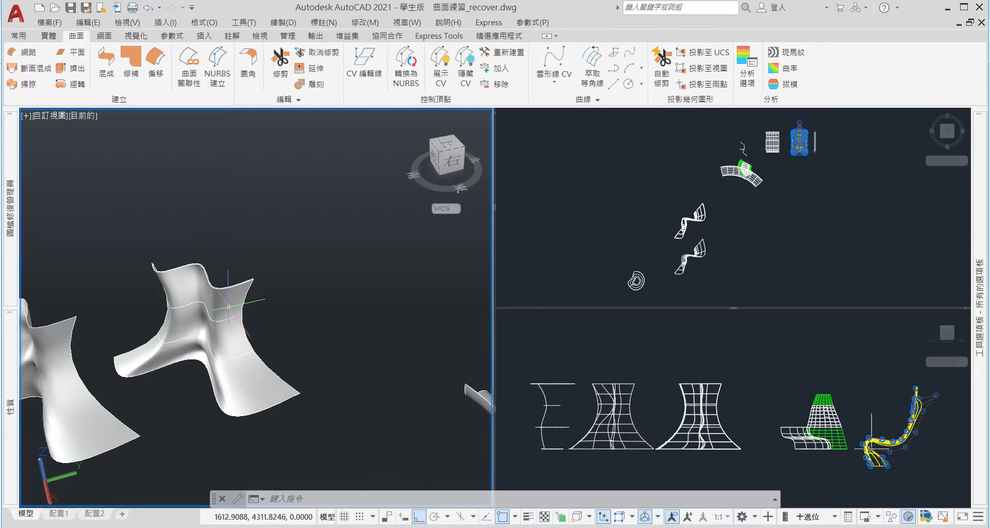
Re-orbit to the front-right angle and start a rectangle with the REC command
scroll(299, 320, down, 3)
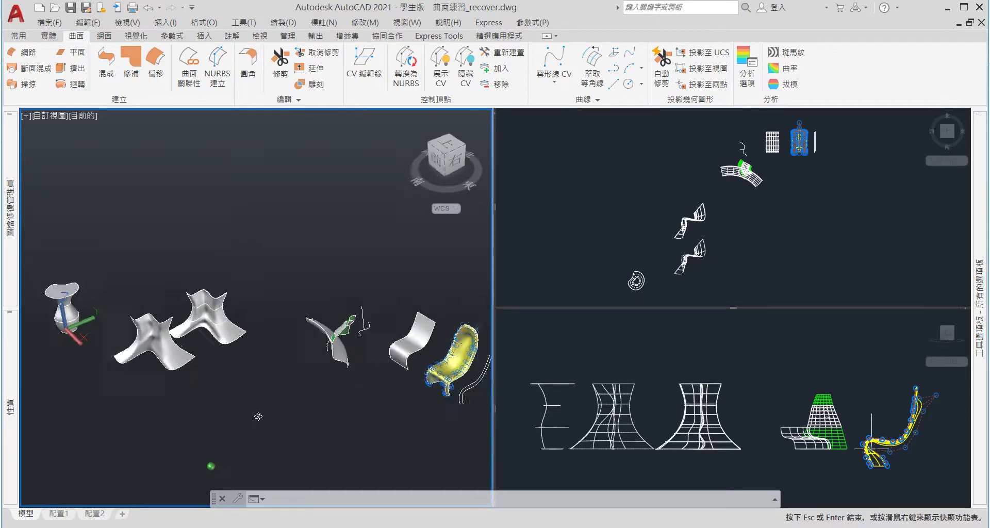
mouse_move(259, 415)
shift+middle_down()
mouse_move(224, 398)
mouse_move(262, 362)
shift+middle_up()
key(Escape)
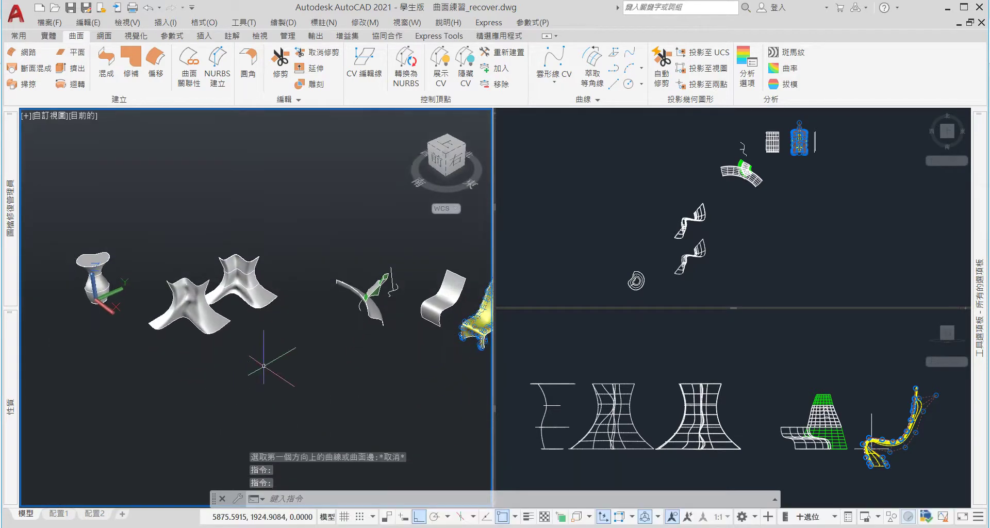
text(ㄒㄧㄜ)
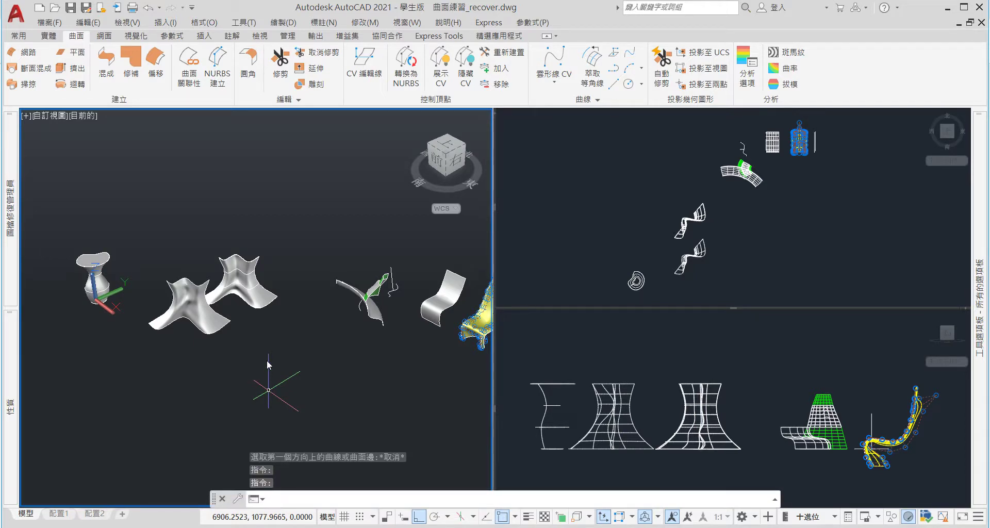
key(Return)
Place a 2000 × 2000 square below the surfaces and pan to centre it
click(259, 360)
text(@2000,2000)
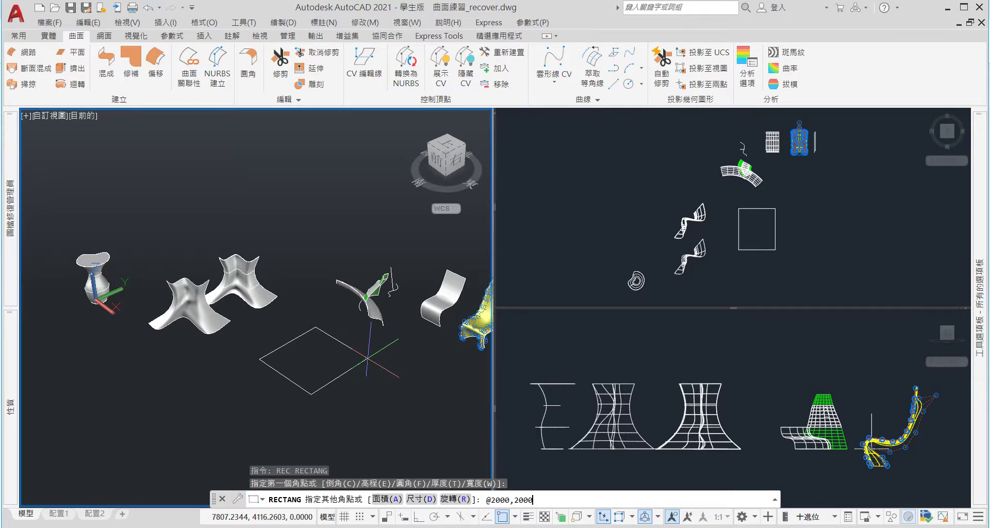
key(Return)
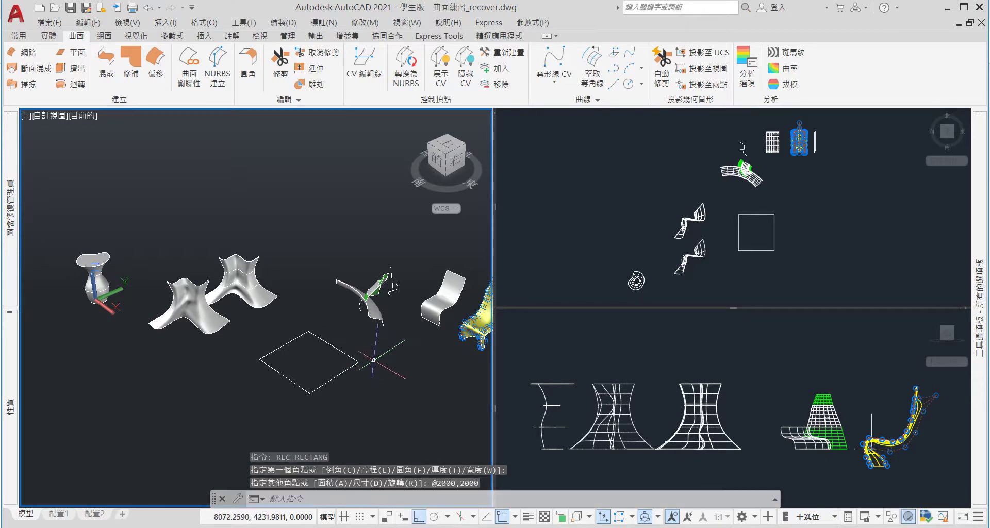
scroll(335, 384, up, 3)
mouse_move(335, 384)
middle_down()
mouse_move(264, 314)
mouse_move(287, 393)
middle_up()
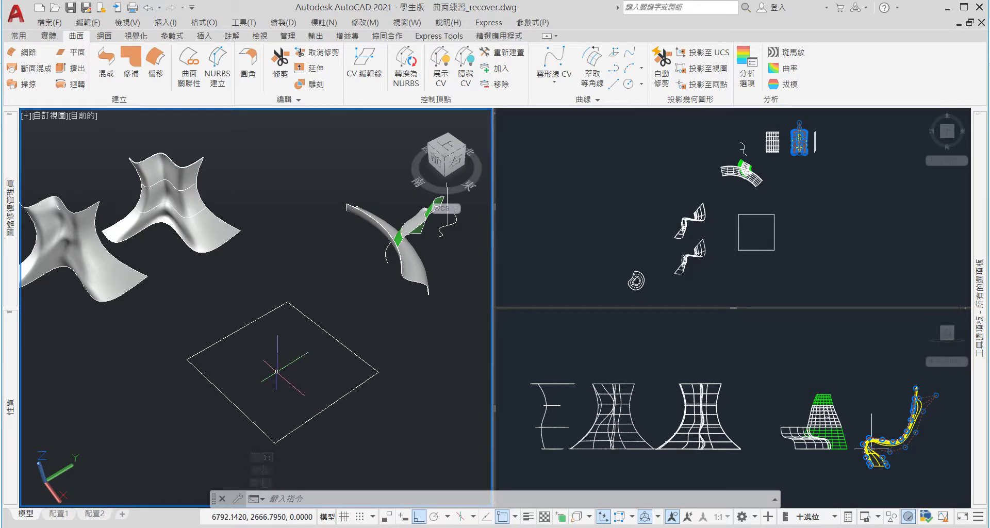
Draw a freeform wavy spline from the square's left corner to its right corner, Ortho off
text(spline)
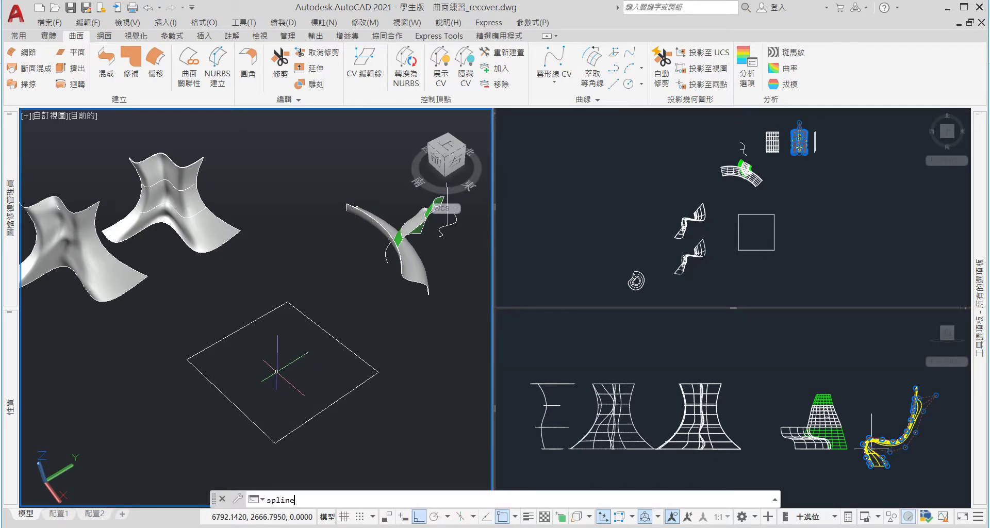
key(Return)
click(187, 359)
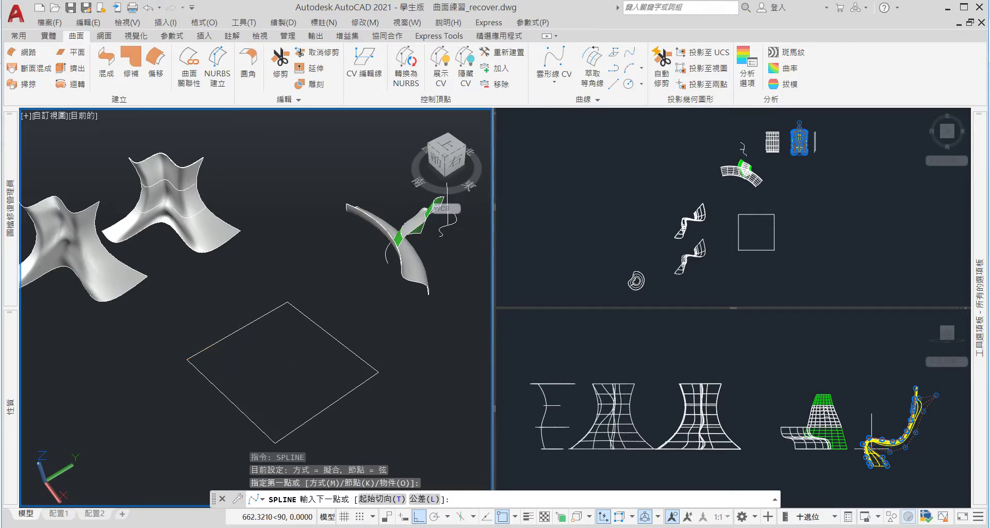
key(F8)
click(236, 356)
click(281, 371)
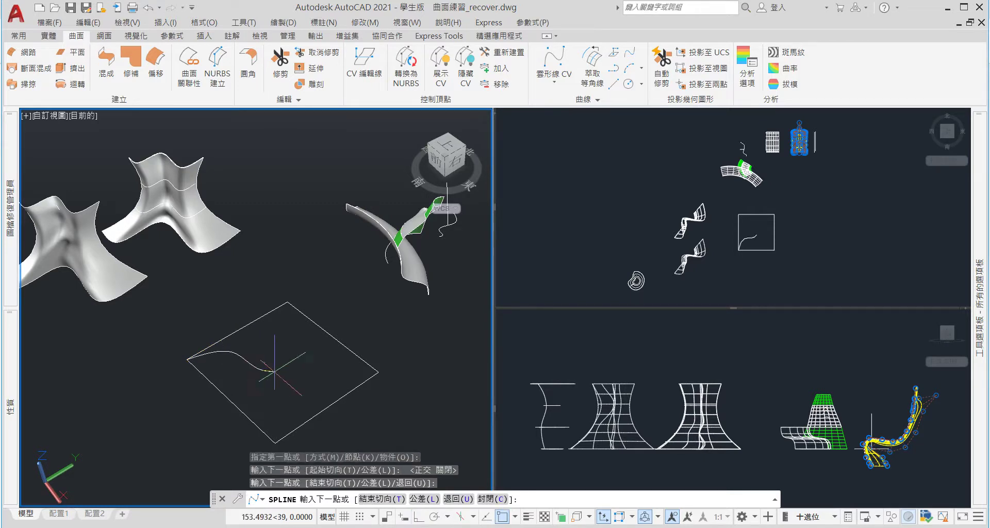
click(328, 367)
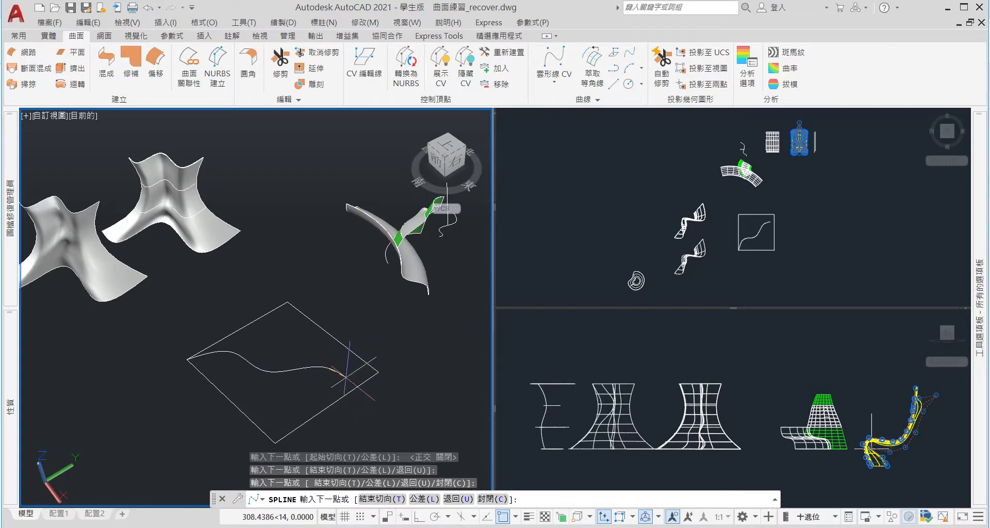
click(378, 371)
key(Return)
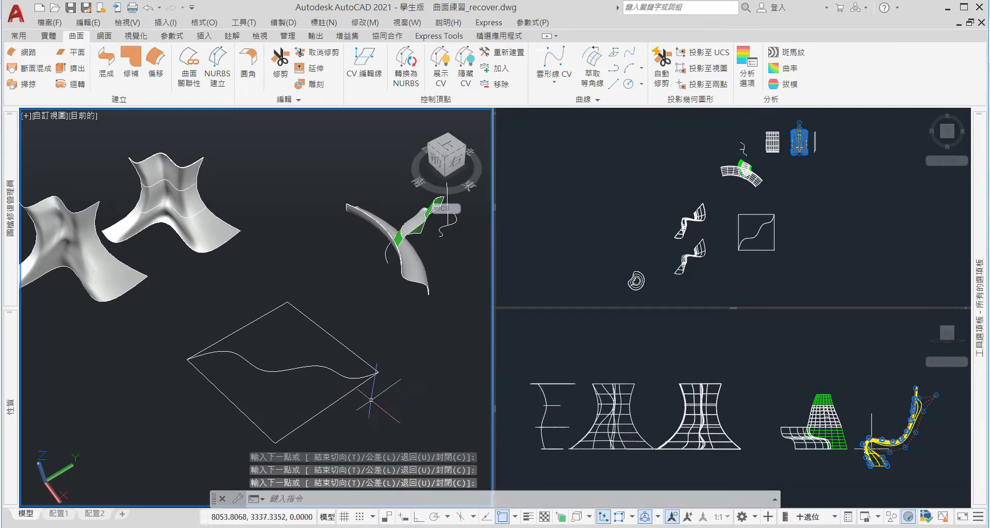
Orbit and zoom the view, selecting the new spline to show its grips
mouse_move(364, 408)
shift+middle_down()
mouse_move(330, 371)
mouse_move(361, 376)
shift+middle_up()
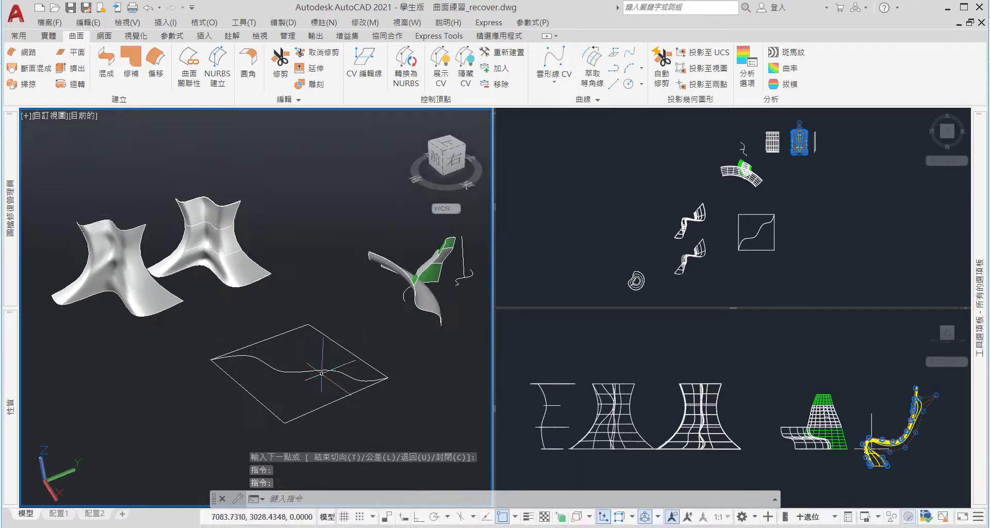
click(389, 378)
scroll(310, 361, up, 2)
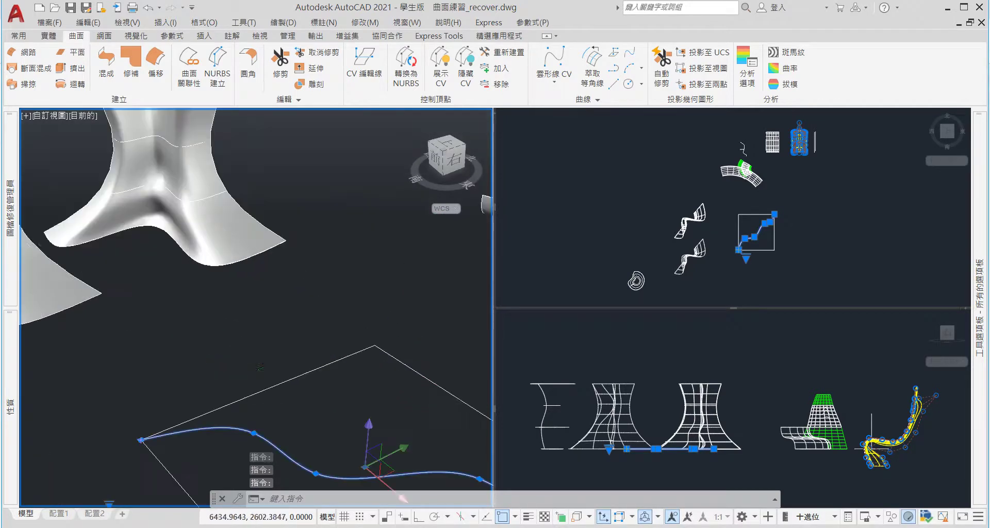
scroll(292, 356, down, 4)
scroll(314, 352, up, 2)
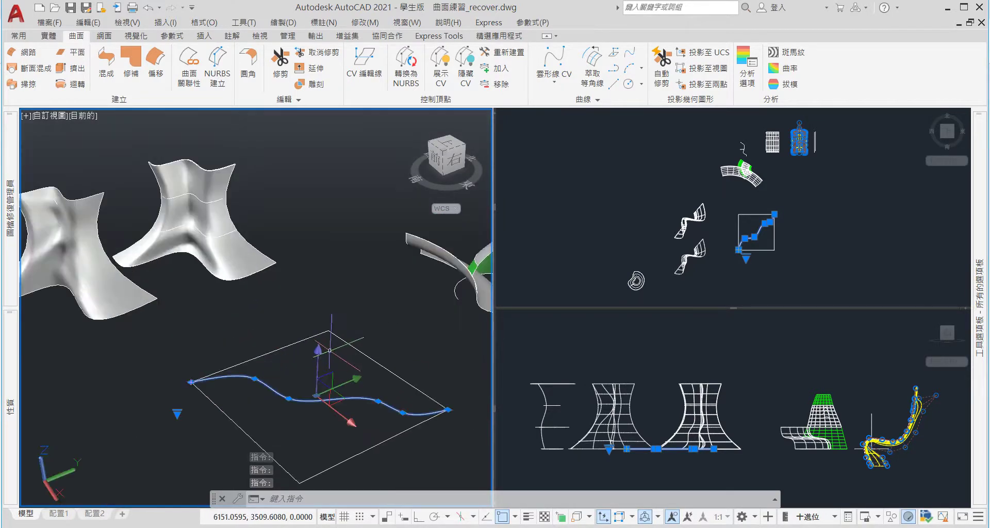
scroll(310, 356, down, 3)
scroll(312, 323, up, 3)
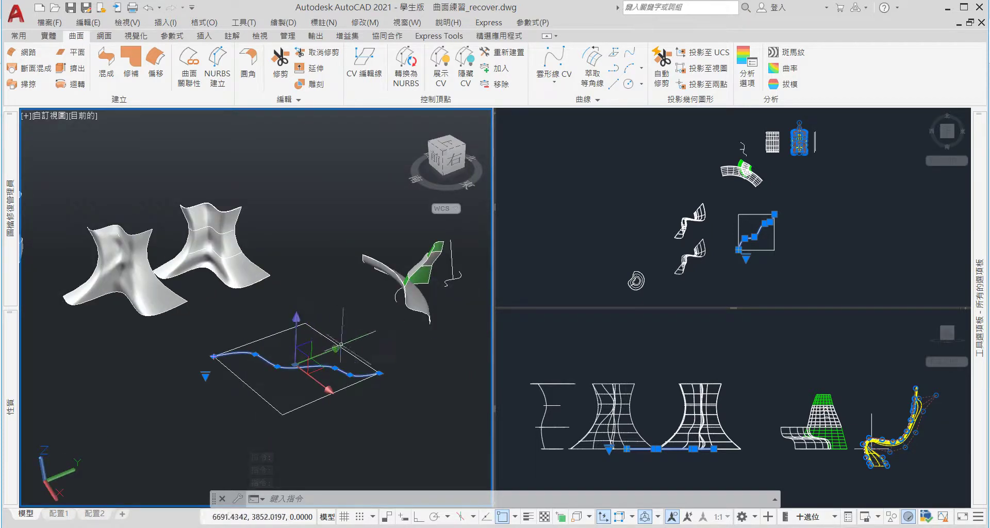
middle_drag(335, 346, 327, 350)
Copy the wavy spline 1500 units straight up with Ortho on, then tilt the view
text(cp)
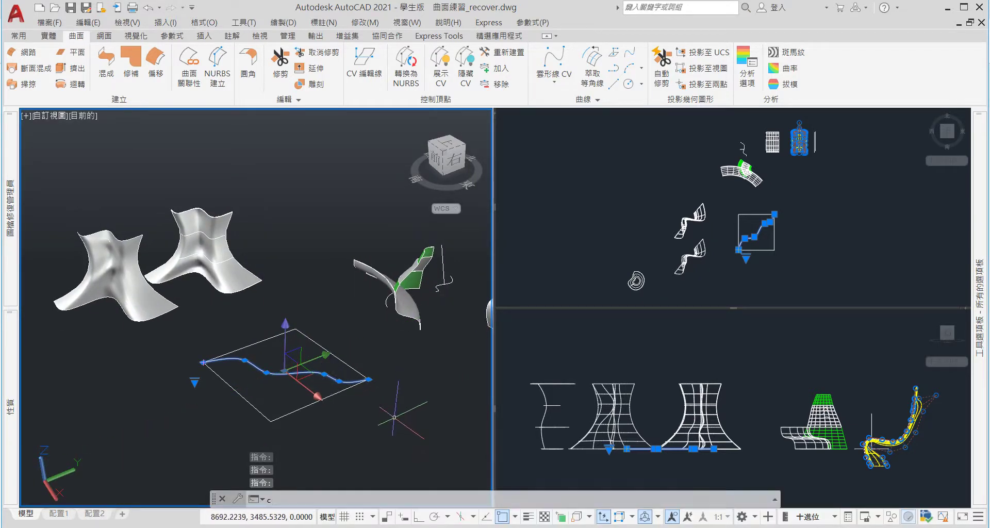
key(Return)
click(396, 398)
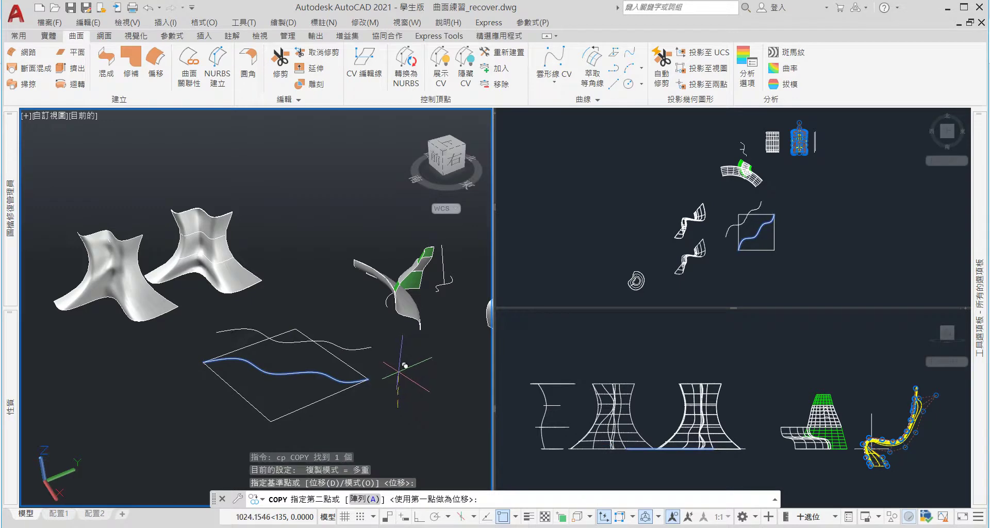
key(F8)
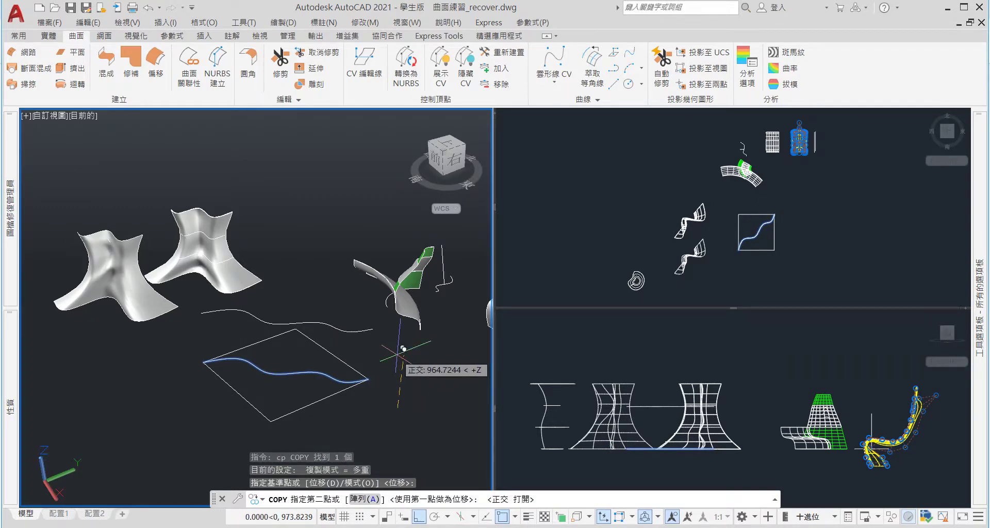
text(1500)
key(Return)
key(Escape)
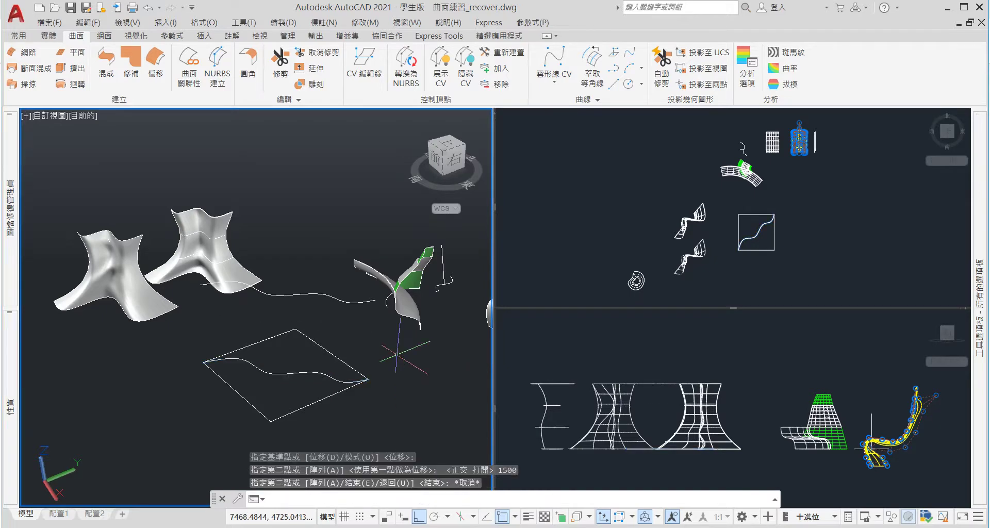
shift+middle_drag(404, 349, 298, 377)
scroll(298, 371, up, 5)
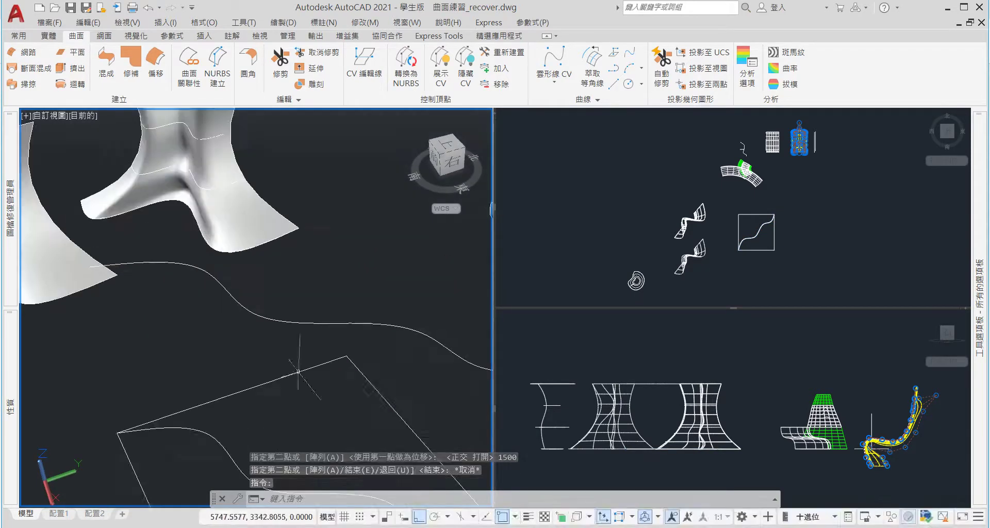
scroll(260, 309, down, 5)
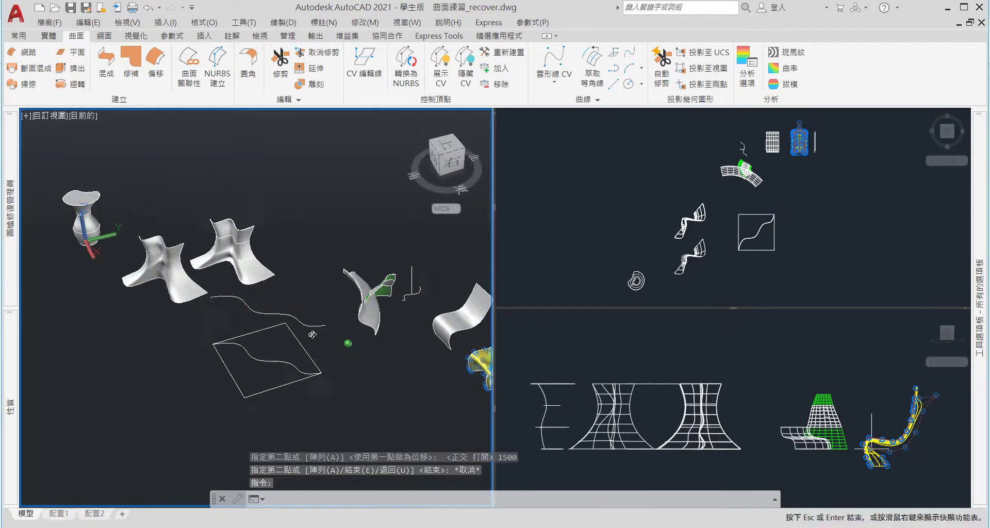
Cancel a stray selection window and activate the top-right, bottom-right and 3D viewports in turn
click(331, 235)
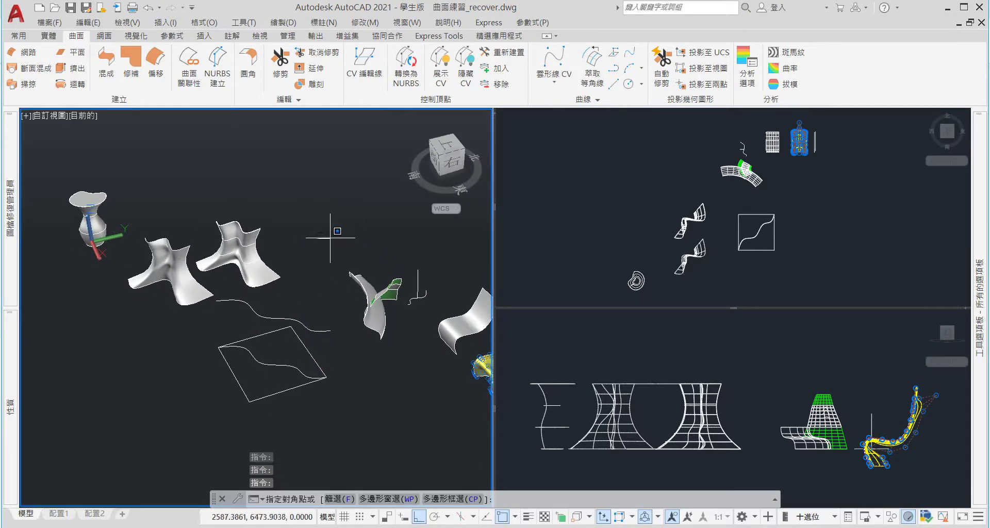
key(Escape)
click(595, 188)
click(651, 375)
click(336, 259)
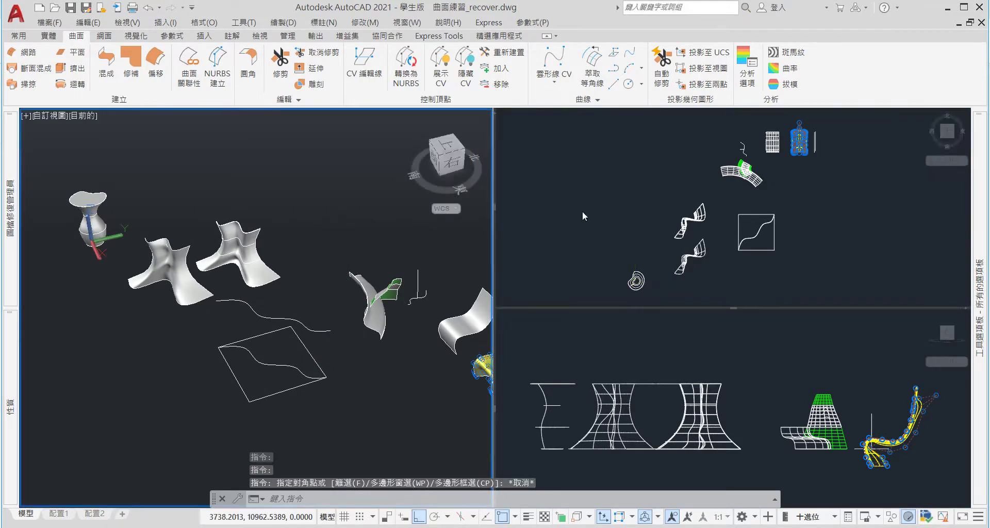
click(507, 226)
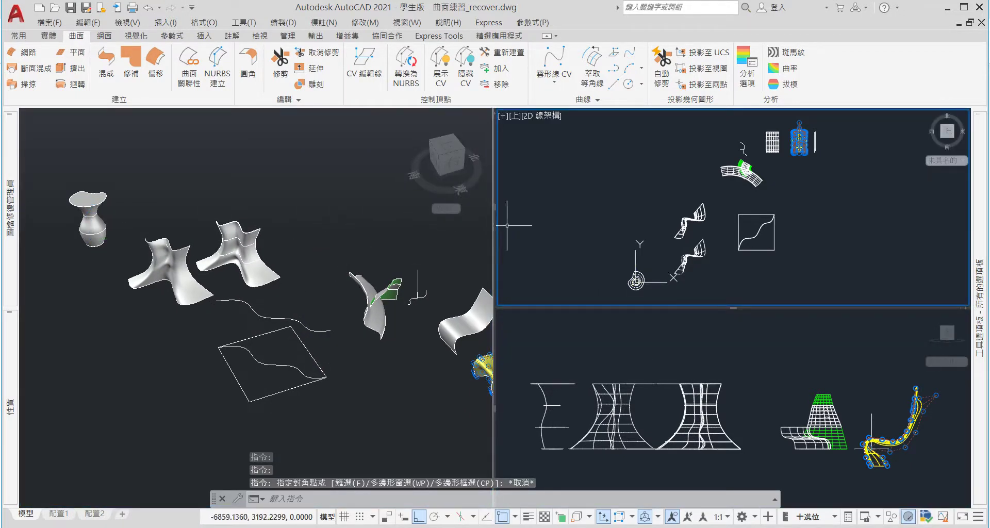
On the Visualize tab, open the viewport layout list and dismiss it unchanged
click(147, 38)
click(253, 84)
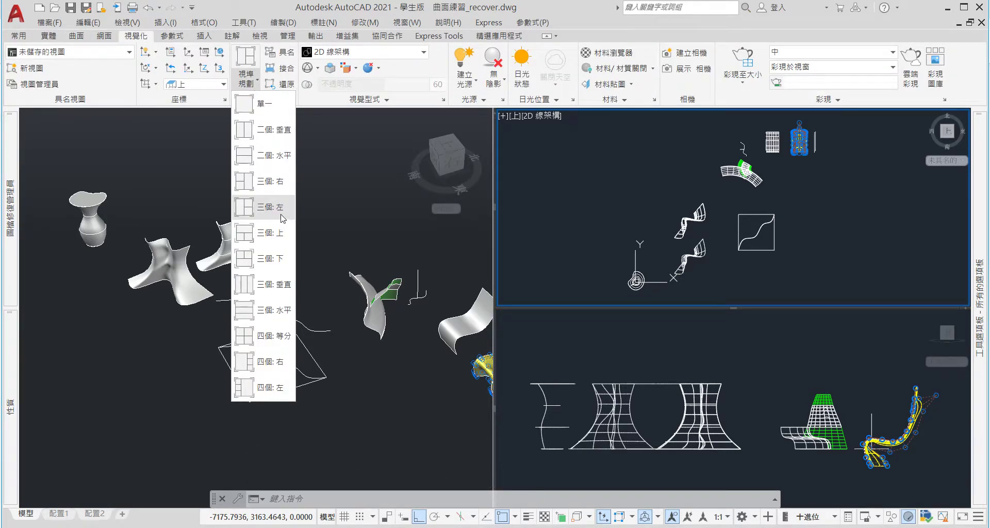
click(625, 155)
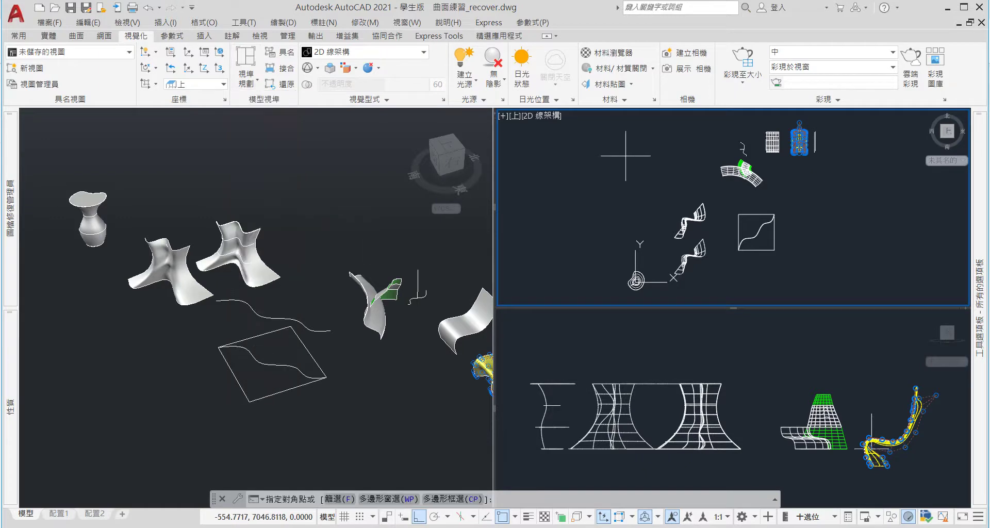
key(Escape)
Check the view presets for the top and right viewports, then orbit the 3D view
click(515, 116)
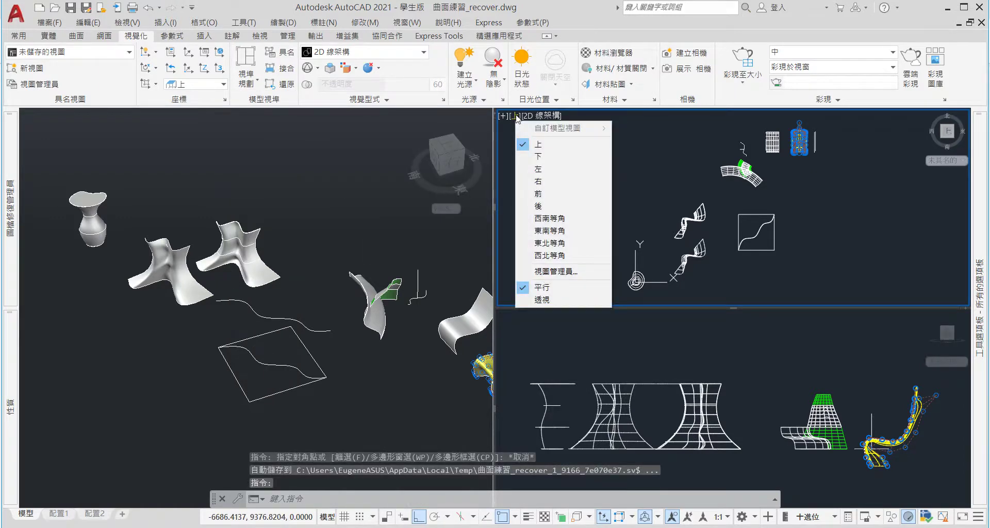
click(520, 318)
click(516, 317)
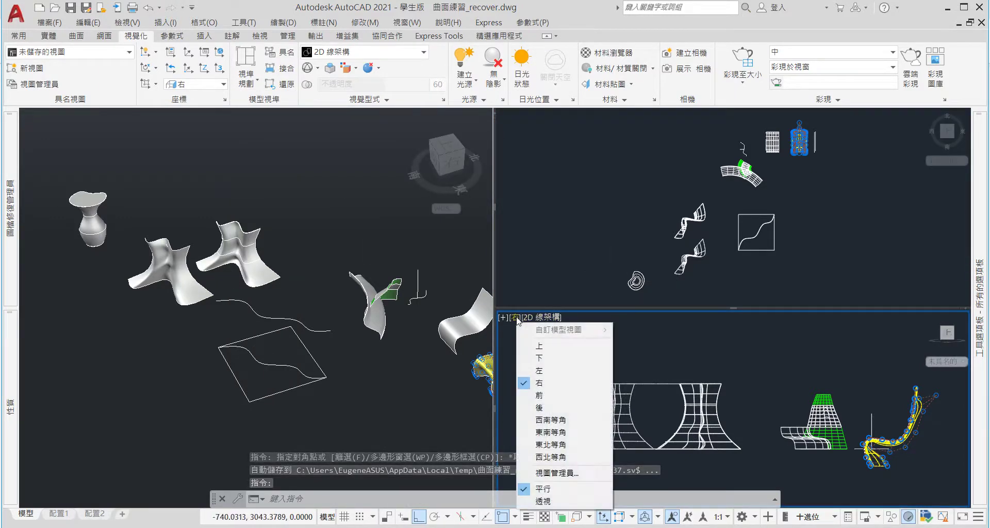
click(550, 388)
shift+middle_drag(347, 387, 359, 364)
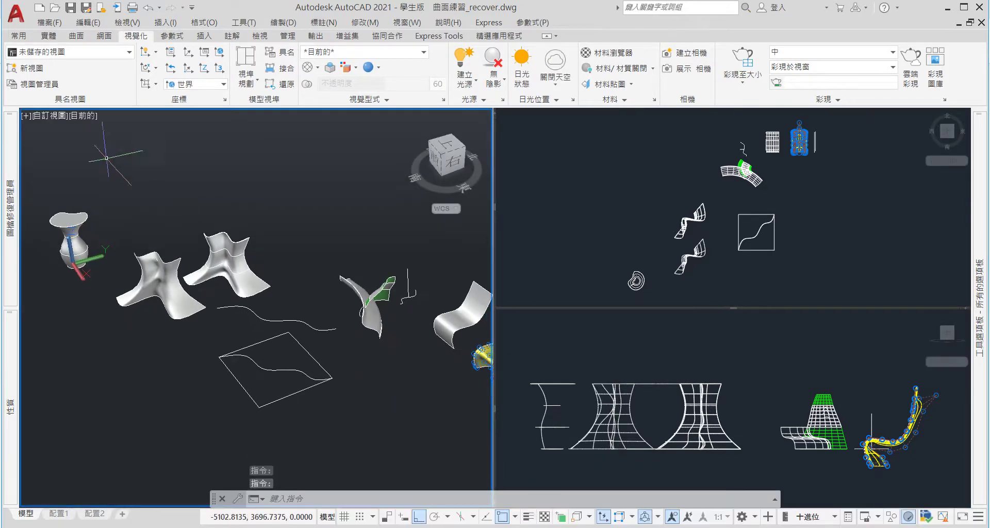
Set the 3D viewport to SW then SE Isometric, zoom in and select the base spline
click(53, 117)
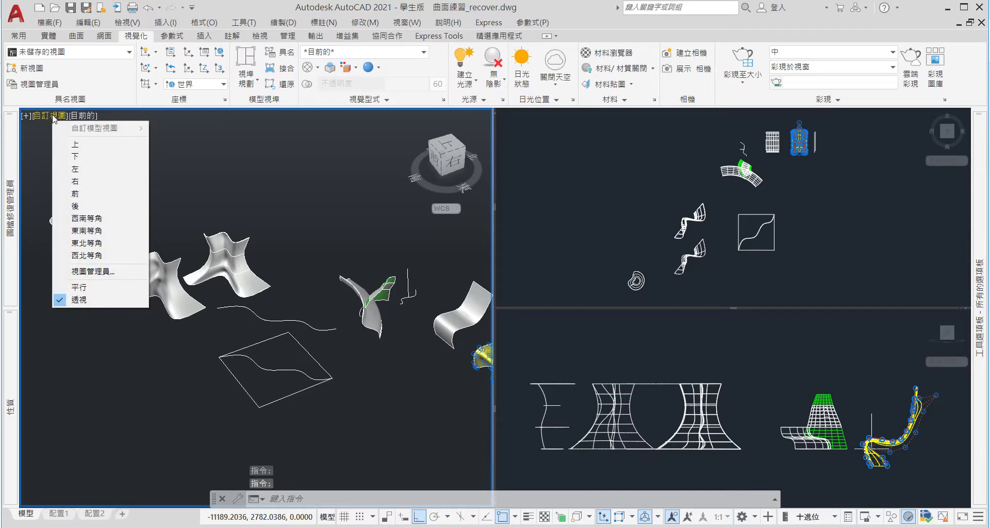
click(82, 218)
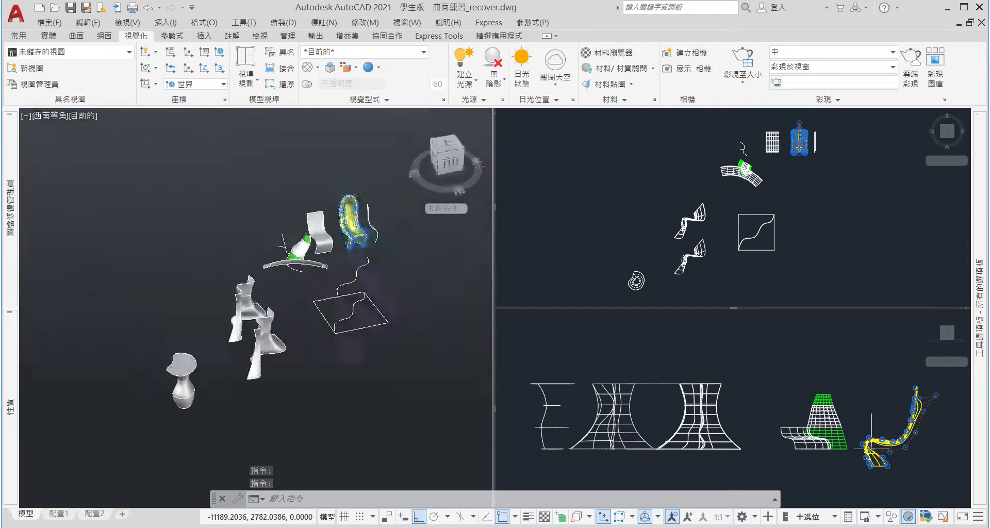
click(51, 116)
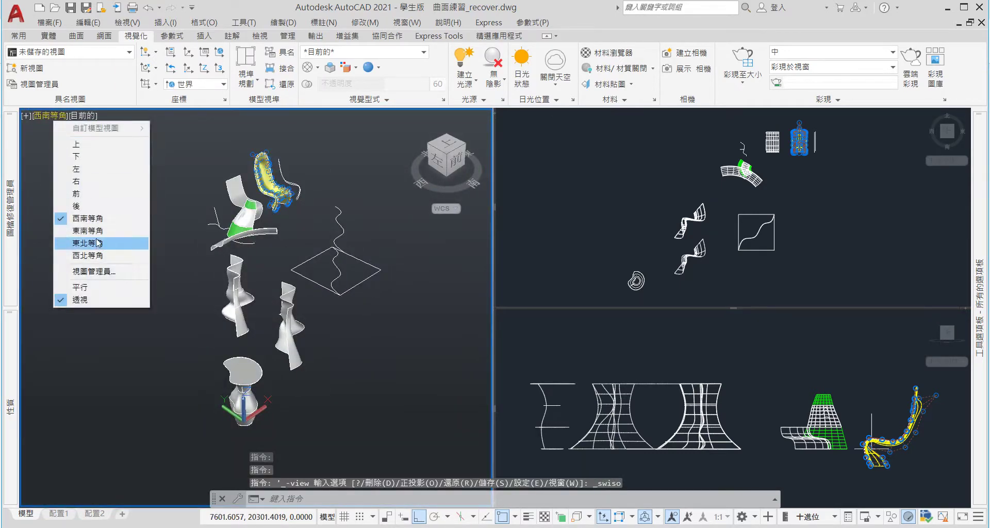
click(83, 227)
scroll(289, 361, up, 1)
scroll(309, 320, up, 2)
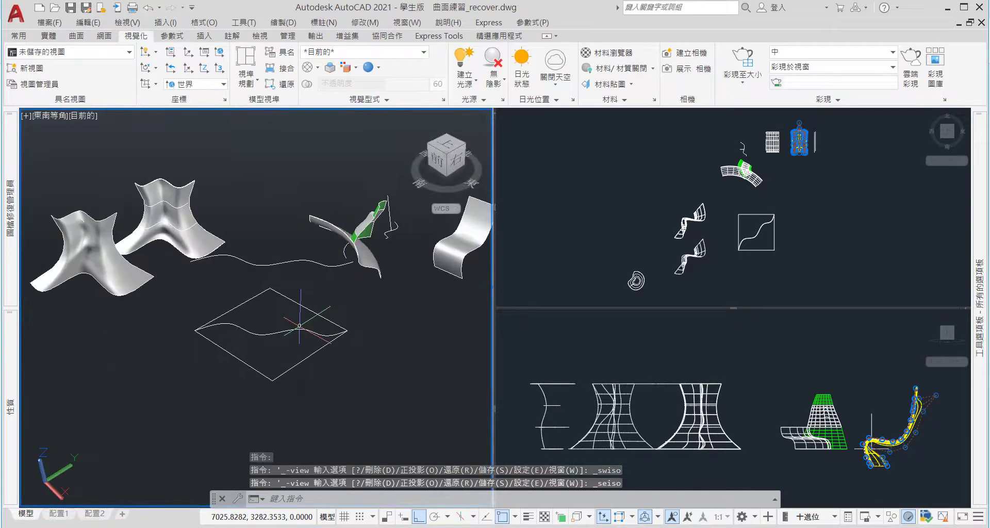
scroll(320, 330, up, 1)
shift+middle_drag(330, 350, 335, 338)
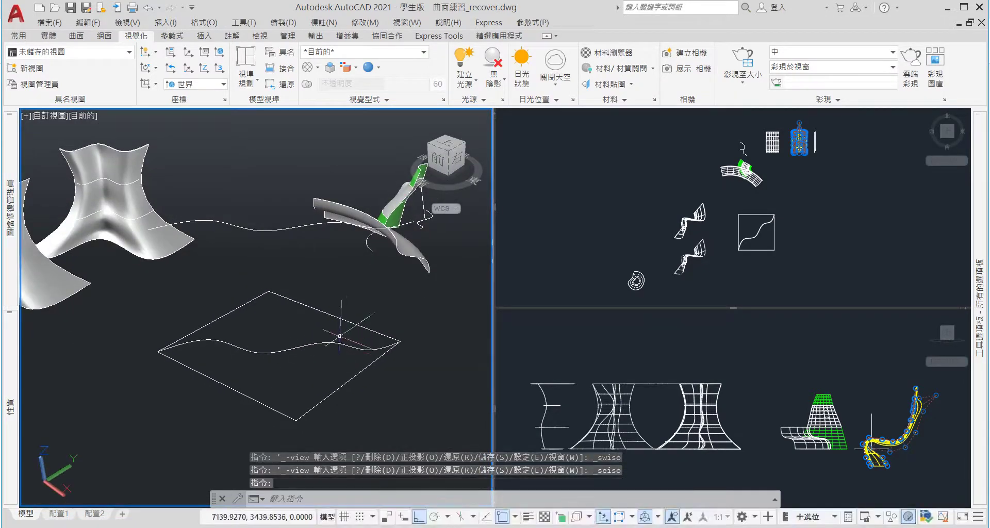
click(337, 343)
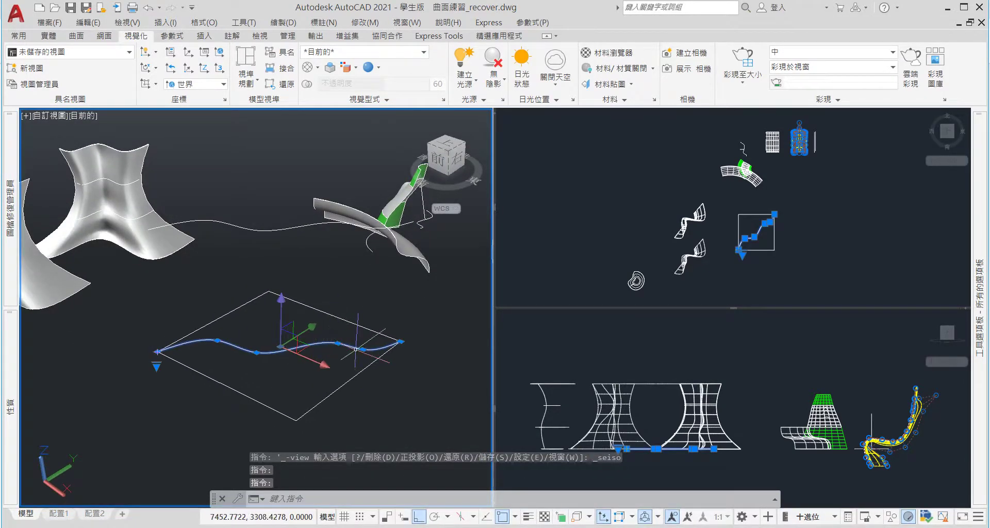
key(Escape)
key(Escape)
shift+middle_drag(359, 334, 349, 330)
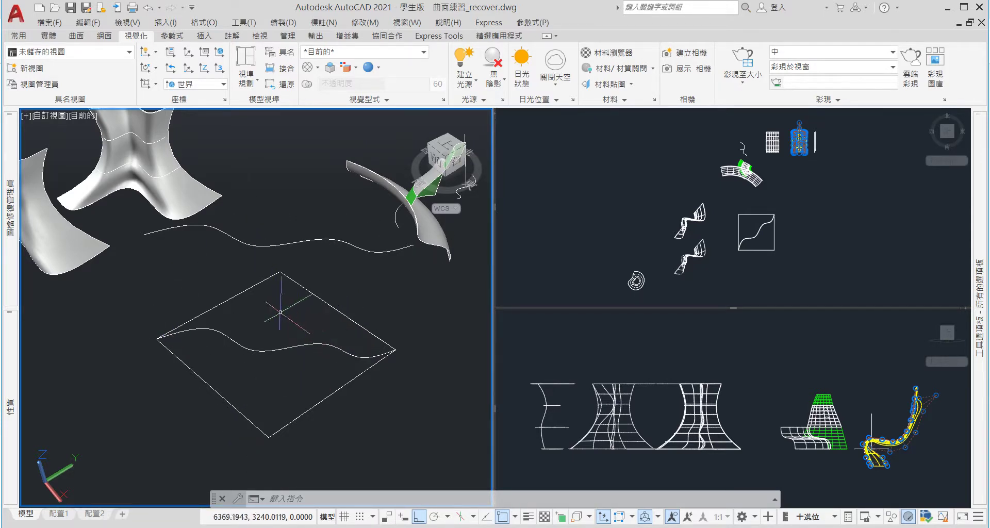
mouse_move(296, 308)
shift+middle_down()
mouse_move(285, 294)
mouse_move(278, 314)
shift+middle_up()
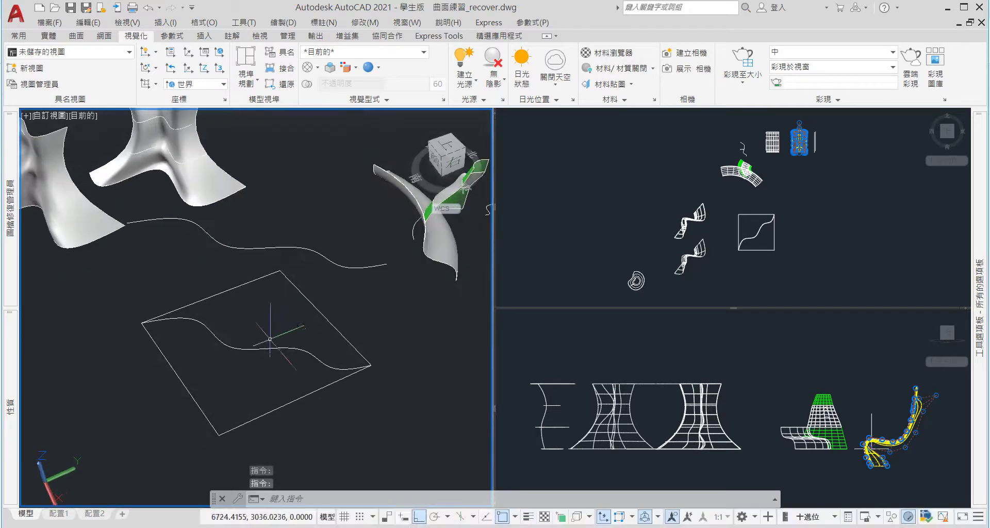
click(268, 349)
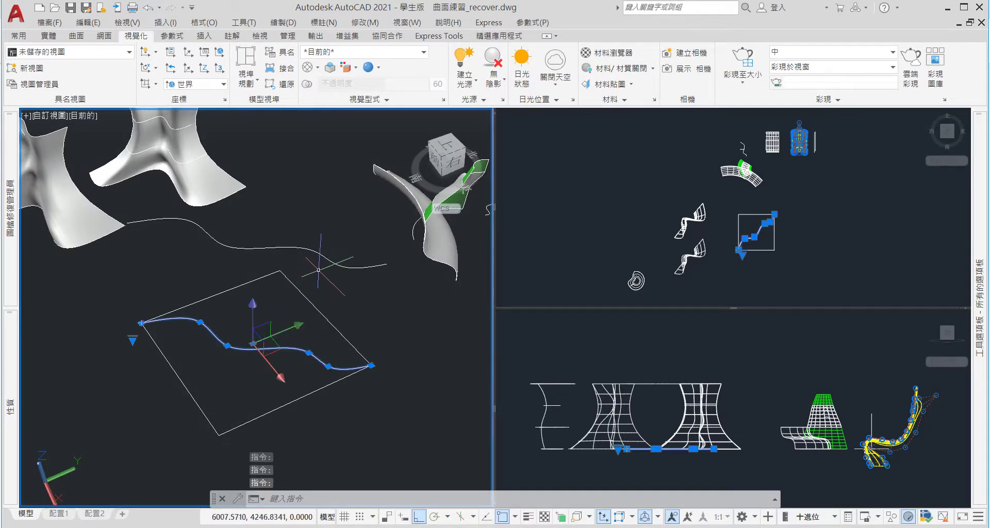
key(Escape)
click(325, 261)
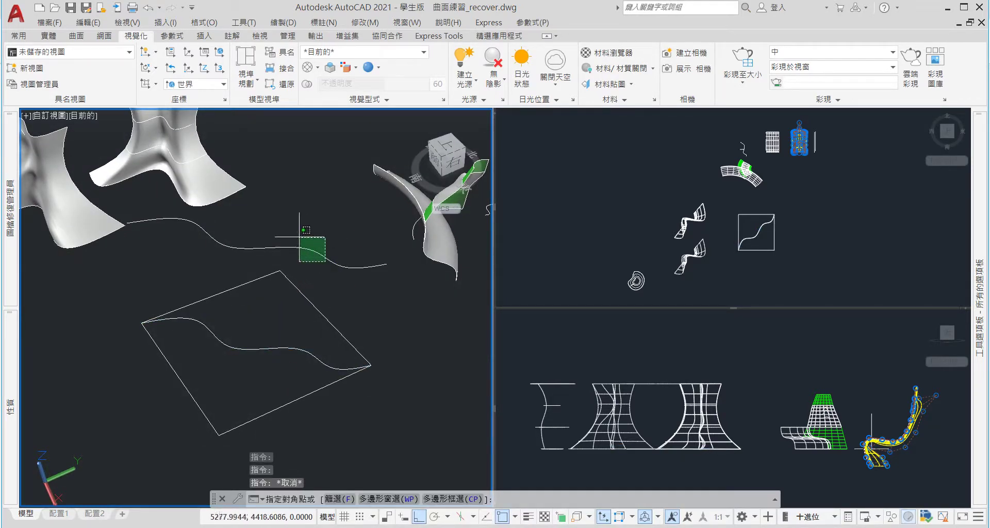
click(299, 237)
key(Escape)
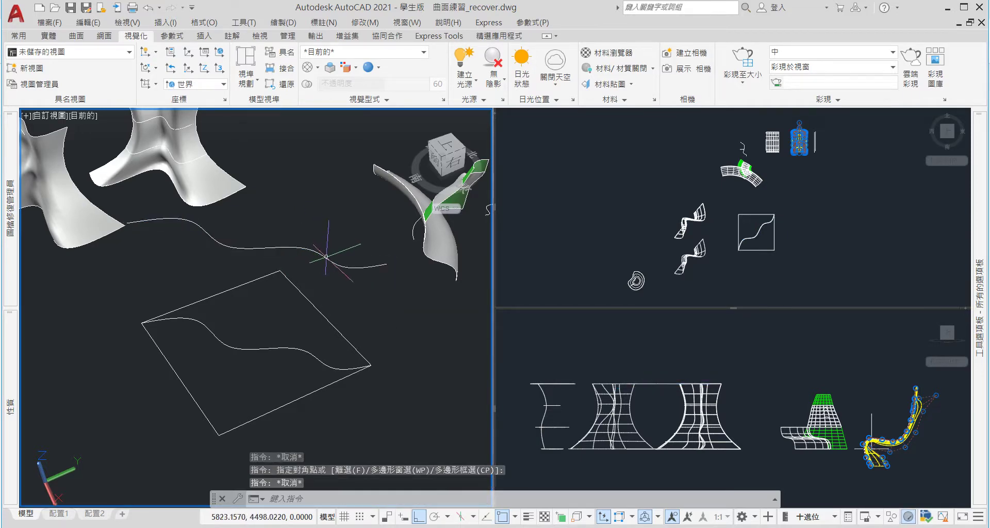
mouse_move(312, 250)
shift+middle_down()
mouse_move(347, 242)
mouse_move(330, 257)
shift+middle_up()
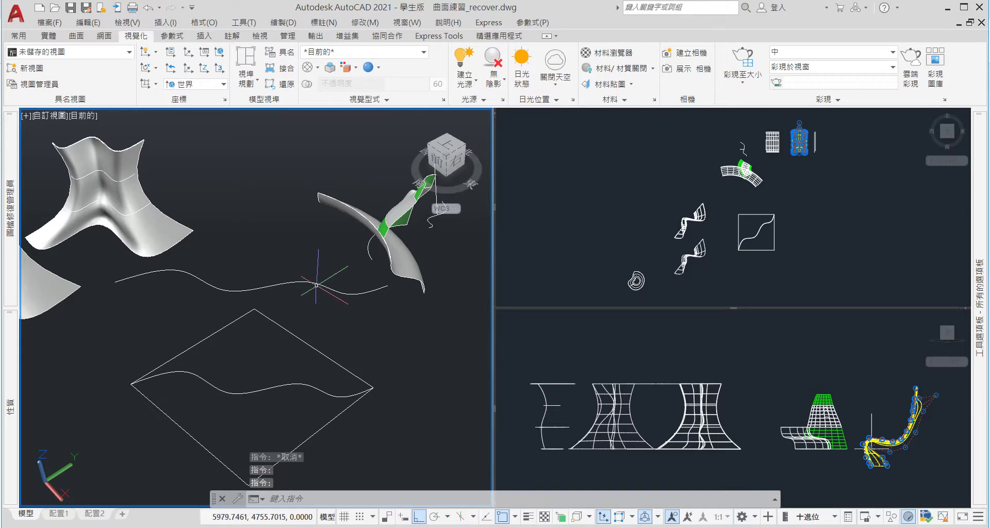
mouse_move(319, 291)
shift+middle_down()
mouse_move(308, 316)
mouse_move(282, 303)
shift+middle_up()
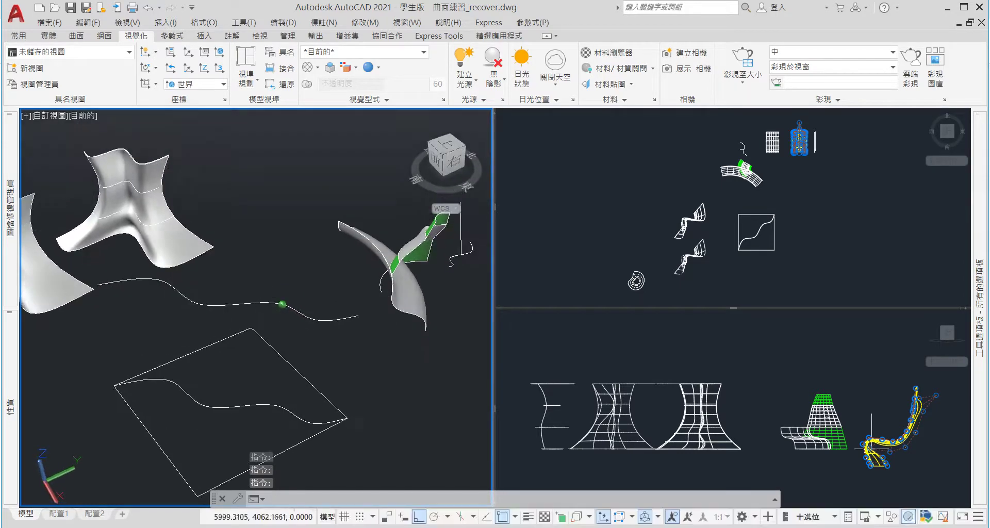
click(271, 298)
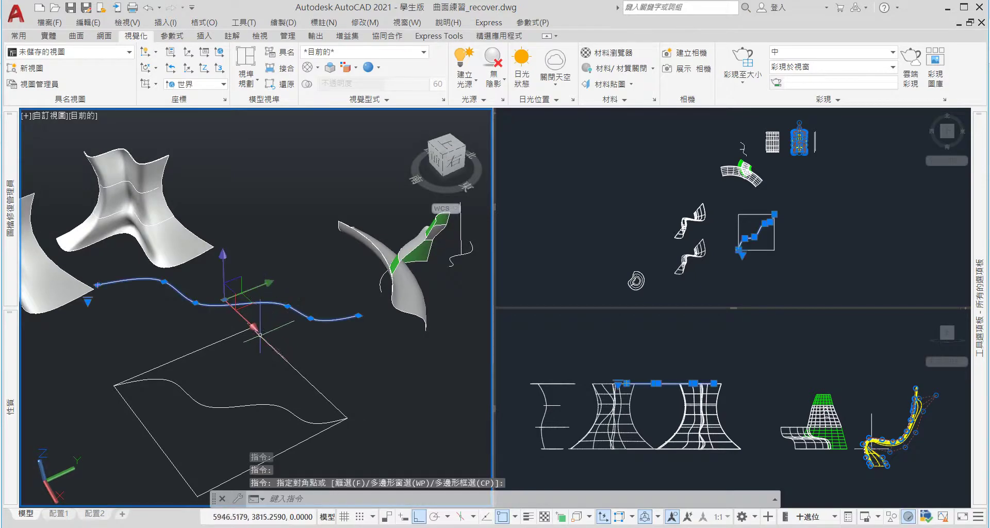
Scale the raised wavy spline by a factor of 0.8 from a picked base point
text(sc)
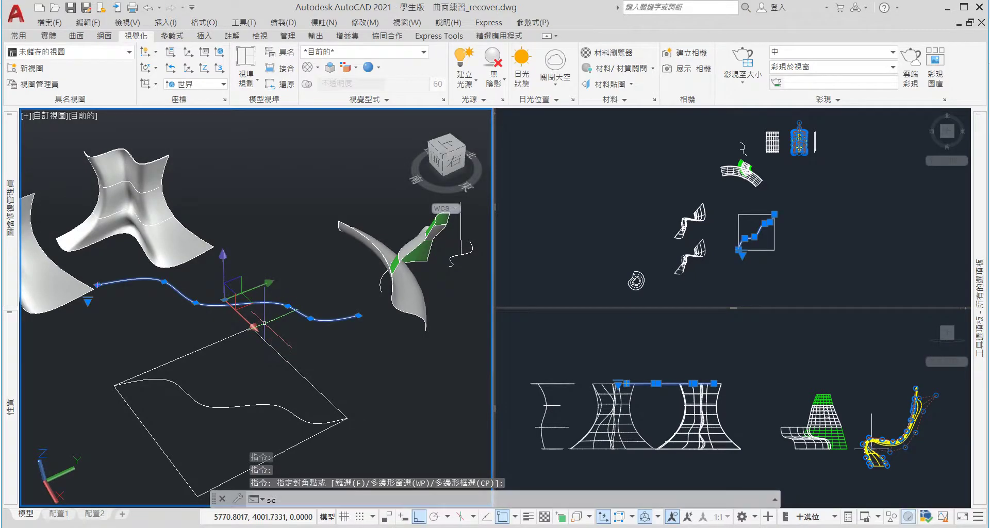
key(Return)
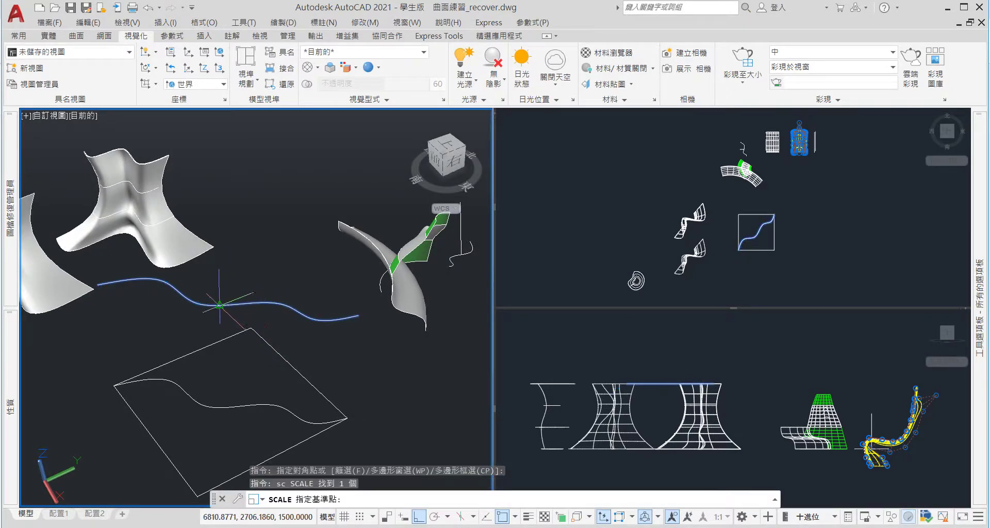
click(219, 305)
text(0.)
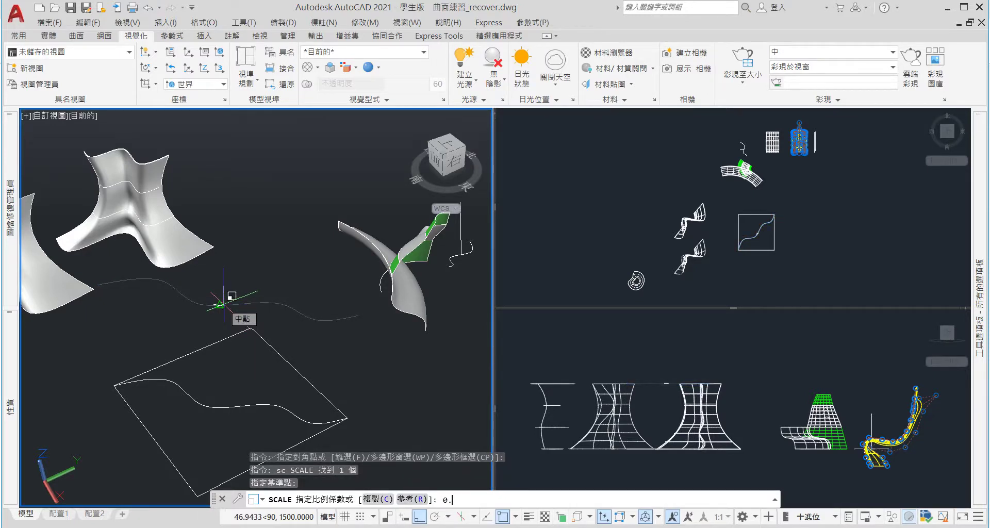
text(8)
key(Return)
key(Escape)
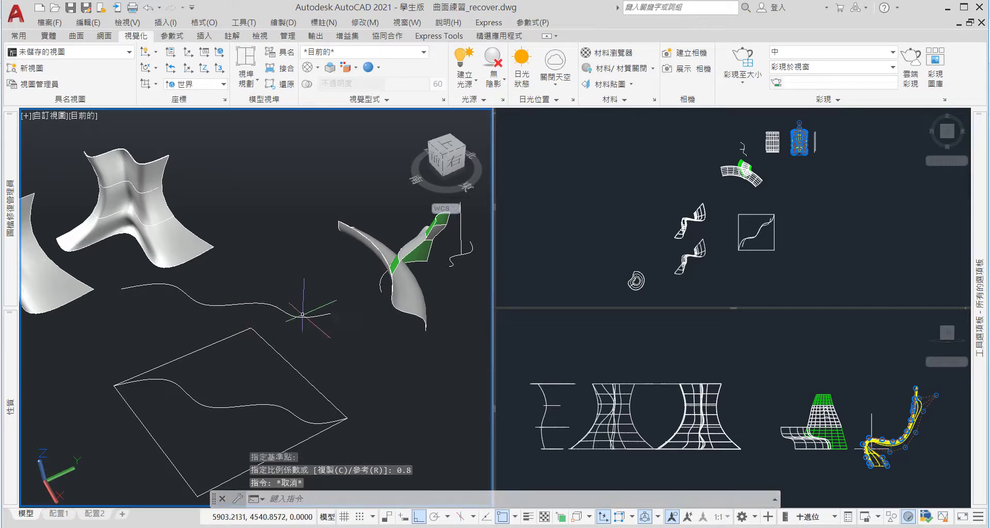
Zoom the view and start, then cancel, a second SCALE command
scroll(223, 304, down, 3)
scroll(266, 343, up, 4)
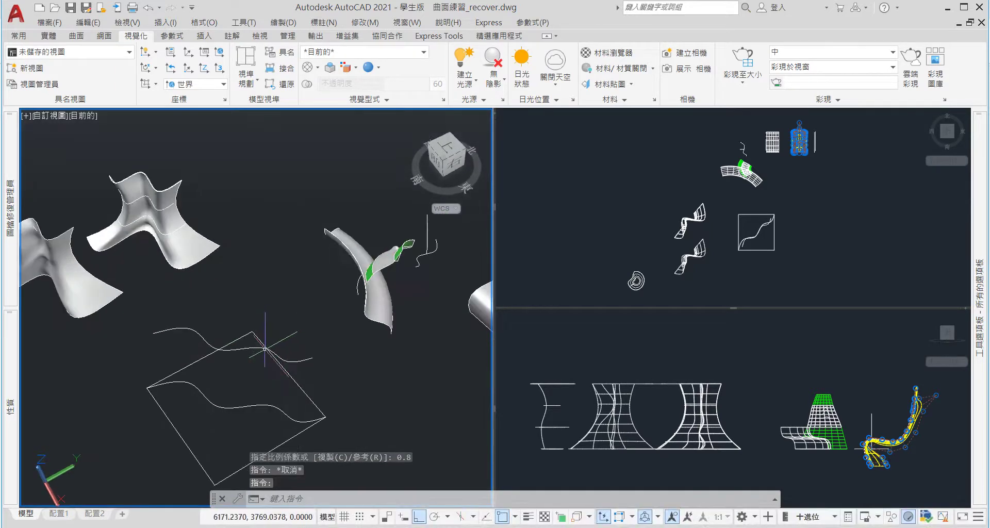
scroll(253, 305, up, 2)
text(sc)
key(Return)
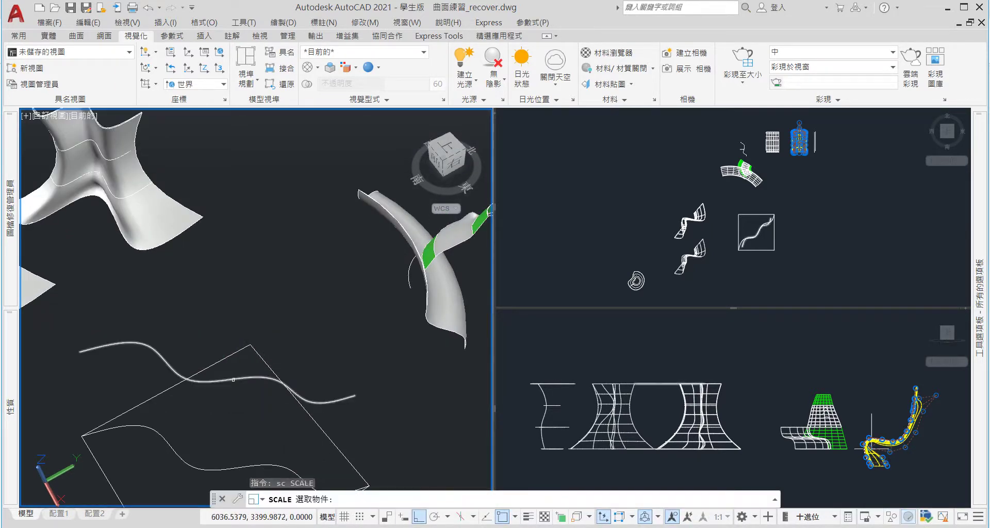
key(Escape)
Undo once with U and window-select the wavy spline to check it
text(u)
key(Return)
key(Return)
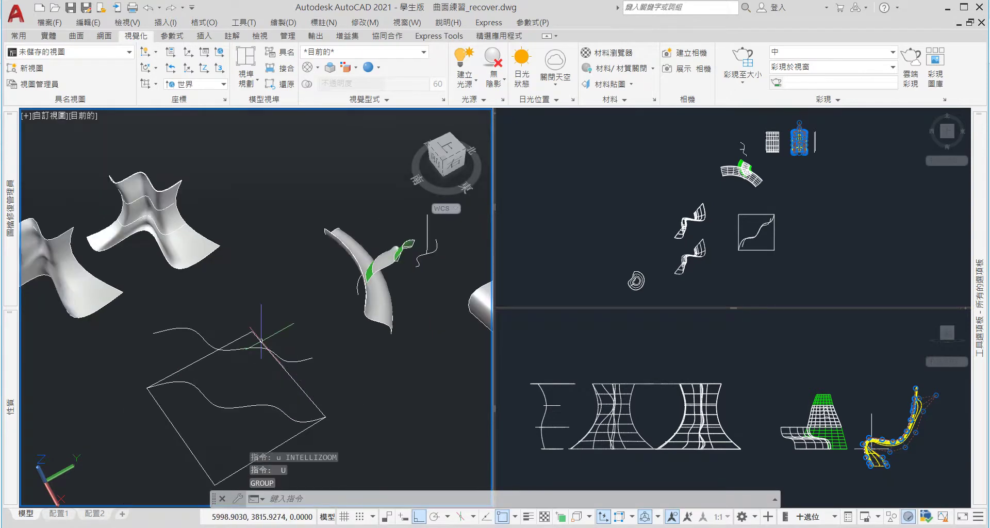
scroll(261, 340, down, 3)
scroll(256, 321, up, 4)
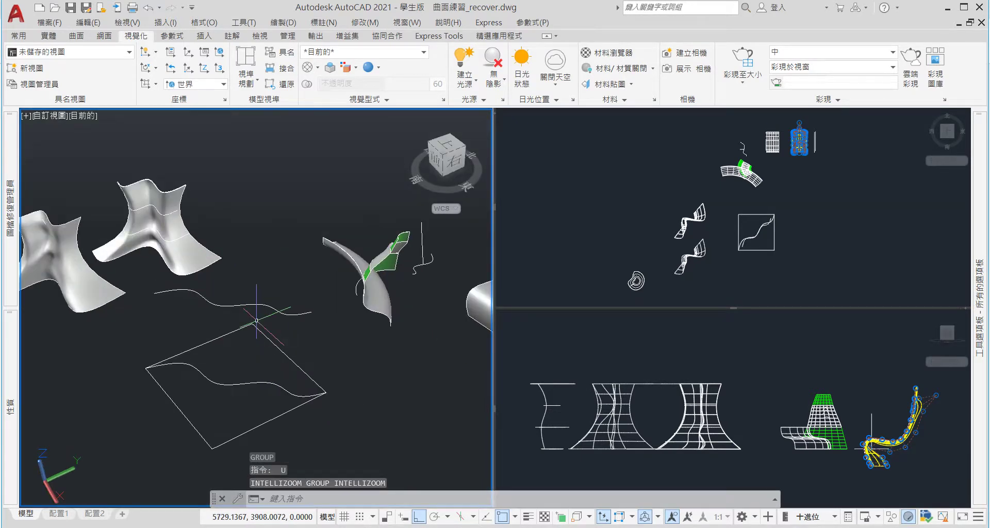
click(265, 316)
click(254, 294)
key(Escape)
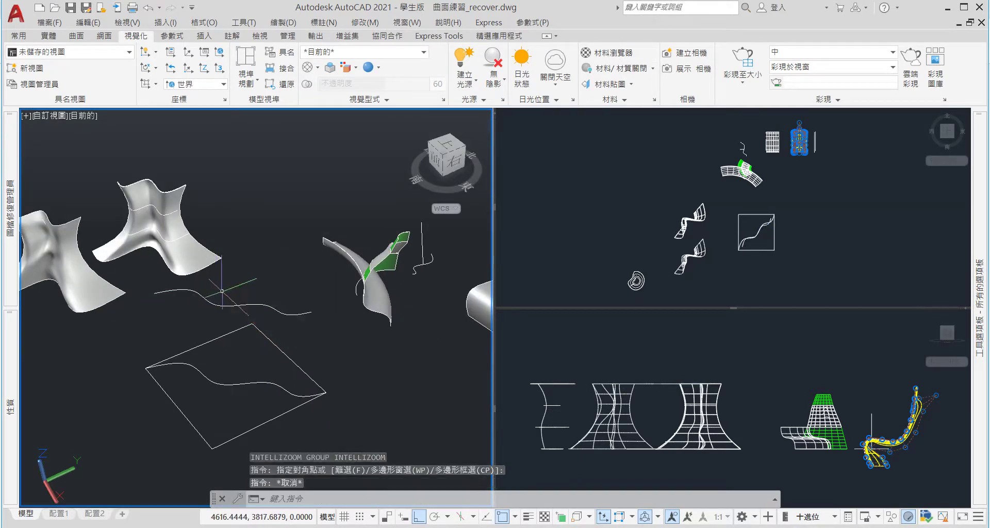
Undo twice more to restore the spline's original size, then window-select it to confirm
text(u)
key(Return)
text(u)
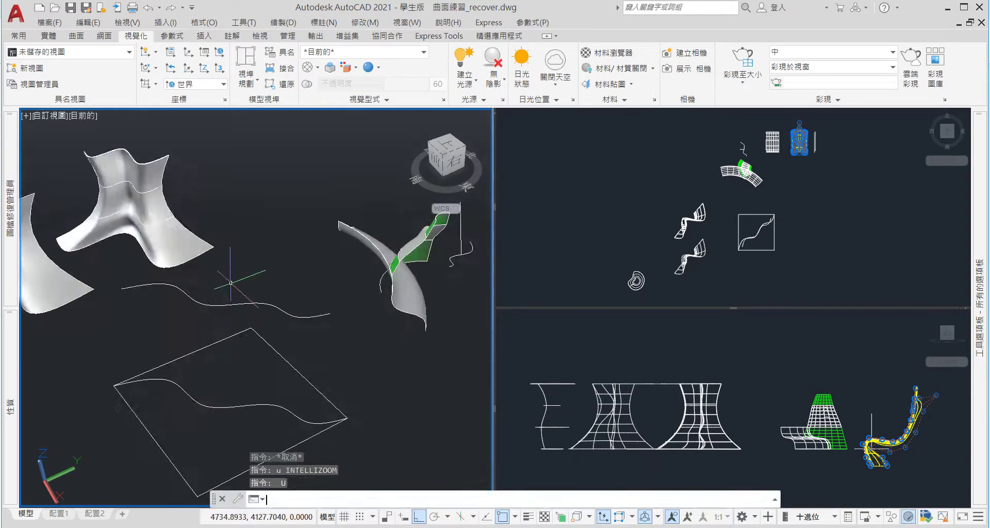
key(Return)
click(265, 258)
click(314, 229)
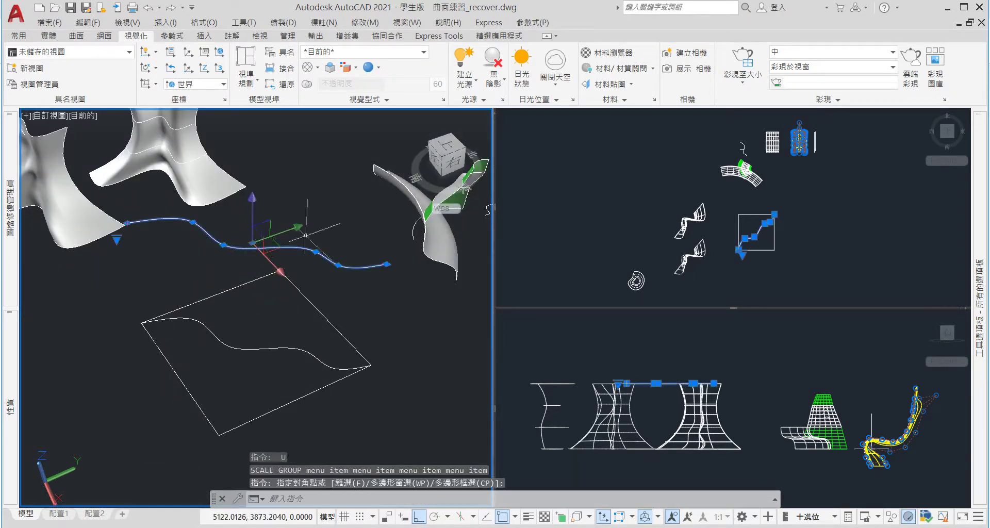
key(Escape)
Change the 3D viewport's projection from the ViewCube menu and activate the top viewport
right_click(457, 151)
click(479, 177)
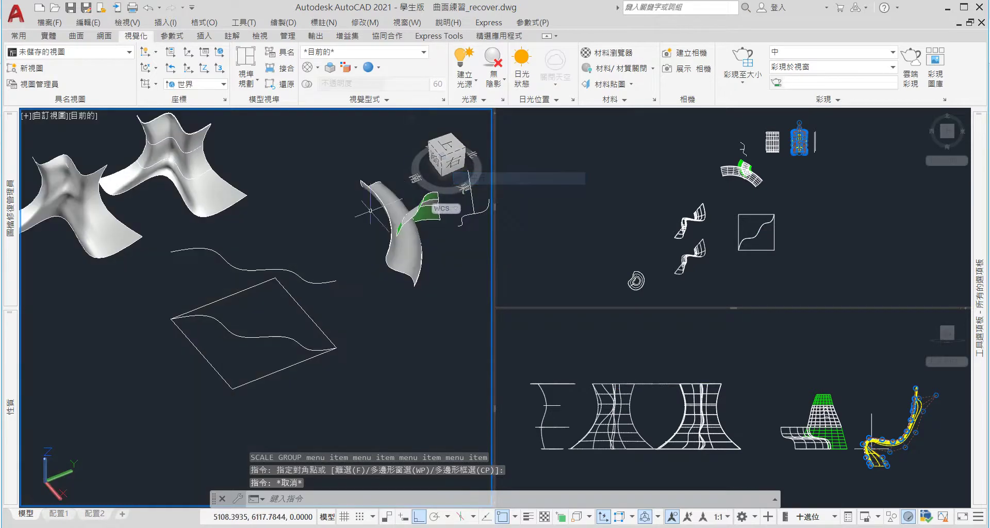
click(770, 235)
Zoom in and window-select the wavy curves, then clear the selection
scroll(770, 235, up, 3)
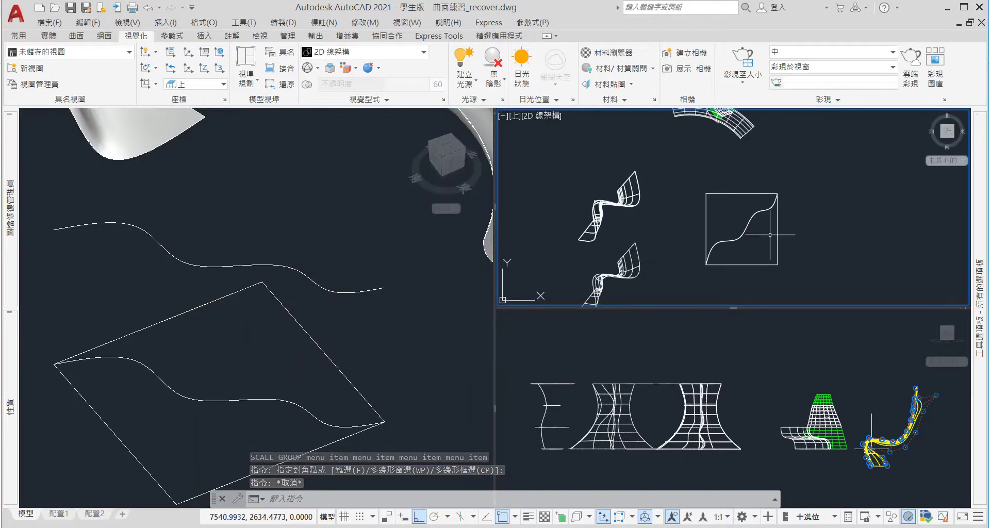
click(730, 236)
click(308, 315)
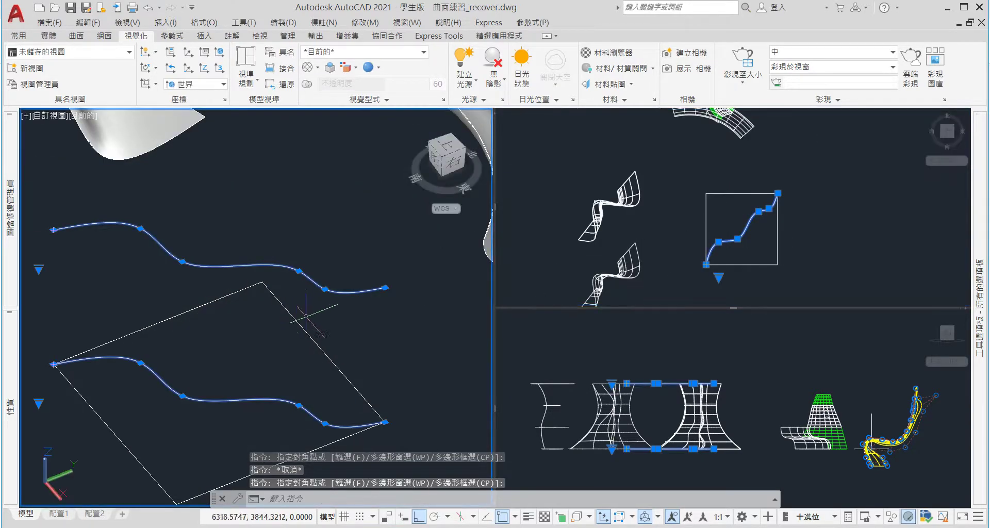
key(Escape)
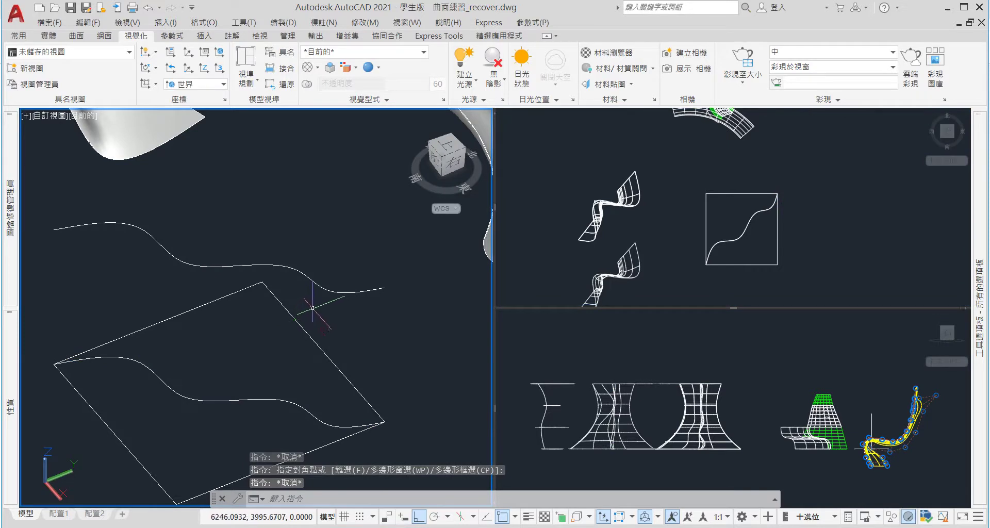
scroll(321, 305, down, 3)
scroll(263, 289, up, 3)
Scale the raised wavy spline by 0.5 about its midpoint with SC
text(sc)
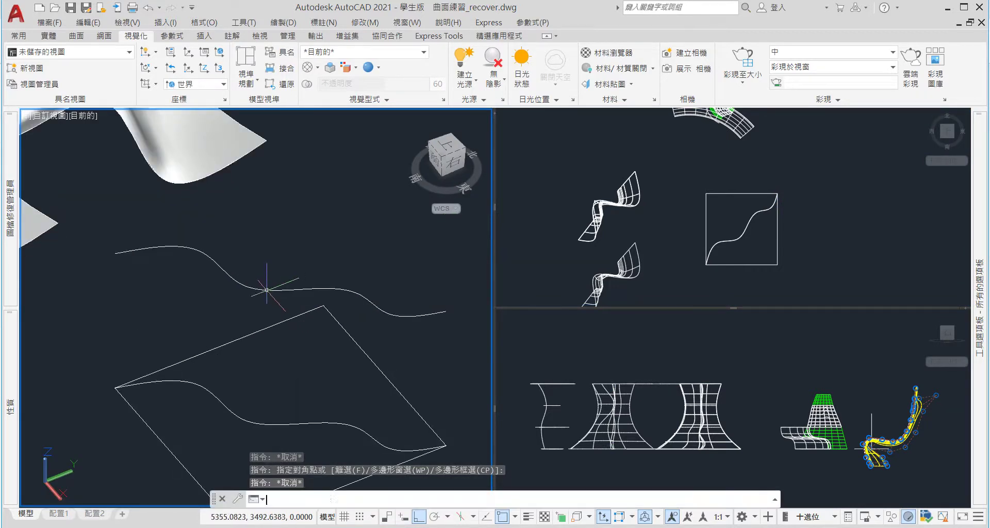
key(Return)
click(286, 298)
click(277, 290)
key(Return)
click(273, 289)
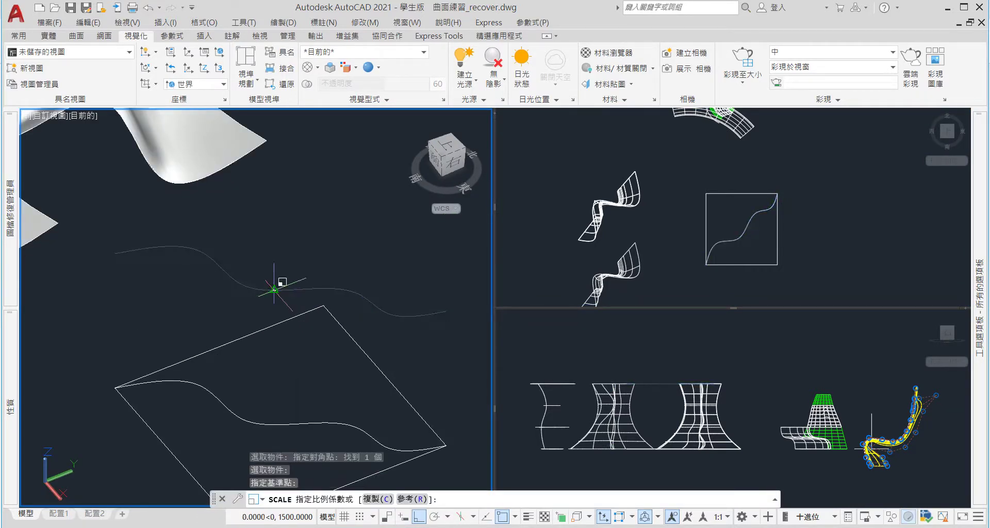
text(0.5)
key(Return)
key(Escape)
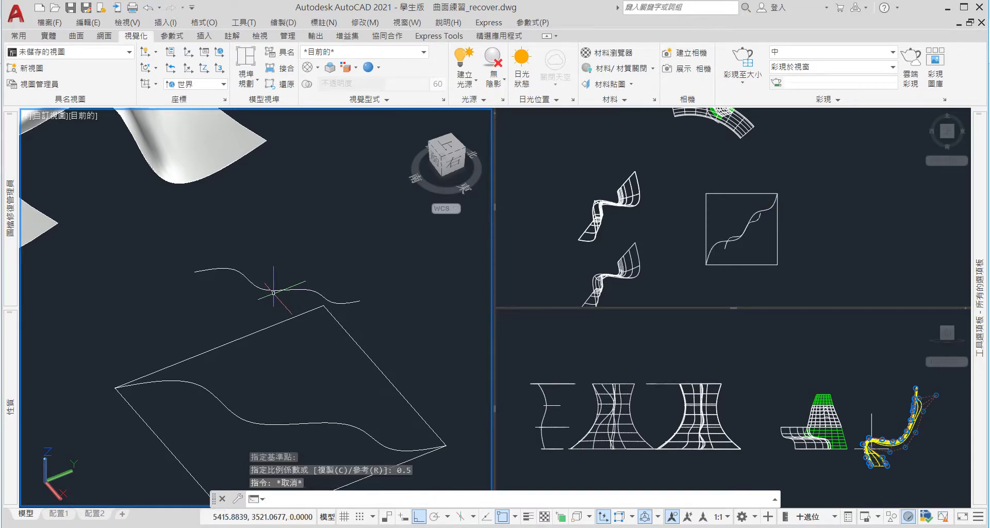
Orbit the 3D view to inspect the half-size spline, then select it in the top view
scroll(288, 306, down, 3)
shift+middle_drag(305, 338, 382, 386)
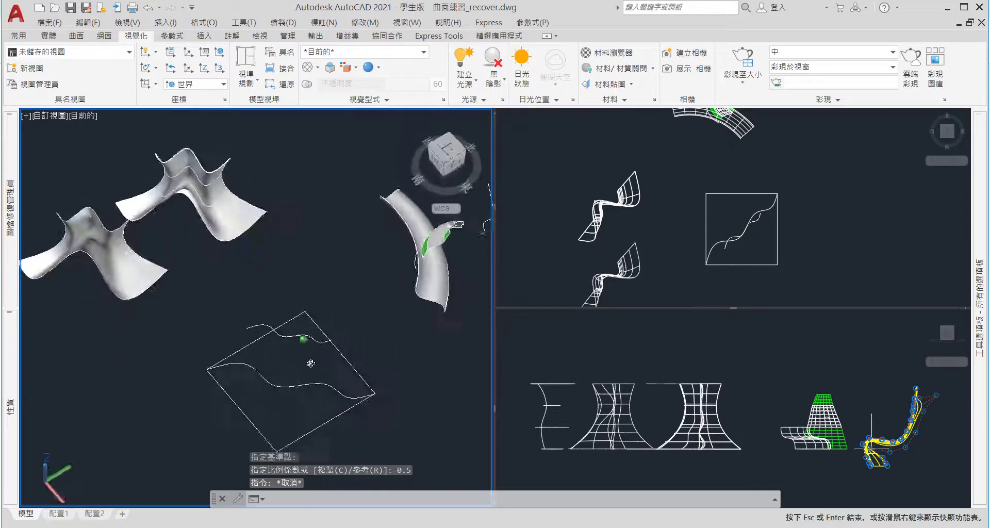
shift+middle_drag(382, 387, 304, 353)
scroll(291, 302, up, 3)
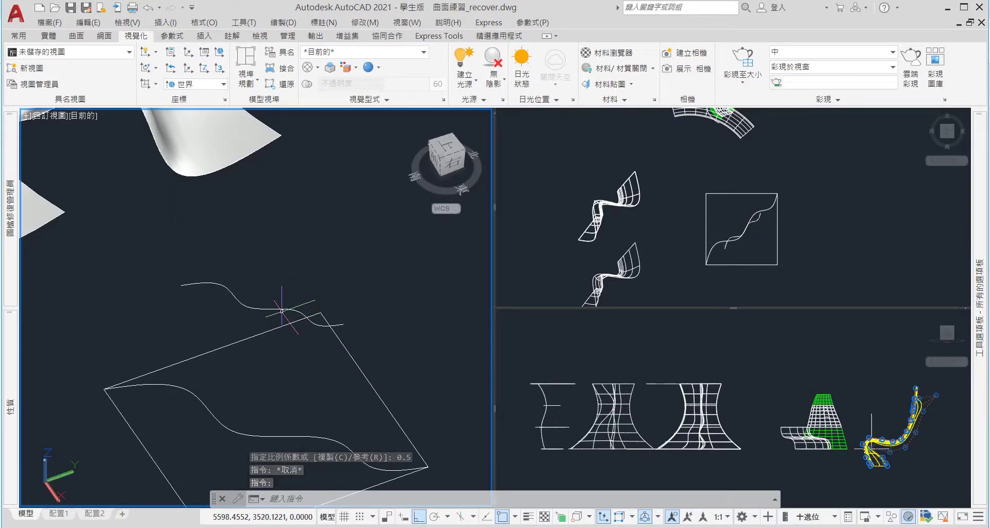
click(281, 309)
key(Escape)
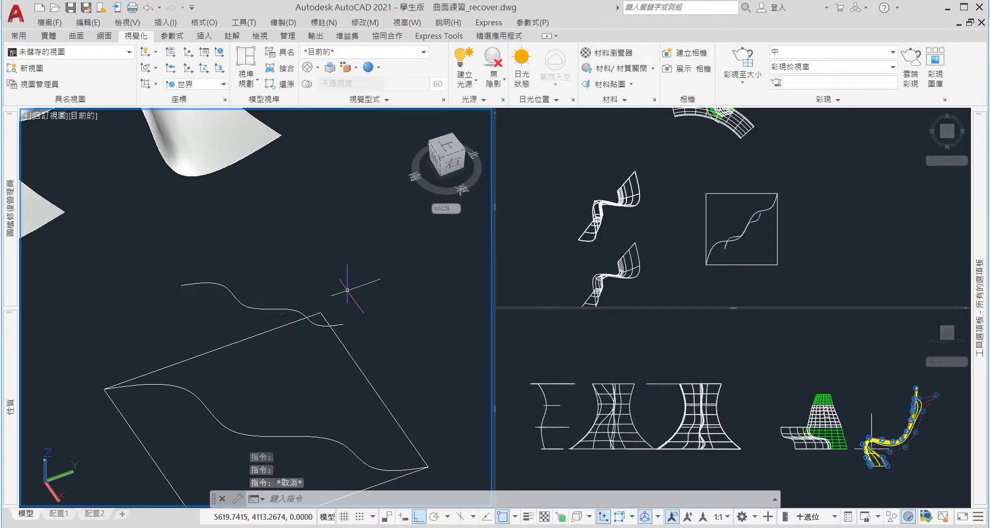
shift+middle_drag(326, 299, 336, 314)
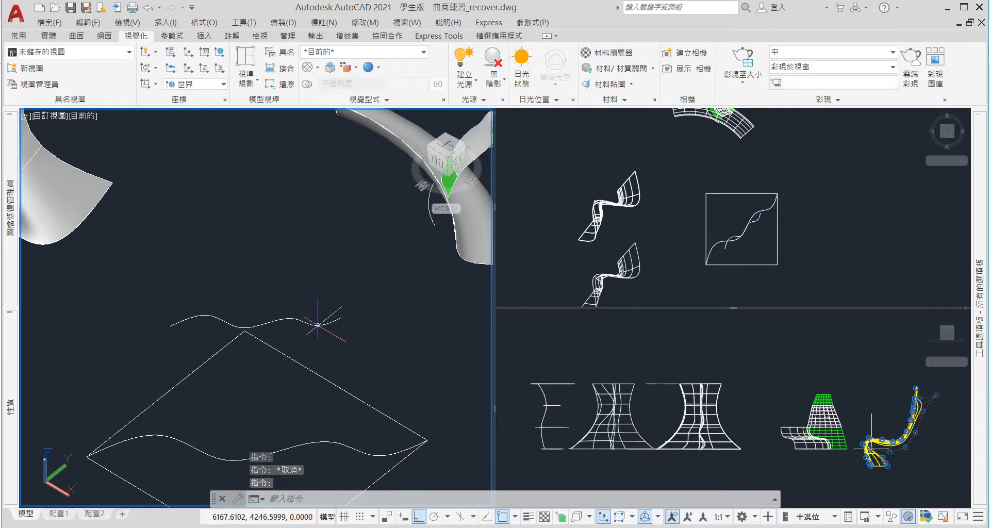
click(330, 319)
click(807, 255)
scroll(797, 239, up, 3)
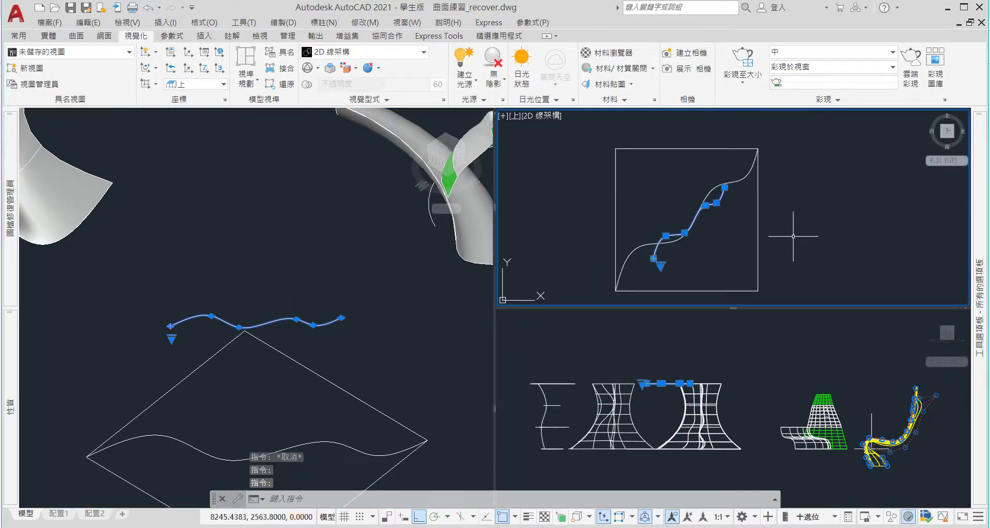
text(m)
Move the half-size wavy spline 300 units straight up
key(Return)
click(807, 263)
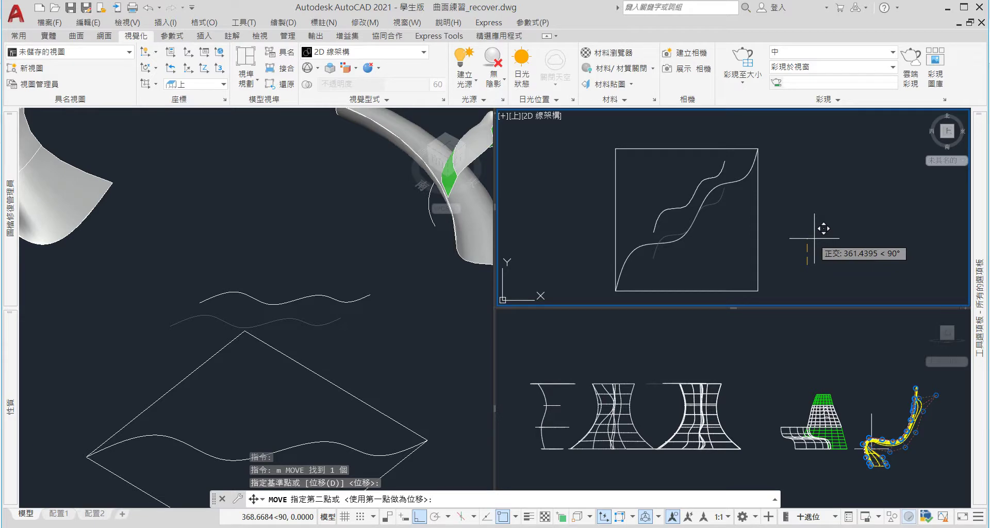
text(30)
key(Return)
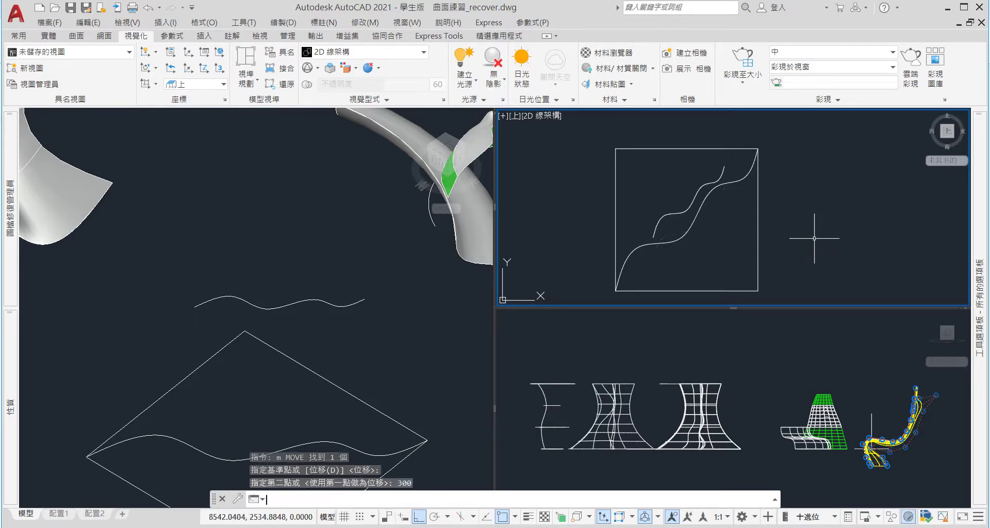
Move the spline 300 units to the left, undoing a first move made in the wrong direction
key(Return)
click(691, 204)
key(Return)
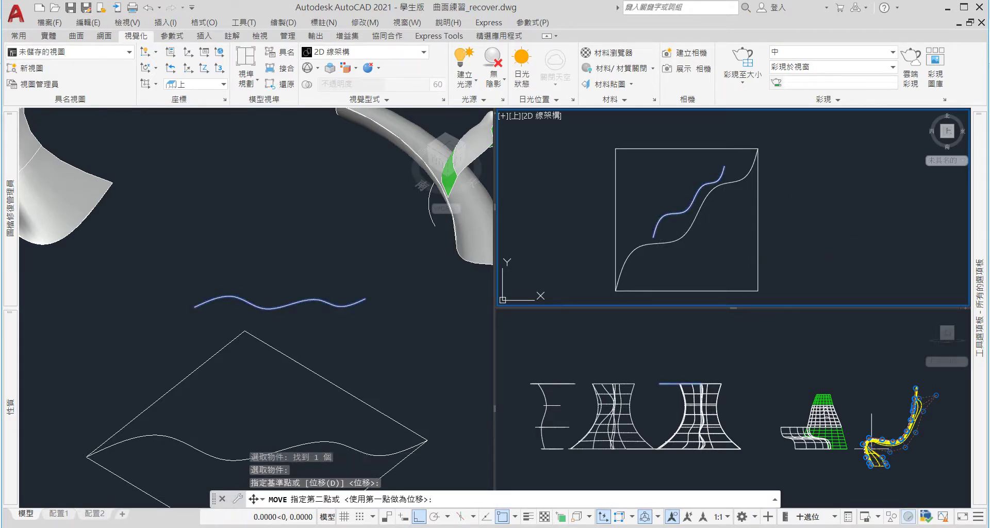
click(879, 195)
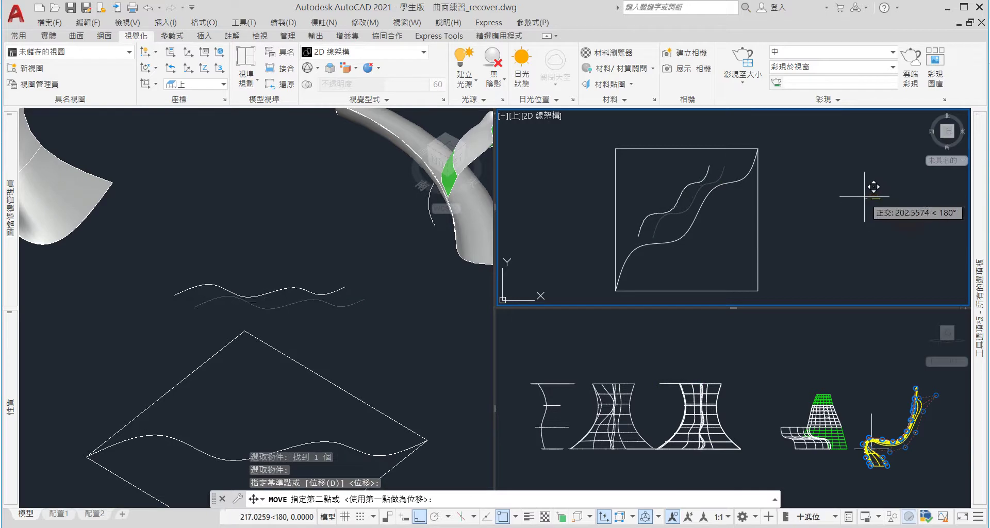
text(-300)
key(Return)
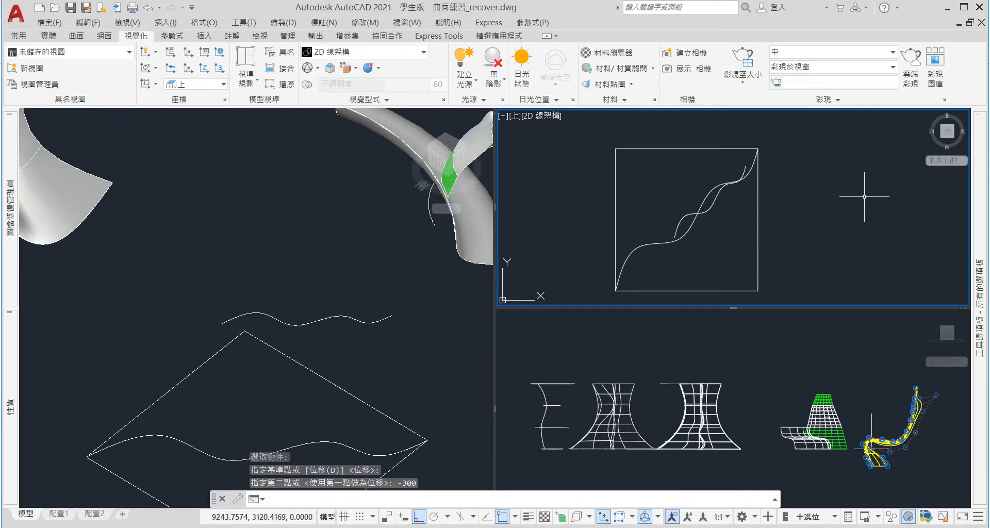
text(u)
key(Return)
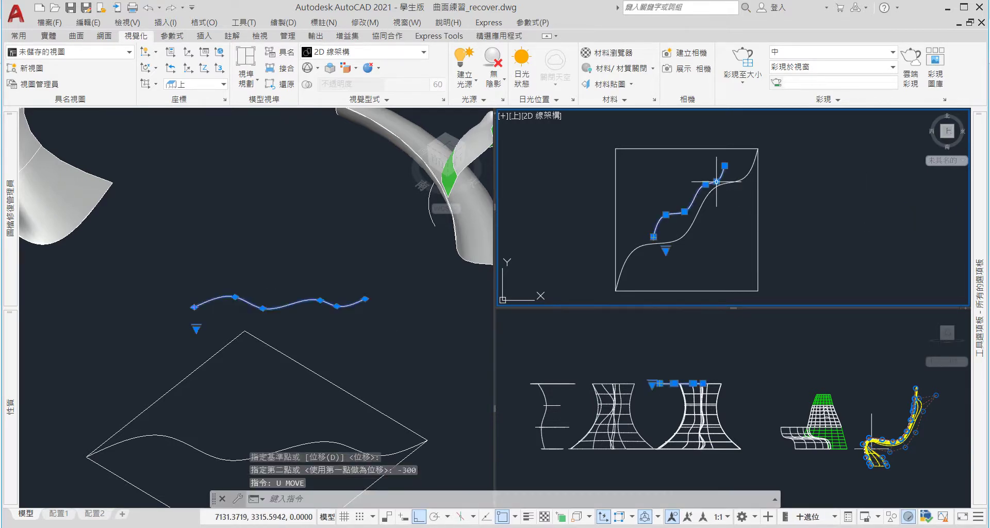
text(m)
key(Return)
click(864, 219)
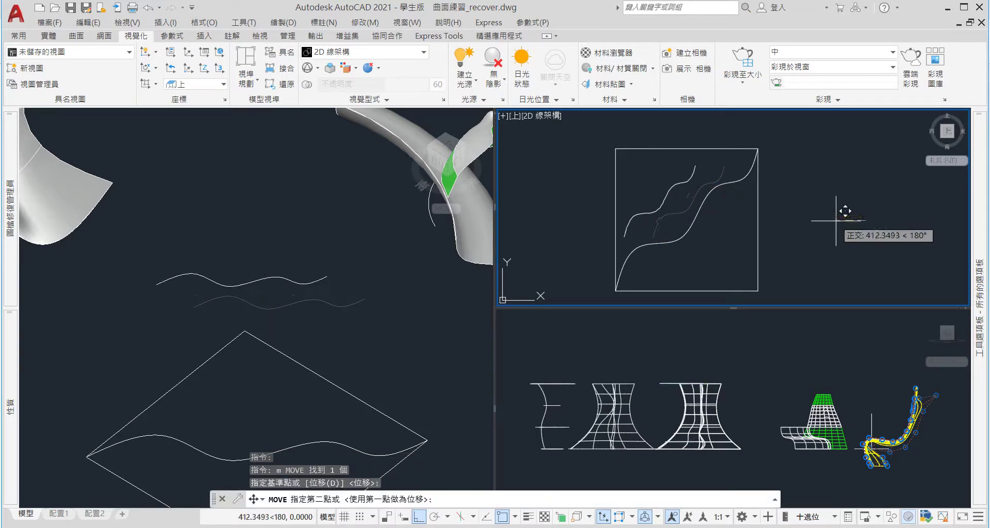
text(300)
key(Return)
Zoom and orbit the left 3D viewport to tilt the square base and its splines, then show the Surface tools
click(299, 284)
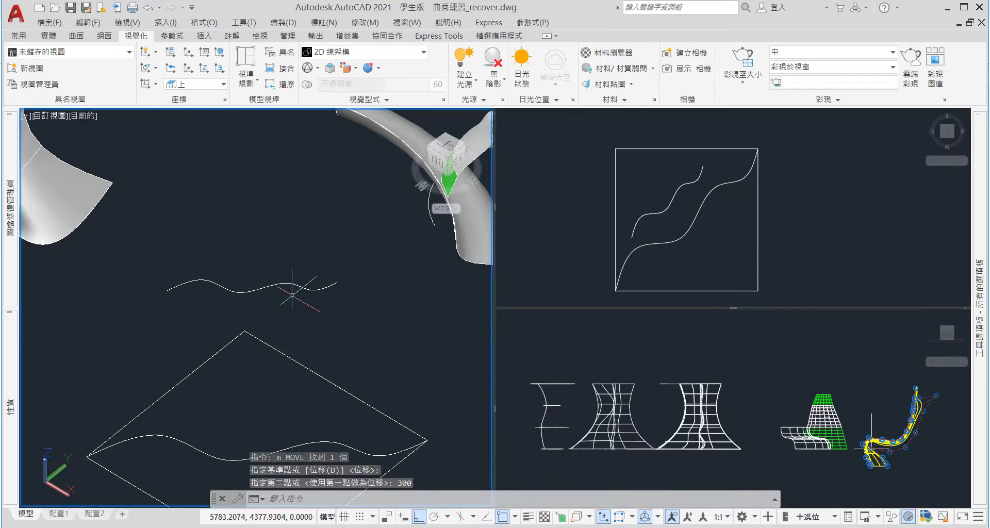
scroll(241, 307, down, 3)
scroll(241, 307, up, 2)
scroll(257, 308, up, 2)
scroll(273, 309, up, 2)
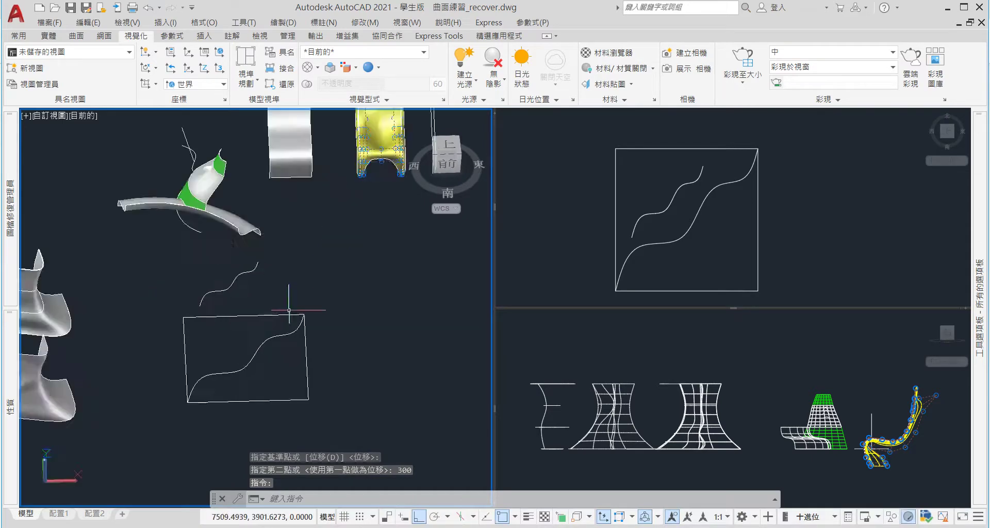
scroll(284, 310, up, 2)
mouse_move(284, 310)
shift+middle_down()
mouse_move(177, 290)
mouse_move(197, 294)
shift+middle_up()
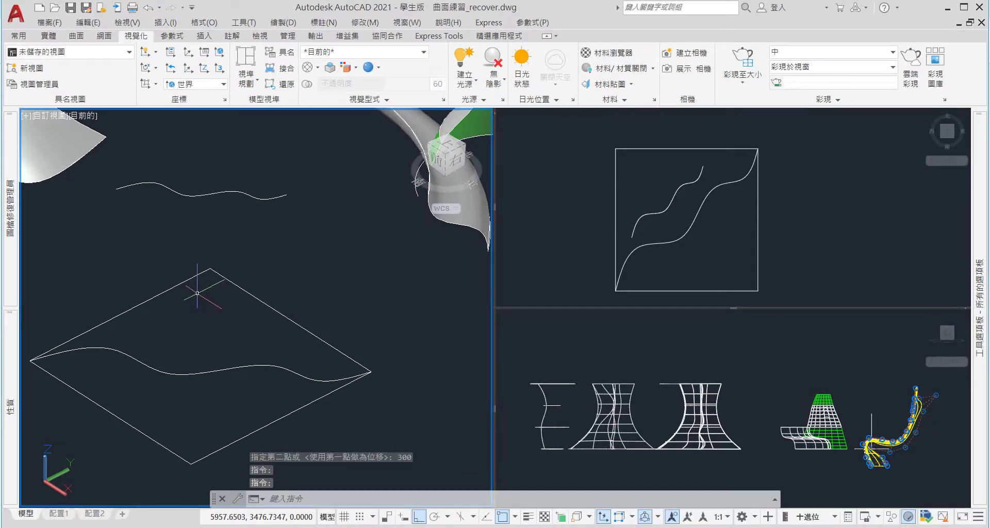
scroll(197, 291, down, 3)
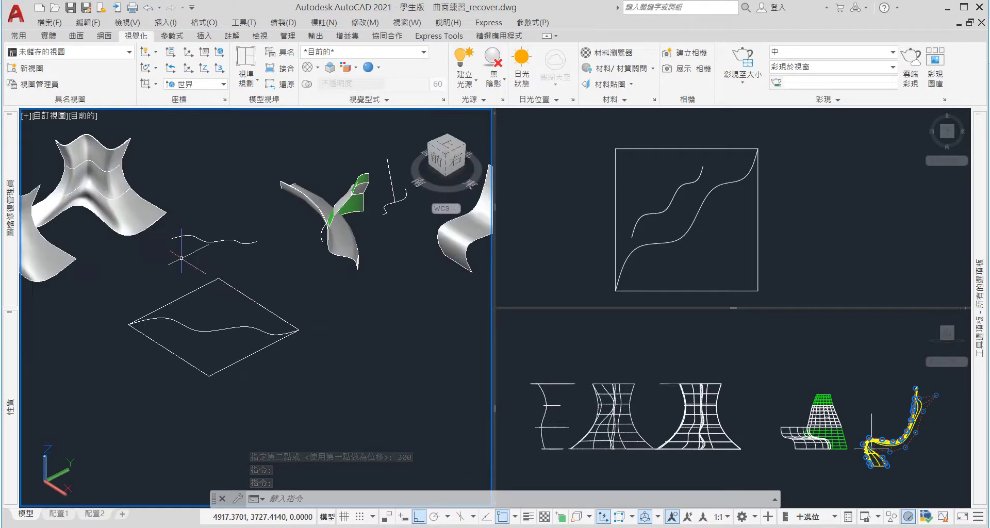
scroll(201, 219, up, 3)
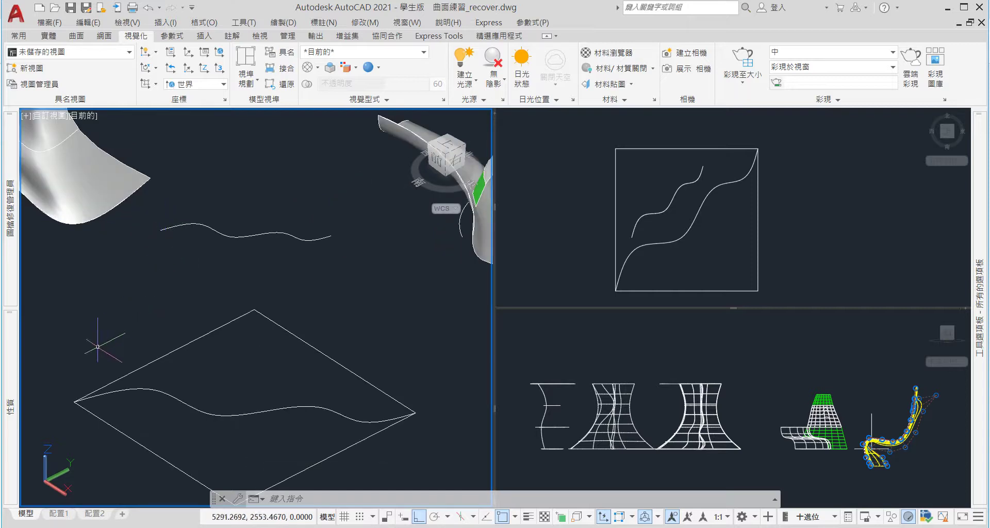
shift+middle_drag(356, 247, 347, 260)
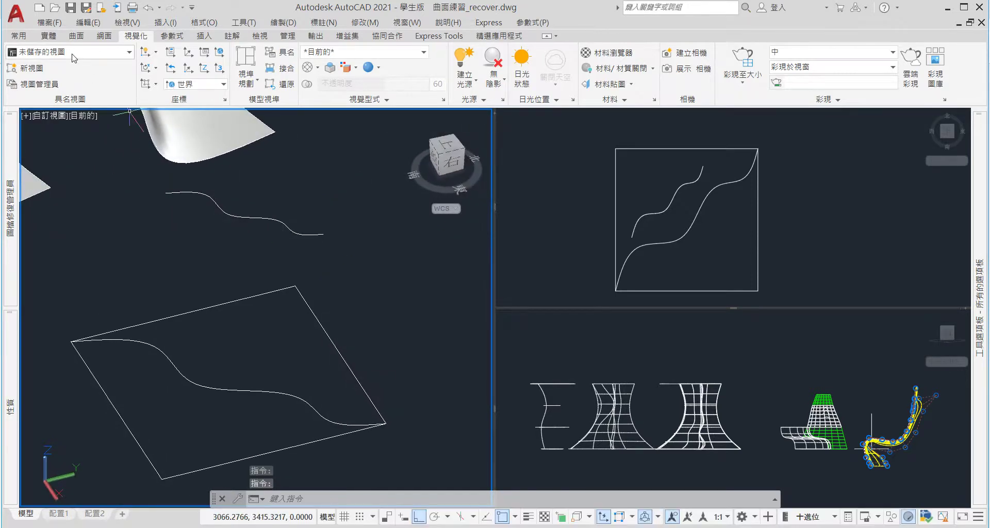
click(78, 36)
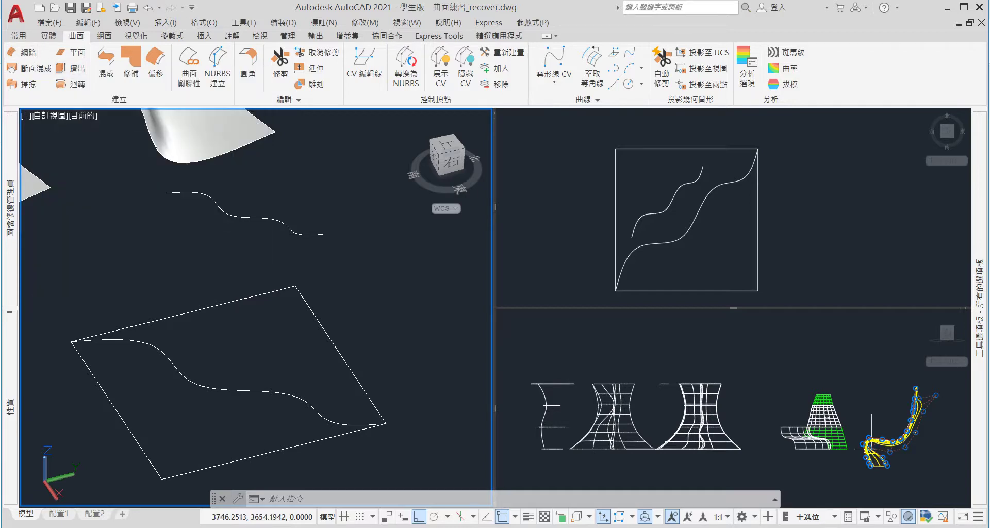
key(Escape)
click(258, 268)
key(Escape)
scroll(268, 313, down, 3)
scroll(225, 295, up, 3)
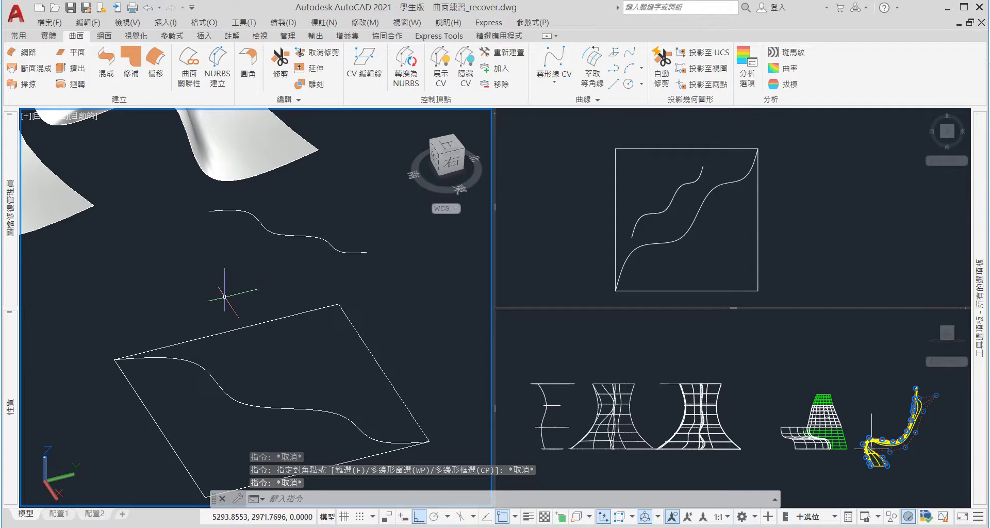
scroll(225, 297, down, 3)
scroll(201, 291, up, 3)
scroll(203, 297, down, 3)
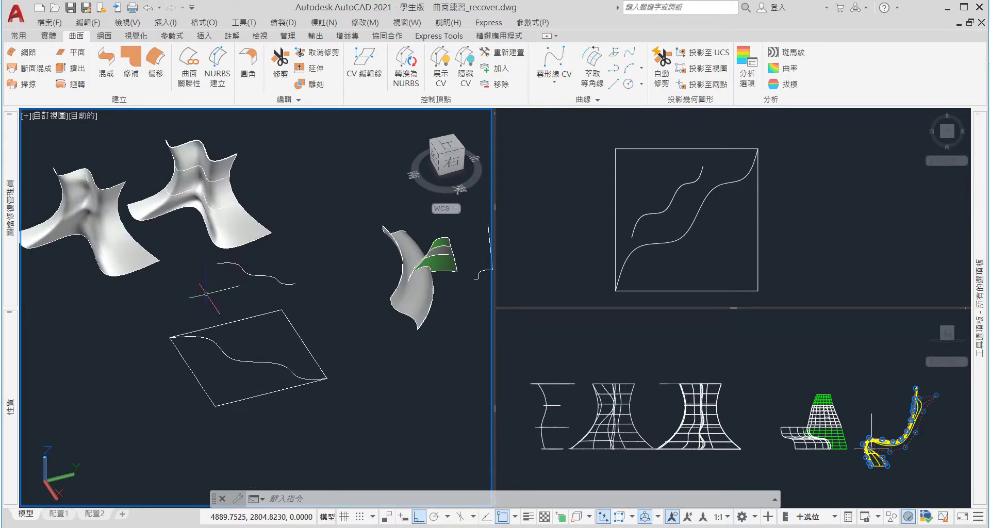
scroll(207, 293, up, 3)
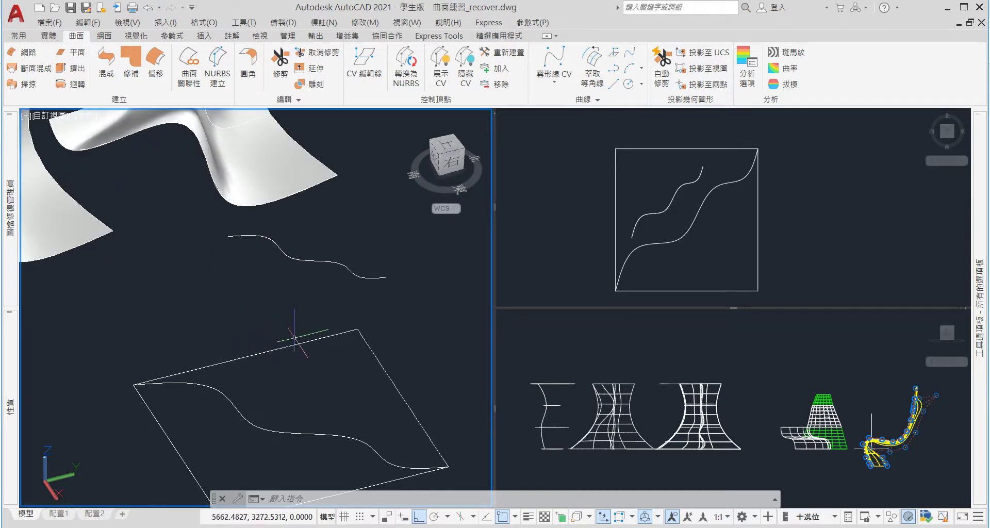
shift+middle_drag(294, 338, 316, 321)
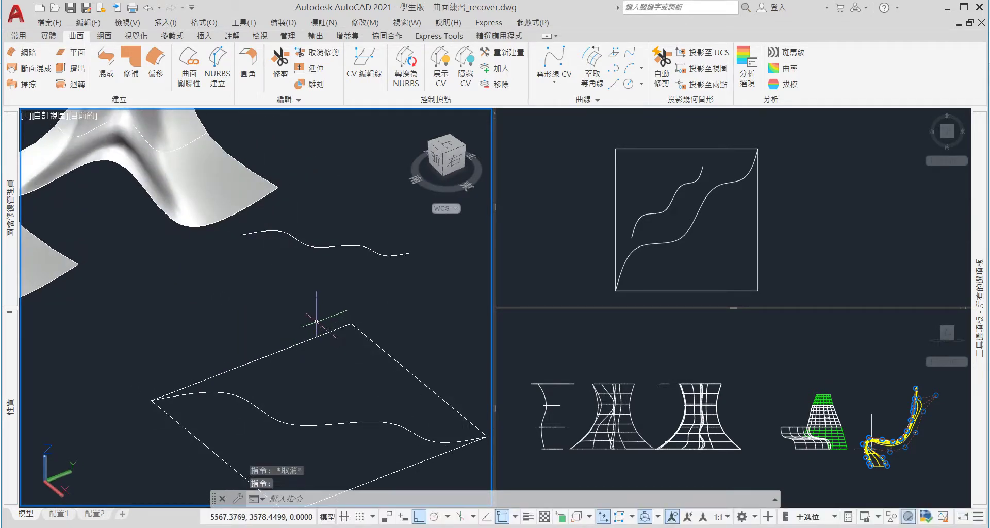
text(spl)
key(Escape)
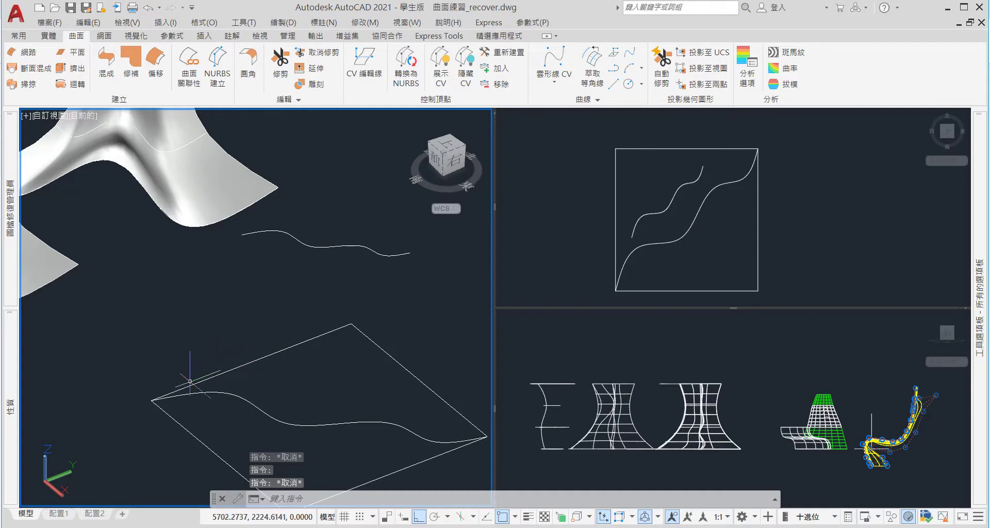
drag(243, 381, 206, 310)
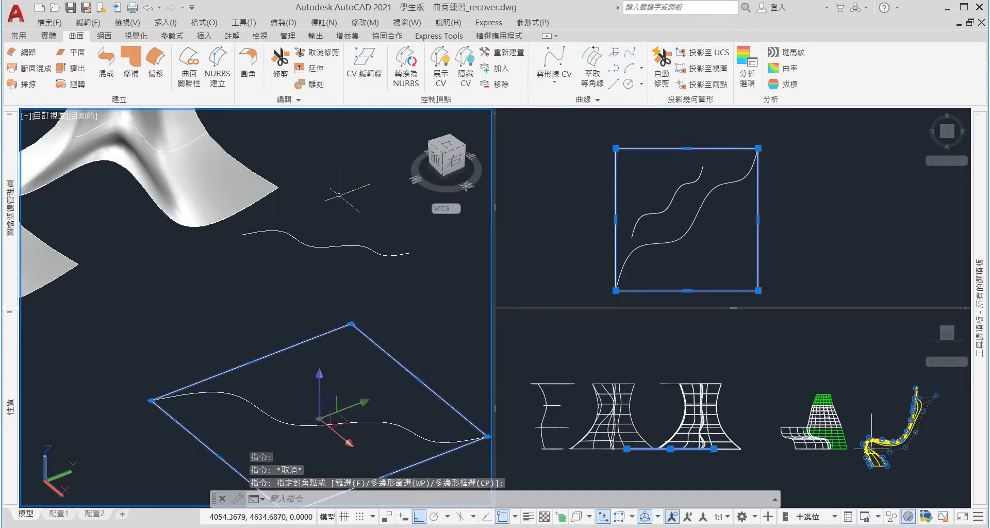
Rotate the UCS 90° about the Y axis
key(Escape)
key(Escape)
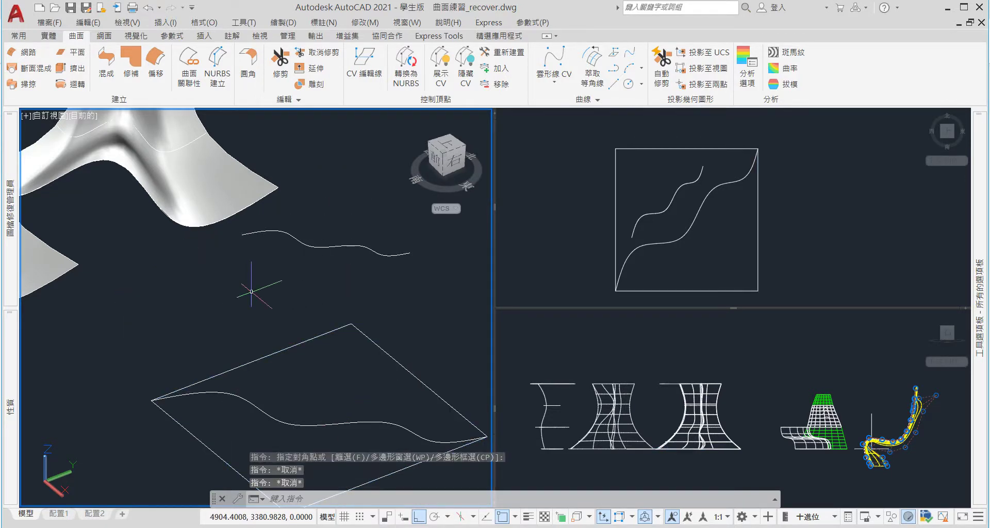
text(ucs)
key(Return)
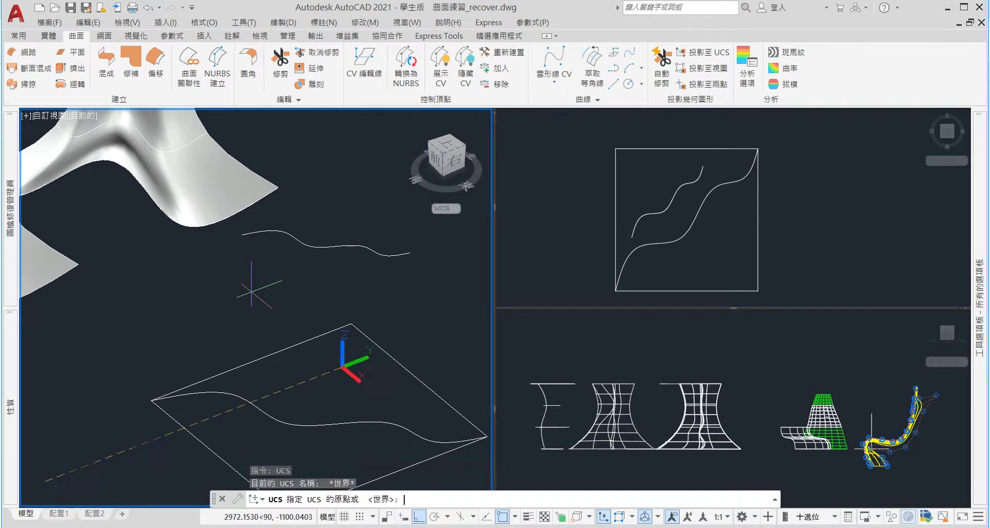
key(Return)
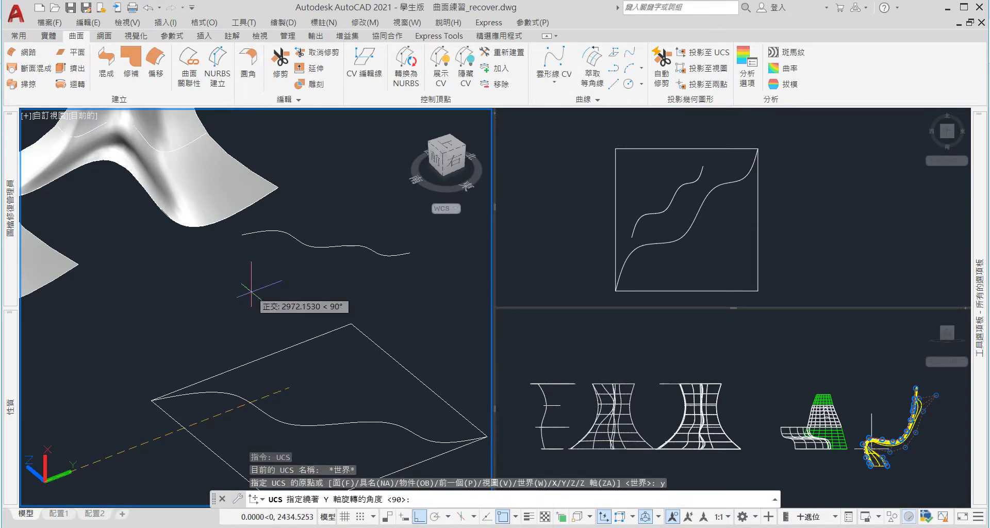
key(Return)
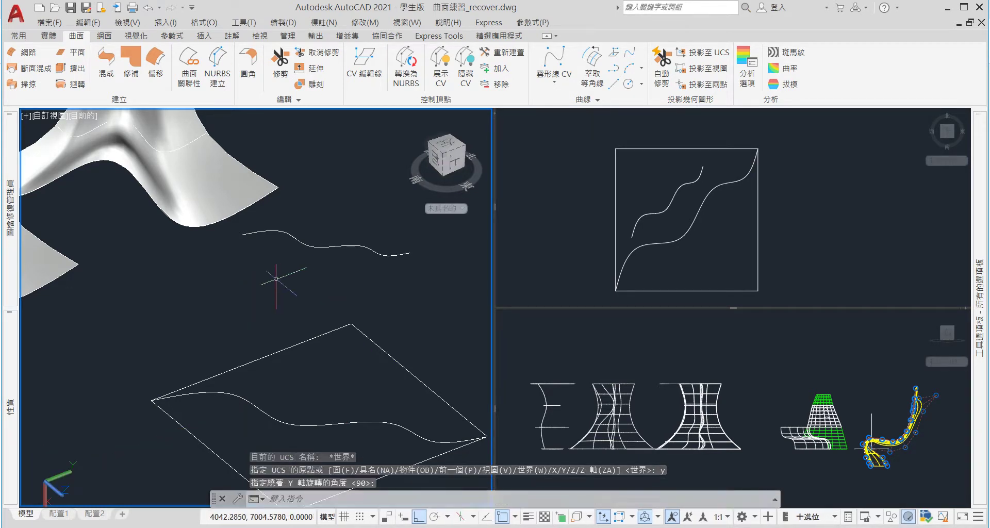
text(spl)
key(Return)
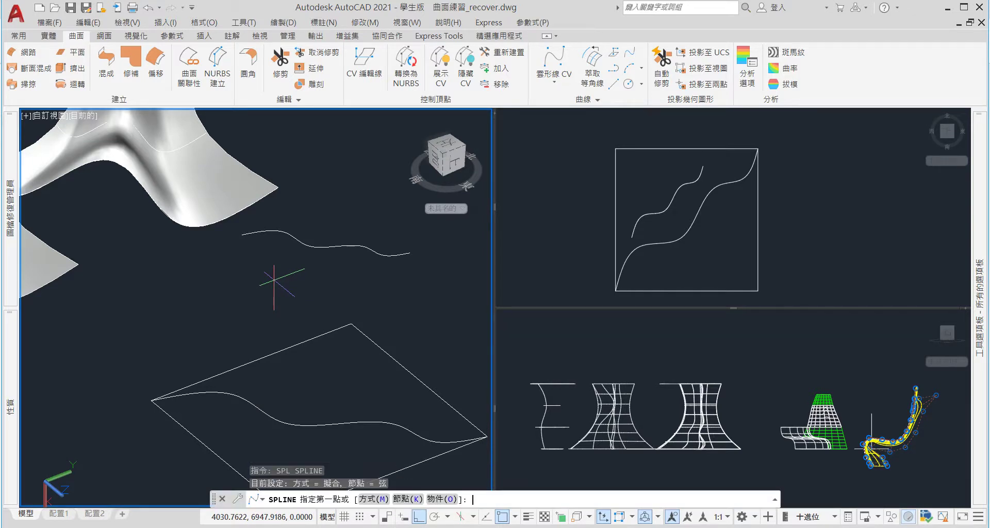
key(Escape)
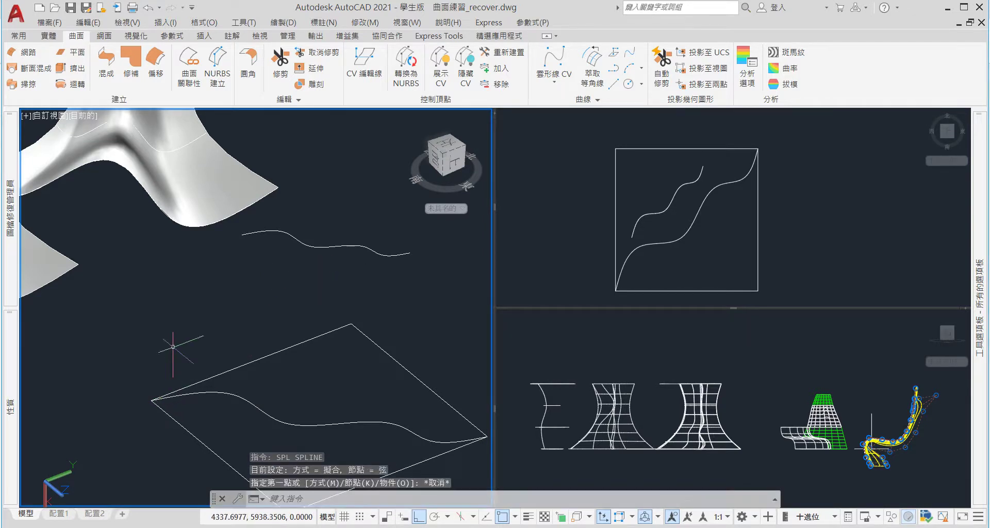
Move the UCS origin to the square base's corner
text(ucs)
key(Return)
text(o)
key(Return)
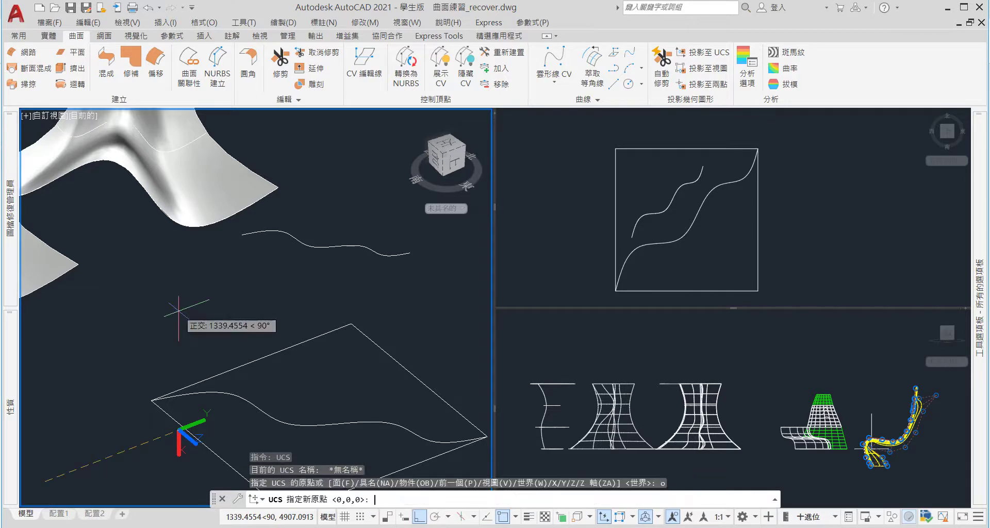
click(151, 400)
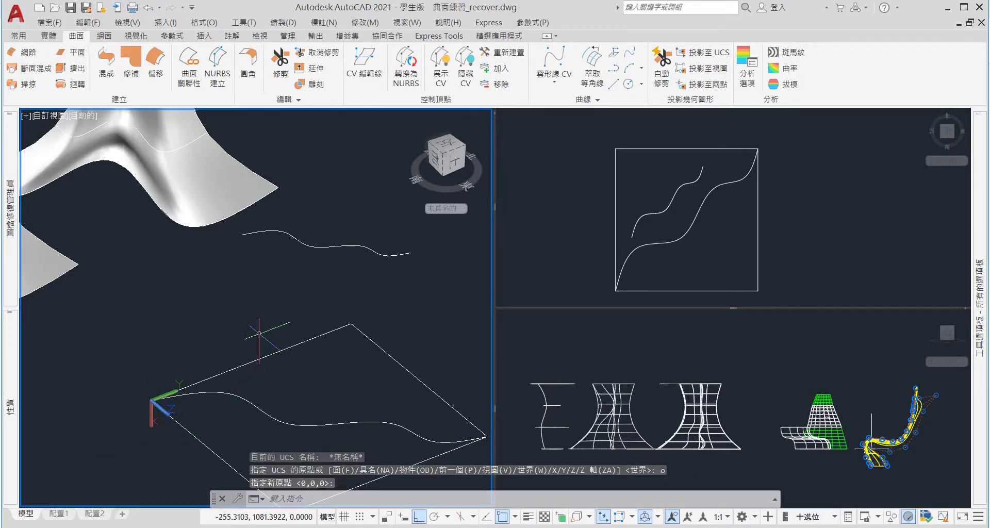
Draw a spline with Ortho off from the corner origin, through two fit points, to the upper curve's endpoint
text(spl)
key(Return)
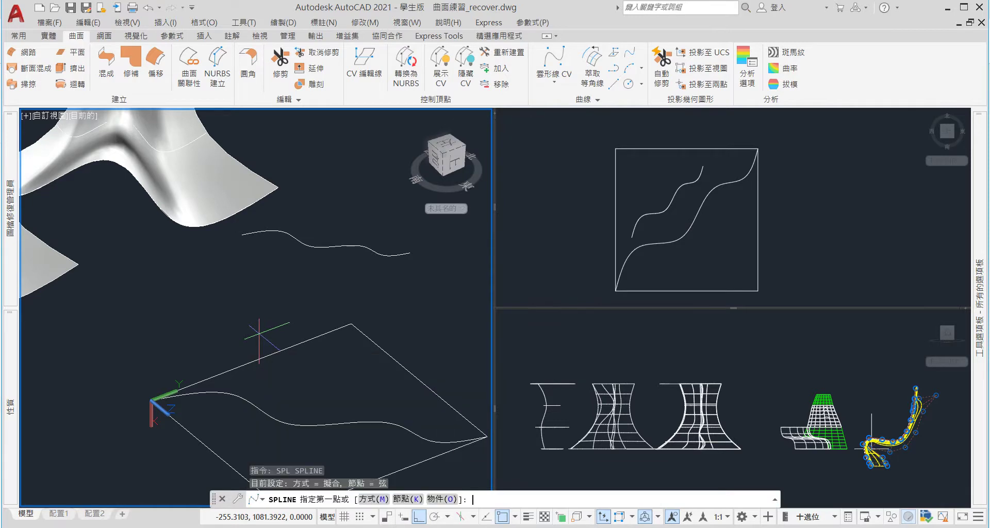
click(157, 396)
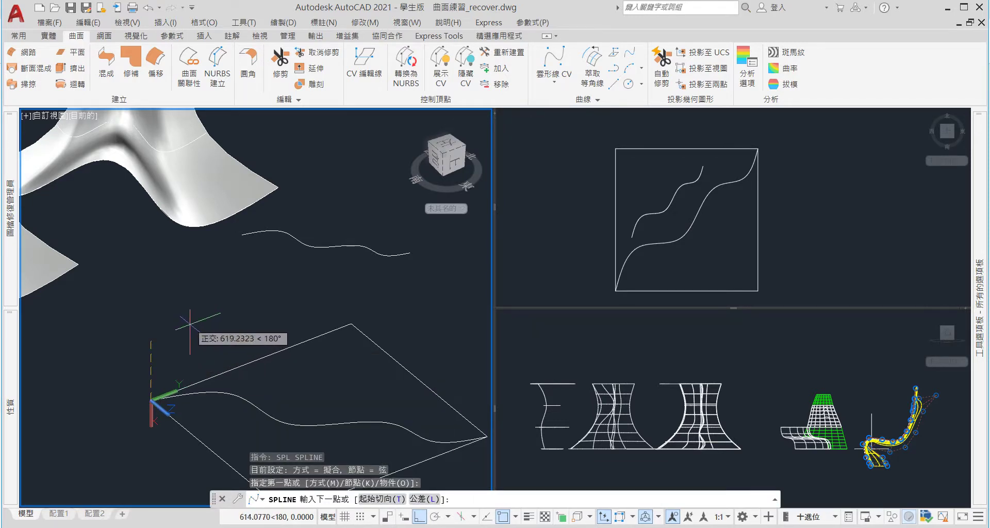
key(F8)
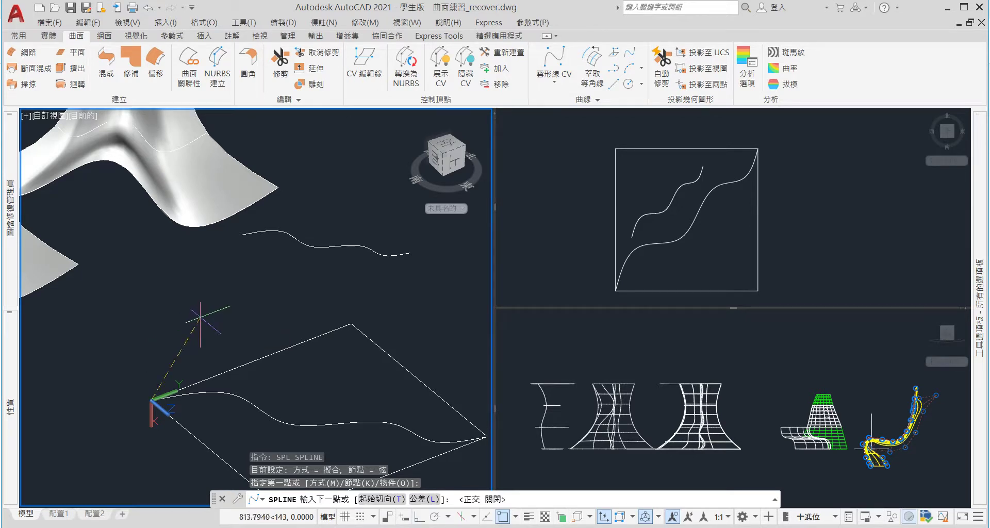
click(199, 319)
click(205, 267)
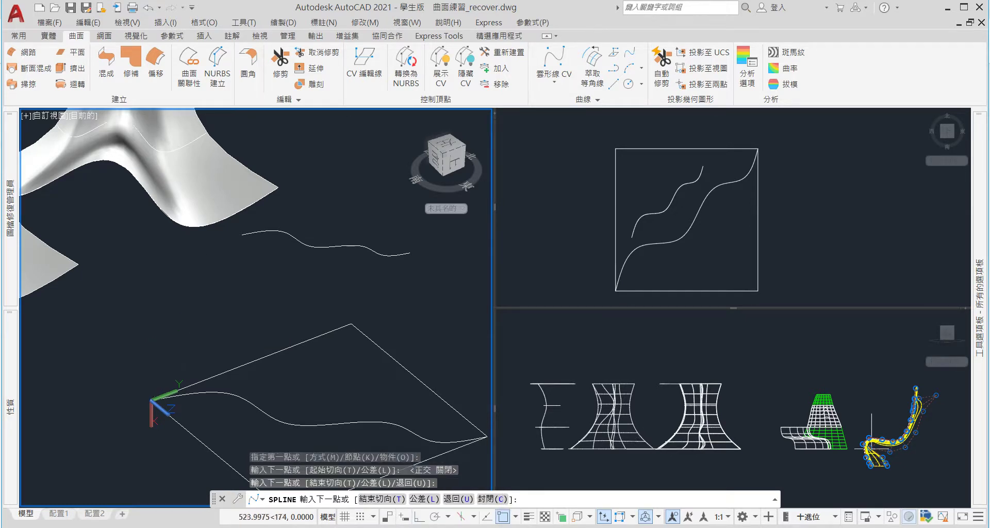
click(242, 234)
key(Return)
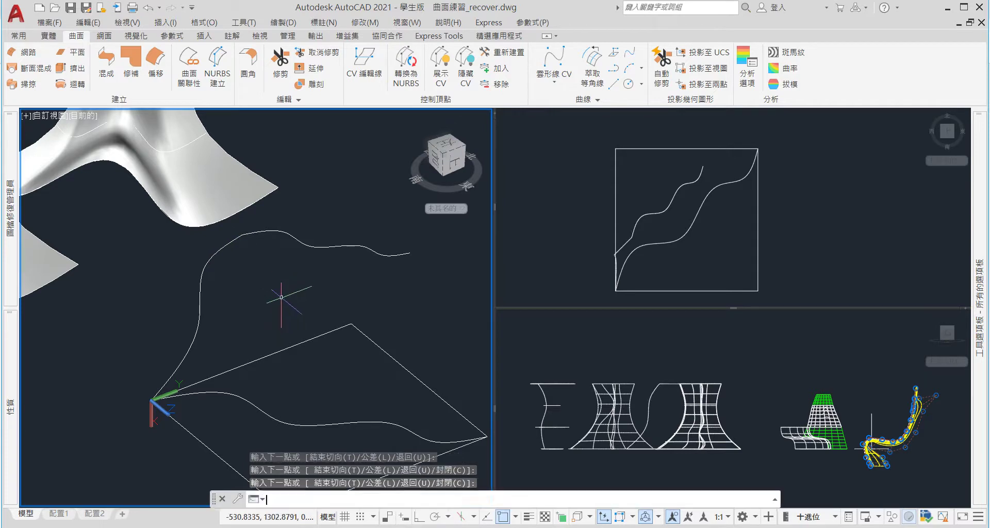
Select the new spline and make the top-right viewport active
key(Return)
key(Escape)
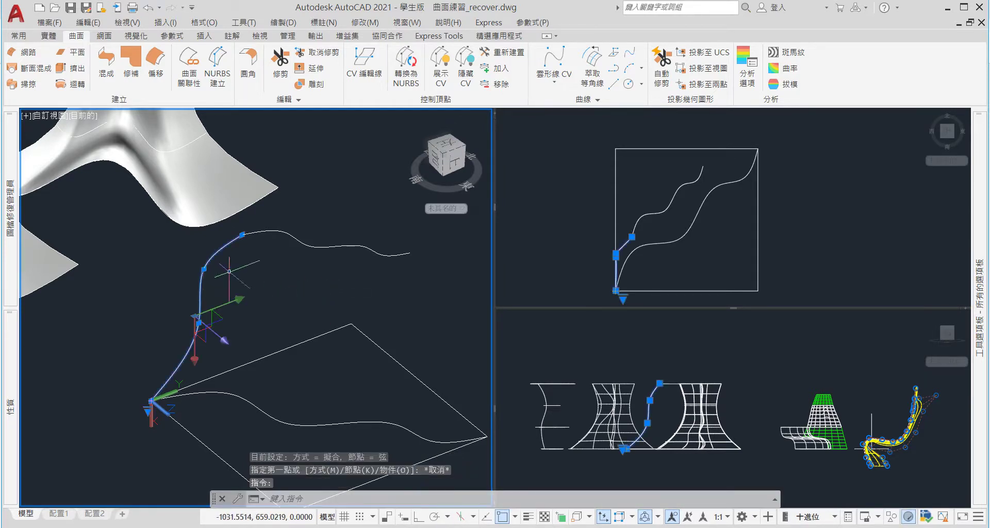
click(204, 269)
click(676, 209)
scroll(627, 261, up, 3)
Orbit and zoom the left viewport to view the base and upright spline obliquely from above, clearing the selection
mouse_move(347, 294)
shift+middle_down()
mouse_move(368, 246)
mouse_move(218, 307)
mouse_move(418, 320)
shift+middle_up()
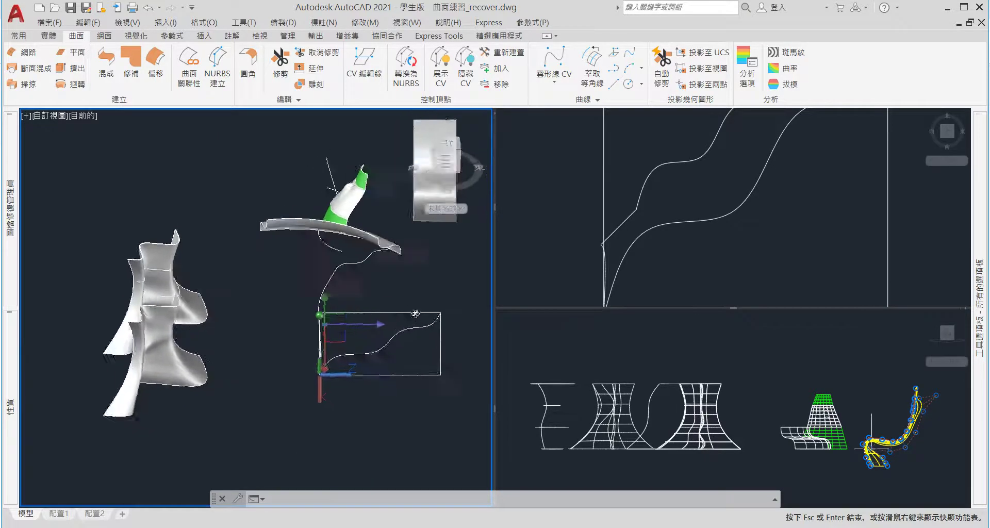
shift+middle_drag(418, 320, 330, 360)
scroll(309, 327, up, 3)
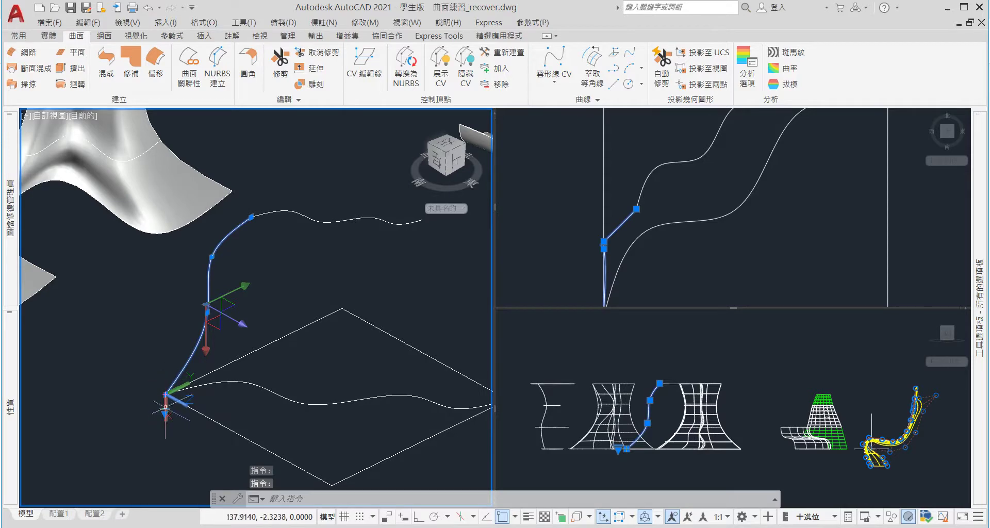
scroll(310, 309, down, 3)
key(Escape)
mouse_move(355, 315)
shift+middle_down()
mouse_move(285, 319)
mouse_move(279, 296)
shift+middle_up()
scroll(280, 296, up, 3)
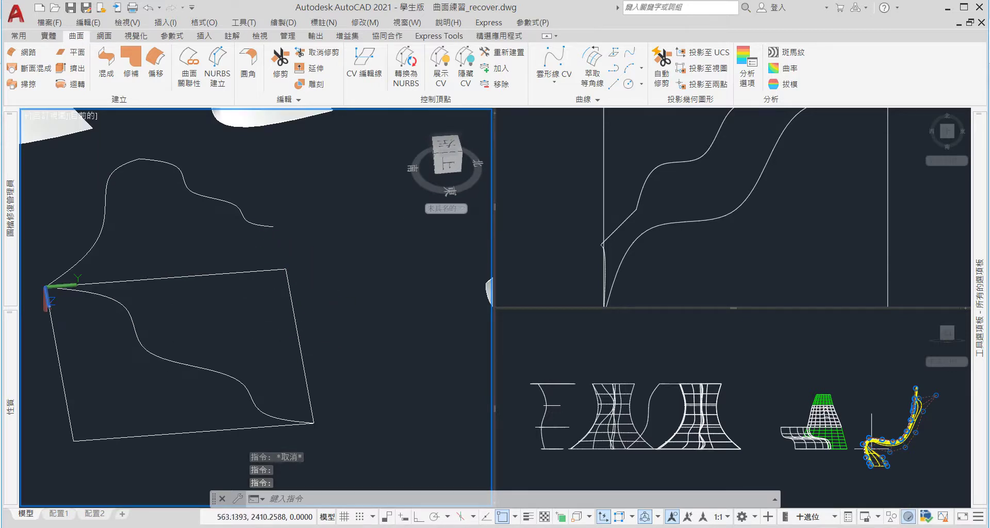
shift+middle_drag(353, 316, 364, 318)
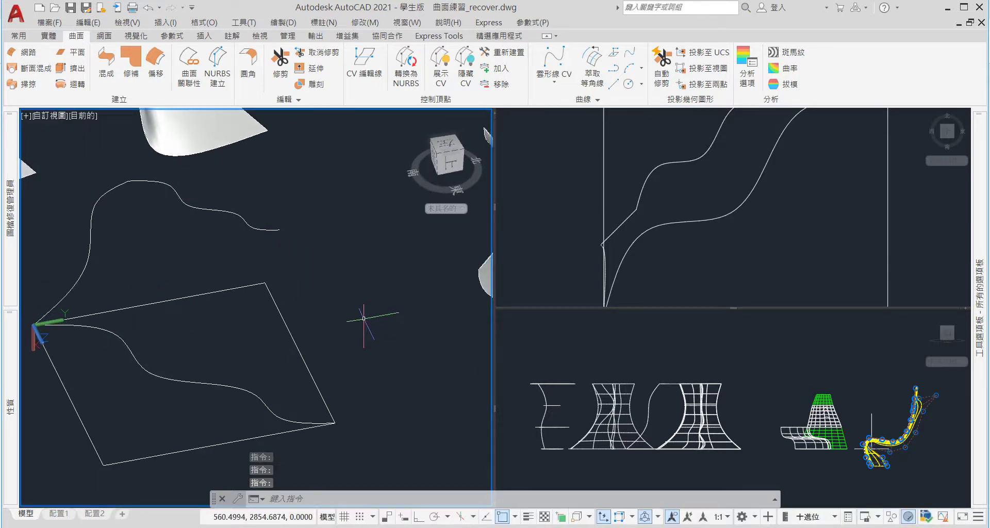
Rotate the UCS 90° about the X axis
text(ucs)
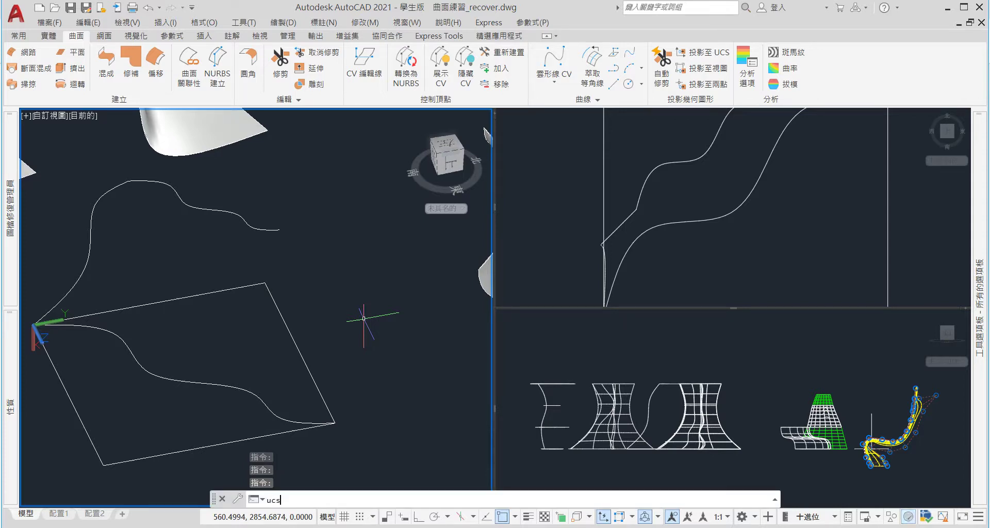
key(Return)
text(x)
key(Return)
key(Return)
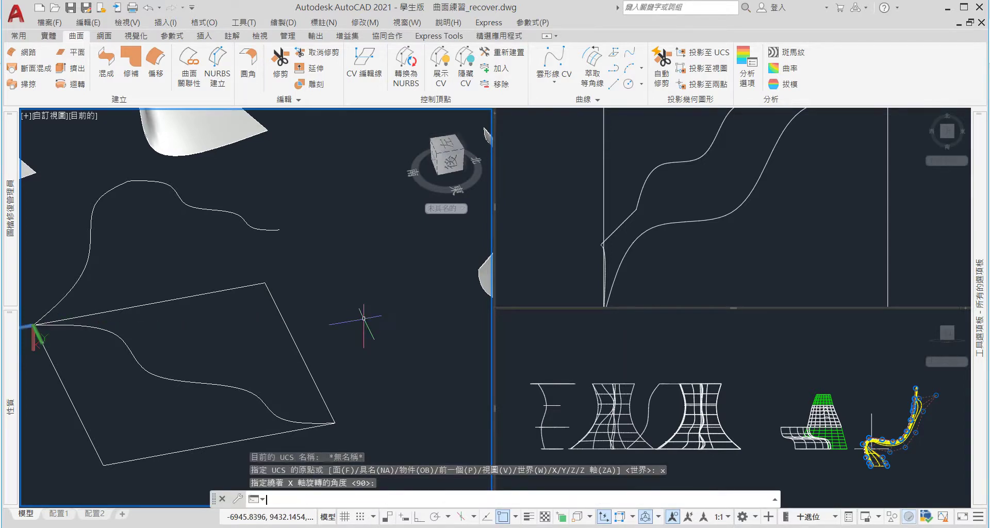
key(Return)
shift+middle_drag(364, 318, 364, 324)
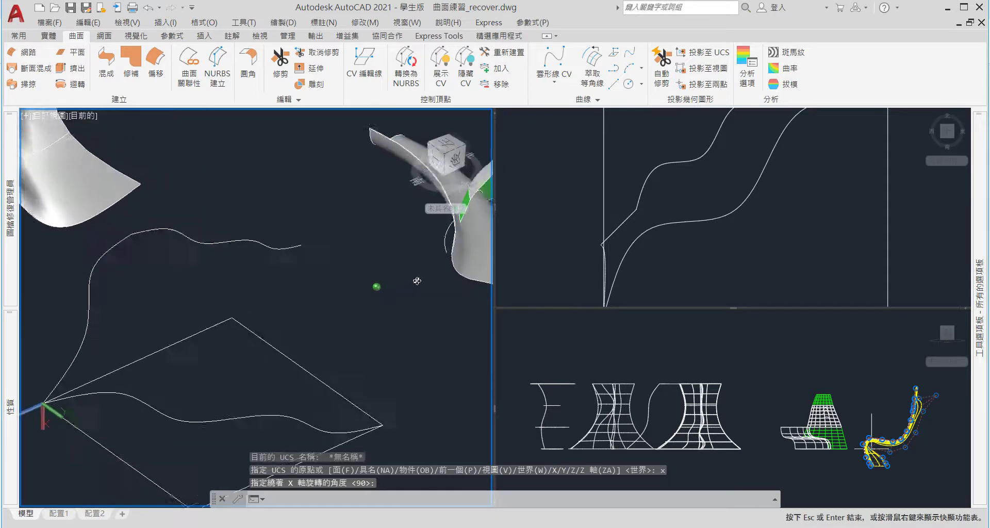
scroll(364, 324, up, 3)
Move the UCS origin to the square's top corner
text(ucs)
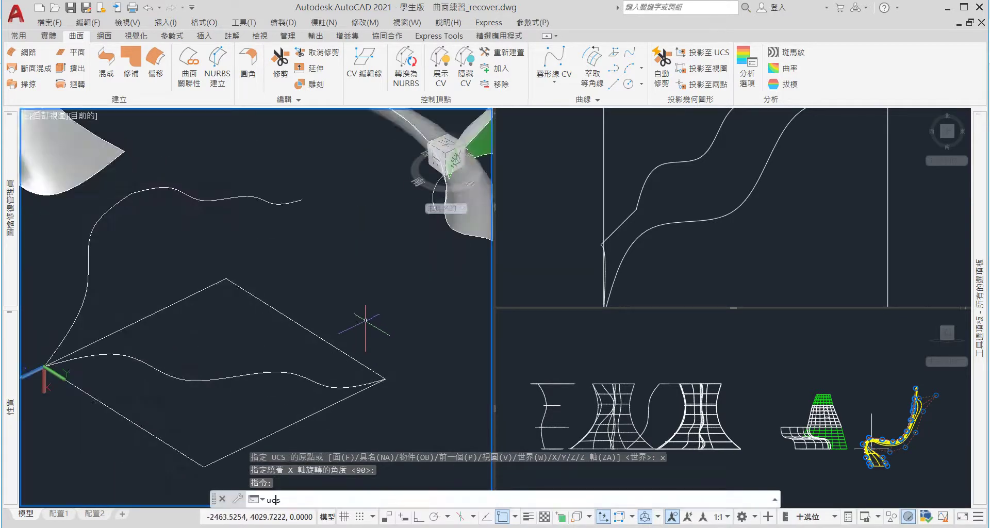
key(Return)
text(o)
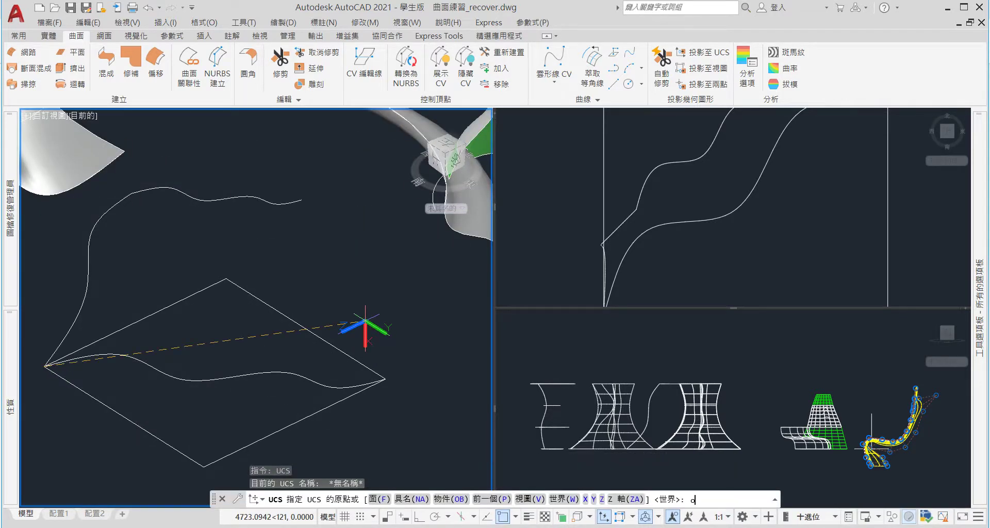
key(Return)
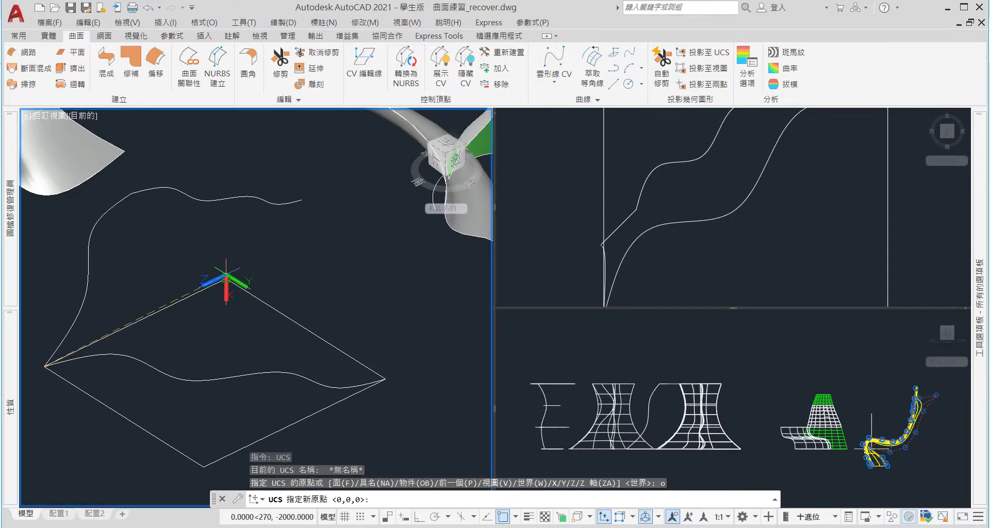
click(226, 279)
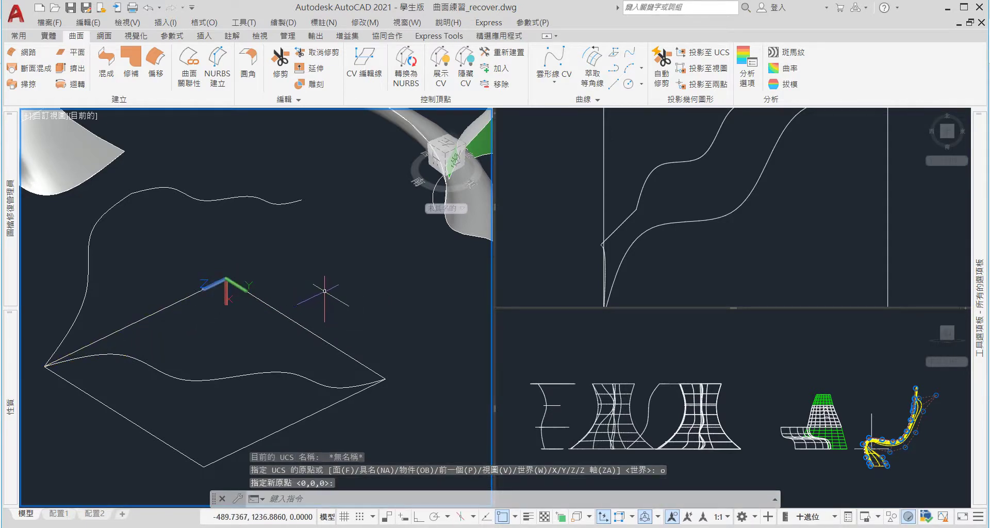
Draw a spline from the square's right corner to the upper curve's endpoint
text(spl)
key(Return)
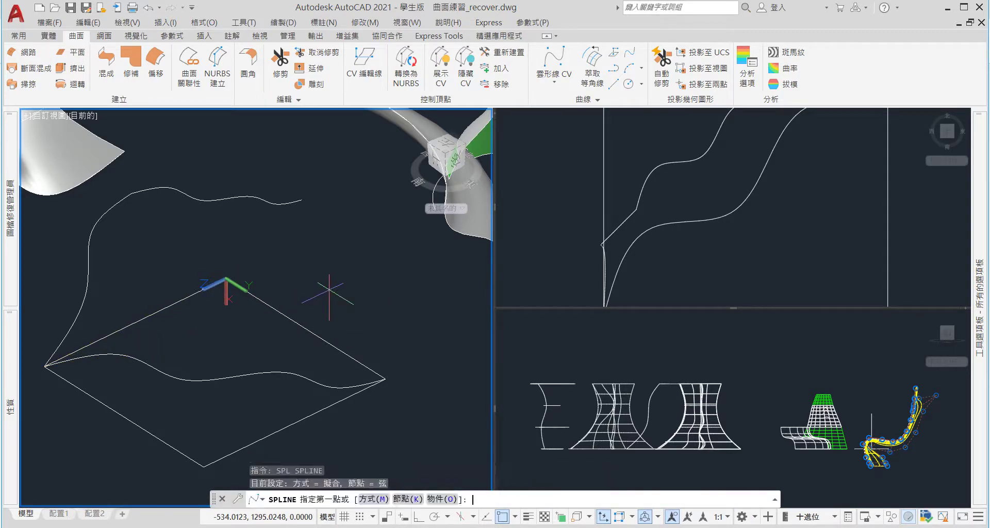
click(385, 379)
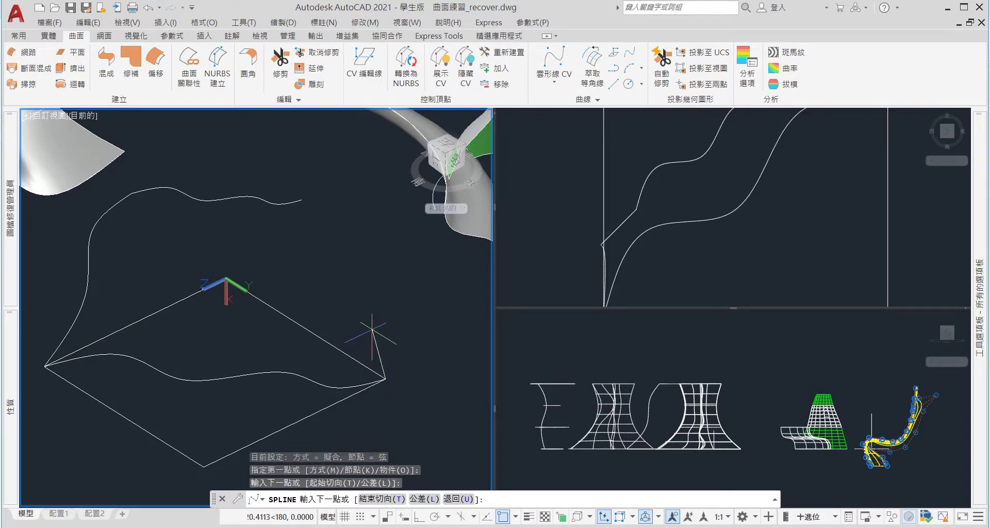
click(302, 199)
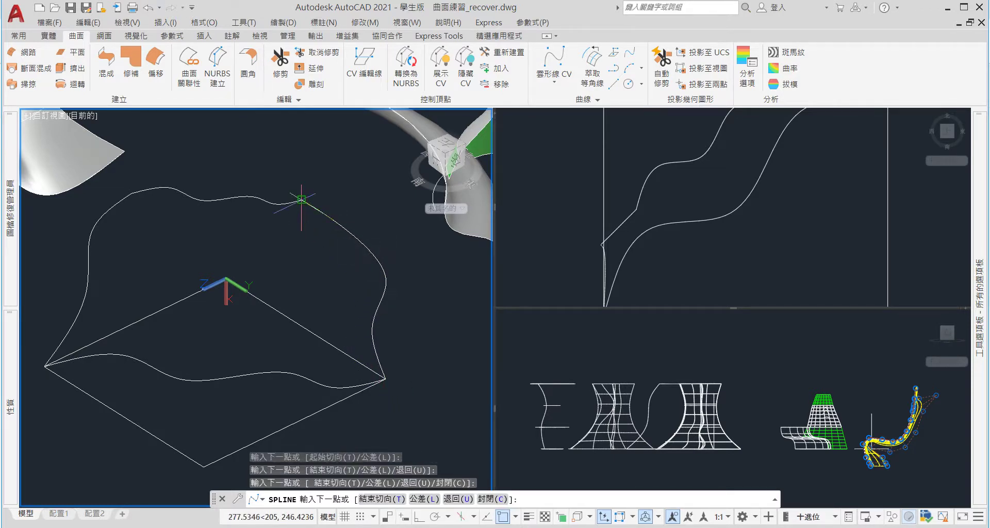
click(301, 199)
key(Return)
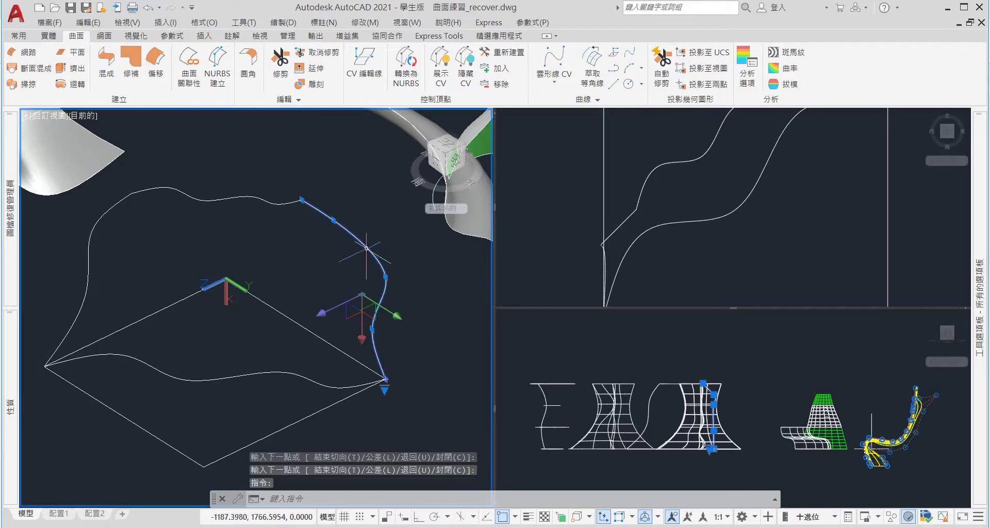
key(Escape)
mouse_move(372, 245)
shift+middle_down()
mouse_move(323, 354)
mouse_move(279, 244)
mouse_move(446, 234)
mouse_move(332, 304)
shift+middle_up()
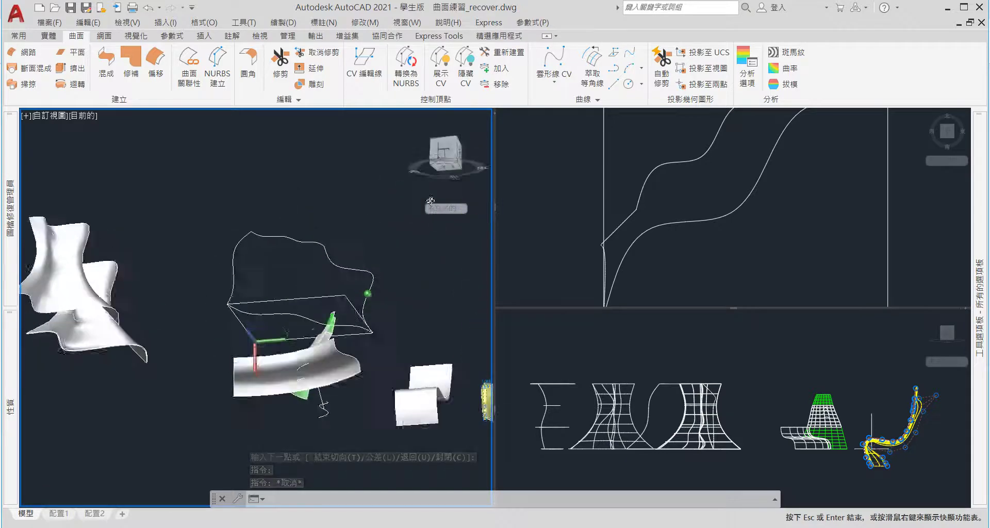
key(Escape)
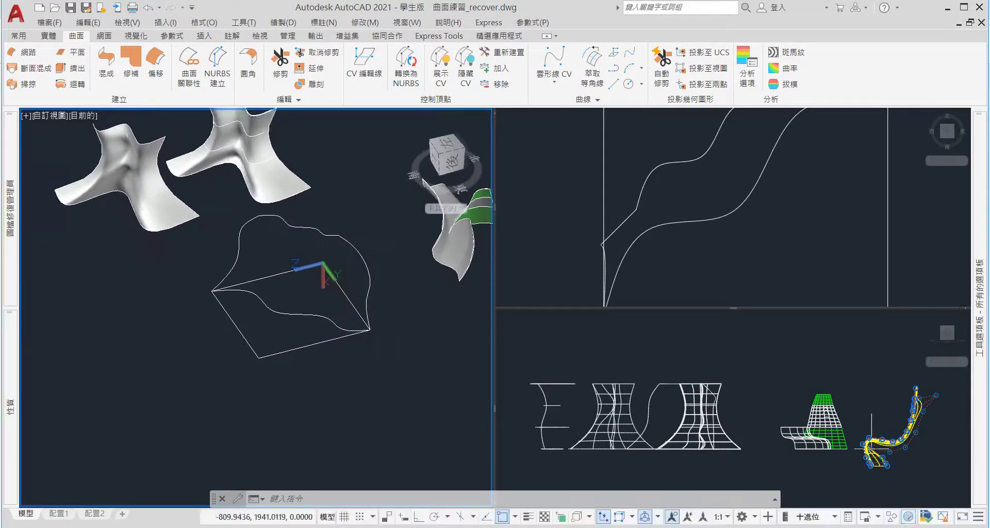
scroll(320, 317, up, 1)
scroll(320, 317, up, 3)
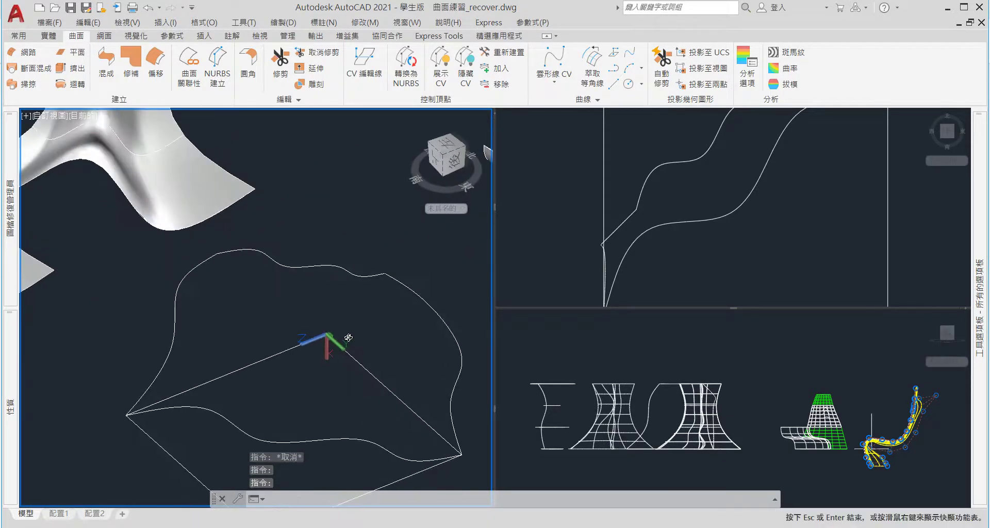
scroll(310, 308, down, 3)
scroll(310, 308, up, 3)
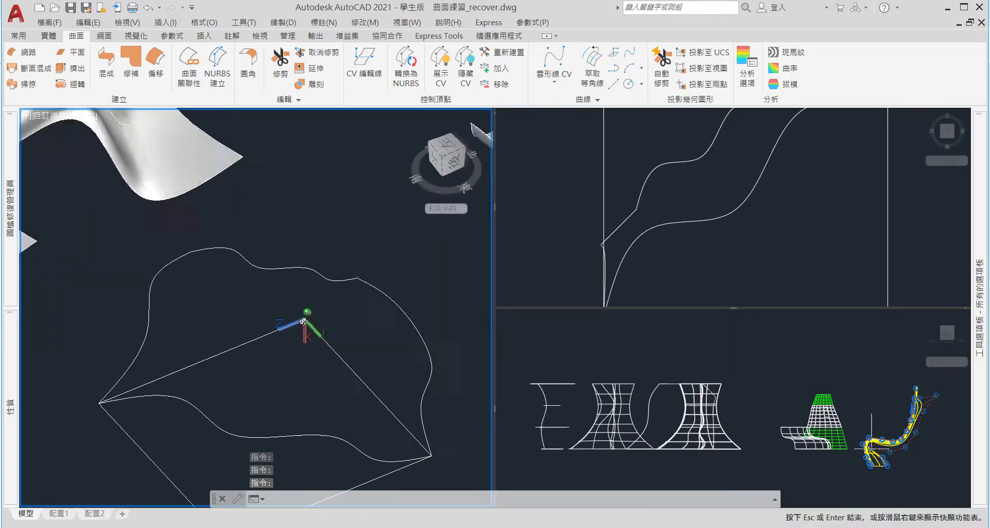
scroll(199, 247, up, 3)
click(204, 250)
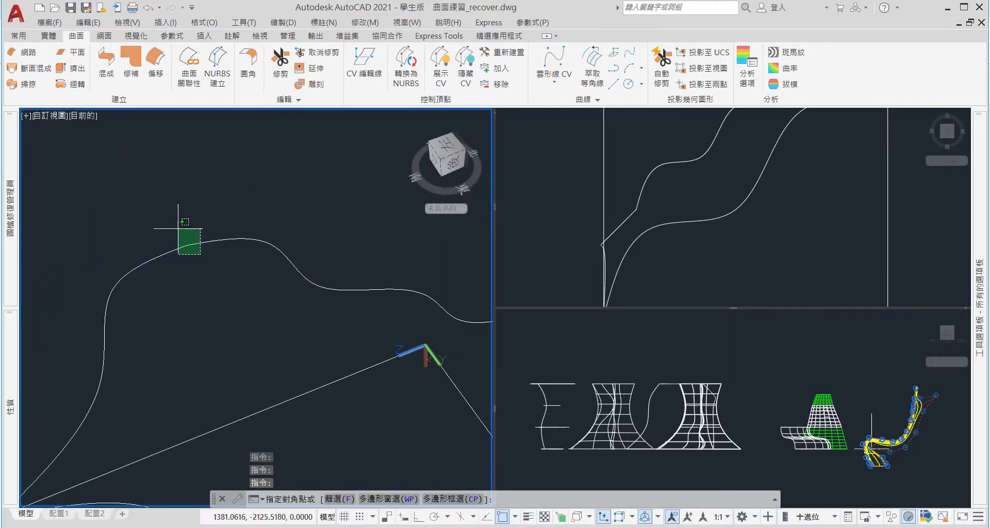
click(178, 224)
click(187, 241)
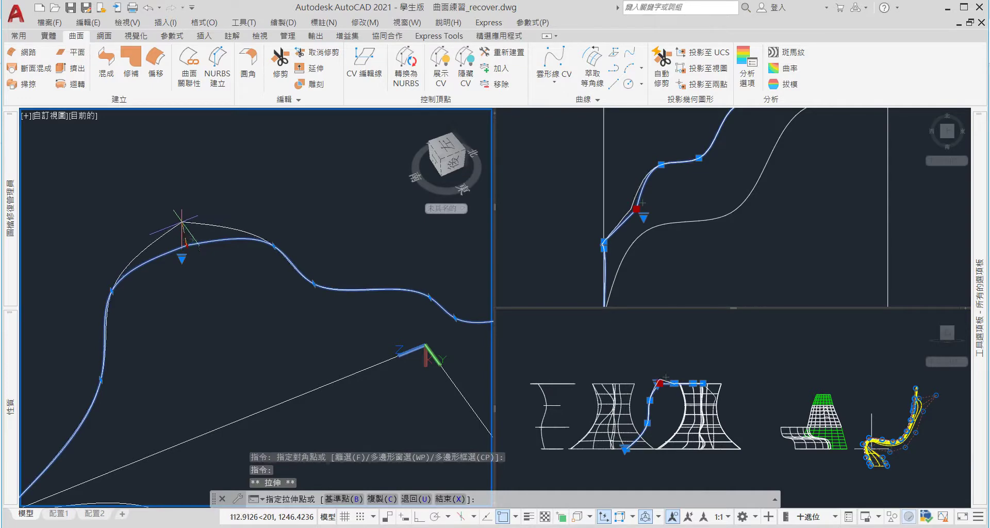
key(Escape)
scroll(181, 222, down, 3)
mouse_move(182, 226)
shift+middle_down()
mouse_move(214, 252)
mouse_move(250, 246)
shift+middle_up()
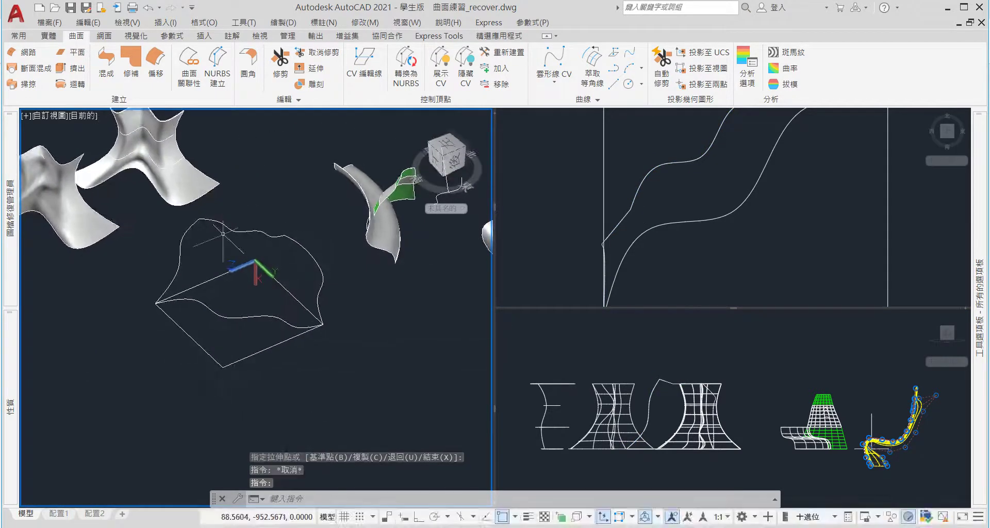
scroll(279, 235, up, 2)
scroll(304, 258, down, 2)
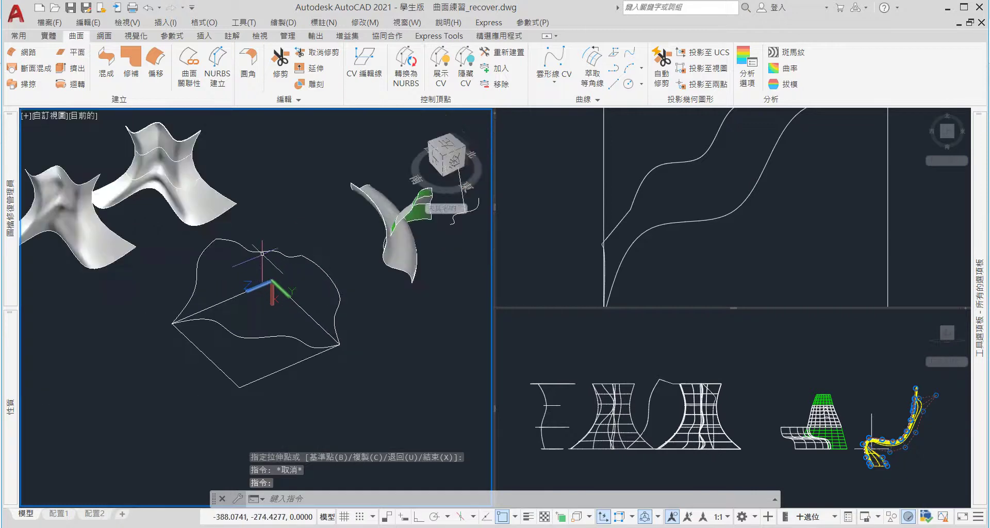
click(249, 336)
key(Escape)
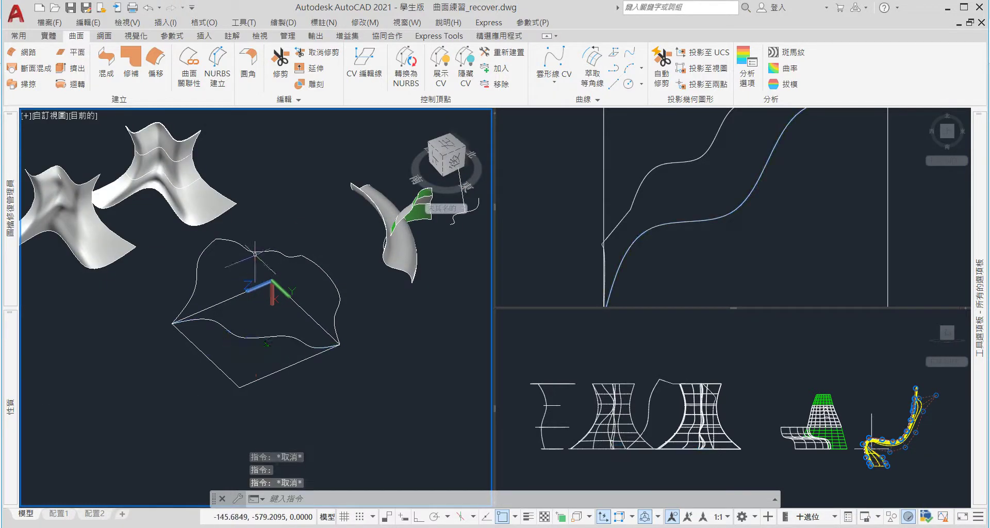
Loft the lower wavy curve to the upper curve using Smooth Fit settings
text(loft)
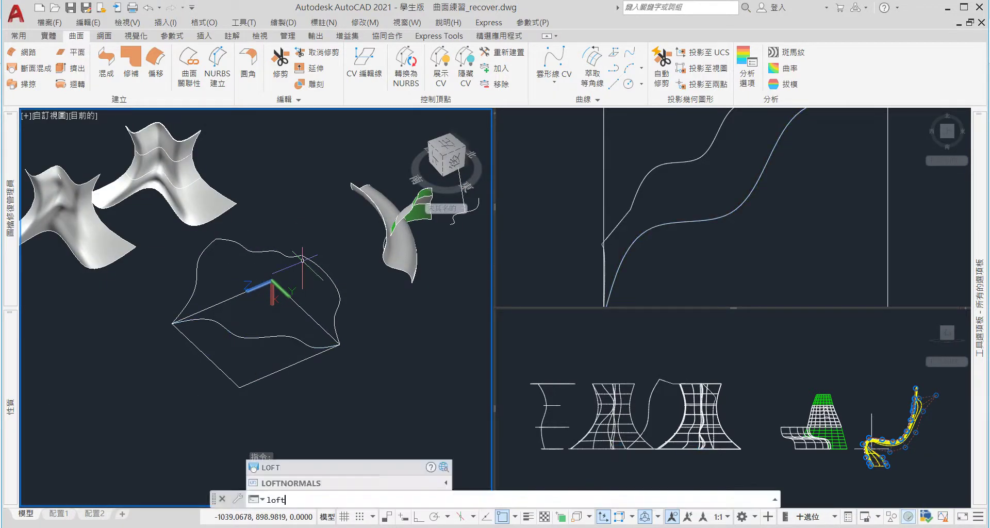
key(Return)
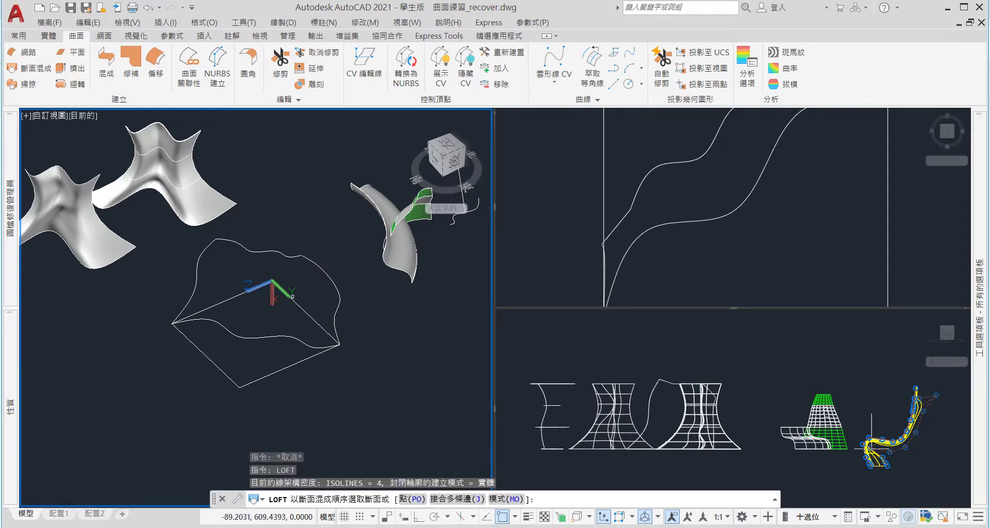
click(263, 337)
click(295, 254)
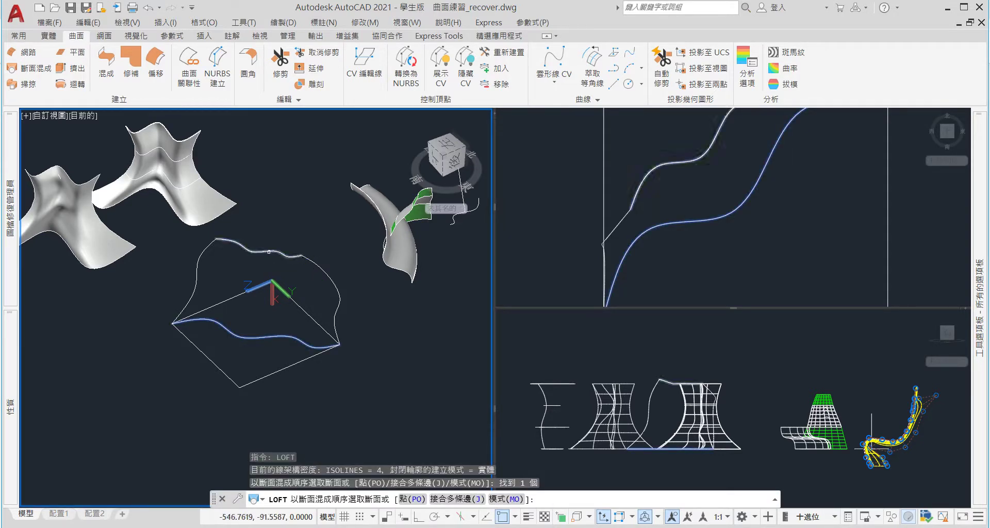
key(Return)
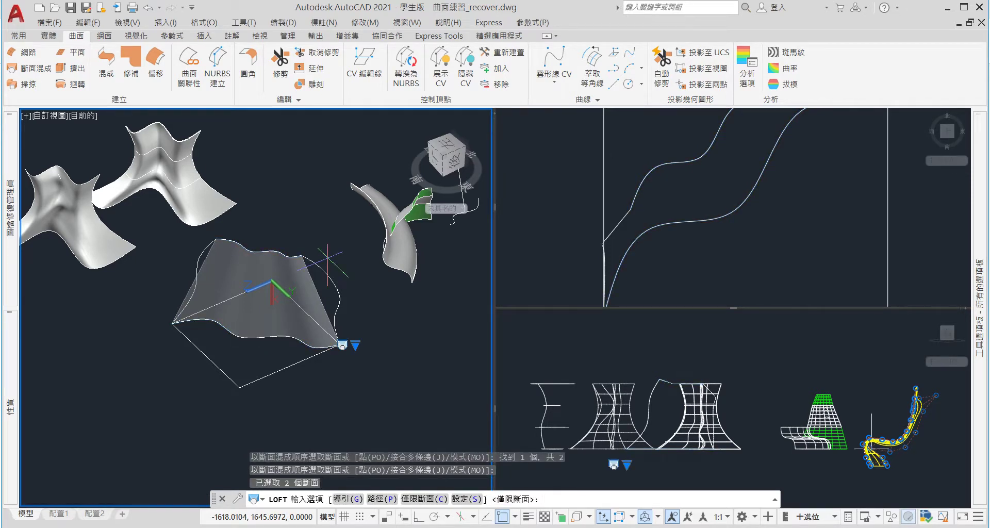
text(s)
key(Return)
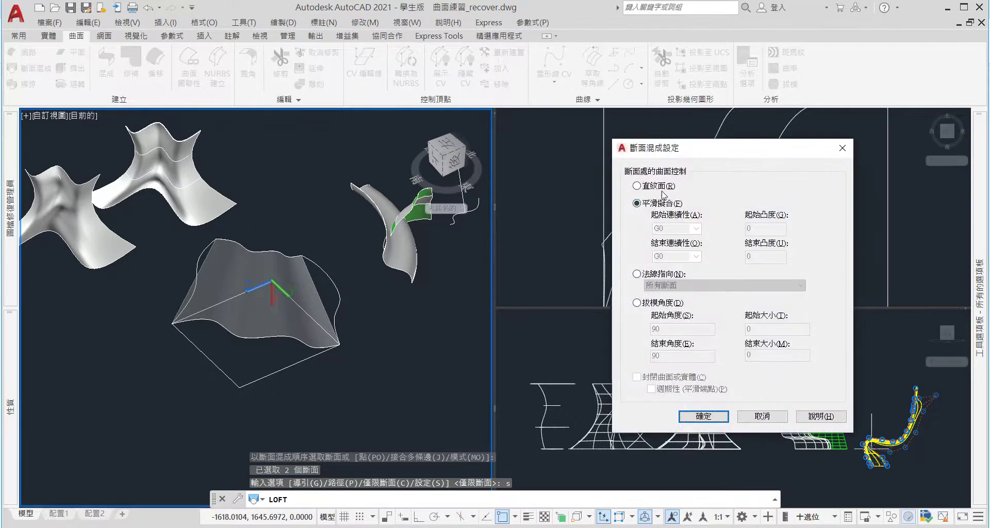
click(710, 419)
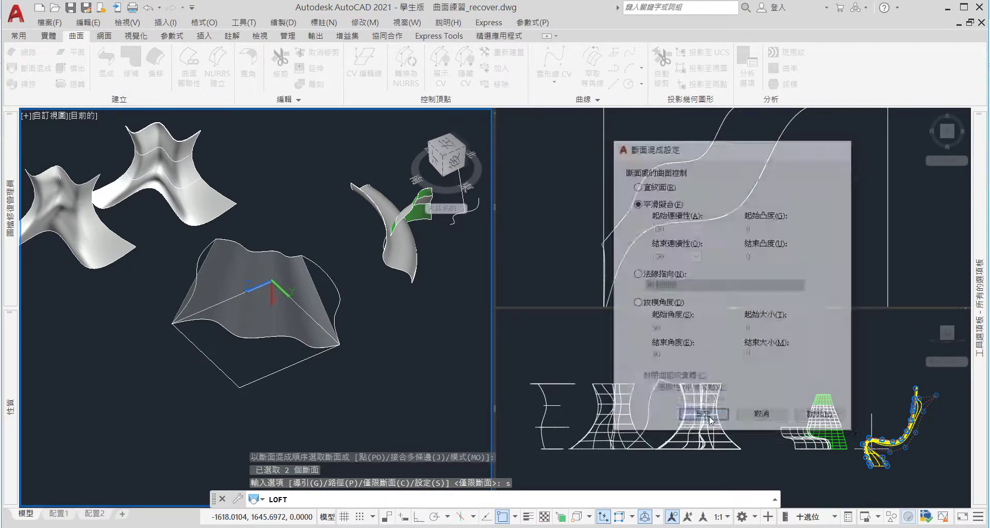
mouse_move(321, 306)
shift+middle_down()
mouse_move(316, 293)
mouse_move(154, 254)
mouse_move(331, 153)
mouse_move(270, 316)
shift+middle_up()
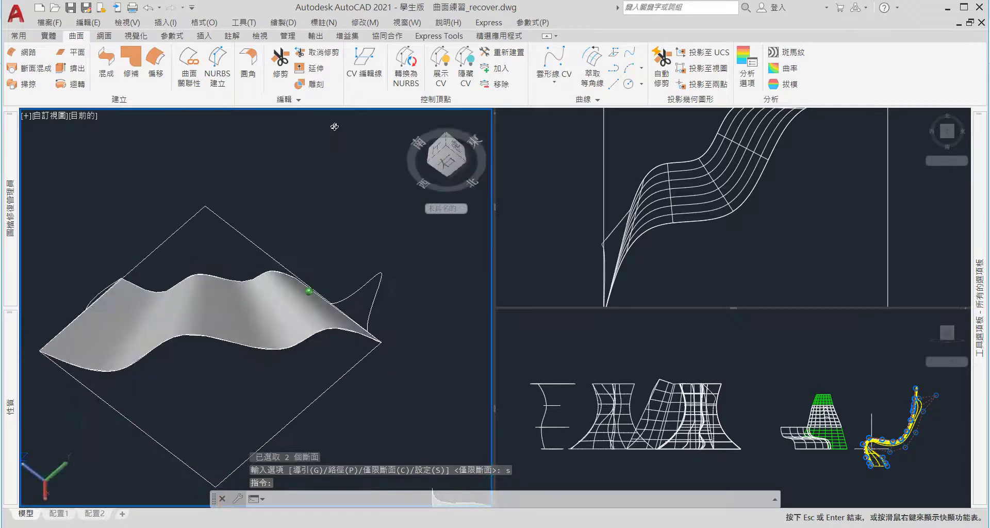
Erase the lofted surface
click(269, 316)
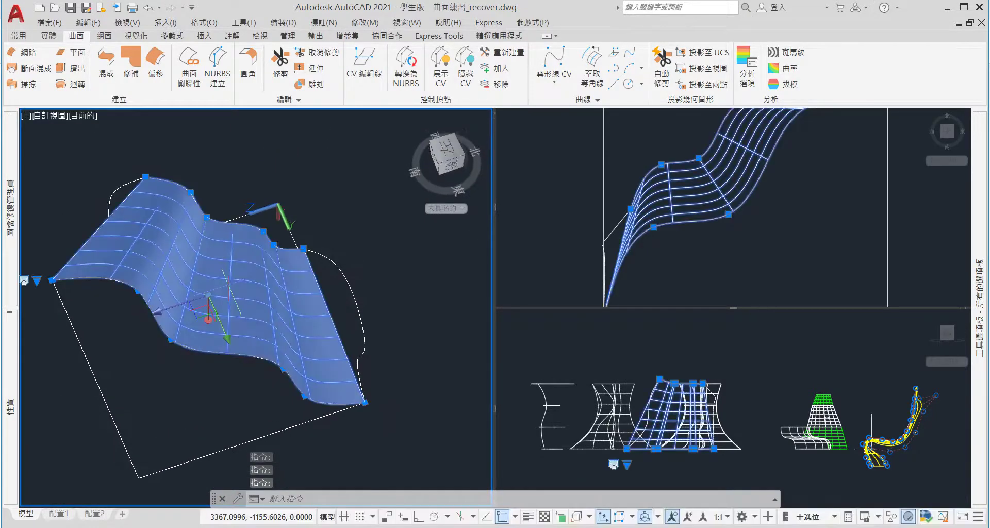
text(e)
key(Return)
scroll(351, 464, down, 3)
scroll(284, 380, up, 3)
shift+middle_drag(284, 380, 278, 407)
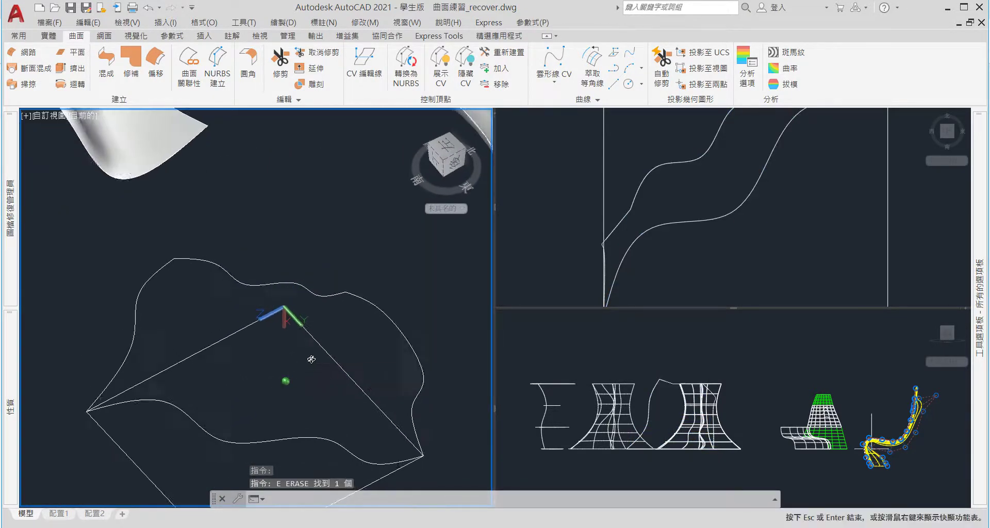
Select the lower wavy curve, clearing stray selections and a mistyped command
click(263, 440)
scroll(252, 402, down, 3)
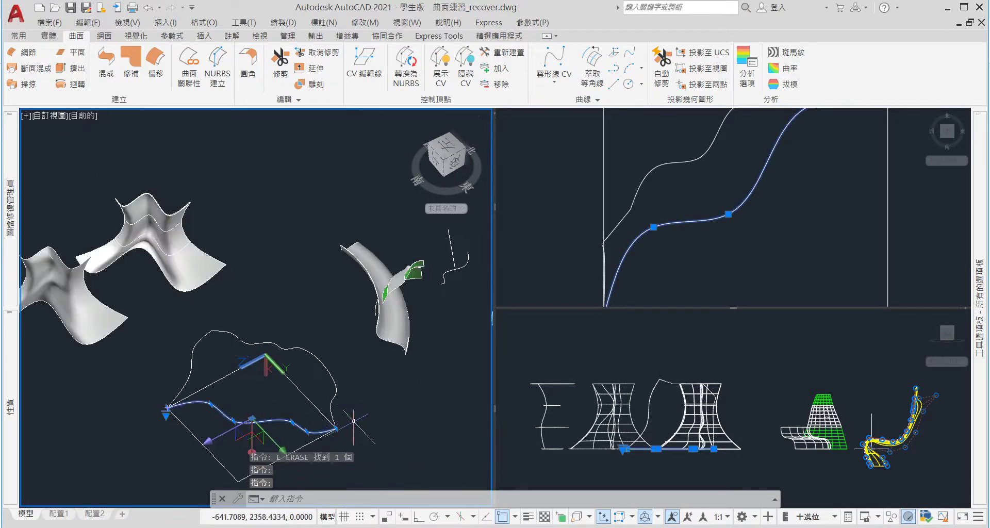
scroll(309, 428, up, 3)
scroll(310, 428, down, 3)
key(Escape)
click(289, 405)
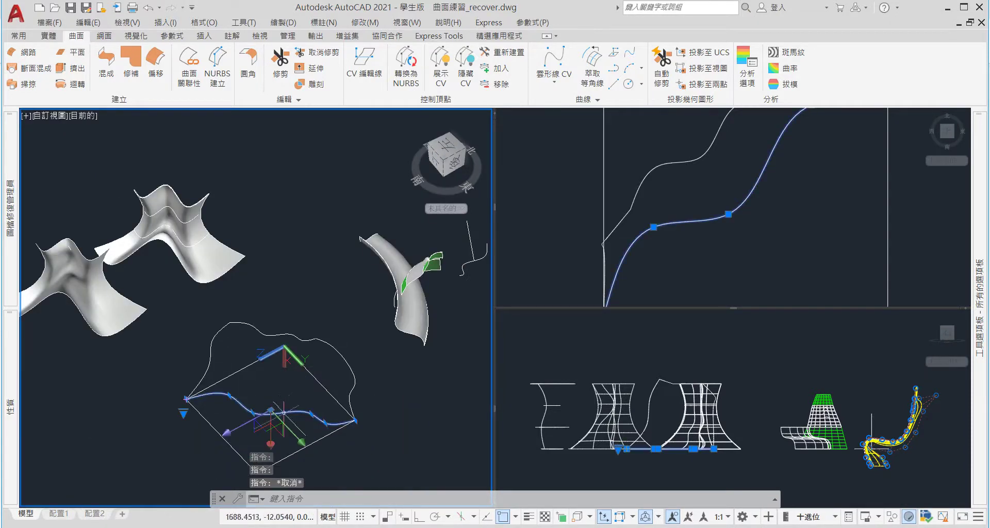
click(310, 335)
key(Escape)
key(Escape)
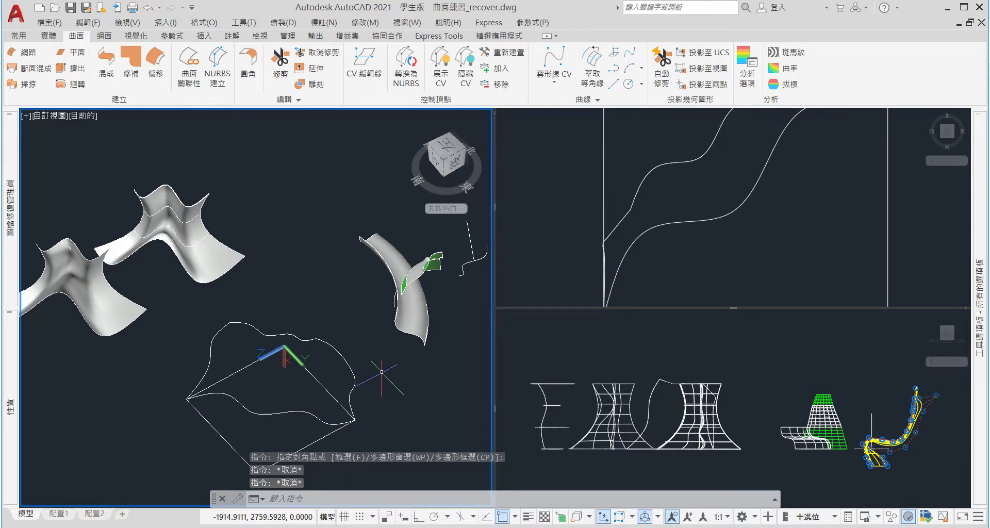
click(306, 412)
shift+middle_drag(354, 433, 396, 416)
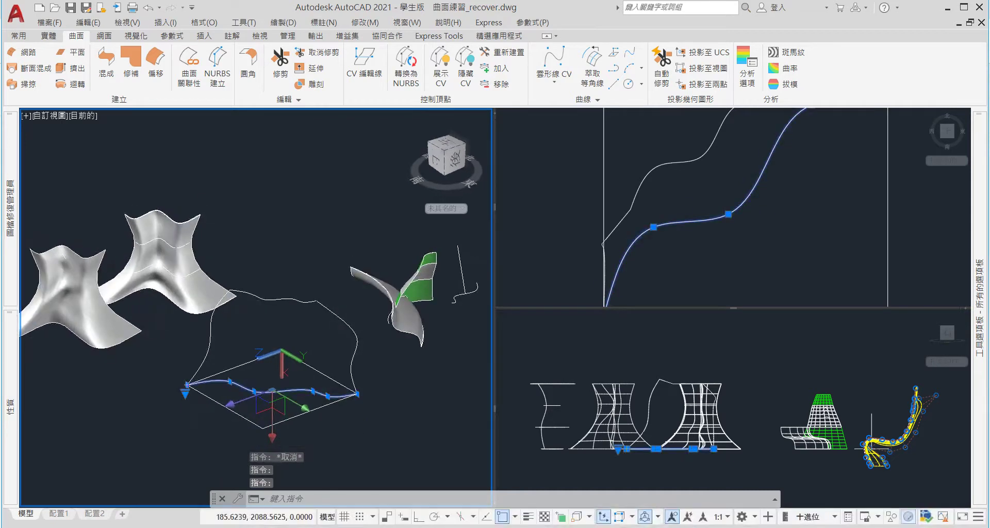
text(c)
key(Return)
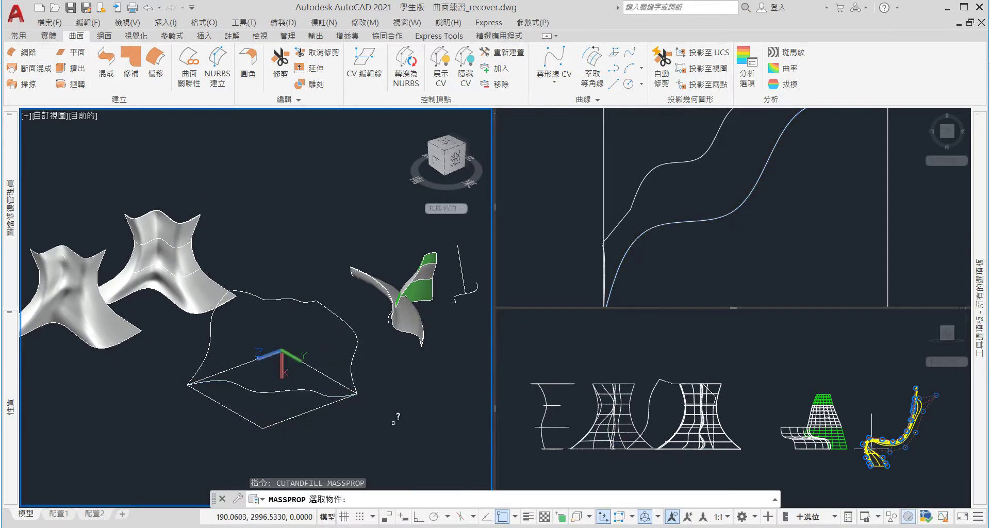
key(Escape)
Copy the bottom curve 100 units with Ortho on, then erase that misplaced copy
text(co)
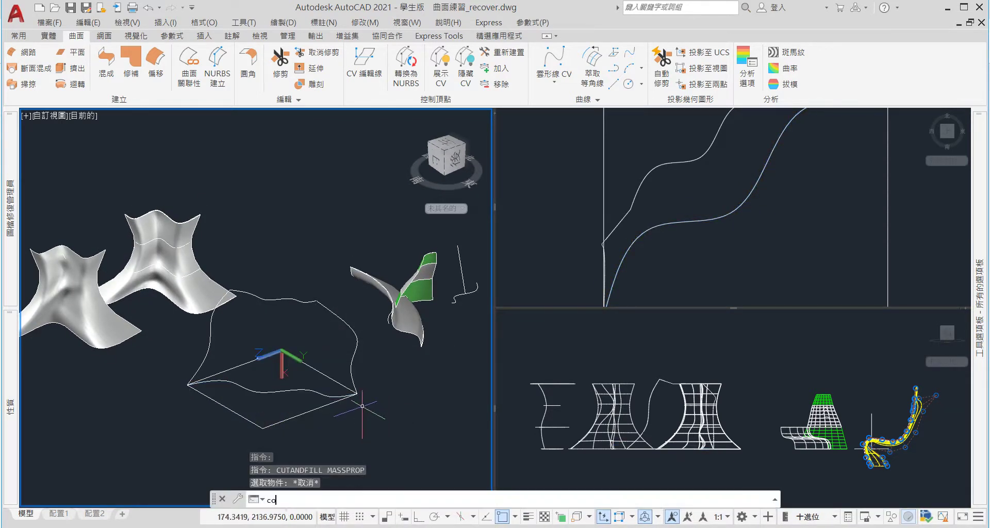
key(Return)
click(314, 396)
key(Return)
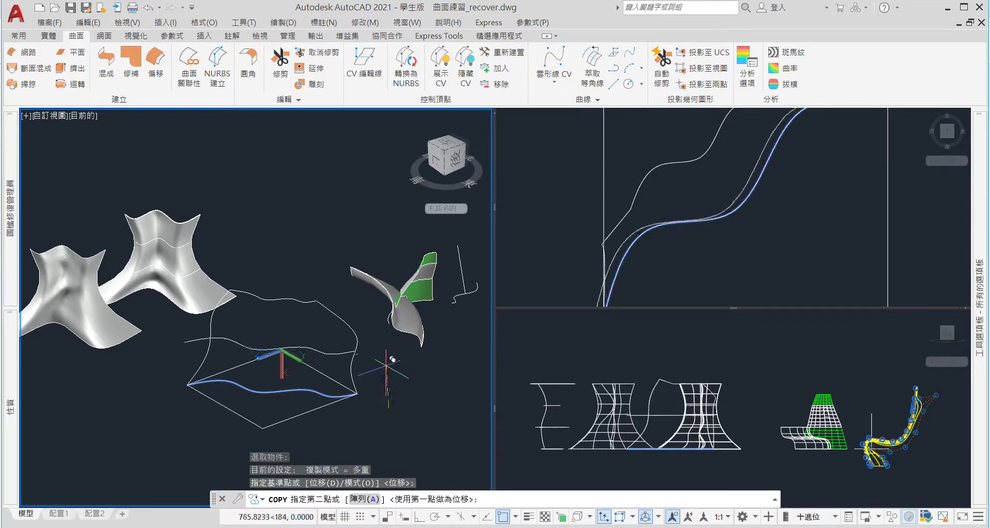
key(F8)
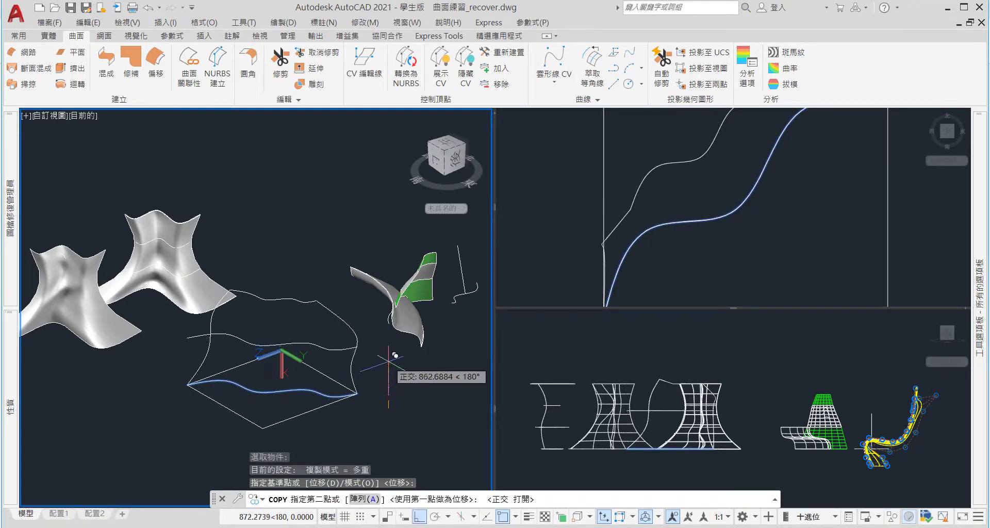
text(100)
key(Return)
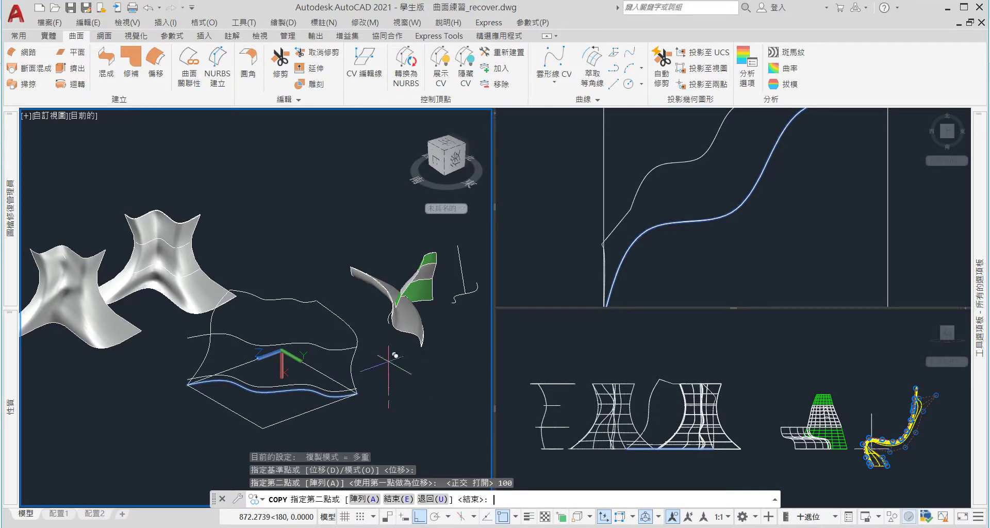
key(Escape)
click(282, 383)
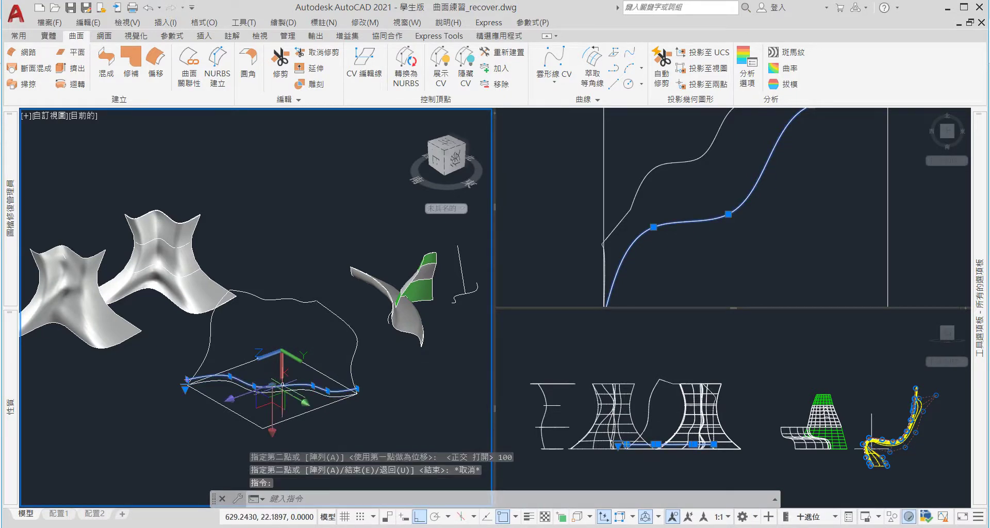
text(e)
key(Return)
Copy the original bottom curve 1000 units away
click(309, 386)
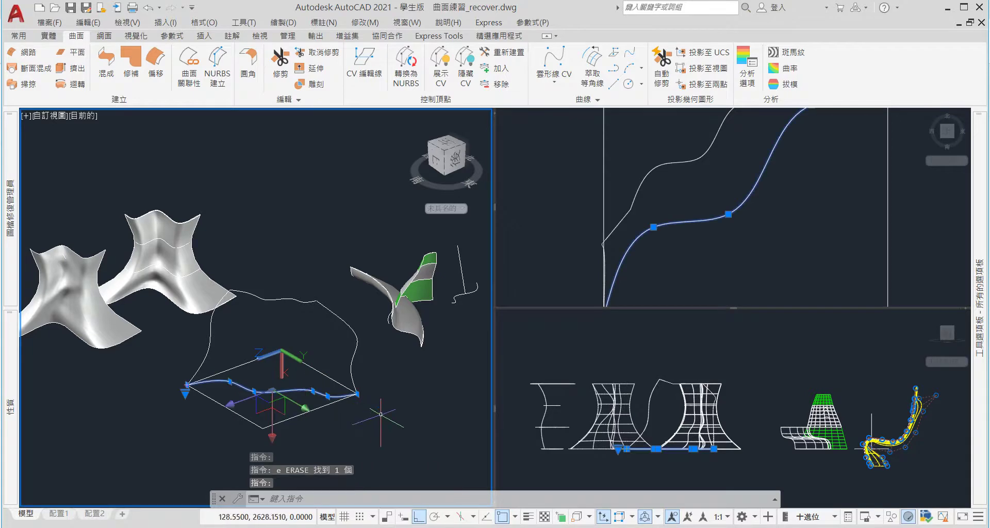
text(cp)
key(Return)
click(391, 434)
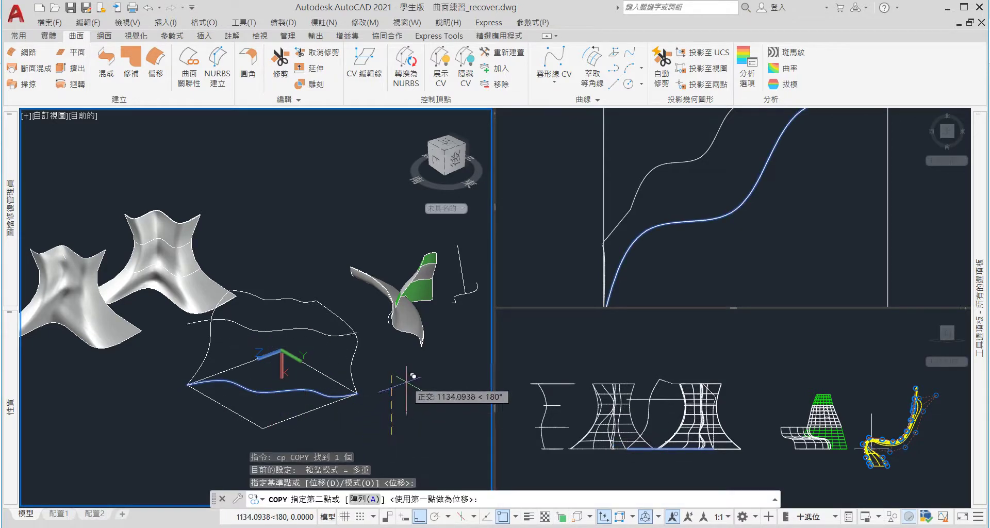
text(000)
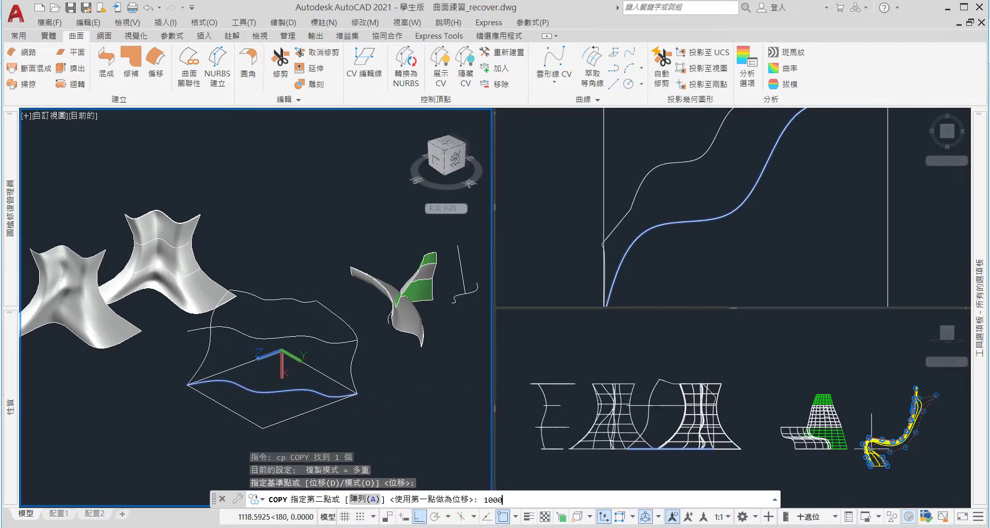
key(Return)
key(Escape)
scroll(282, 364, up, 5)
Scale the S-shaped cross spline by 0.7 using its midpoint as the base point
scroll(283, 364, down, 3)
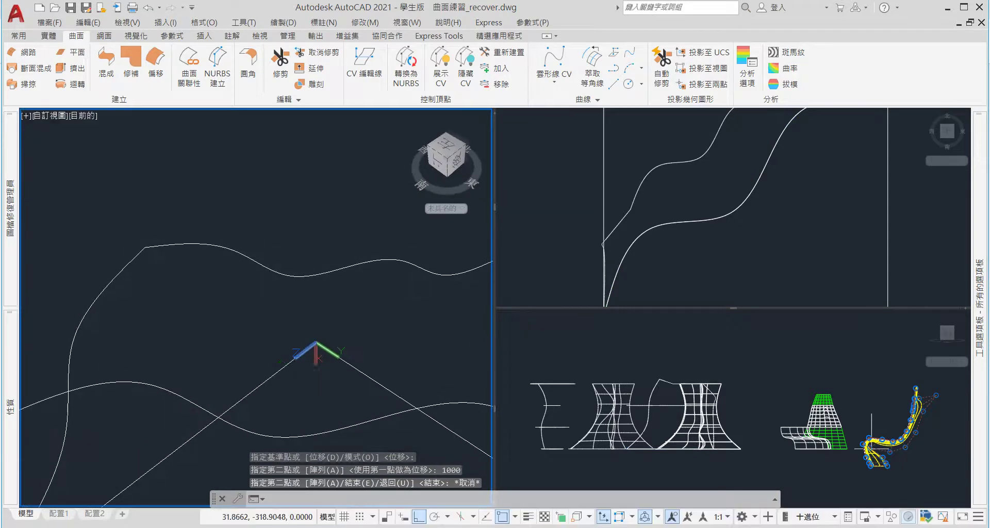
scroll(283, 363, down, 3)
shift+middle_drag(282, 364, 344, 388)
key(Escape)
scroll(343, 388, up, 3)
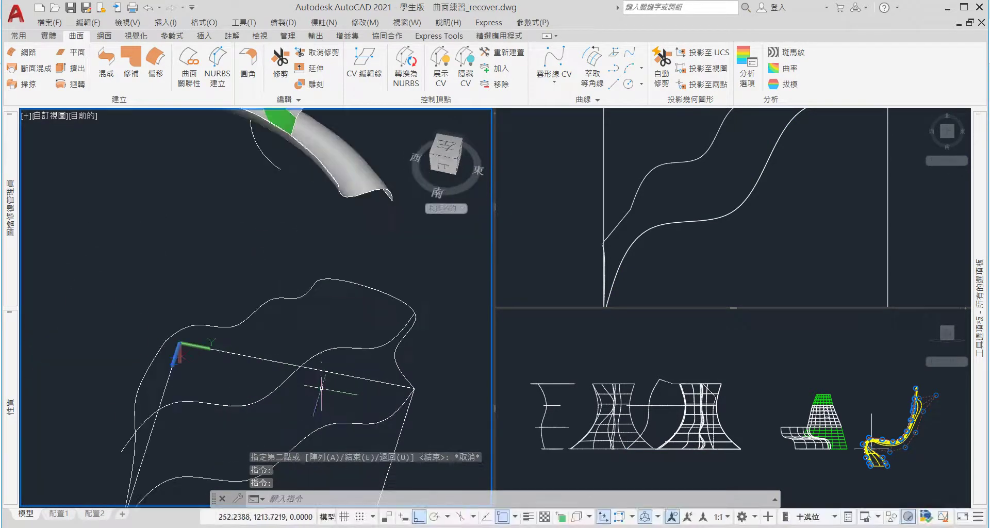
click(309, 360)
text(sc)
key(Return)
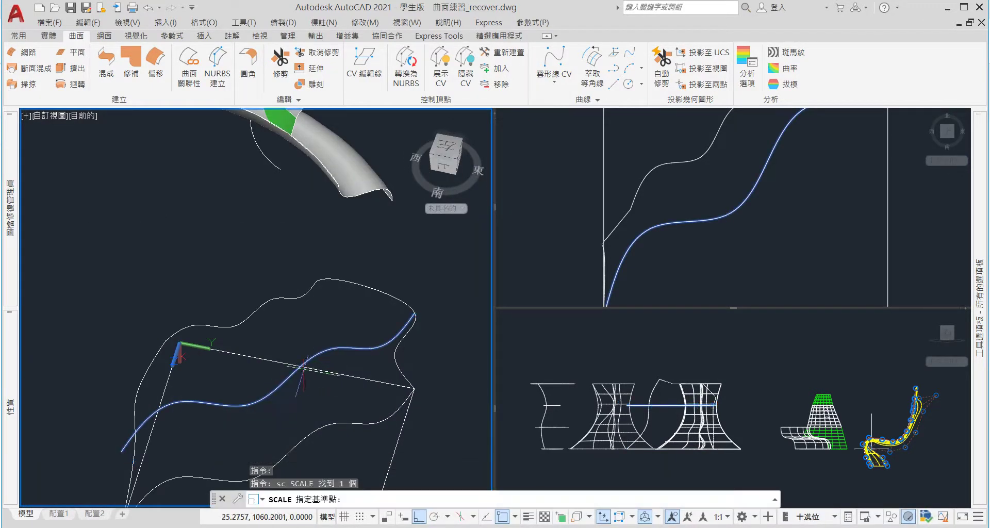
click(302, 370)
text(.7)
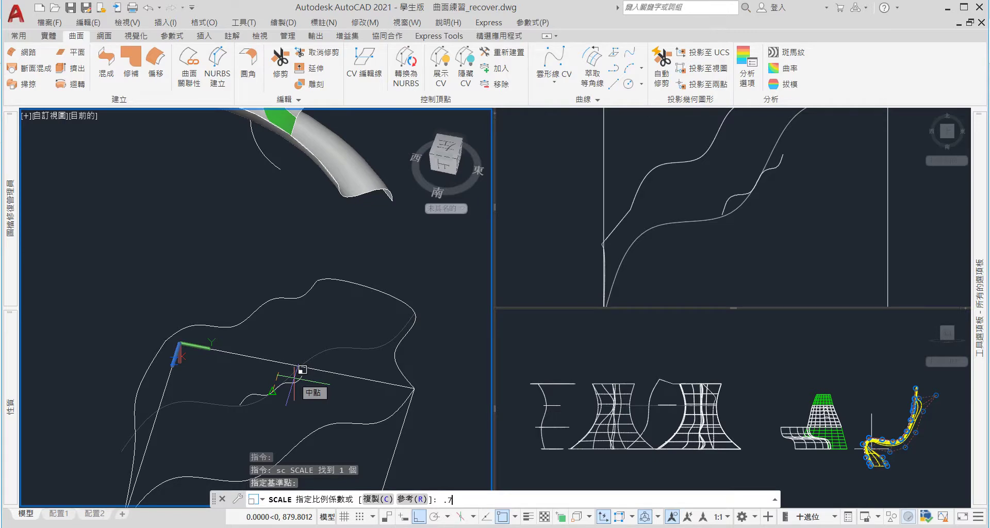
key(Return)
key(Escape)
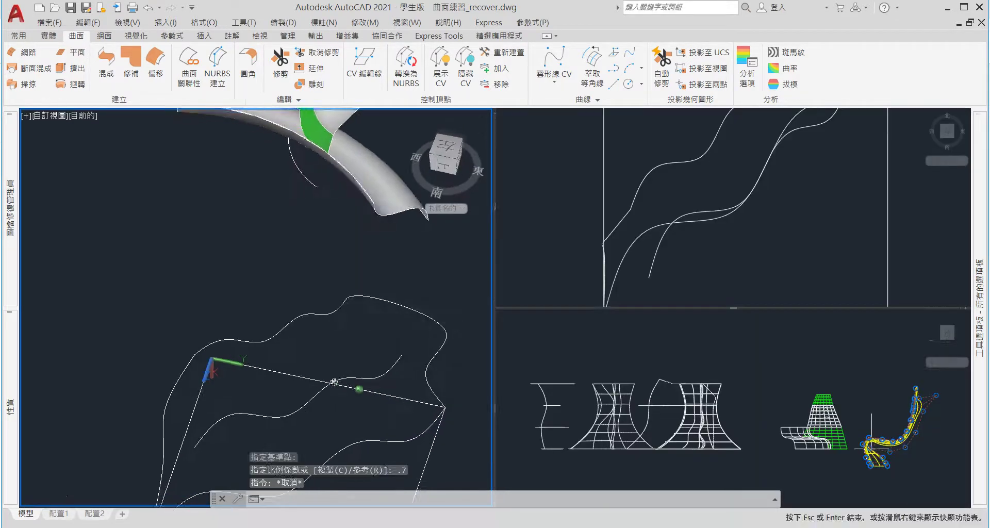
shift+middle_drag(370, 388, 403, 339)
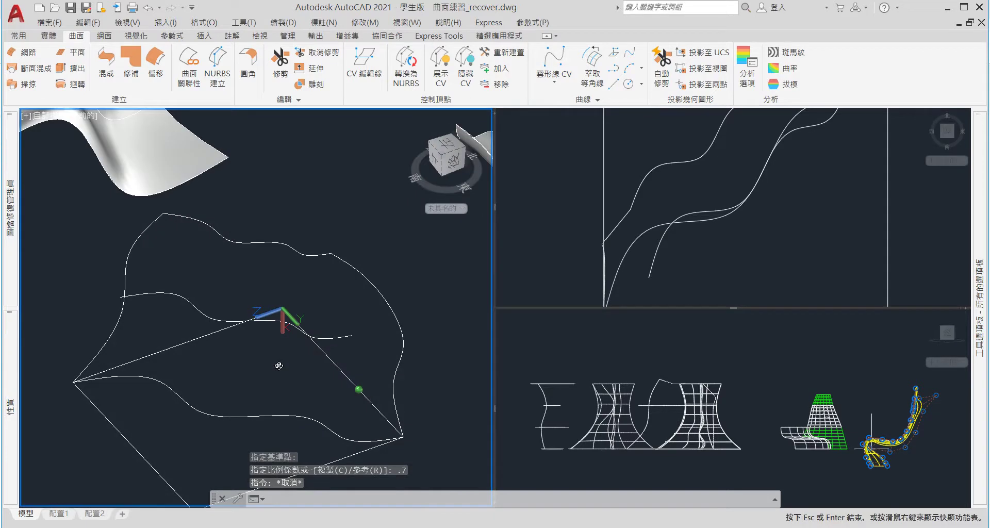
Abandon a trial stretch of the right-edge curve, then grip-stretch a point on the middle cross spline
click(403, 340)
click(403, 341)
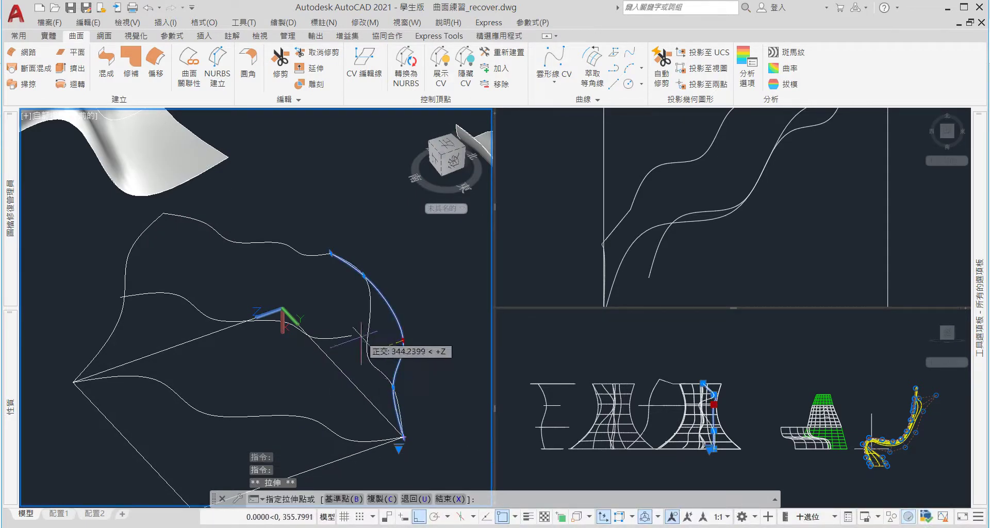
key(Escape)
key(Escape)
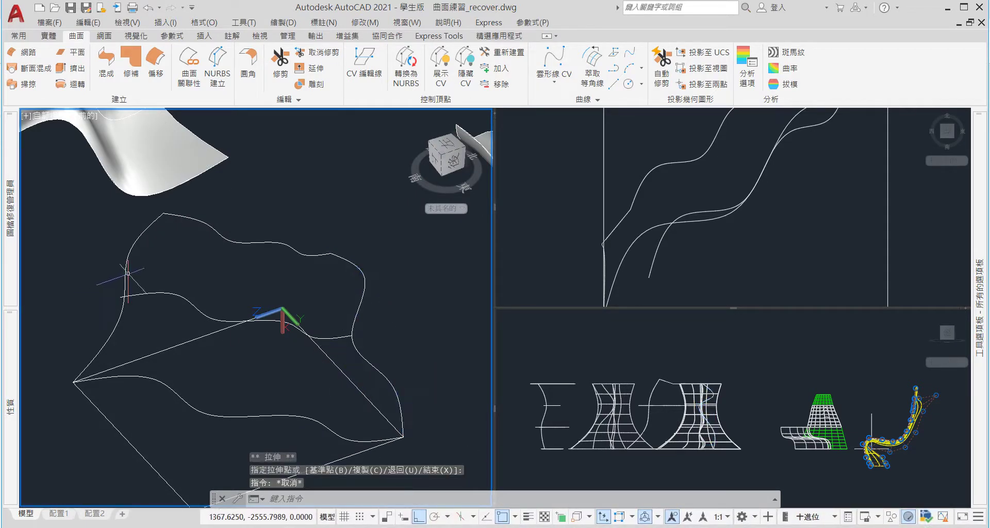
click(127, 273)
scroll(137, 304, up, 5)
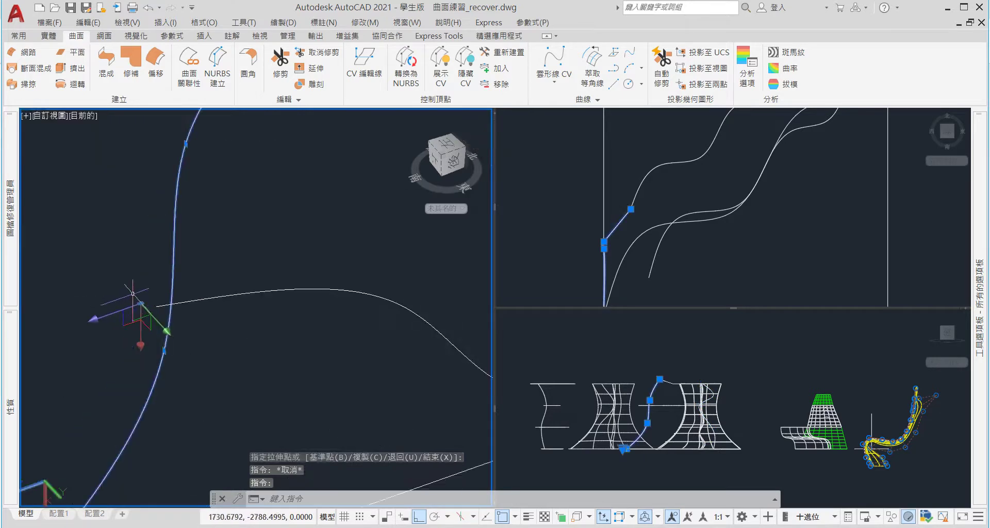
click(164, 350)
scroll(190, 298, down, 5)
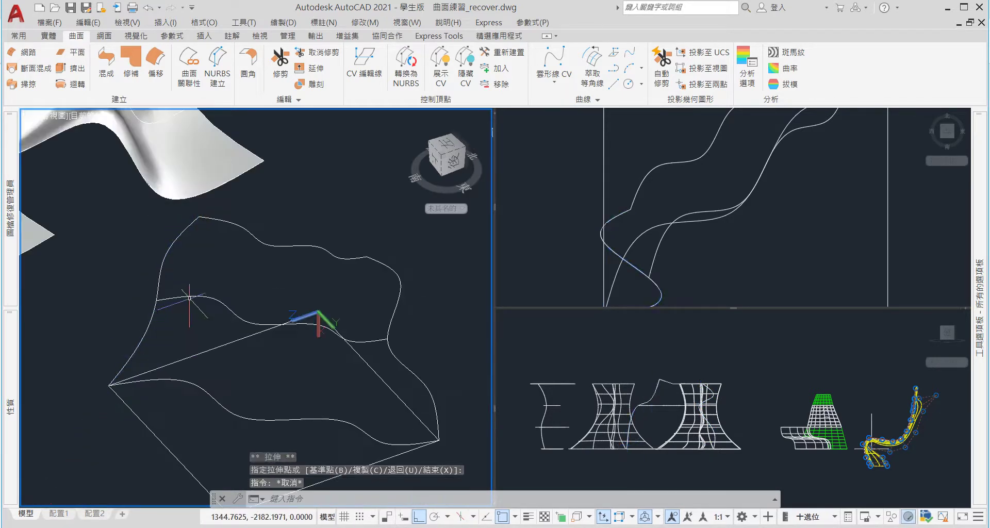
key(Escape)
Orbit the 3D view and inspect the wavy curves by selecting, then clearing, them
mouse_move(214, 310)
shift+middle_down()
mouse_move(239, 384)
mouse_move(416, 232)
mouse_move(237, 190)
mouse_move(231, 377)
mouse_move(310, 217)
shift+middle_up()
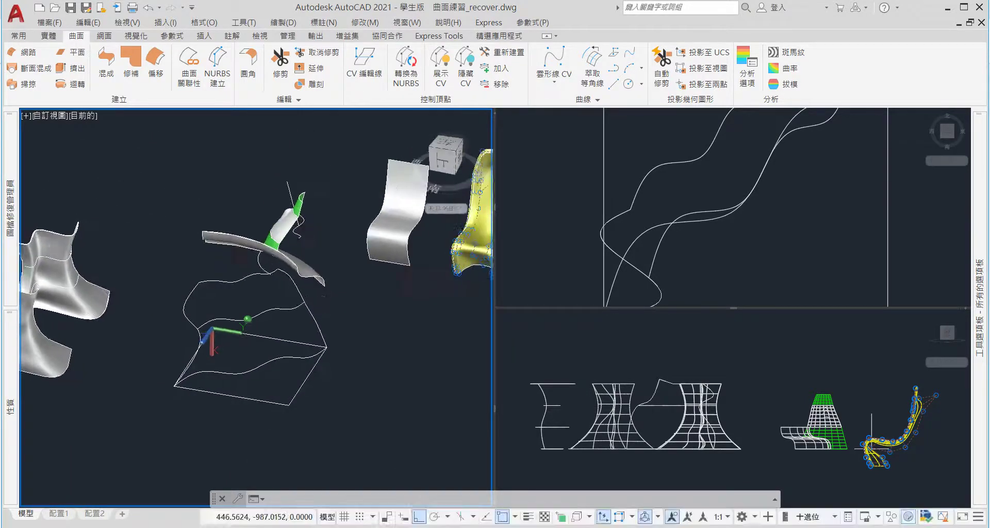
scroll(297, 295, up, 2)
click(298, 282)
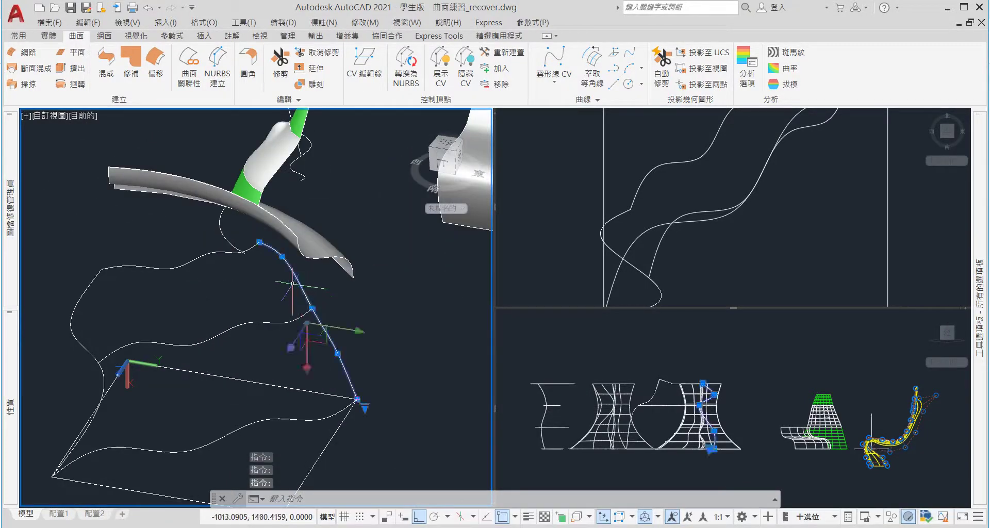
click(72, 321)
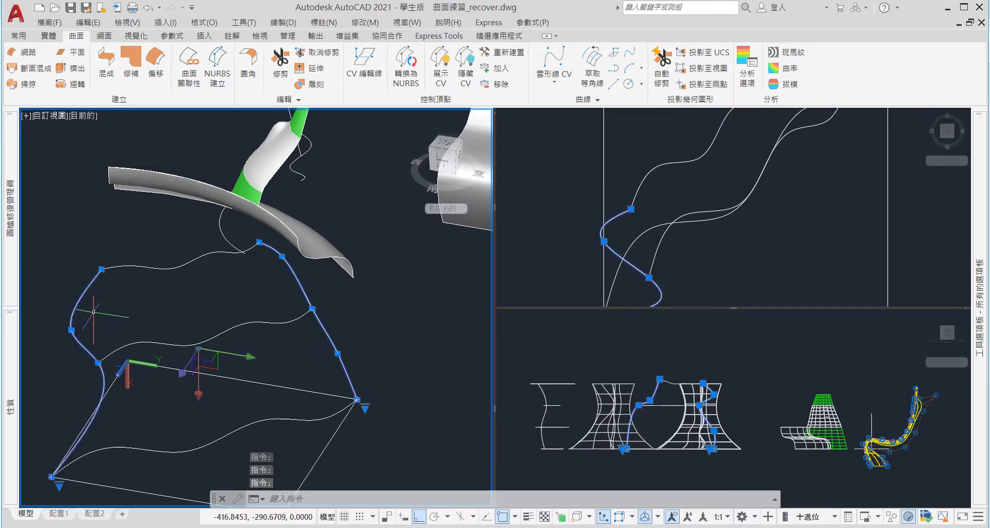
key(Escape)
key(Escape)
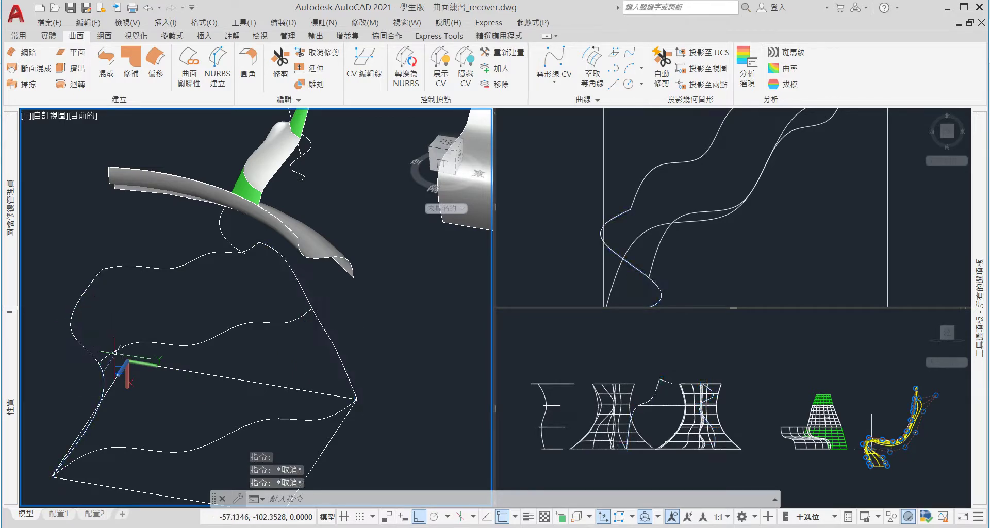
Check the wavy cross spline in the top-down viewport, then return to the 3D viewport
mouse_move(219, 349)
shift+middle_down()
mouse_move(164, 368)
mouse_move(255, 404)
shift+middle_up()
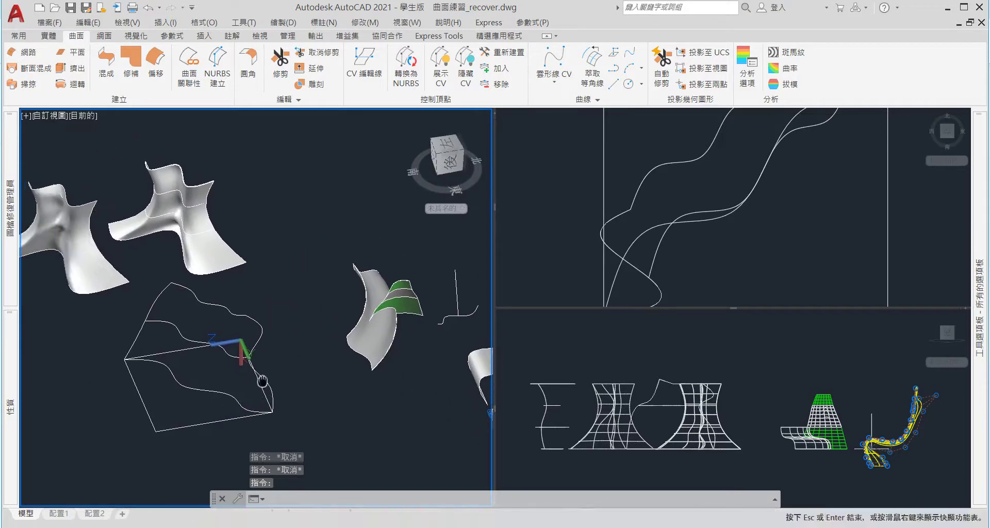
click(211, 342)
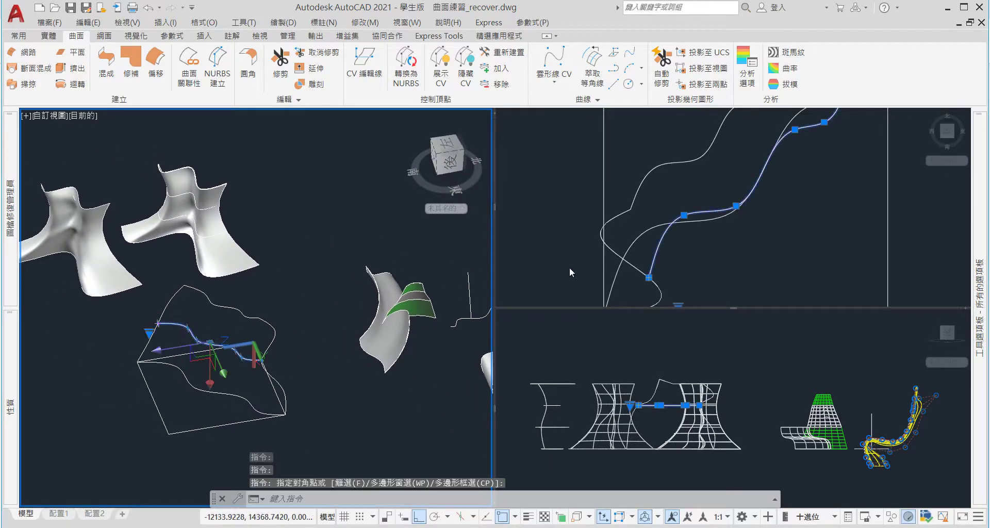
click(569, 268)
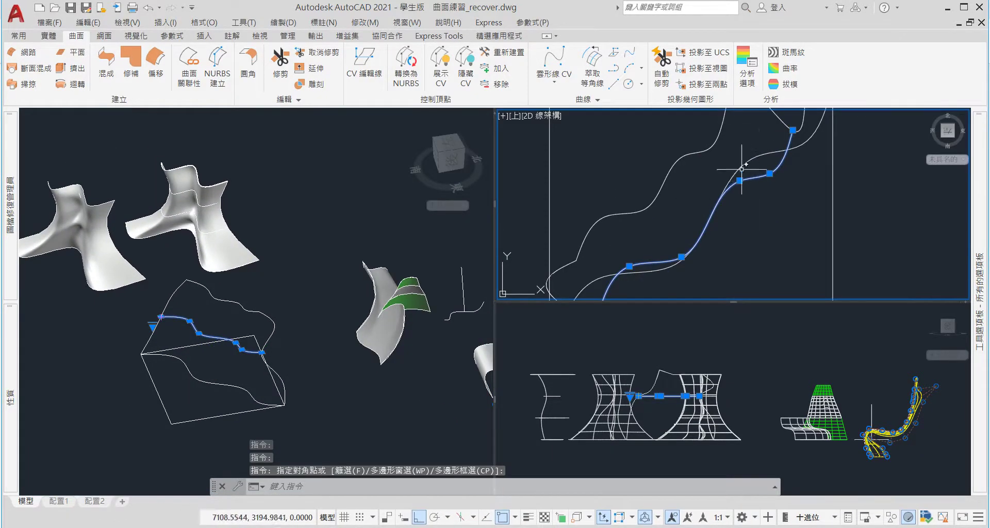
key(Escape)
key(Escape)
click(221, 372)
scroll(221, 372, up, 3)
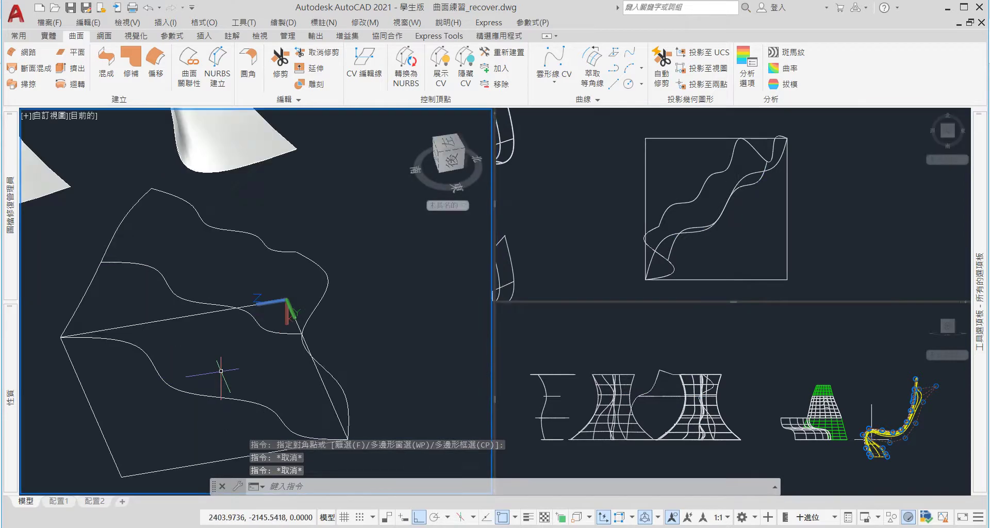
Start the Network surface command and back out of it with Esc twice
click(26, 53)
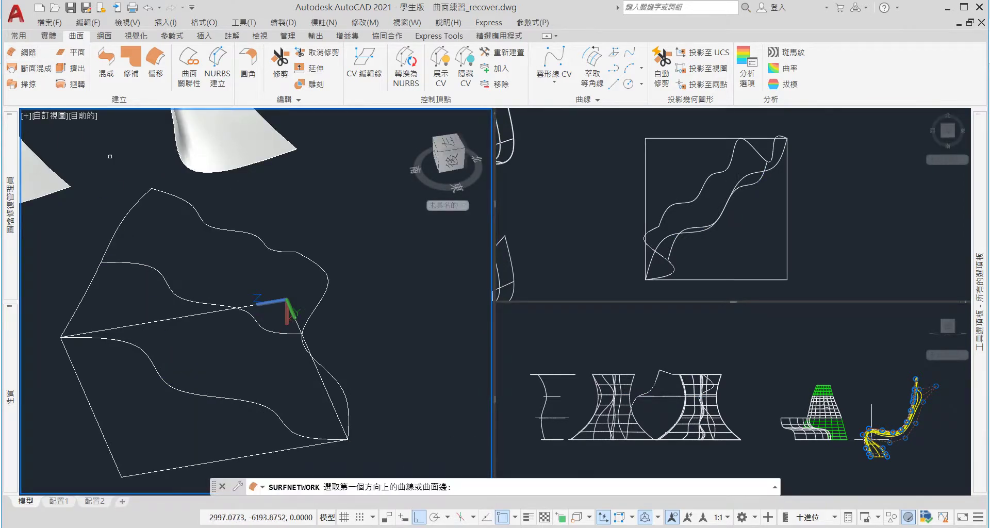
key(Escape)
key(Escape)
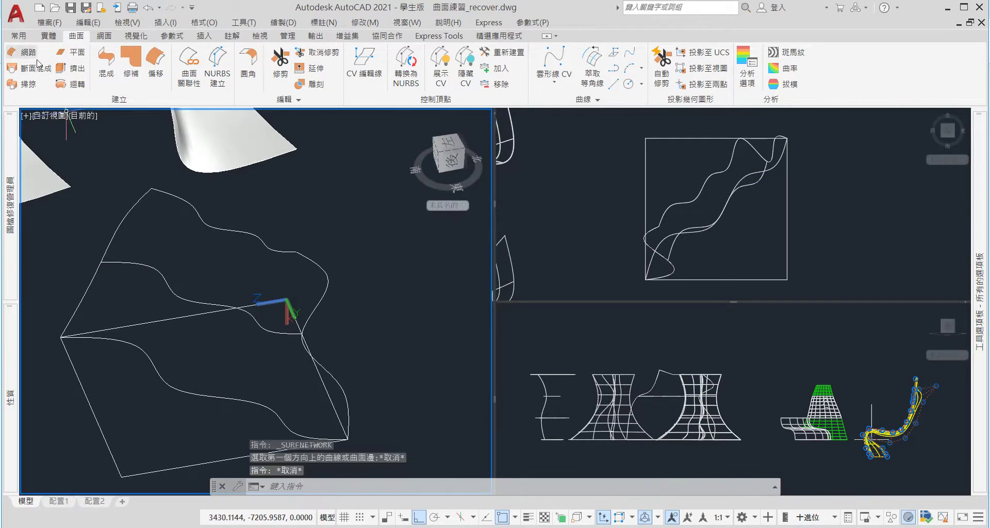
key(Escape)
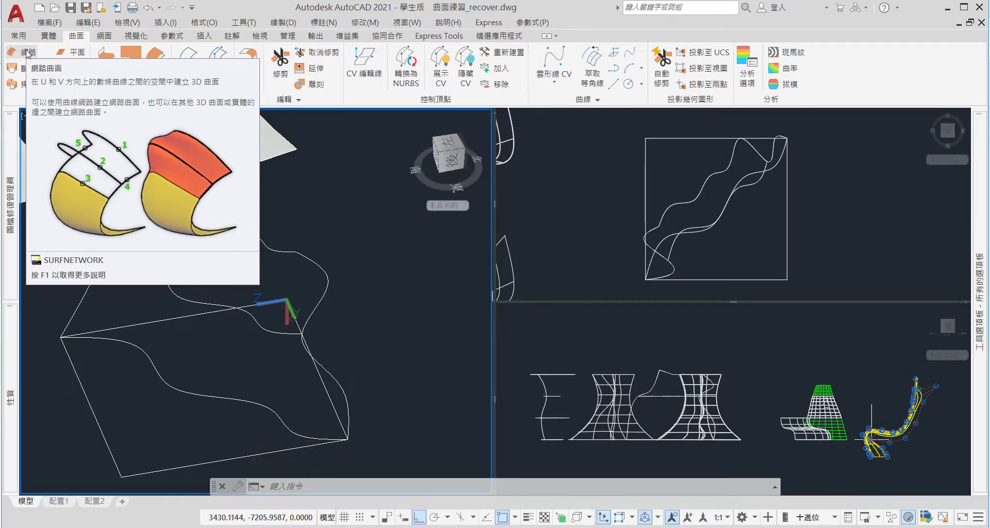
Open the SURFNETWORK help page with F1 and maximize the Help window
key(F1)
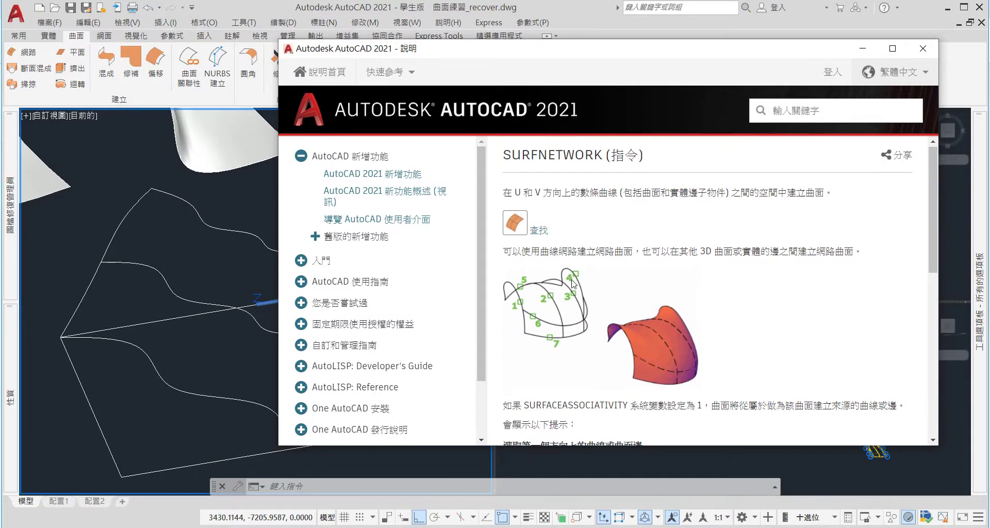
scroll(552, 289, down, 10)
scroll(536, 310, up, 10)
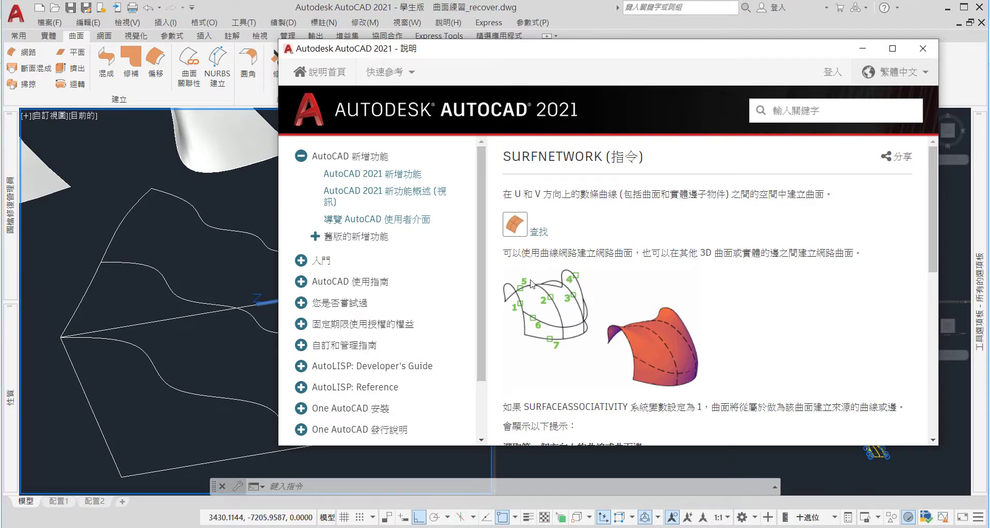
click(893, 48)
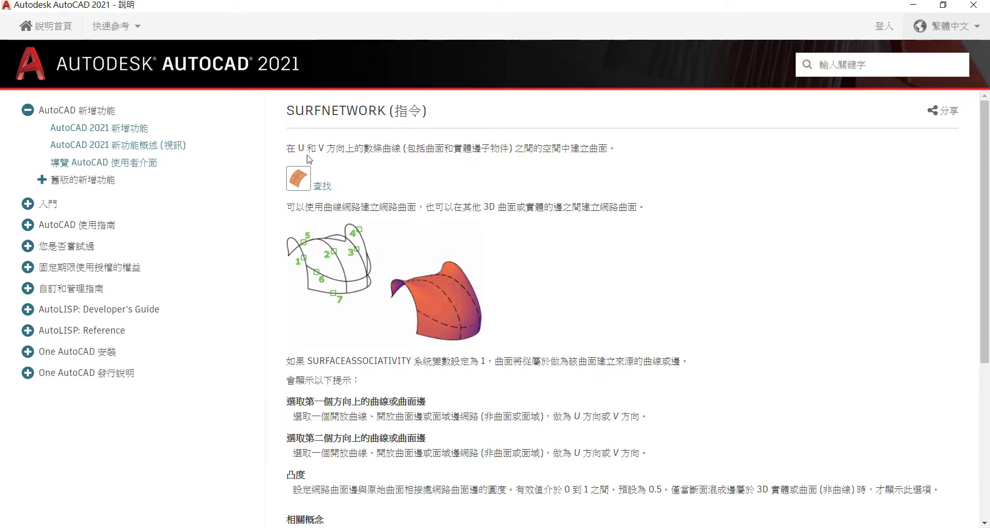
Highlight the passage on U and V direction curves, then minimize Help to return to the drawing
drag(300, 149, 381, 148)
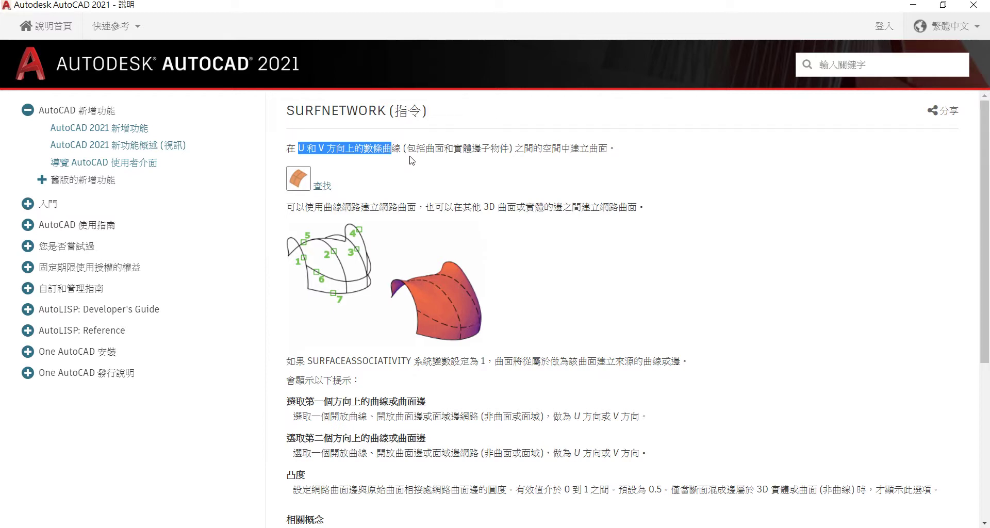
click(462, 153)
key(alt+Tab)
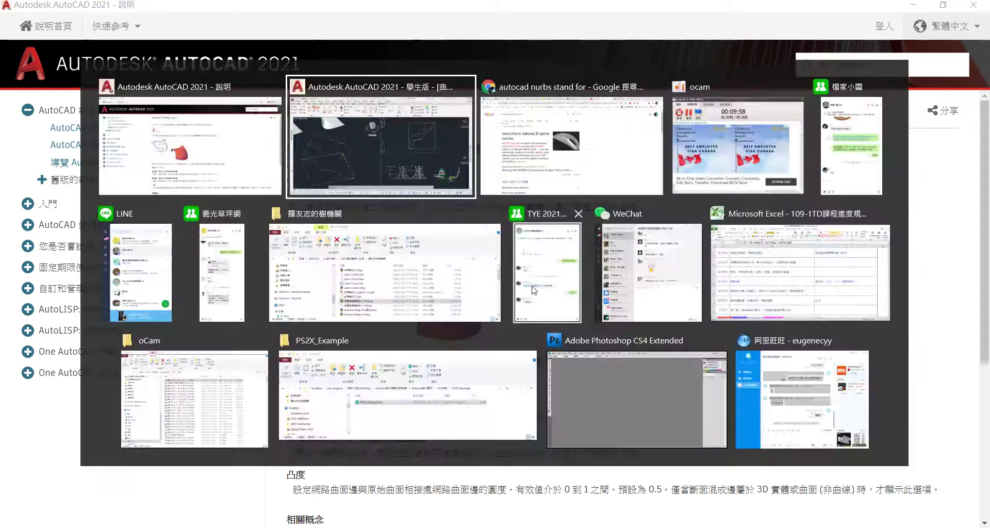
key(alt+Tab)
key(Tab)
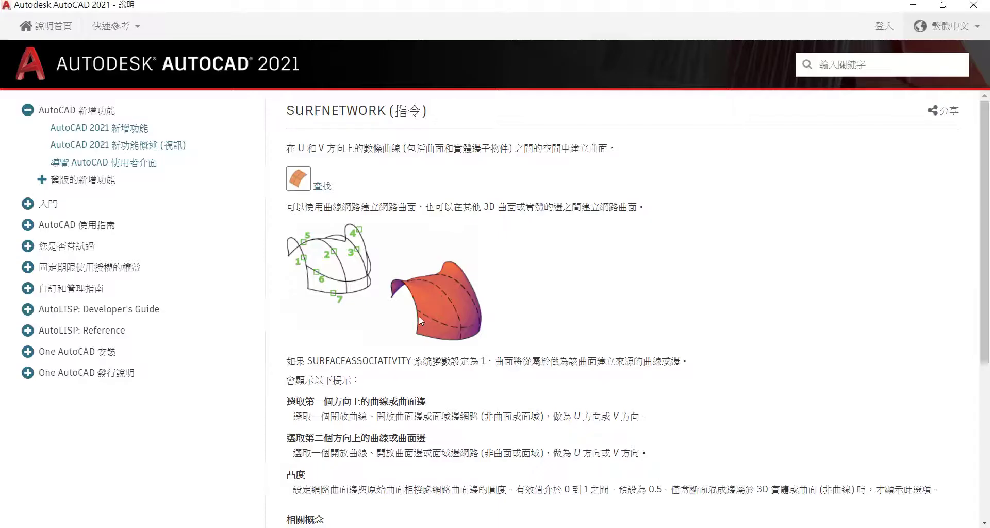
key(alt+Tab)
key(Escape)
click(918, 9)
Orbit and zoom the left viewport onto the wavy curve network
shift+middle_drag(283, 316, 353, 356)
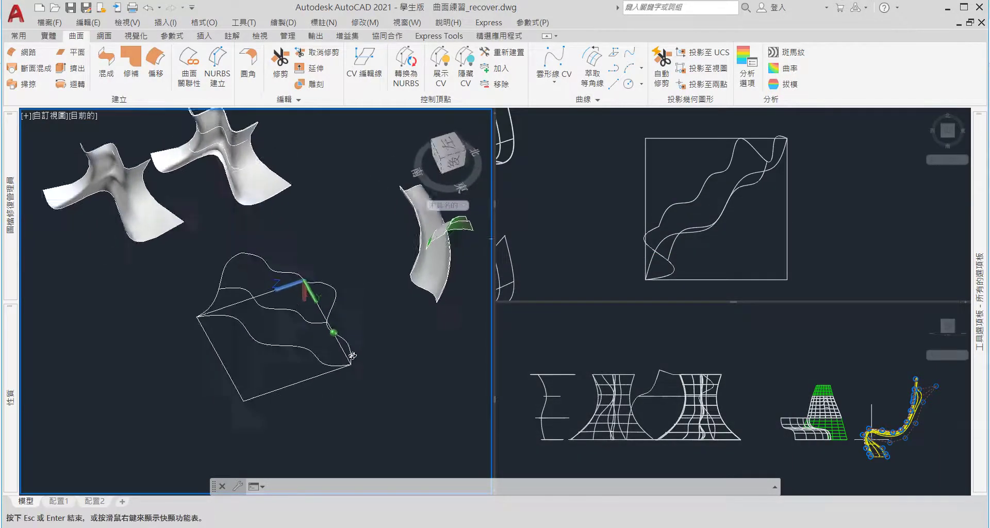
key(Escape)
scroll(304, 339, up, 3)
key(Escape)
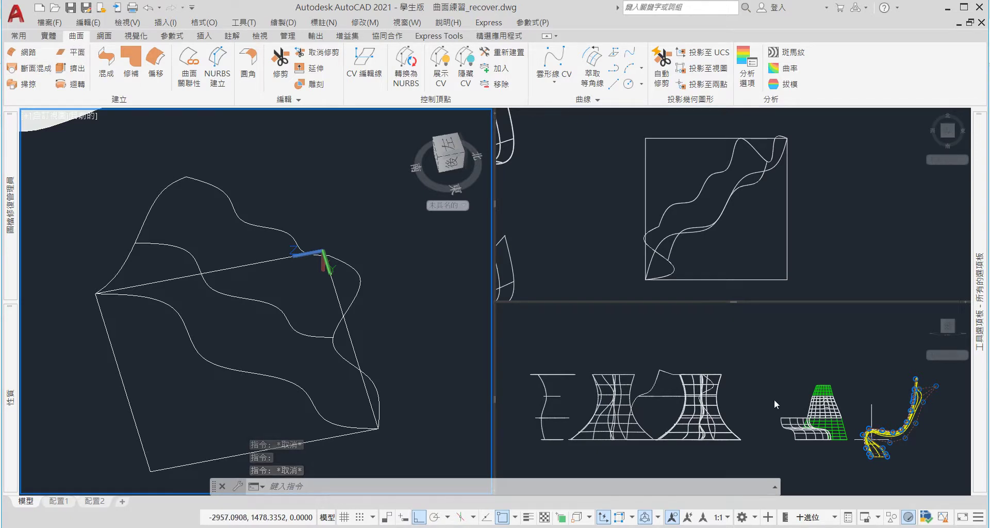
Check the workspace list without changing it and return to the Surface ribbon tab
click(743, 517)
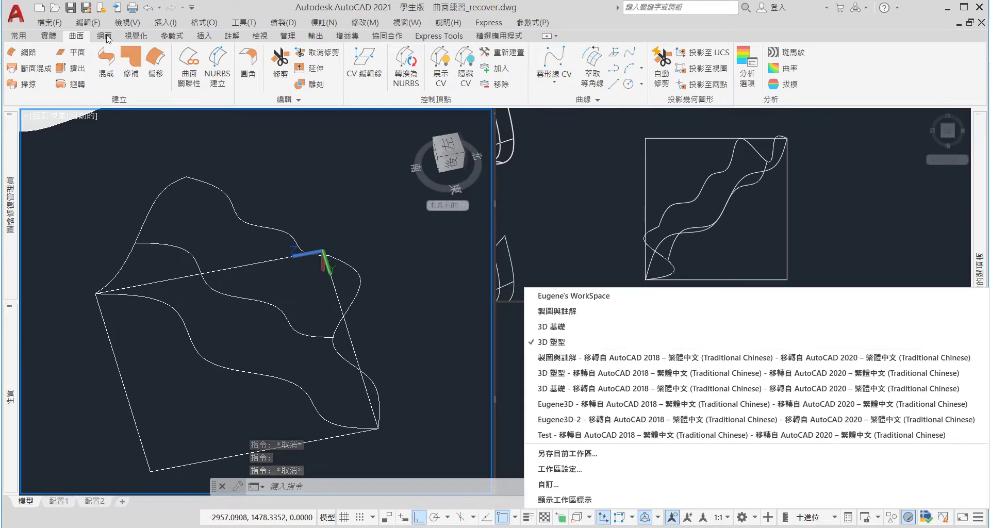
click(77, 39)
click(17, 36)
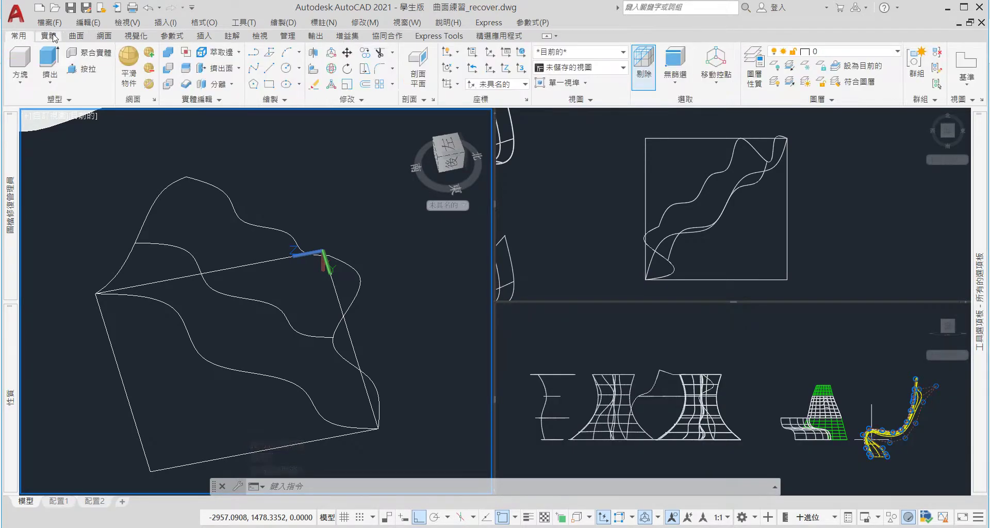
click(48, 36)
click(79, 37)
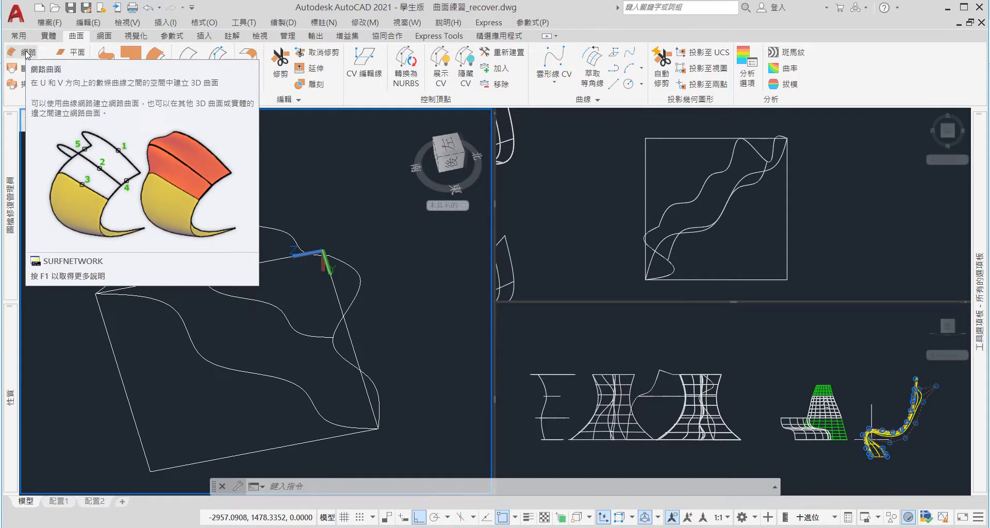
click(26, 53)
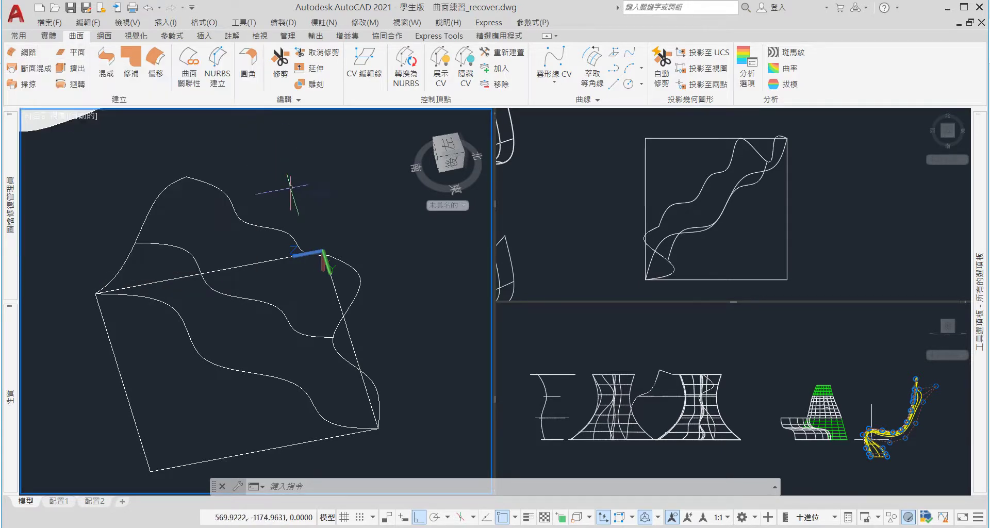
Create a network surface from the three wavy curves plus the left and S-shaped boundary curves
click(23, 52)
click(192, 337)
click(199, 267)
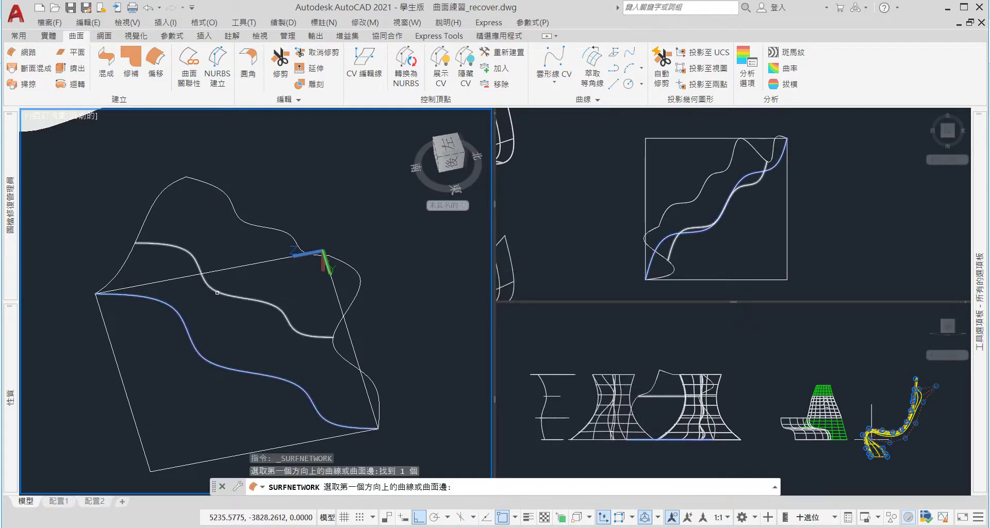
click(244, 218)
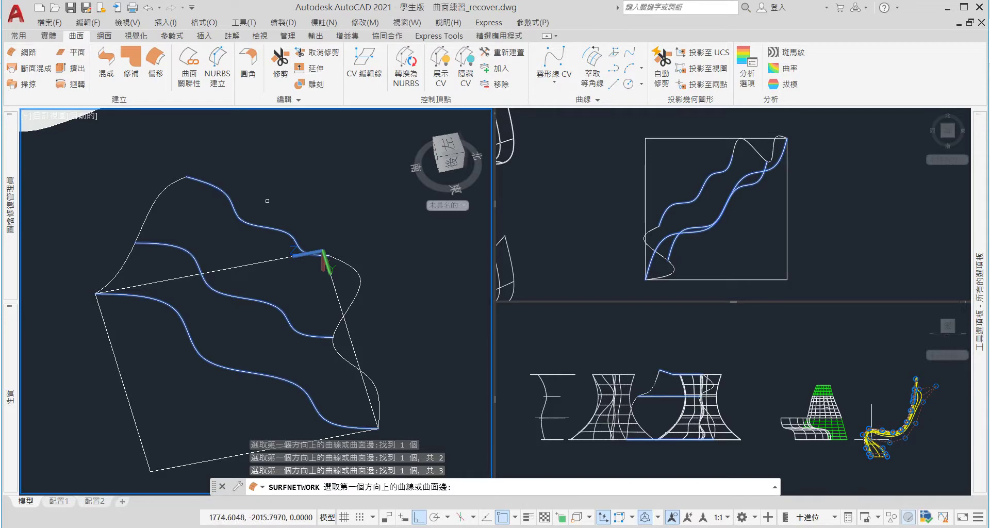
key(Return)
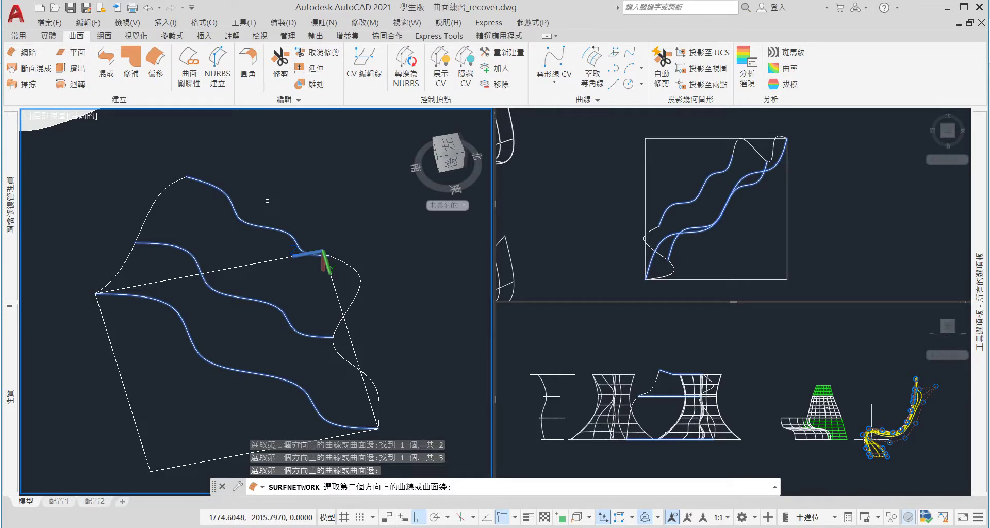
click(155, 204)
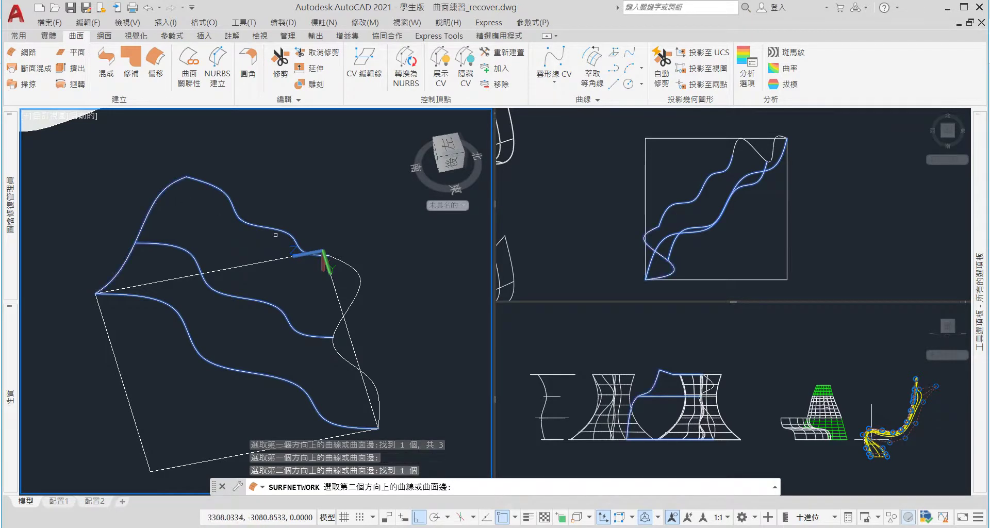
click(357, 272)
key(Return)
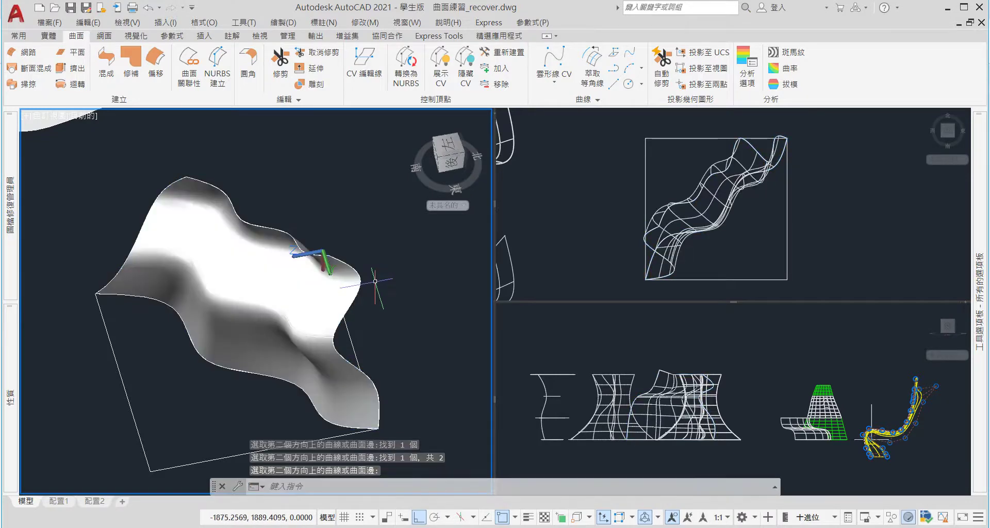
Orbit and zoom to inspect the new network surface, then select it
scroll(335, 283, down, 3)
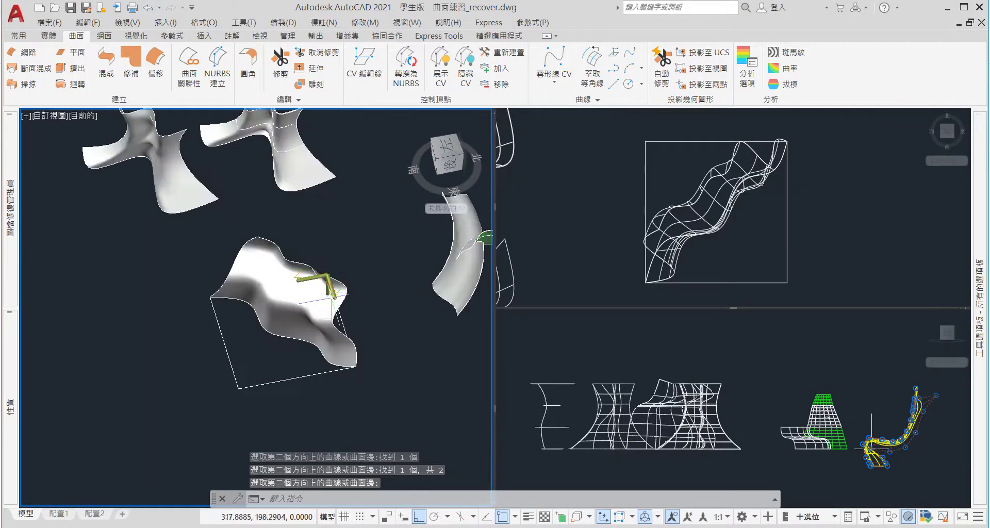
scroll(341, 313, up, 3)
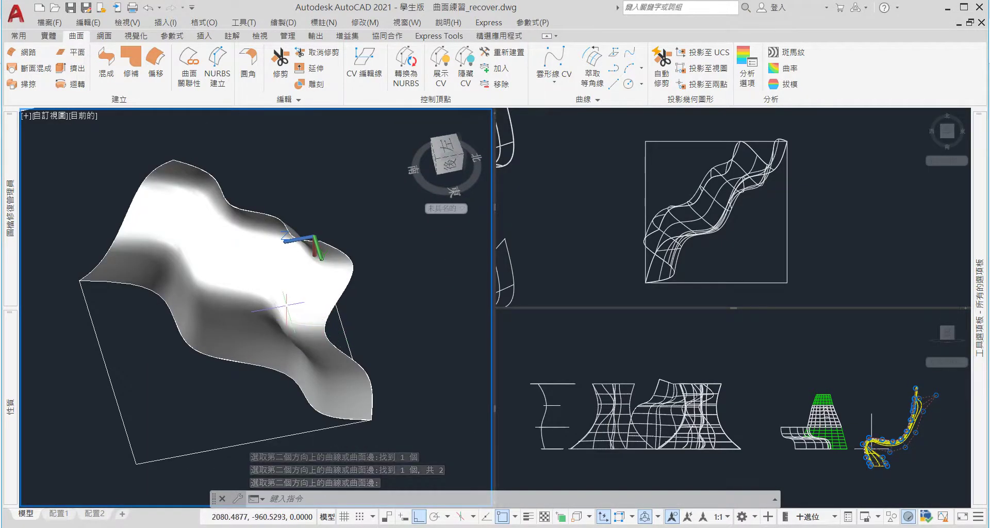
mouse_move(285, 305)
shift+middle_down()
mouse_move(325, 297)
mouse_move(303, 273)
mouse_move(371, 301)
shift+middle_up()
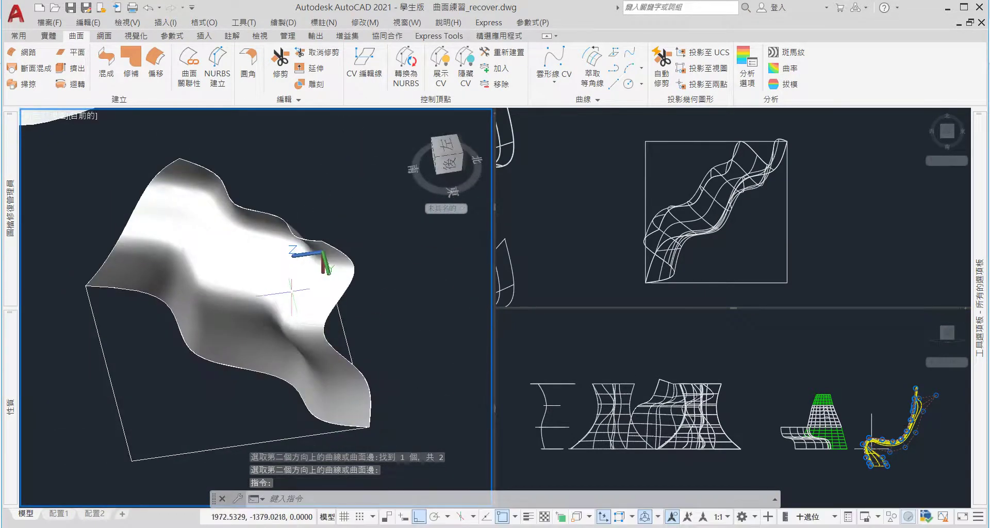
scroll(371, 301, down, 2)
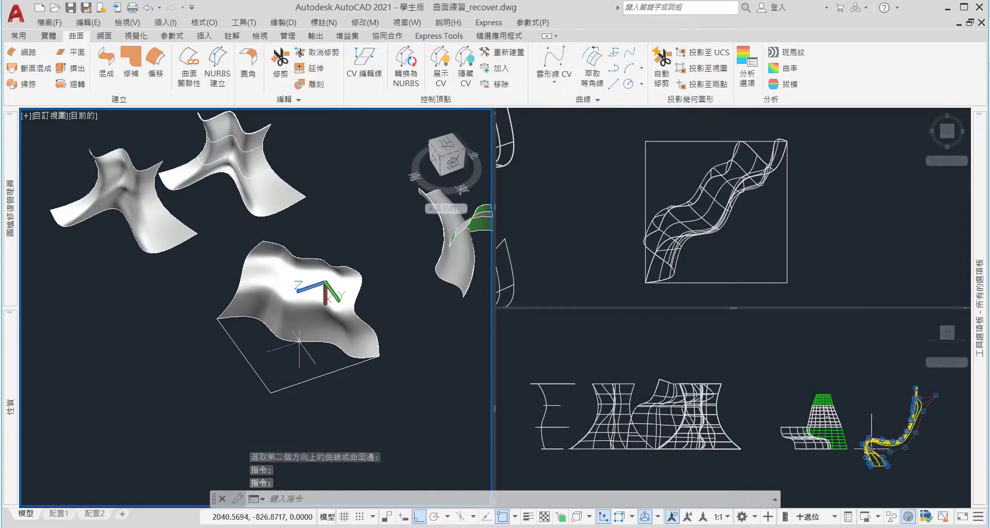
scroll(310, 330, up, 3)
scroll(351, 312, up, 1)
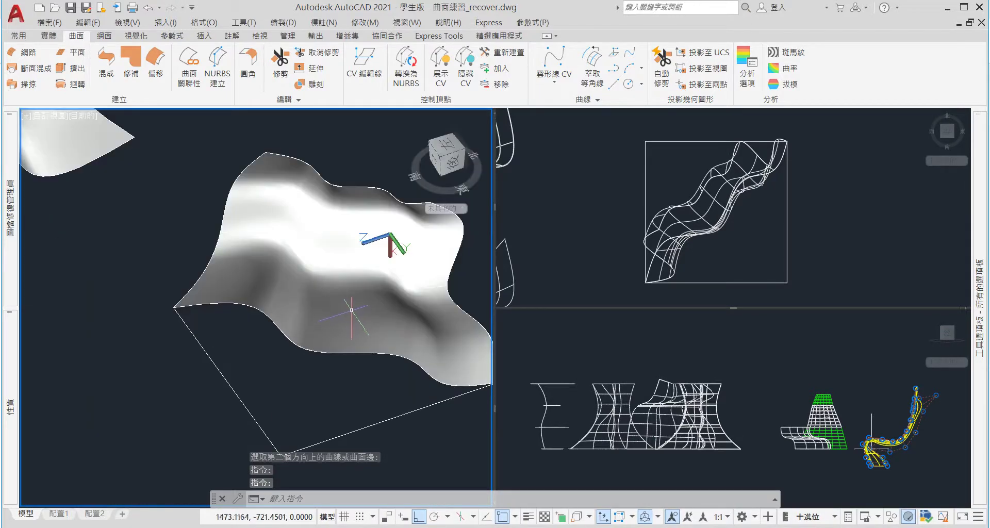
click(350, 309)
scroll(348, 304, down, 2)
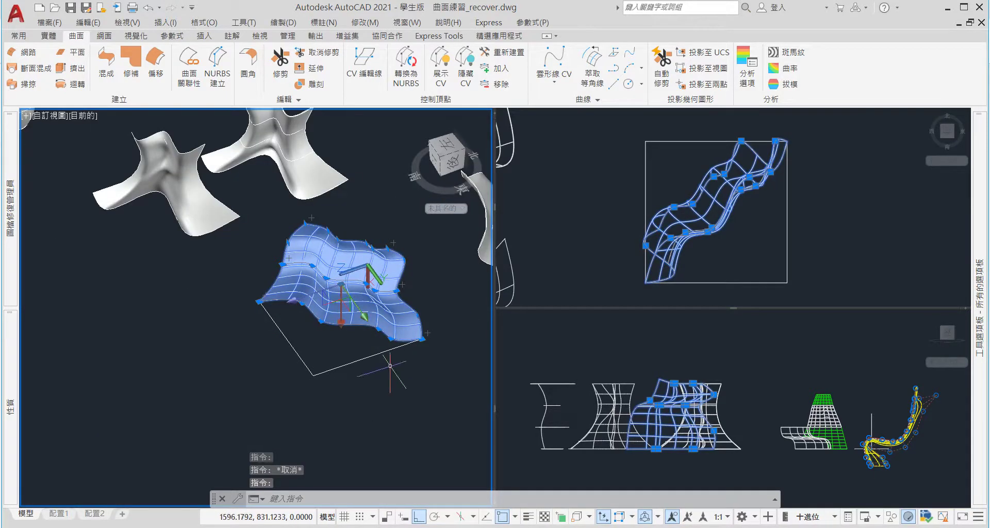
text(m)
Move the selected network surface 3000 units away from its curves
key(Return)
click(407, 365)
text(3000)
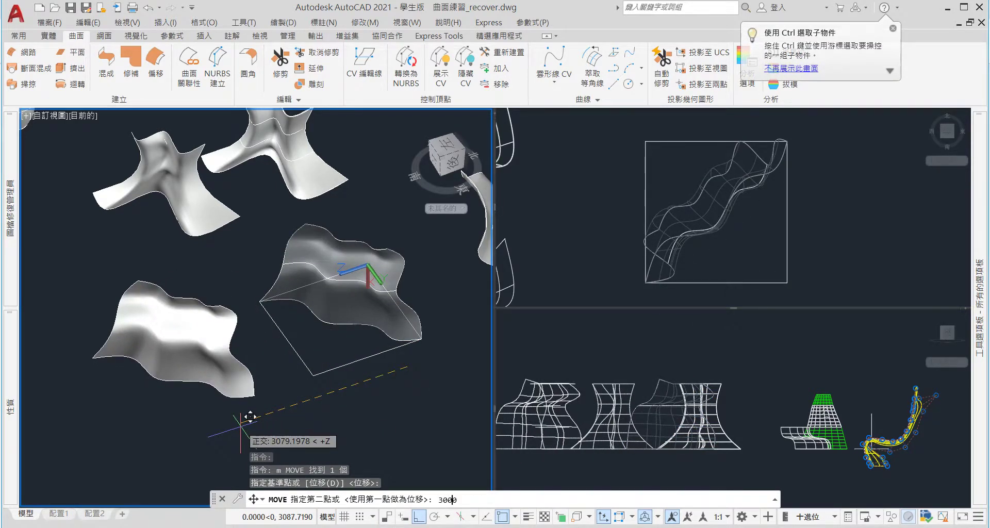
key(Return)
key(Escape)
Make the moved surface Cyan in Properties and orbit to see the surfaces edge-on
click(196, 361)
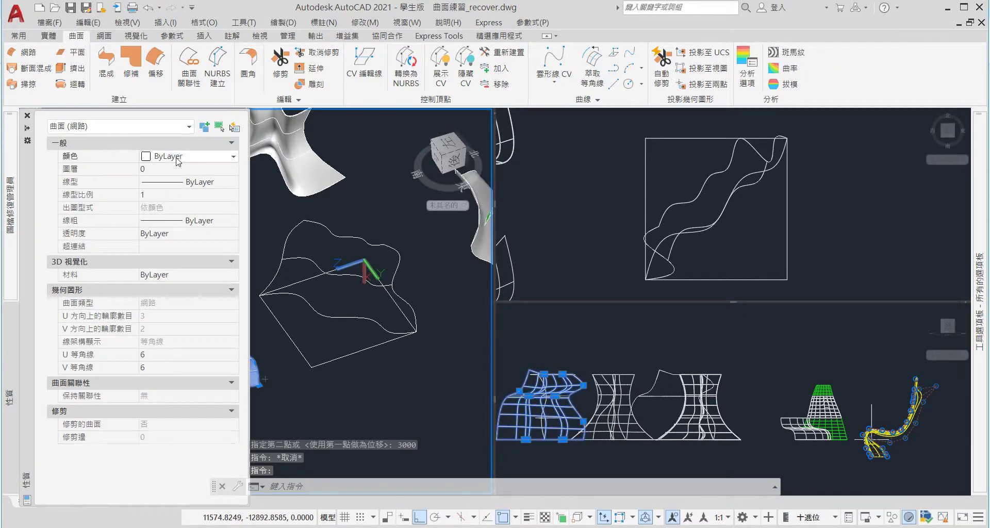
click(178, 162)
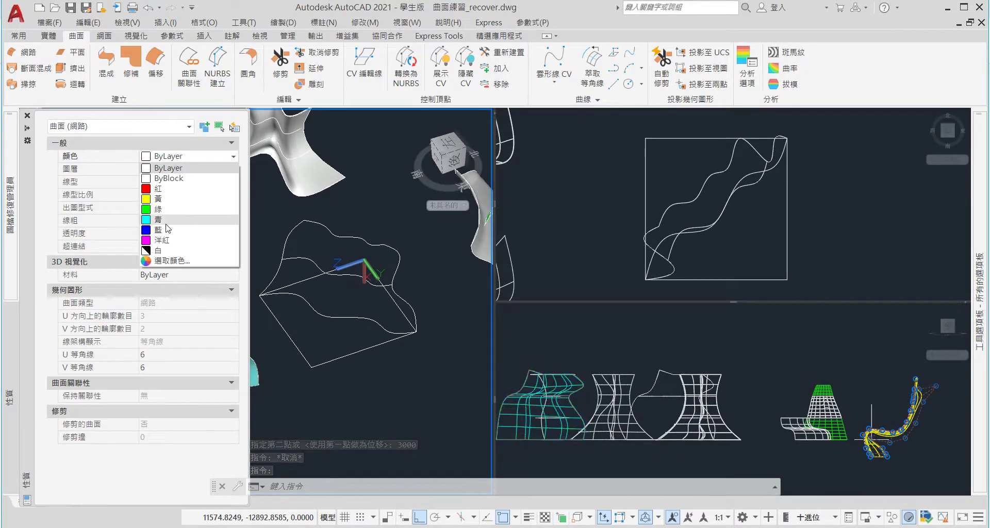
click(166, 223)
key(Escape)
key(Escape)
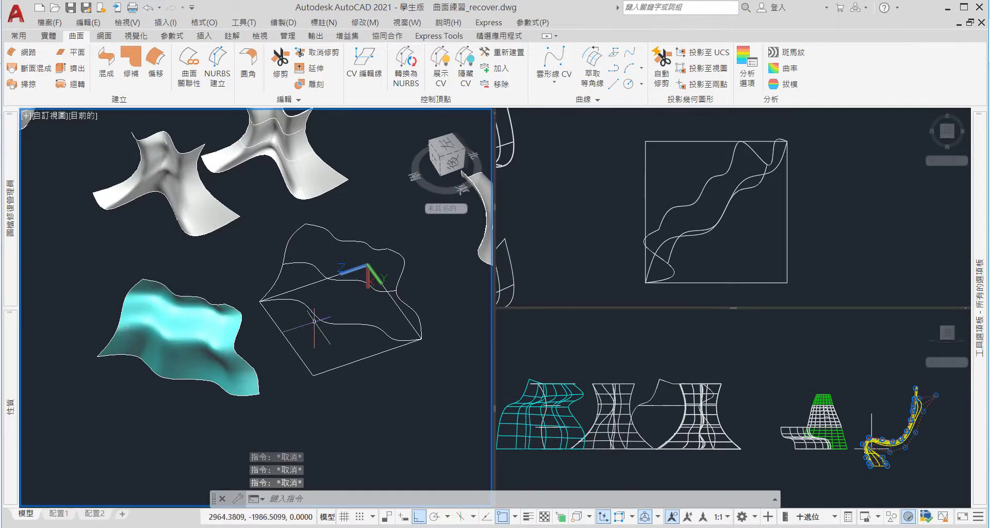
mouse_move(314, 320)
shift+middle_down()
mouse_move(378, 238)
mouse_move(287, 324)
mouse_move(296, 330)
shift+middle_up()
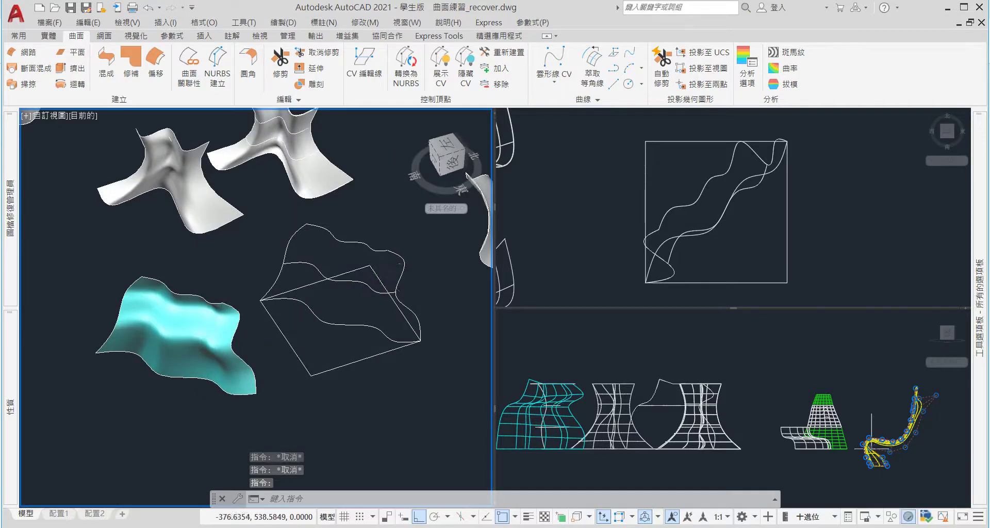
Run LOFT and pick the inner wavy, upper wavy and outer boundary curves as sections
scroll(335, 288, up, 3)
scroll(299, 304, down, 3)
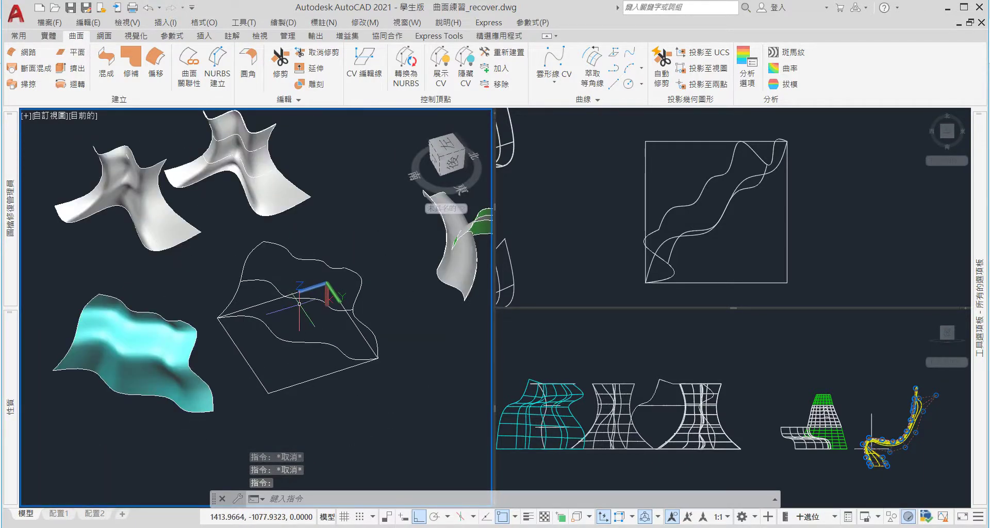
text(loft)
key(Return)
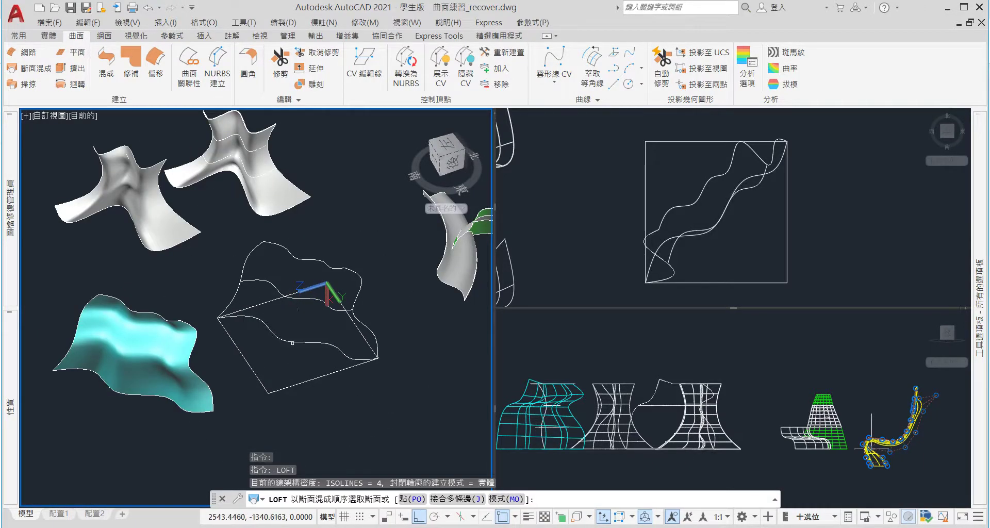
click(293, 339)
click(304, 299)
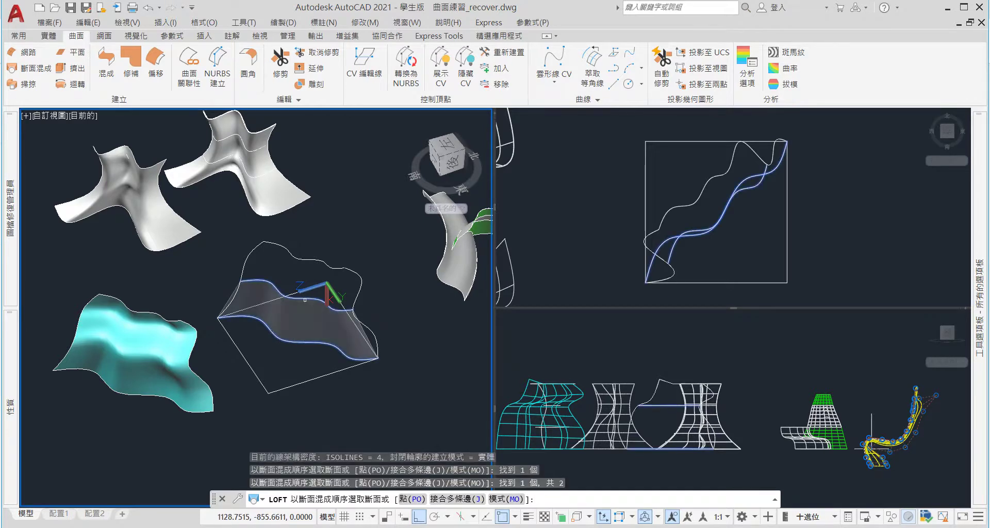
click(315, 266)
scroll(356, 271, up, 3)
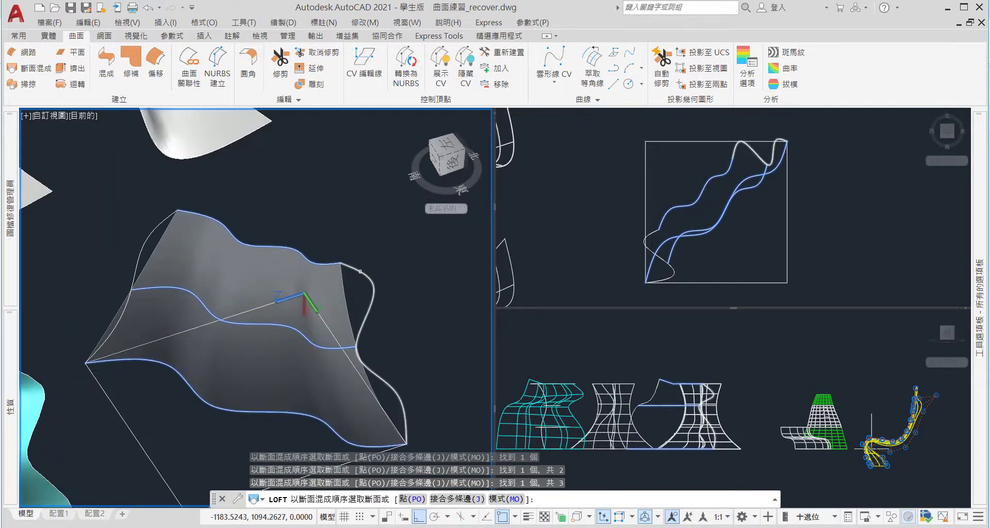
scroll(360, 271, down, 3)
key(Return)
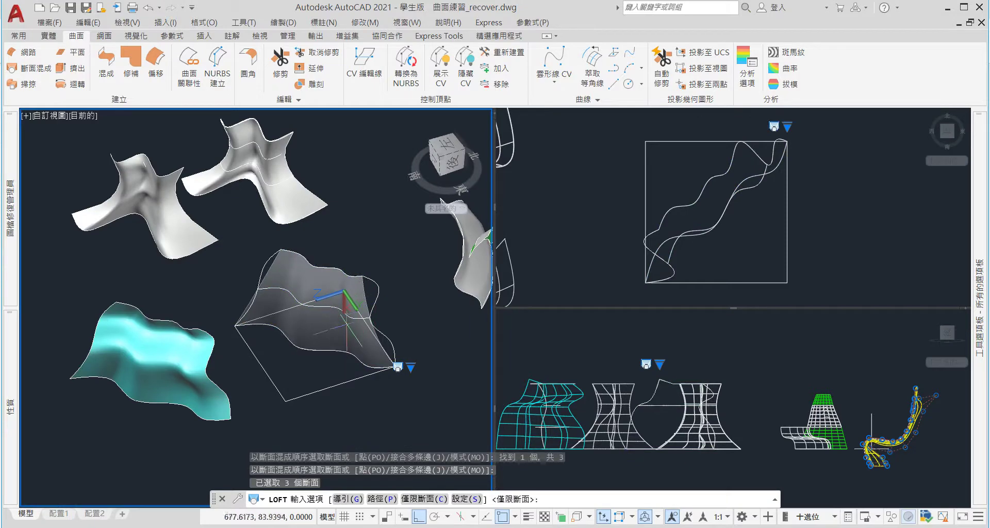
In Loft Settings, compare Ruled, Normal and Draft options, then create the loft with Smooth Fit
text(s)
key(Return)
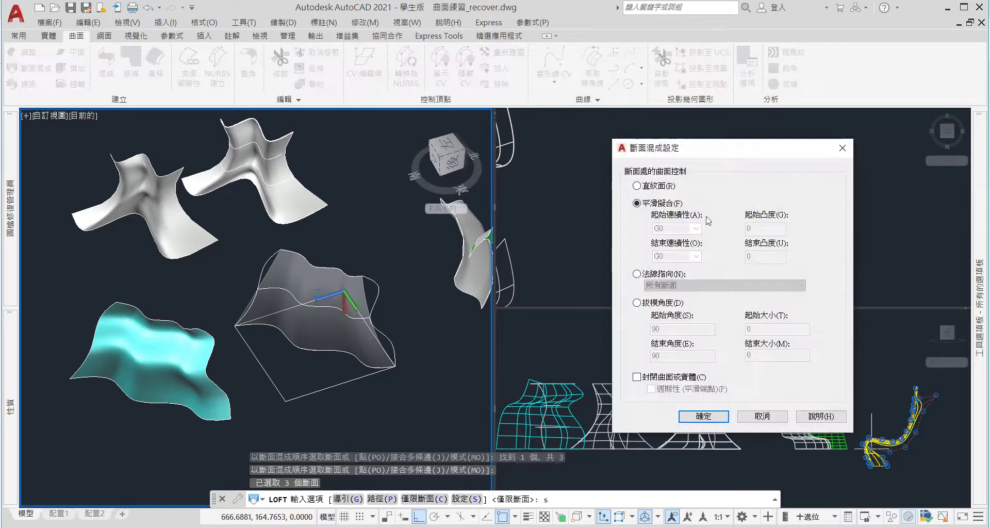
click(658, 191)
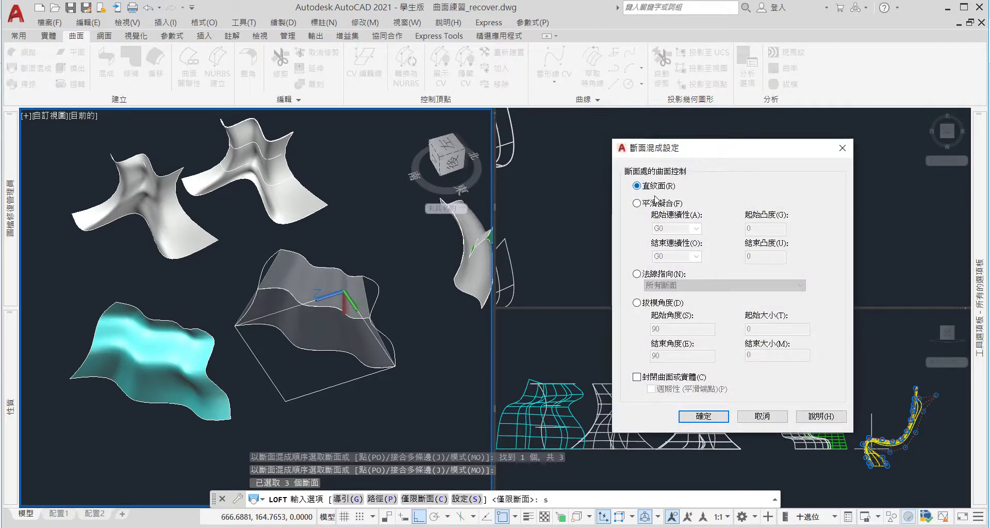
click(646, 205)
click(654, 274)
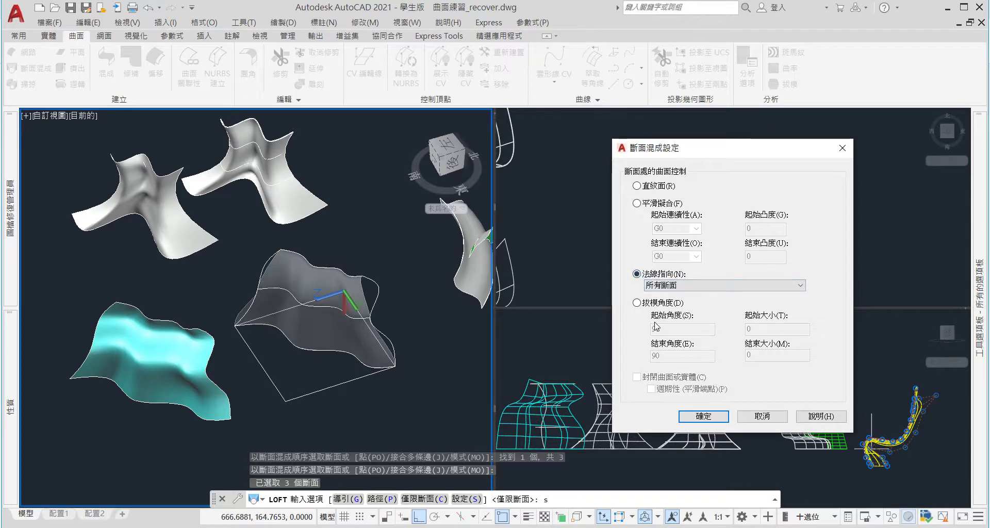
click(654, 303)
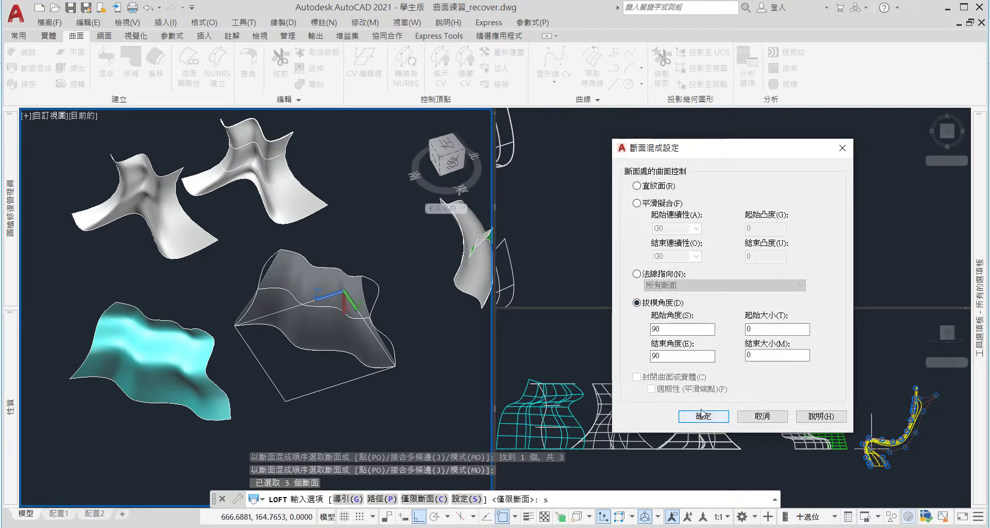
click(646, 205)
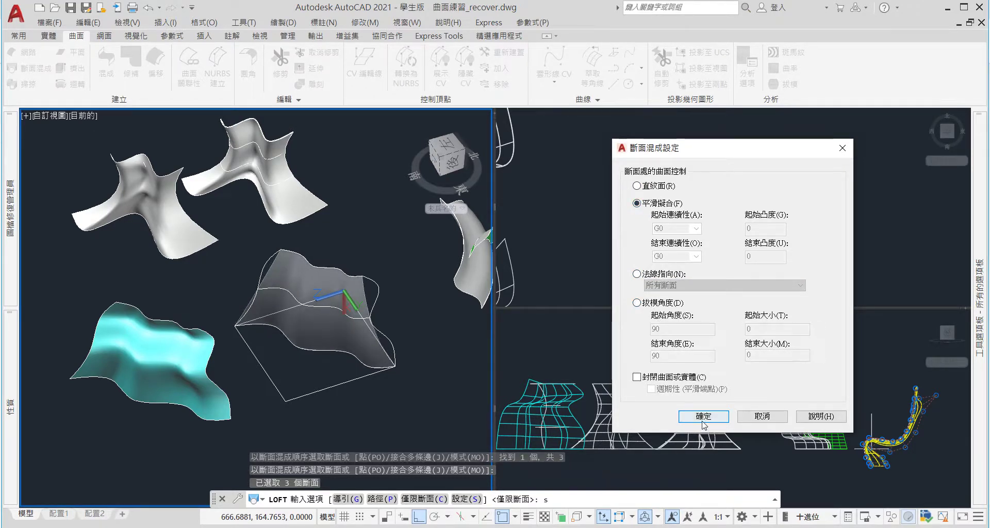
click(703, 417)
Orbit and zoom to inspect the new lofted surface
scroll(290, 343, up, 2)
scroll(291, 343, up, 1)
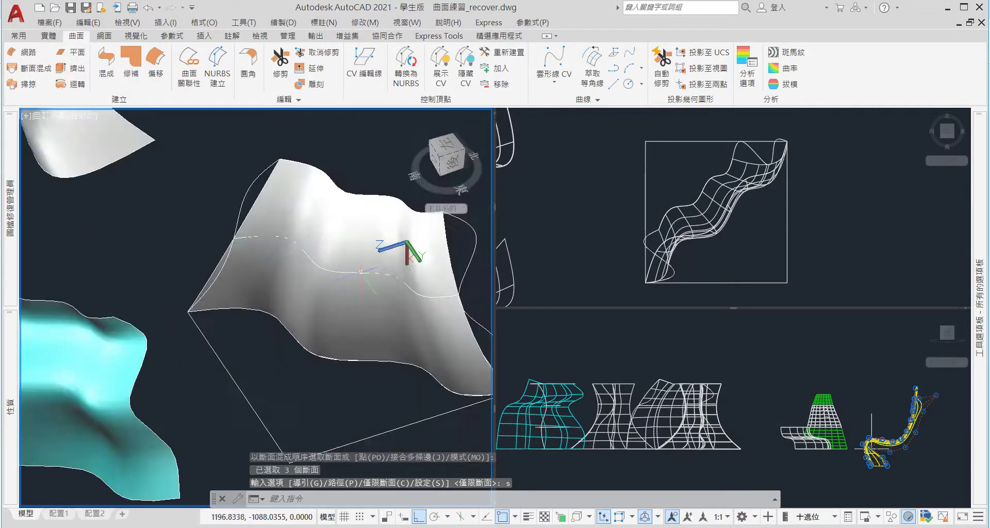
shift+middle_drag(361, 271, 306, 237)
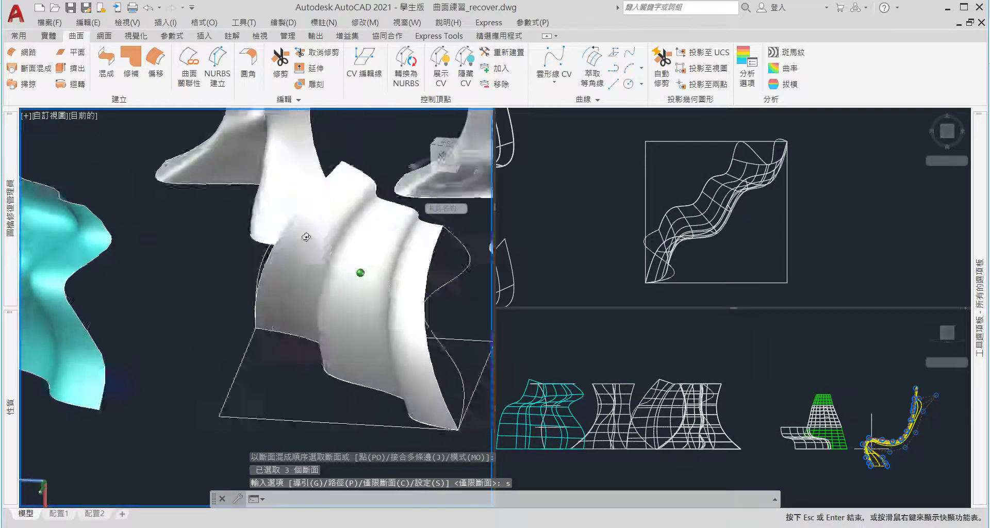
scroll(305, 237, down, 2)
scroll(260, 308, down, 2)
scroll(379, 284, up, 2)
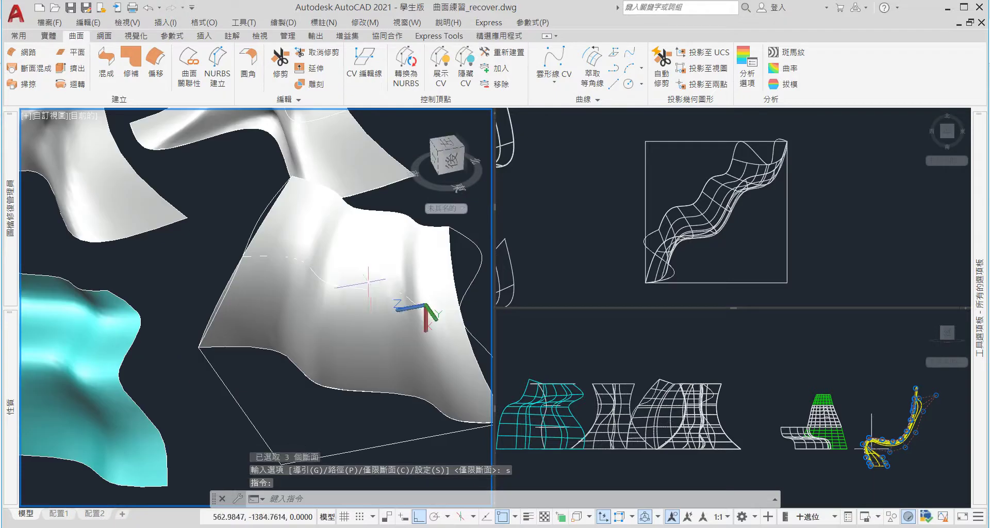
scroll(379, 283, up, 2)
Select the lofted surface and move it 6000 units away with M
mouse_move(361, 279)
shift+middle_down()
mouse_move(335, 270)
mouse_move(324, 302)
mouse_move(341, 315)
shift+middle_up()
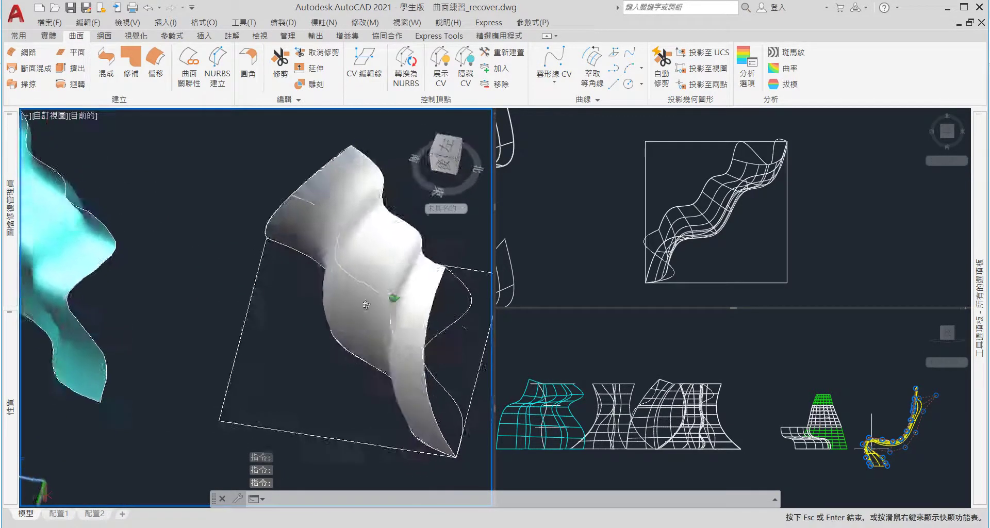
click(356, 321)
scroll(356, 321, down, 5)
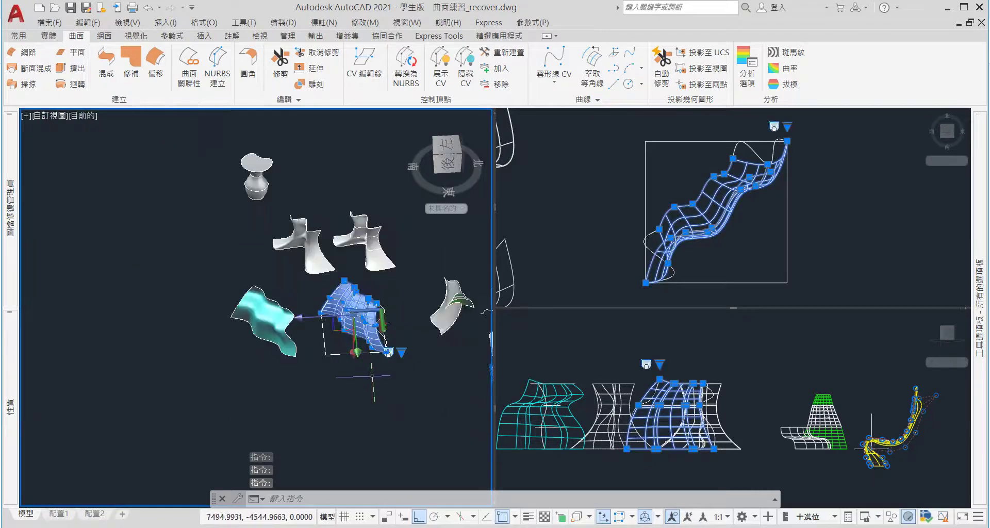
text(m)
key(Return)
click(390, 382)
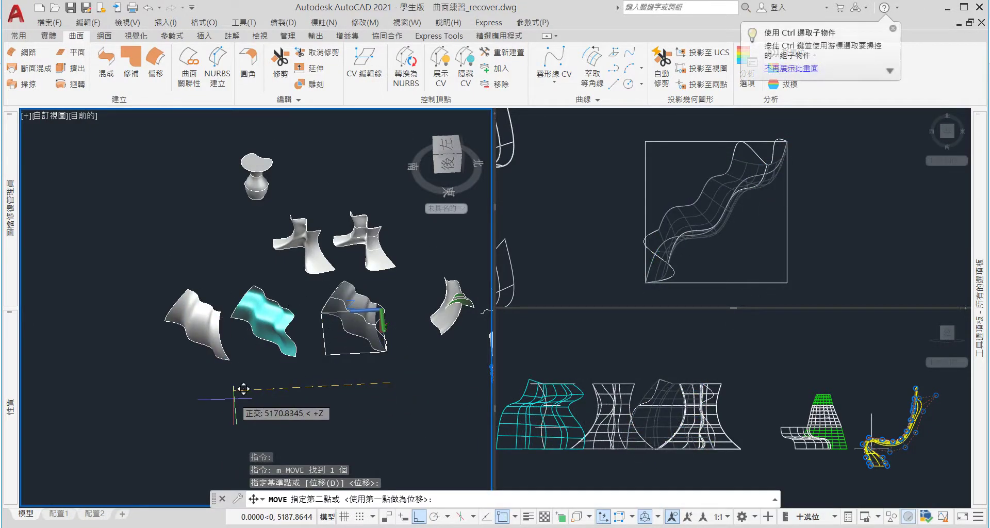
key(Return)
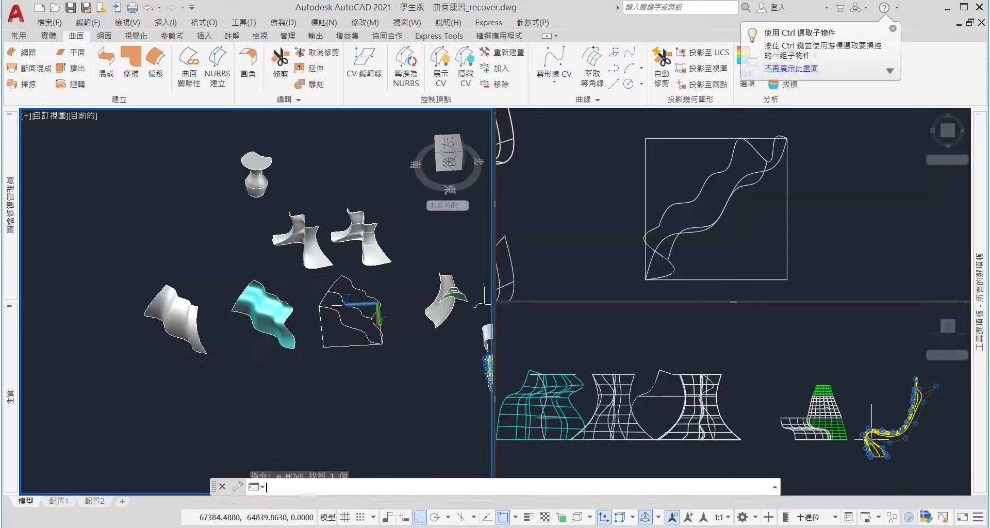
key(Escape)
Orbit and tilt the view to check the moved lofted surface beside the wireframe
shift+middle_drag(243, 389, 289, 361)
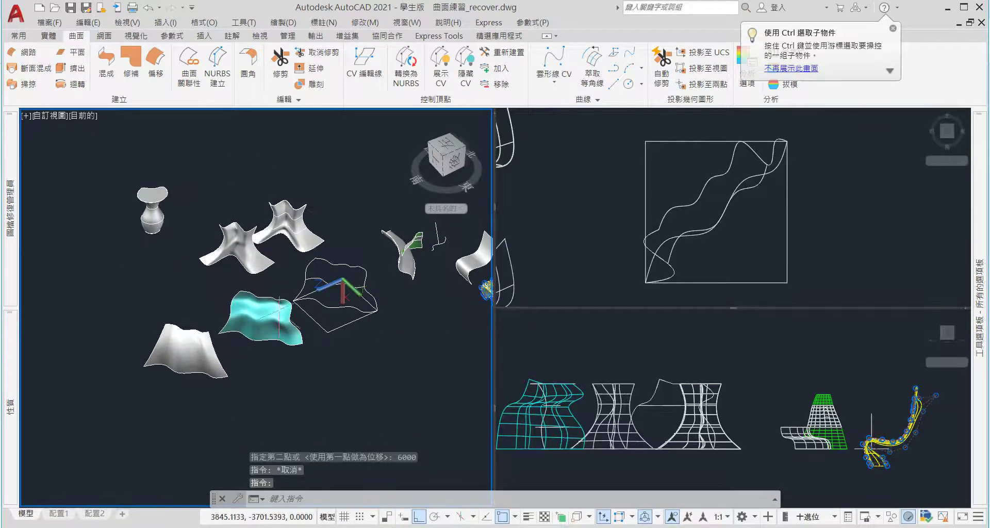
scroll(227, 338, up, 5)
shift+middle_drag(230, 343, 234, 345)
scroll(234, 345, down, 3)
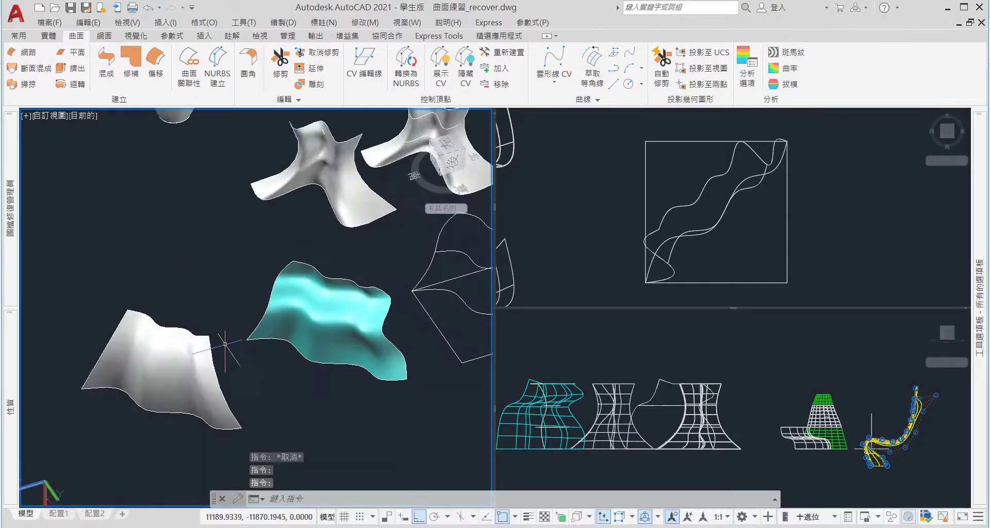
shift+middle_drag(217, 243, 314, 268)
scroll(336, 256, up, 2)
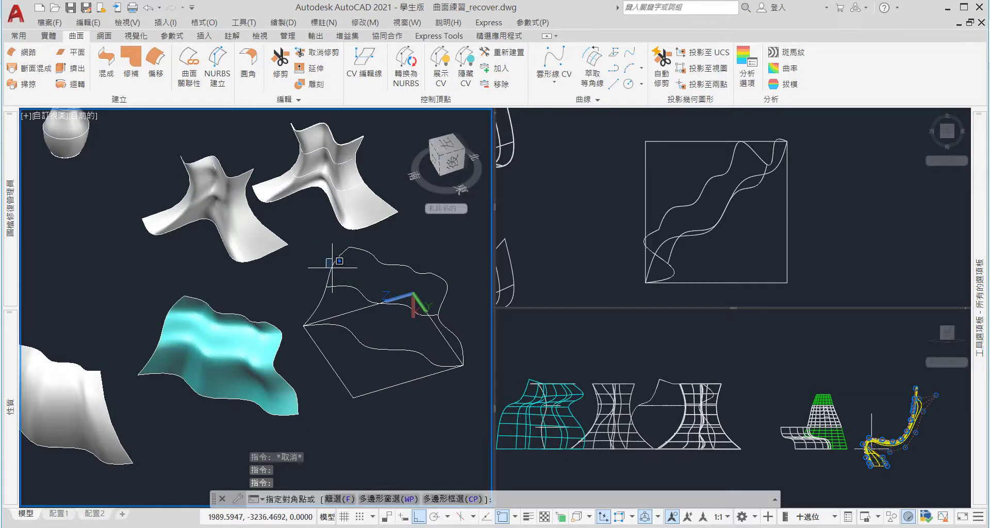
Select the two boundary curves, orbit to view them from another angle, then clear the selection
click(337, 257)
click(447, 294)
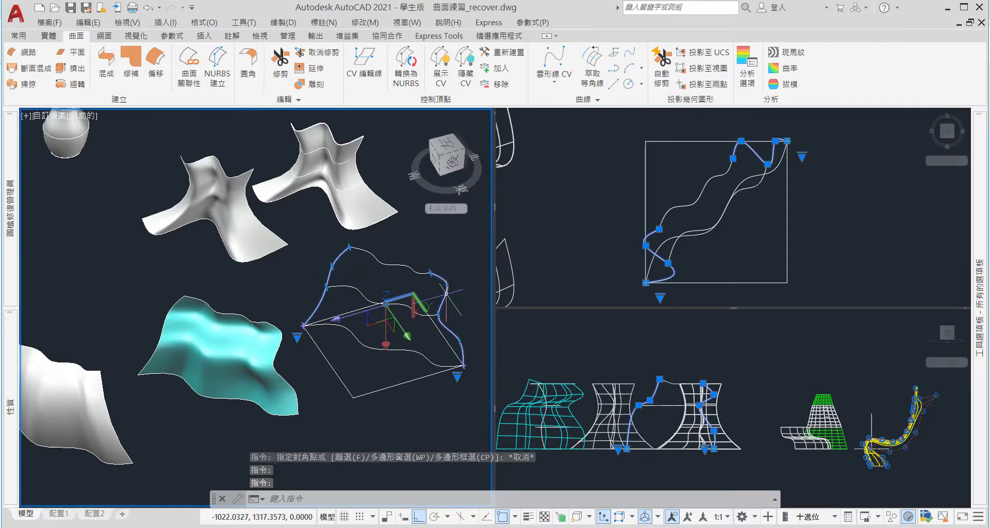
scroll(466, 317, down, 3)
scroll(344, 346, up, 3)
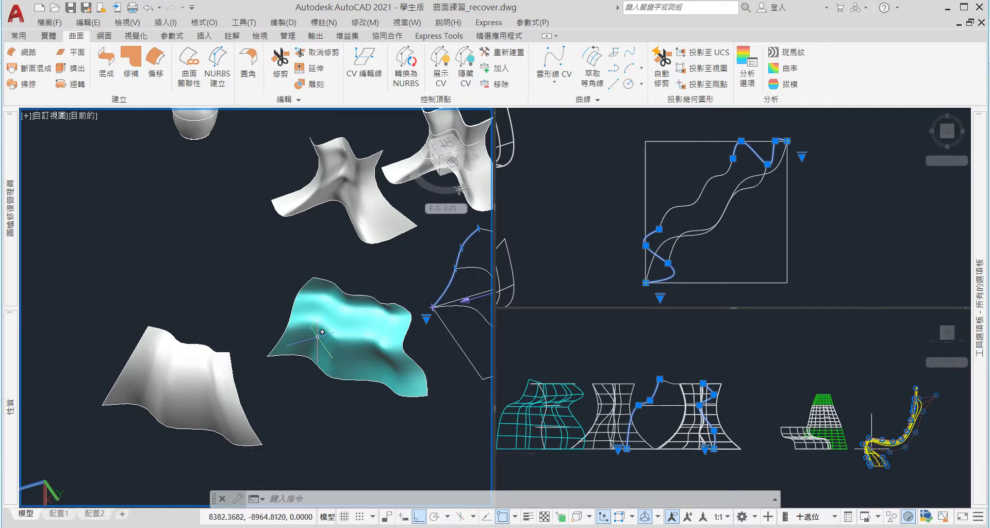
scroll(330, 336, down, 4)
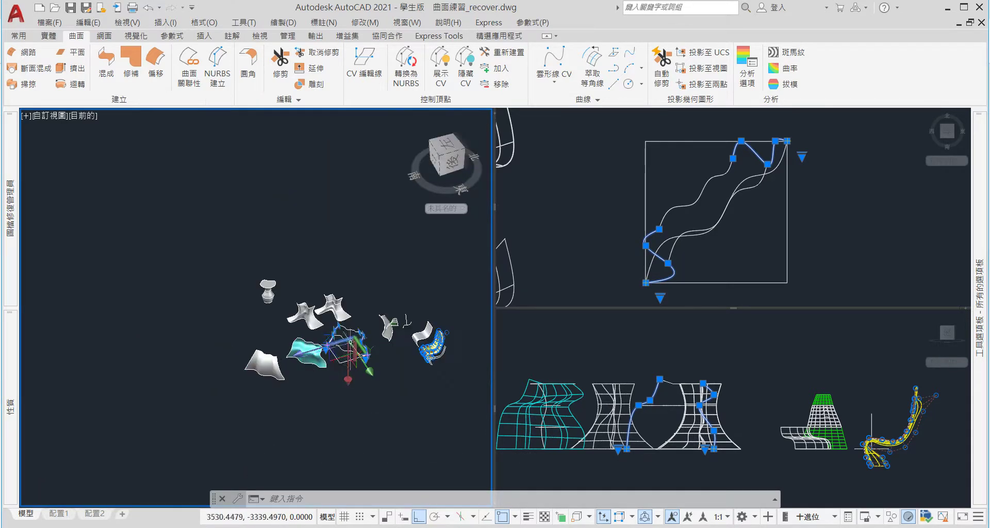
scroll(333, 348, up, 5)
shift+middle_drag(350, 366, 382, 359)
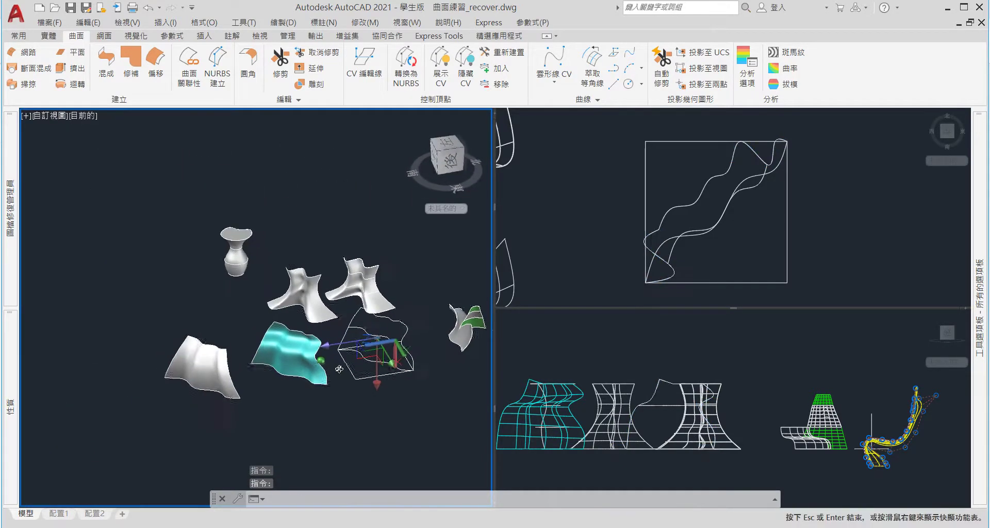
scroll(383, 358, up, 3)
key(Escape)
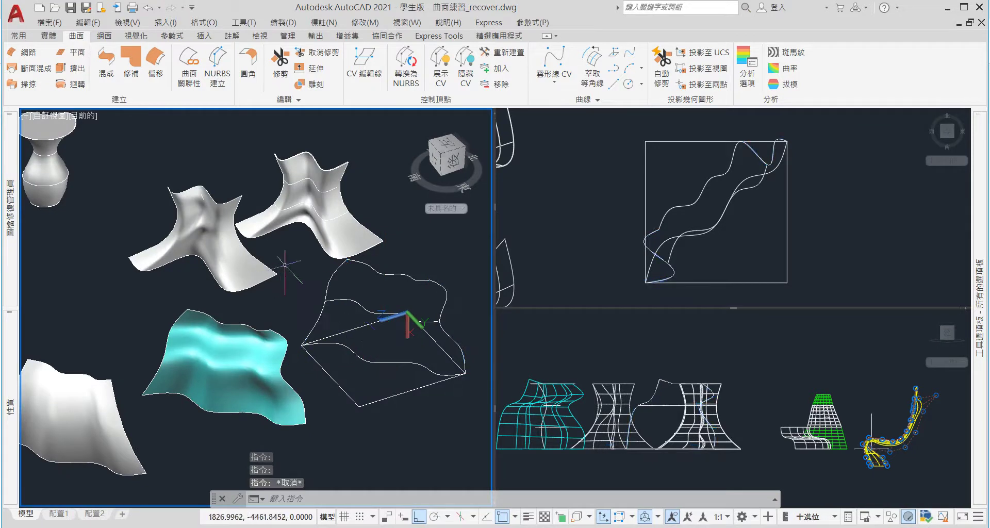
Select and clear two wavy curves, then orbit and zoom around the empty wireframe
click(368, 301)
click(370, 265)
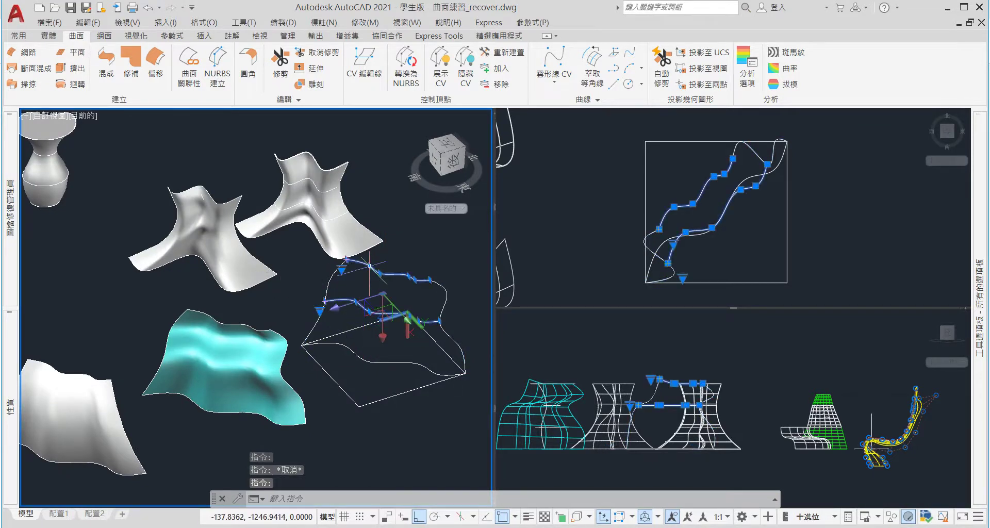
key(Escape)
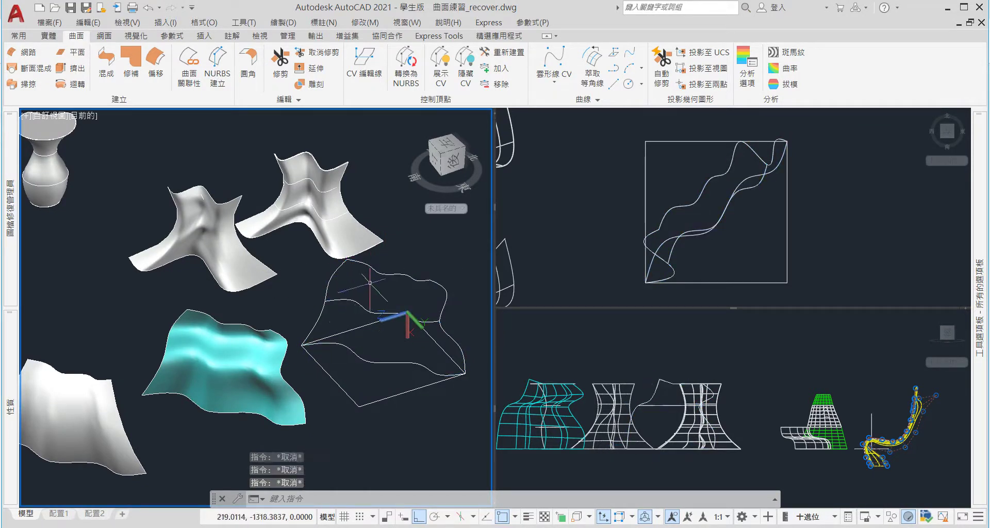
scroll(370, 283, down, 3)
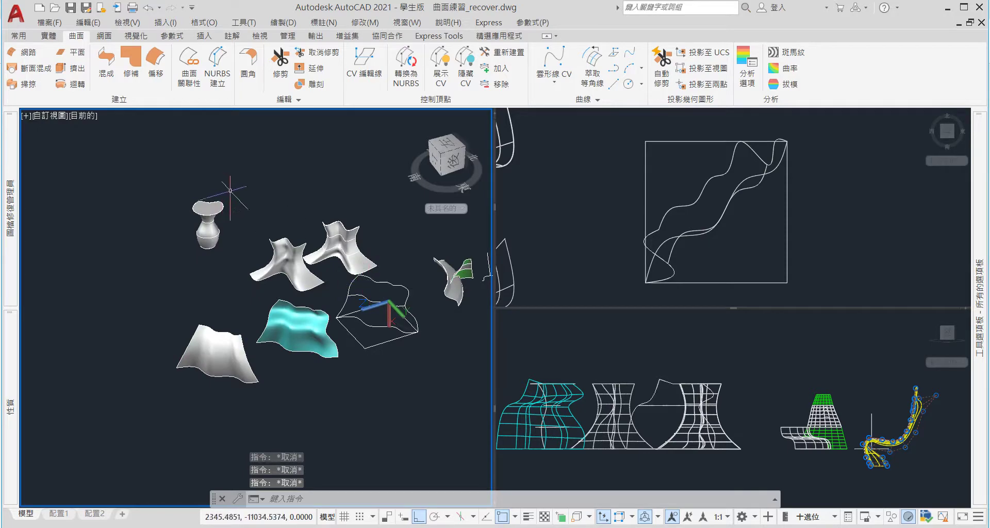
scroll(374, 281, up, 3)
mouse_move(375, 281)
shift+middle_down()
mouse_move(302, 277)
mouse_move(391, 354)
shift+middle_up()
scroll(391, 354, down, 2)
scroll(390, 355, up, 2)
scroll(377, 357, up, 3)
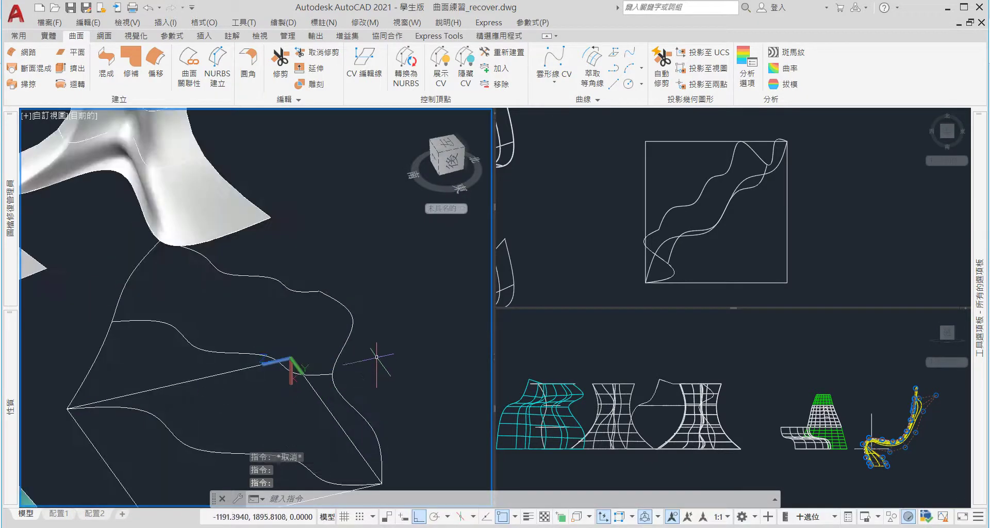
text(sp)
Draw a two-point cross spline bridging the middle of the spline network
key(Return)
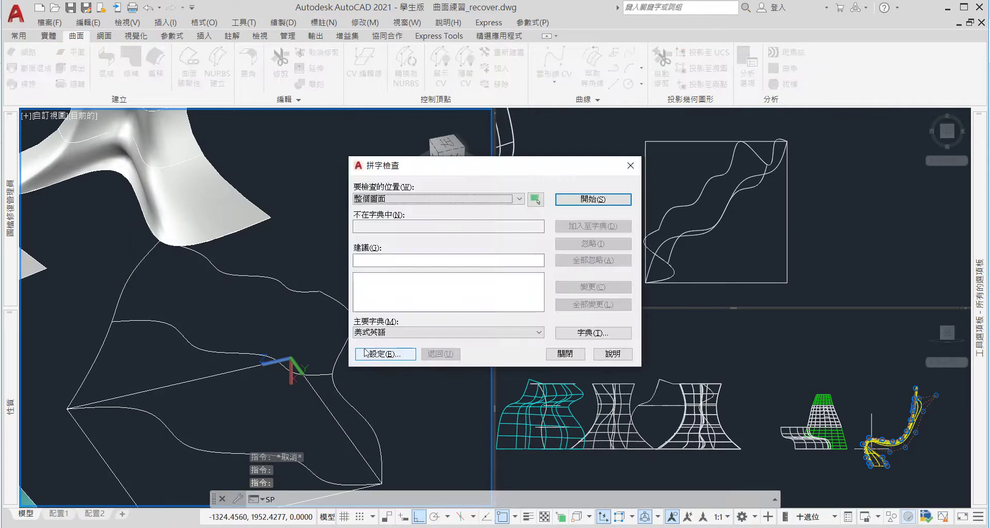
key(Escape)
text(pl)
key(Return)
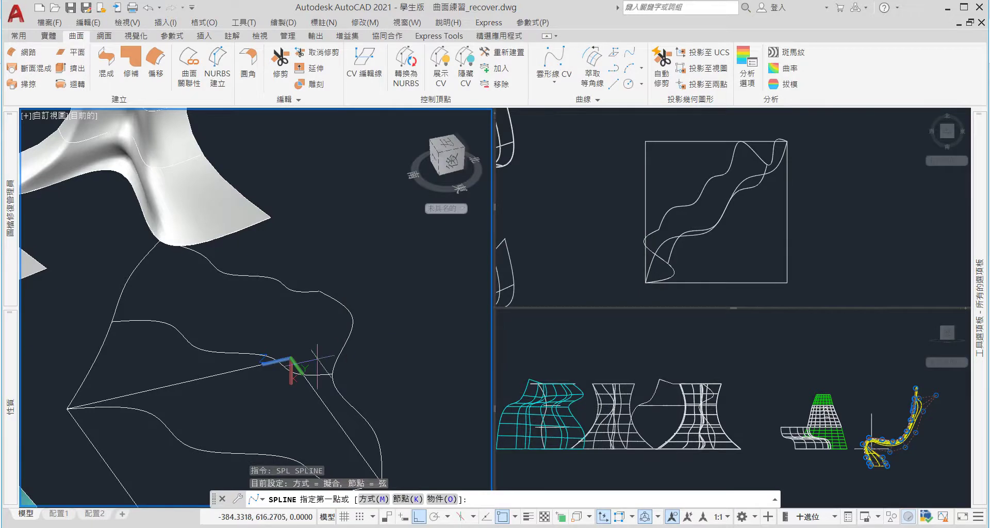
click(215, 450)
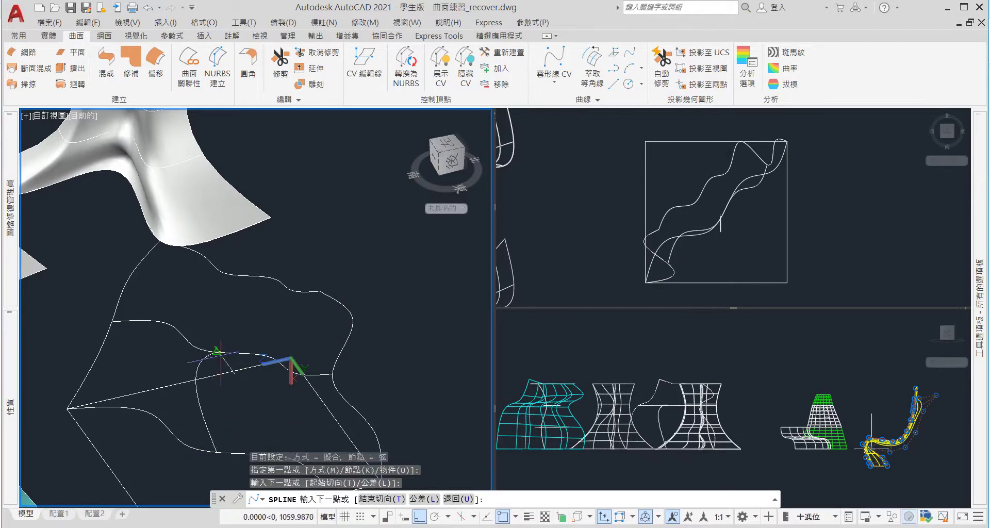
click(233, 274)
key(Return)
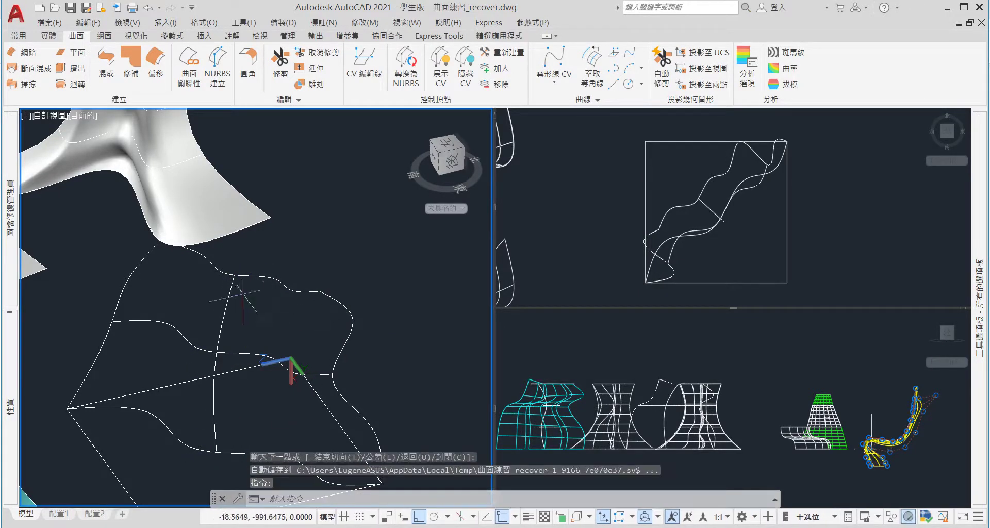
Orbit around the wireframe to check the new spline, then select the cross spline
mouse_move(233, 296)
shift+middle_down()
mouse_move(251, 349)
mouse_move(243, 340)
shift+middle_up()
click(239, 337)
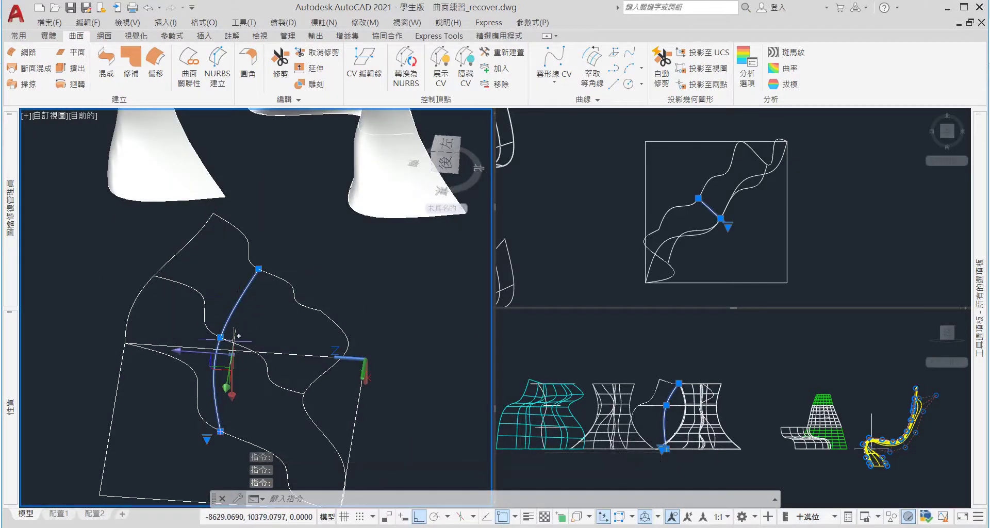
key(Escape)
right_click(291, 327)
key(Escape)
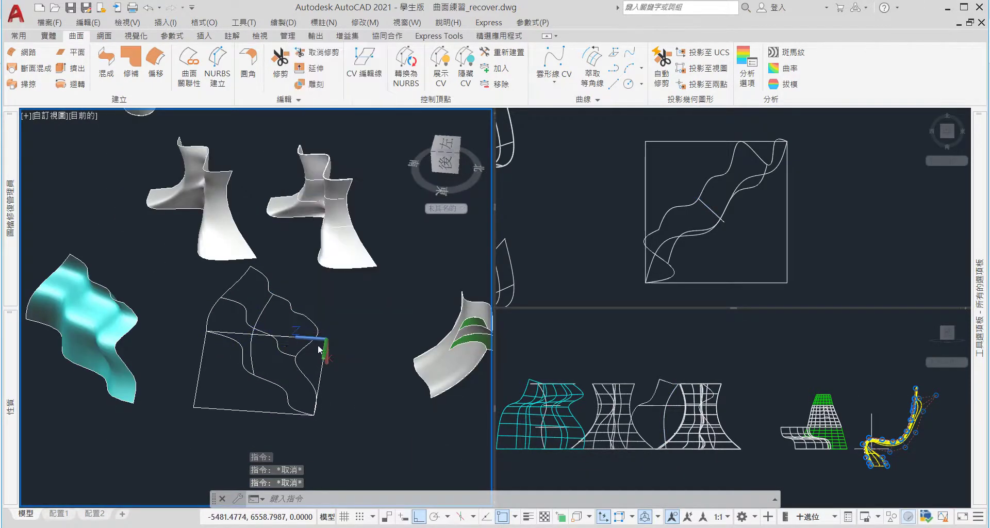
shift+middle_drag(296, 329, 309, 331)
scroll(299, 322, up, 2)
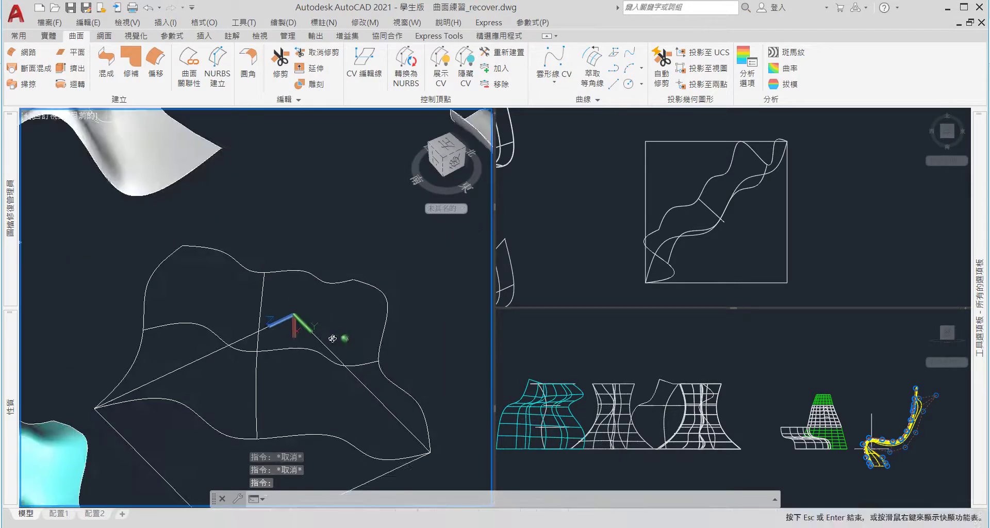
scroll(296, 316, up, 2)
click(265, 289)
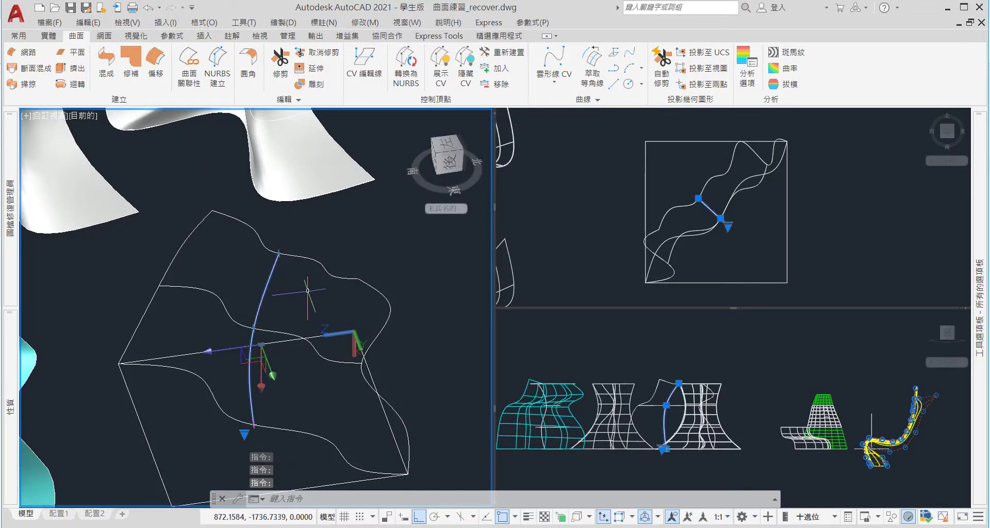
Copy the cross spline alongside, further along the network
text(cp)
key(Return)
click(335, 233)
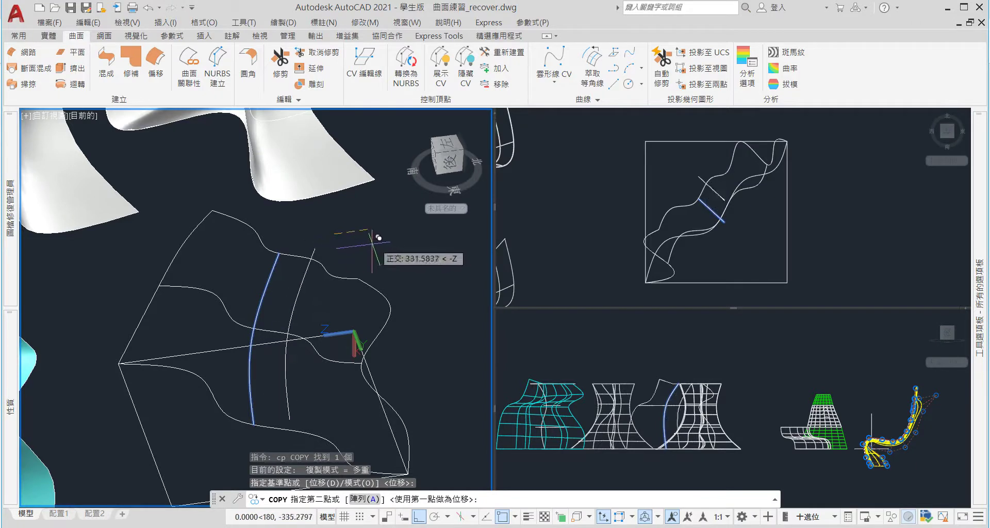
click(390, 251)
key(Escape)
click(311, 330)
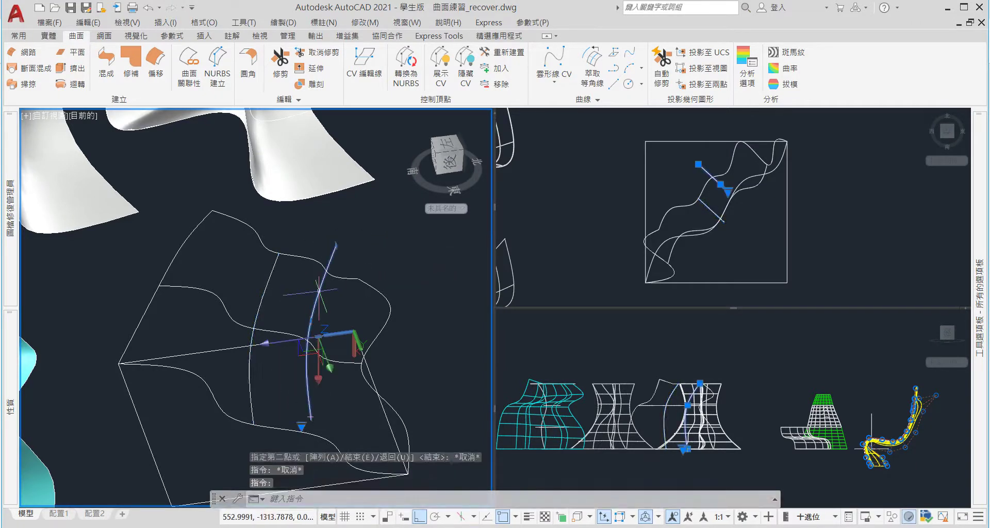
key(Escape)
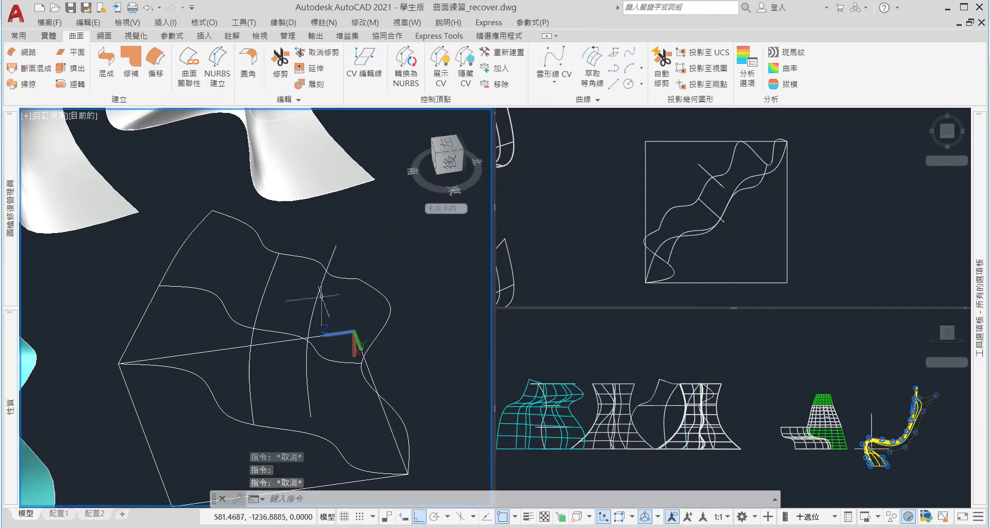
Stretch one end of the copied spline onto the neighbouring curve with a NEA snap
click(329, 263)
click(334, 245)
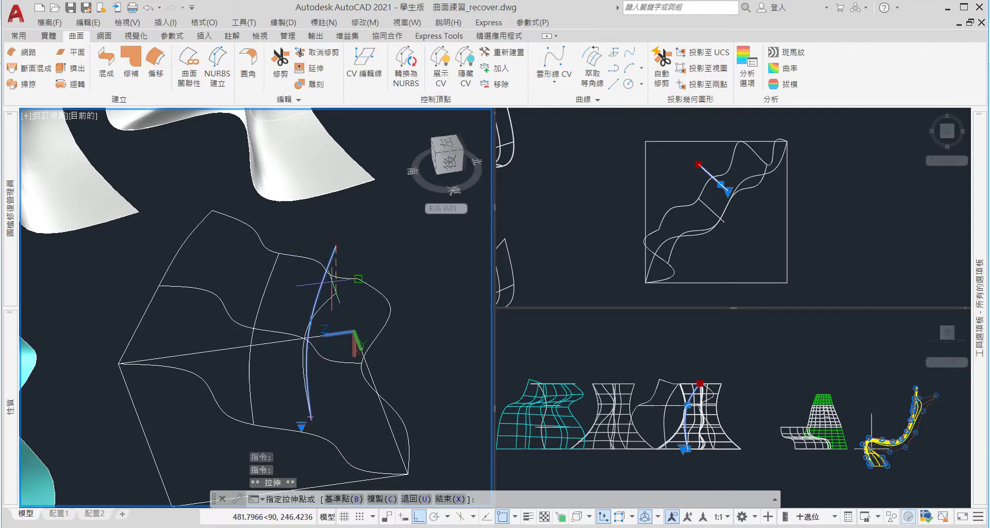
key(Escape)
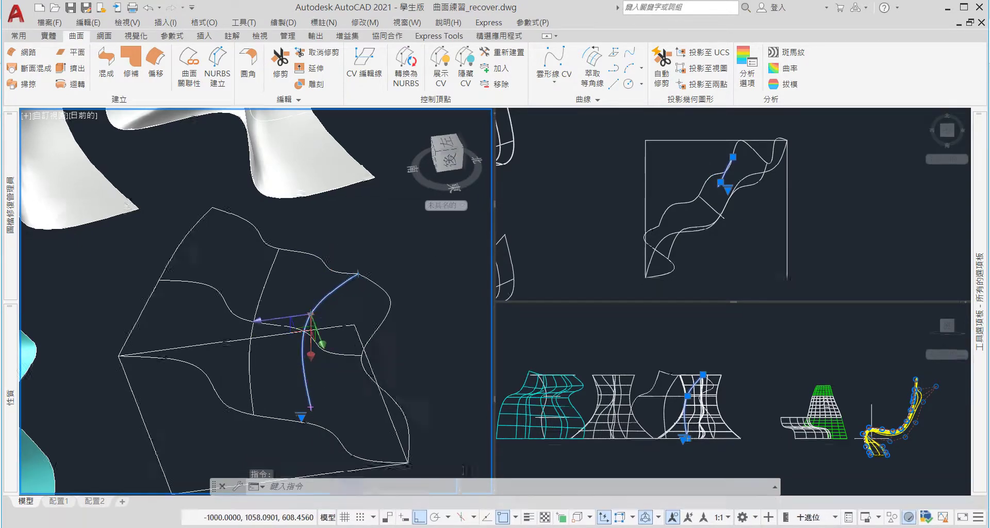
click(299, 330)
key(Escape)
scroll(315, 327, up, 5)
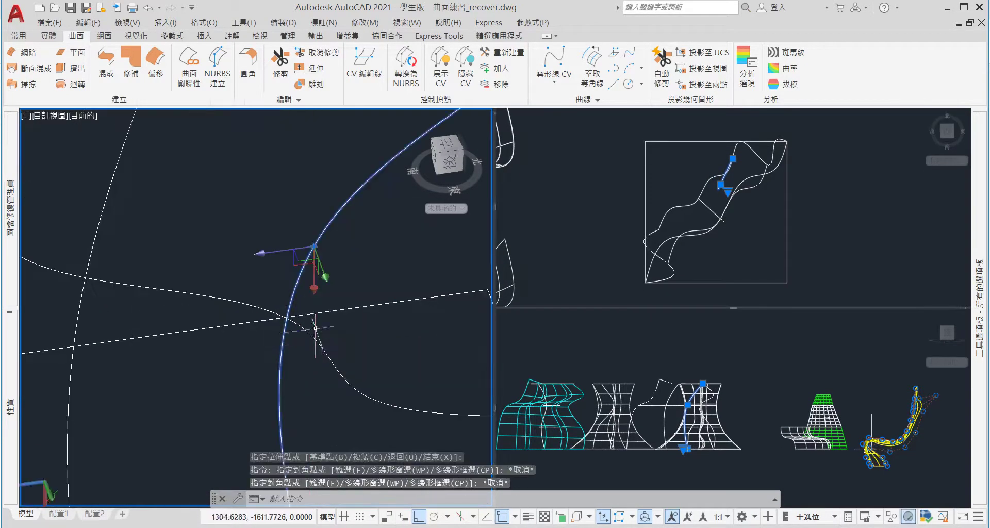
click(314, 246)
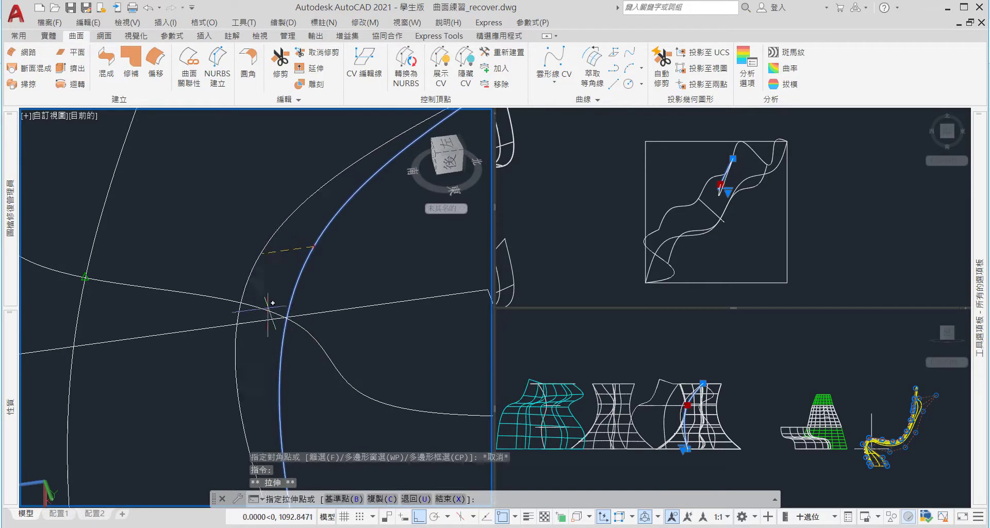
text(nea)
key(Return)
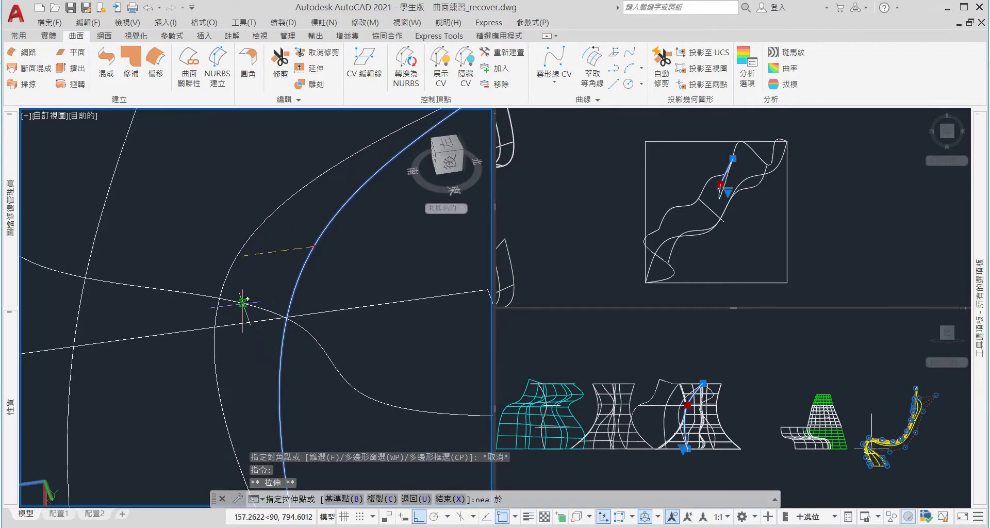
scroll(243, 298, down, 5)
scroll(269, 355, up, 2)
click(270, 340)
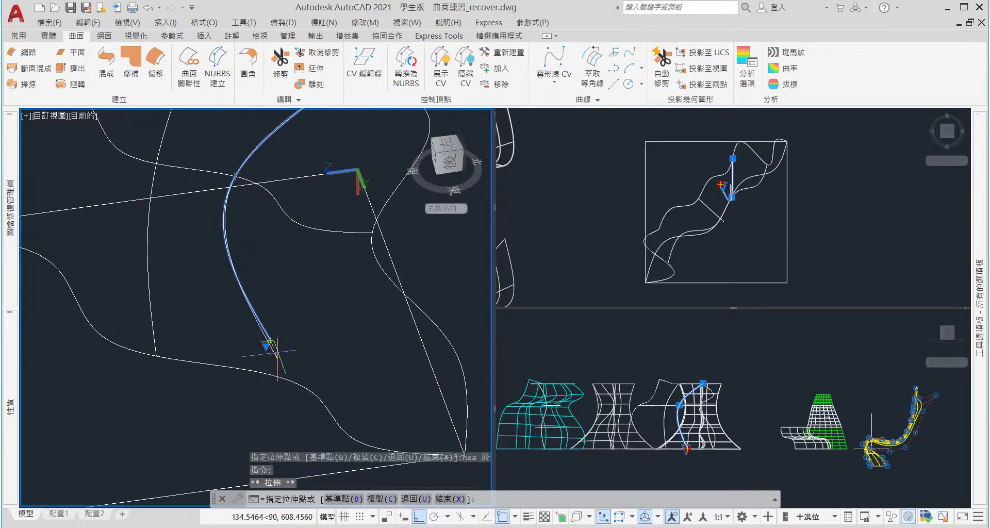
Stretch the copy's other end onto the lower curve with a NEA snap
click(269, 340)
text(nea)
key(Return)
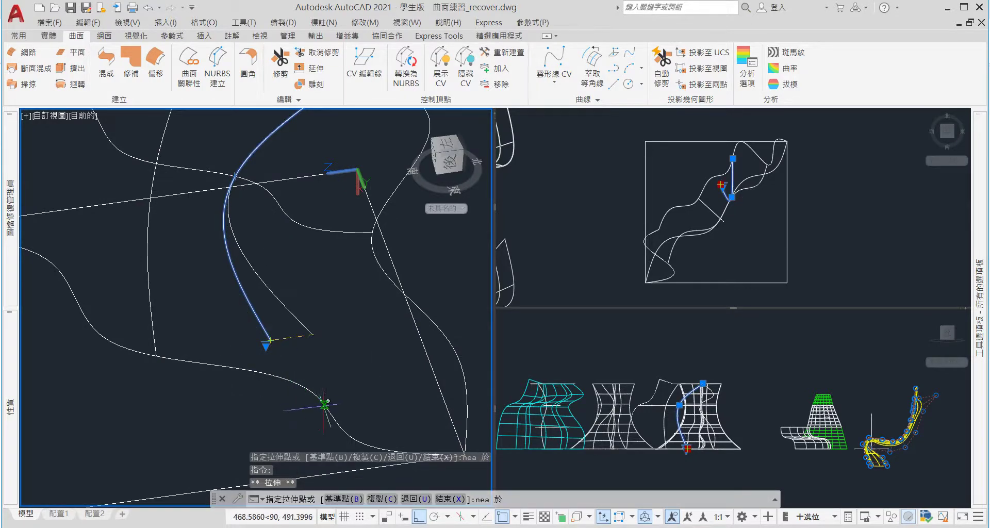
click(326, 415)
middle_drag(249, 255, 295, 322)
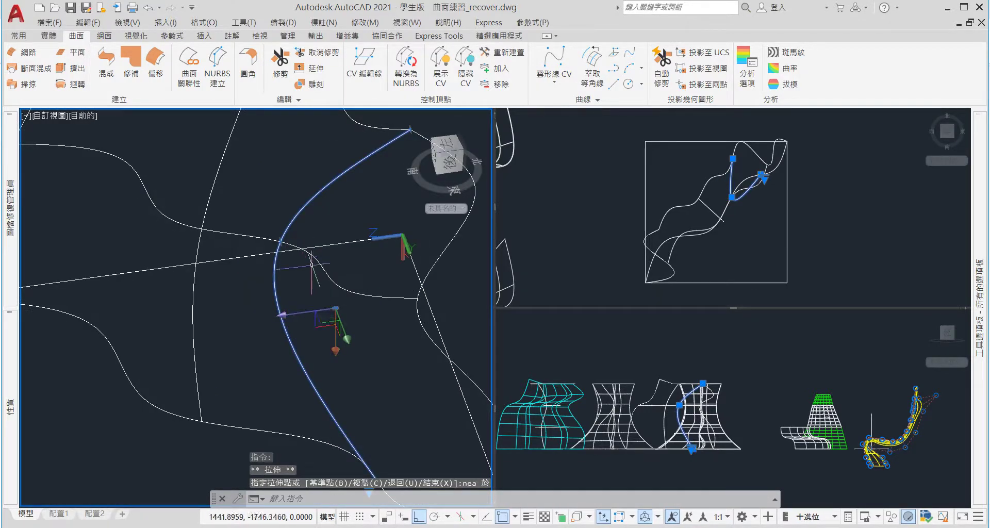
key(Escape)
Review the reshaped cross spline from a new angle and reselect it
mouse_move(312, 265)
shift+middle_down()
mouse_move(371, 239)
mouse_move(309, 239)
shift+middle_up()
click(309, 239)
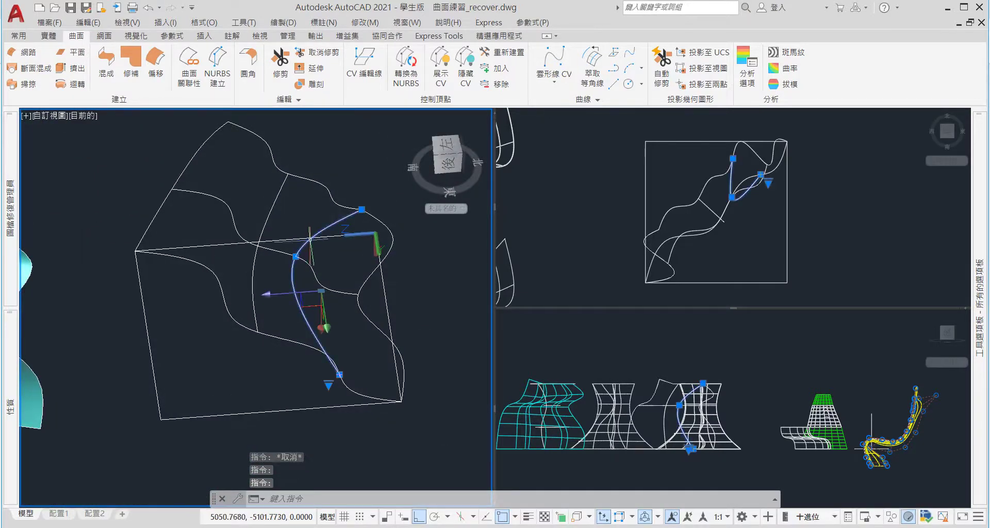
scroll(307, 255, up, 3)
click(282, 257)
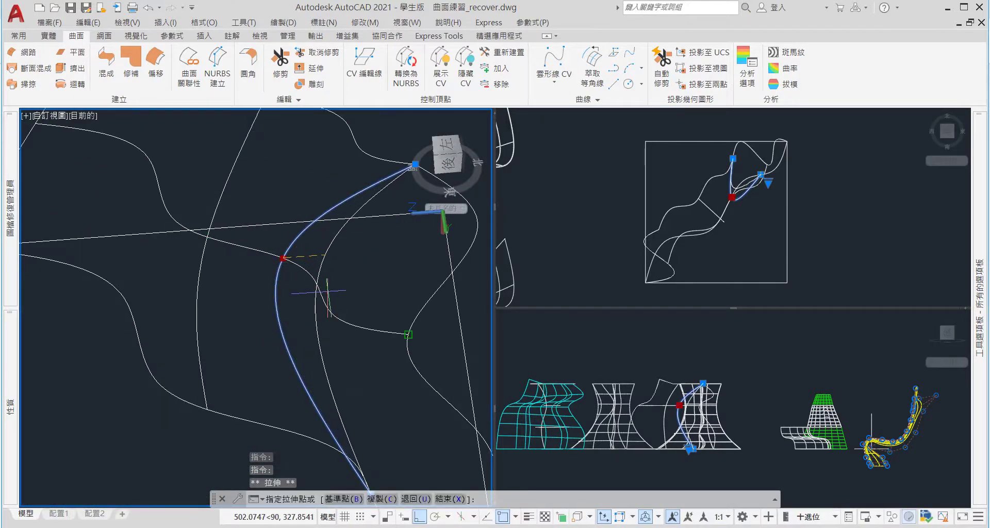
text(nea)
key(Escape)
key(Escape)
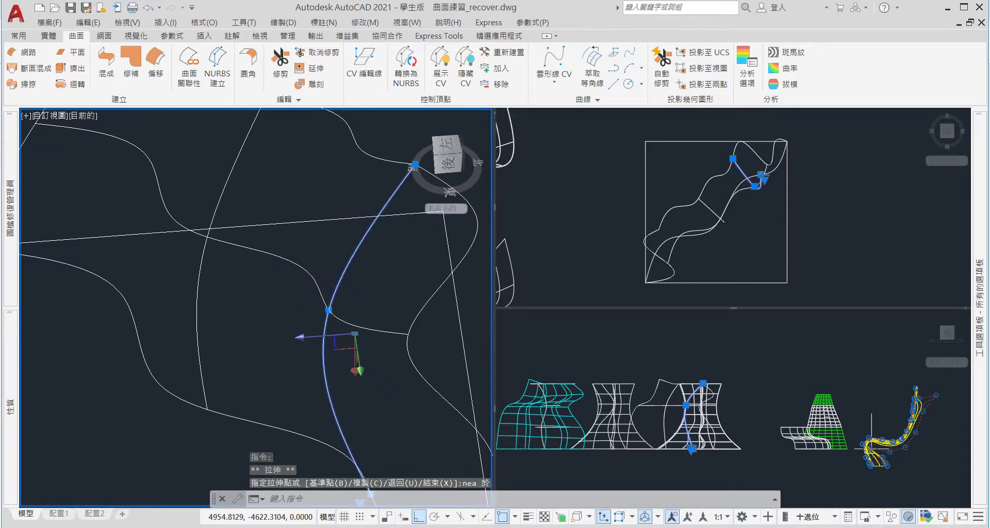
scroll(330, 295, down, 4)
mouse_move(333, 303)
middle_down()
mouse_move(321, 281)
mouse_move(328, 290)
middle_up()
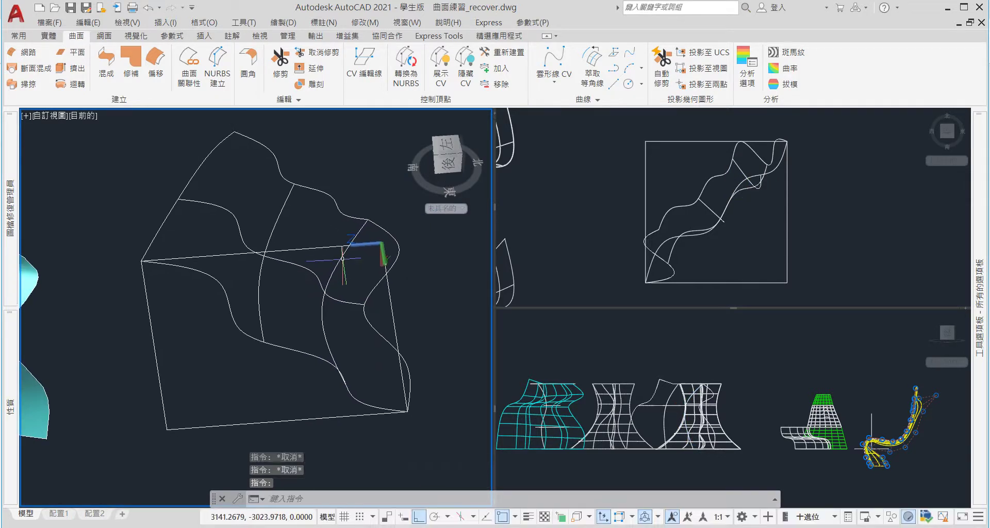
click(346, 259)
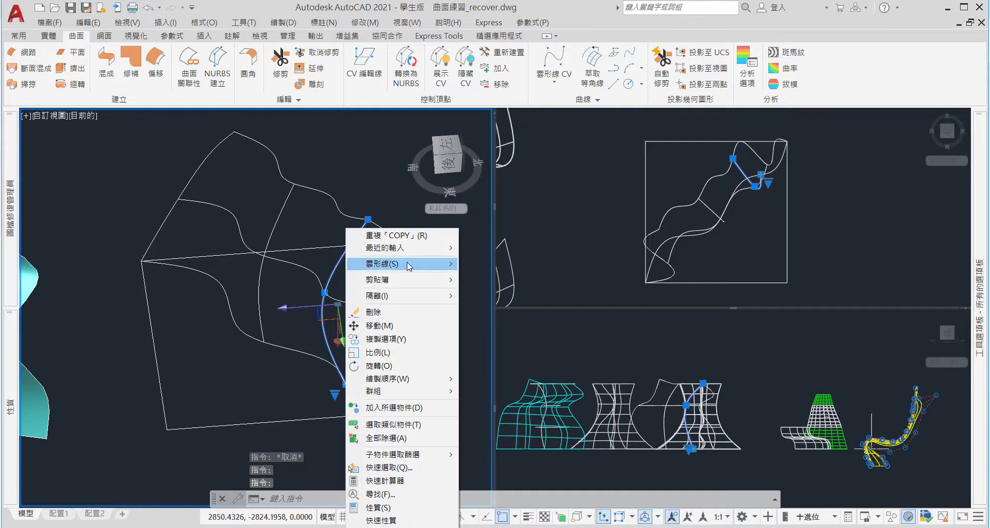
mouse_move(401, 264)
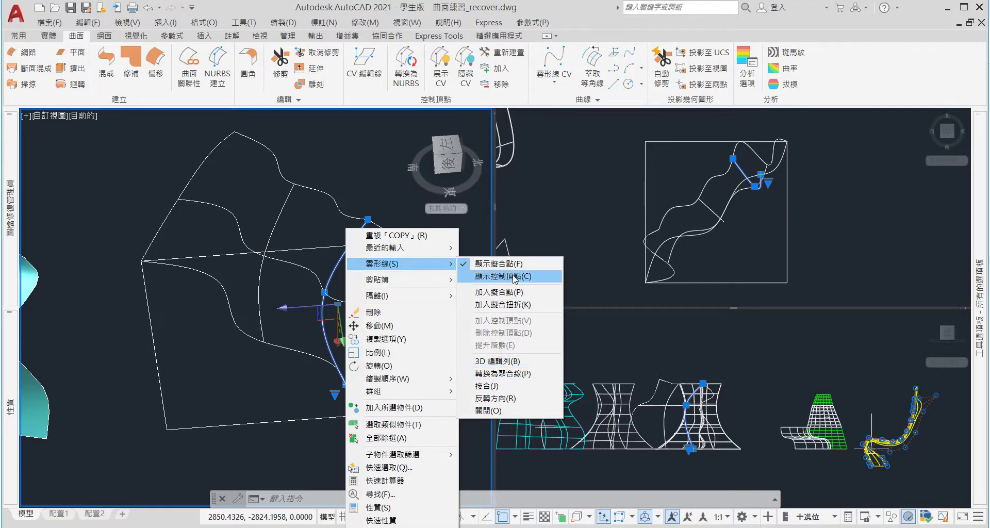
click(498, 292)
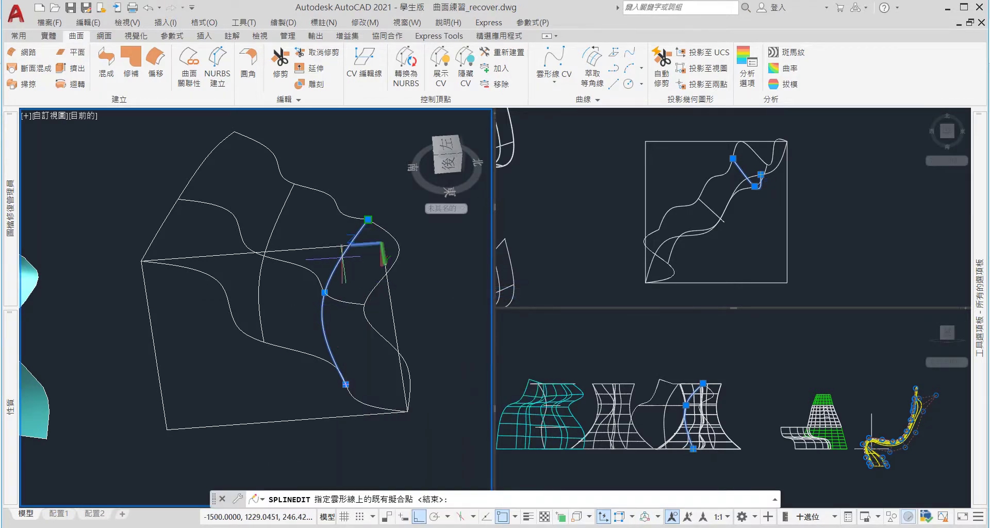
click(322, 311)
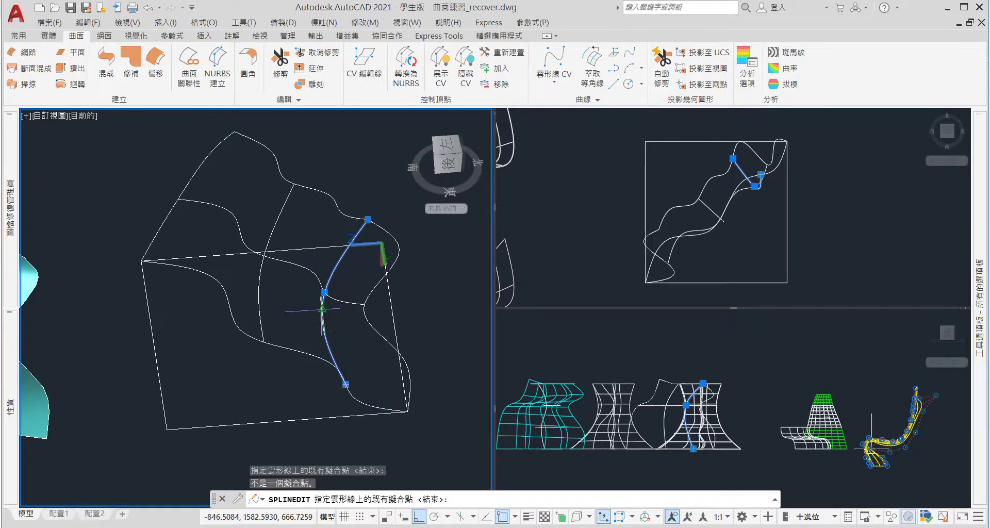
key(Return)
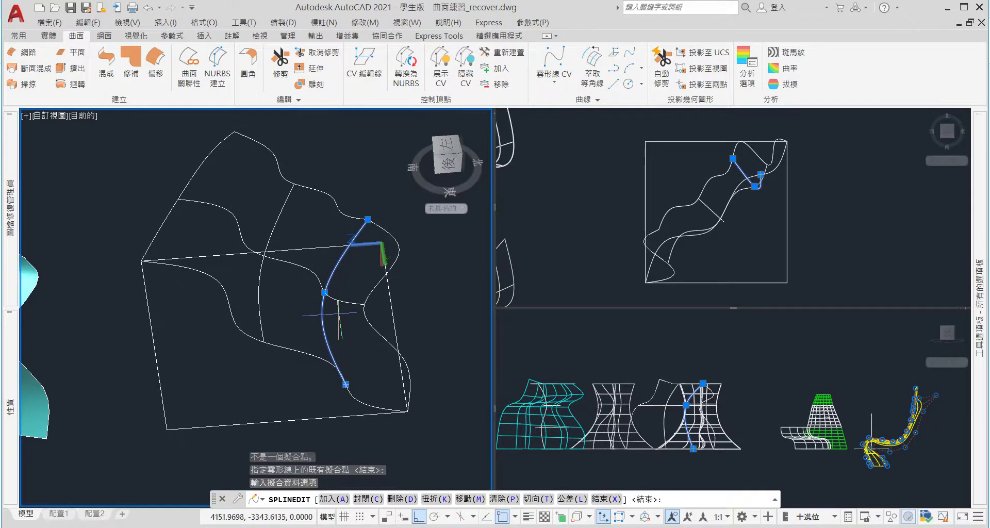
key(Escape)
mouse_move(338, 313)
shift+middle_down()
mouse_move(385, 281)
mouse_move(361, 248)
shift+middle_up()
click(360, 245)
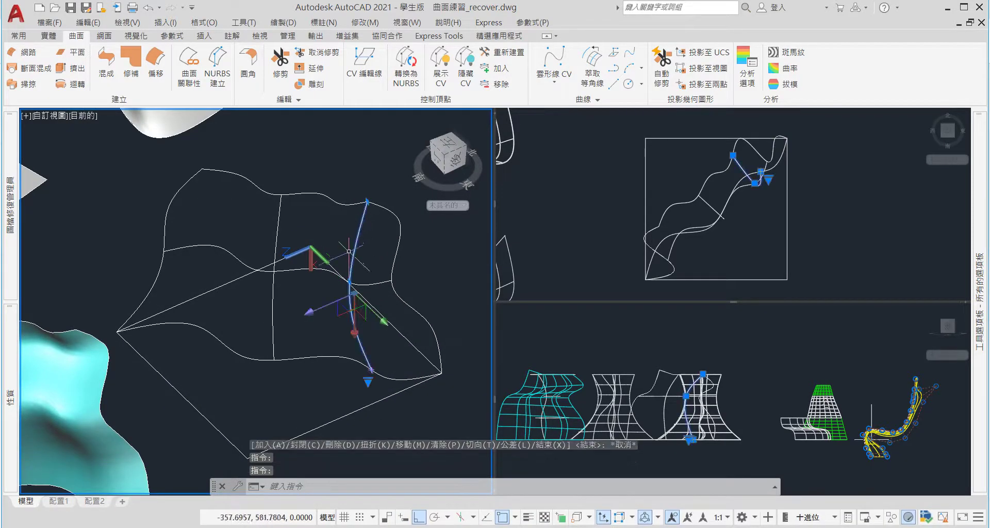
key(Escape)
shift+middle_drag(359, 290, 310, 264)
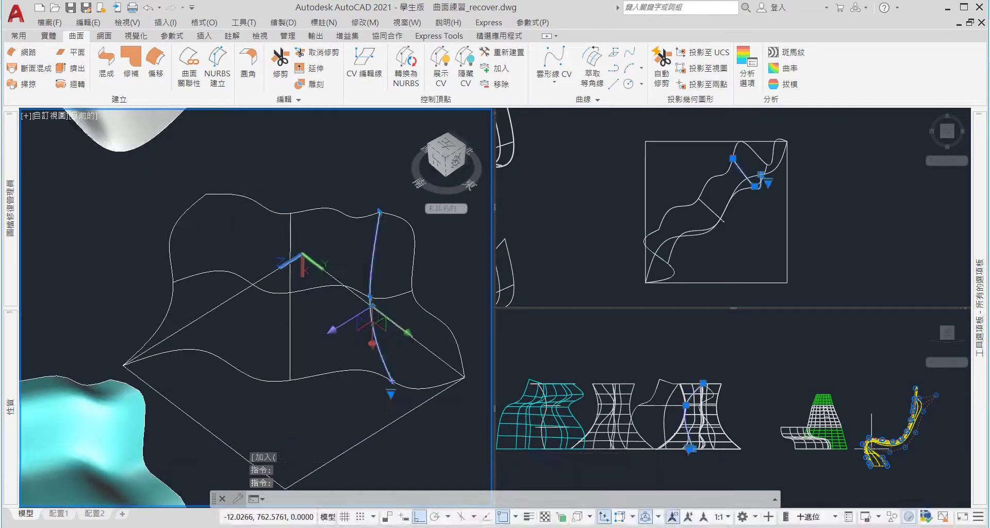
click(291, 238)
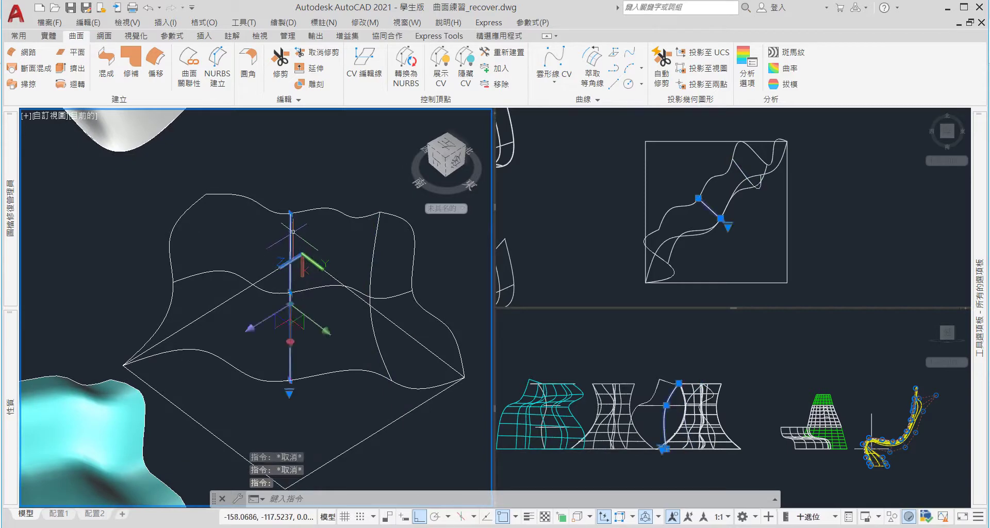
key(Escape)
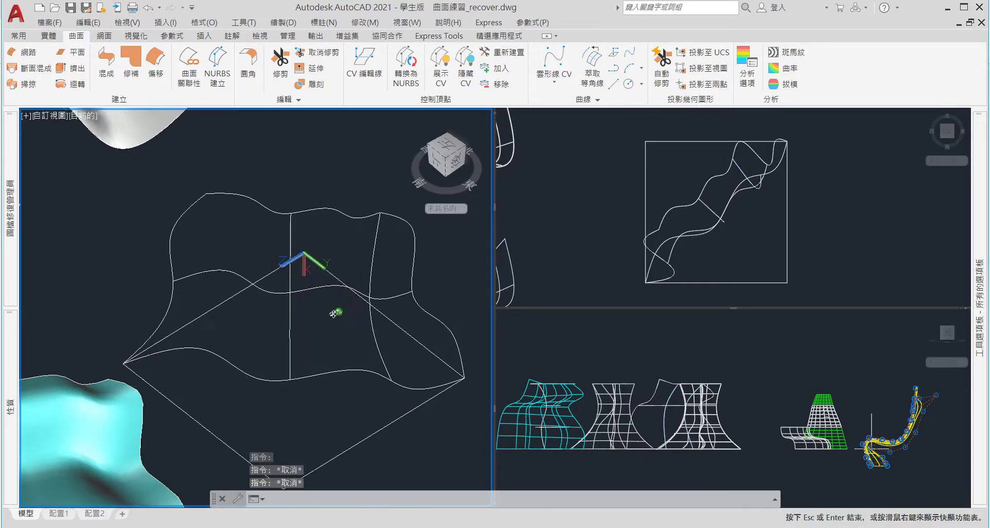
shift+middle_drag(353, 283, 268, 279)
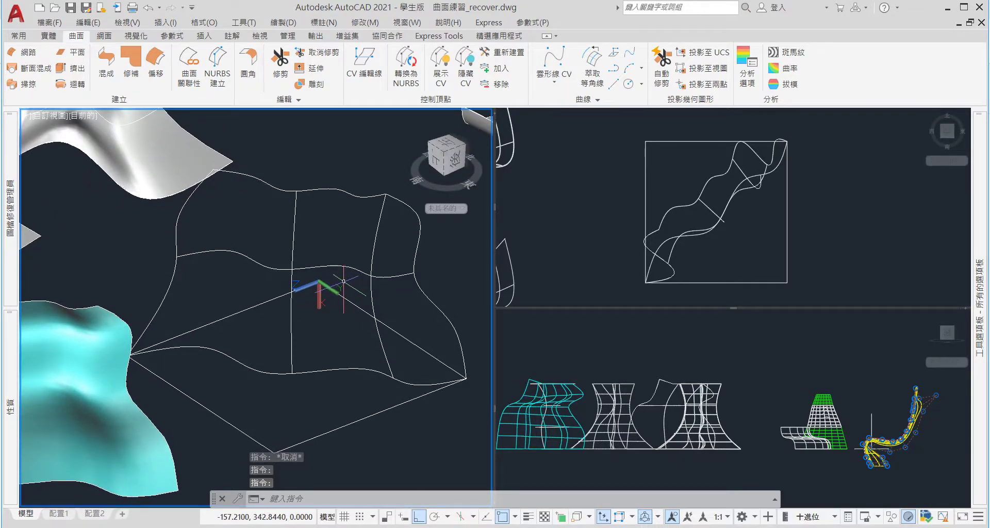
Start a new spline with a nearest snap on the lower edge curve, adding points upward
shift+middle_drag(332, 281, 309, 304)
scroll(310, 304, down, 3)
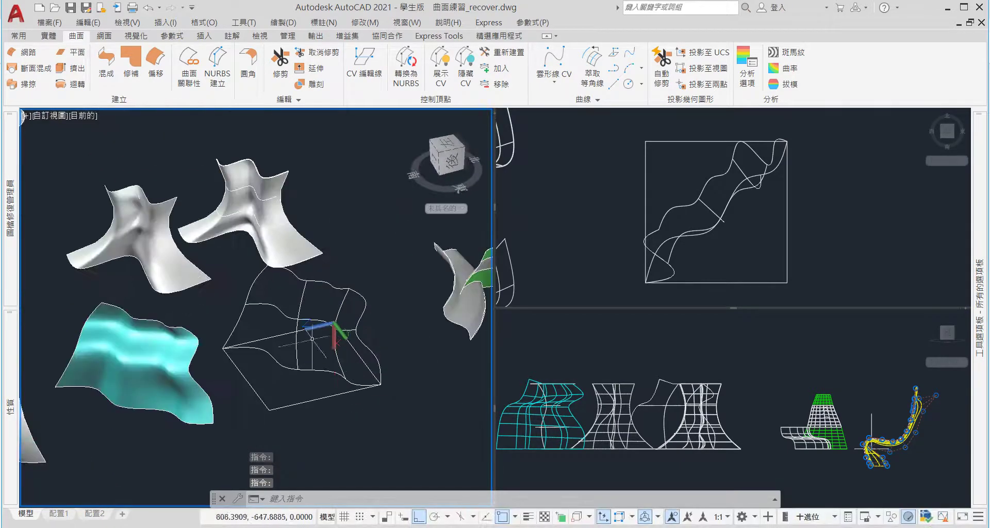
scroll(287, 309, up, 5)
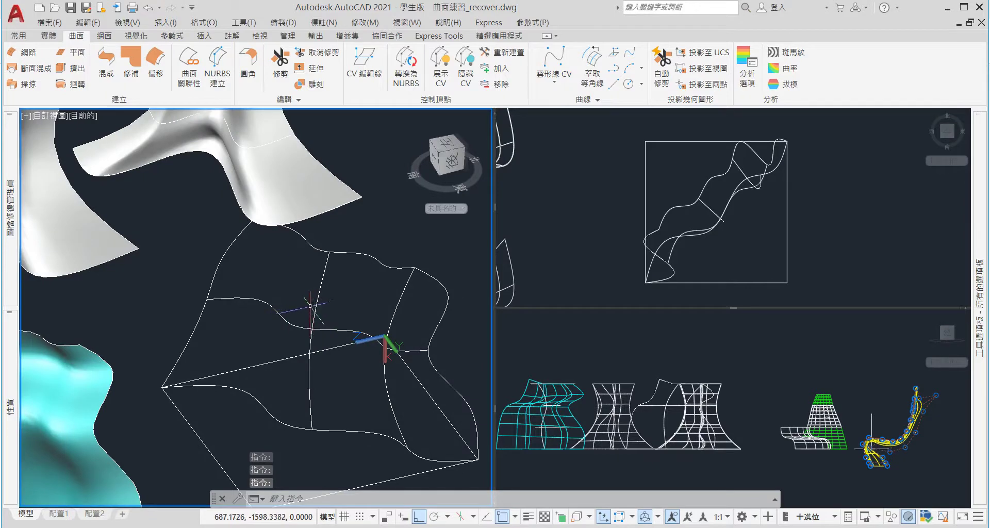
text(spl)
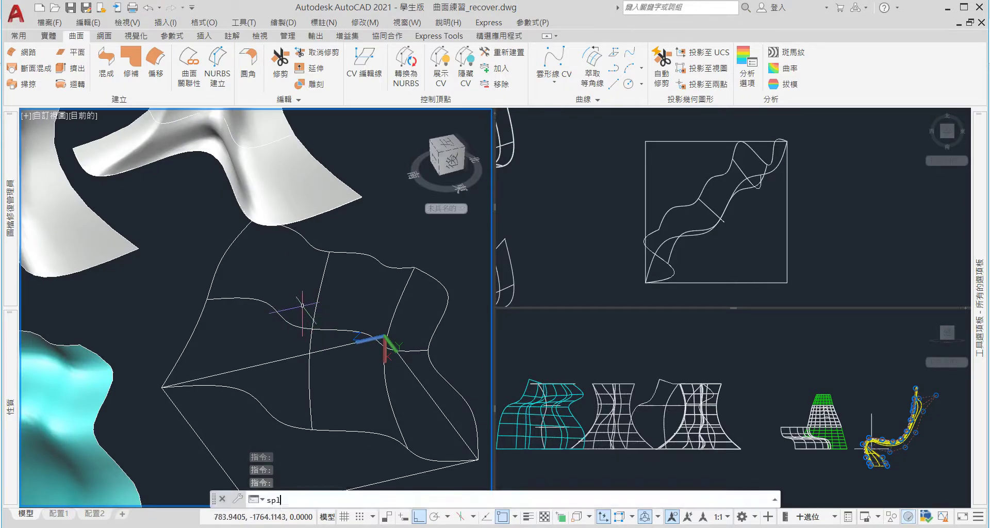
key(Return)
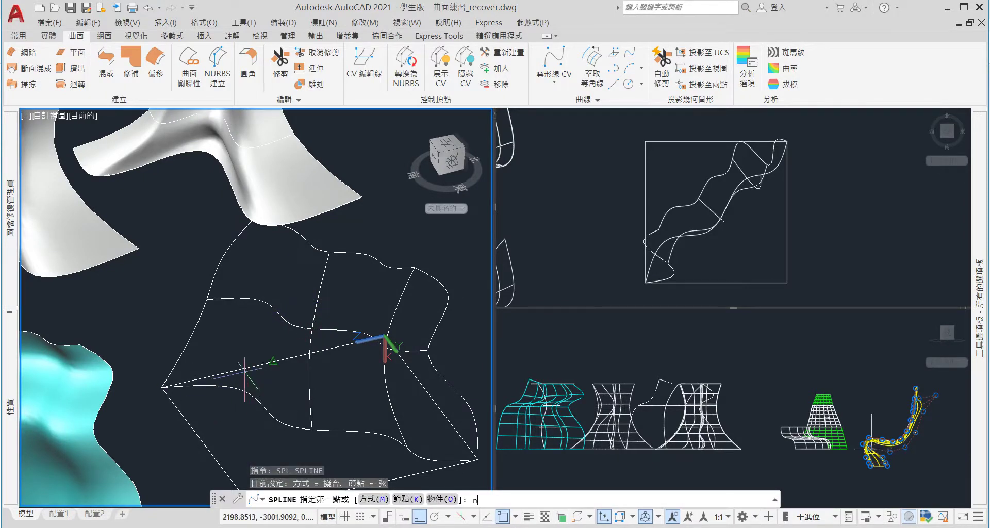
text(ea 於)
key(Return)
click(243, 361)
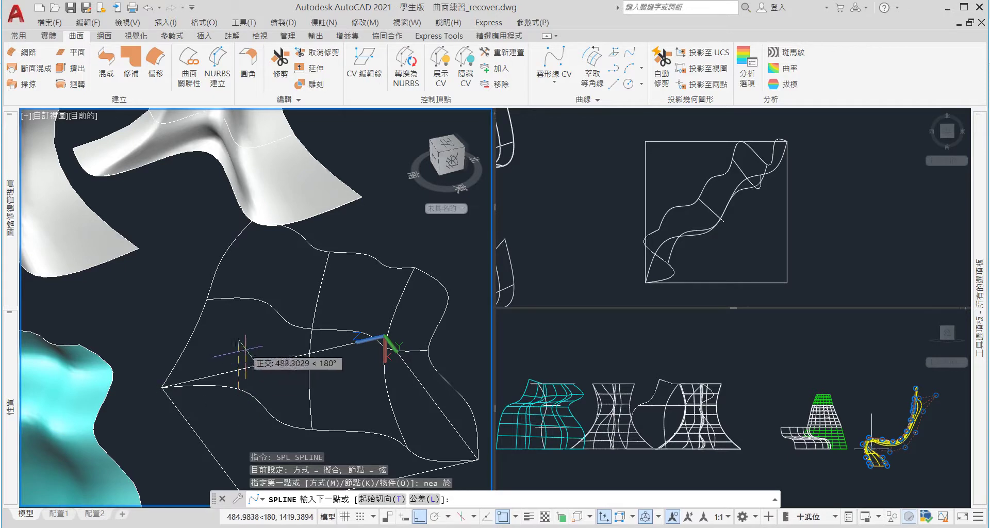
click(233, 358)
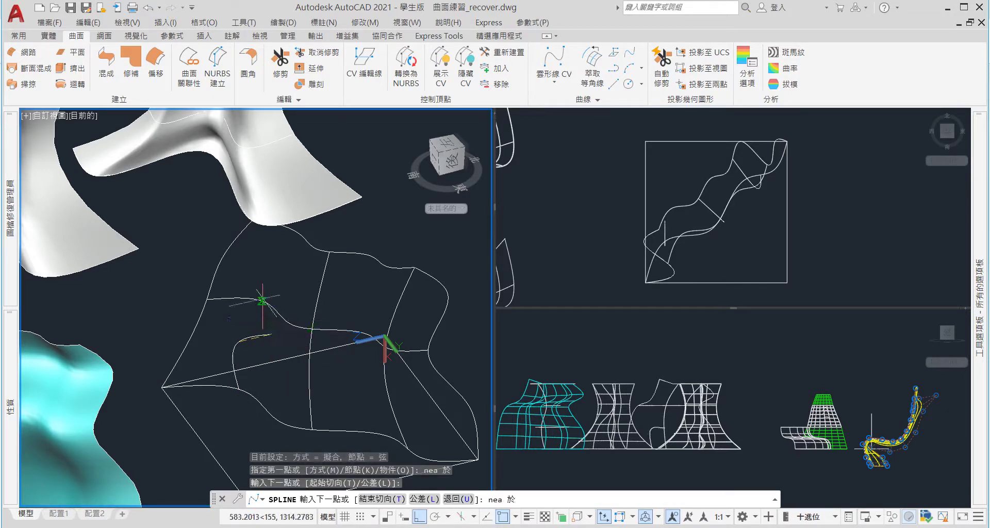
click(263, 299)
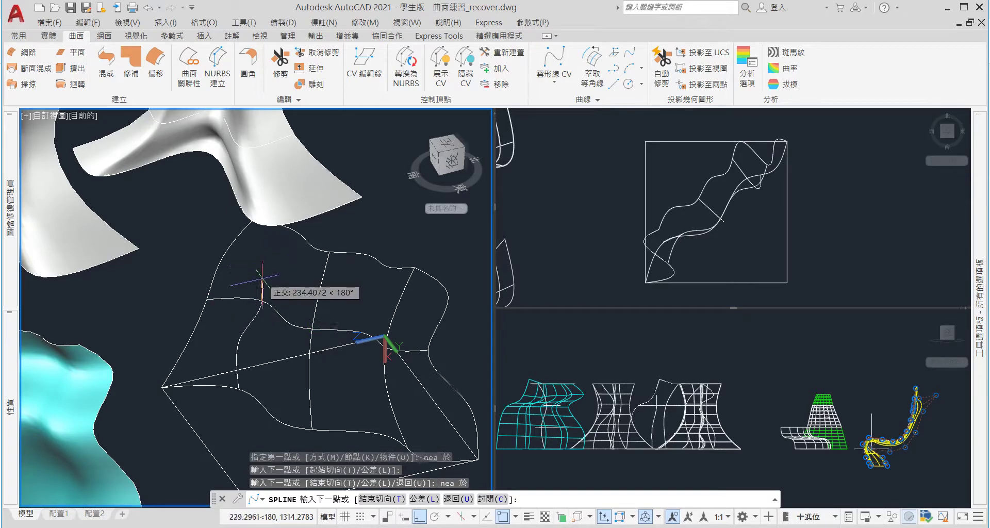
End the spline on the upper edge with a nearest snap, then orbit and select it
scroll(268, 258, up, 1)
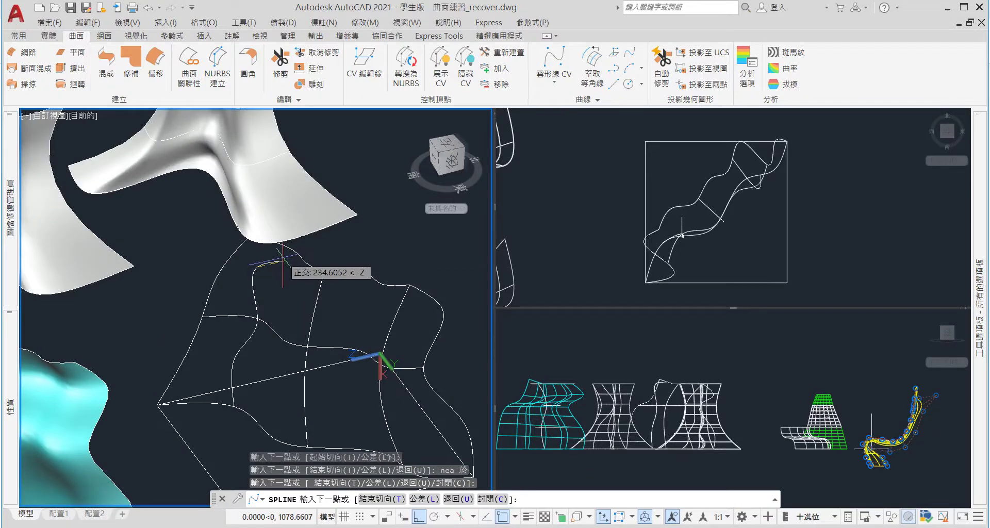
text(nea)
key(Return)
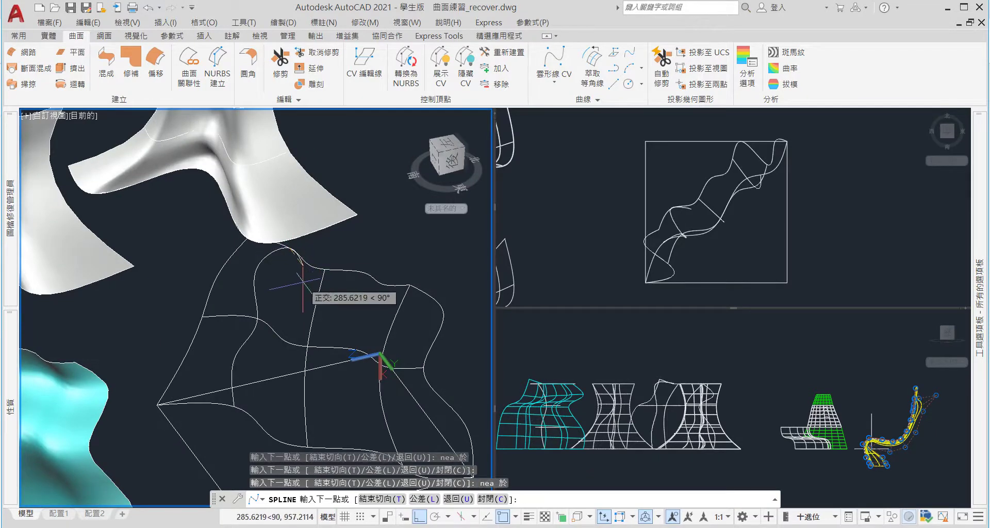
click(308, 272)
key(Return)
key(Return)
key(Escape)
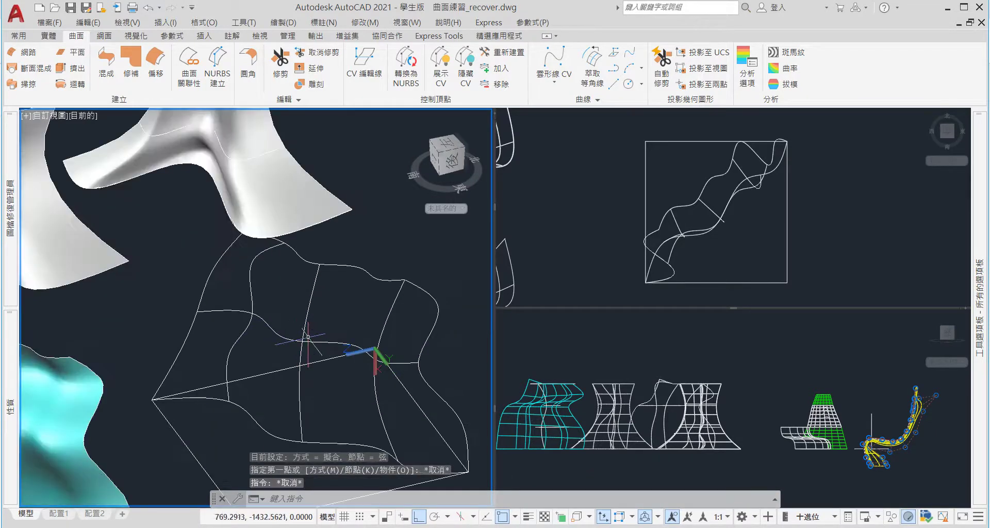
mouse_move(310, 315)
shift+middle_down()
mouse_move(346, 349)
mouse_move(252, 269)
shift+middle_up()
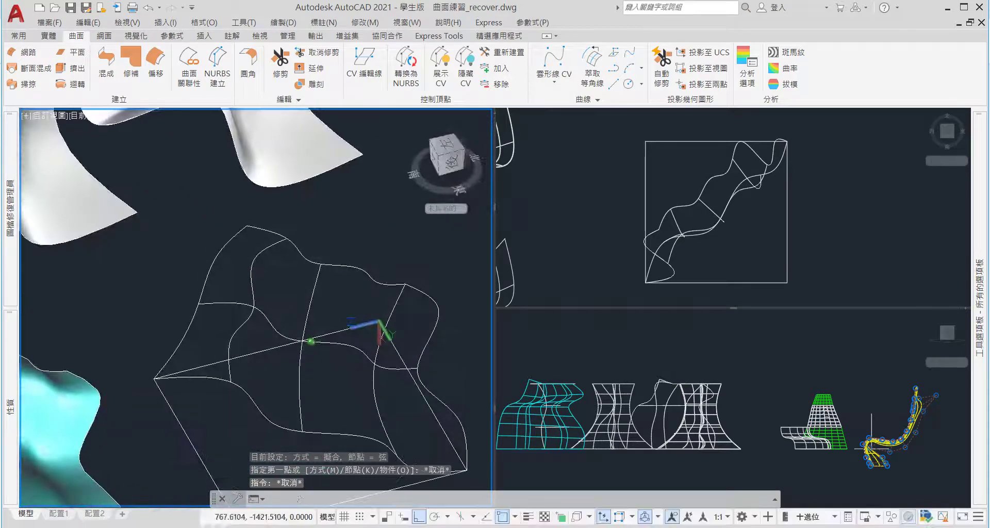
click(252, 270)
Drag a grip point of the cross spline to a new position, changing its bend
click(312, 297)
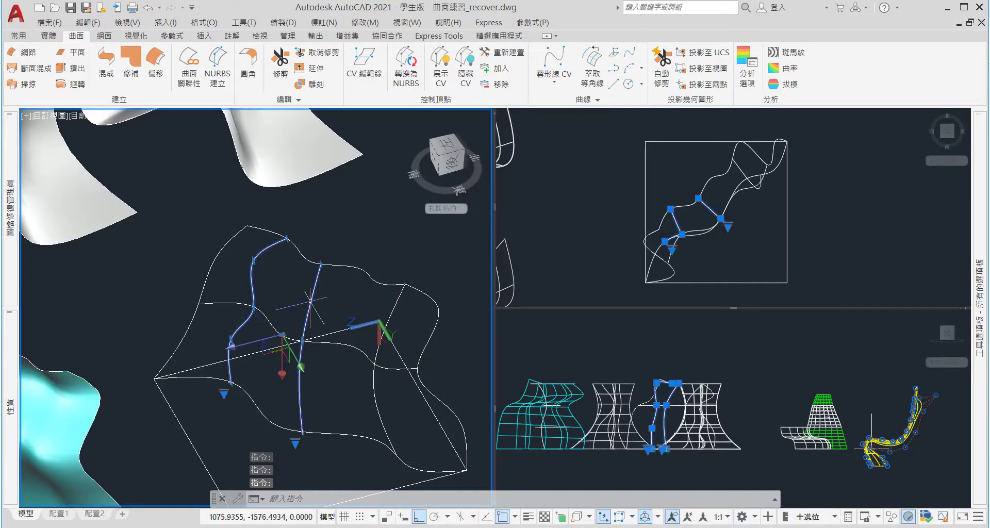
scroll(246, 265, up, 3)
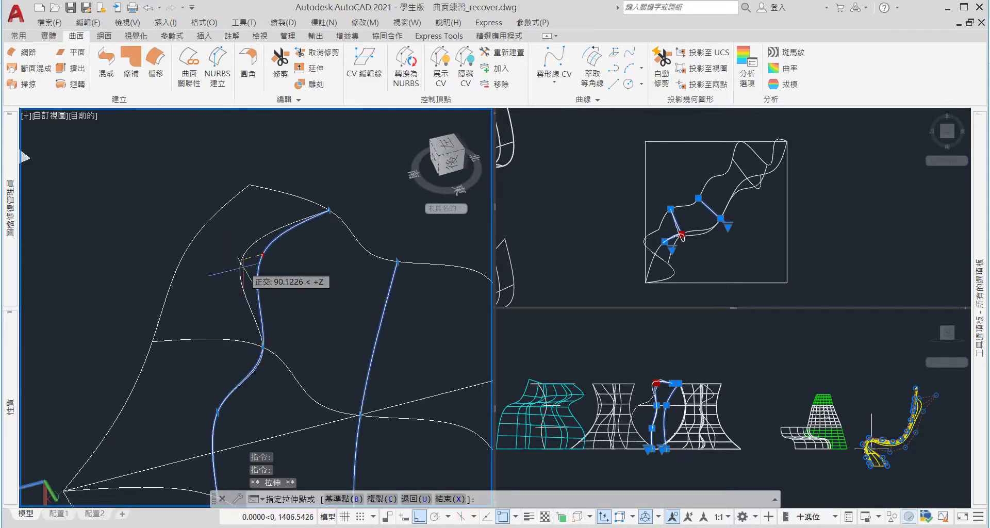
click(237, 266)
key(Escape)
scroll(237, 266, down, 3)
mouse_move(237, 266)
shift+middle_down()
mouse_move(329, 283)
mouse_move(236, 318)
shift+middle_up()
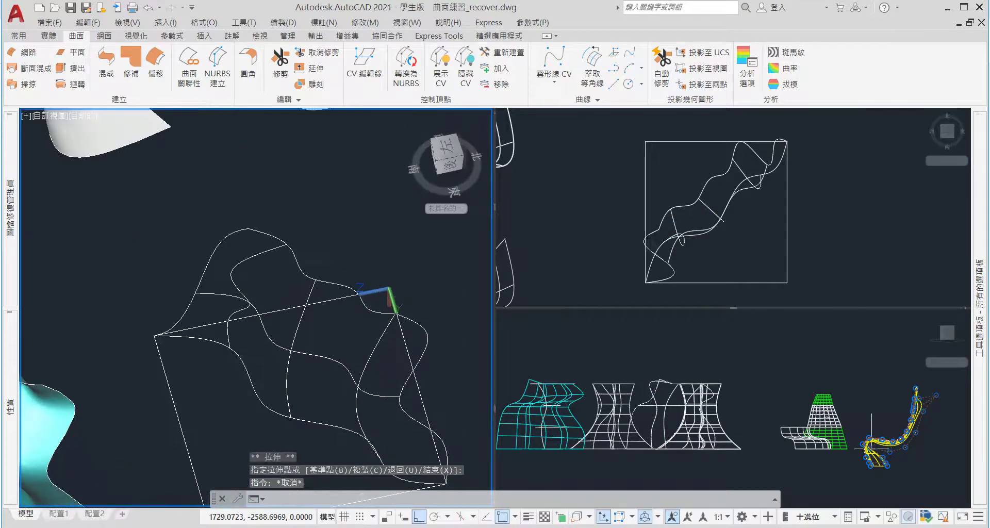
click(223, 309)
click(217, 313)
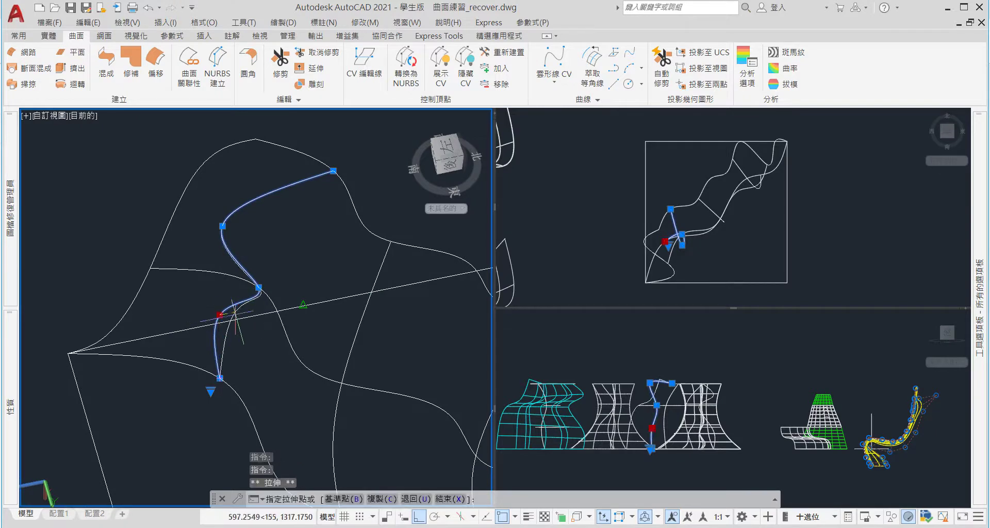
scroll(234, 309, up, 2)
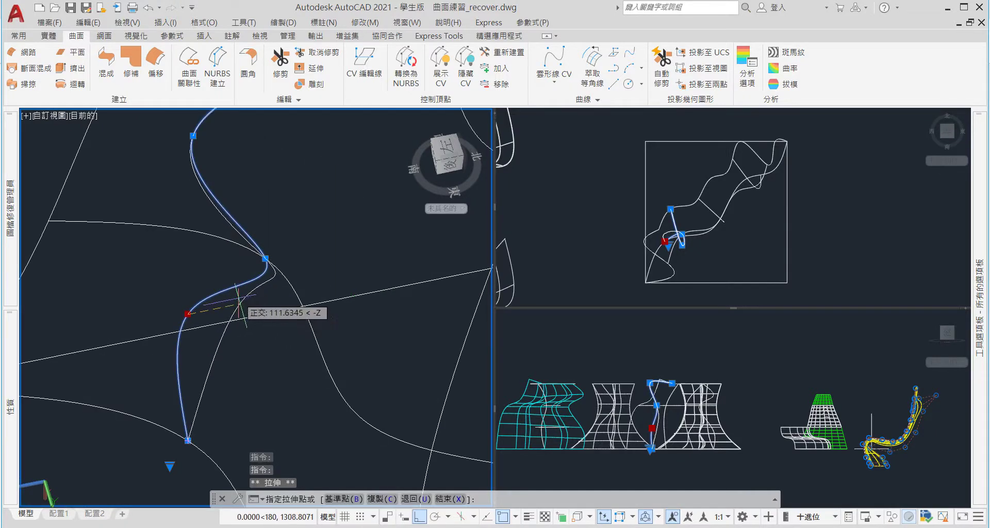
click(244, 301)
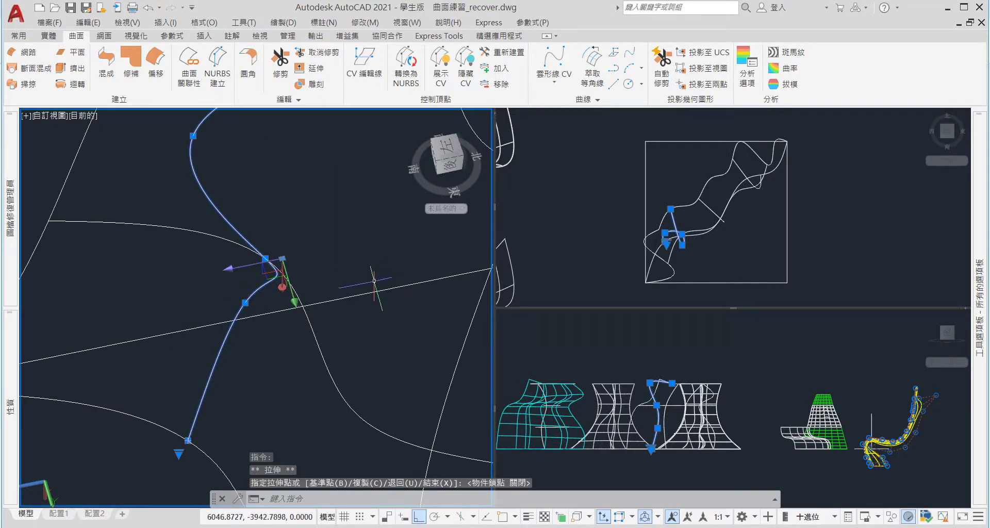
key(Escape)
Review the shaded surfaces from new angles in the 3D view without further changes
click(678, 242)
click(336, 325)
mouse_move(336, 325)
shift+middle_down()
mouse_move(380, 303)
mouse_move(478, 311)
mouse_move(330, 323)
shift+middle_up()
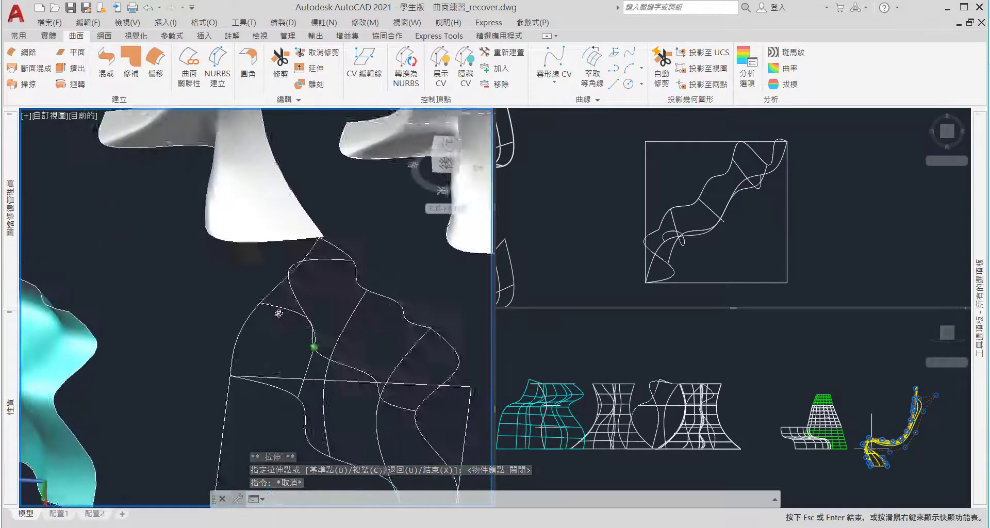
scroll(277, 459, up, 5)
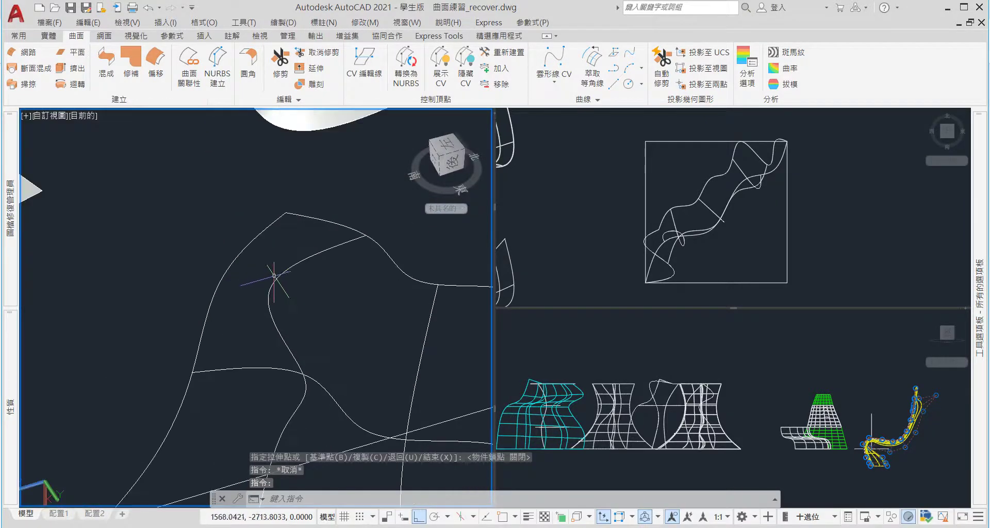
click(266, 399)
scroll(262, 351, up, 3)
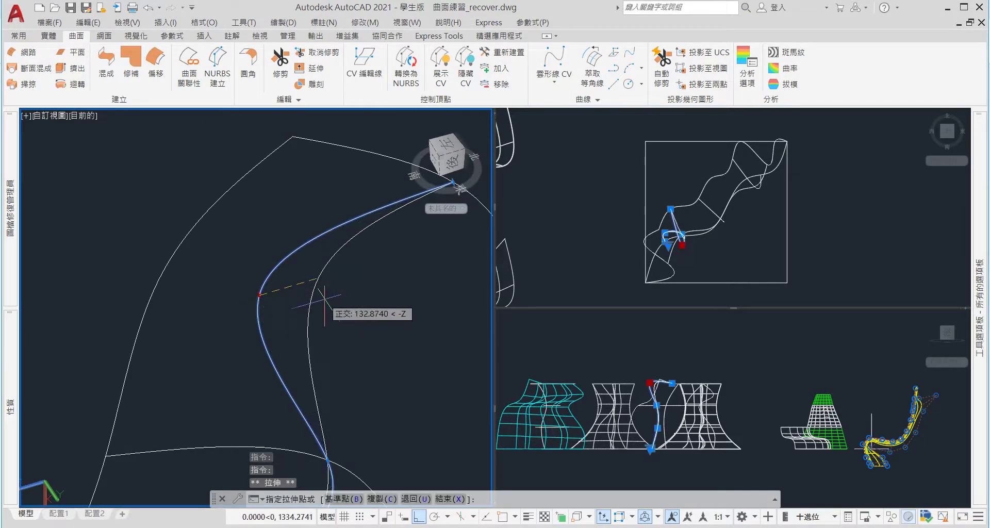
click(259, 294)
scroll(245, 274, down, 5)
key(Escape)
key(Escape)
mouse_move(245, 275)
shift+middle_down()
mouse_move(254, 239)
mouse_move(388, 350)
mouse_move(267, 294)
shift+middle_up()
scroll(266, 294, down, 3)
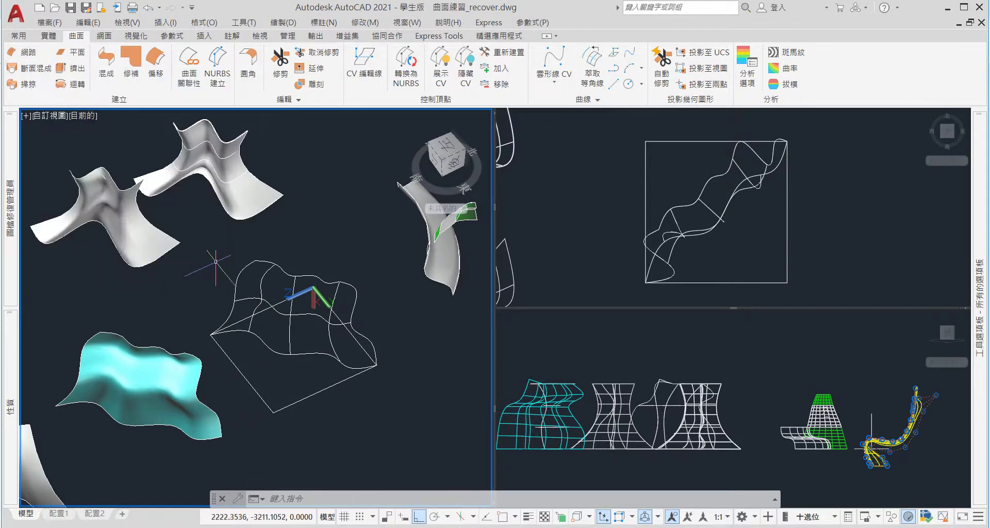
Orbit the left viewport closer, then select the top edge, middle cross and bottom edge curves
shift+middle_drag(354, 318, 344, 305)
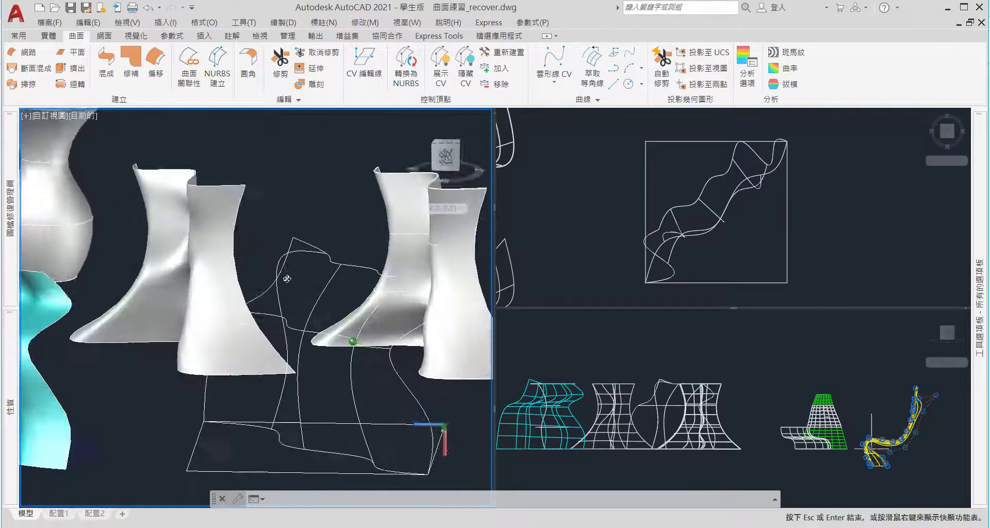
scroll(344, 305, down, 1)
scroll(345, 305, down, 3)
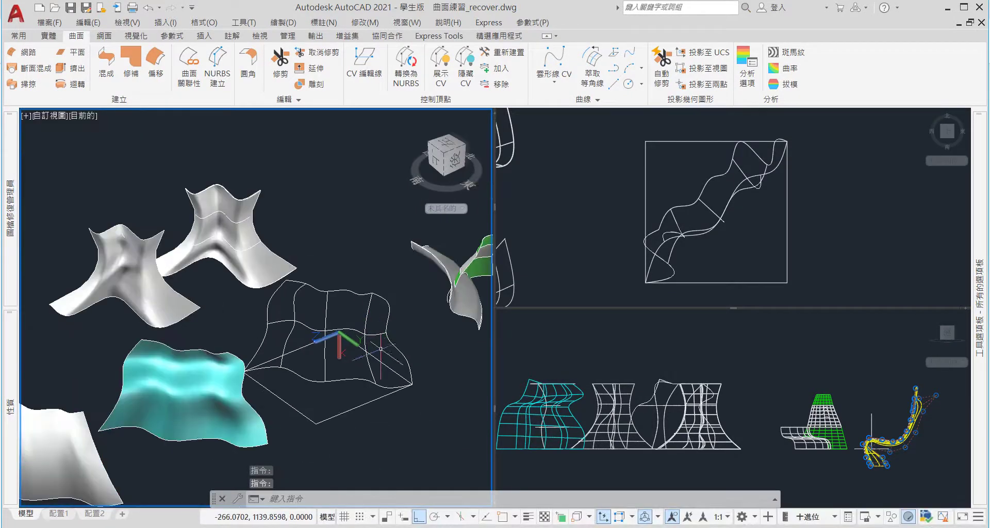
shift+middle_drag(381, 349, 219, 279)
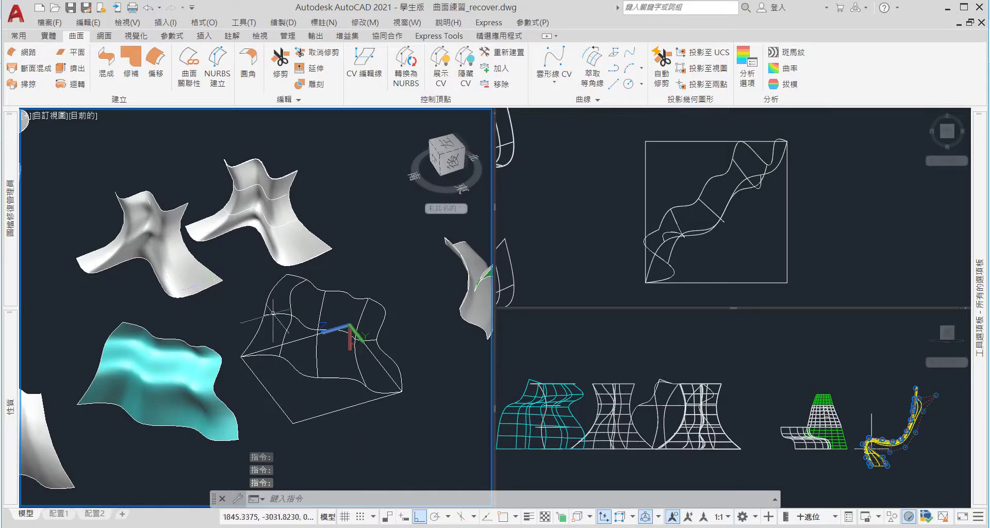
scroll(272, 313, up, 3)
scroll(363, 313, down, 3)
scroll(368, 316, up, 3)
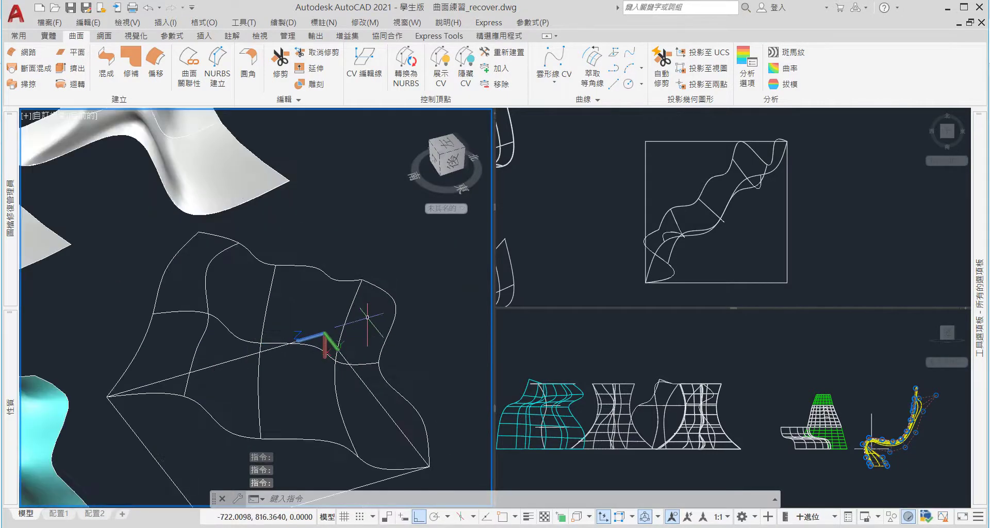
click(334, 278)
click(261, 337)
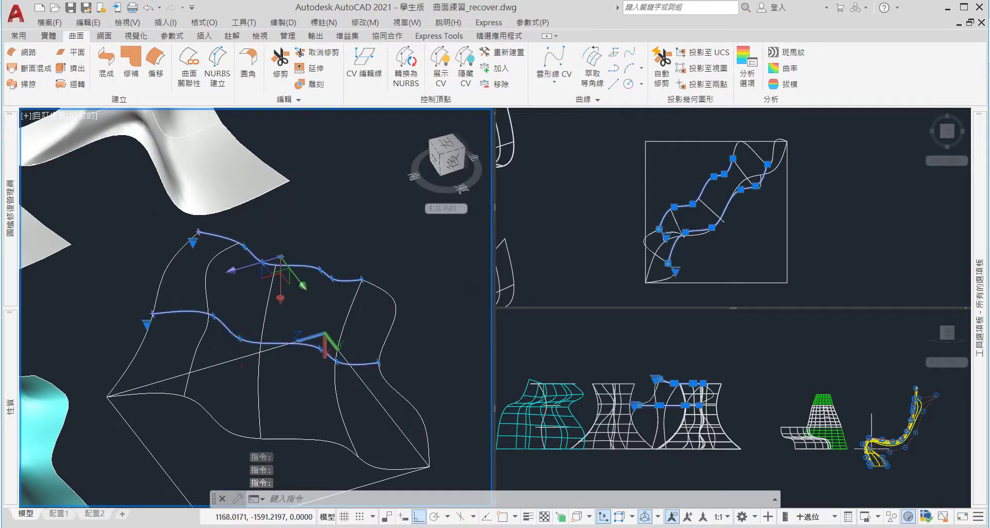
click(223, 425)
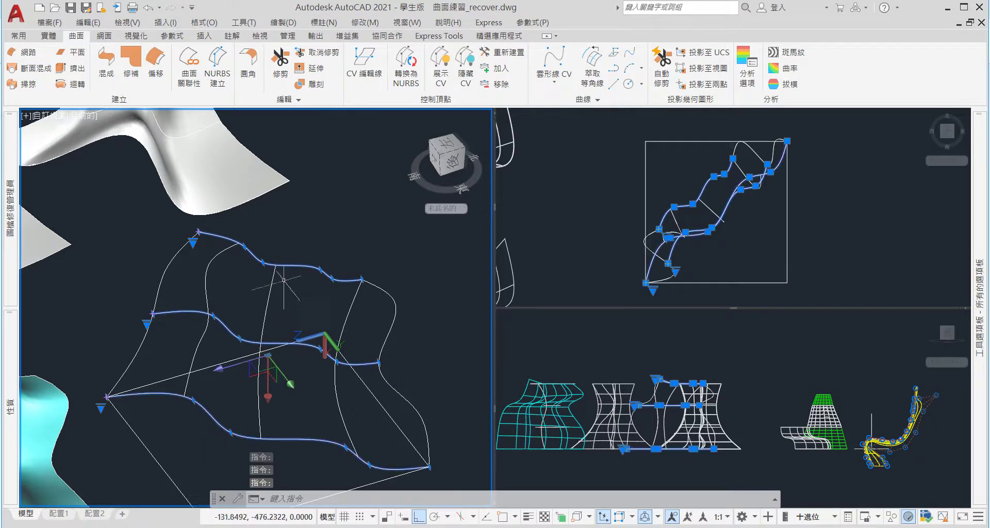
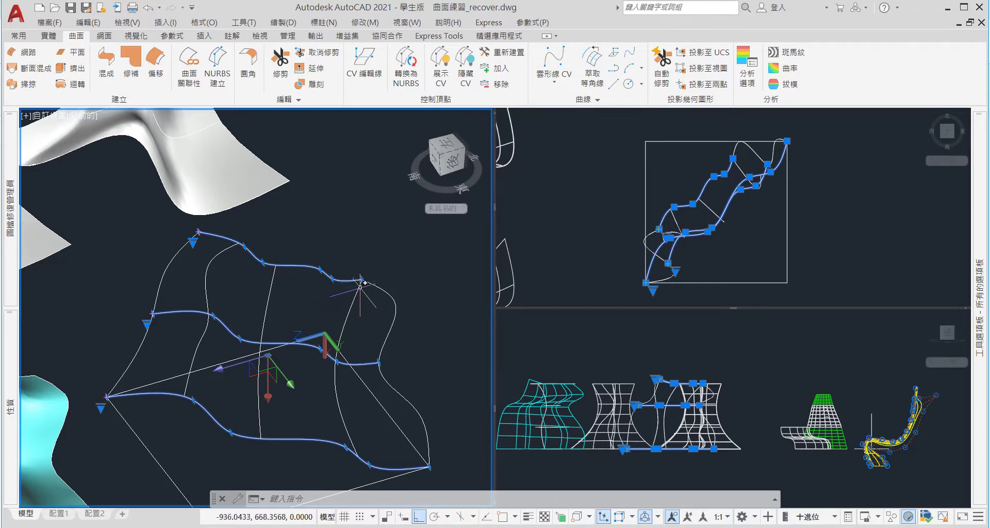
Orbit the model to view all the surfaces and save the drawing
key(Escape)
key(Escape)
scroll(364, 288, down, 3)
shift+middle_drag(372, 319, 423, 340)
scroll(396, 344, up, 1)
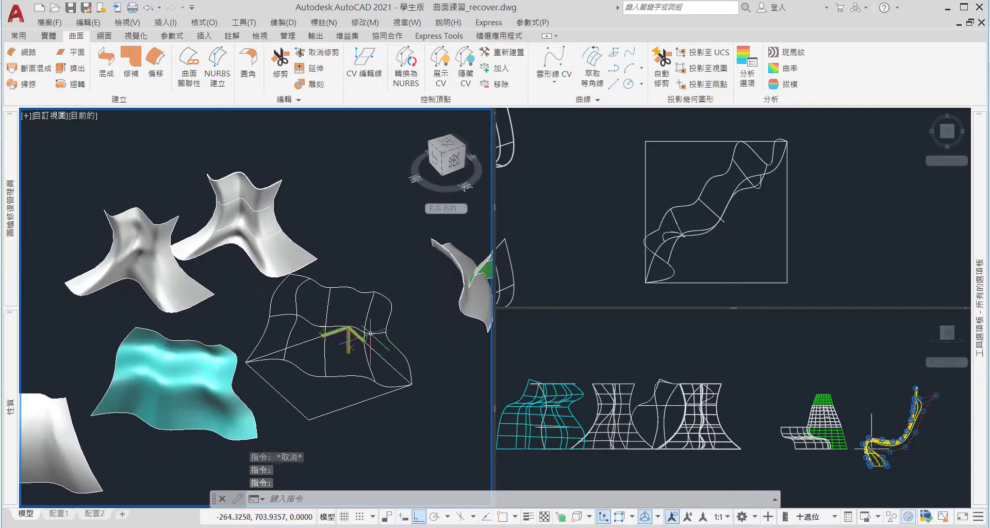
scroll(382, 318, up, 2)
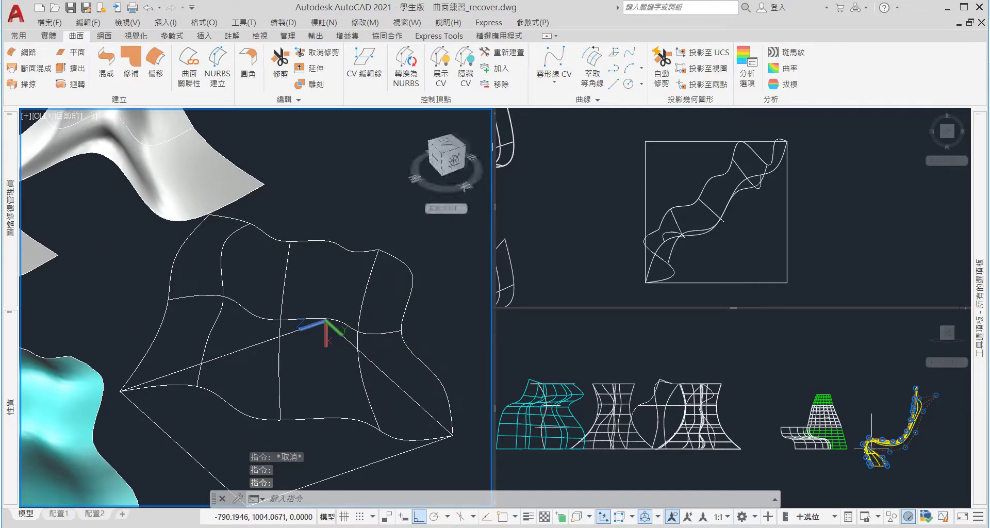
key(ctrl+s)
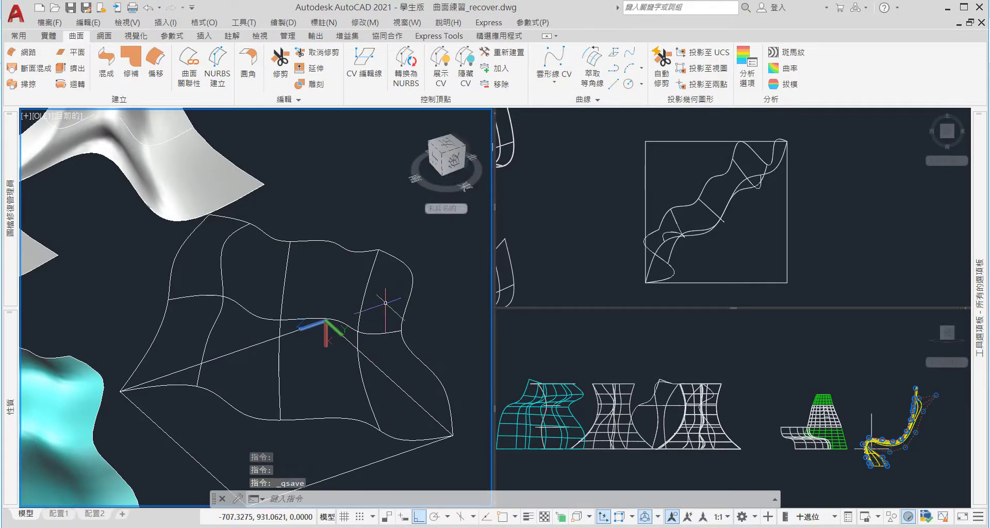
shift+middle_drag(385, 303, 385, 307)
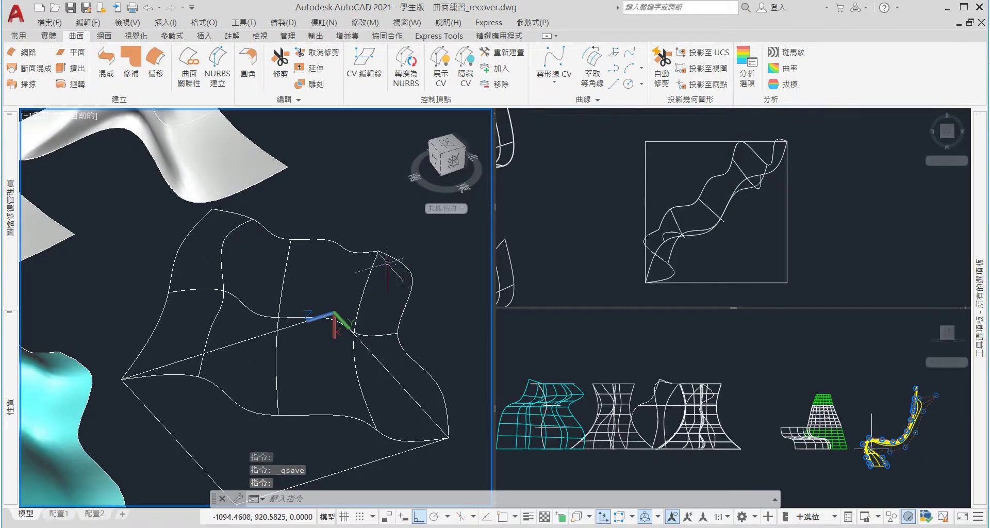
Try moving a fit point on the top edge curve, then cancel the edit
click(309, 239)
click(688, 363)
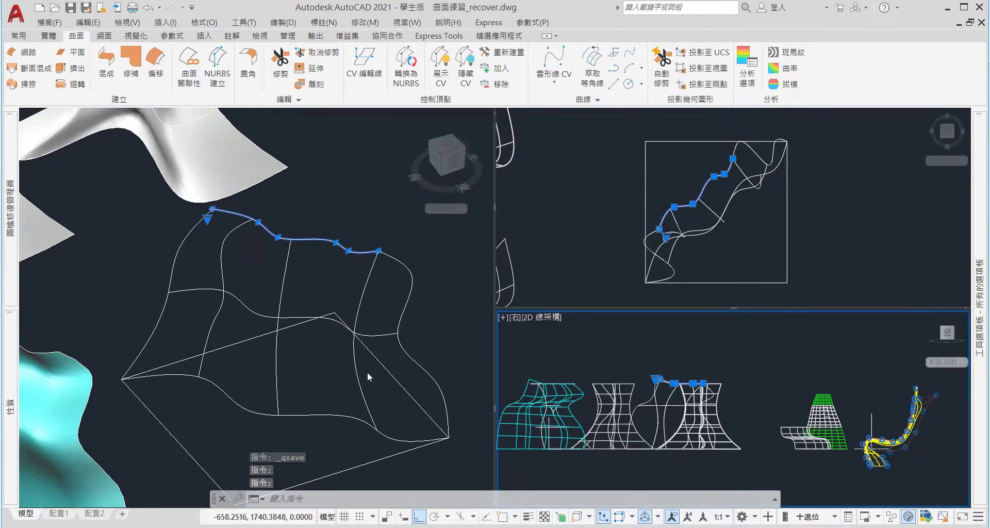
click(333, 238)
scroll(335, 240, up, 3)
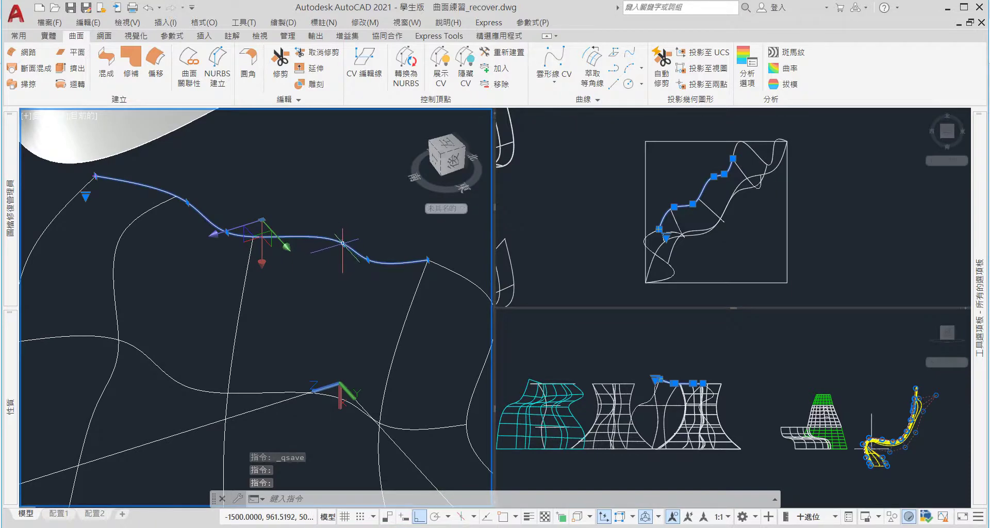
click(341, 240)
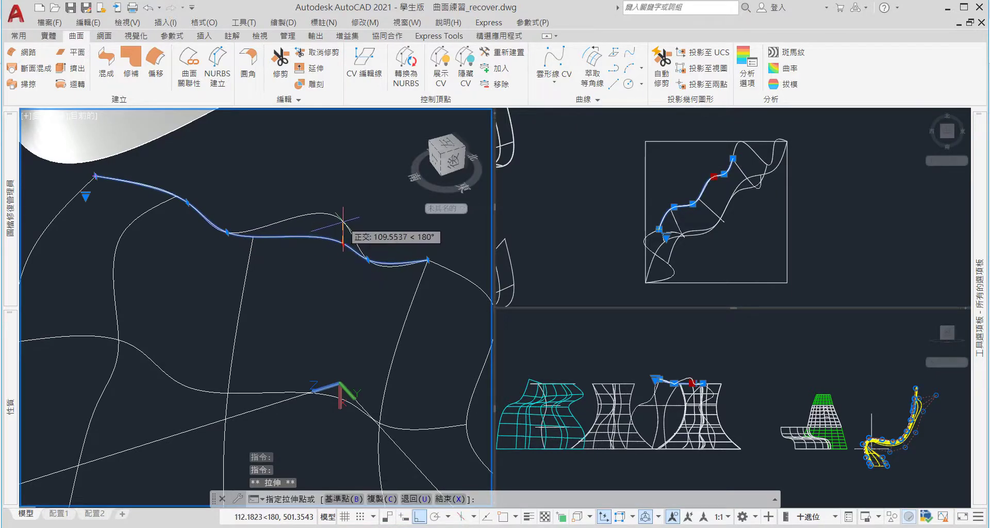
right_click(343, 237)
key(Escape)
scroll(330, 286, down, 5)
key(Escape)
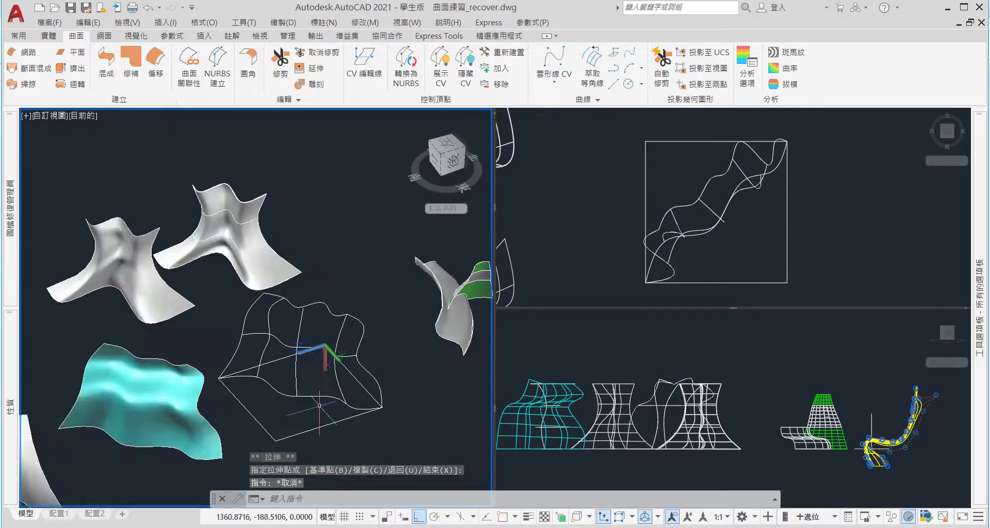
scroll(320, 404, up, 3)
Reshape the bottom edge curve by moving one of its fit points
click(320, 385)
click(360, 391)
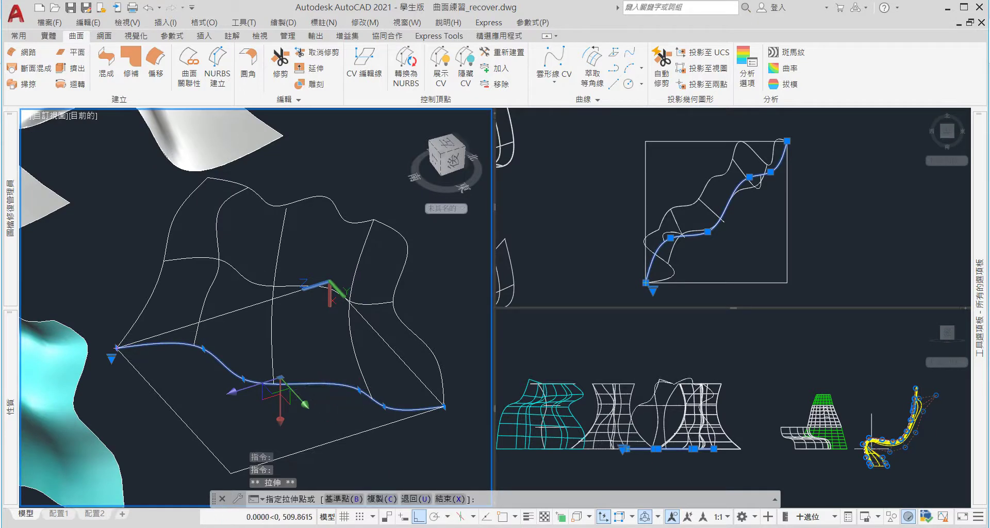
click(335, 397)
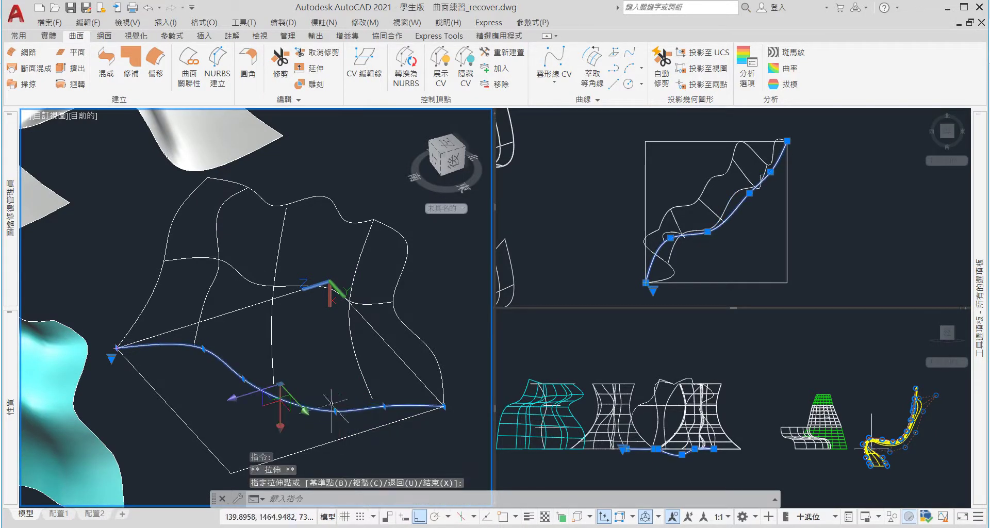
key(Escape)
Try moving the left and right vertical curves' end points with object snap, then cancel
click(273, 352)
click(275, 388)
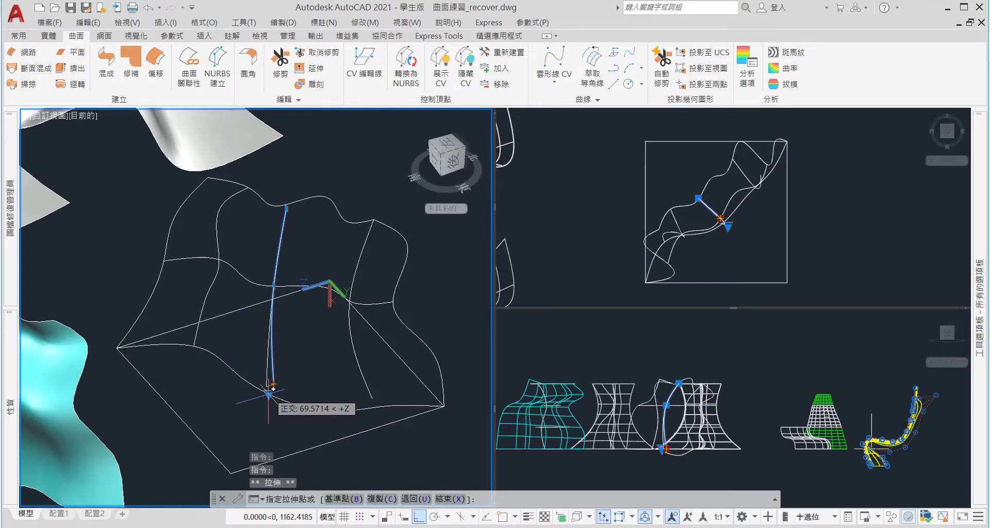
key(F3)
key(Escape)
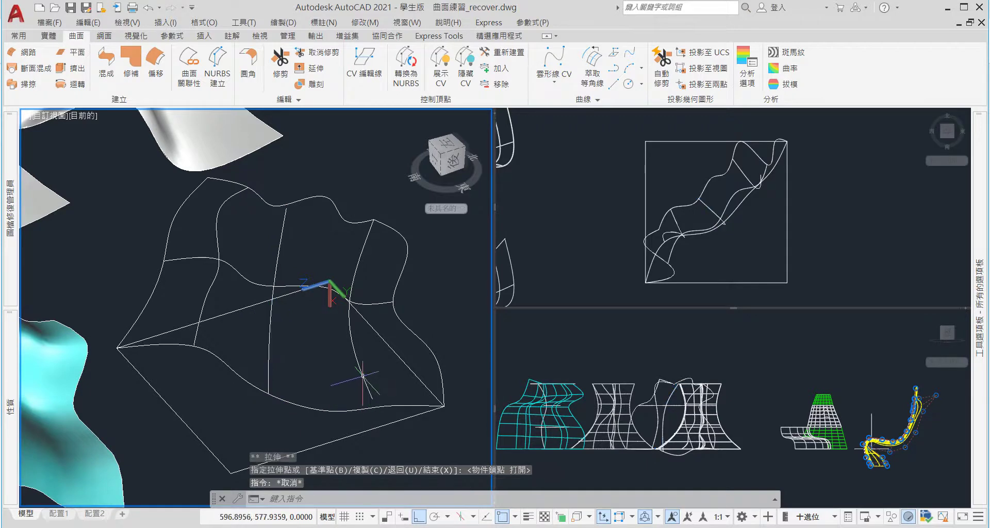
click(367, 382)
click(372, 400)
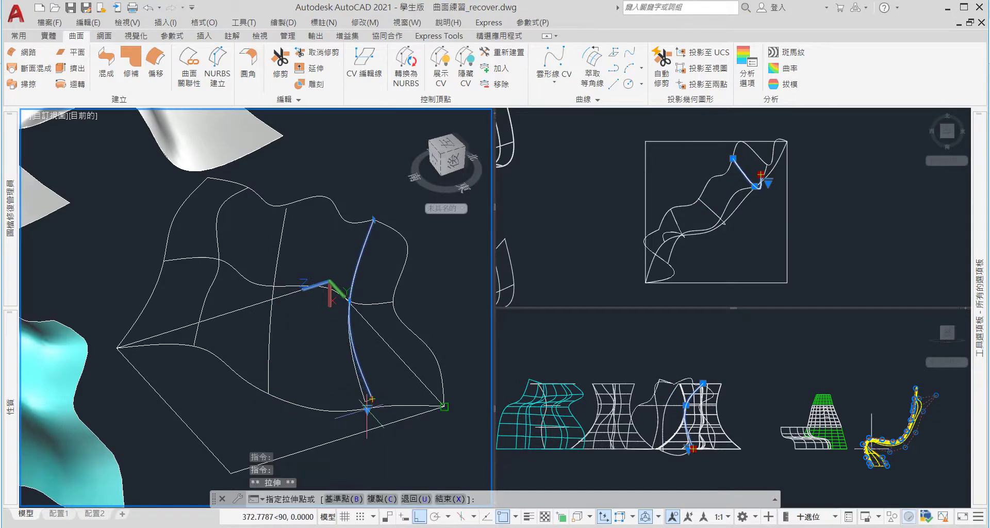
text(nea)
key(Return)
key(Escape)
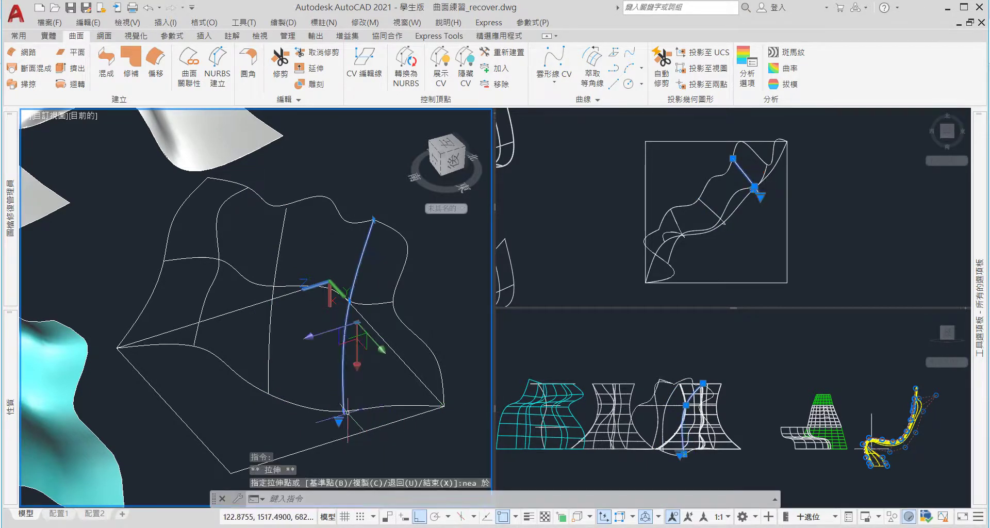
key(Escape)
Check the straight line near the curve peak, then orbit to face the surface front-on
scroll(361, 363, up, 2)
scroll(356, 355, up, 3)
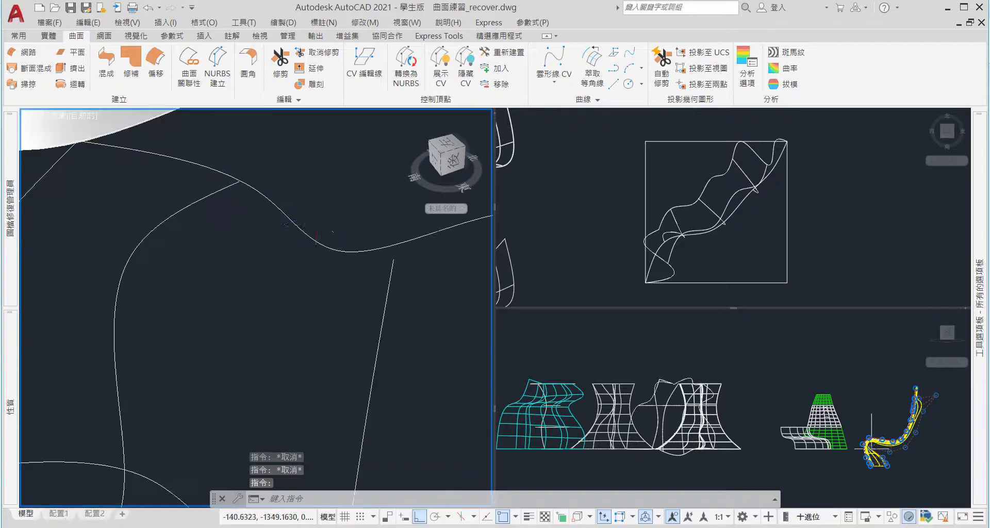
click(386, 300)
click(395, 256)
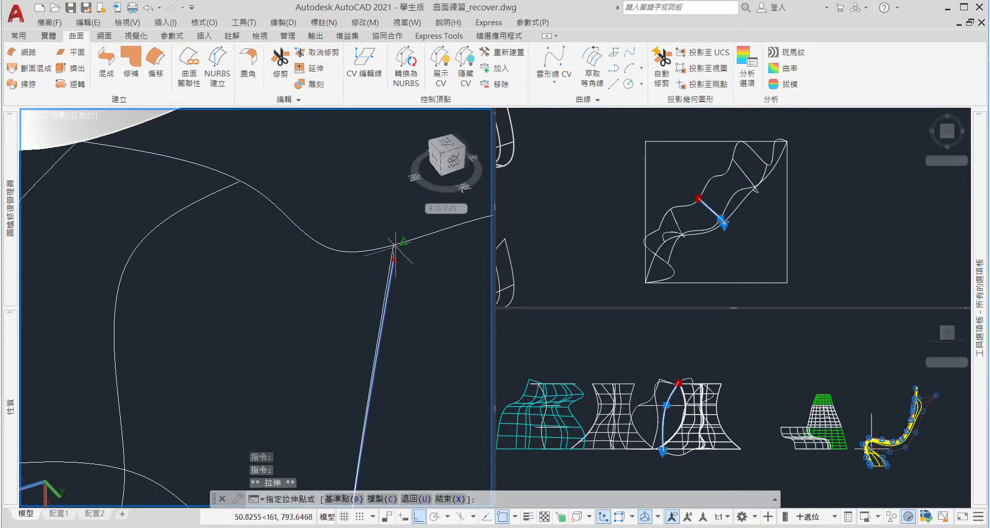
key(Escape)
key(Escape)
scroll(397, 243, down, 3)
scroll(418, 218, up, 2)
scroll(419, 218, up, 2)
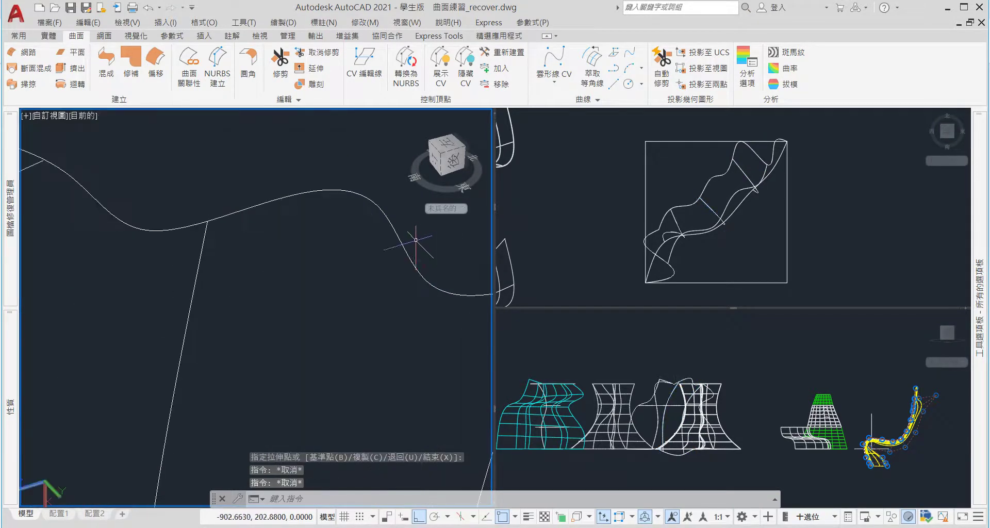
scroll(408, 232, down, 3)
scroll(397, 242, up, 3)
scroll(391, 251, up, 1)
scroll(408, 260, down, 5)
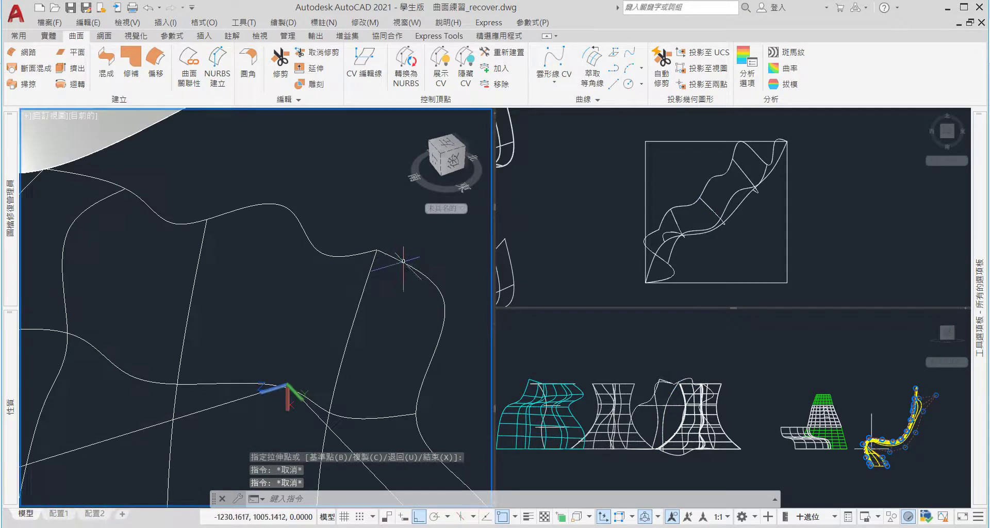
scroll(420, 274, up, 1)
shift+middle_drag(367, 302, 384, 247)
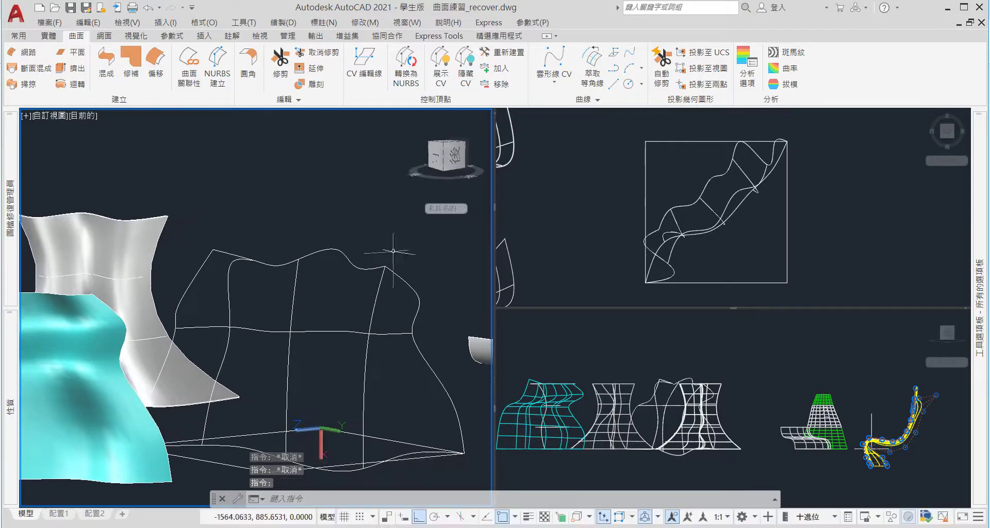
Select the top, middle and bottom horizontal curves of the wireframe surface
click(688, 449)
scroll(688, 449, down, 2)
click(361, 355)
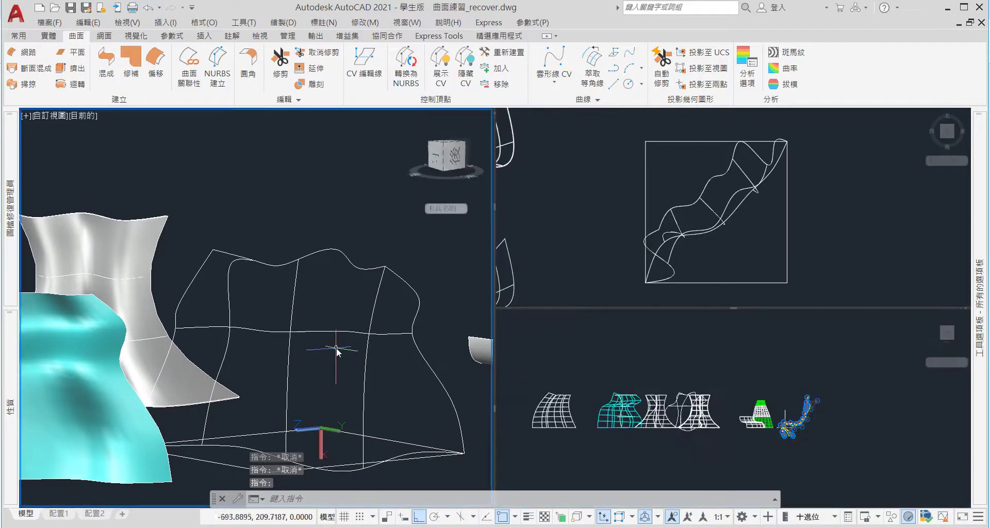
click(309, 331)
click(315, 314)
click(309, 243)
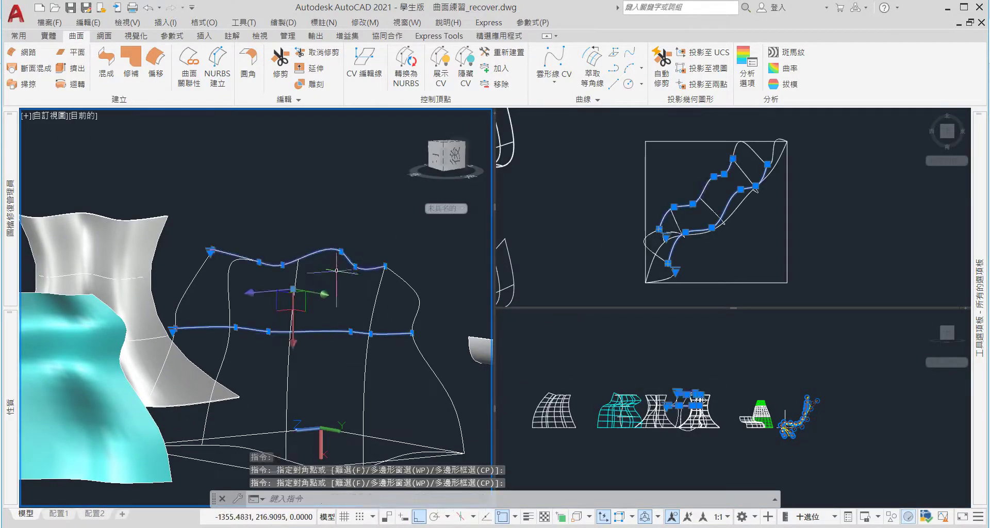
scroll(317, 415, down, 3)
scroll(318, 415, up, 3)
shift+middle_drag(318, 414, 330, 428)
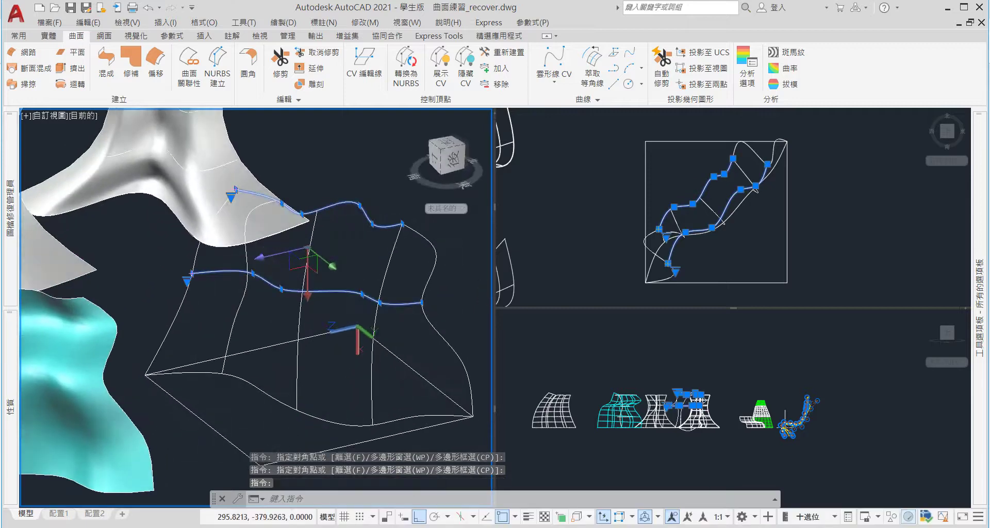
click(257, 387)
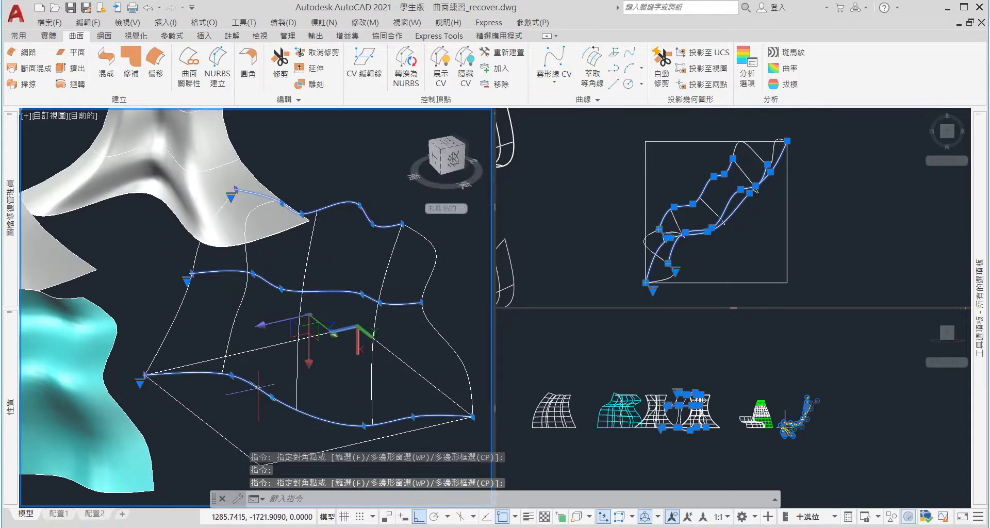
Set the selected curves' colour to Green in the Properties palette
click(675, 420)
scroll(671, 396, up, 5)
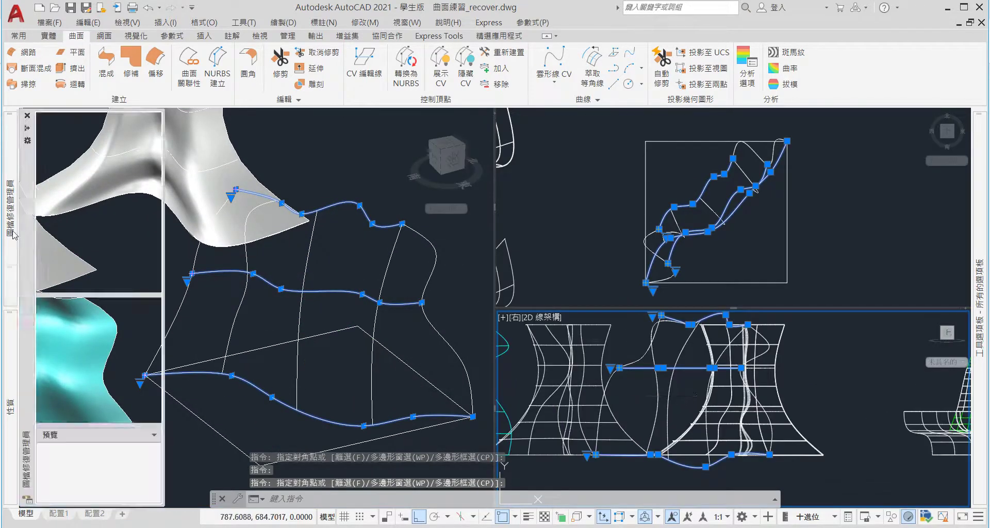
mouse_move(10, 407)
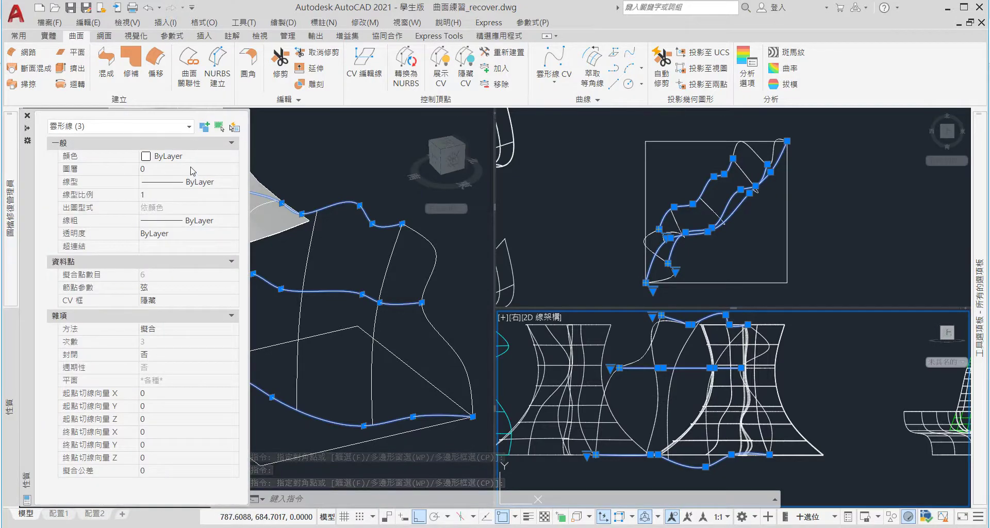
click(196, 156)
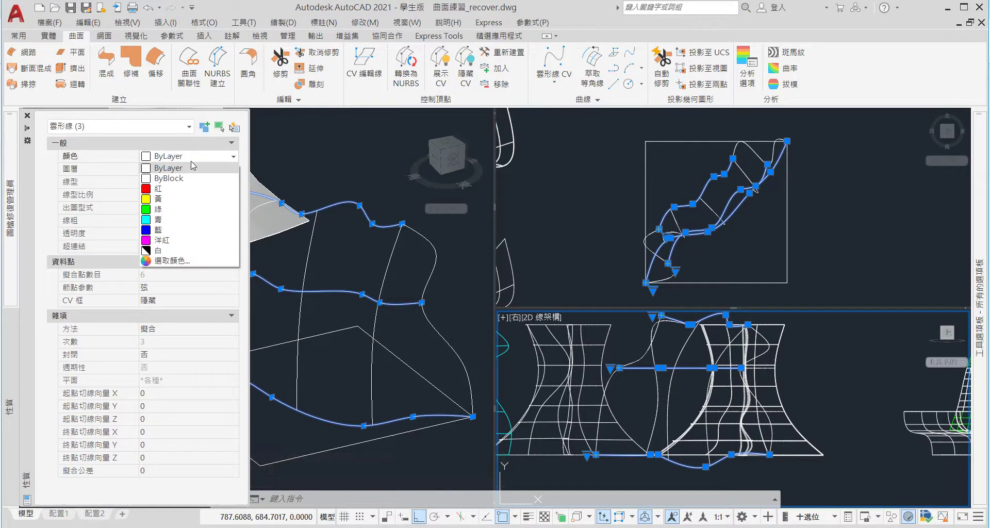
click(166, 213)
key(Escape)
click(316, 335)
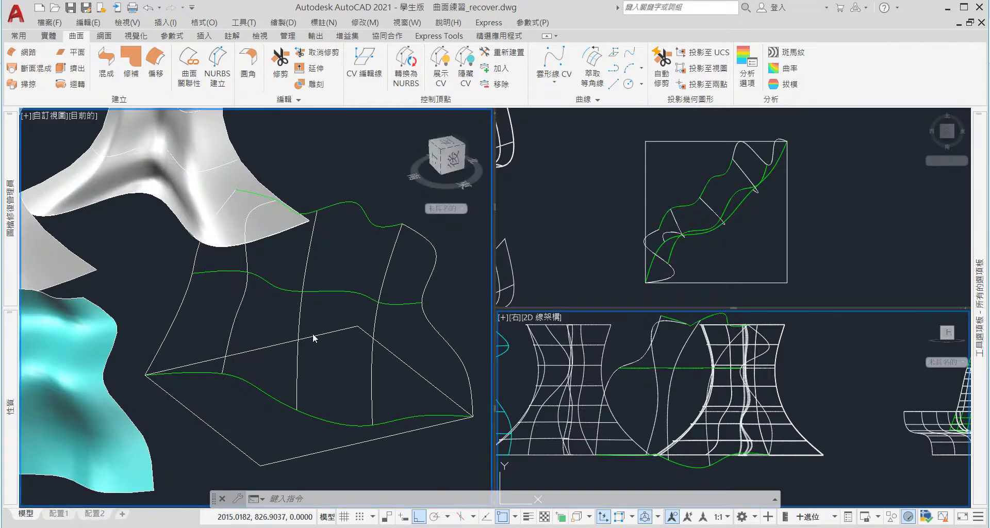
Reshape the green middle curve by moving two of its points
click(325, 289)
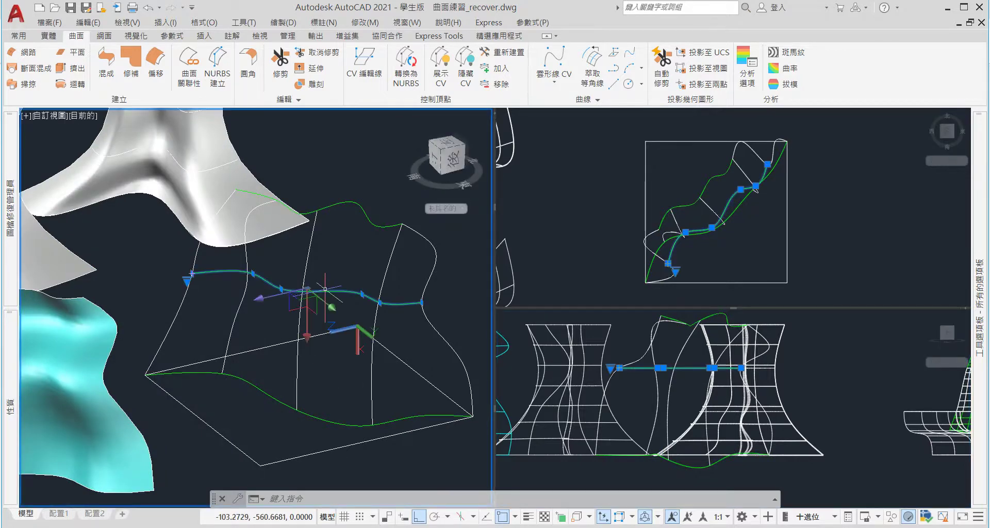
scroll(356, 288, up, 3)
click(357, 282)
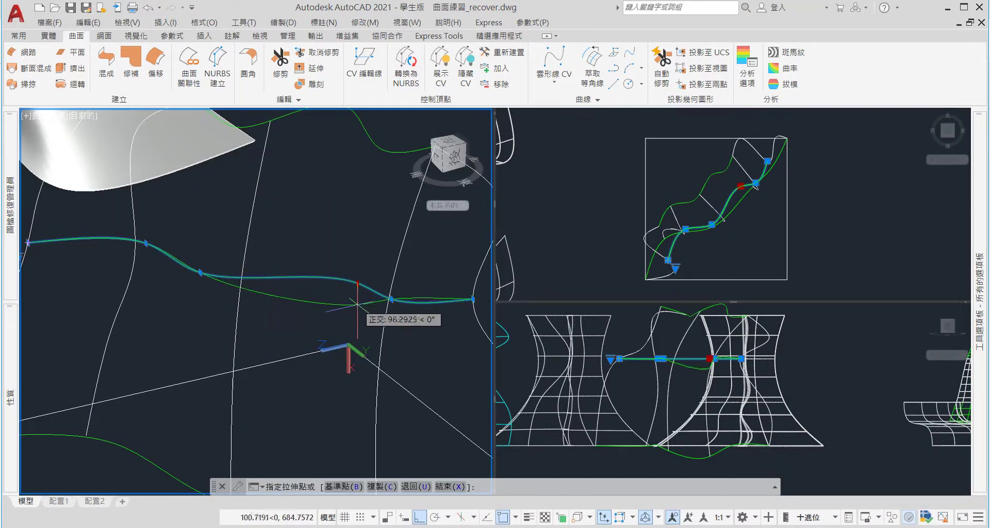
click(357, 304)
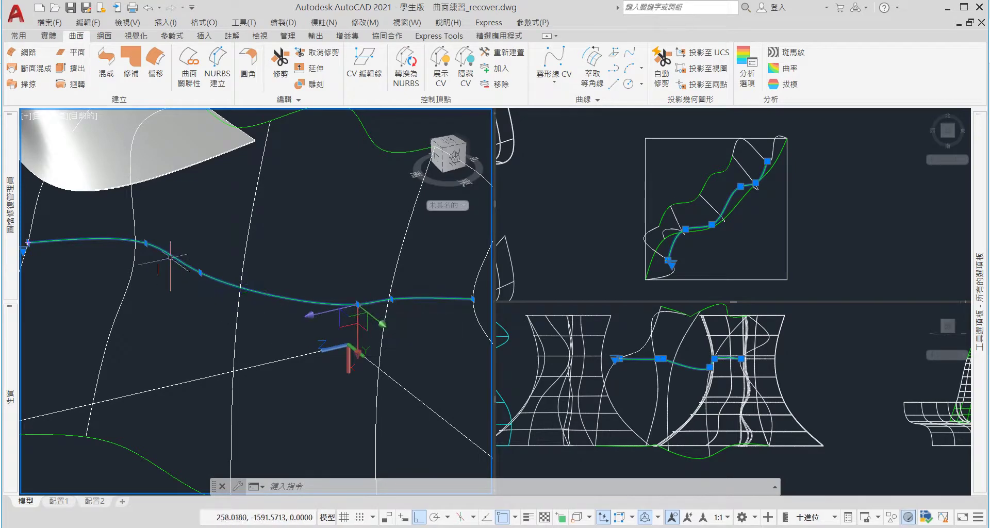
click(146, 243)
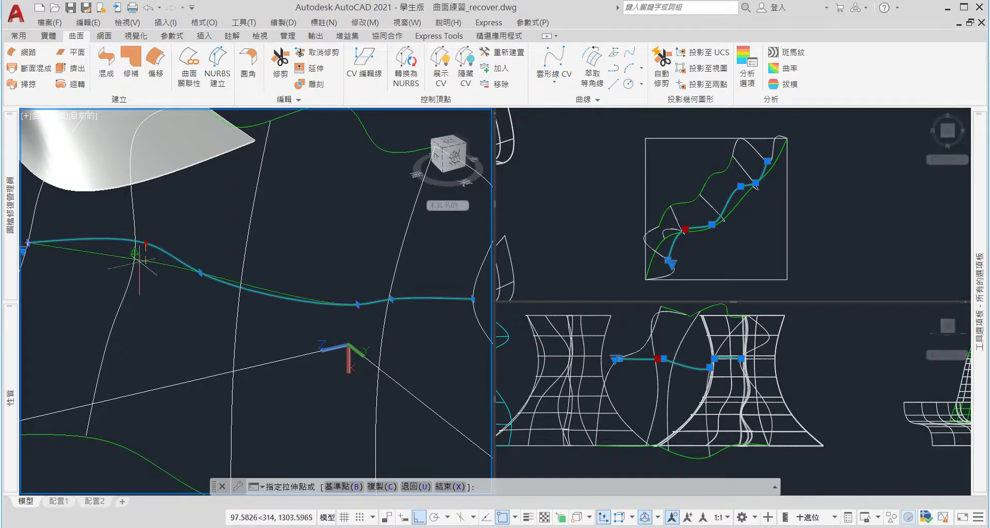
click(146, 282)
key(Escape)
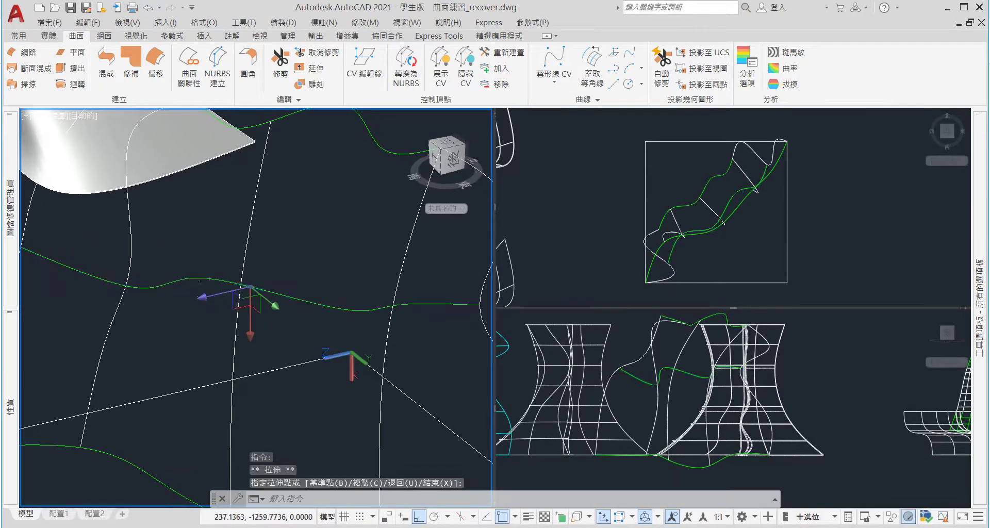
key(Escape)
Snap a point of the white frame curve onto the nearest crossing curve with NEA
scroll(232, 298, down, 5)
shift+middle_drag(273, 335, 326, 395)
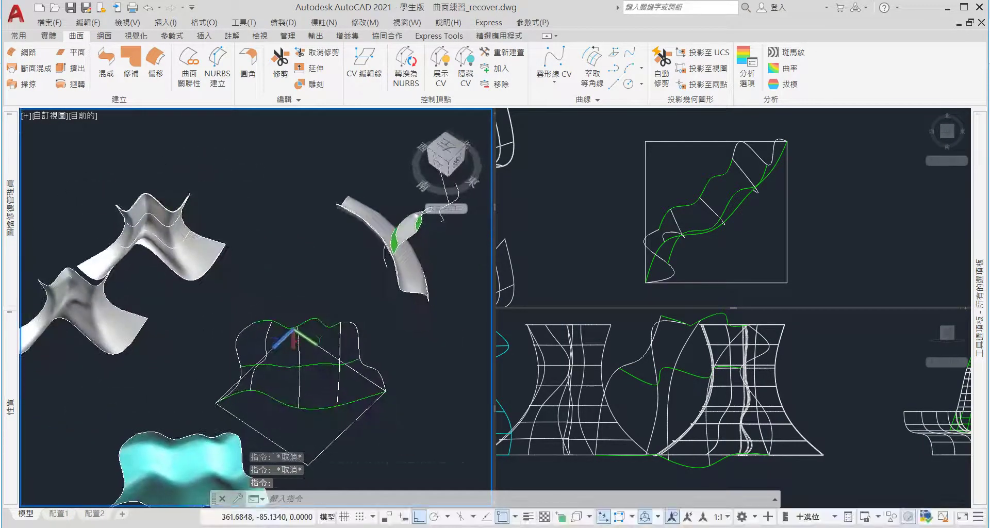
scroll(289, 366, up, 2)
scroll(268, 351, up, 2)
scroll(256, 338, up, 2)
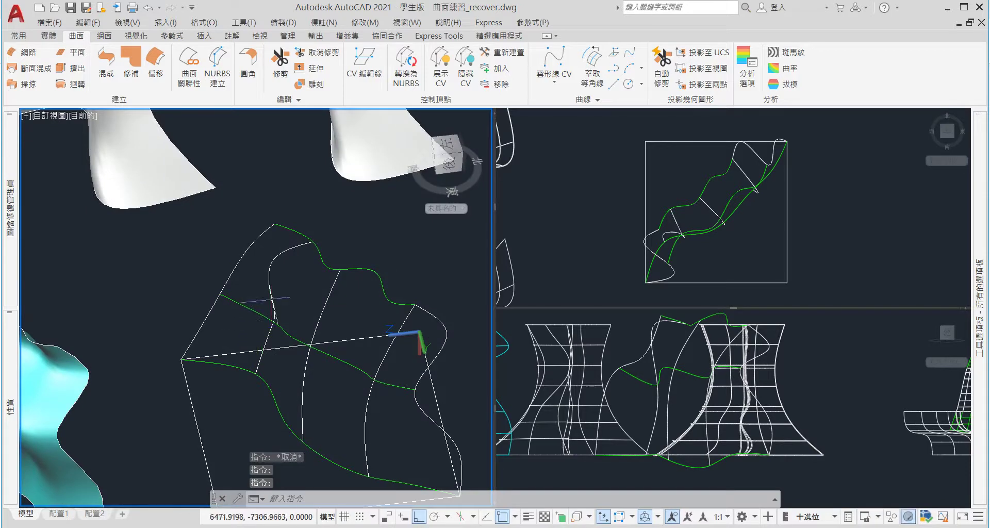
click(272, 298)
scroll(270, 330, up, 2)
scroll(268, 362, up, 2)
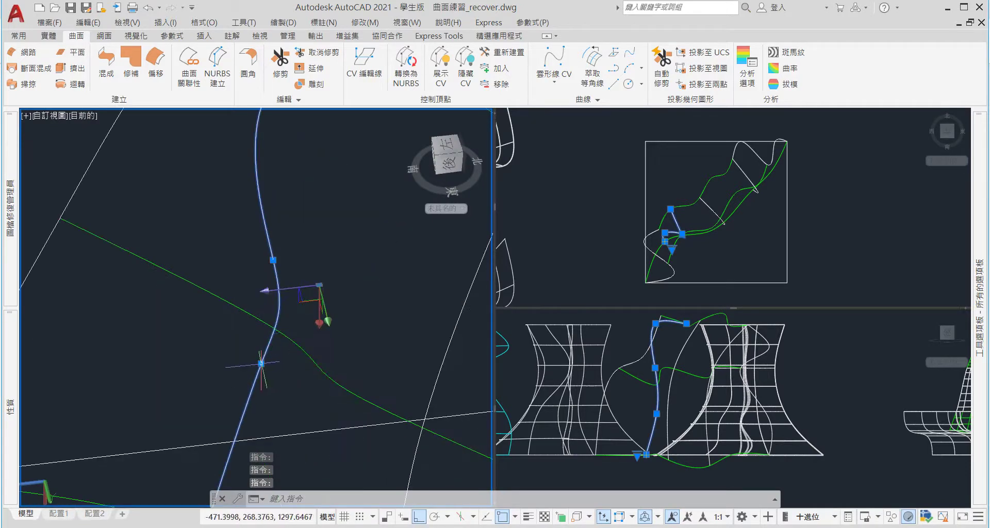
click(261, 364)
text(ne)
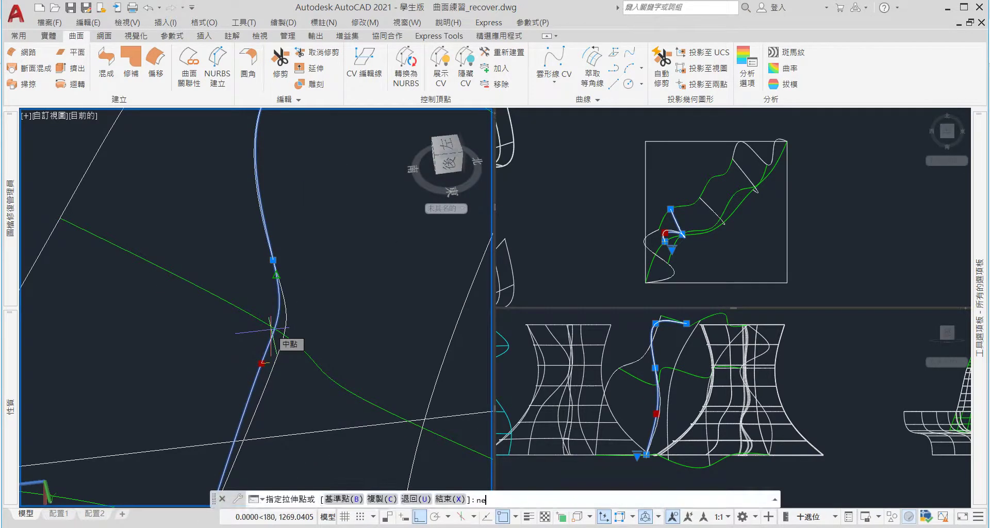
click(272, 332)
scroll(273, 335, down, 3)
scroll(275, 343, up, 3)
scroll(277, 352, up, 2)
key(Escape)
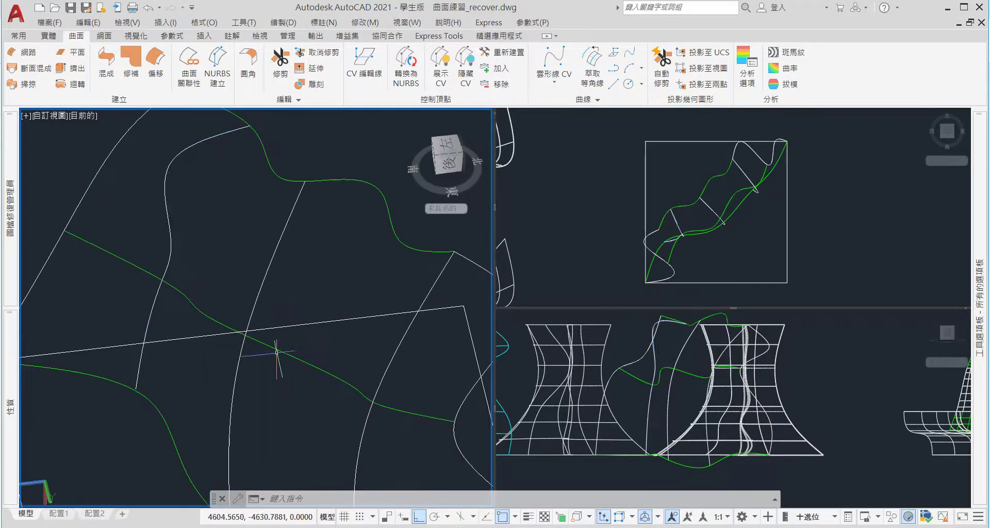
Move a point of the green wavy curve onto its crossing white curve
mouse_move(277, 352)
shift+middle_down()
mouse_move(277, 366)
mouse_move(315, 386)
shift+middle_up()
click(289, 361)
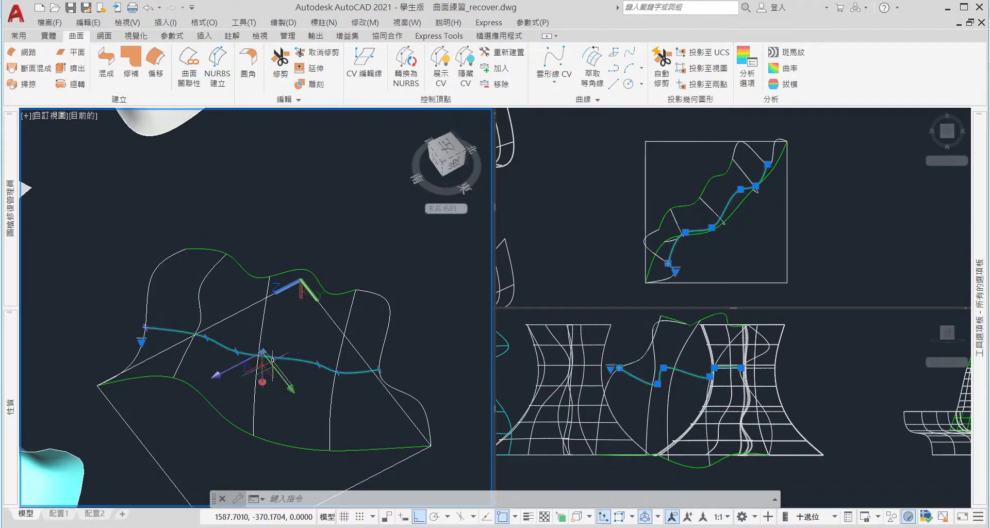
scroll(289, 361, up, 5)
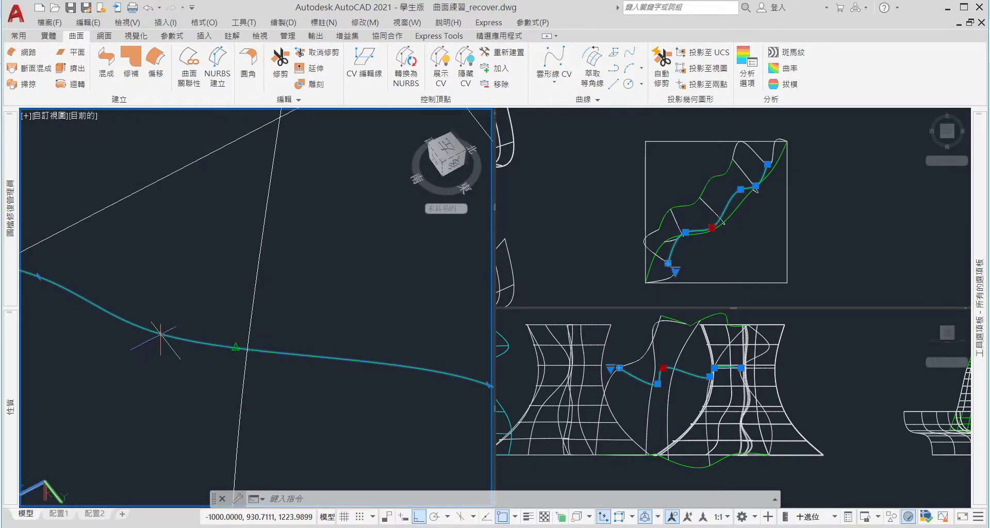
click(164, 334)
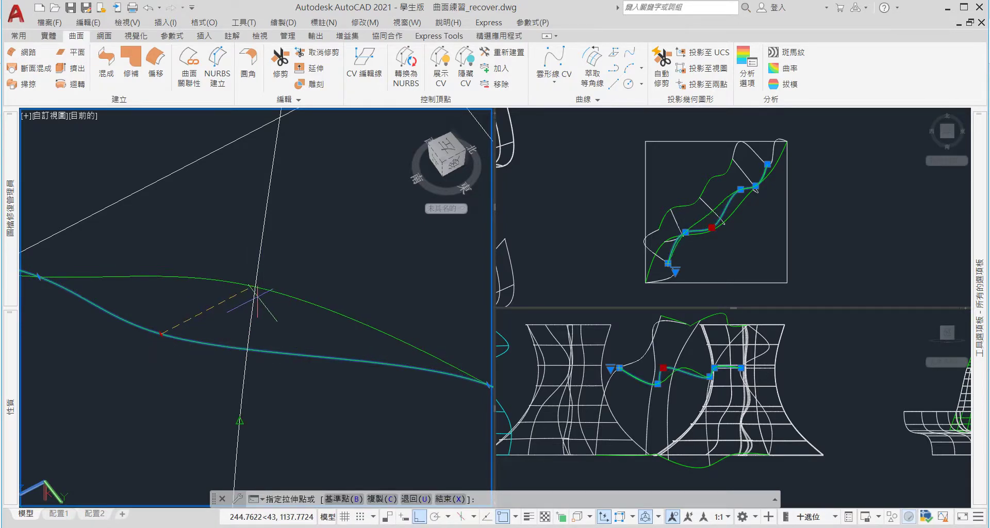
click(256, 297)
mouse_move(256, 296)
shift+middle_down()
mouse_move(301, 309)
mouse_move(317, 343)
shift+middle_up()
Stretch another curve point onto its crossing curve and orbit to check the fit
click(317, 343)
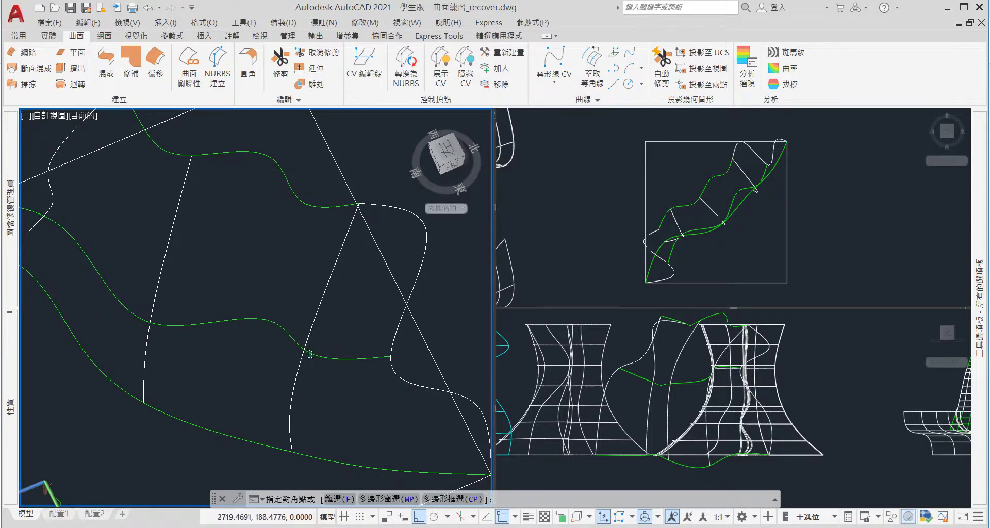
click(306, 351)
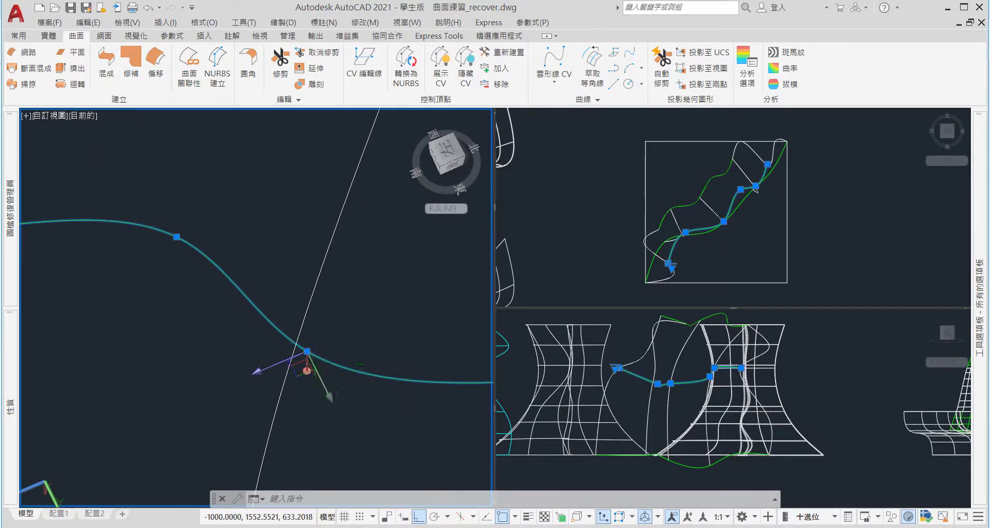
click(303, 330)
mouse_move(320, 335)
shift+middle_down()
mouse_move(349, 350)
mouse_move(209, 280)
mouse_move(95, 287)
mouse_move(59, 307)
mouse_move(327, 322)
mouse_move(353, 298)
mouse_move(349, 260)
mouse_move(331, 238)
mouse_move(287, 239)
mouse_move(242, 274)
mouse_move(327, 358)
mouse_move(361, 361)
shift+middle_up()
key(Escape)
scroll(342, 308, up, 5)
scroll(342, 308, down, 5)
scroll(361, 360, down, 3)
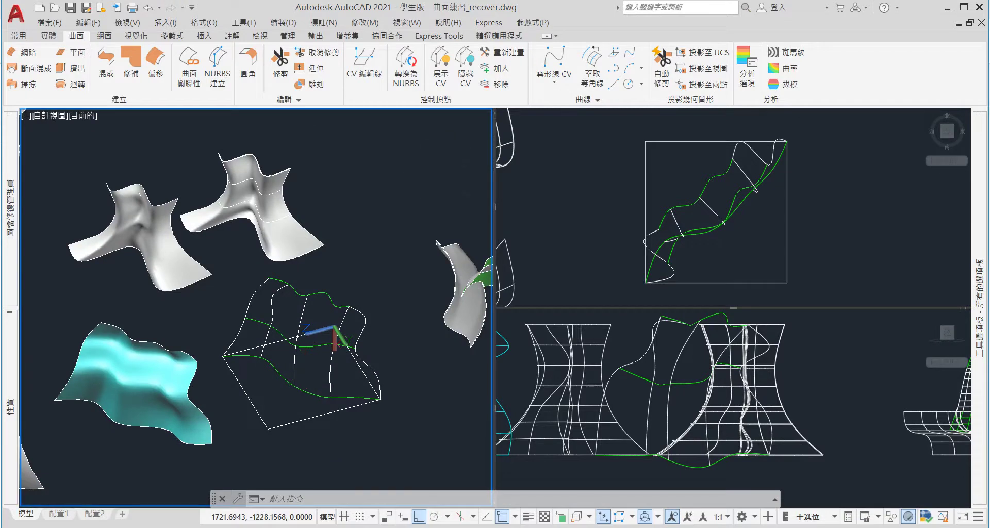
Attempt a network surface from the wavy curves and cross curves; it fails with error 58000
click(27, 54)
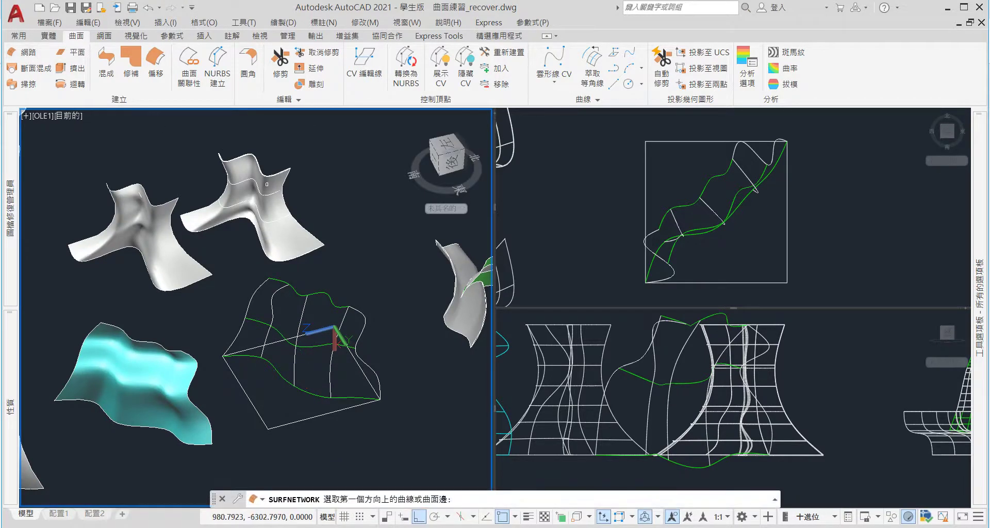
scroll(306, 393, up, 3)
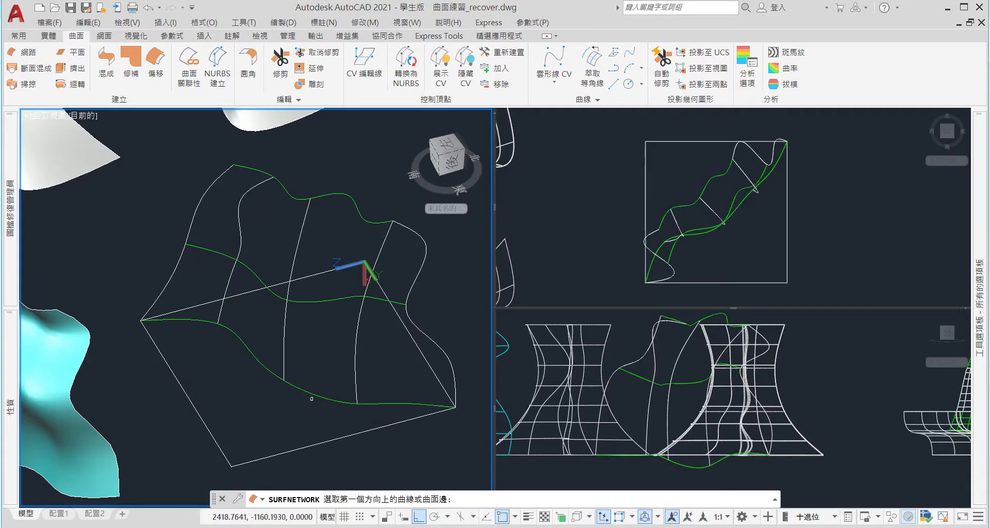
click(317, 299)
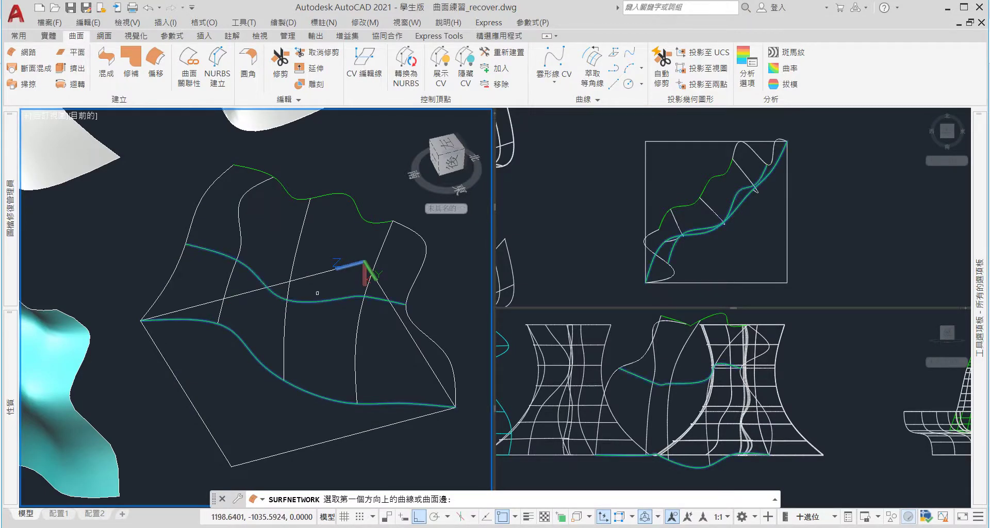
click(331, 195)
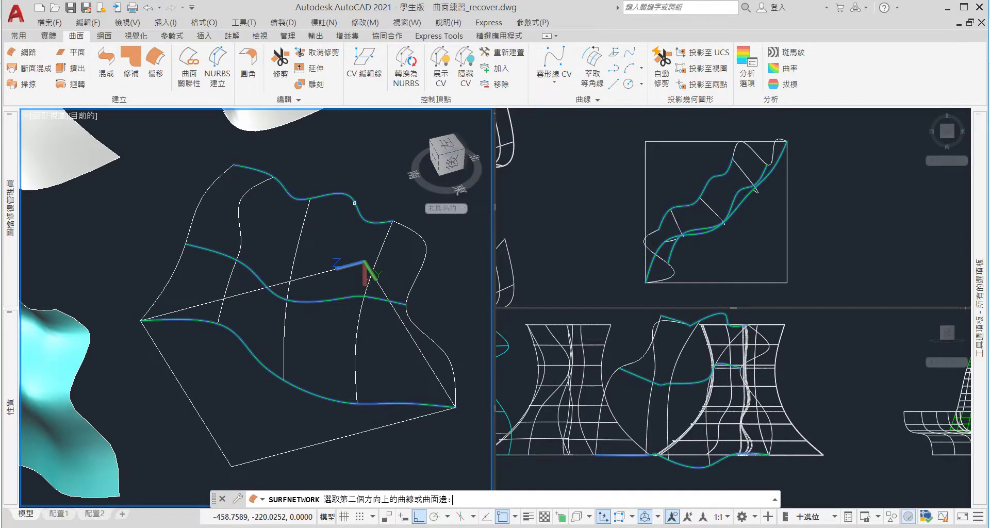
click(196, 207)
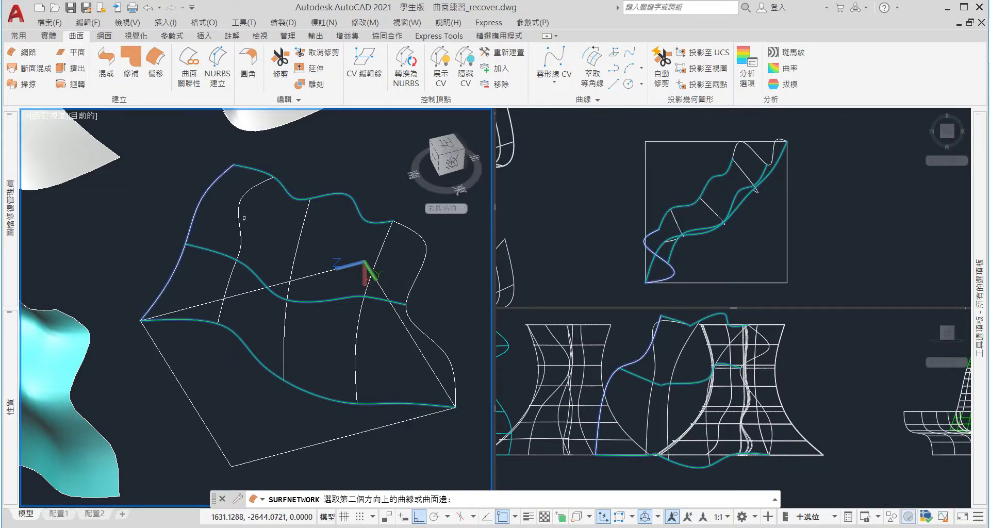
click(304, 233)
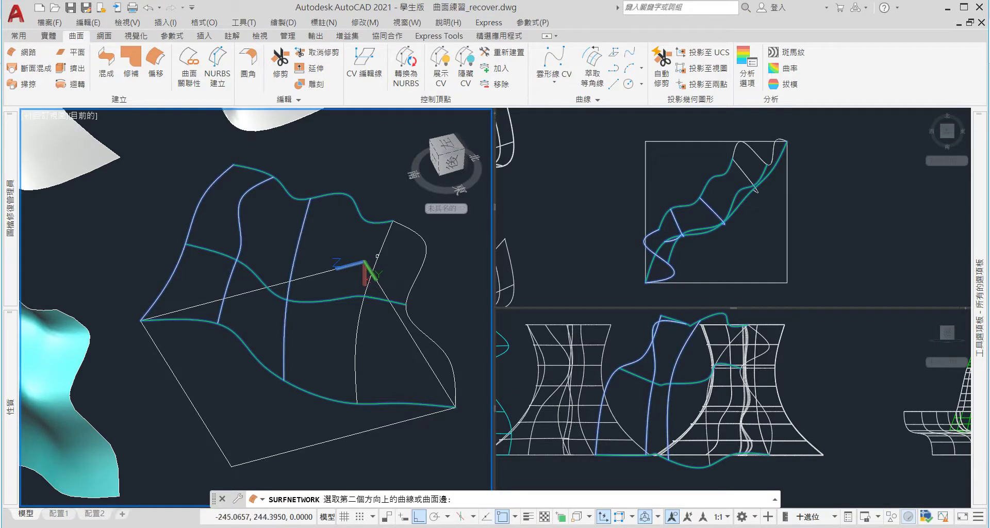
click(377, 256)
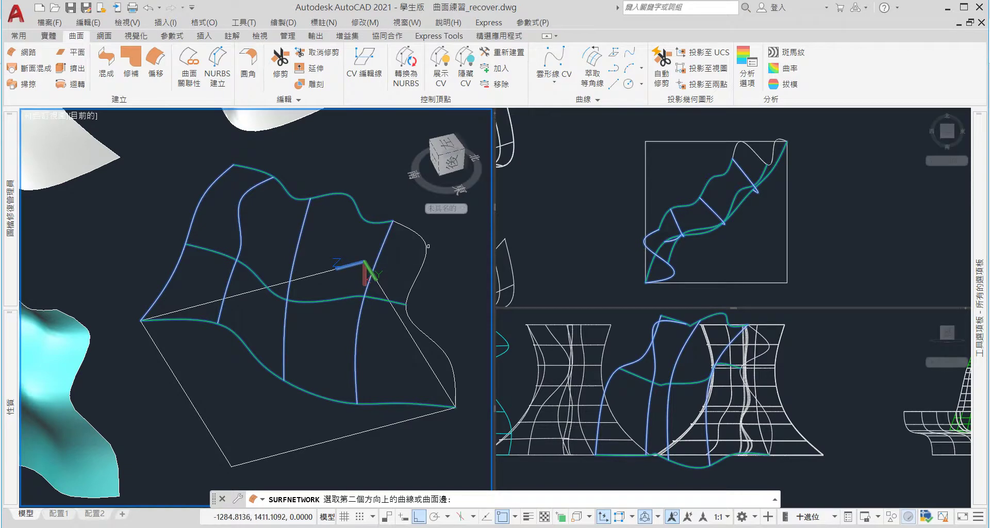
click(427, 244)
key(Return)
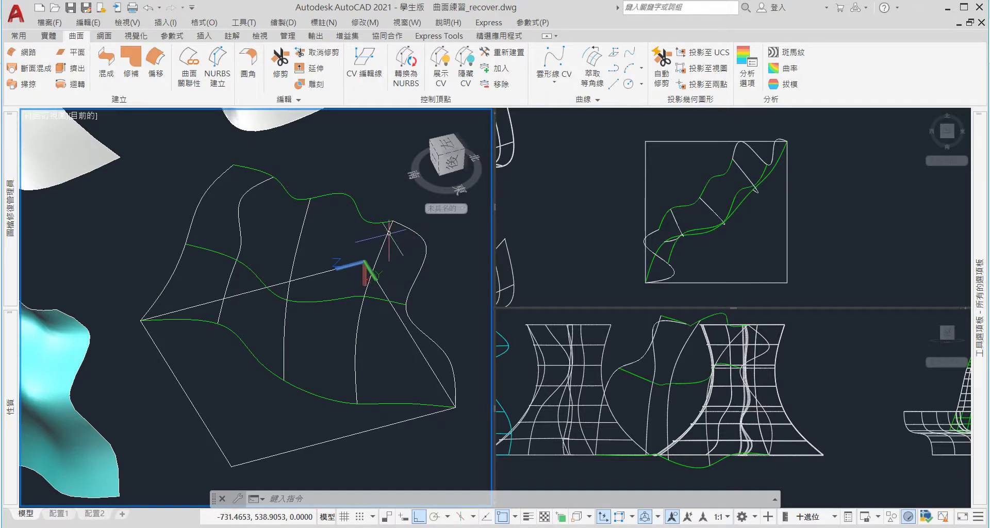
Read the error in command history, then snap the right cross curve's top endpoint with NEA
key(F2)
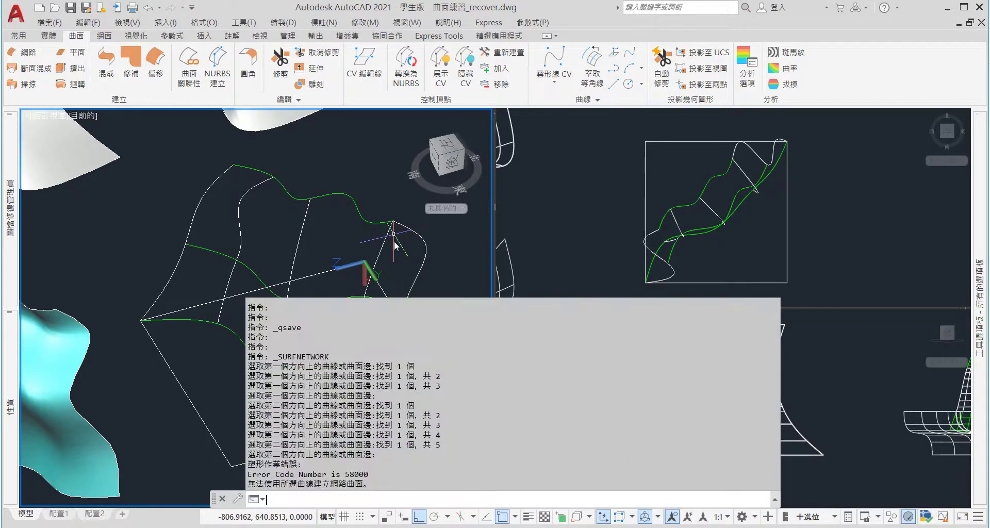
key(F2)
scroll(393, 240, up, 3)
click(386, 239)
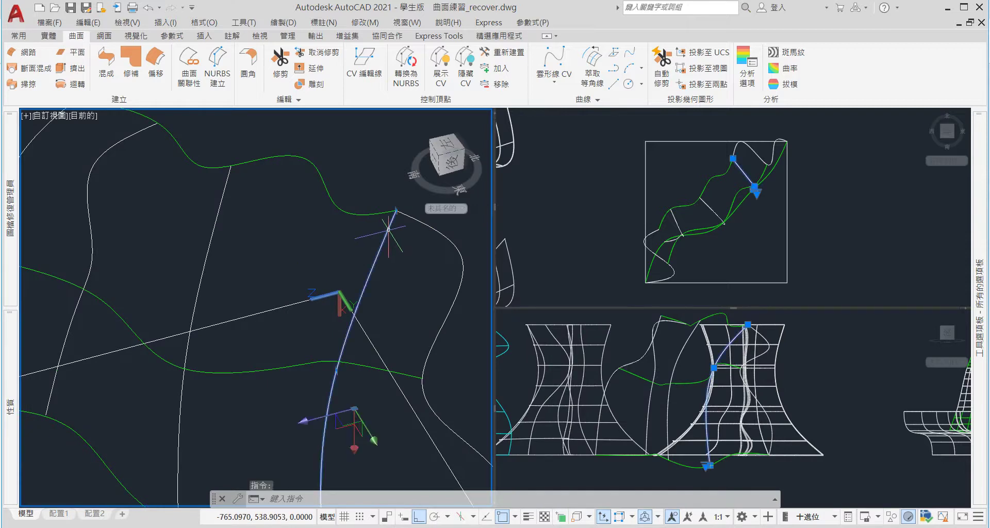
click(396, 211)
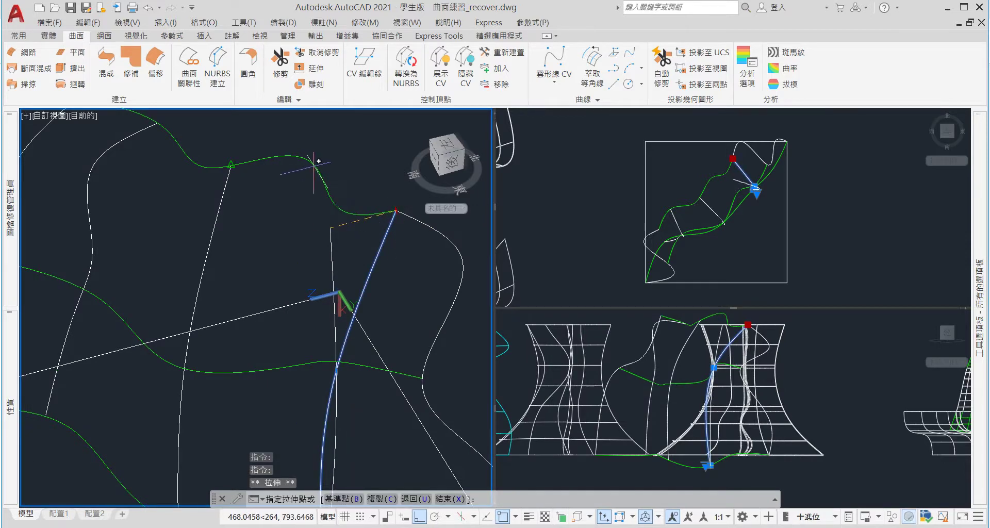
text(nea)
key(Return)
key(Escape)
mouse_move(313, 163)
shift+middle_down()
mouse_move(355, 201)
mouse_move(364, 224)
shift+middle_up()
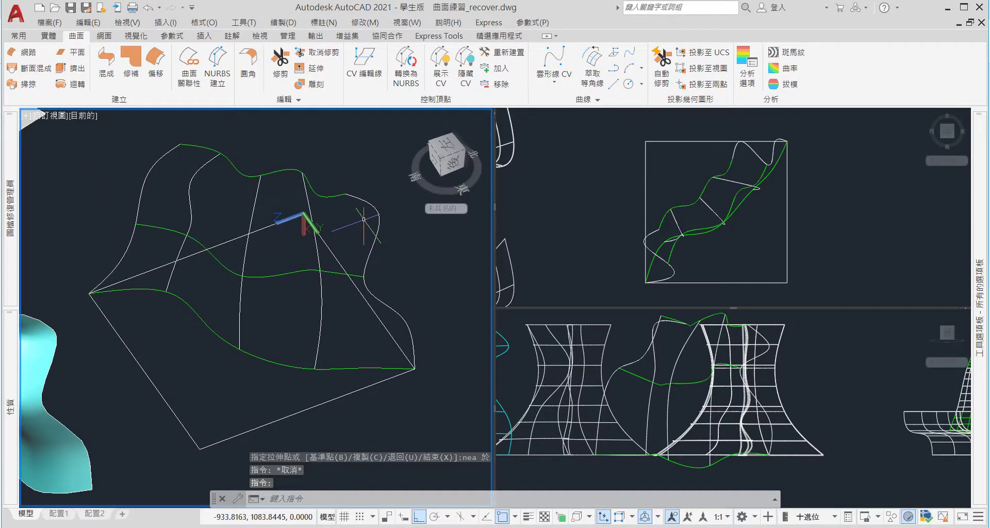
Restart Network and pick the lower, middle and top wavy curves as the first direction
click(20, 53)
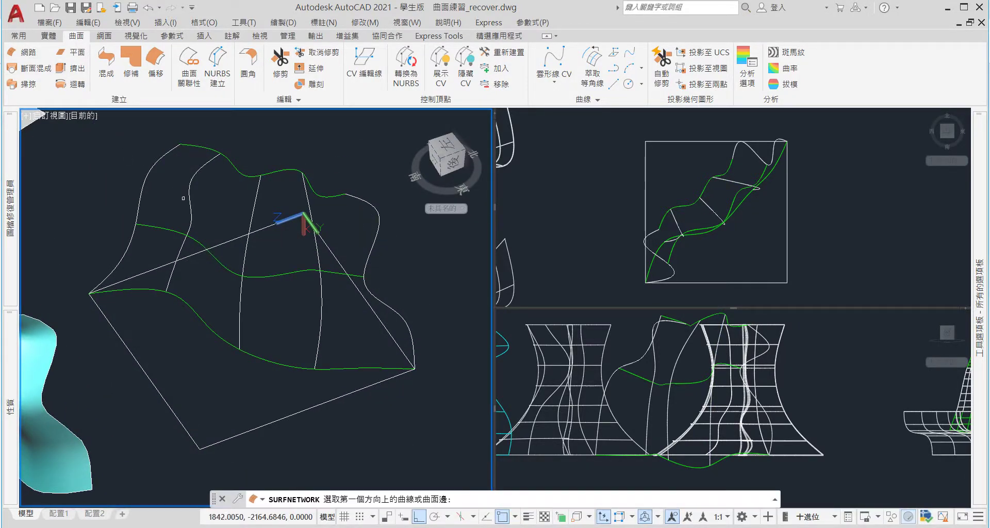
click(150, 179)
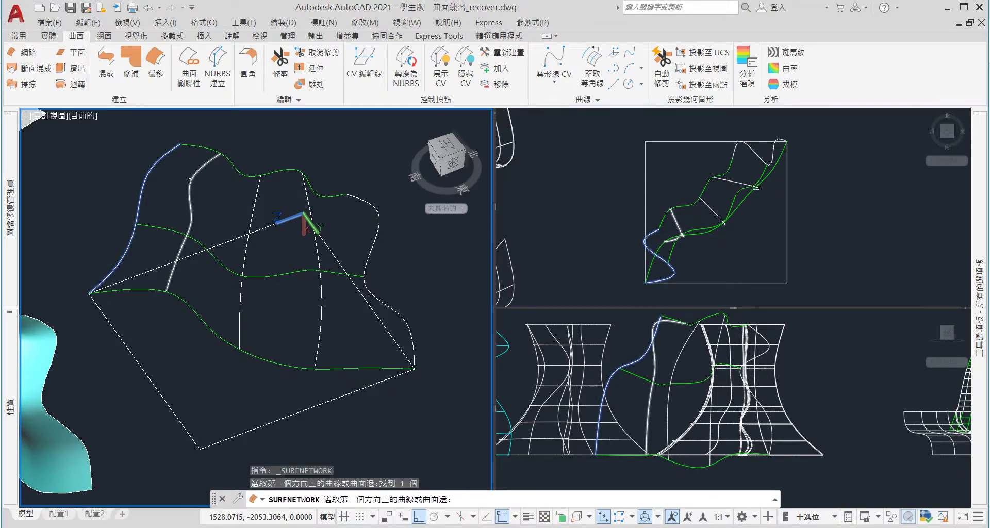
key(Escape)
click(21, 52)
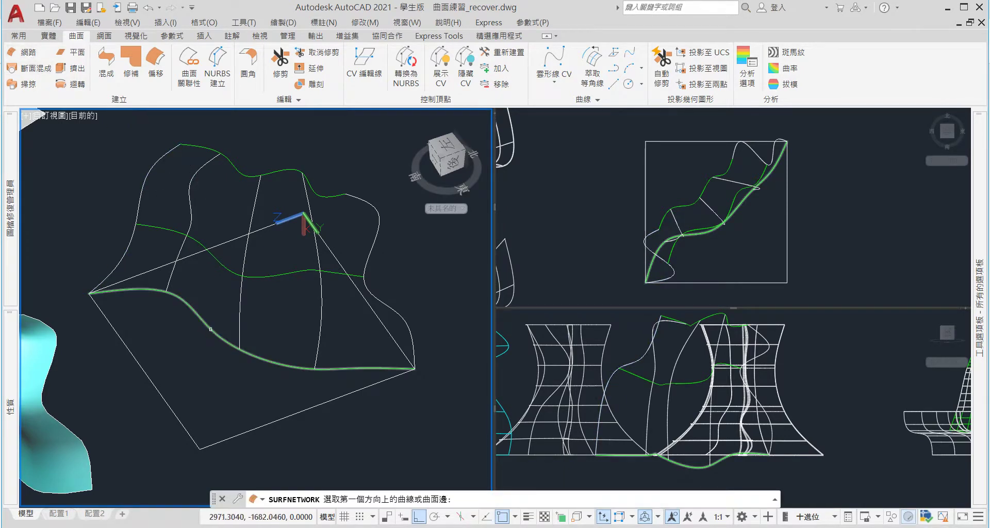
click(195, 313)
click(222, 264)
click(231, 177)
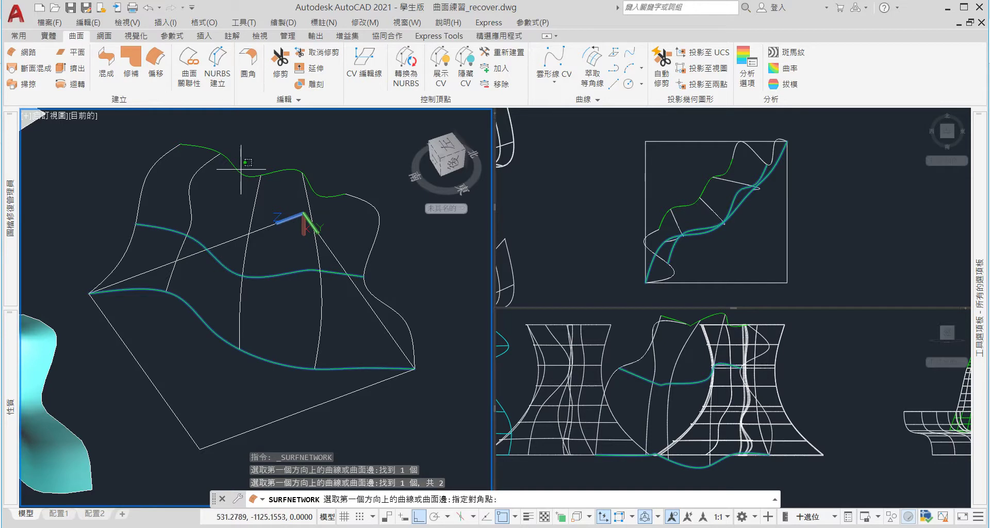
click(248, 175)
key(Return)
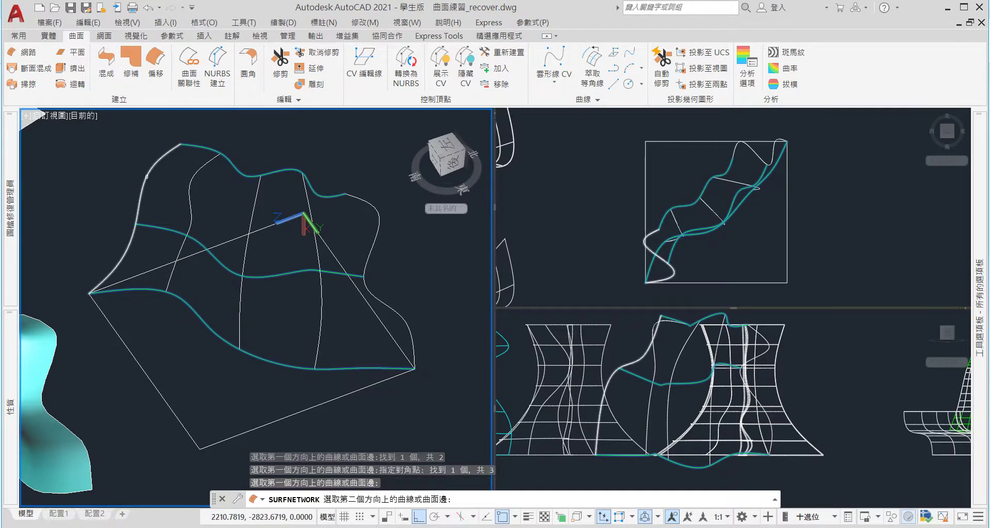
Pick the five cross curves as the second direction to create the surface, then inspect it
click(142, 186)
click(195, 178)
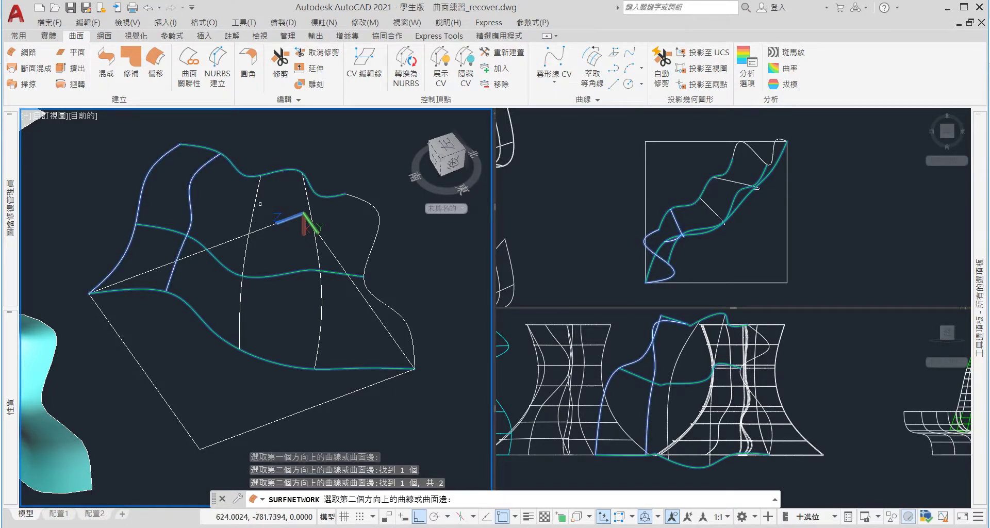
click(256, 201)
click(310, 204)
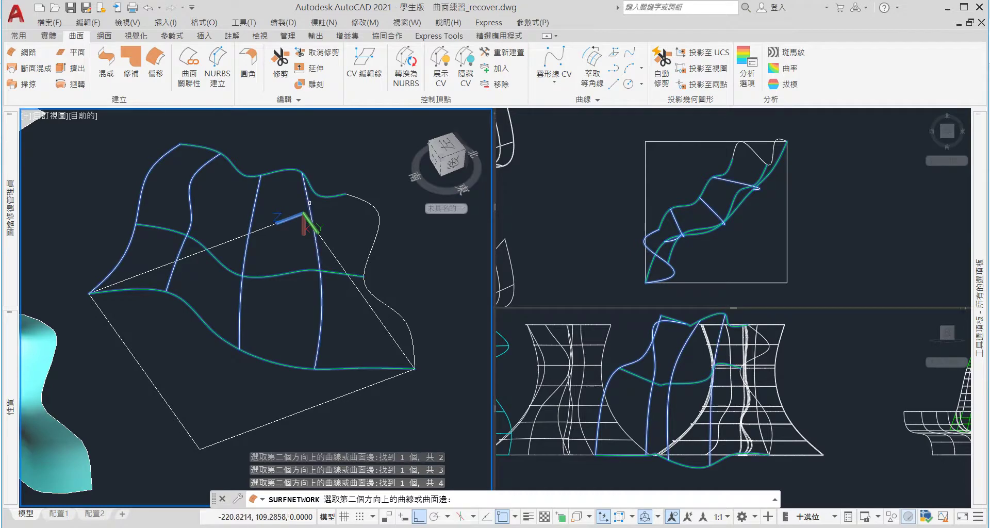
click(368, 201)
key(Return)
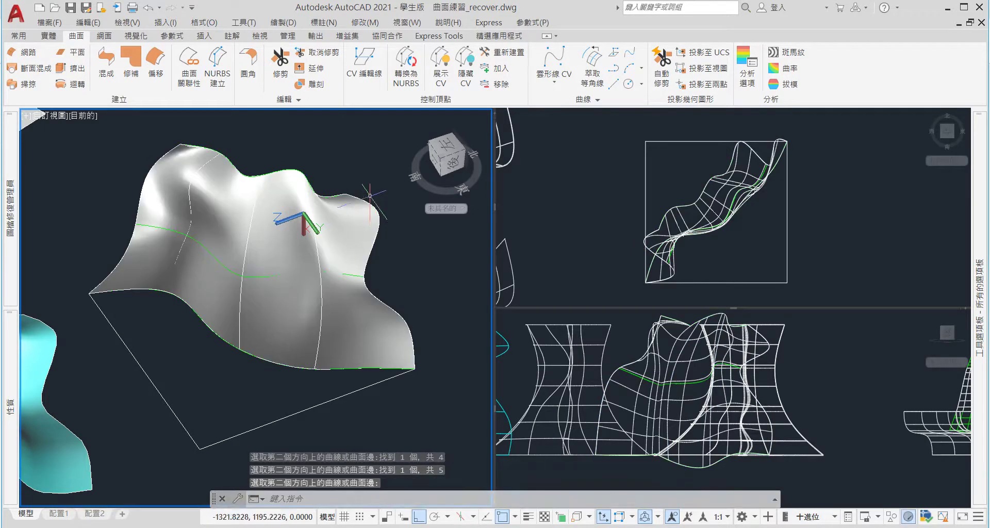
scroll(375, 226, up, 3)
scroll(310, 224, down, 3)
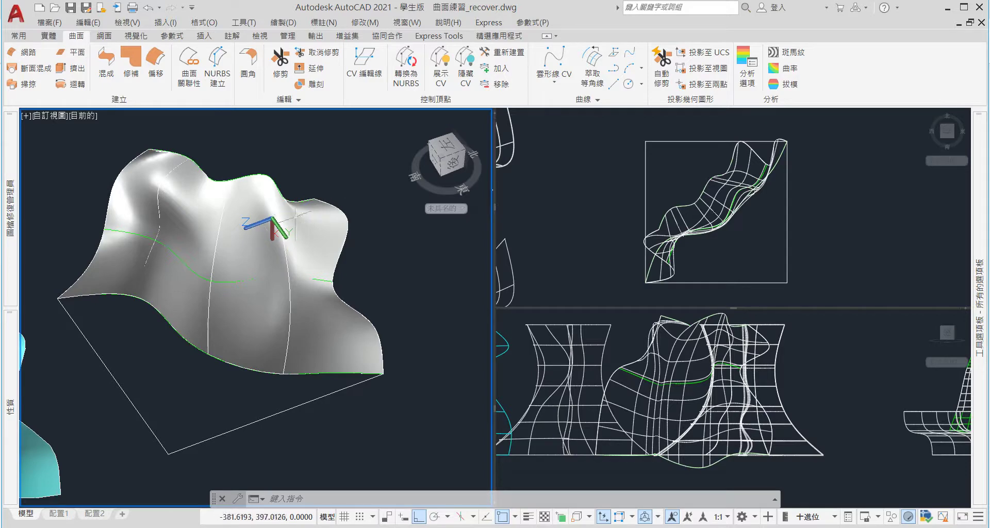
mouse_move(308, 268)
shift+middle_down()
mouse_move(222, 165)
mouse_move(245, 256)
mouse_move(328, 304)
shift+middle_up()
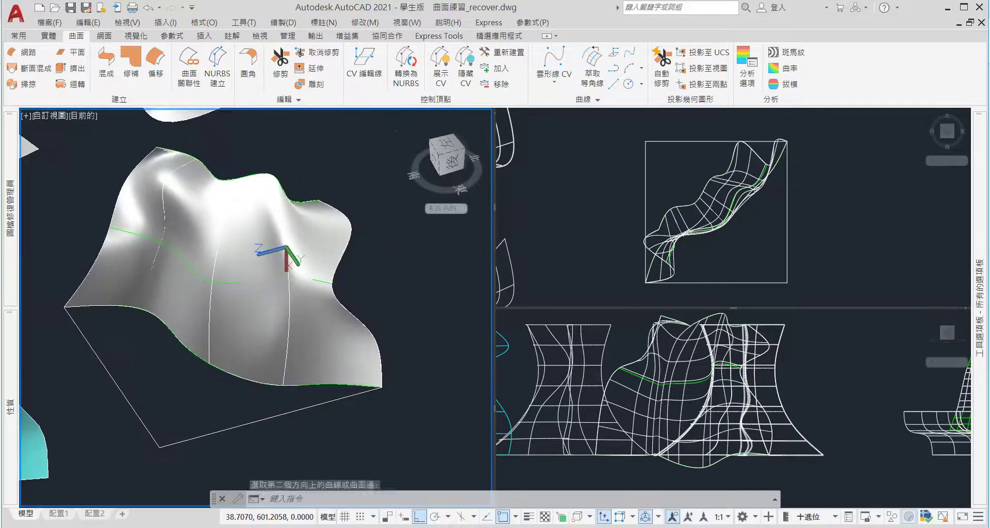
mouse_move(318, 263)
shift+middle_down()
mouse_move(304, 155)
mouse_move(218, 202)
mouse_move(286, 238)
mouse_move(331, 309)
shift+middle_up()
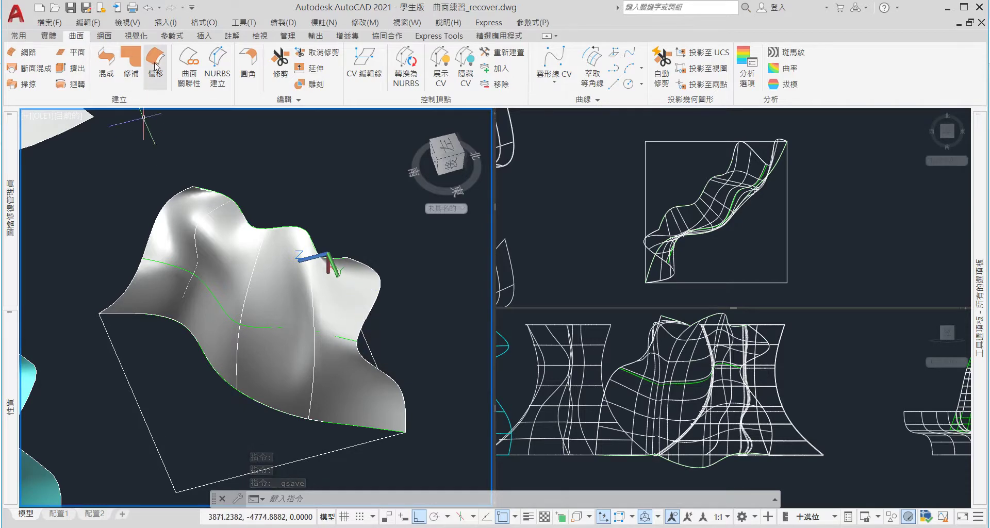
mouse_move(327, 261)
shift+middle_down()
mouse_move(221, 243)
mouse_move(323, 236)
shift+middle_up()
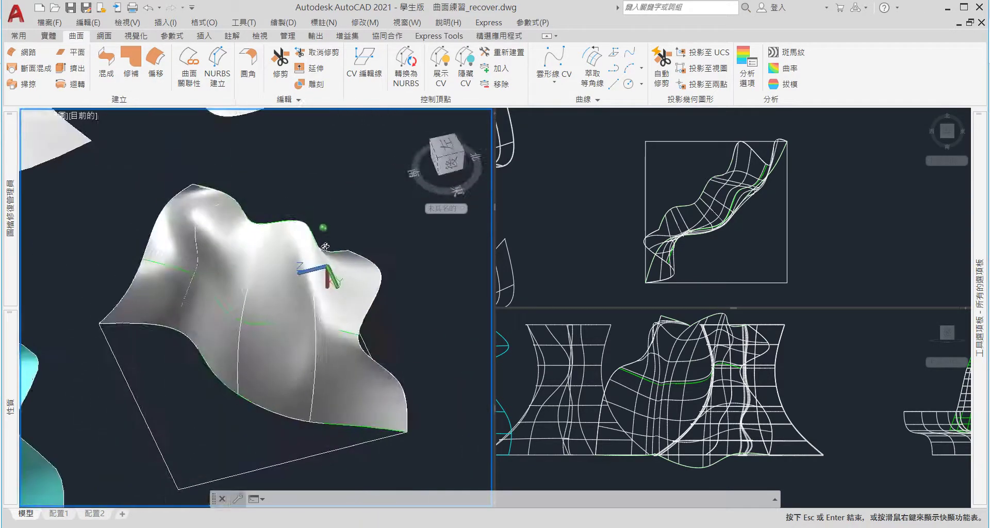
Save the drawing and offset the wavy network surface by a distance of 5
key(ctrl+s)
click(157, 61)
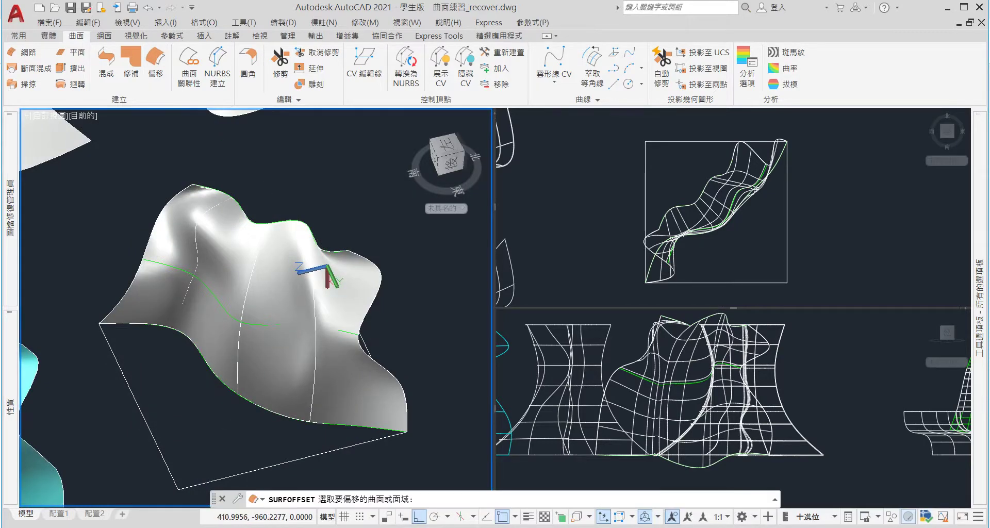
scroll(269, 262, up, 5)
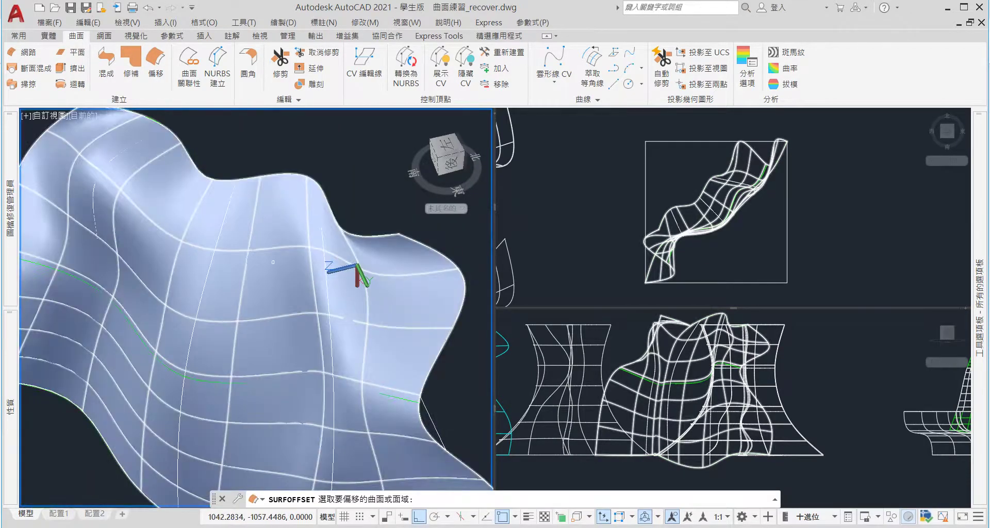
click(272, 262)
key(Return)
text(5)
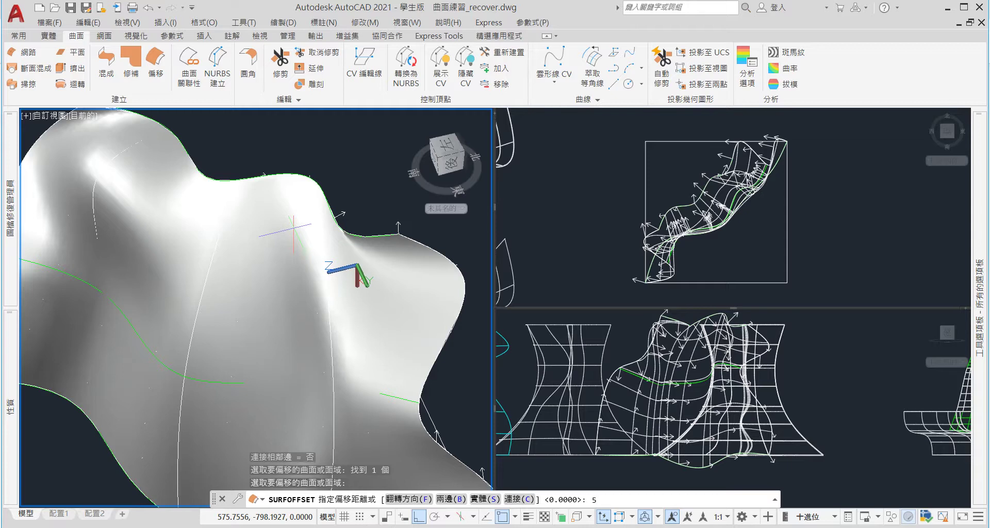
key(Return)
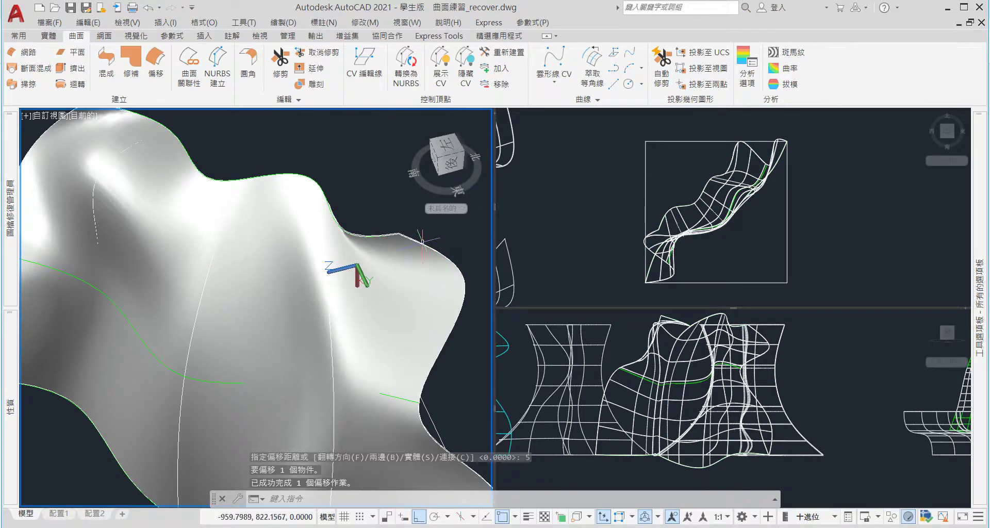
mouse_move(421, 239)
shift+middle_down()
mouse_move(332, 296)
mouse_move(214, 271)
mouse_move(194, 212)
mouse_move(147, 156)
mouse_move(254, 194)
mouse_move(227, 214)
mouse_move(367, 256)
mouse_move(341, 260)
shift+middle_up()
scroll(367, 256, up, 3)
scroll(326, 266, down, 3)
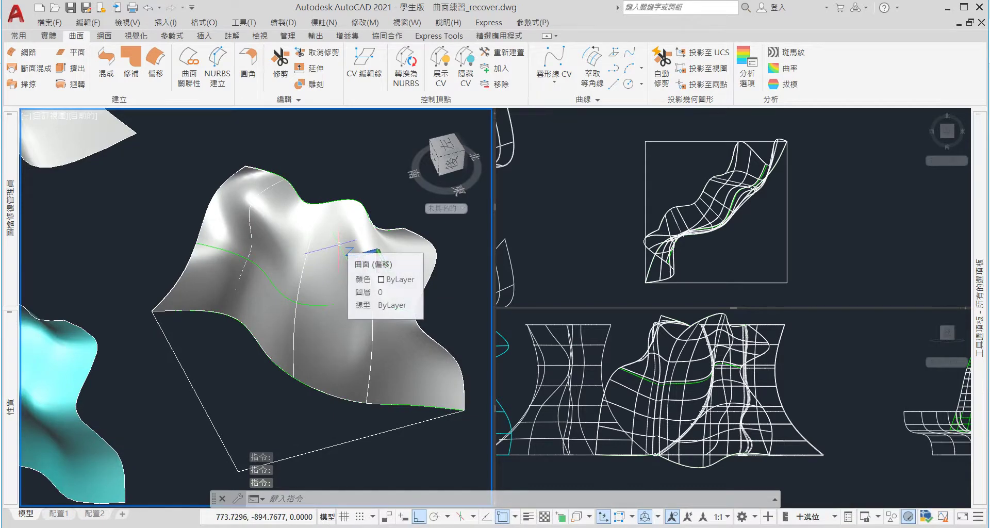
Thicken the wavy surface by 20 into a solid and orbit to inspect its edge
text(t)
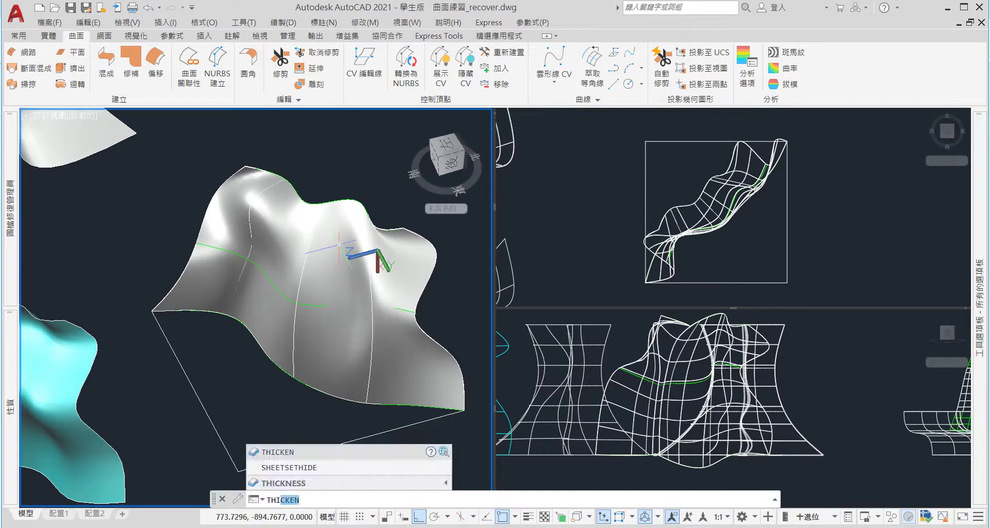
key(Return)
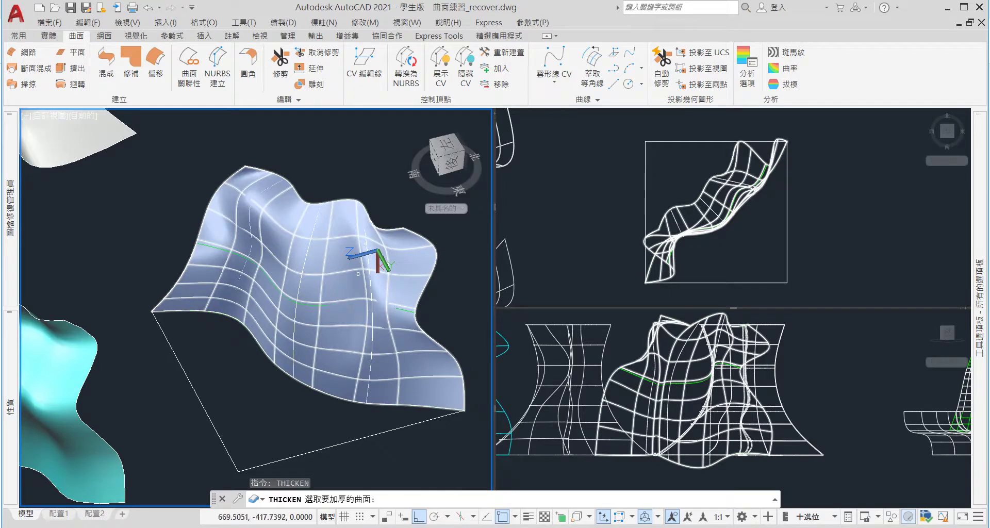
click(358, 274)
key(Return)
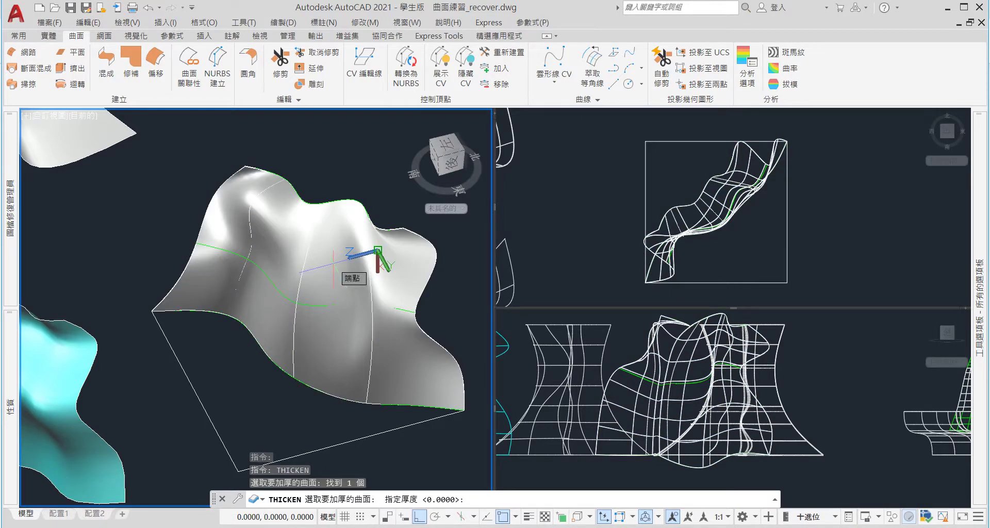
text(20)
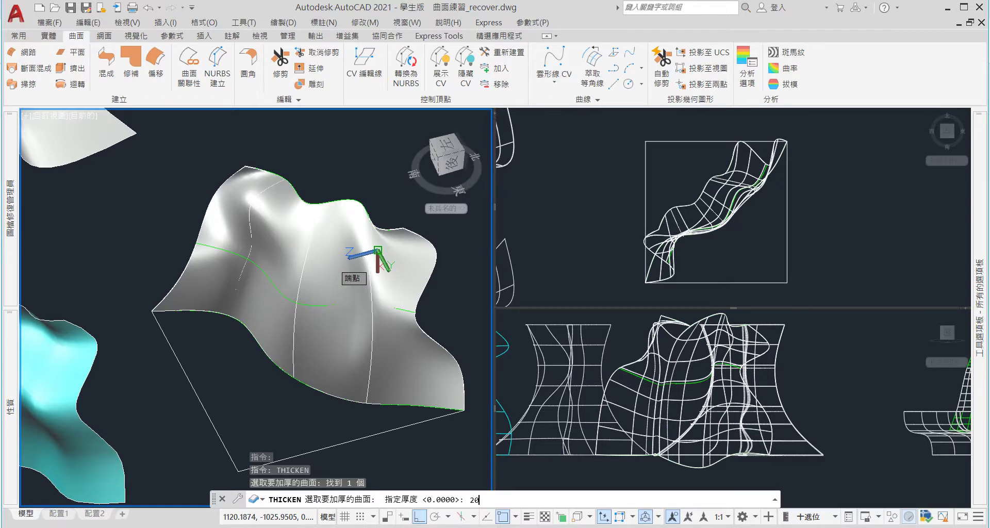
key(Return)
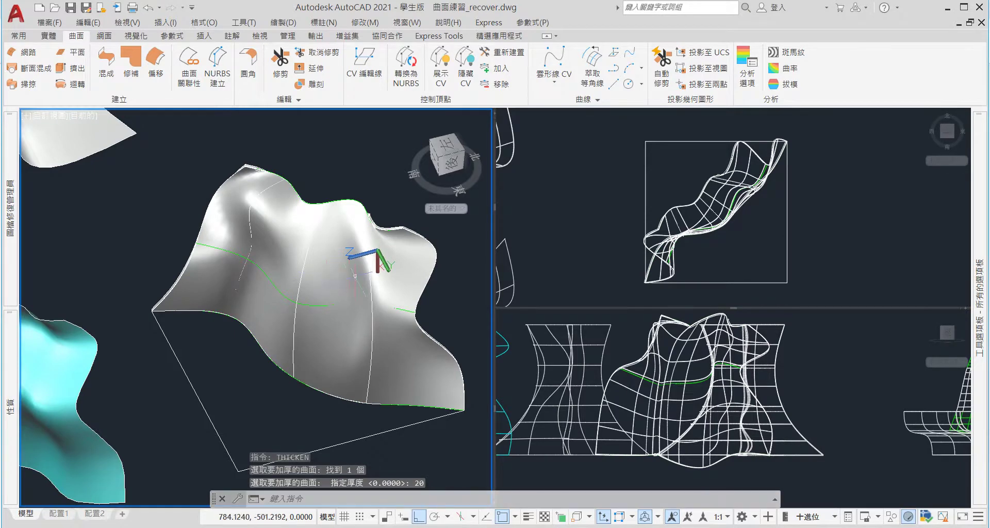
scroll(323, 277, up, 3)
shift+middle_drag(291, 267, 280, 312)
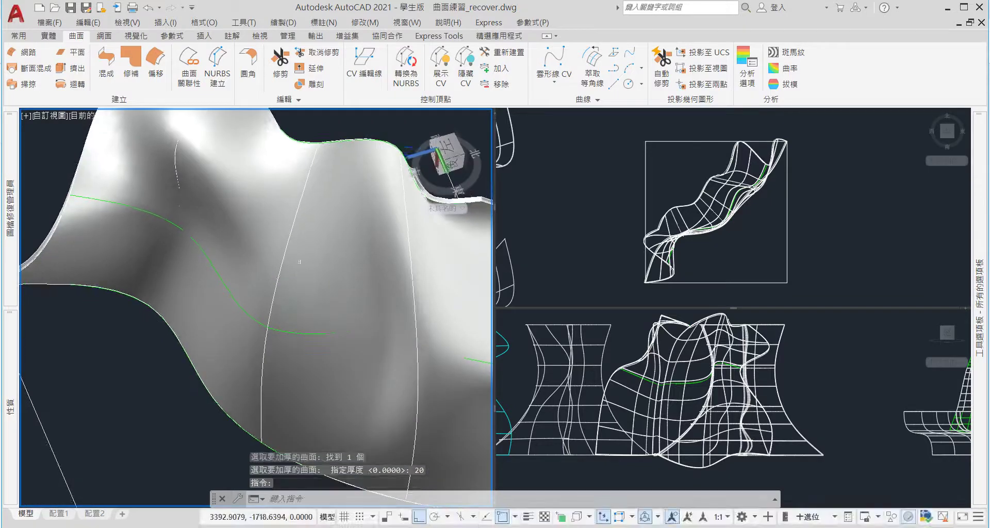
click(273, 266)
mouse_move(215, 305)
shift+middle_down()
mouse_move(222, 266)
mouse_move(252, 264)
shift+middle_up()
click(252, 264)
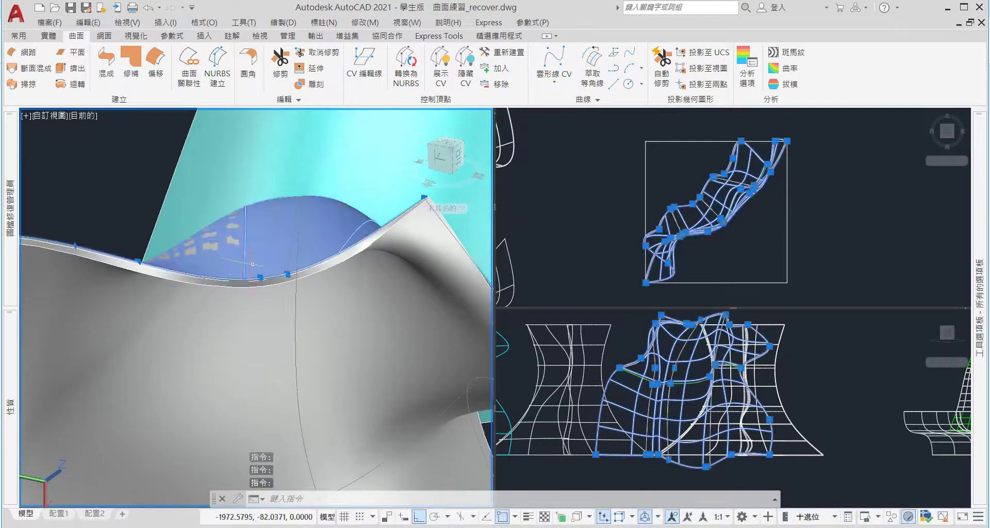
shift+middle_drag(113, 304, 225, 221)
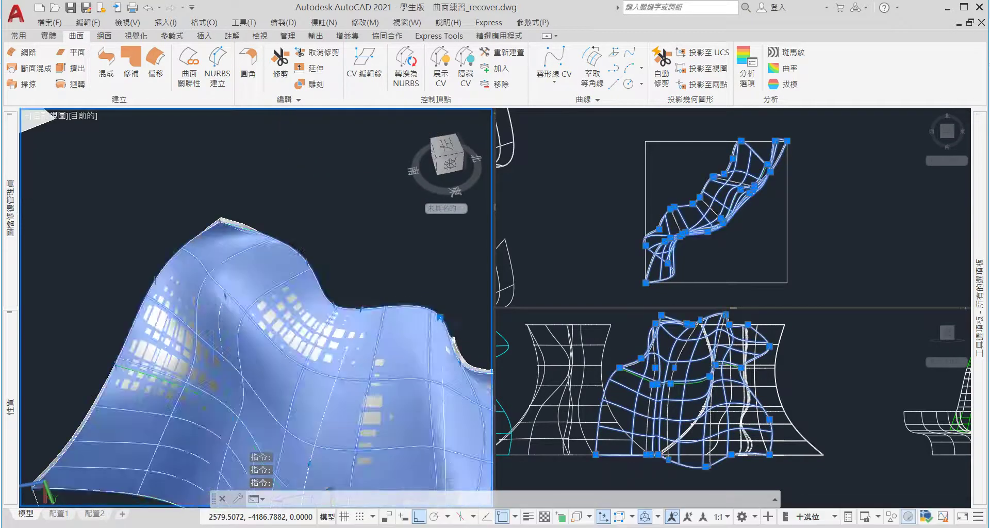
mouse_move(246, 277)
shift+middle_down()
mouse_move(261, 342)
mouse_move(273, 331)
mouse_move(255, 224)
mouse_move(215, 382)
shift+middle_up()
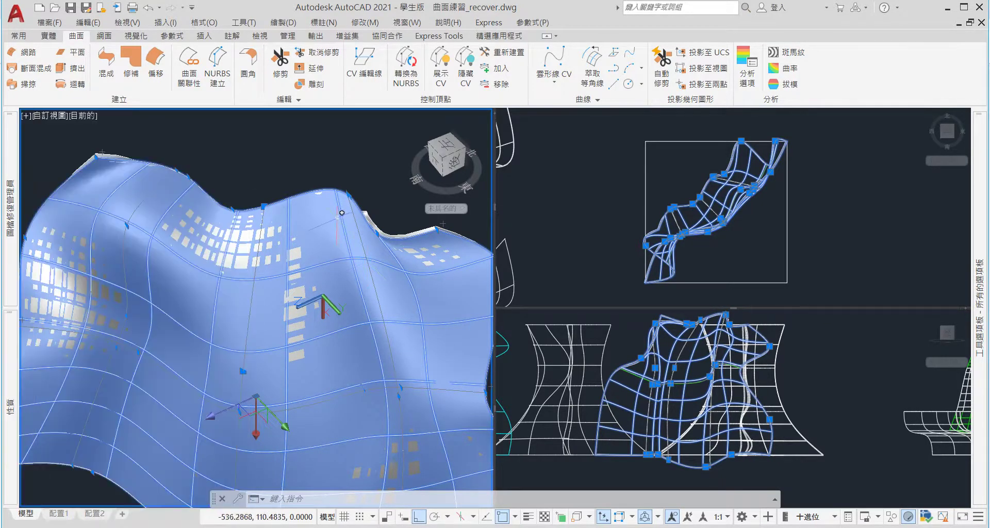
key(Escape)
shift+middle_drag(340, 232, 351, 256)
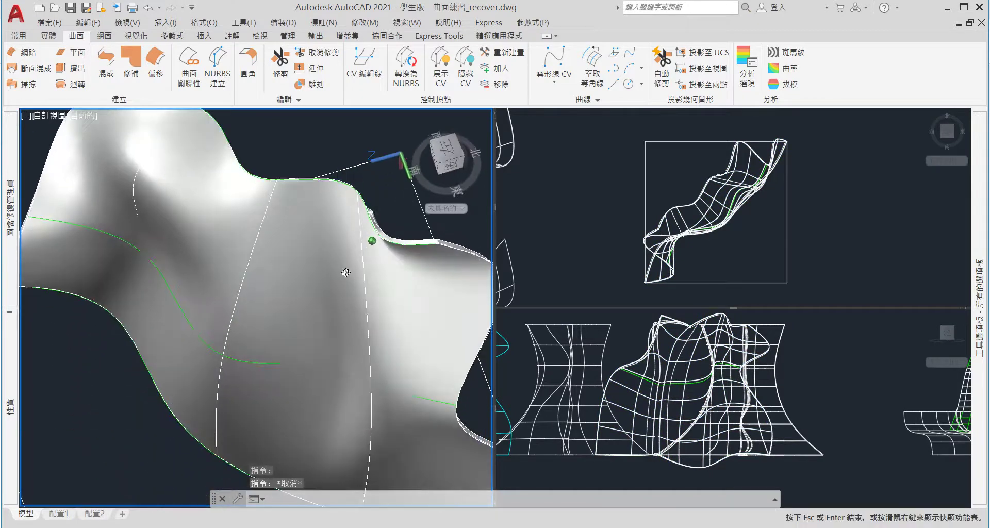
scroll(351, 257, down, 3)
scroll(351, 257, up, 3)
click(351, 257)
scroll(345, 309, down, 3)
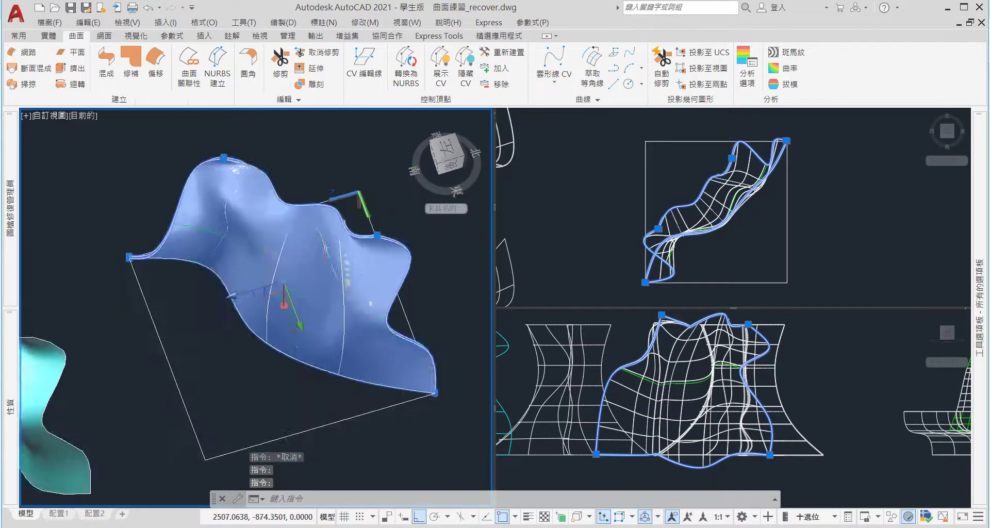
scroll(342, 354, down, 2)
text(m)
key(Return)
Move the thickened wavy solid 1000 units up along Z
click(341, 354)
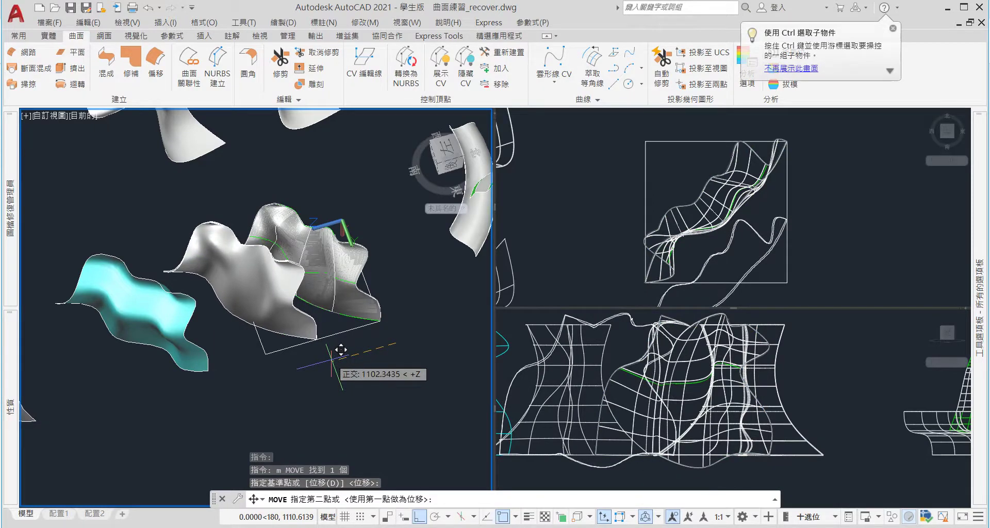
text(0)
key(Return)
key(Escape)
Zoom in and select the moved wavy solid to confirm it is a 3D solid
scroll(343, 346, up, 3)
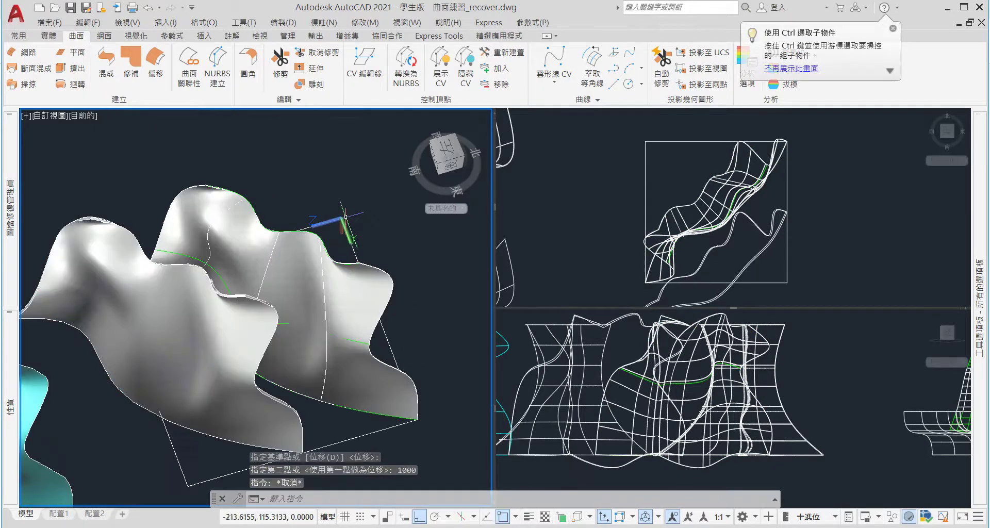
scroll(347, 331, up, 3)
scroll(164, 357, down, 2)
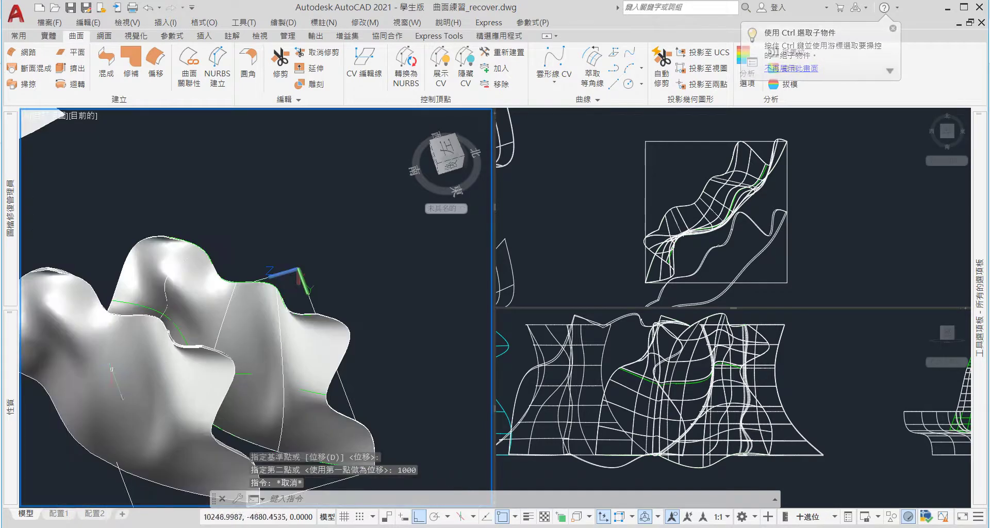
scroll(164, 335, up, 2)
scroll(168, 257, down, 2)
scroll(169, 223, up, 2)
scroll(170, 219, up, 3)
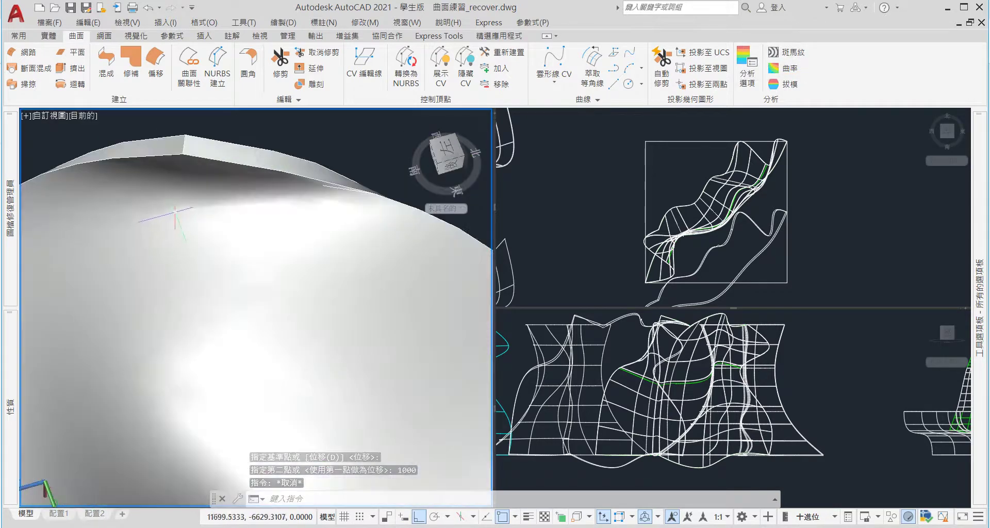
click(175, 211)
scroll(138, 172, down, 5)
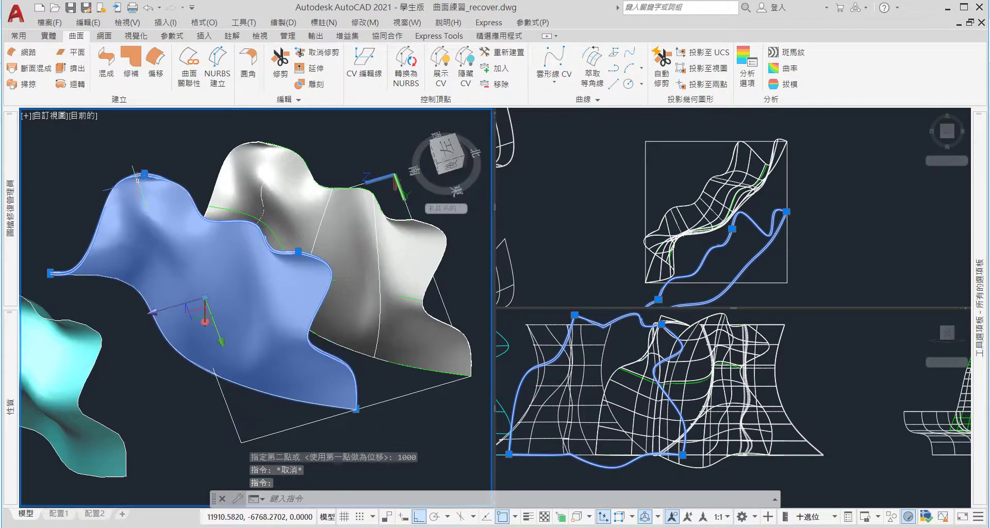
scroll(138, 178, up, 3)
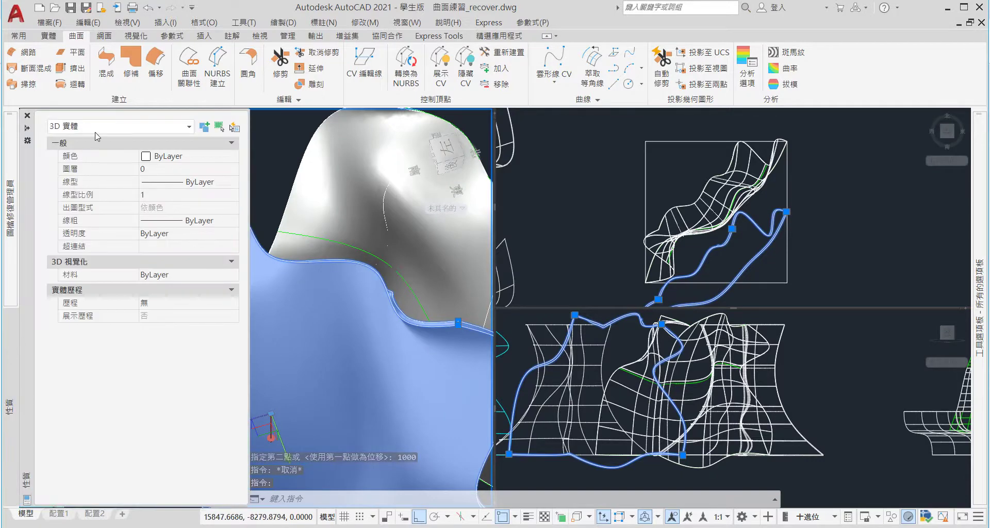
Select the upper network surface to show its properties, with U and V isolines of 6
key(Escape)
click(361, 181)
mouse_move(10, 209)
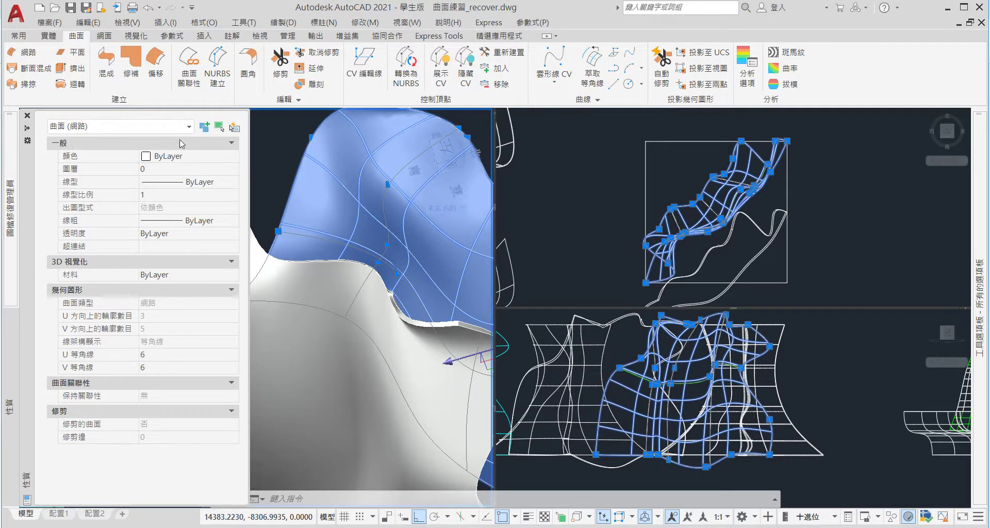
key(Escape)
key(Escape)
scroll(346, 193, down, 5)
Orbit and zoom around the wavy surfaces, then select the overlapping one
shift+middle_drag(361, 201, 376, 202)
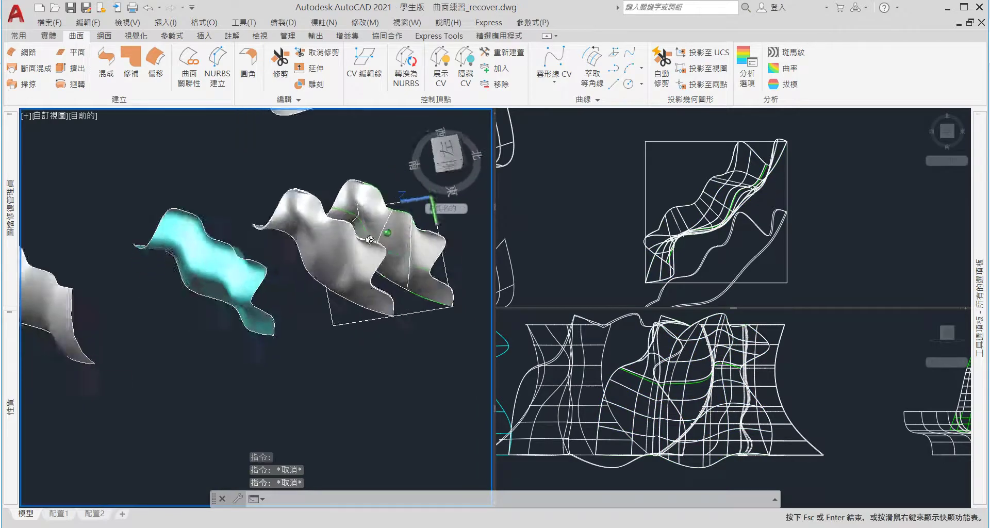
scroll(376, 216, up, 2)
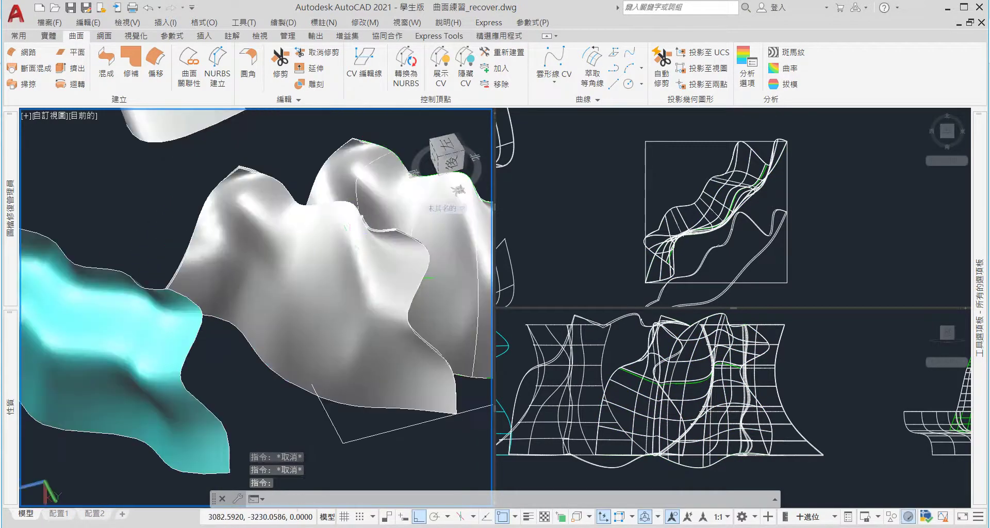
scroll(378, 246, up, 3)
key(Escape)
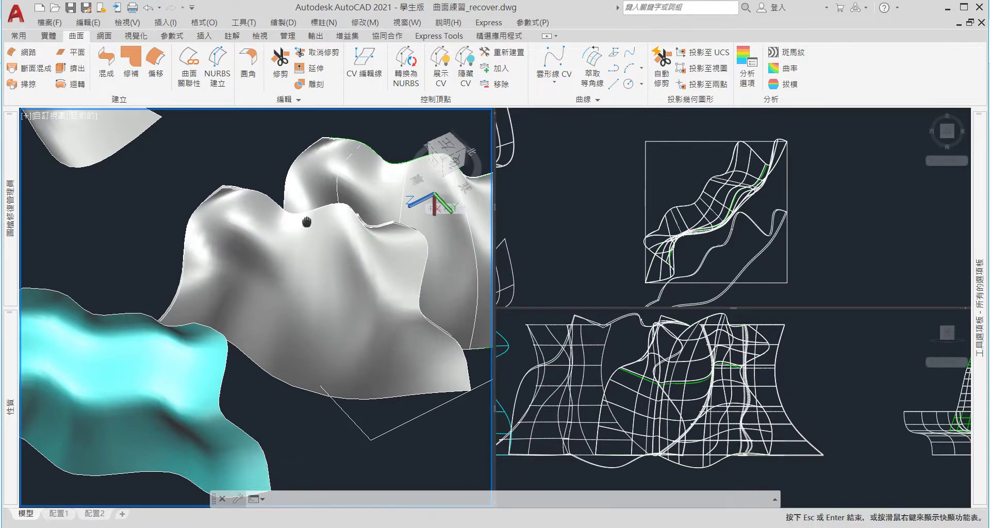
shift+middle_drag(303, 220, 168, 257)
mouse_move(360, 287)
shift+middle_down()
mouse_move(376, 275)
mouse_move(358, 274)
mouse_move(282, 324)
mouse_move(361, 315)
mouse_move(357, 266)
shift+middle_up()
scroll(361, 316, down, 3)
scroll(357, 266, up, 3)
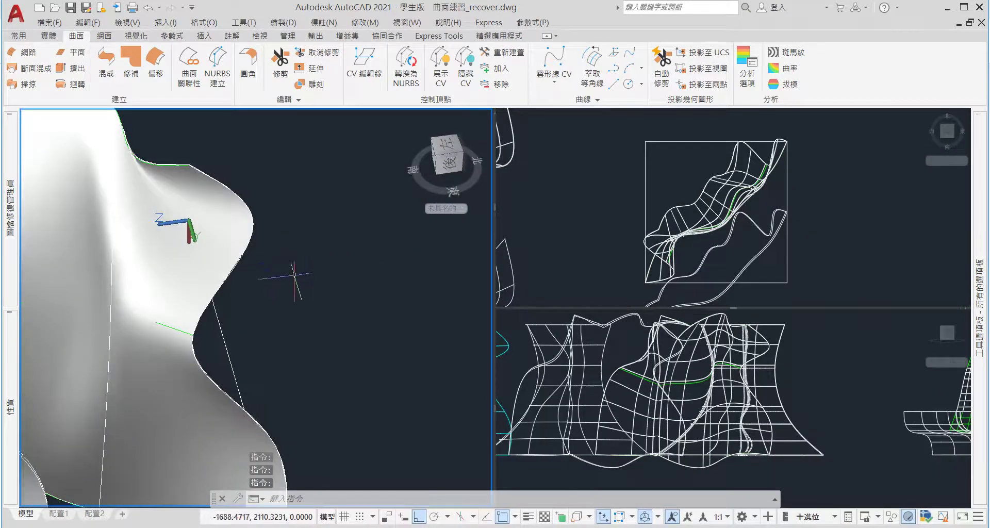
scroll(293, 274, down, 3)
scroll(327, 236, up, 3)
scroll(396, 294, up, 2)
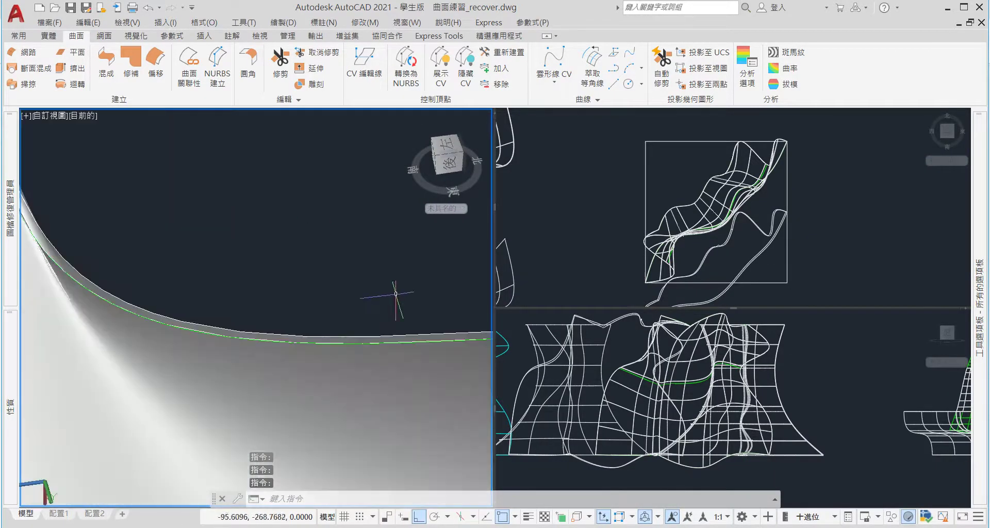
click(381, 333)
scroll(309, 240, down, 3)
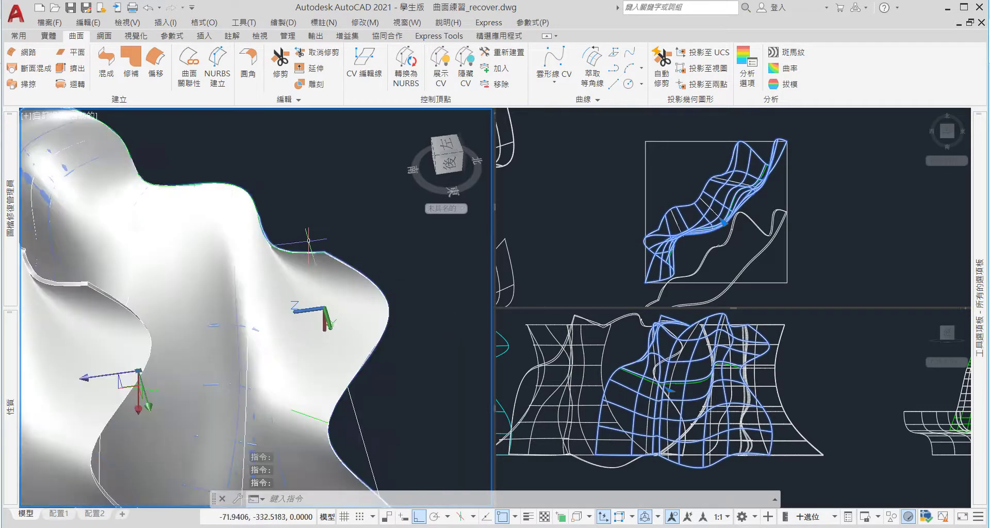
Erase the selected overlapping wavy surface with E
text(e)
key(Return)
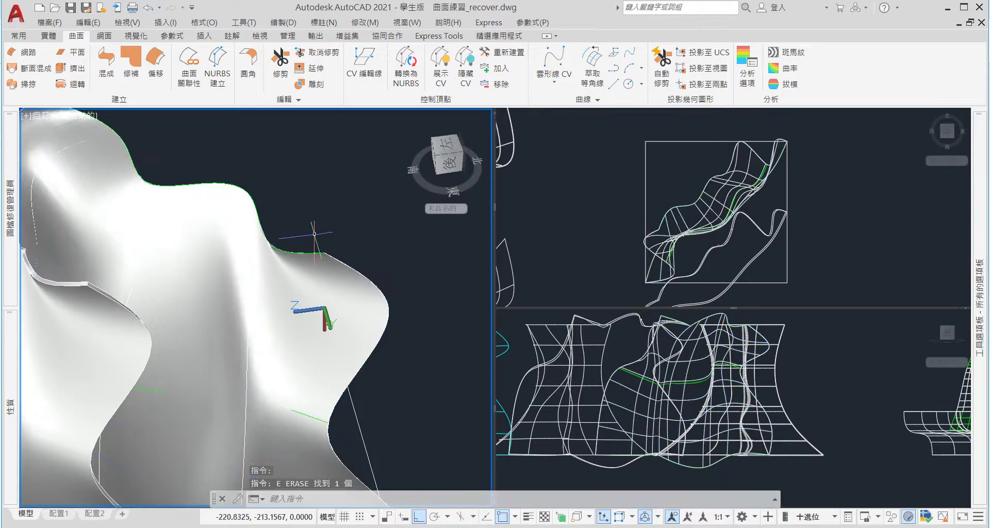
scroll(320, 248, down, 3)
scroll(330, 253, up, 3)
scroll(335, 258, down, 4)
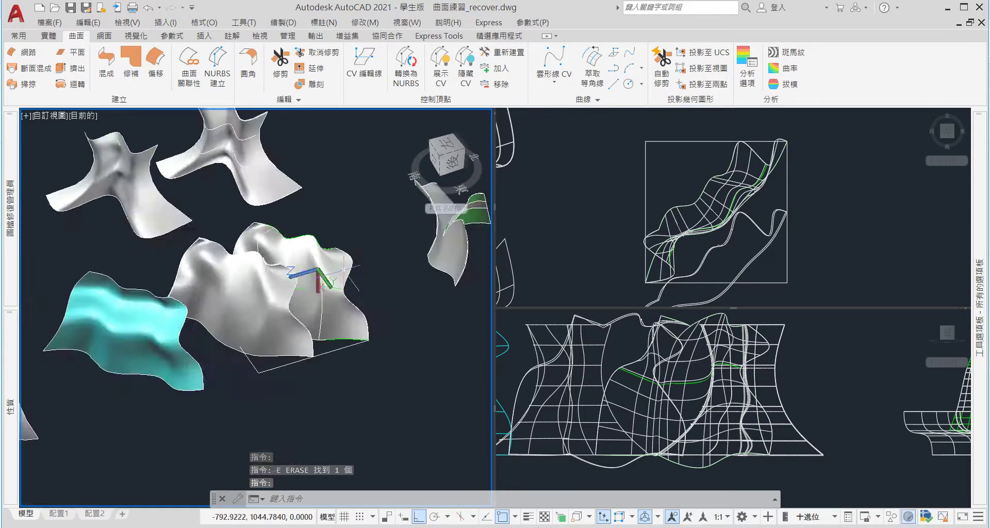
scroll(341, 269, up, 2)
scroll(337, 273, down, 3)
scroll(333, 283, up, 2)
scroll(324, 294, down, 2)
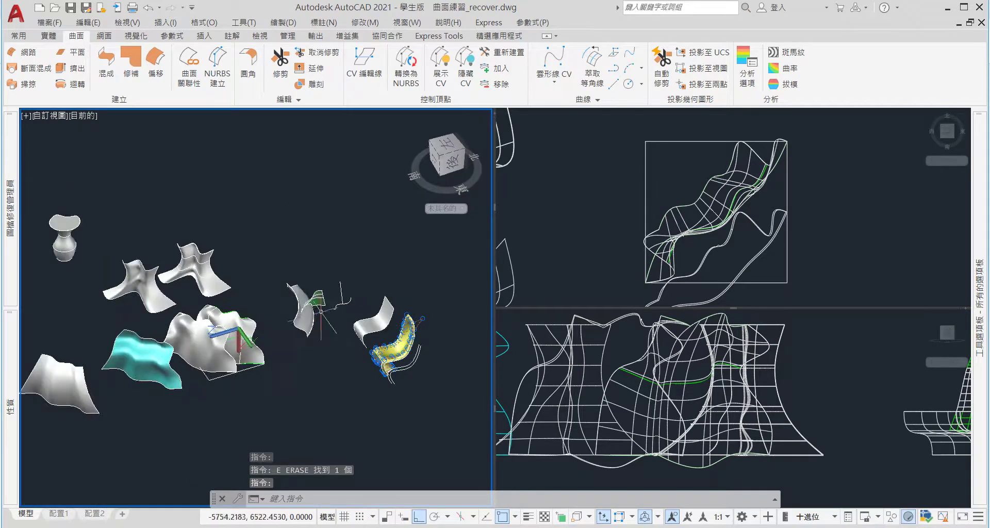
scroll(315, 307, up, 4)
Orbit around the remaining surfaces, briefly selecting the grey curved and white middle surfaces
mouse_move(315, 308)
shift+middle_down()
mouse_move(477, 286)
mouse_move(231, 303)
mouse_move(436, 321)
shift+middle_up()
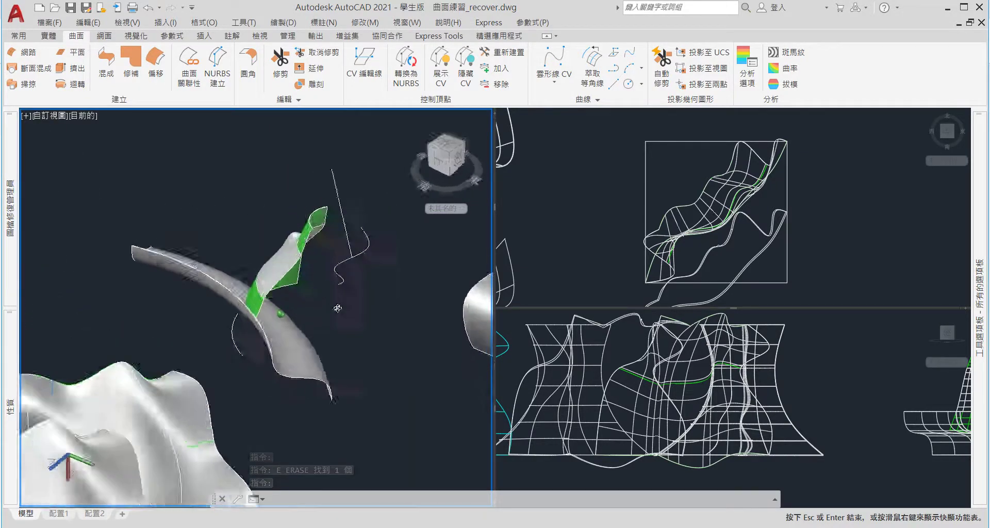
scroll(437, 321, up, 5)
scroll(437, 322, up, 3)
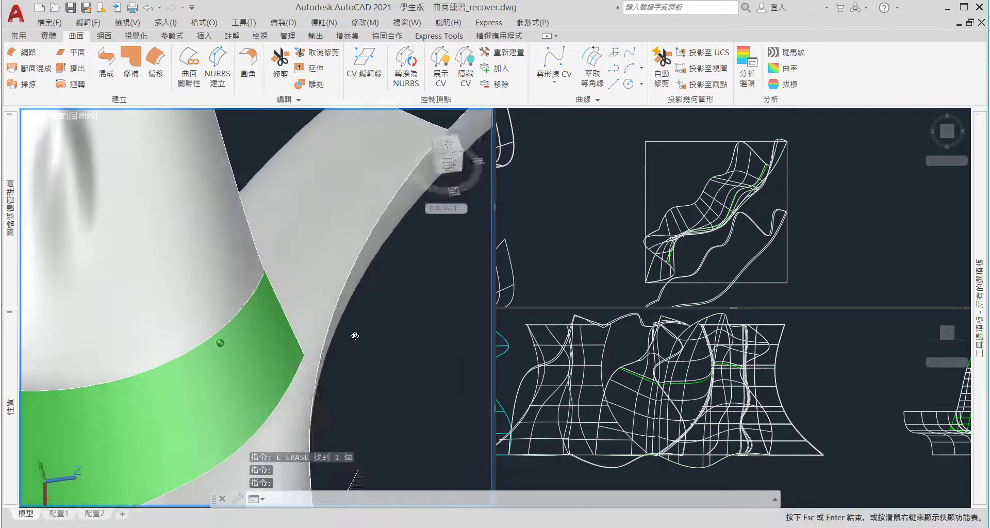
mouse_move(437, 321)
shift+middle_down()
mouse_move(359, 297)
mouse_move(307, 299)
mouse_move(277, 314)
shift+middle_up()
scroll(359, 298, down, 3)
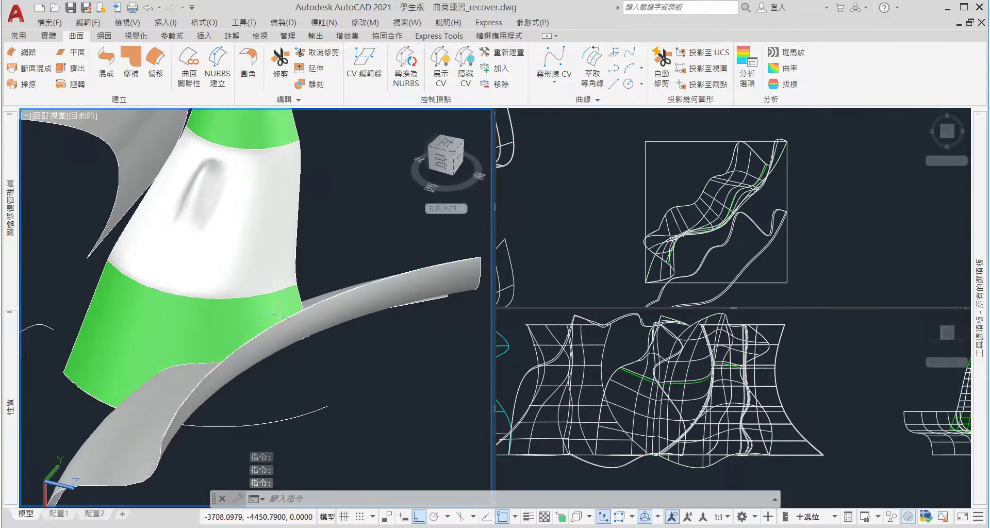
click(314, 330)
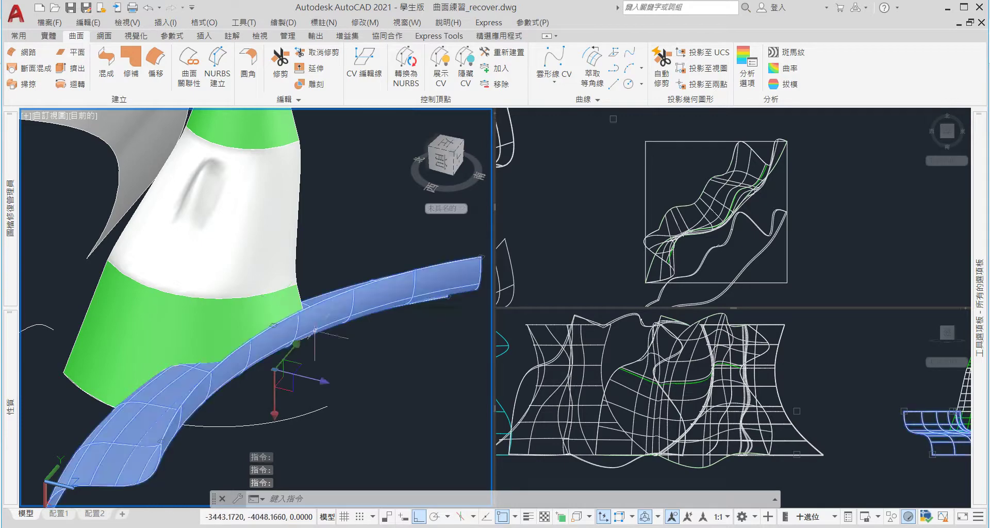
key(Escape)
mouse_move(231, 214)
middle_down()
mouse_move(305, 234)
mouse_move(221, 298)
middle_up()
click(307, 237)
key(Escape)
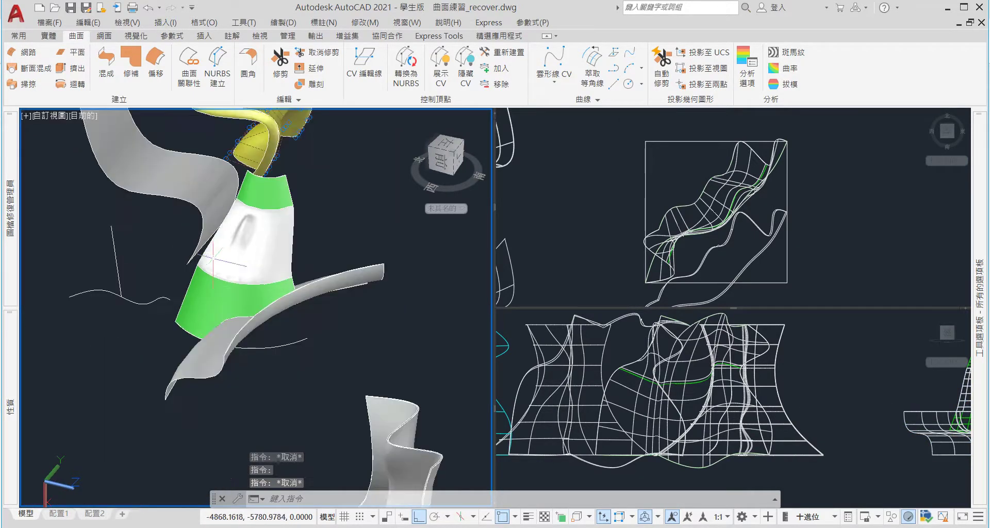
View from the back-left and select the wavy surface beside the cyan one
scroll(221, 297, down, 5)
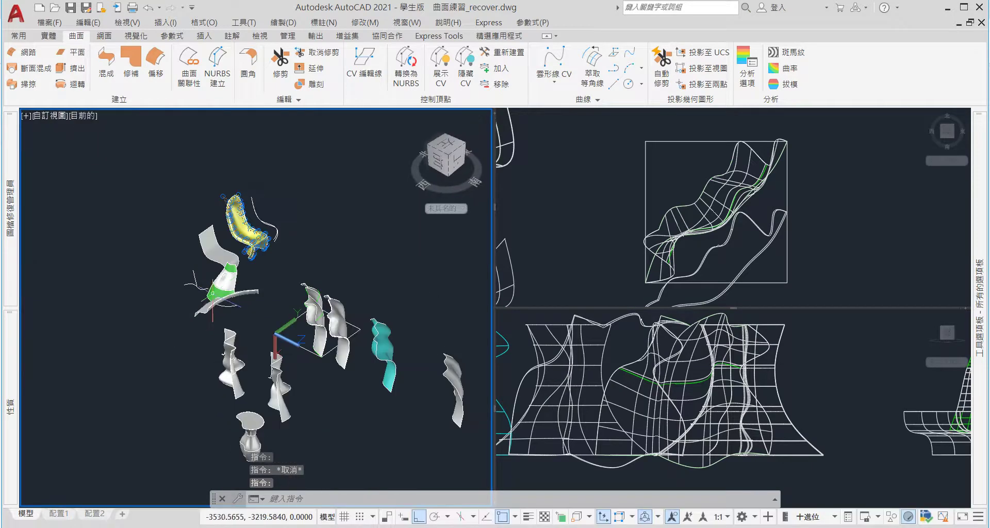
shift+middle_drag(335, 350, 395, 356)
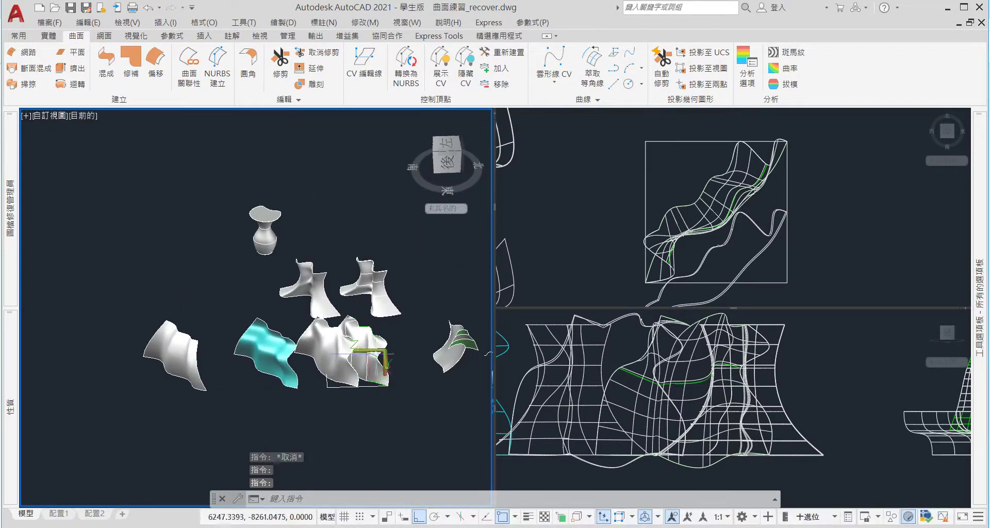
scroll(395, 356, up, 5)
scroll(361, 379, up, 4)
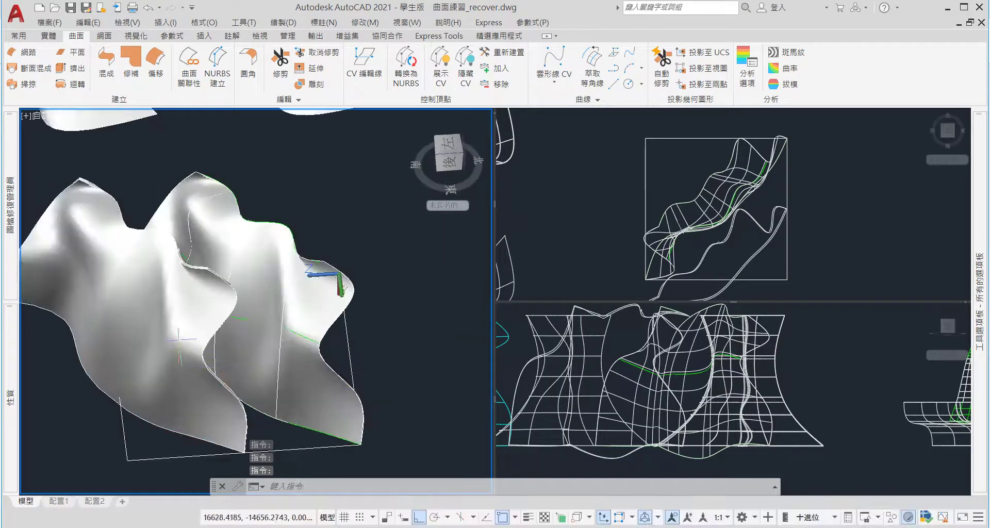
click(178, 338)
scroll(382, 369, down, 5)
Move the wavy surface 90000 units, then undo the overshooting move
text(m)
key(Return)
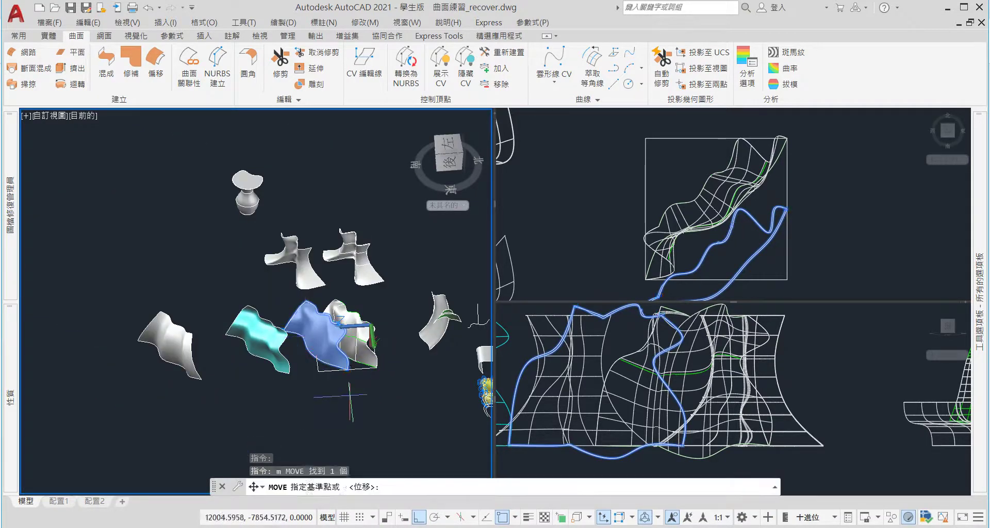
click(354, 395)
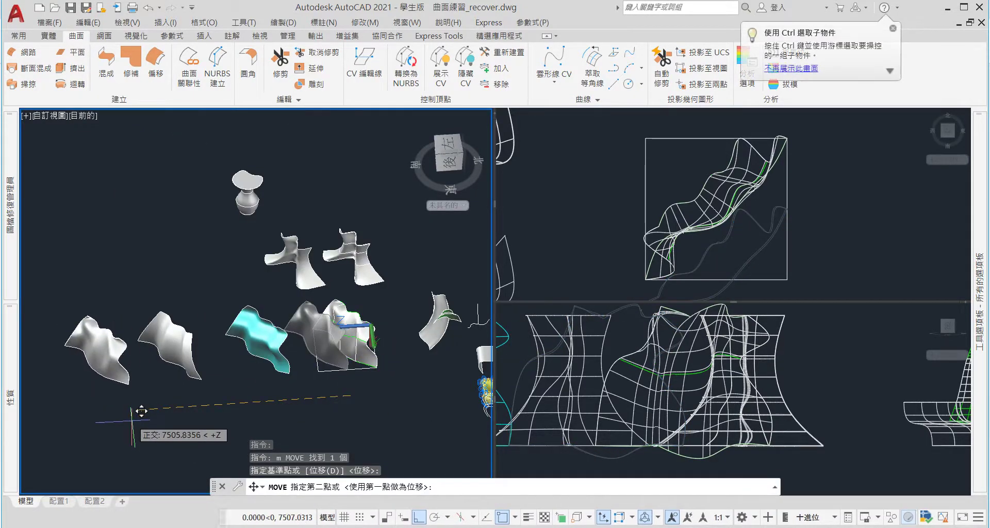
text(9000)
key(Return)
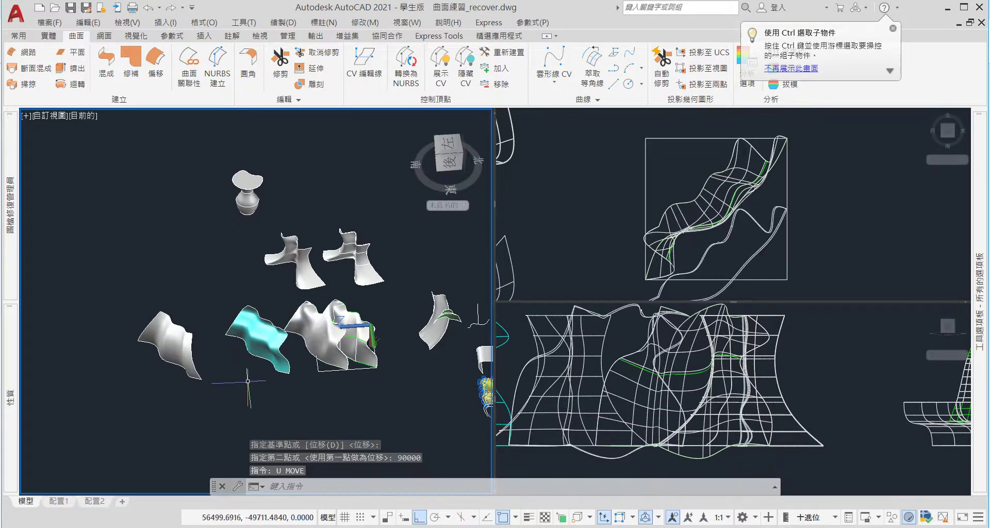
key(Return)
Move the wavy surface 9000 units along +Z instead
text(m)
key(Return)
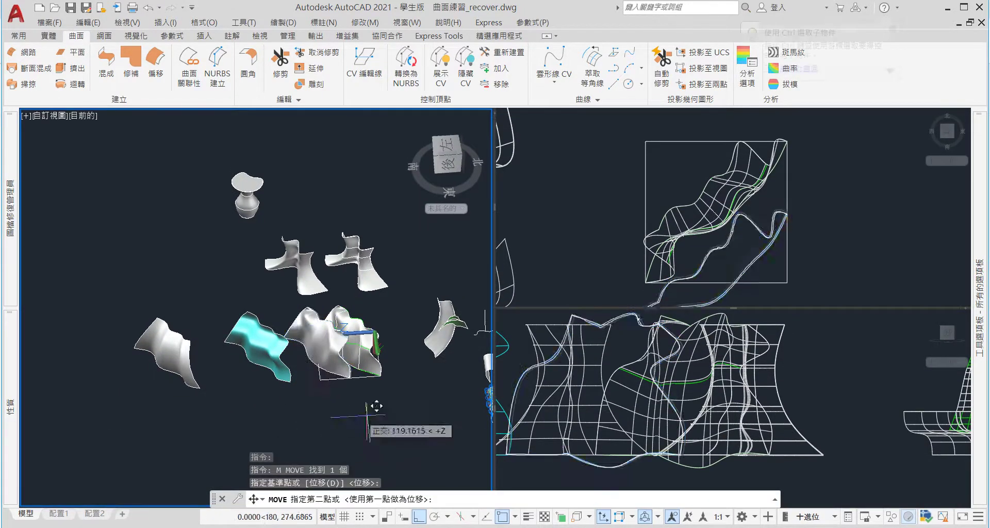
click(369, 416)
text(00)
key(Return)
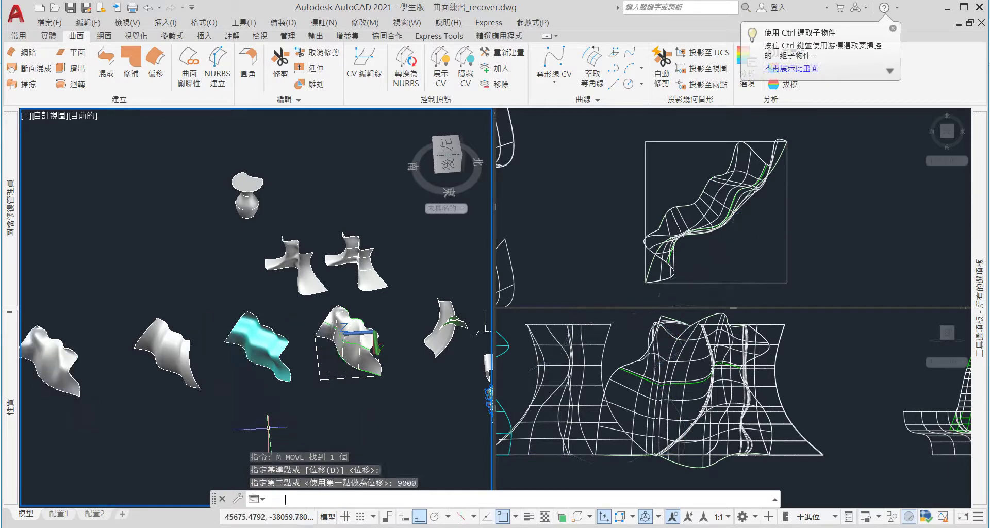
key(Escape)
Zoom and orbit to check the moved wavy surface stands clear of the cyan surface
scroll(326, 327, up, 2)
scroll(326, 327, up, 2)
scroll(222, 398, up, 1)
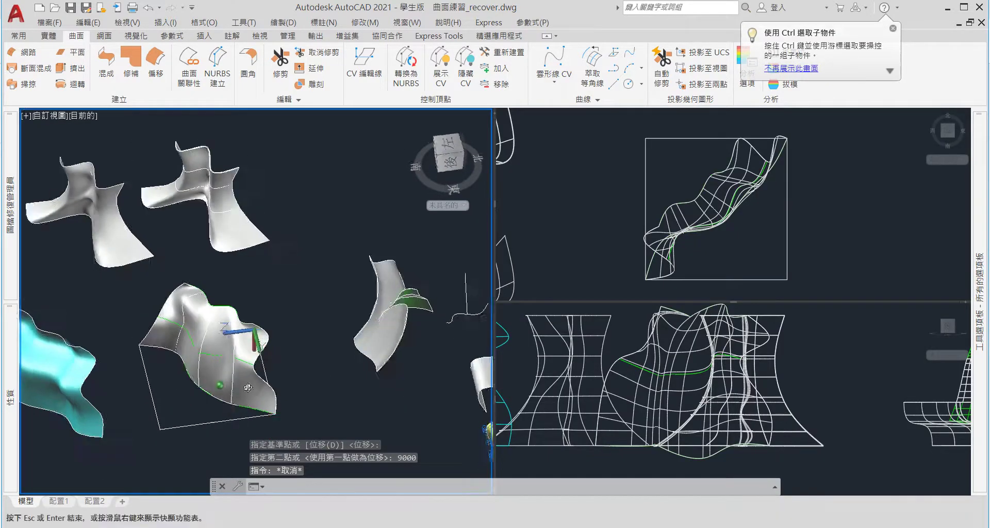
scroll(222, 398, up, 2)
scroll(223, 397, up, 1)
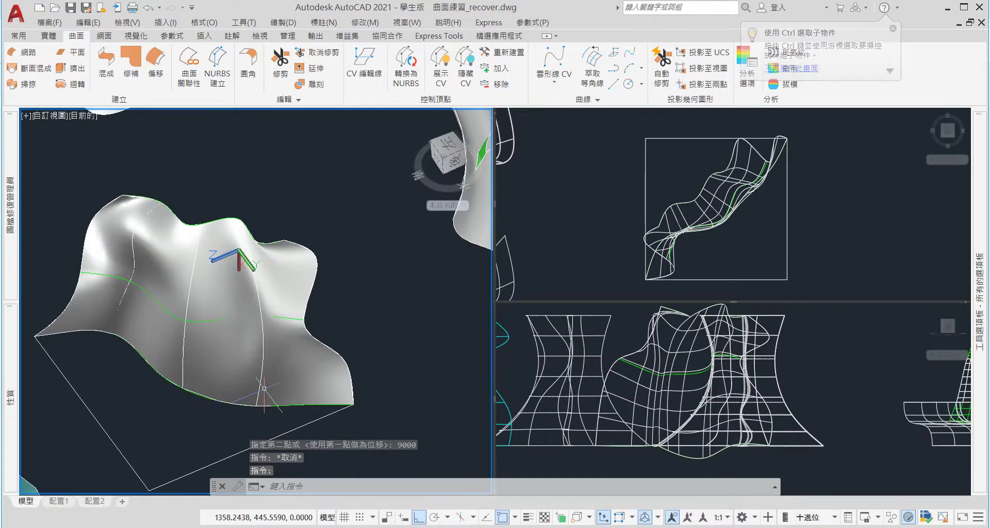
mouse_move(228, 401)
shift+middle_down()
mouse_move(175, 400)
mouse_move(195, 414)
mouse_move(221, 316)
shift+middle_up()
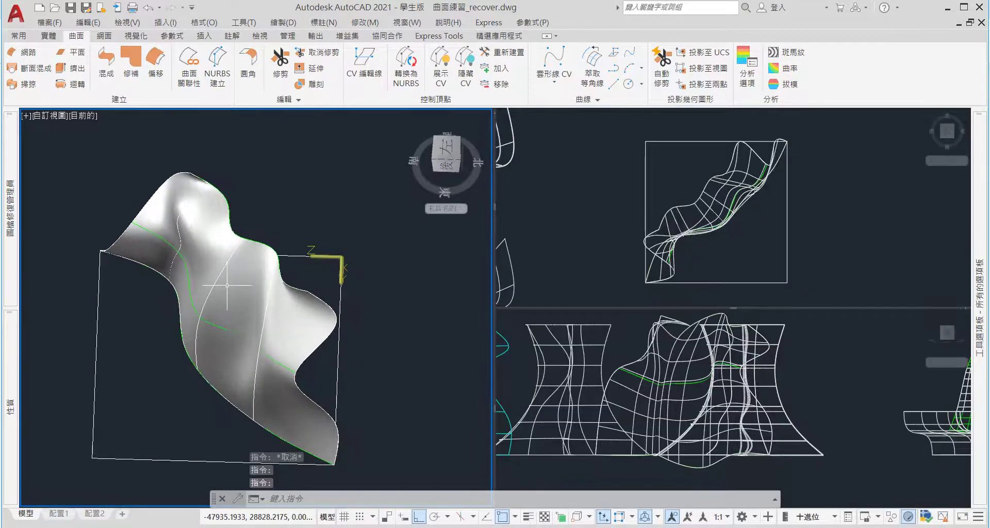
shift+middle_drag(311, 349, 337, 334)
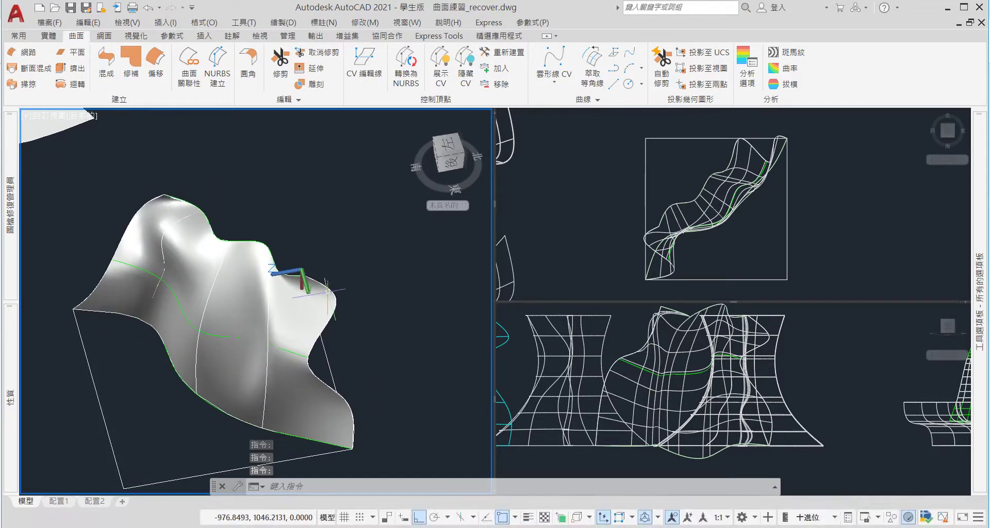
scroll(327, 290, down, 3)
shift+middle_drag(326, 291, 302, 328)
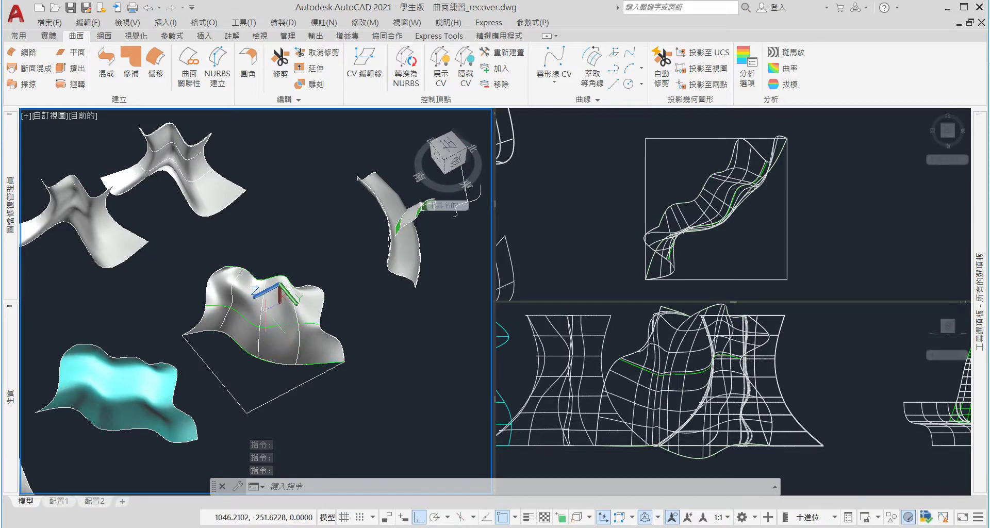
Reset the UCS to World and orbit around the wavy surface
text(ucs)
key(Return)
text(w)
key(Return)
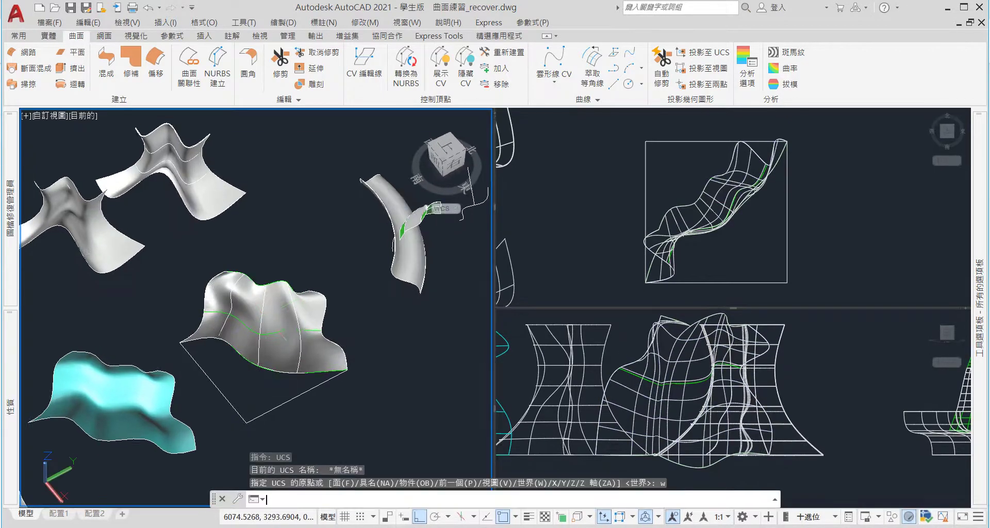
scroll(261, 324, up, 3)
mouse_move(262, 325)
shift+middle_down()
mouse_move(162, 343)
mouse_move(350, 344)
mouse_move(299, 338)
shift+middle_up()
scroll(296, 351, down, 2)
scroll(289, 367, up, 2)
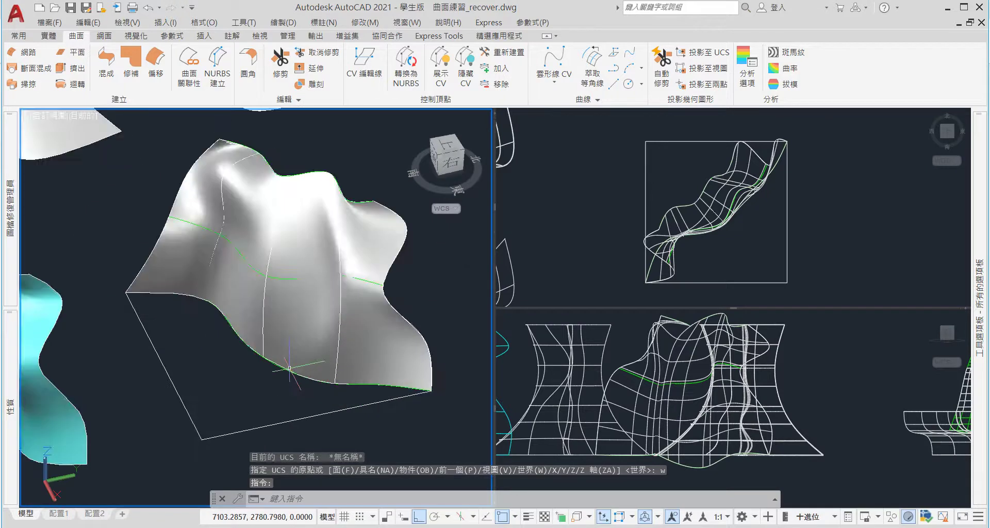
Activate the top-right viewport and check the object snap settings, toggling OSNAP with F3
click(739, 227)
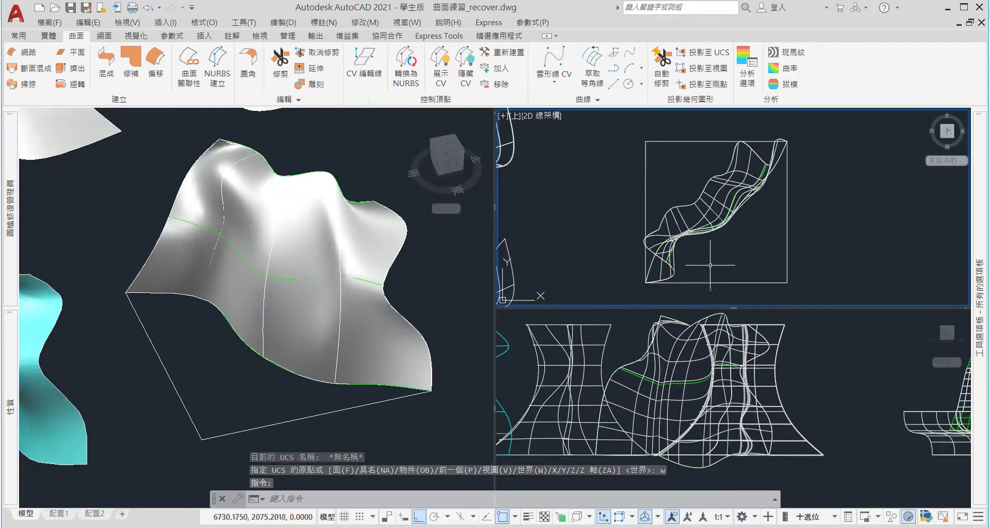
text(a)
key(Return)
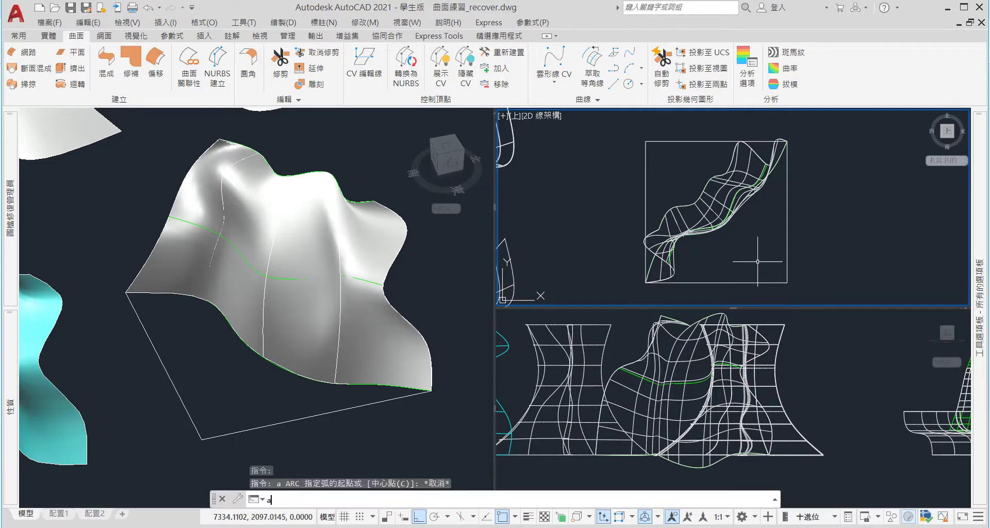
key(F3)
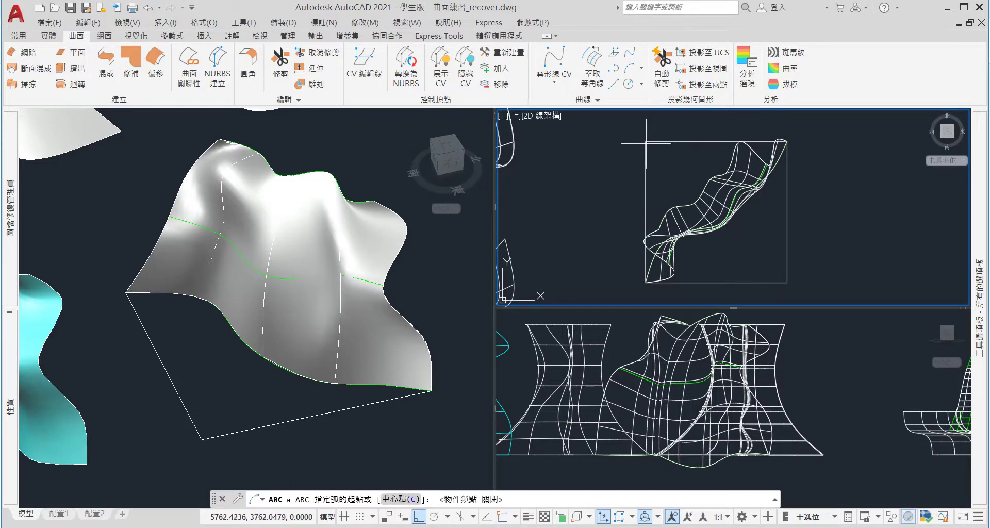
key(F3)
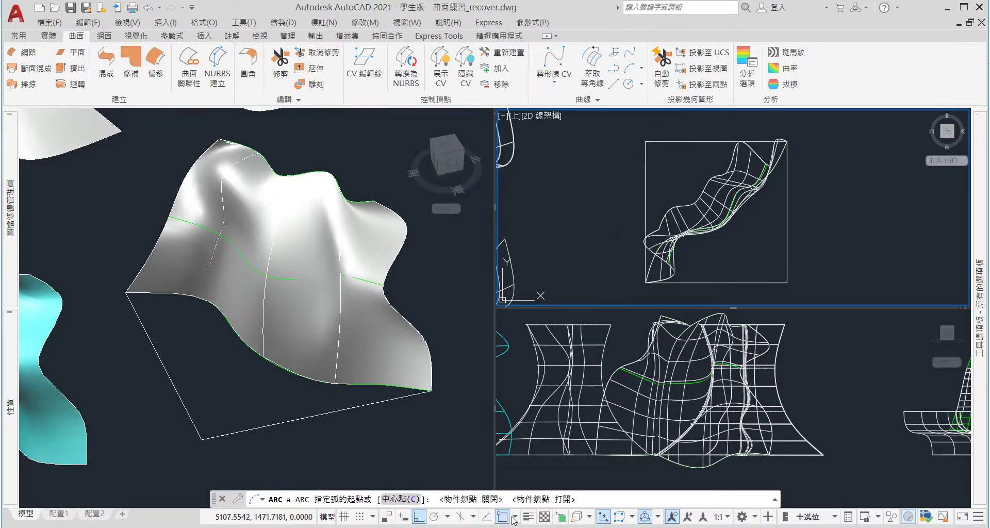
click(514, 520)
click(523, 281)
key(Escape)
Regenerate the display and cycle through the viewports with Ctrl+R
text(re)
key(Return)
key(ctrl+r)
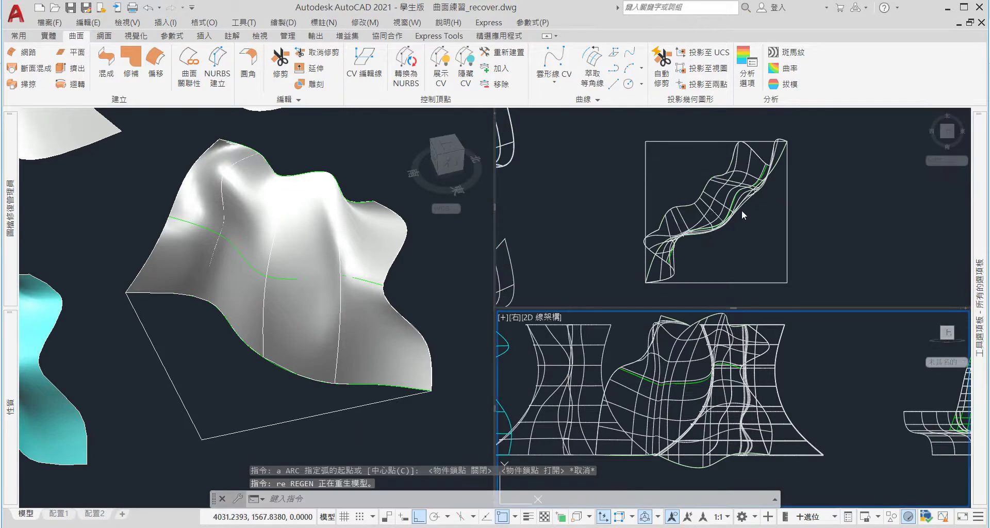
click(693, 198)
key(ctrl+r)
key(ctrl+r)
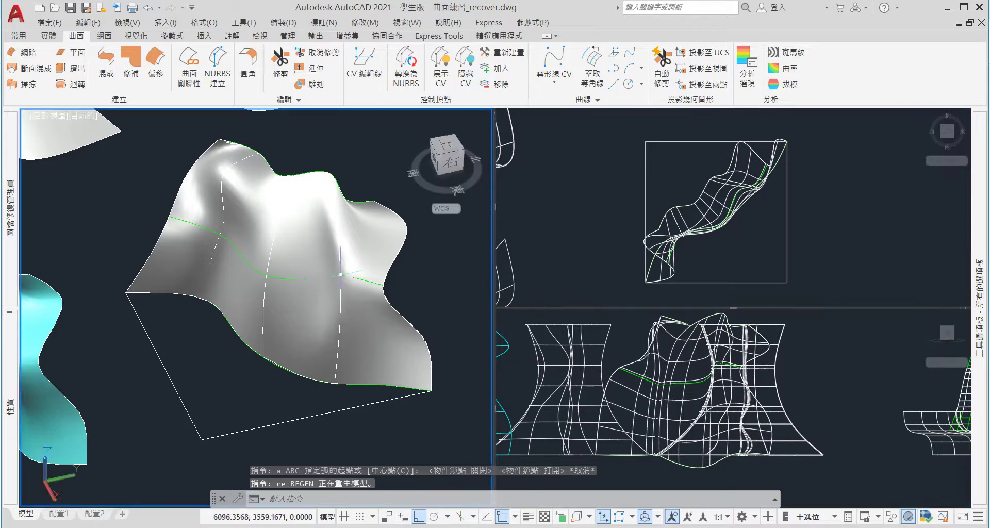
key(ctrl+r)
Make the top viewport active again and regenerate the drawing
key(ctrl+r)
key(ctrl+r)
key(ctrl+r)
click(638, 367)
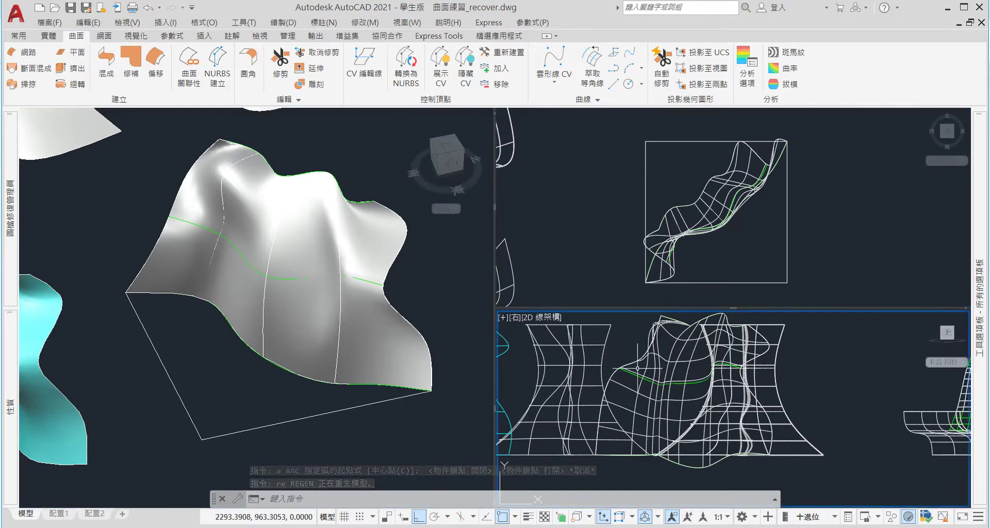
click(583, 216)
click(626, 341)
key(ctrl+r)
key(ctrl+r)
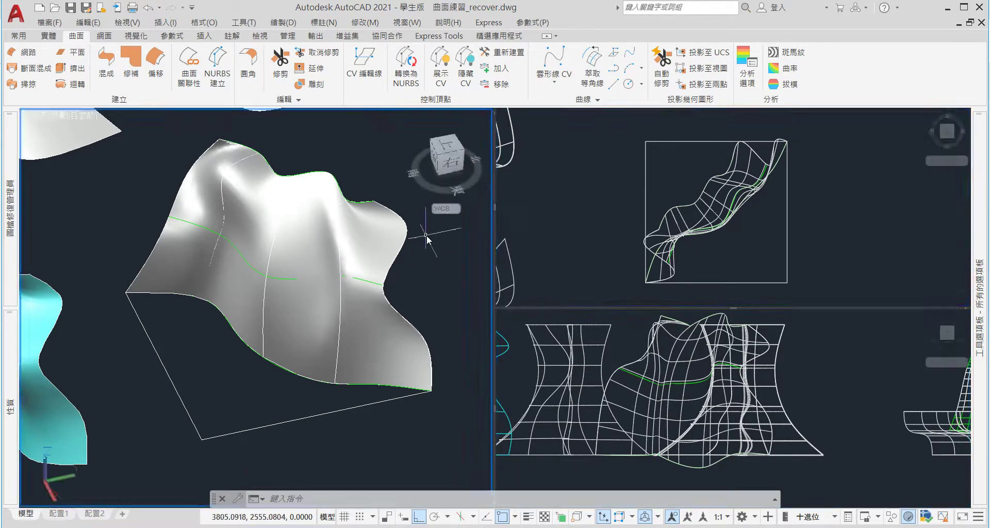
key(ctrl+r)
text(re)
key(Return)
scroll(569, 218, down, 2)
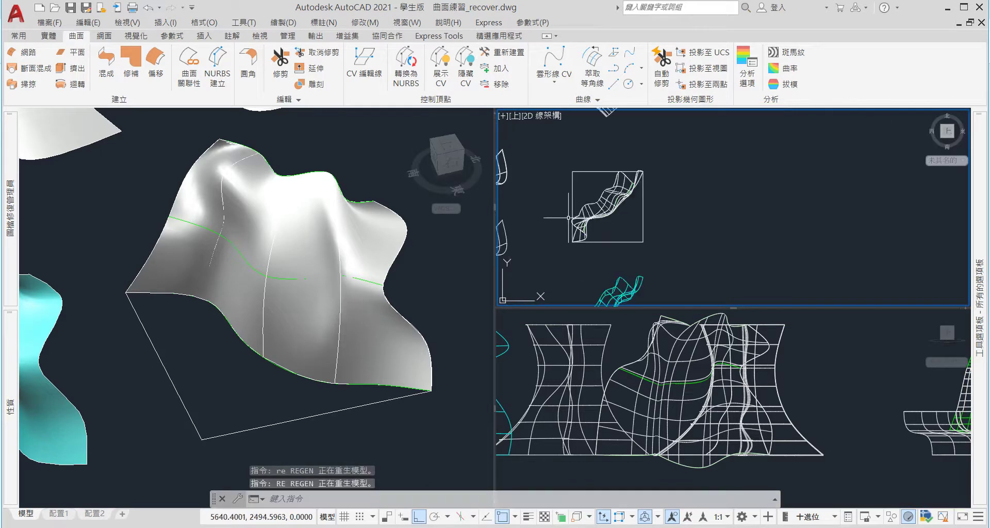
key(Escape)
key(Escape)
Draw a three-point arc from the square's corner across the wavy surface in the top view
text(a)
key(Return)
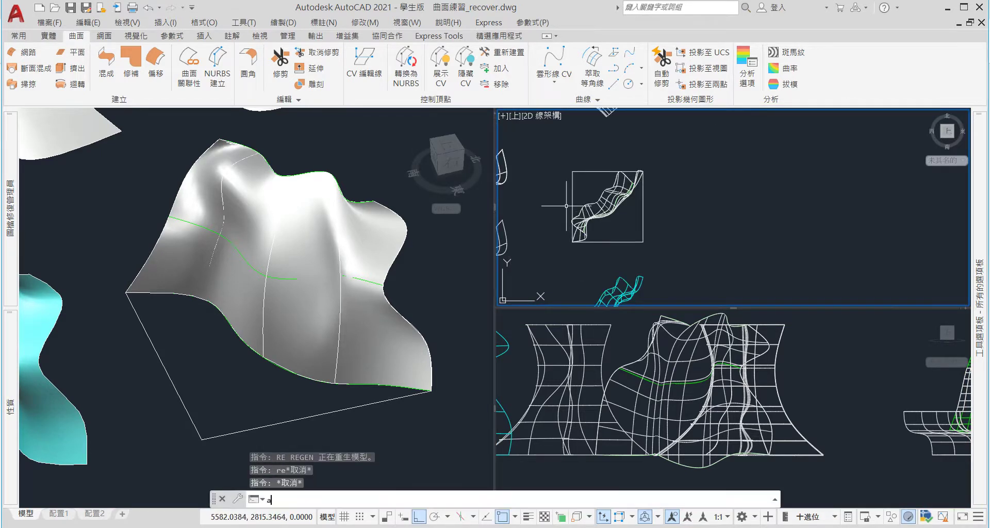
scroll(572, 172, up, 2)
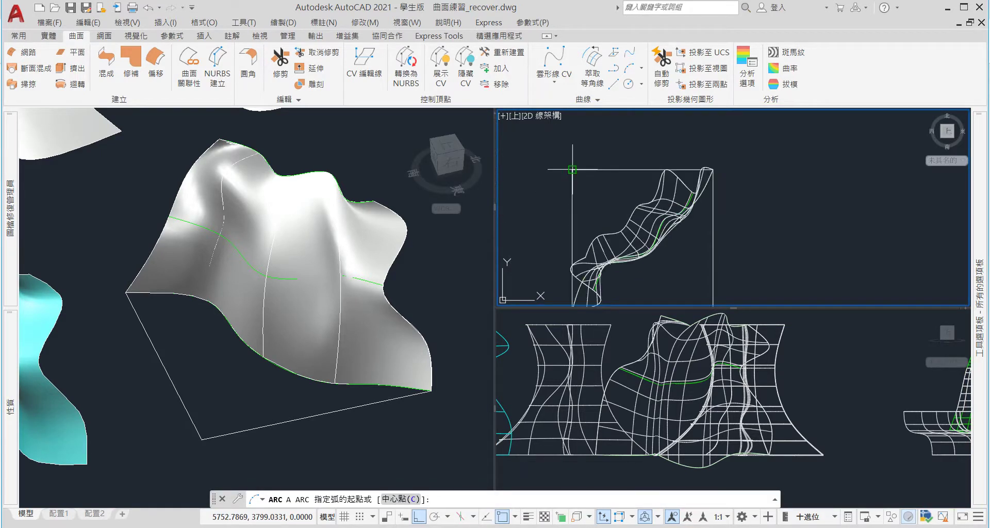
click(573, 170)
click(634, 185)
scroll(687, 214, down, 2)
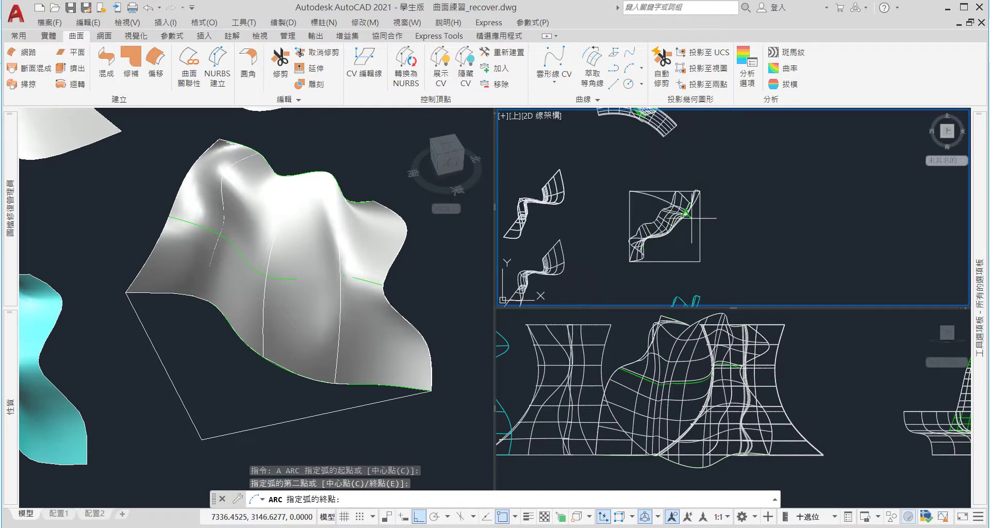
click(699, 225)
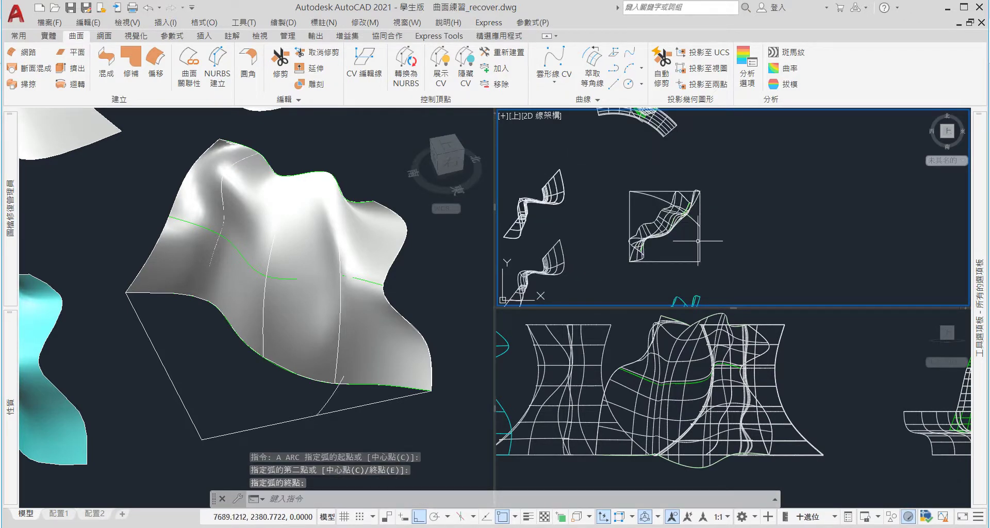
Inspect the new arc in the 3D viewport, select it in the top view, and start OFFSET
click(213, 420)
mouse_move(356, 384)
shift+middle_down()
mouse_move(335, 359)
mouse_move(348, 382)
shift+middle_up()
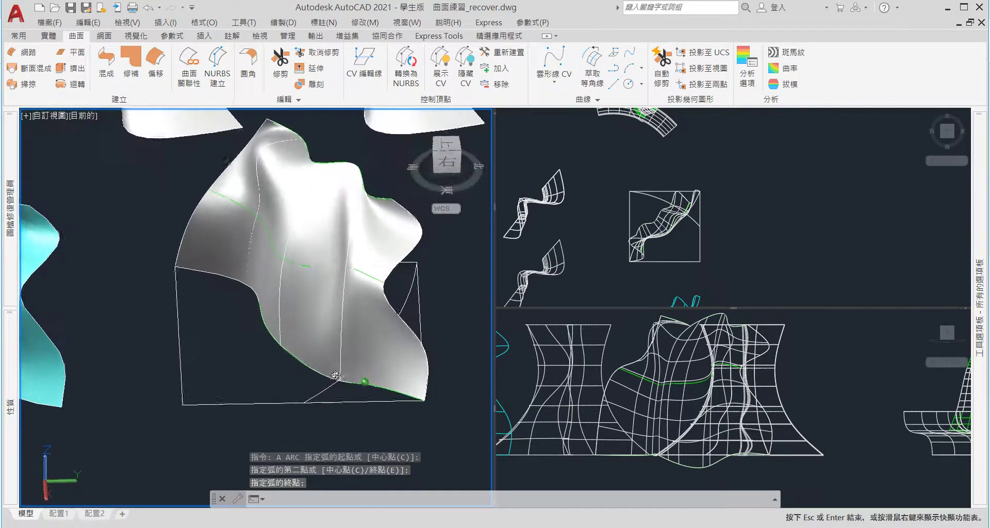
key(Escape)
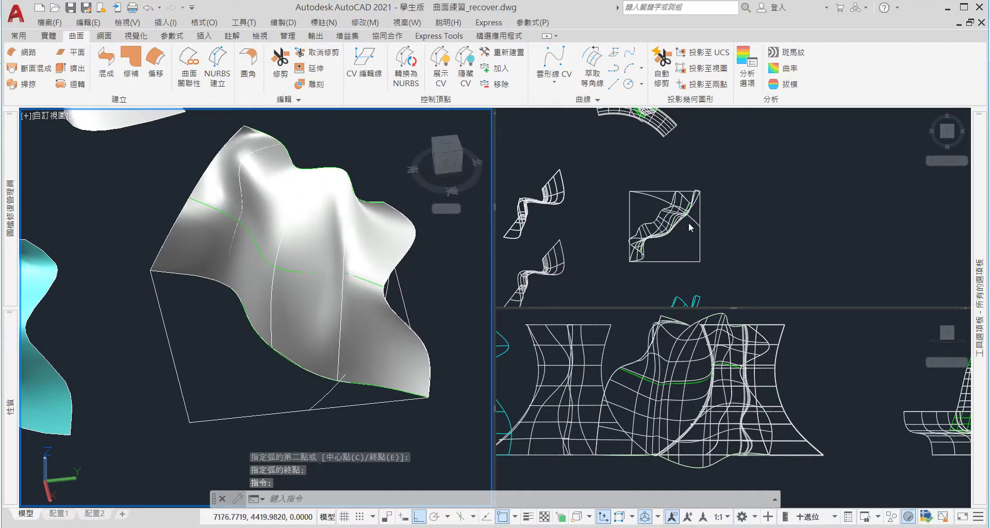
click(689, 229)
click(692, 221)
scroll(689, 229, up, 3)
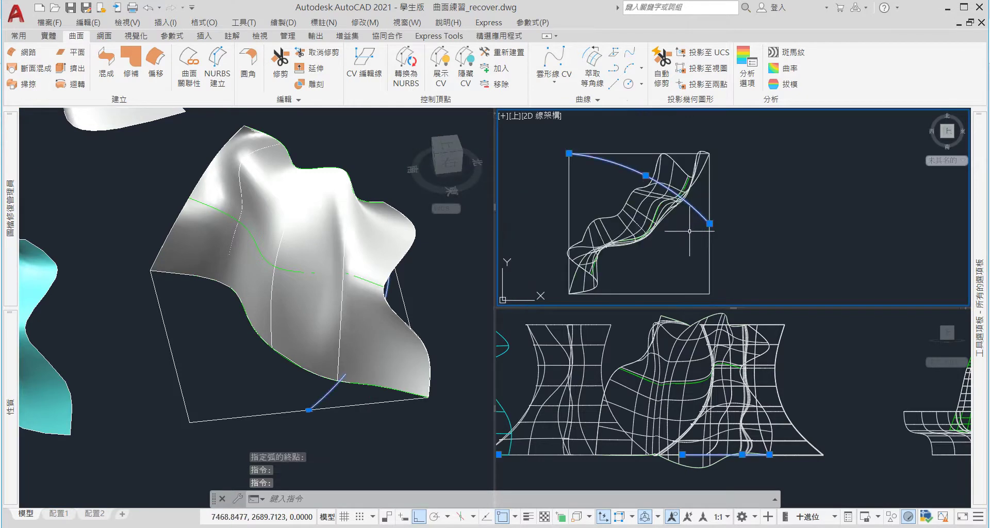
key(Escape)
key(Escape)
text(o)
key(Return)
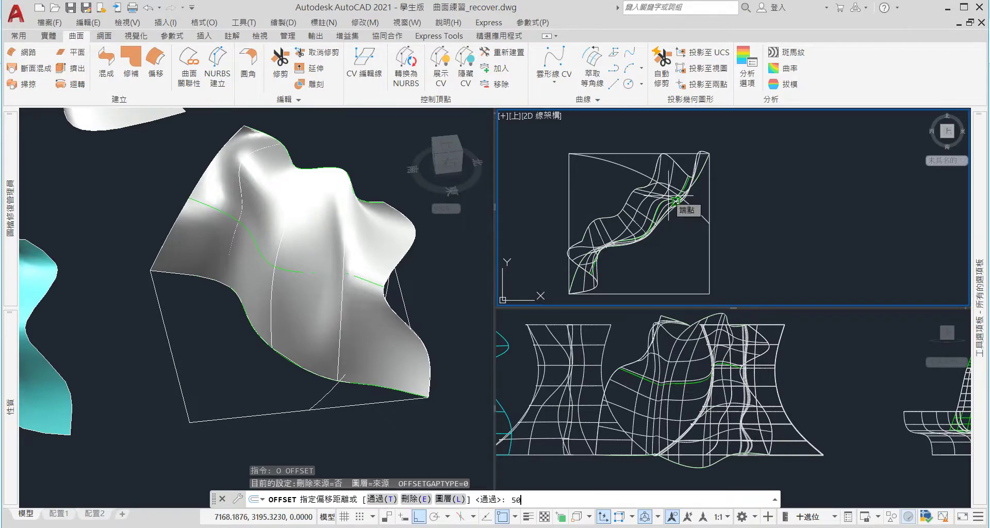
Offset the arc 500 units to one side
text(0)
key(Return)
click(628, 200)
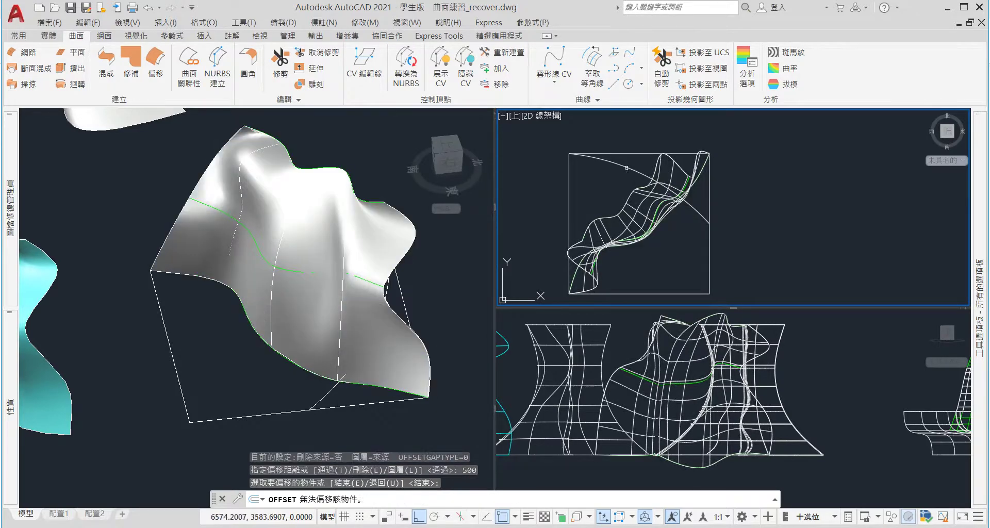
click(599, 195)
key(Escape)
Select the two arcs across the top and 3D viewports, then clear the selection
click(600, 195)
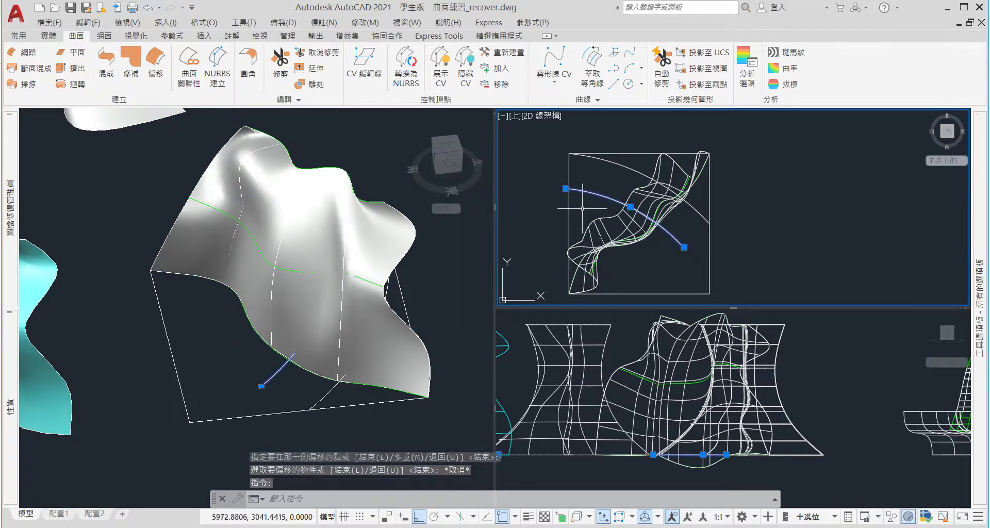
click(290, 402)
click(328, 394)
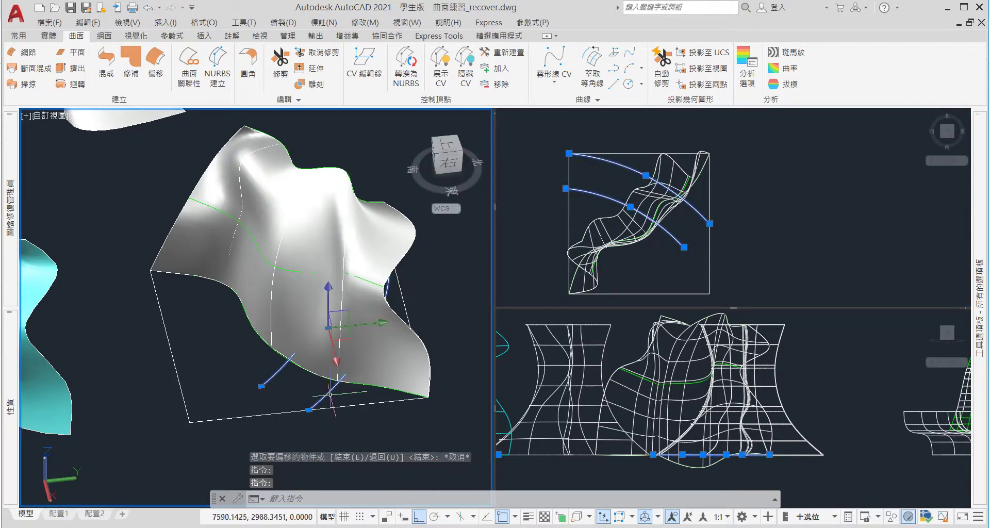
click(636, 216)
click(345, 403)
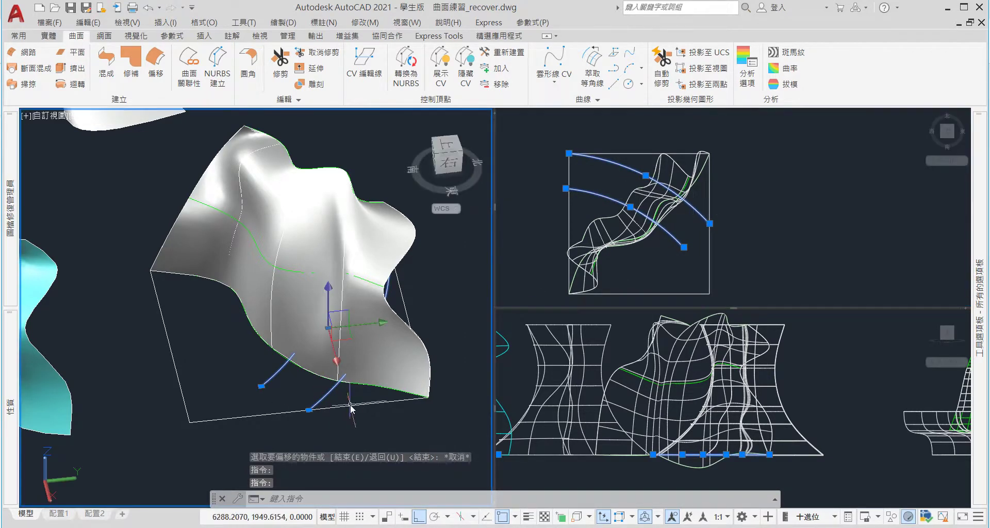
scroll(292, 390, down, 3)
key(Escape)
Move one arc 2000 units up along Z
click(293, 395)
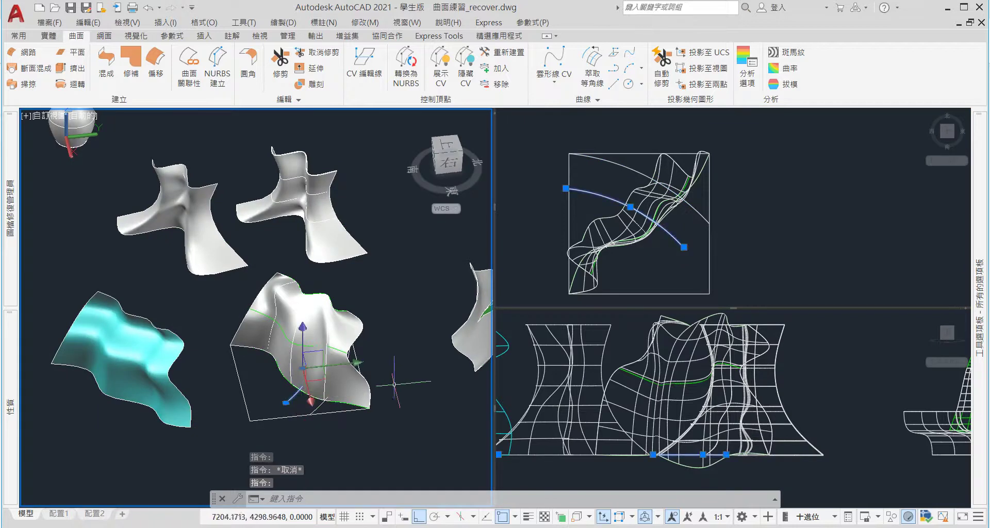
scroll(397, 384, up, 3)
text(m)
key(Return)
click(398, 407)
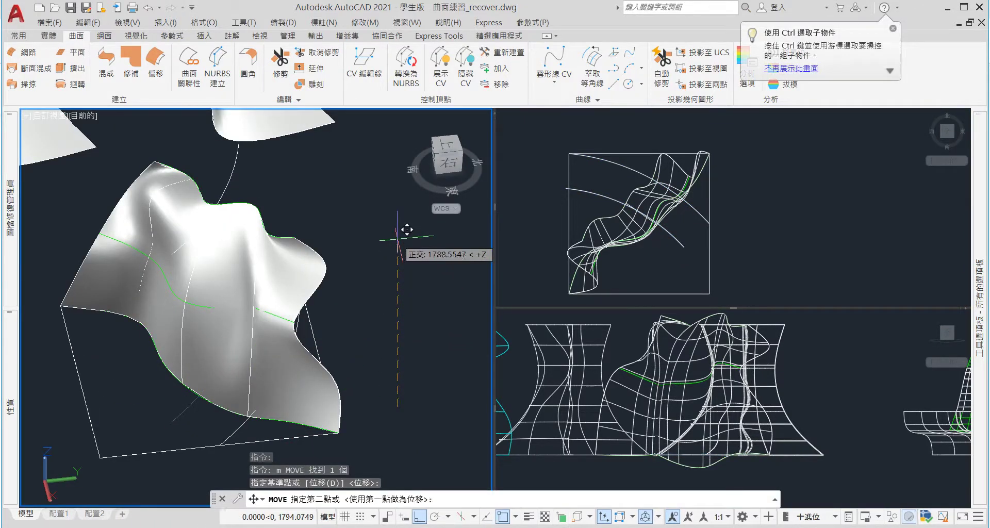
key(Return)
Orbit the 3D view to check the lifted arc above the surface's frame
scroll(407, 229, down, 3)
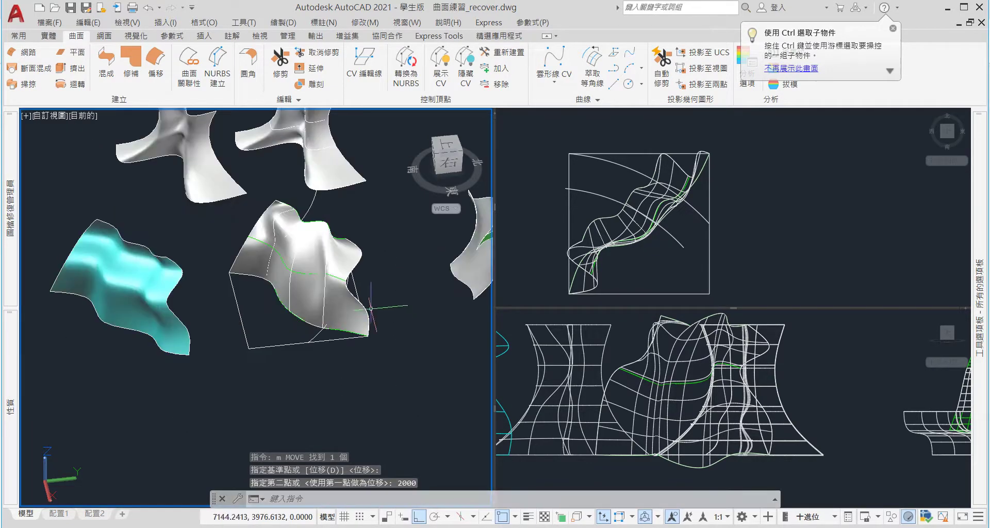
mouse_move(407, 229)
shift+middle_down()
mouse_move(263, 283)
mouse_move(354, 226)
mouse_move(288, 248)
shift+middle_up()
click(287, 248)
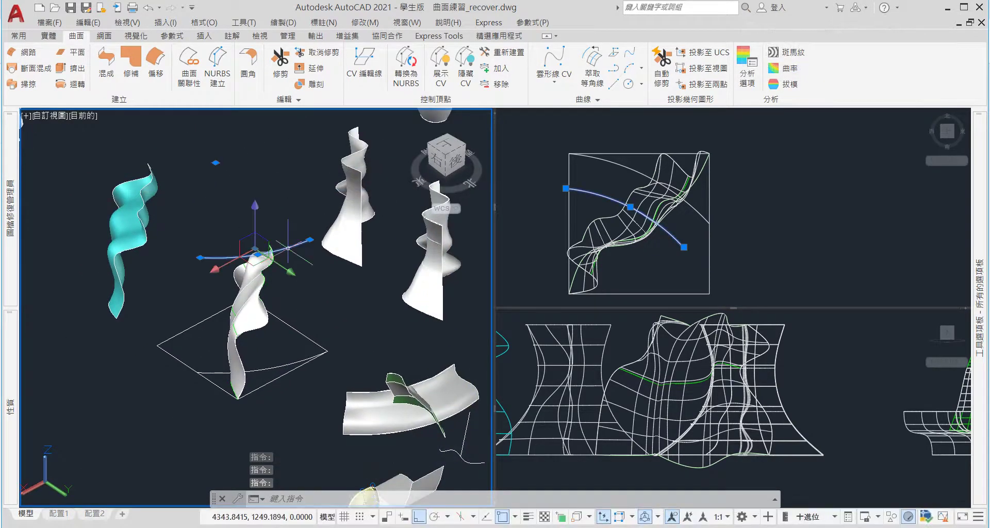
click(262, 366)
mouse_move(263, 365)
shift+middle_down()
mouse_move(411, 353)
mouse_move(316, 371)
shift+middle_up()
key(Escape)
key(Escape)
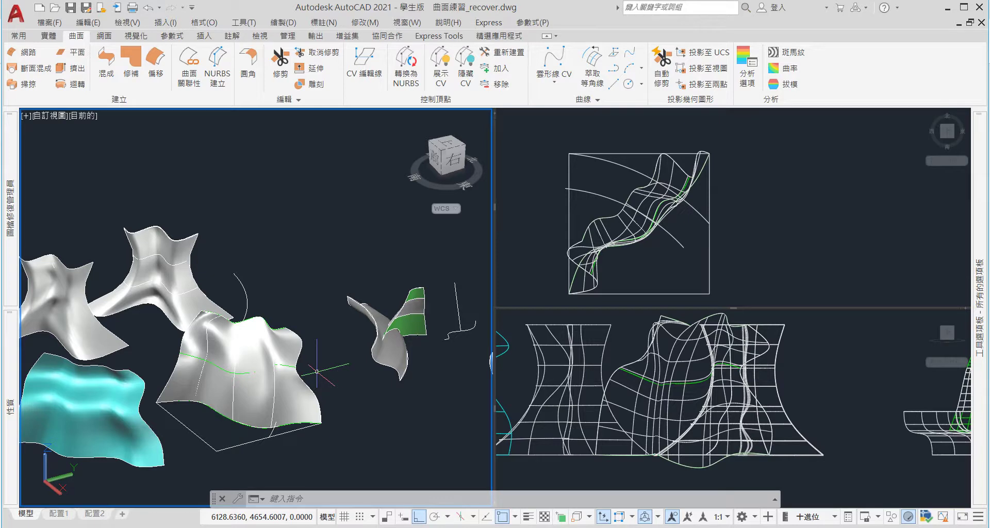
Loft a surface between the two arcs using Normal to all sections in Loft Settings
text(loft)
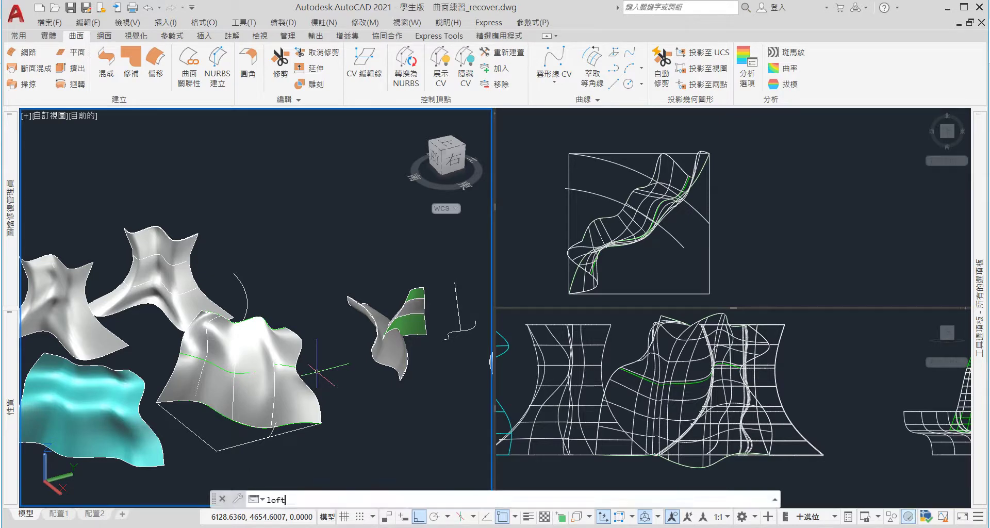
key(Return)
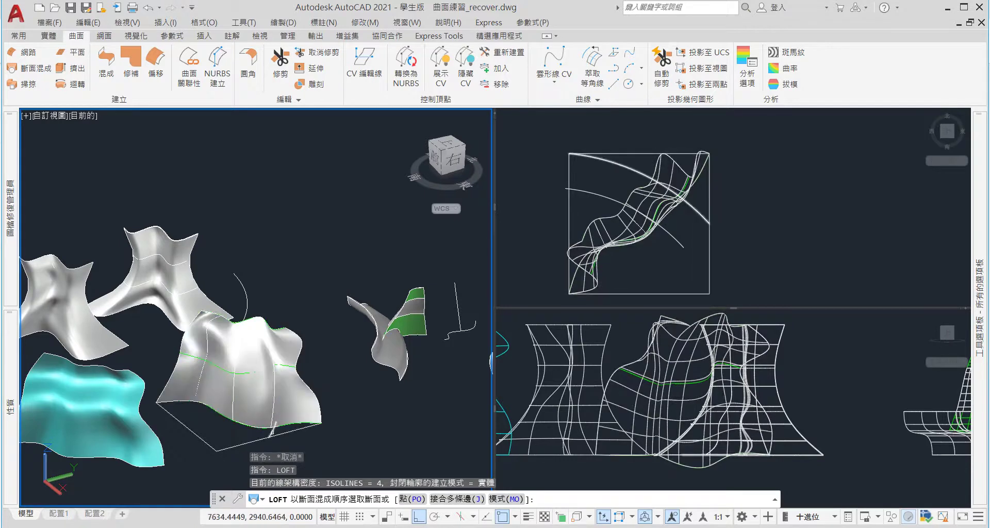
click(266, 358)
click(244, 292)
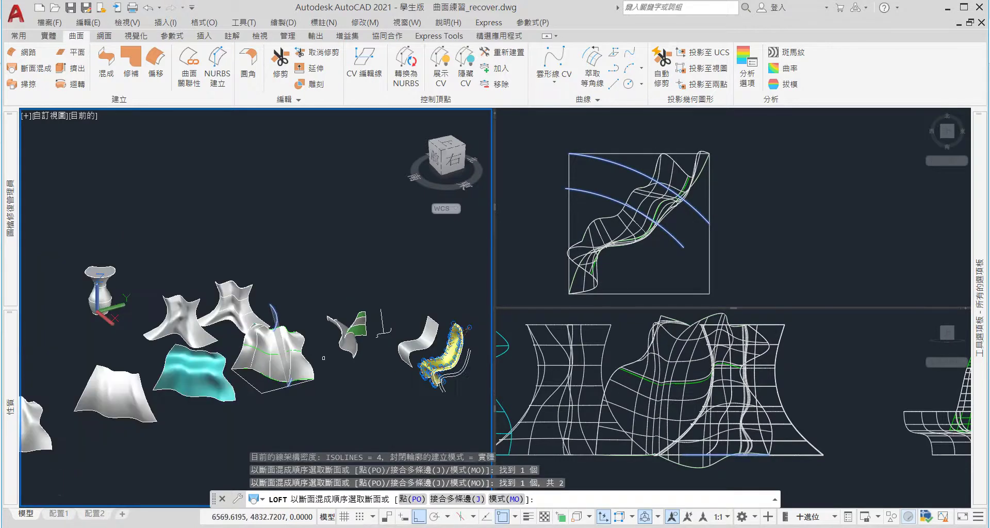
scroll(422, 397, down, 5)
scroll(307, 357, up, 6)
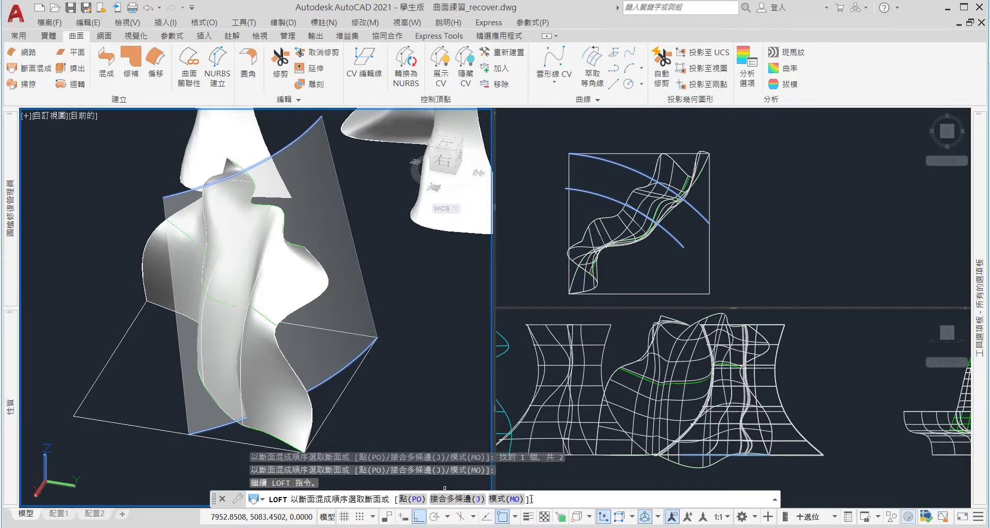
key(Return)
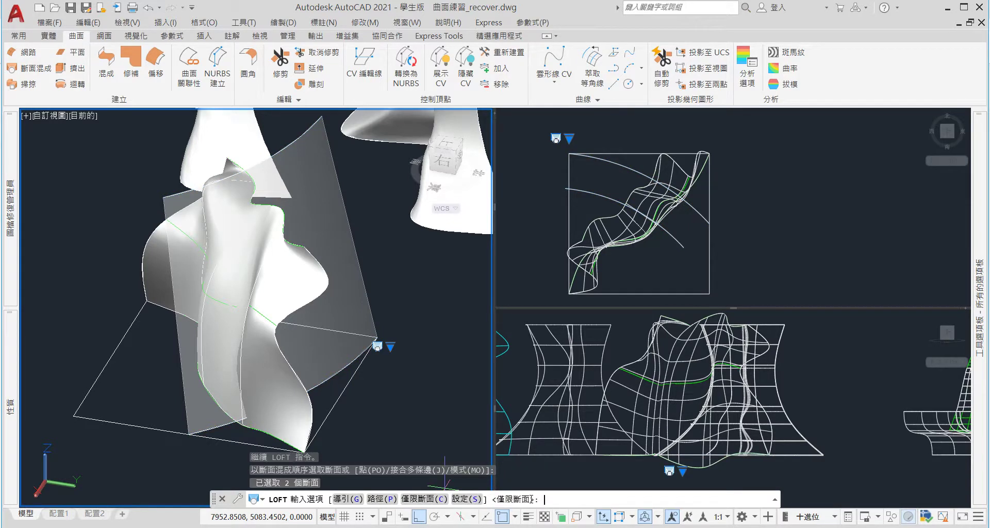
text(s)
key(Return)
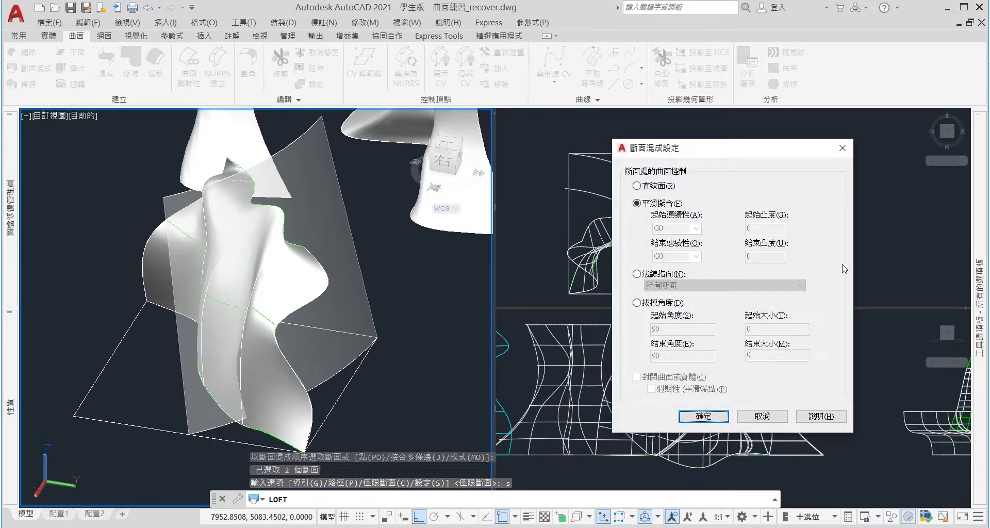
click(658, 187)
click(658, 203)
click(660, 275)
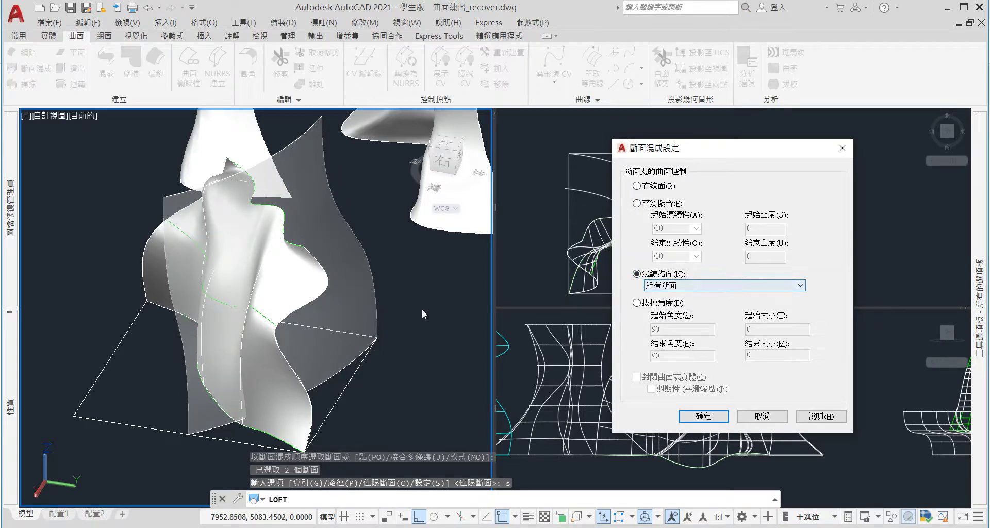
click(710, 419)
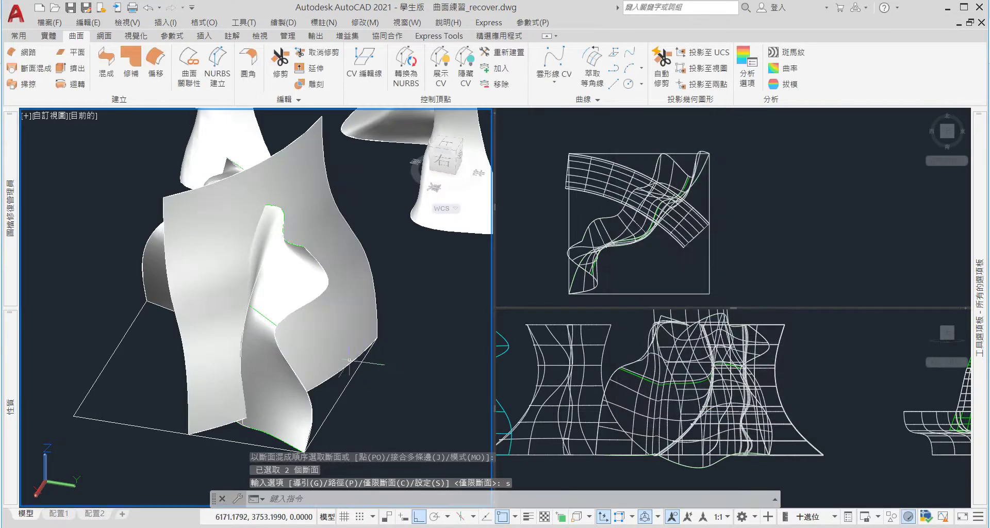
Orbit and zoom around the new loft surface where it cuts the wavy surface
mouse_move(283, 356)
shift+middle_down()
mouse_move(365, 351)
mouse_move(340, 369)
mouse_move(326, 410)
mouse_move(283, 391)
shift+middle_up()
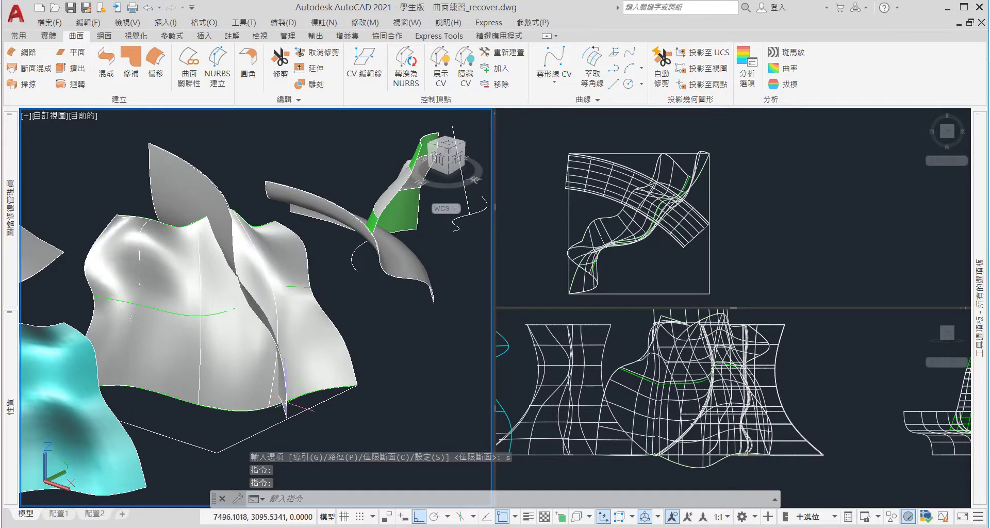
mouse_move(282, 390)
shift+middle_down()
mouse_move(291, 317)
mouse_move(299, 389)
shift+middle_up()
scroll(291, 317, up, 2)
scroll(291, 317, down, 4)
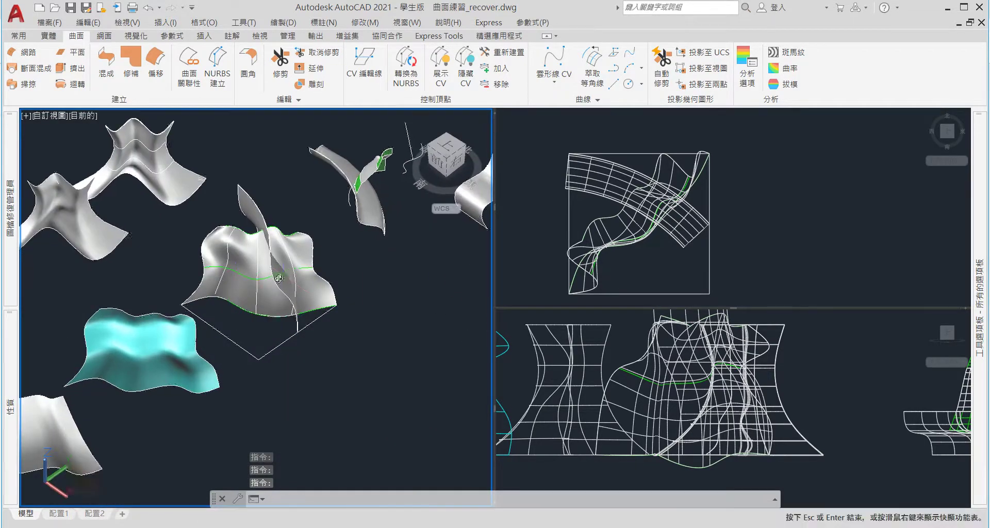
scroll(291, 227, up, 3)
scroll(291, 227, up, 2)
shift+middle_drag(291, 227, 343, 283)
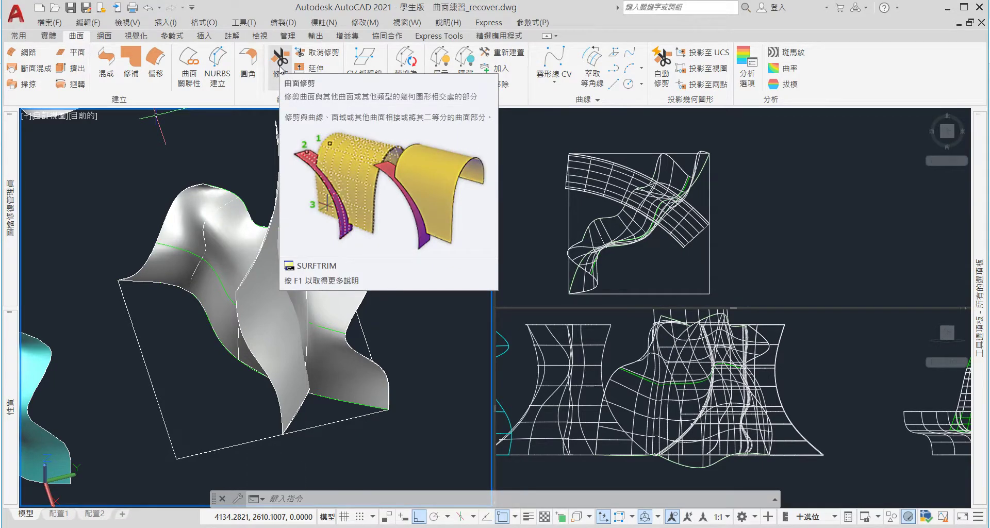
Trim the wavy surface with the lofted surface as cutting edge, removing the unwanted region
key(Escape)
key(Escape)
key(Escape)
mouse_move(314, 313)
shift+middle_down()
mouse_move(332, 301)
mouse_move(320, 281)
shift+middle_up()
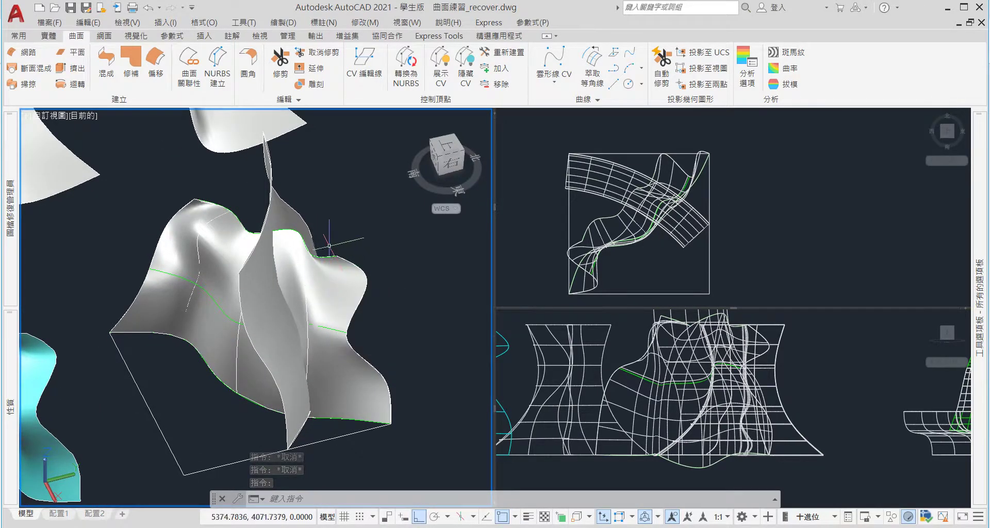
click(283, 63)
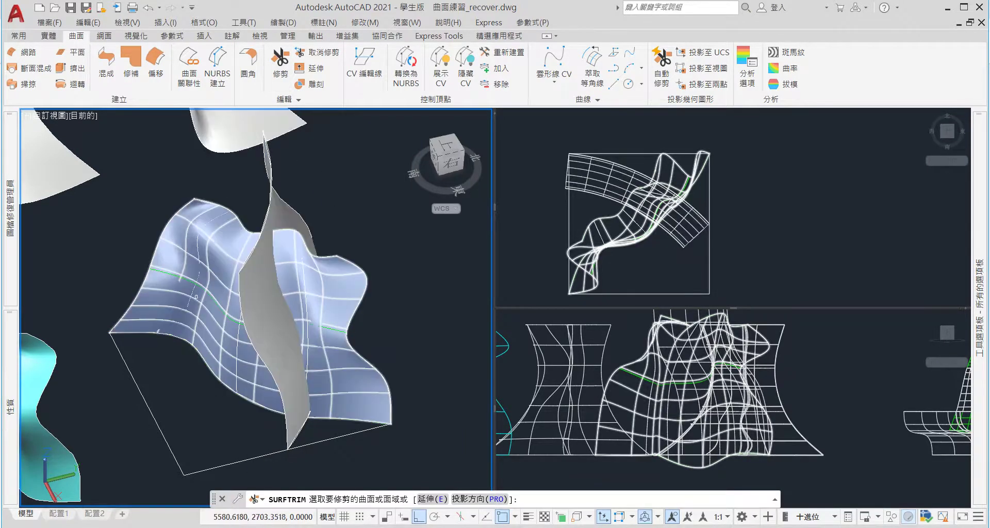
click(213, 275)
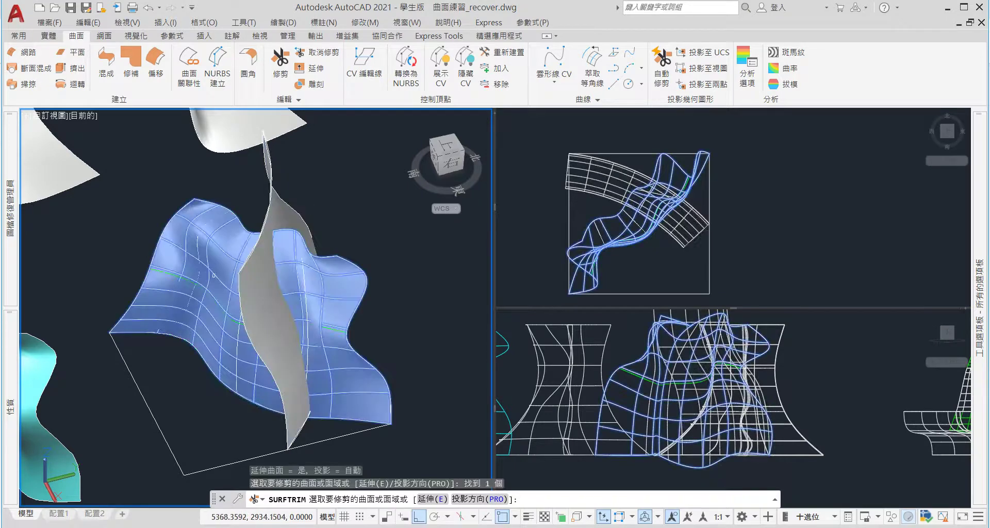
key(Return)
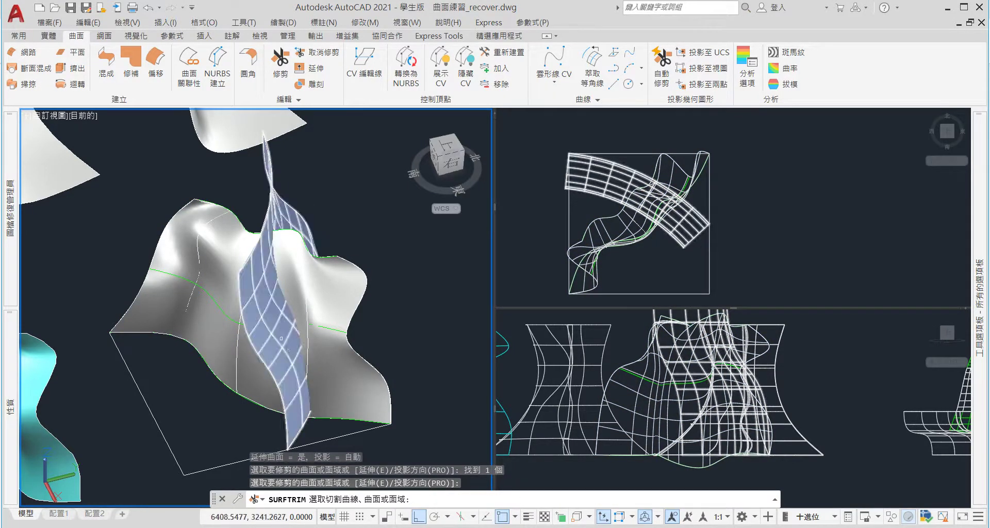
click(282, 334)
key(Return)
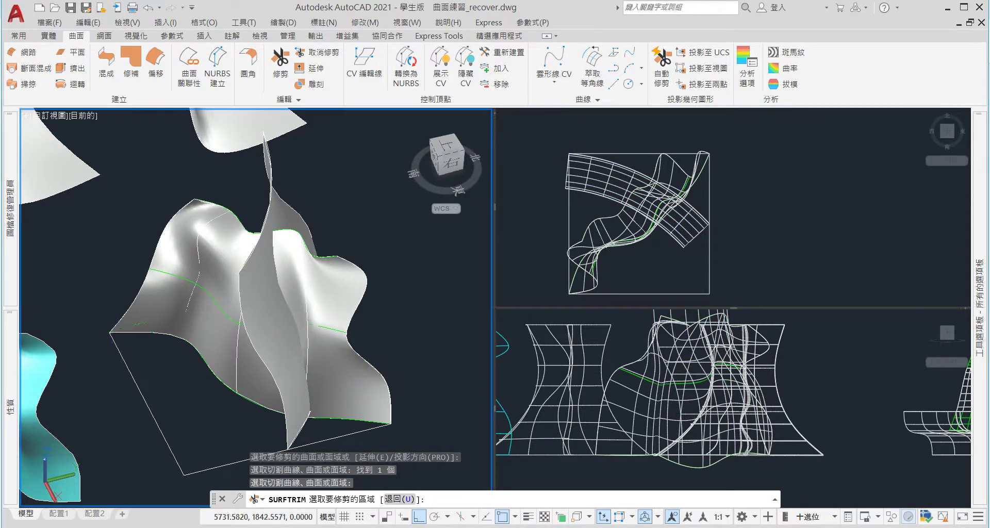
click(155, 335)
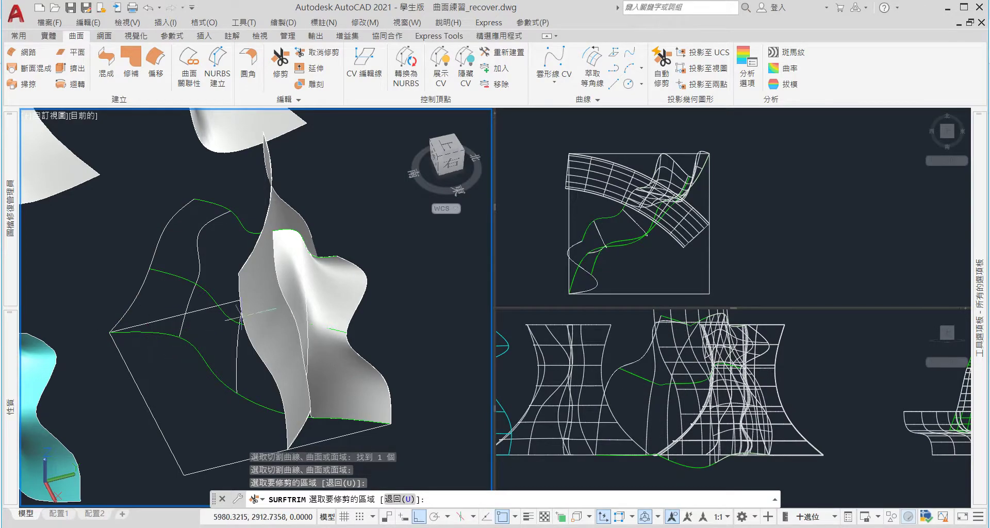
Orbit around the trimmed surface to a front view of the grey surfaces
mouse_move(265, 291)
shift+middle_down()
mouse_move(273, 292)
mouse_move(256, 141)
mouse_move(327, 362)
mouse_move(348, 373)
shift+middle_up()
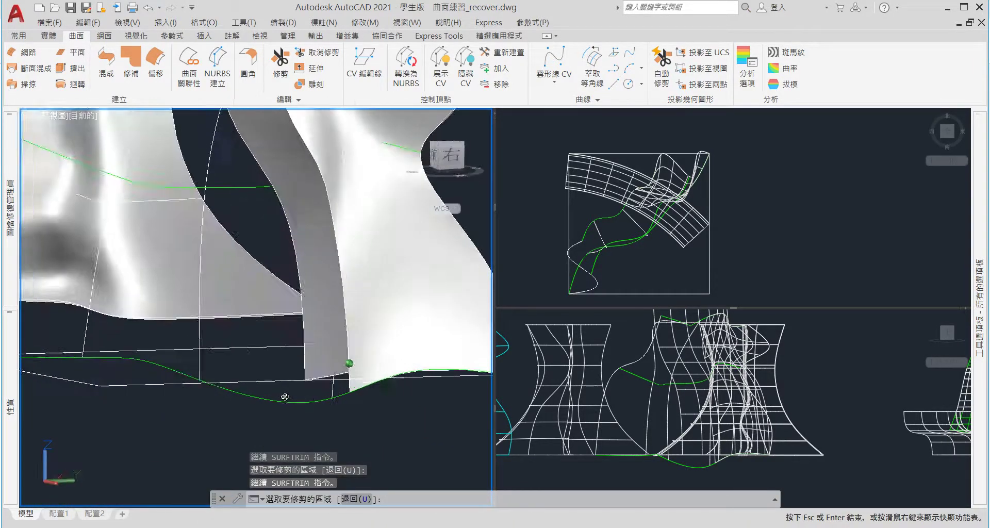
mouse_move(348, 374)
shift+middle_down()
mouse_move(247, 428)
mouse_move(251, 400)
shift+middle_up()
scroll(247, 427, down, 3)
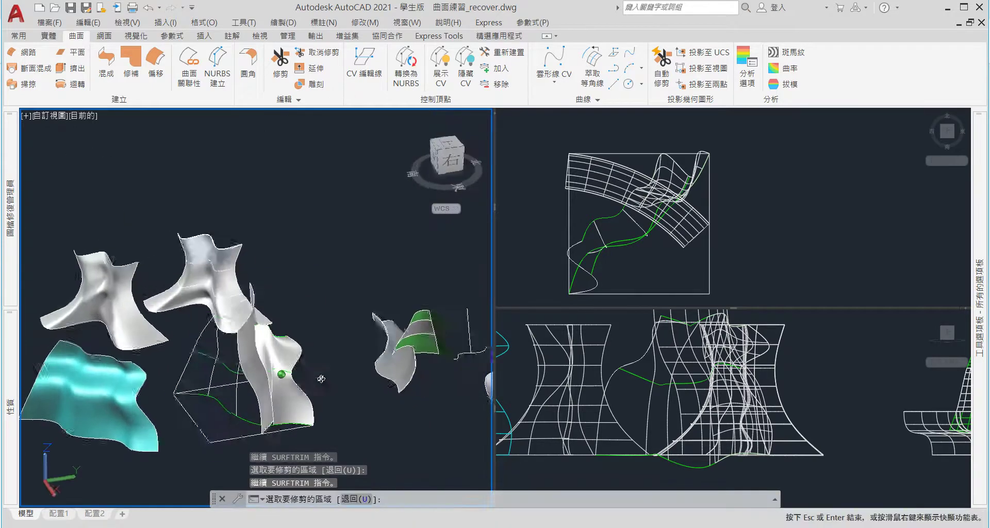
scroll(252, 399, up, 3)
scroll(252, 400, down, 1)
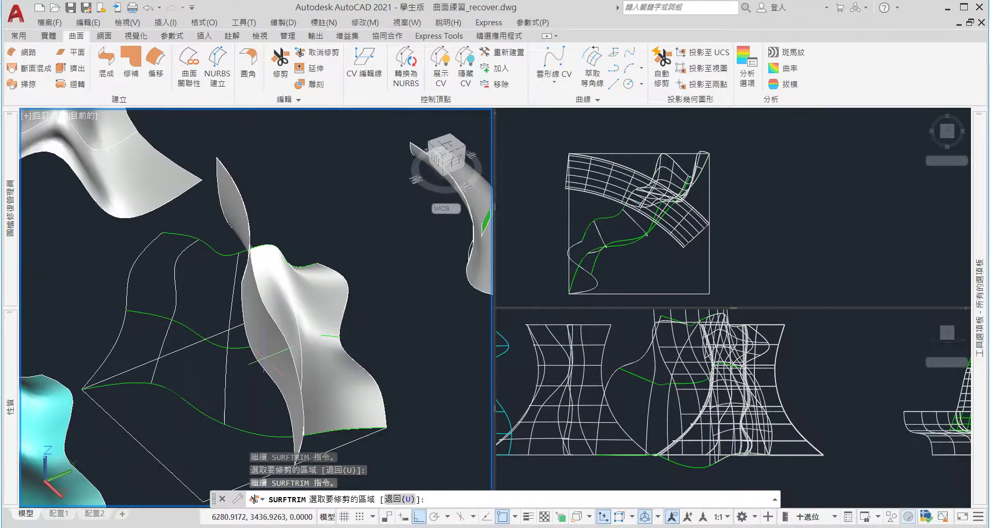
mouse_move(252, 399)
shift+middle_down()
mouse_move(327, 364)
mouse_move(259, 360)
mouse_move(274, 288)
shift+middle_up()
scroll(268, 316, down, 3)
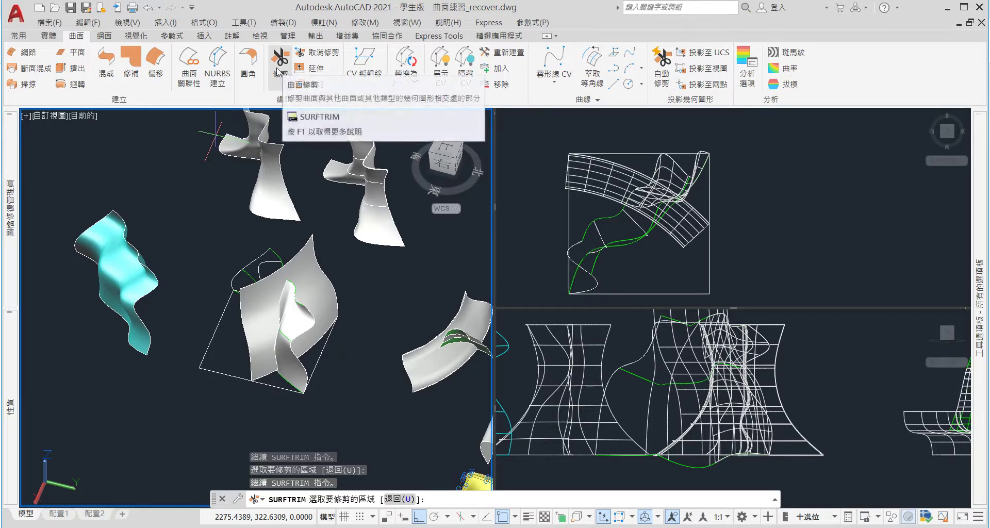
scroll(267, 295, down, 3)
scroll(267, 295, down, 2)
shift+middle_drag(274, 304, 212, 208)
scroll(212, 209, up, 3)
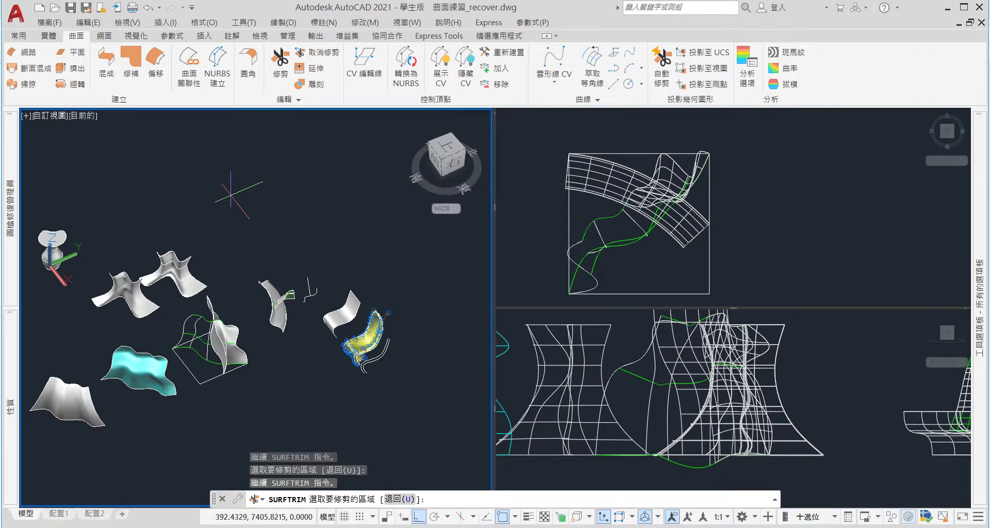
scroll(382, 343, up, 5)
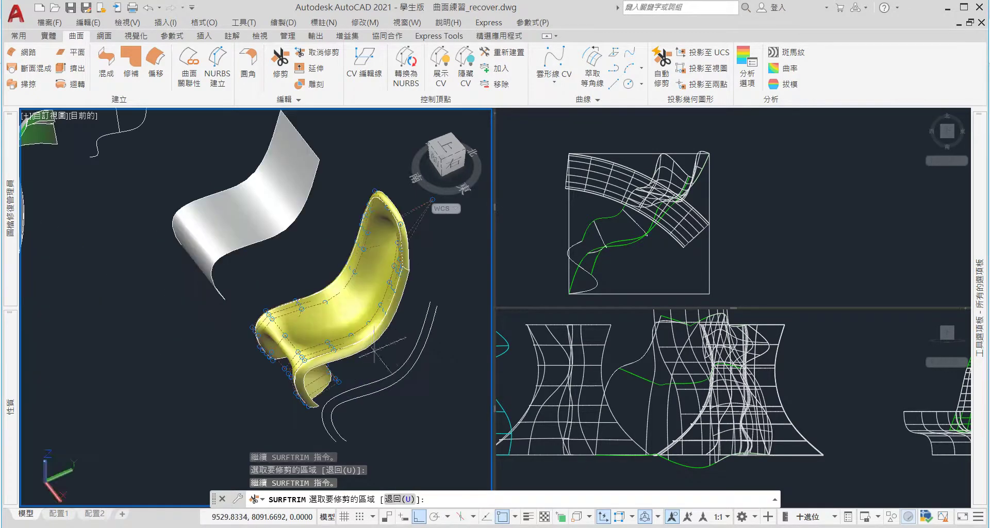
shift+middle_drag(337, 330, 197, 299)
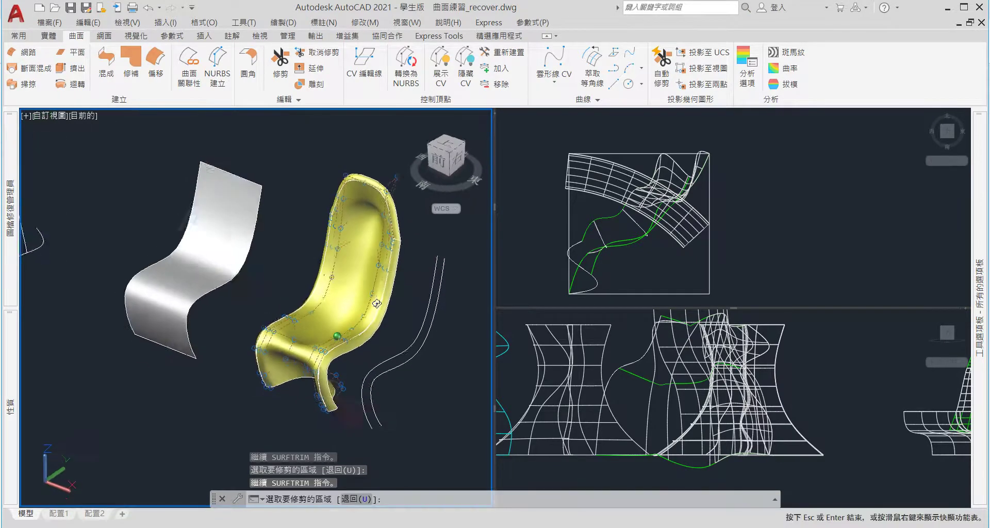
scroll(198, 299, up, 2)
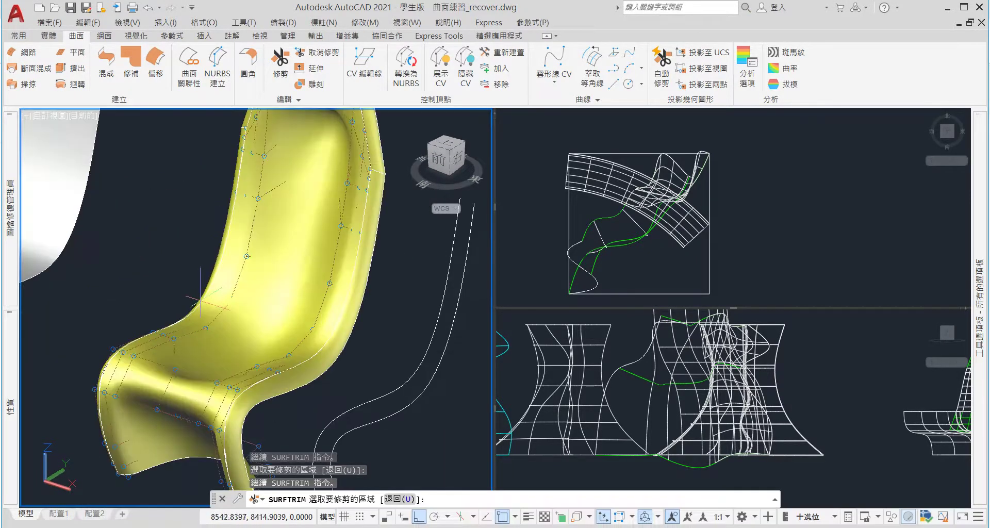
scroll(206, 302, down, 2)
scroll(217, 304, up, 2)
scroll(252, 310, down, 2)
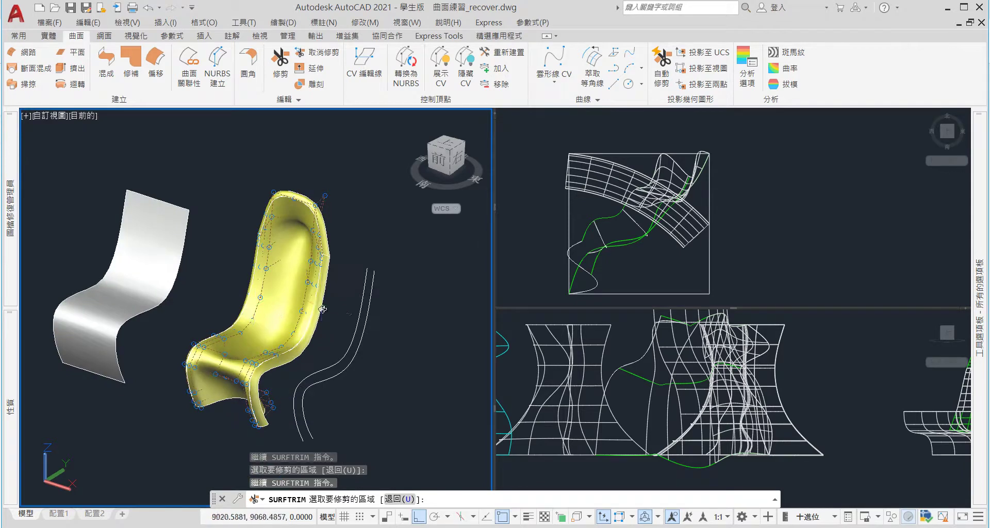
shift+middle_drag(322, 309, 324, 309)
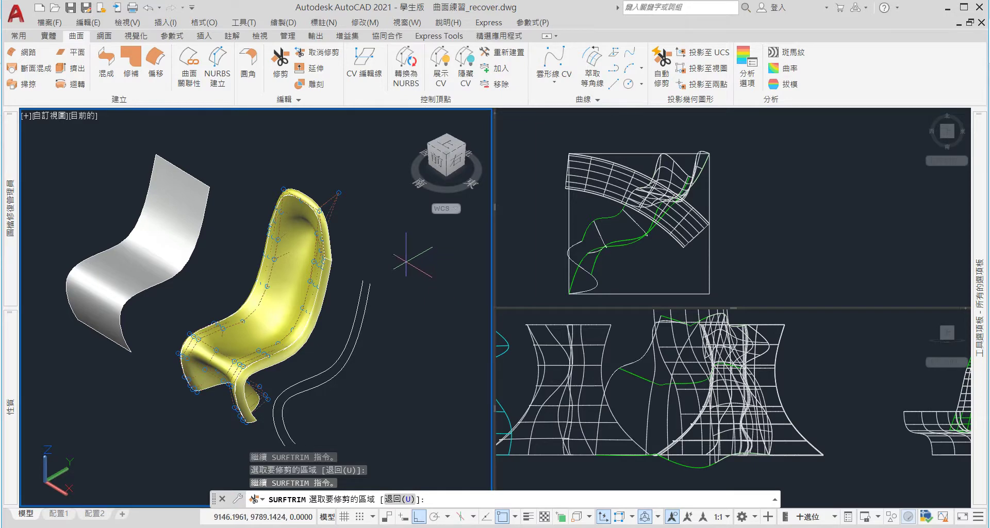
key(alt+Tab)
Switch to the 'autocad nurbs stand for' search results and open the Chinese Wikipedia Bézier curve article
key(Tab)
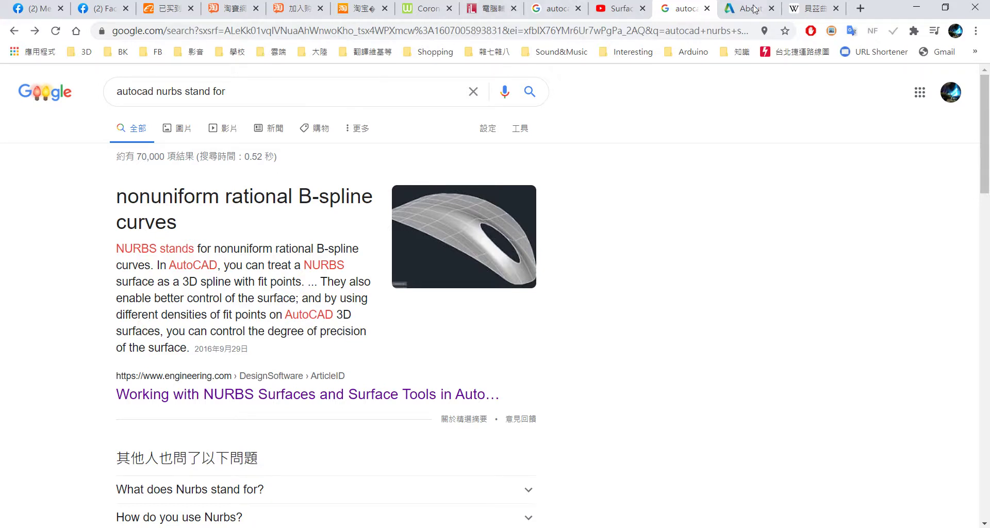
click(813, 8)
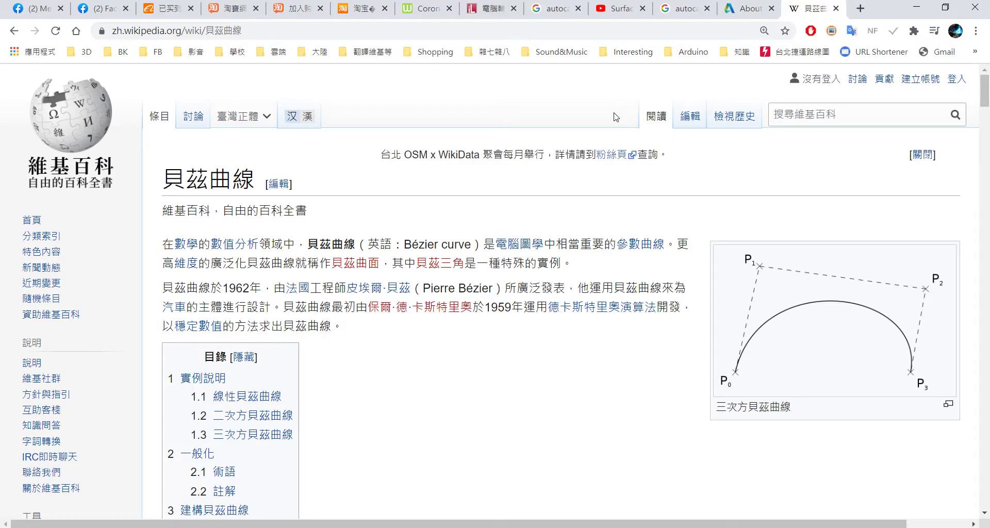
Scroll up and down the Wikipedia Bézier curve article, then switch back to the AutoCAD window
scroll(623, 244, down, 20)
scroll(623, 243, down, 4)
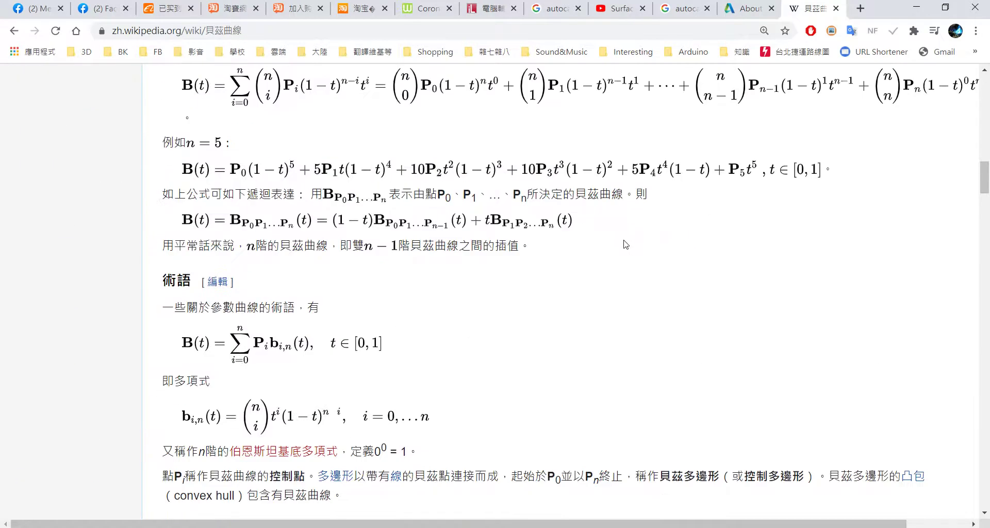
scroll(623, 243, down, 12)
scroll(618, 237, up, 10)
scroll(617, 234, up, 8)
scroll(617, 235, up, 8)
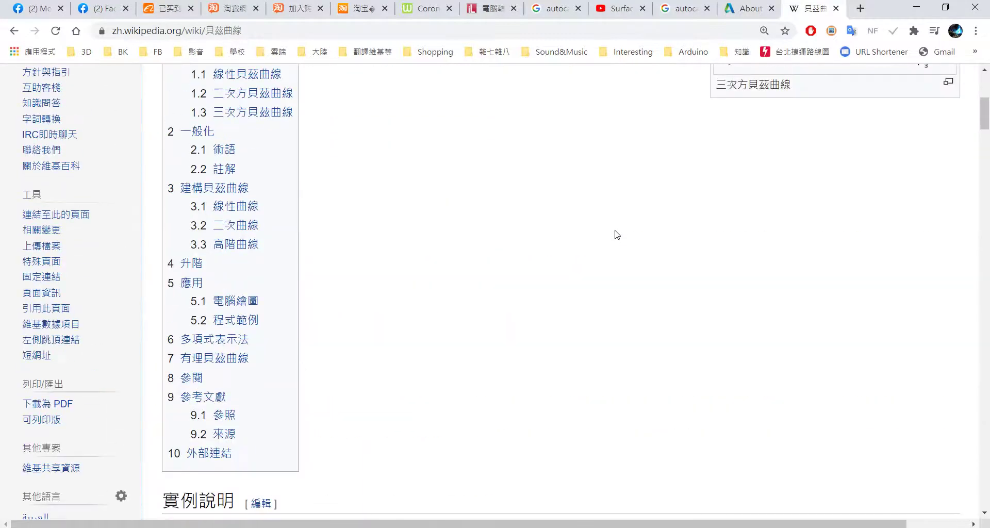
scroll(617, 235, up, 6)
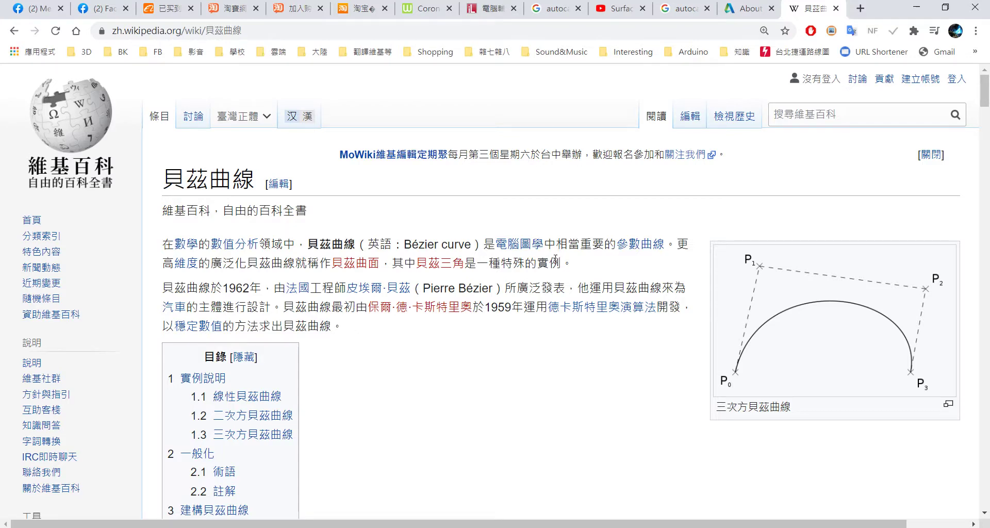
scroll(553, 278, down, 1)
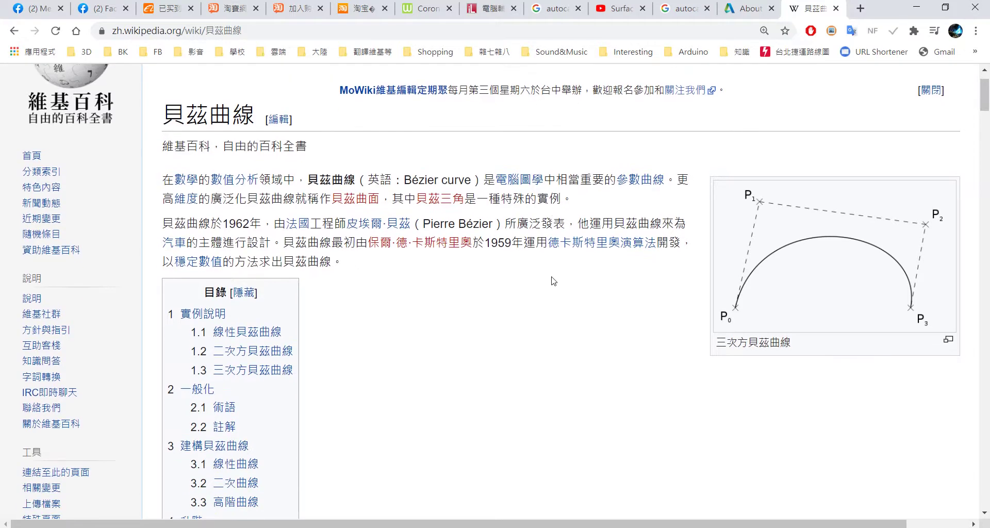
scroll(549, 281, down, 6)
scroll(543, 287, down, 8)
scroll(544, 287, down, 8)
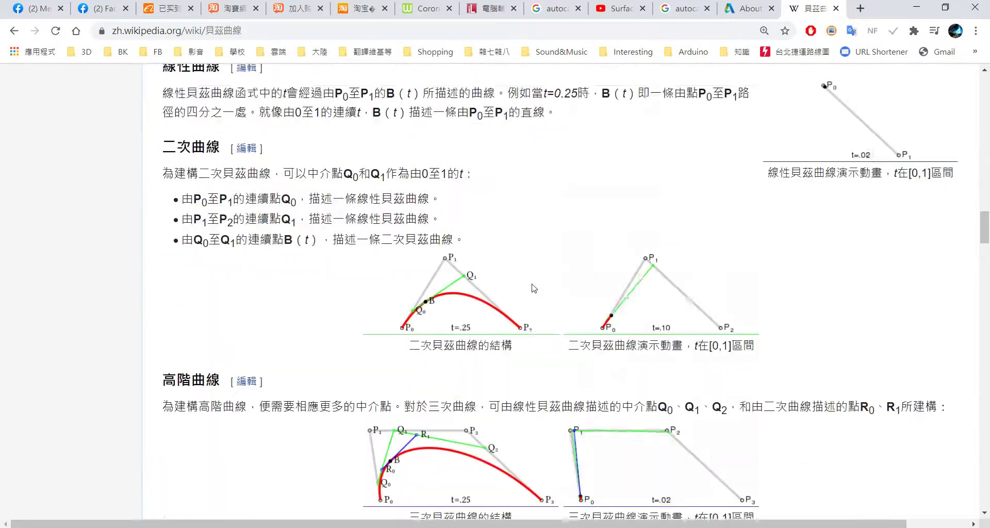
scroll(539, 288, down, 5)
scroll(536, 289, up, 2)
scroll(670, 281, down, 1)
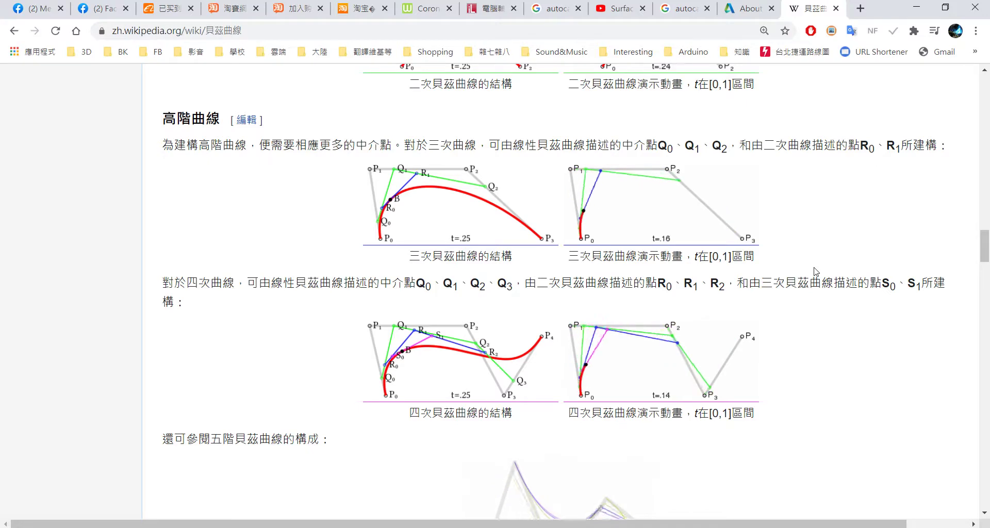
scroll(804, 272, down, 2)
scroll(778, 281, up, 1)
scroll(772, 287, up, 1)
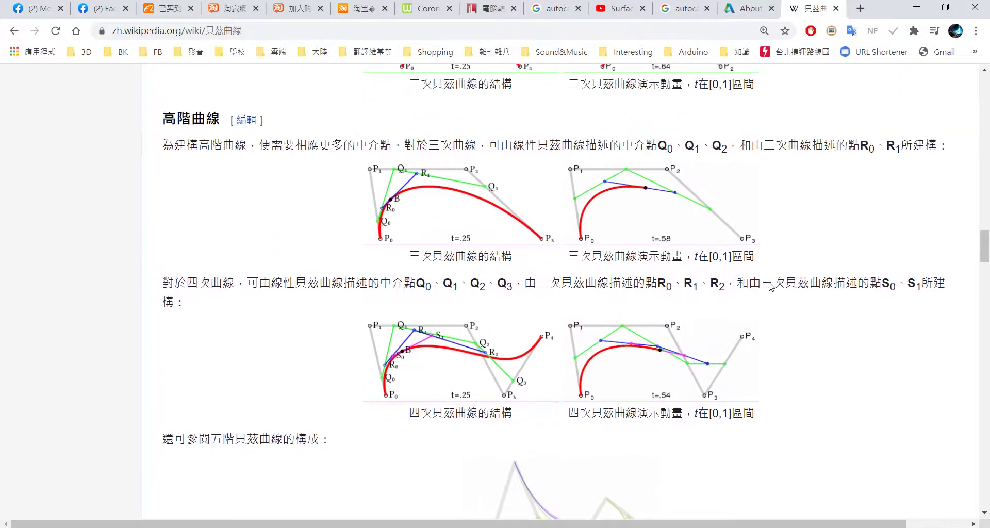
scroll(749, 281, down, 2)
scroll(749, 281, down, 3)
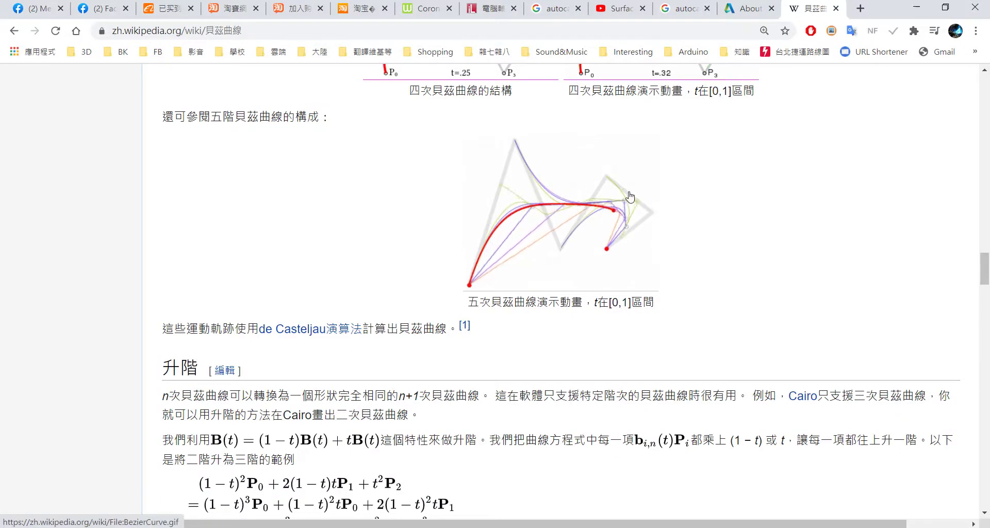
scroll(622, 205, down, 2)
scroll(617, 205, down, 4)
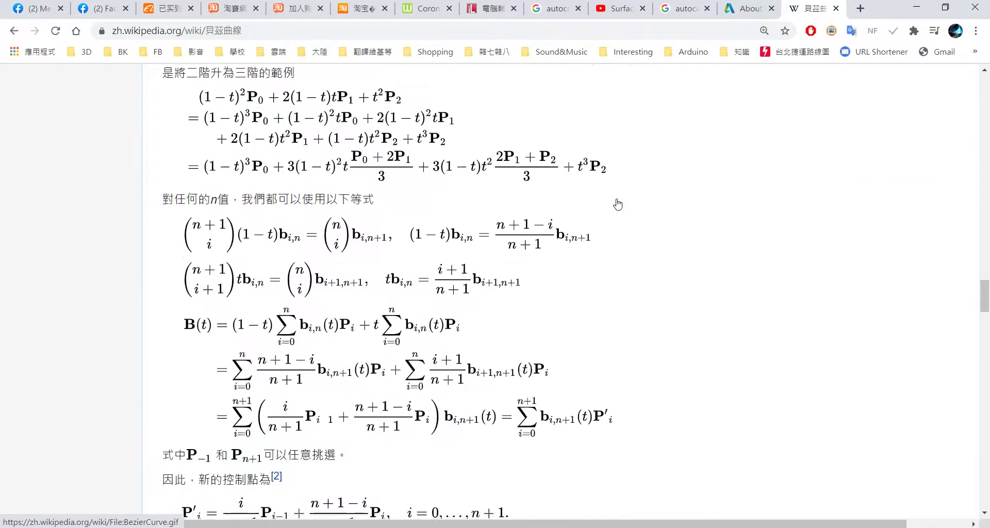
scroll(618, 204, down, 3)
scroll(618, 204, down, 5)
scroll(624, 198, up, 11)
scroll(623, 197, up, 8)
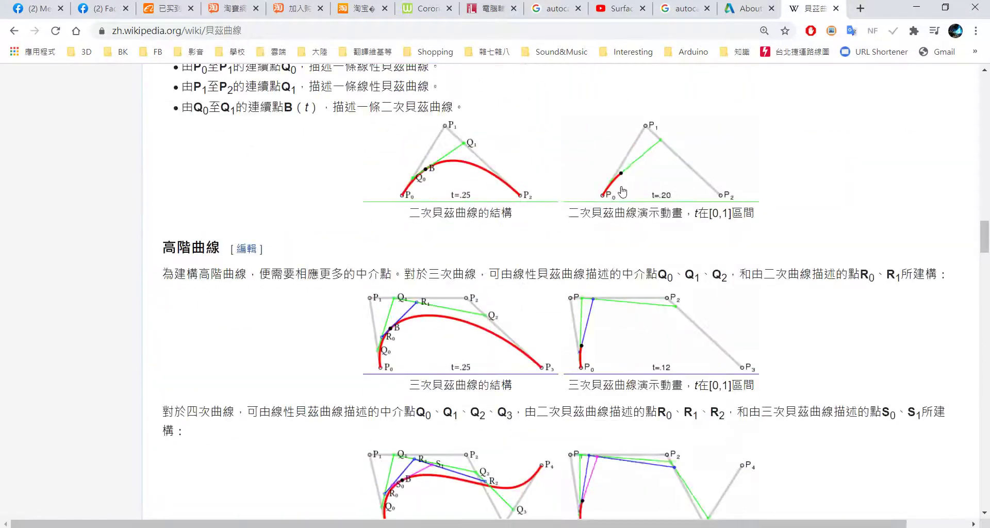
scroll(624, 185, up, 6)
scroll(624, 183, down, 1)
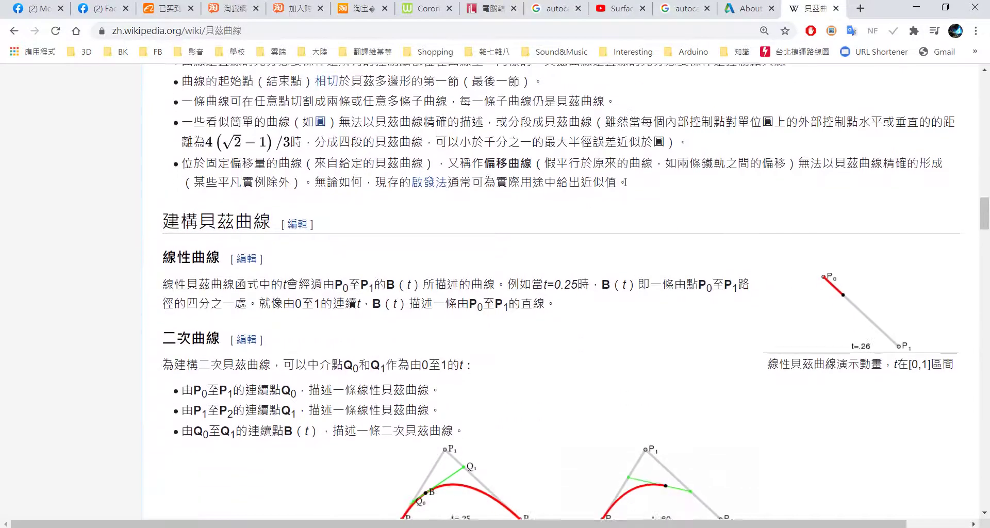
scroll(628, 181, up, 5)
scroll(631, 180, up, 5)
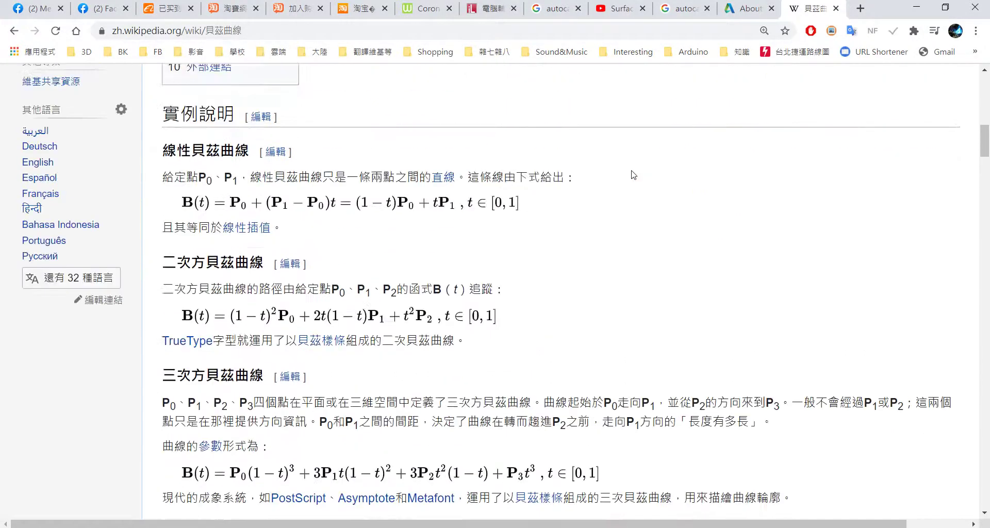
scroll(632, 178, up, 5)
scroll(633, 175, up, 5)
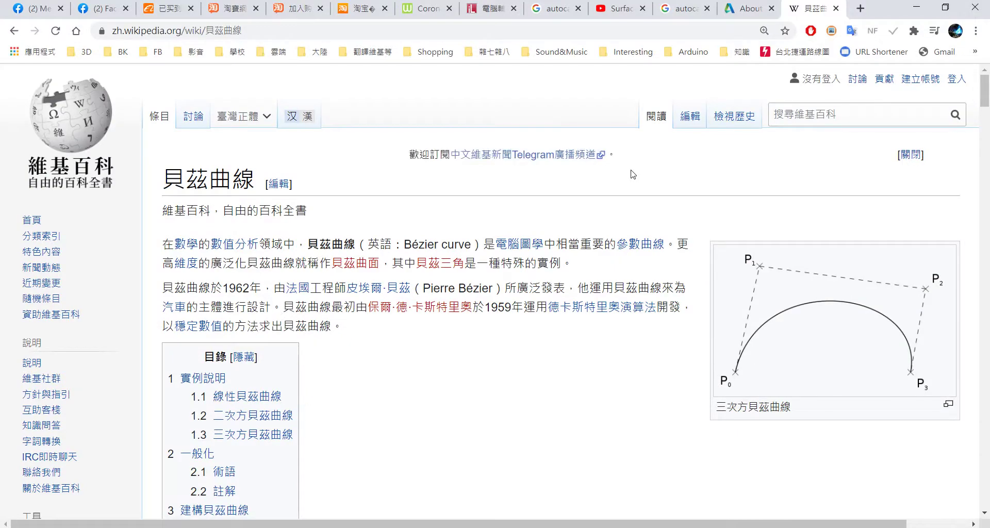
scroll(633, 175, down, 5)
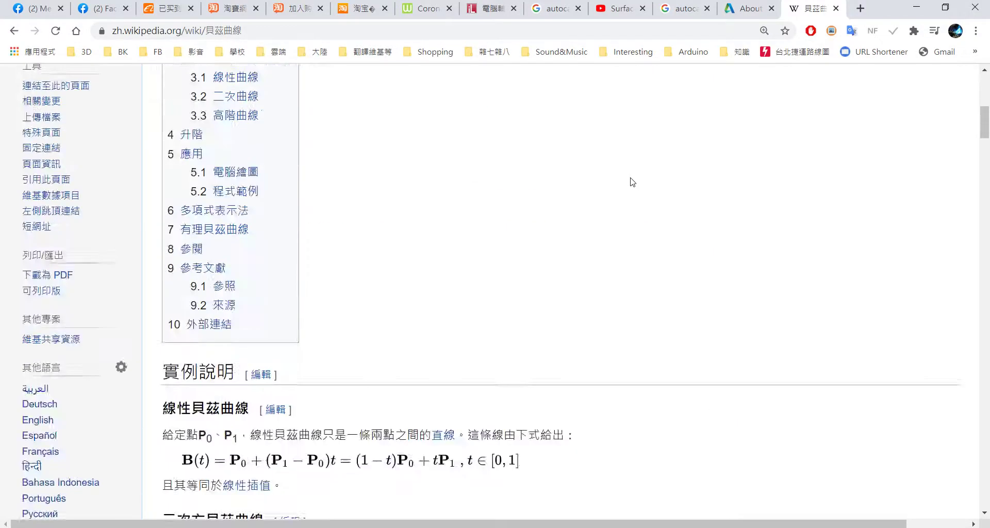
scroll(630, 181, down, 15)
scroll(629, 181, up, 2)
scroll(630, 185, up, 2)
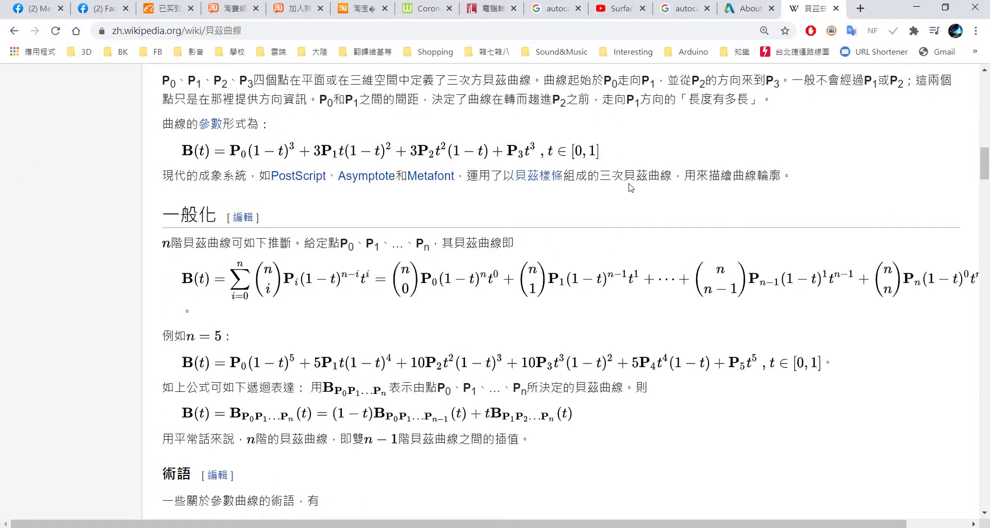
scroll(630, 185, up, 1)
scroll(631, 186, up, 10)
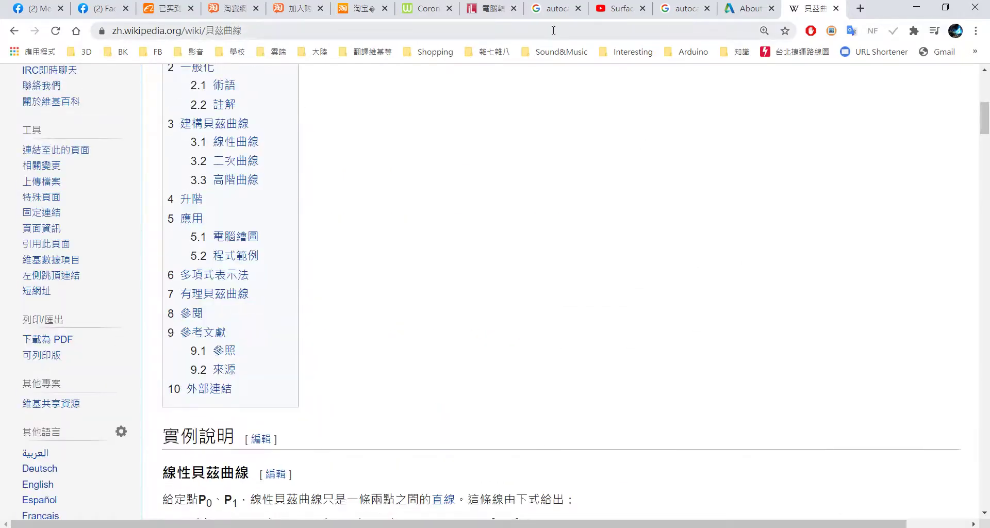
key(alt+Tab)
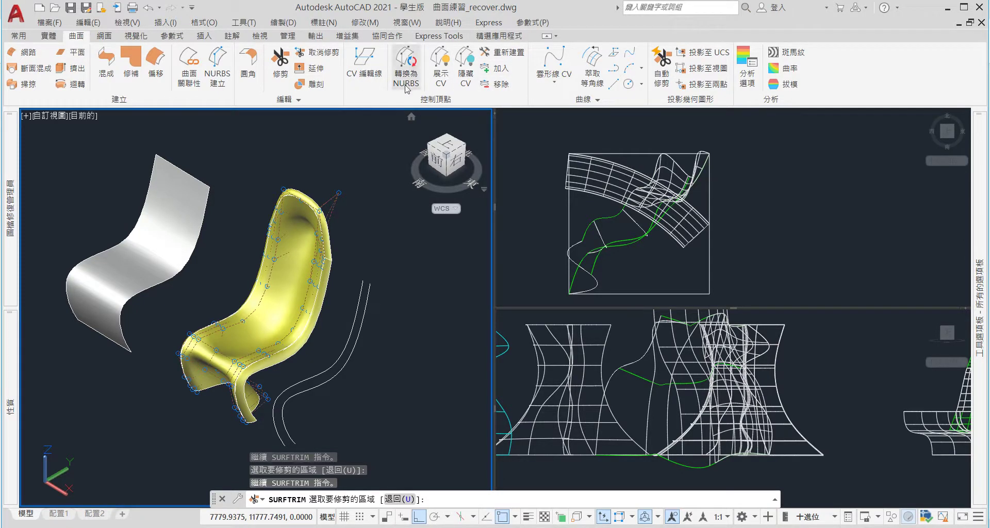
Zoom around the wavy surfaces and chair in each viewport, then cancel the pending SURFTRIM command
click(644, 244)
scroll(710, 209, down, 5)
click(780, 423)
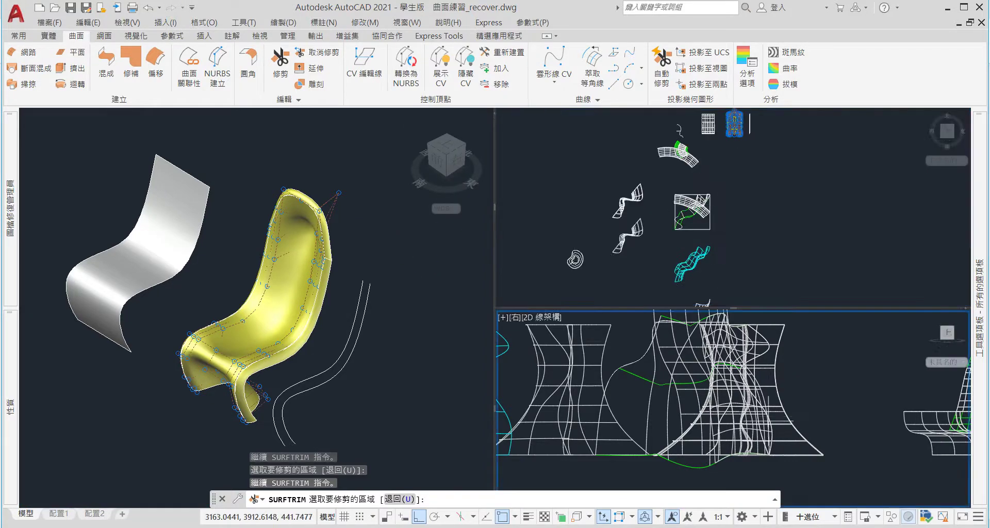
scroll(773, 412, down, 3)
scroll(784, 419, up, 2)
scroll(658, 428, down, 2)
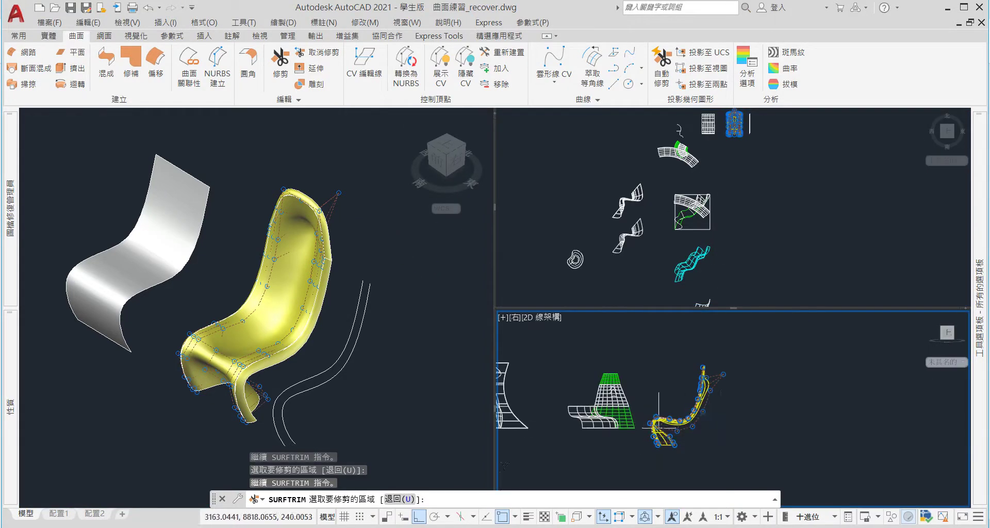
scroll(718, 416, up, 3)
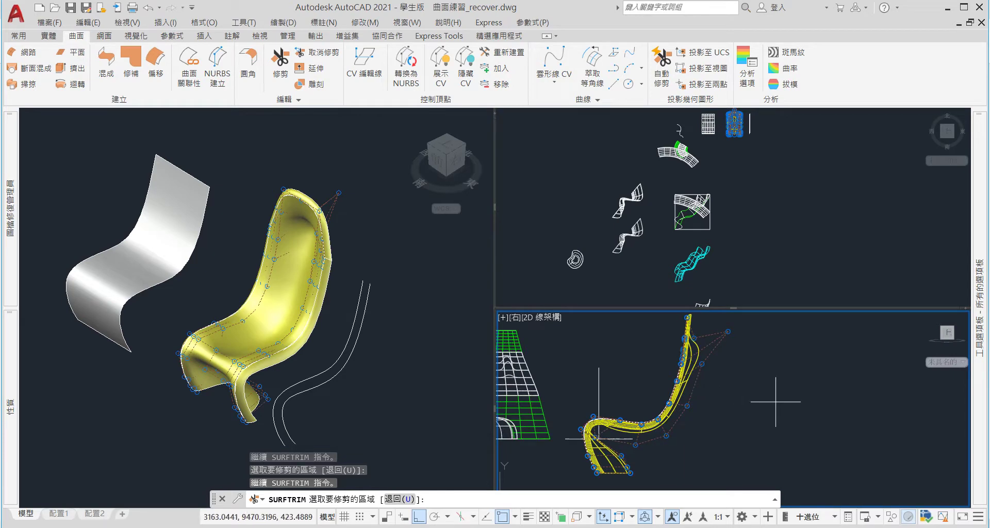
scroll(730, 397, down, 3)
scroll(654, 415, down, 2)
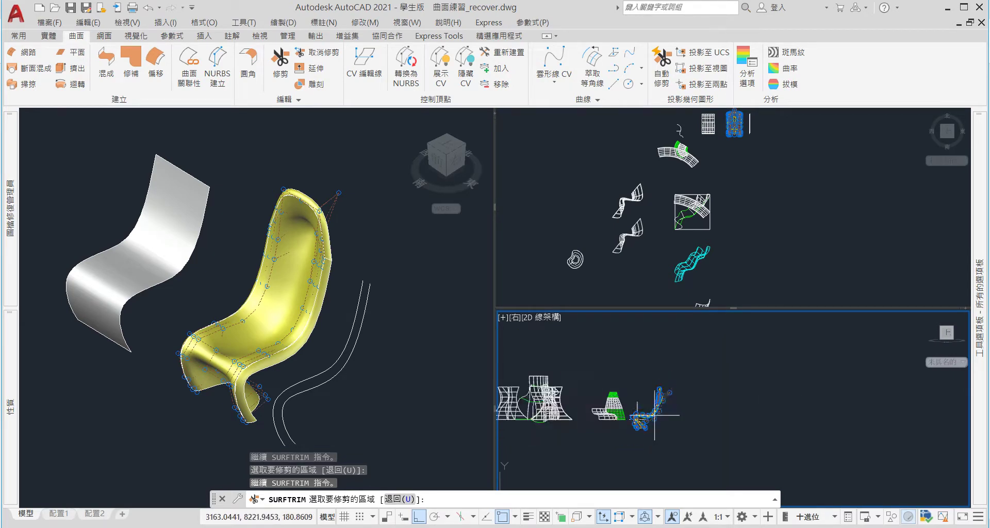
click(363, 409)
scroll(315, 356, down, 8)
scroll(335, 364, up, 2)
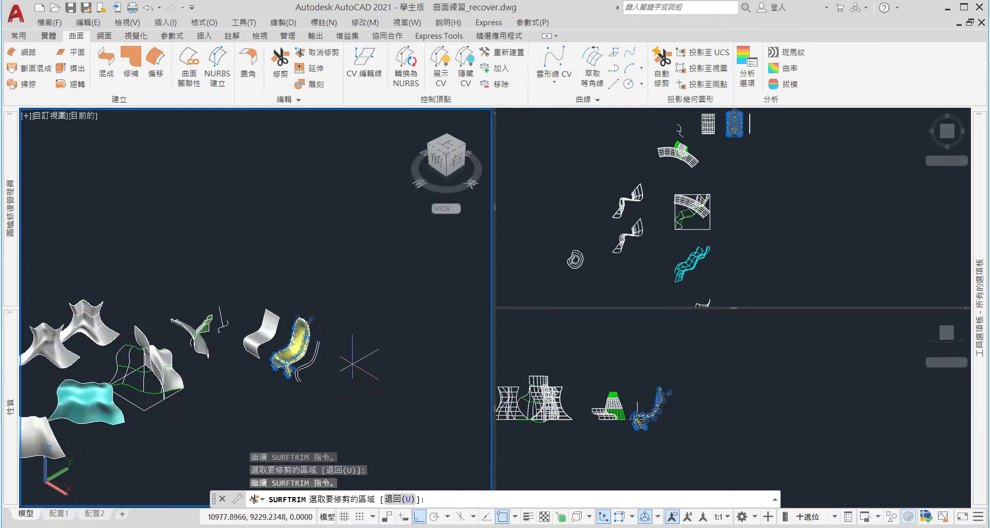
scroll(352, 364, up, 2)
scroll(352, 364, down, 1)
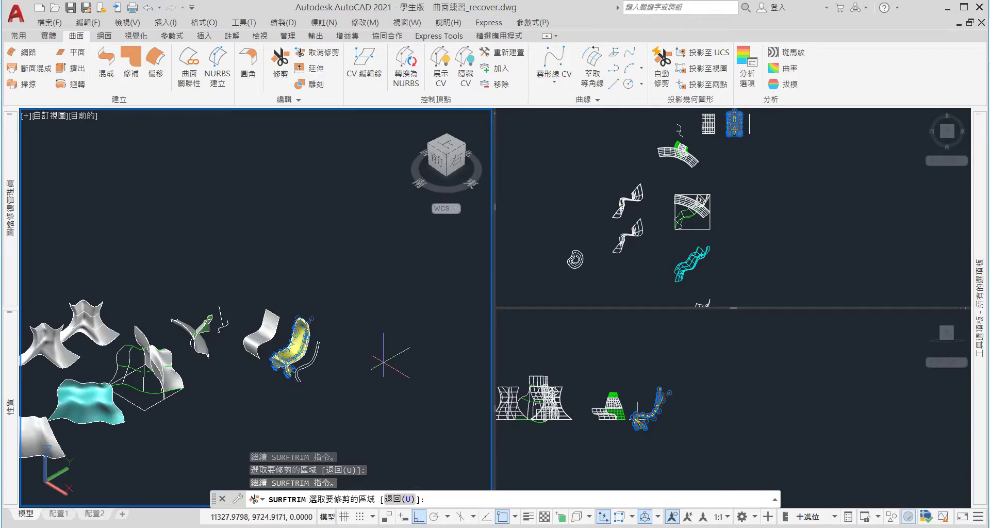
click(741, 393)
scroll(688, 411, up, 2)
scroll(684, 411, up, 2)
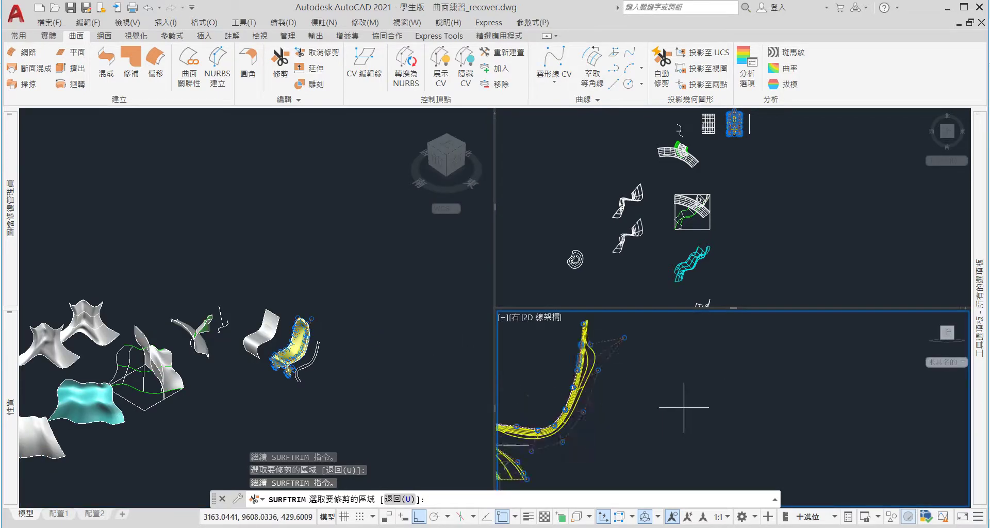
key(Escape)
scroll(700, 398, down, 2)
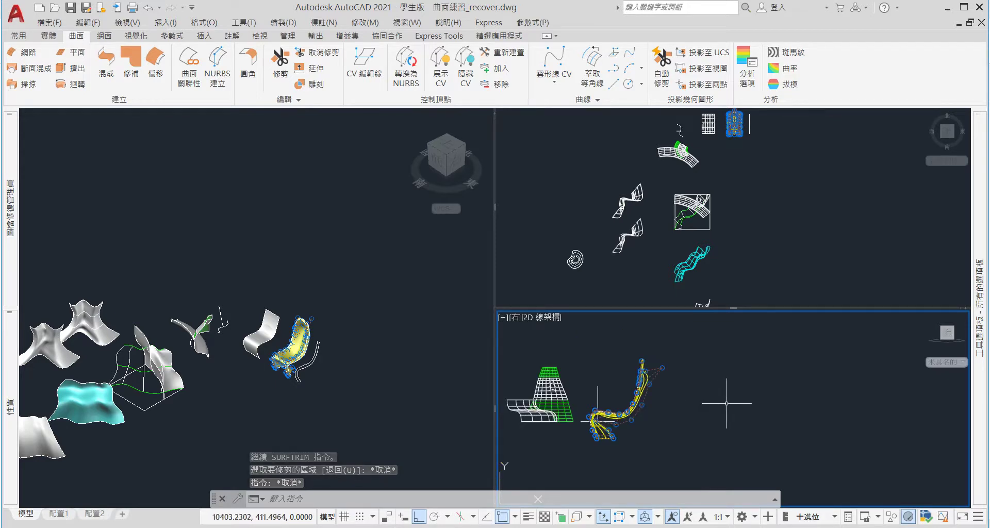
Draw a 1500 by 1500 square rectangle in the right-view plane beside the chair
text(rec)
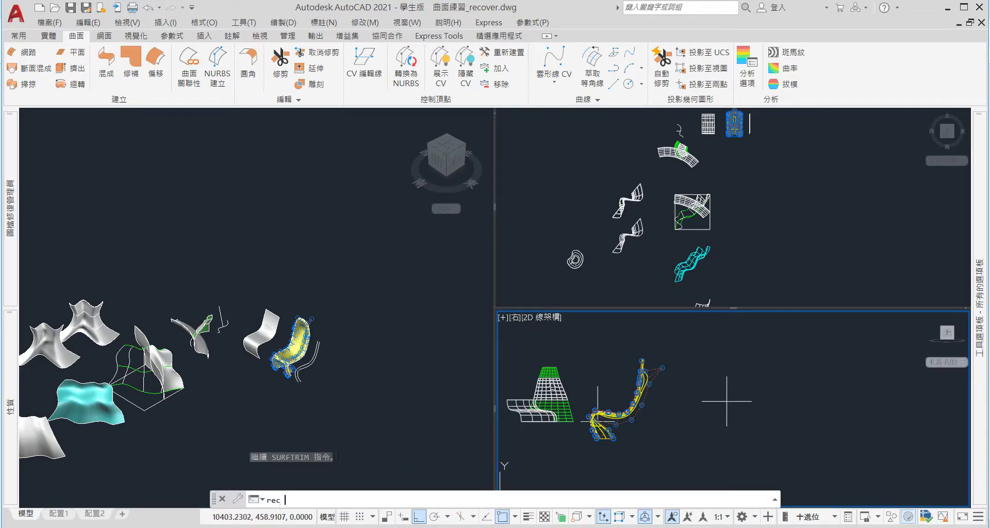
key(Return)
click(719, 426)
text(@1500,1500)
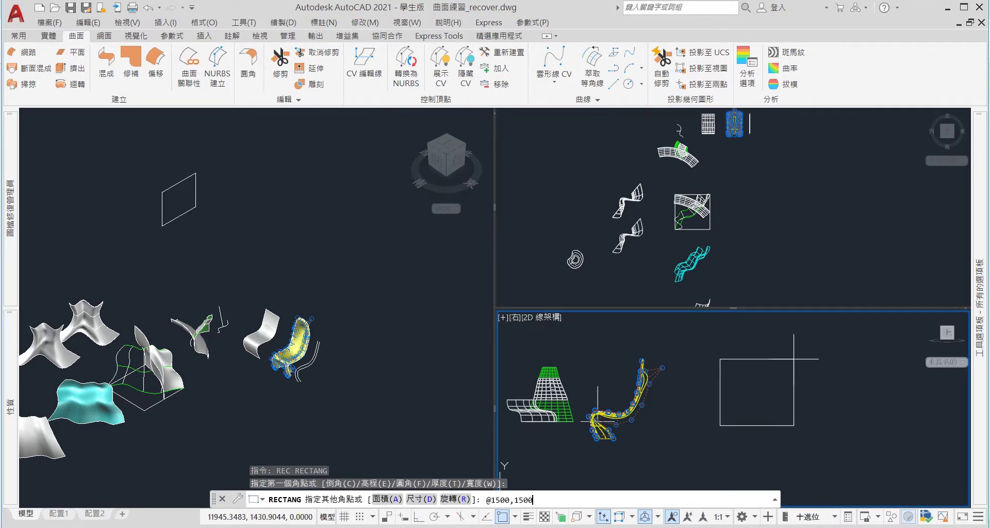
key(Return)
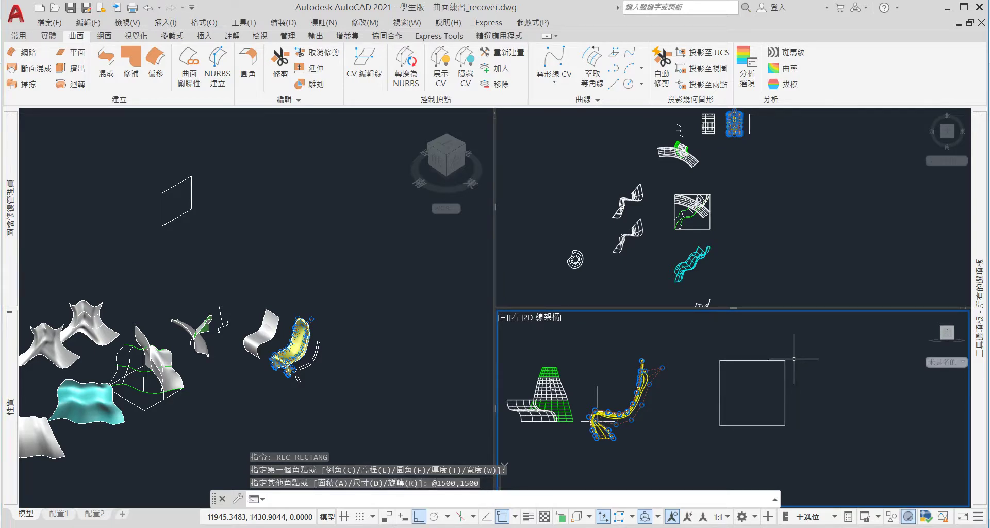
Check the new square in the 3D view, then select and deselect it in the right view
scroll(778, 388, up, 3)
click(292, 310)
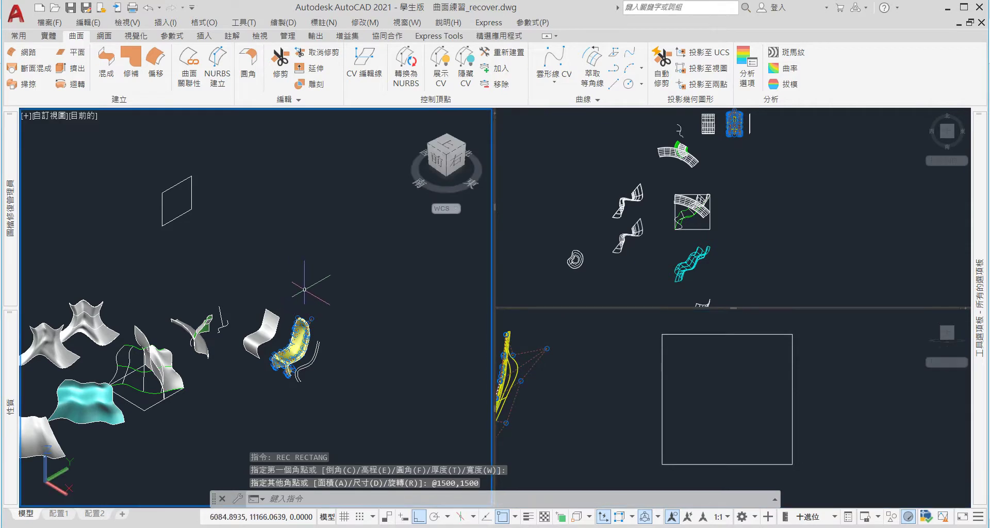
scroll(155, 191, up, 2)
scroll(155, 191, up, 4)
scroll(265, 232, up, 2)
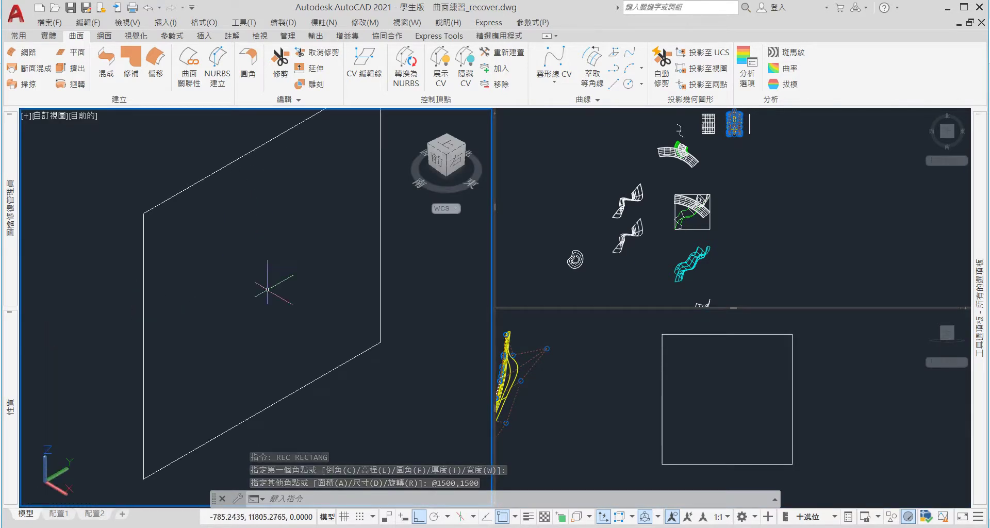
scroll(278, 284, down, 4)
scroll(287, 220, up, 5)
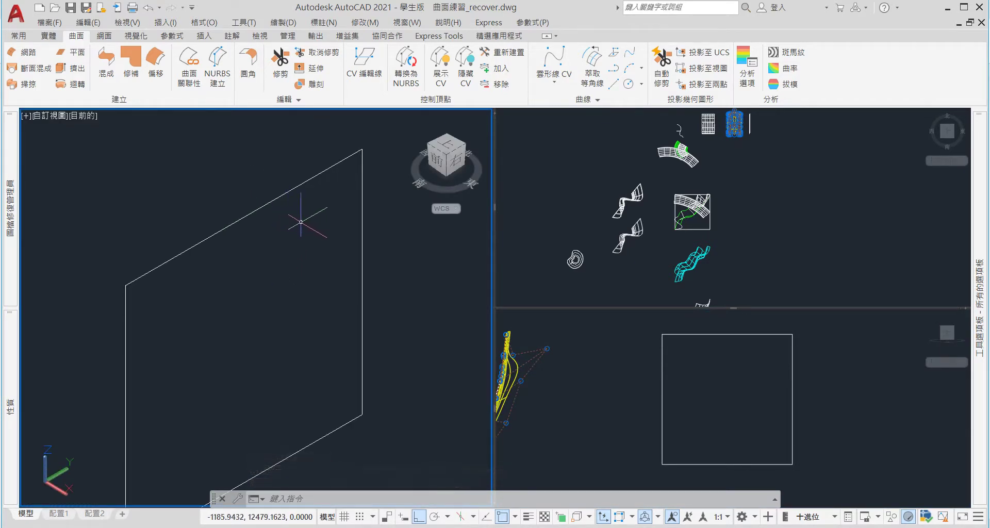
scroll(328, 230, down, 3)
click(748, 382)
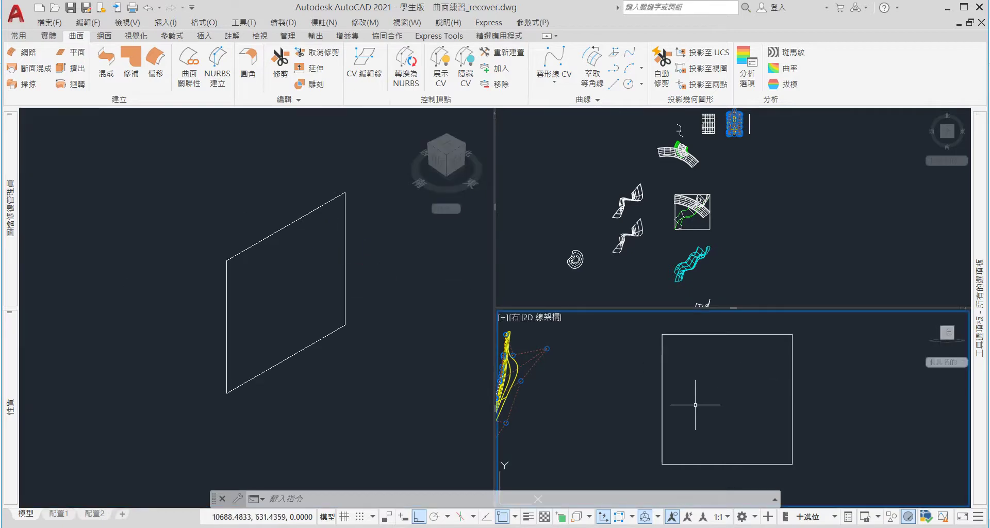
scroll(698, 404, down, 3)
scroll(752, 407, up, 3)
click(734, 390)
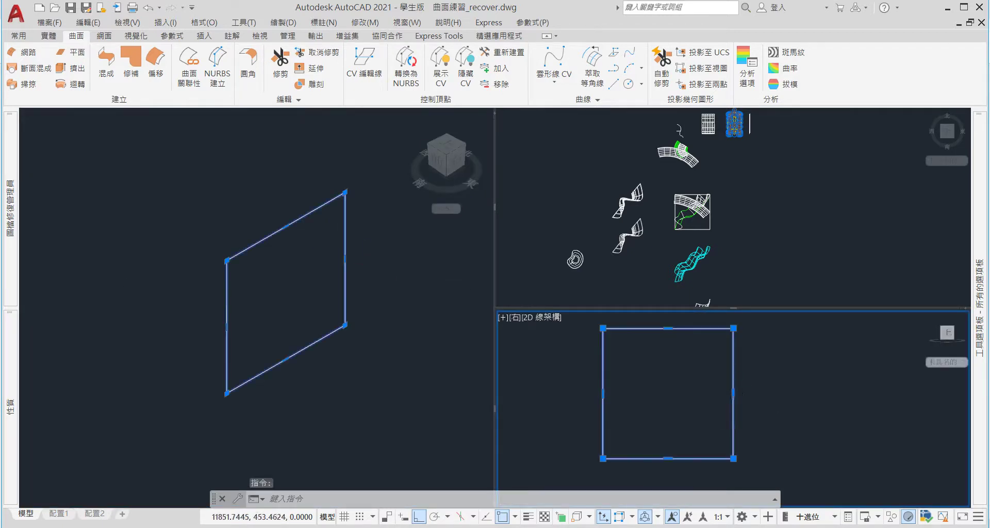
scroll(740, 407, down, 3)
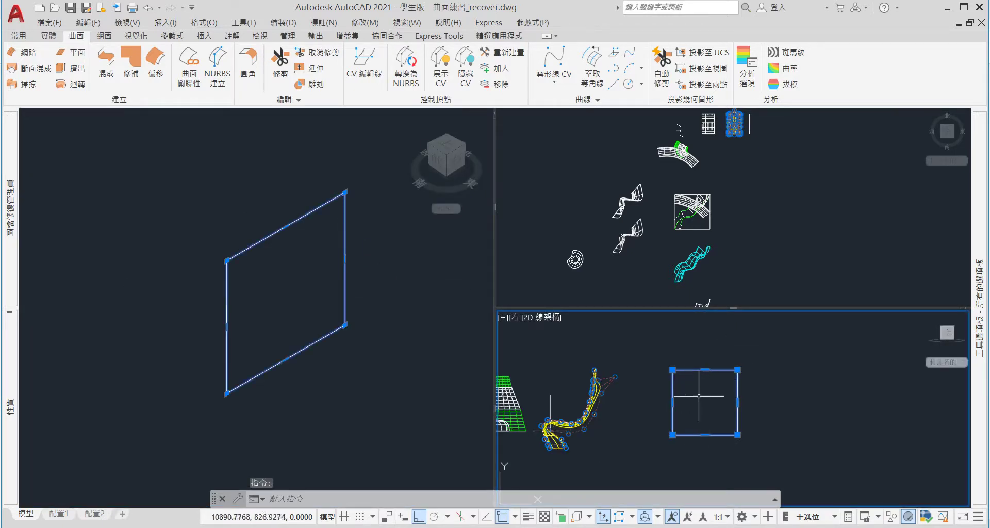
key(Escape)
key(Escape)
Move the UCS origin to the square's lower-left corner, keeping the right-view orientation
text(ucs)
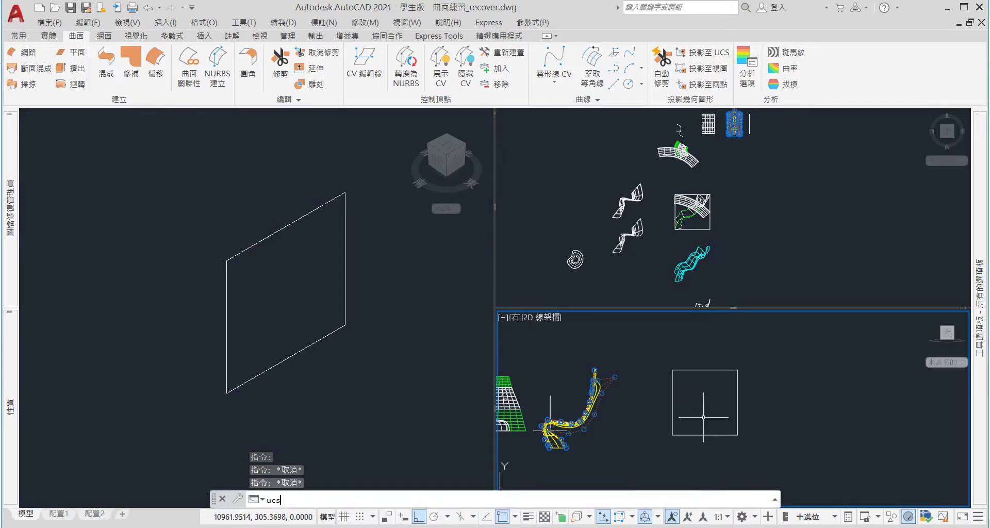
key(Return)
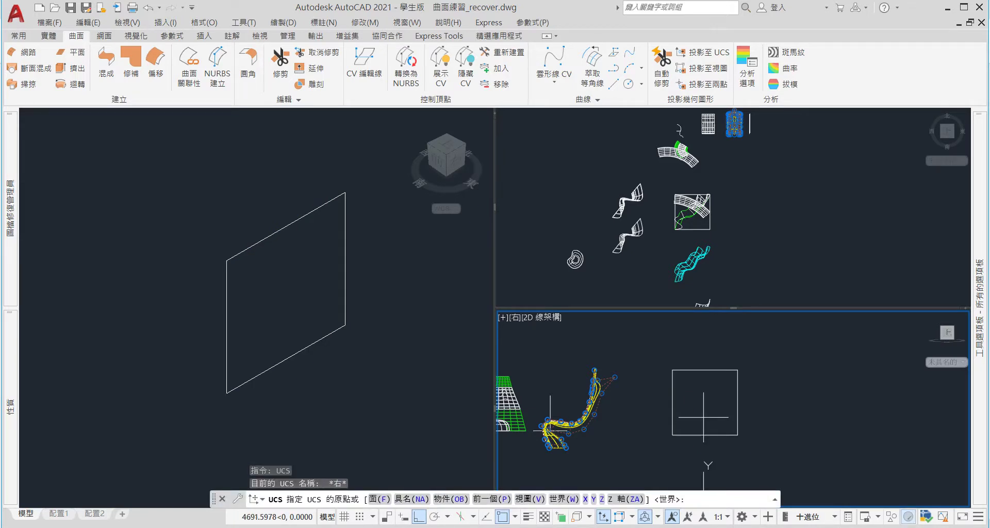
text(o)
key(Return)
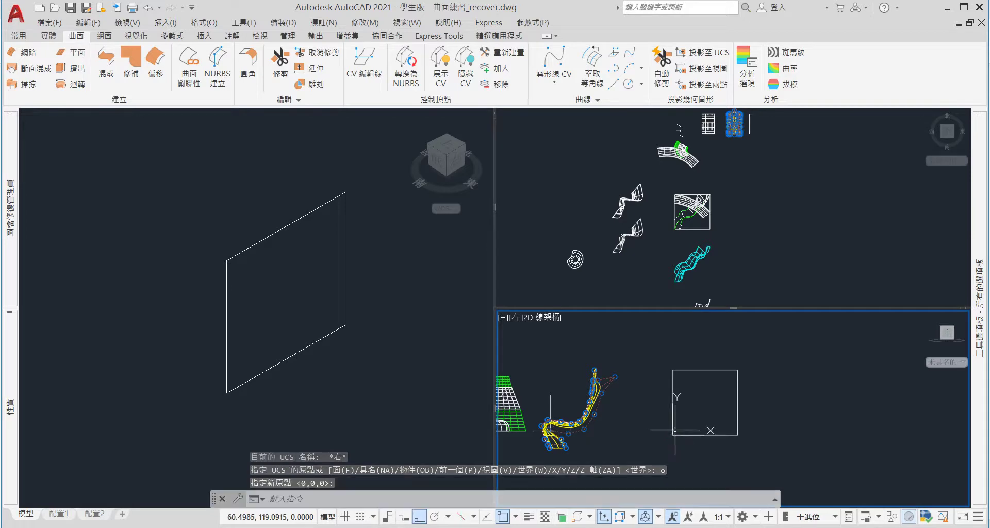
scroll(740, 416, up, 3)
scroll(740, 416, up, 1)
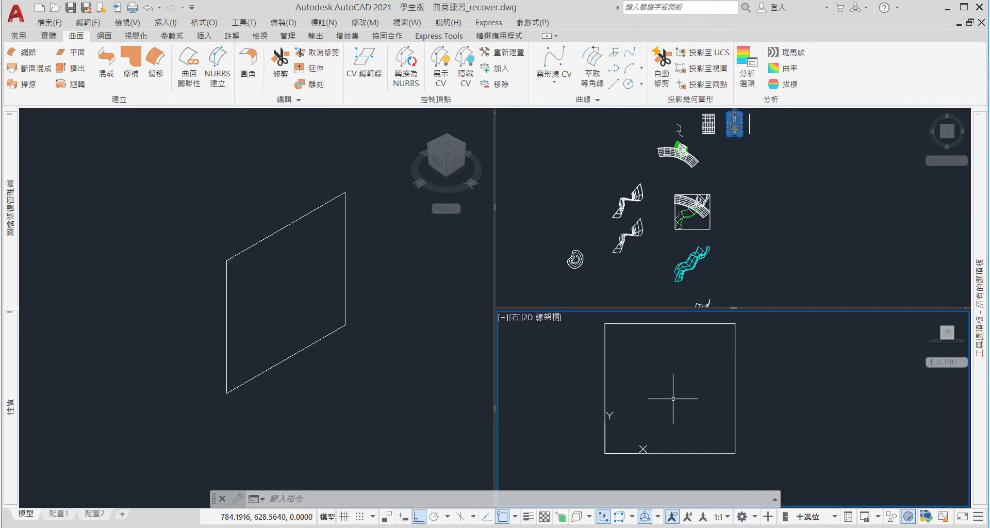
Start a spline on the square's bottom edge with OSNAP and Ortho turned off
text(spline)
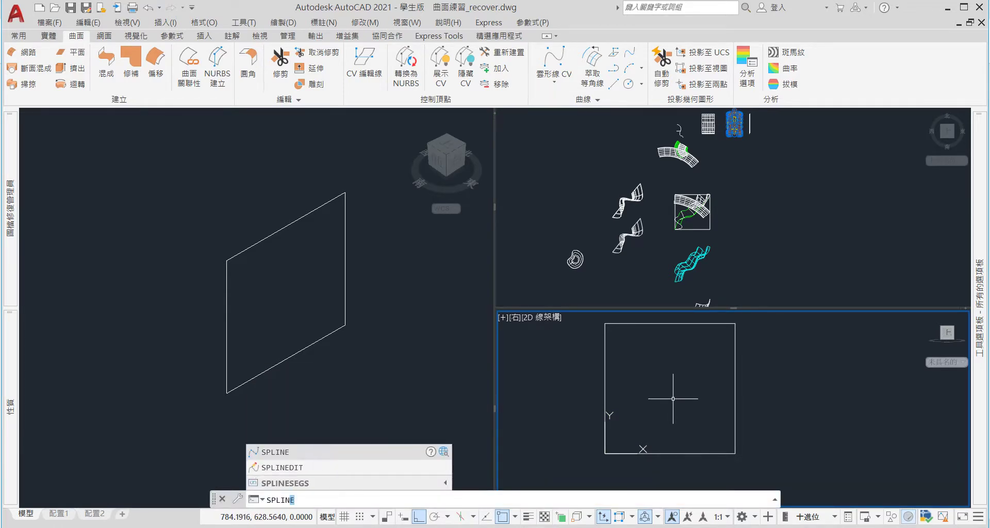
key(Return)
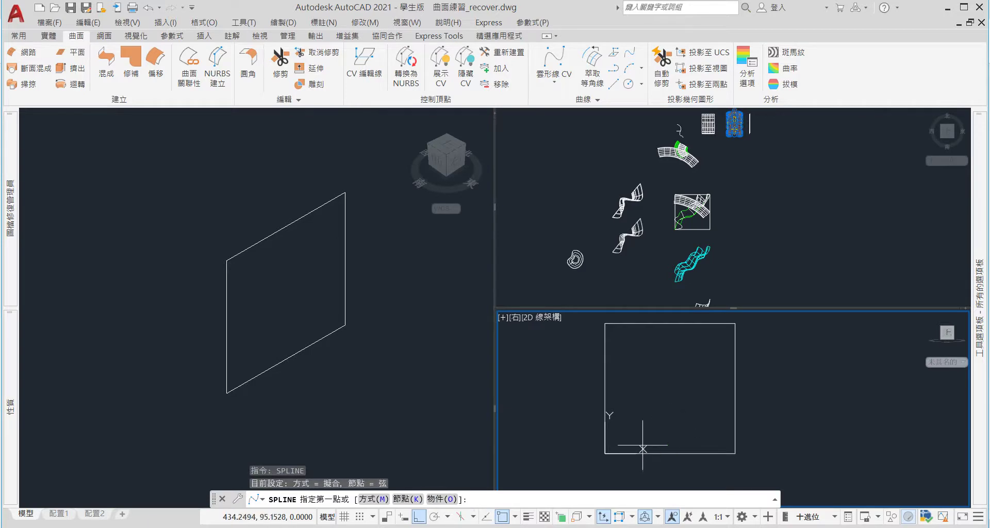
key(F3)
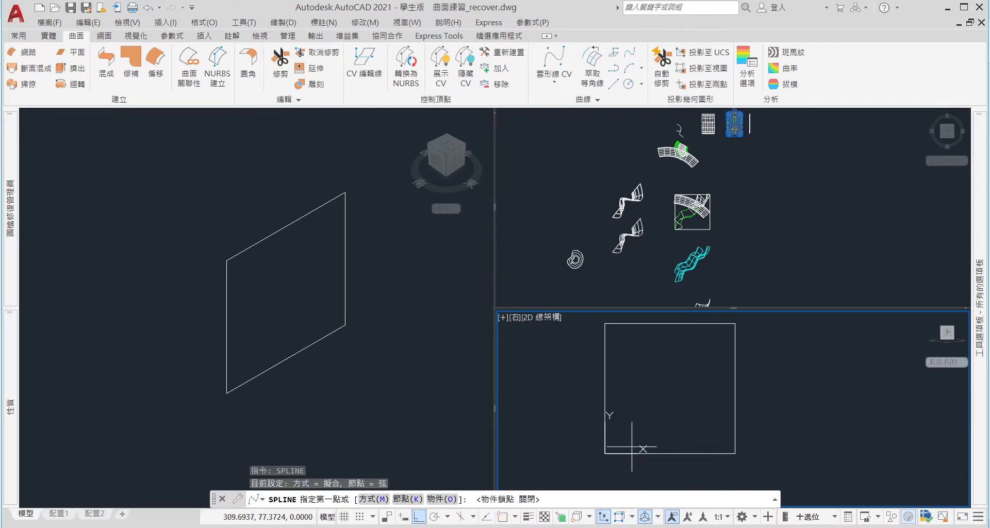
scroll(636, 457, up, 2)
scroll(633, 459, down, 2)
scroll(631, 459, up, 3)
scroll(626, 464, down, 3)
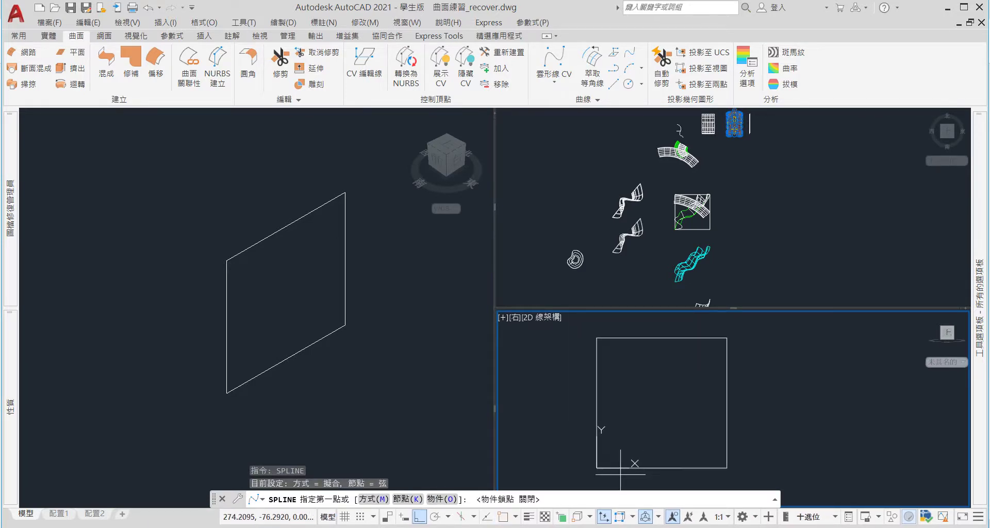
click(625, 468)
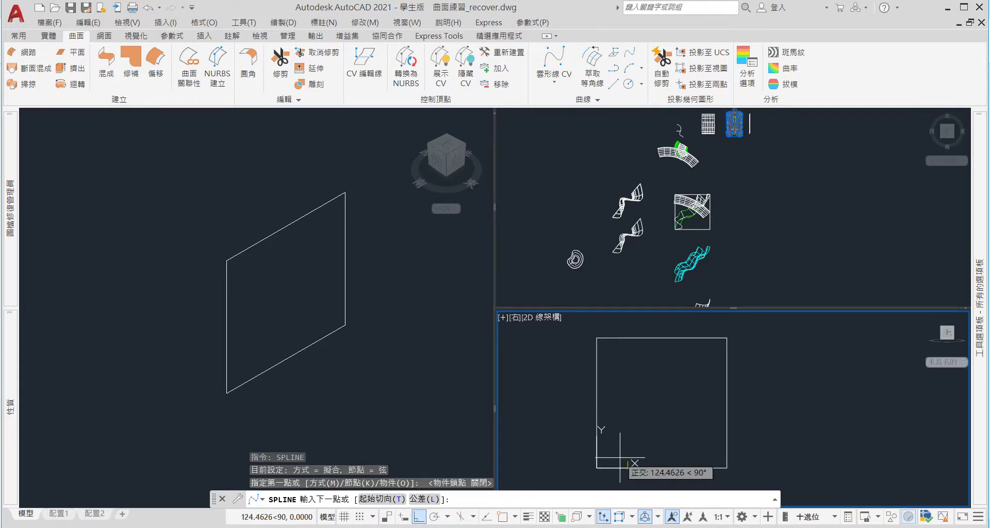
key(F8)
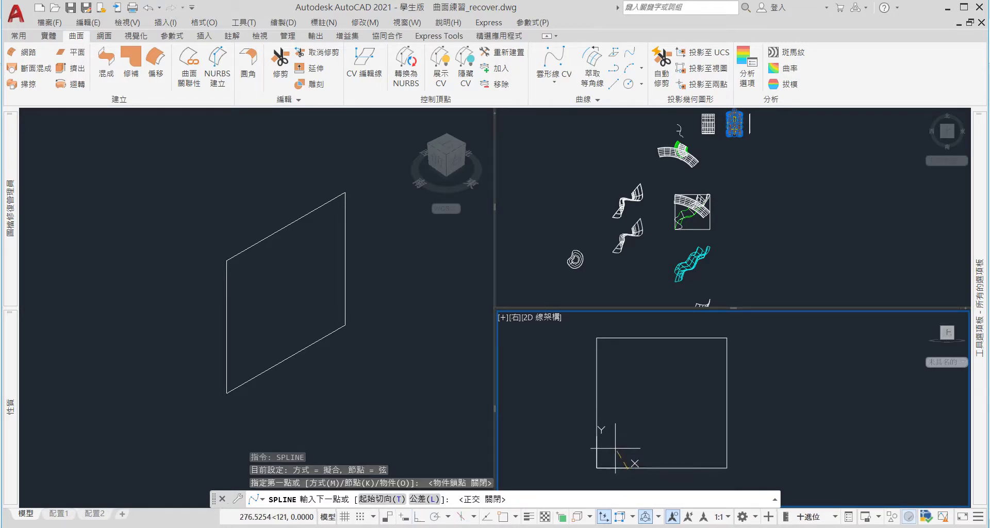
Add fit points forming the curved seat and tall back, finish the spline and select it
click(613, 448)
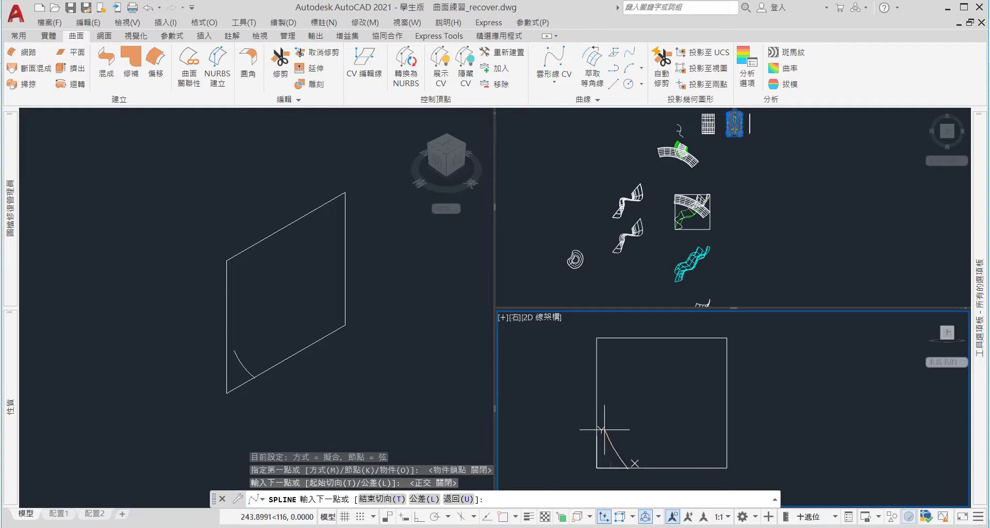
click(603, 423)
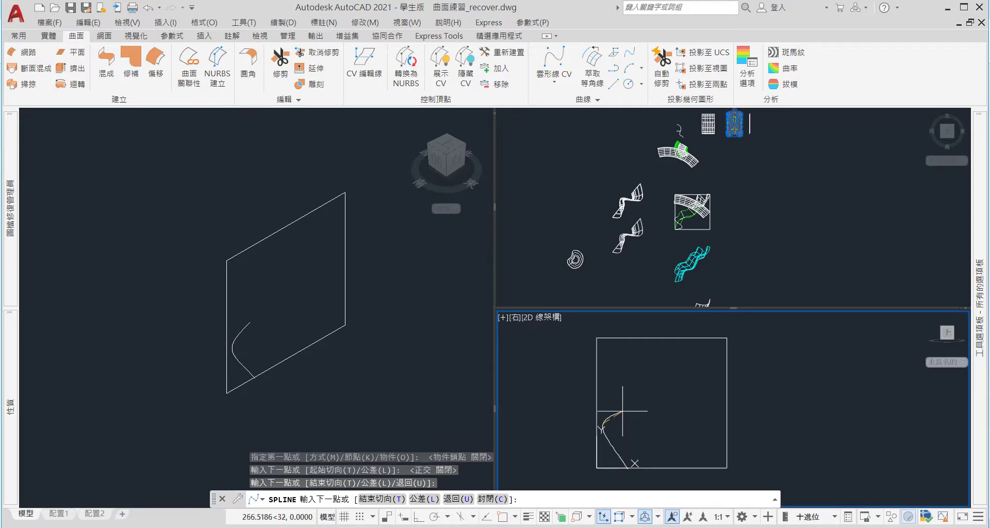
click(627, 411)
click(653, 412)
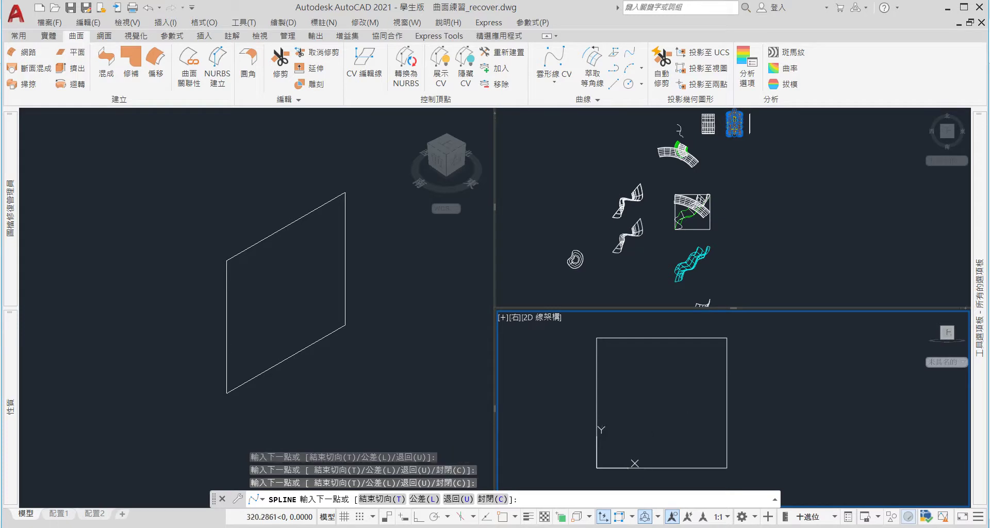
click(677, 414)
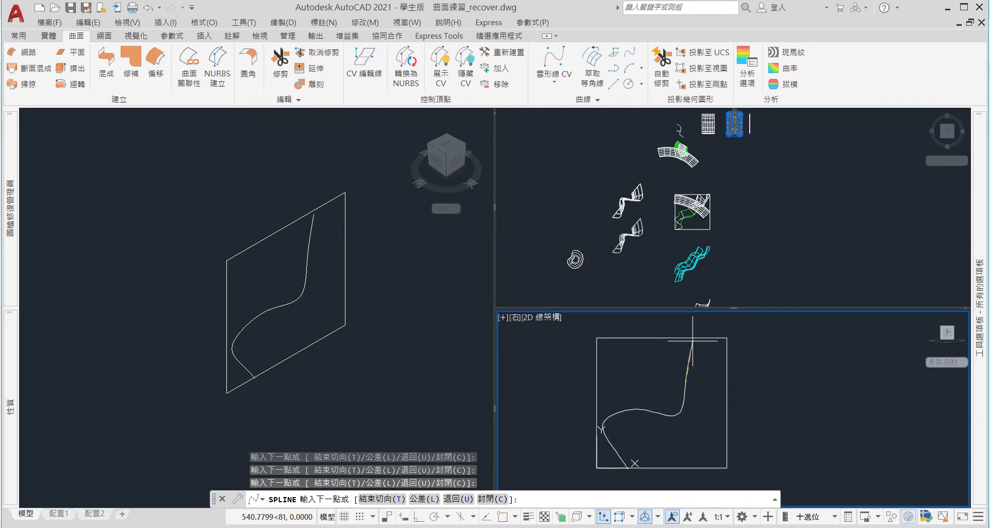
click(693, 341)
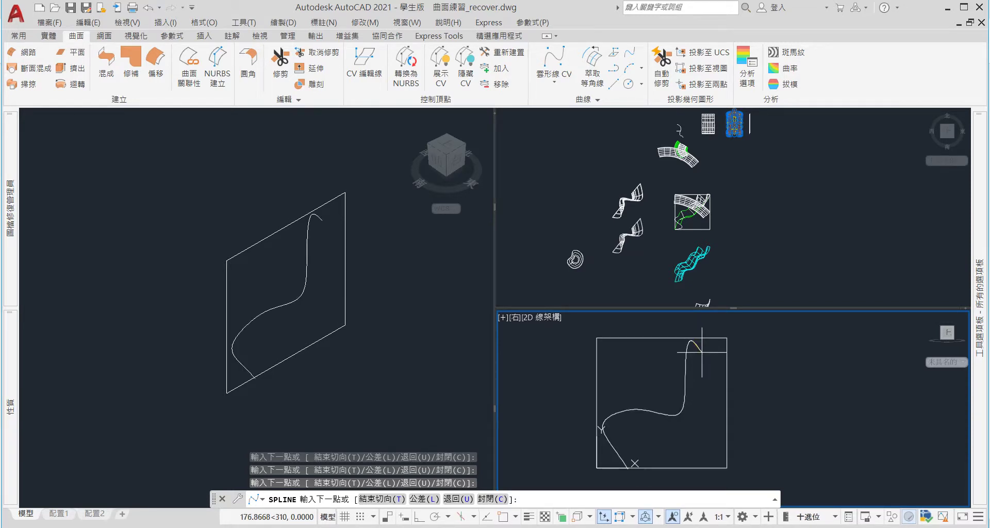
key(Return)
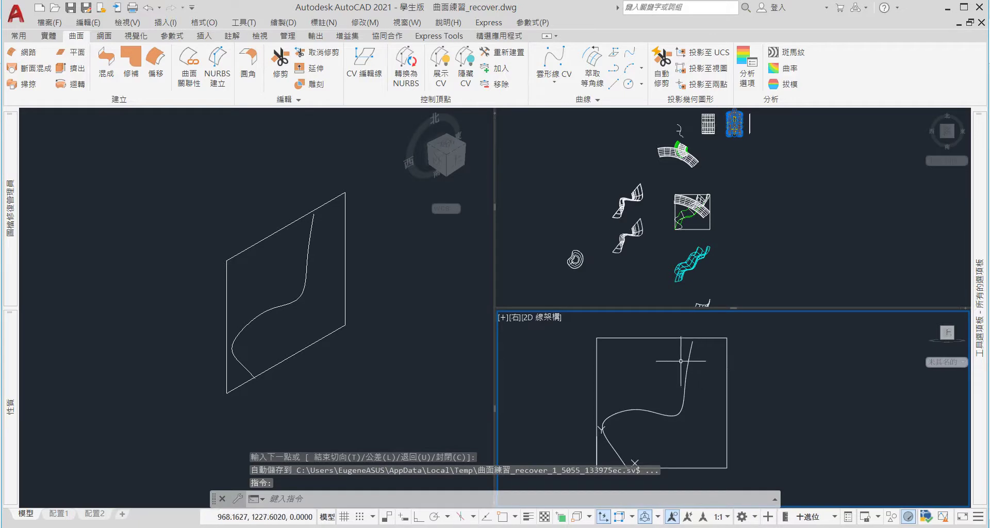
click(686, 366)
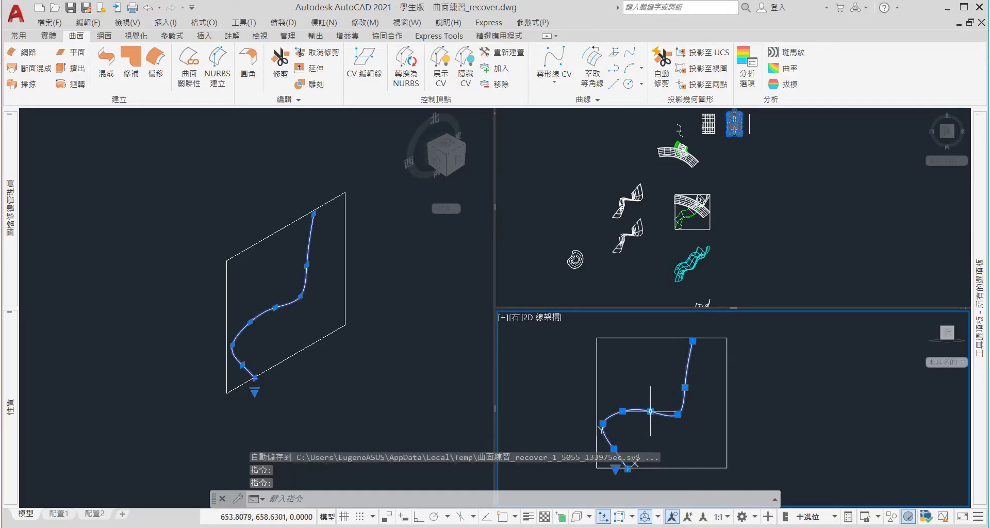
Drag two seat fit points of the chair spline to new positions
scroll(637, 411, up, 2)
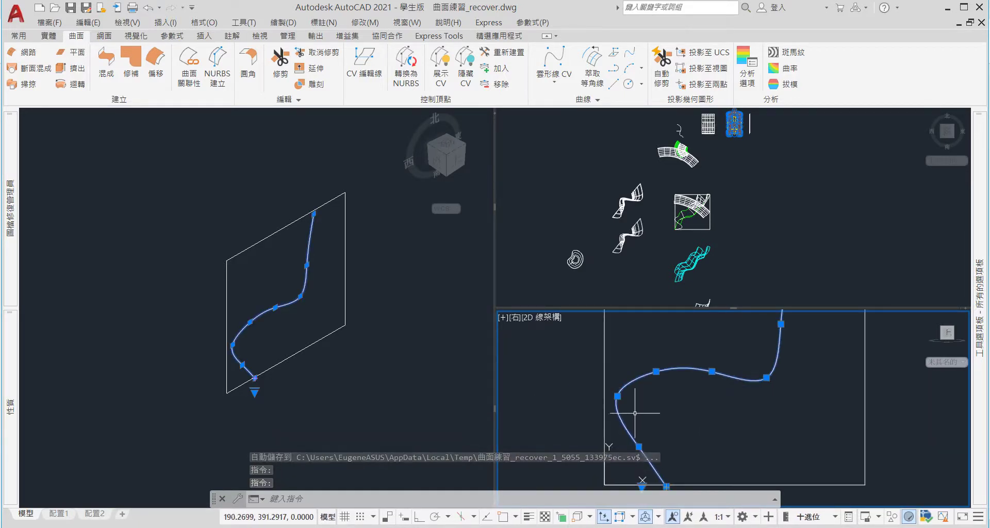
scroll(654, 364, up, 2)
scroll(671, 356, up, 2)
click(680, 354)
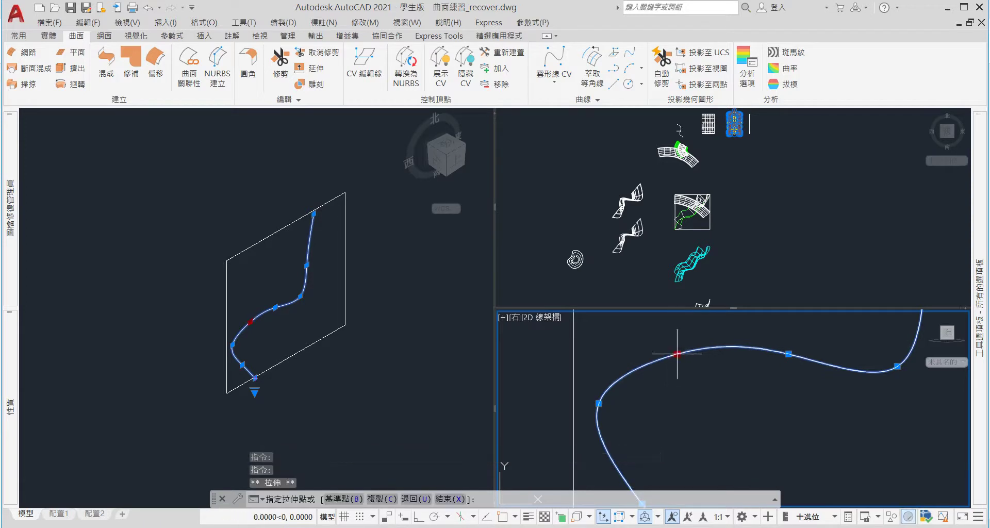
click(661, 350)
click(789, 353)
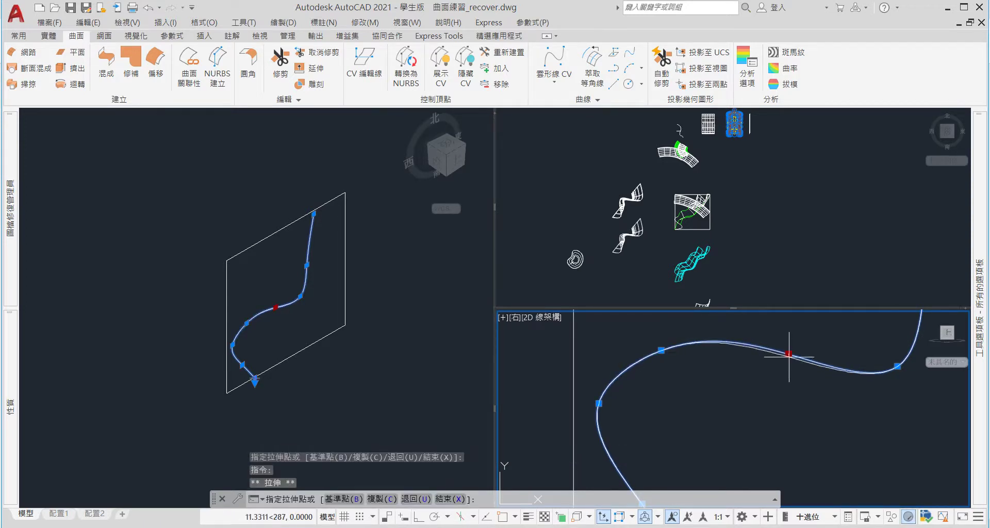
scroll(788, 356, down, 2)
scroll(791, 370, down, 3)
scroll(794, 364, up, 5)
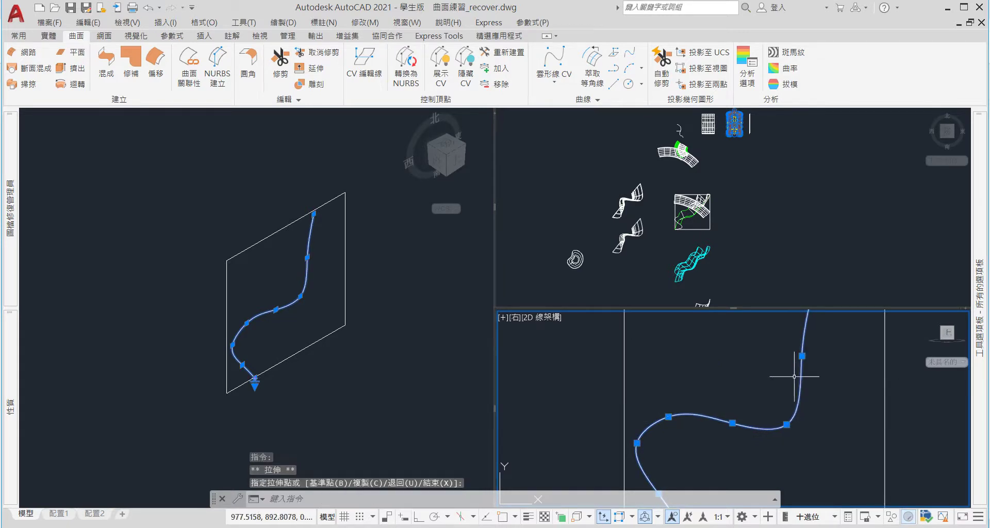
middle_drag(810, 318, 802, 349)
scroll(809, 334, down, 3)
scroll(736, 411, up, 3)
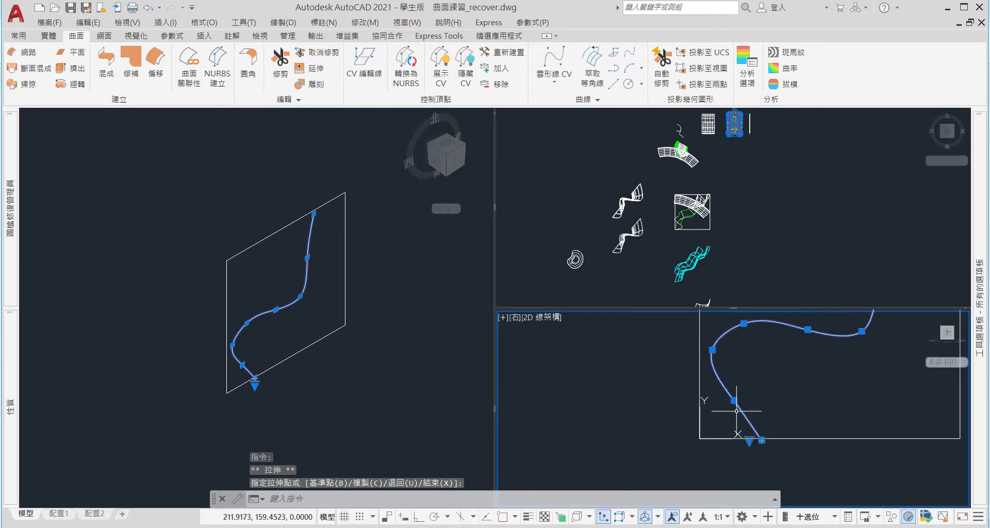
click(732, 395)
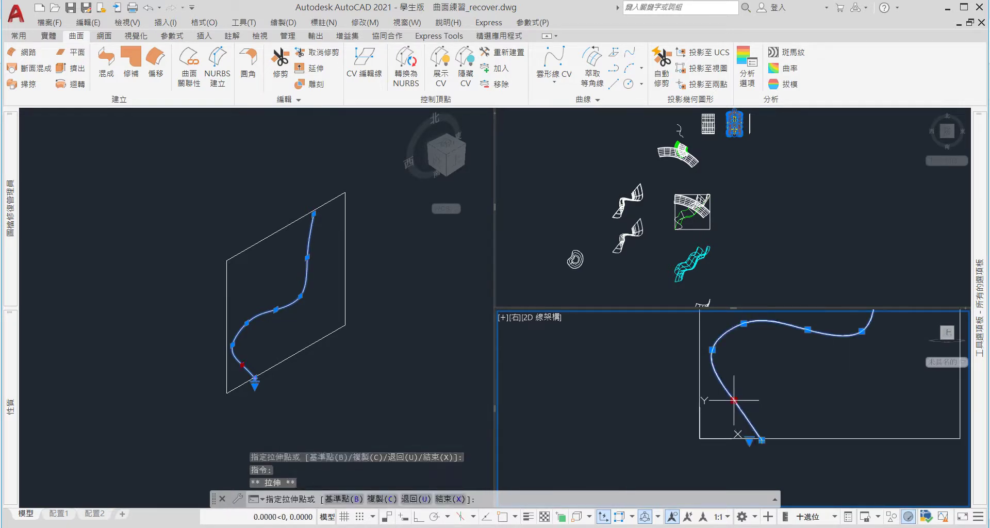
Move the front-curve fit point upward to smooth the front curve
click(712, 350)
click(713, 333)
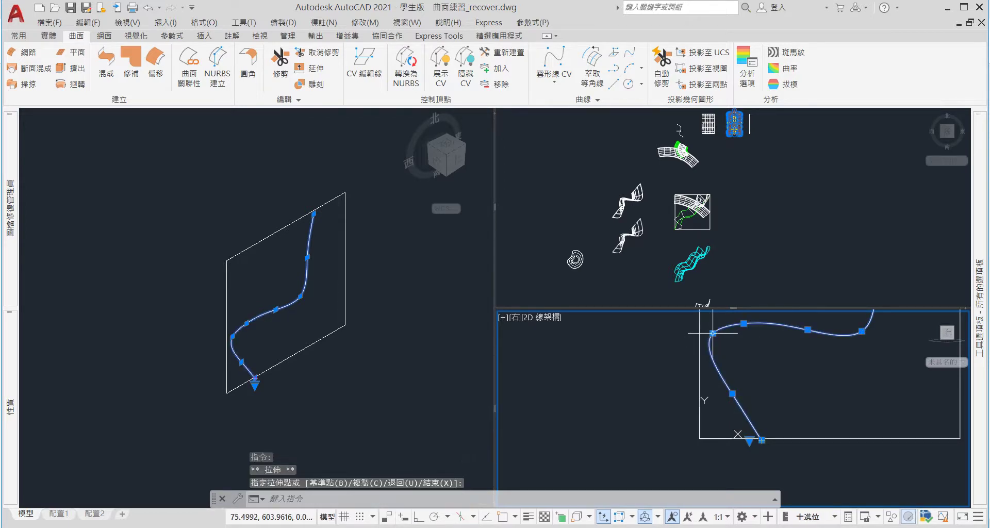
scroll(774, 371, up, 2)
scroll(768, 394, up, 1)
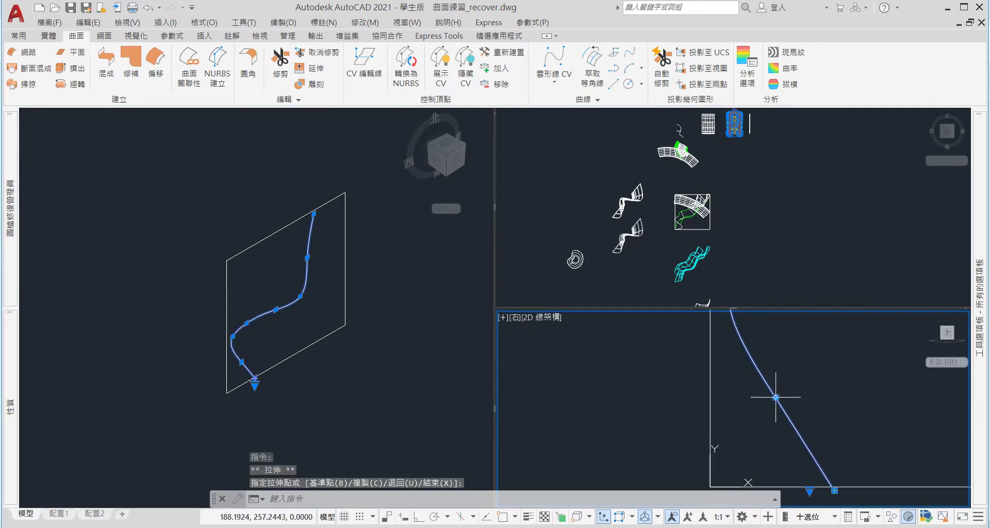
scroll(776, 397, down, 2)
scroll(787, 392, down, 1)
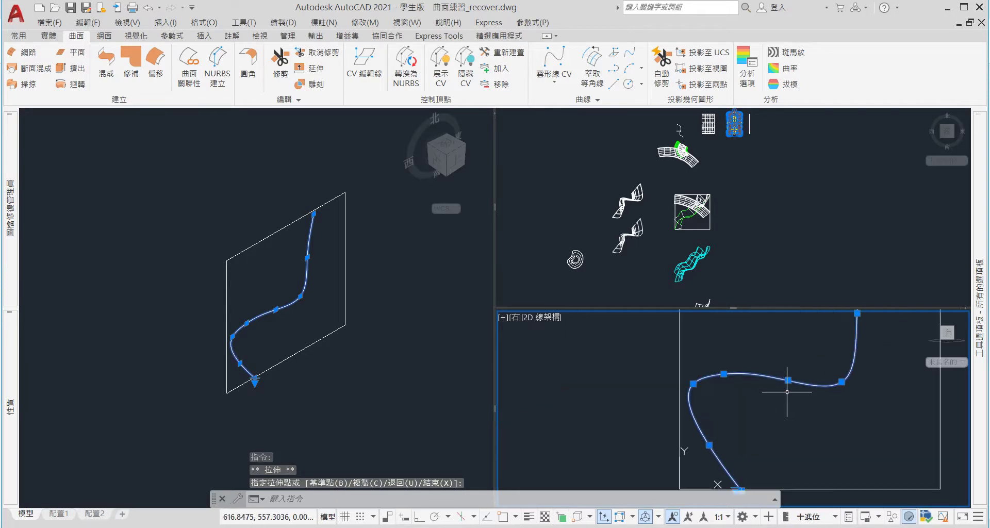
Stretch the fit point near the back to reshape the seat dip, then clear the grips
click(723, 374)
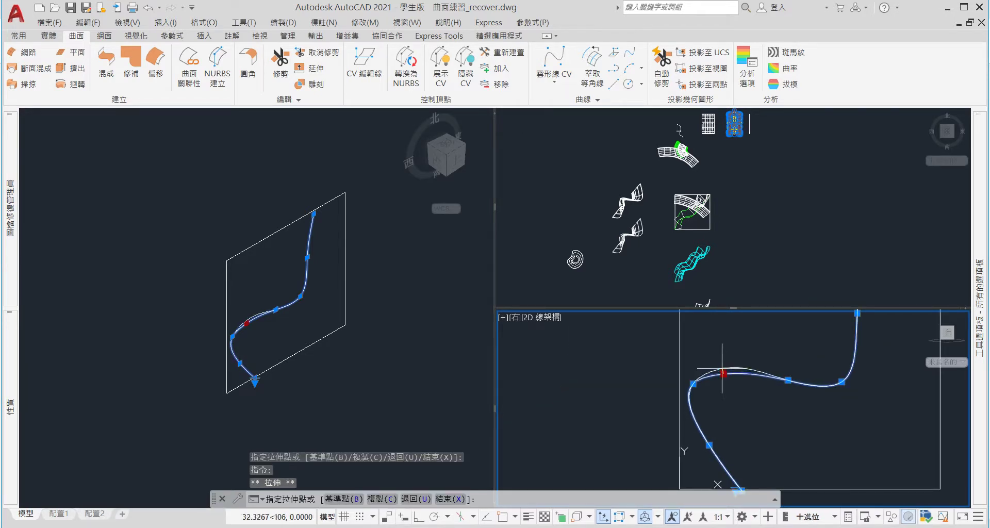
key(Escape)
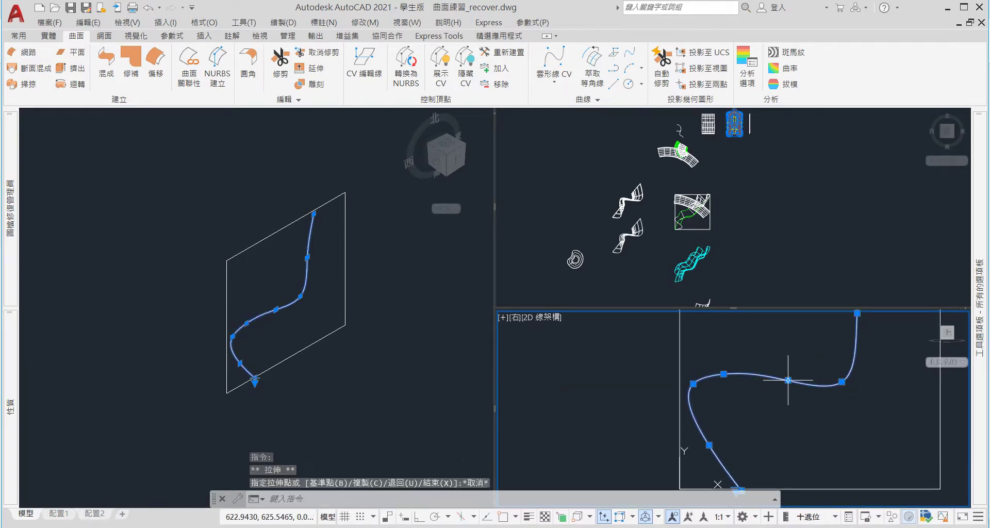
click(787, 380)
click(794, 387)
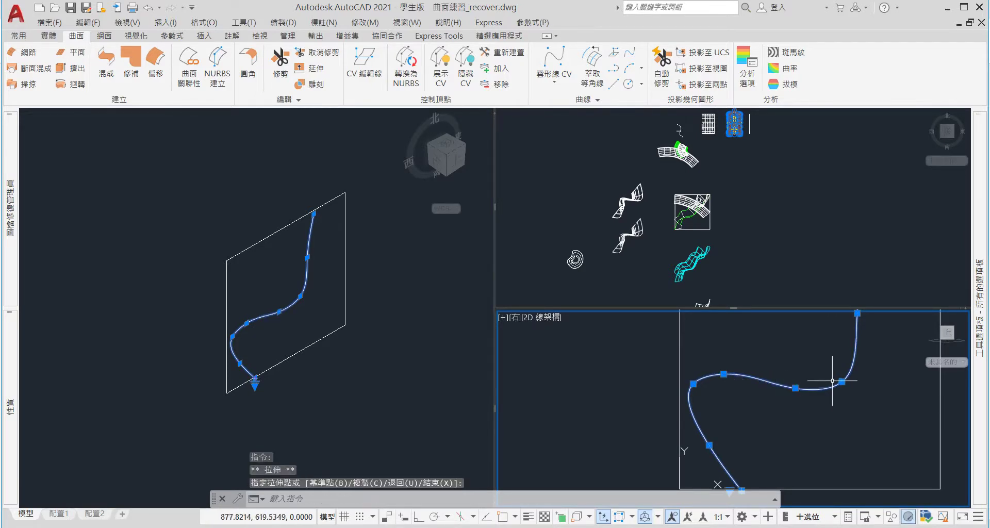
click(794, 389)
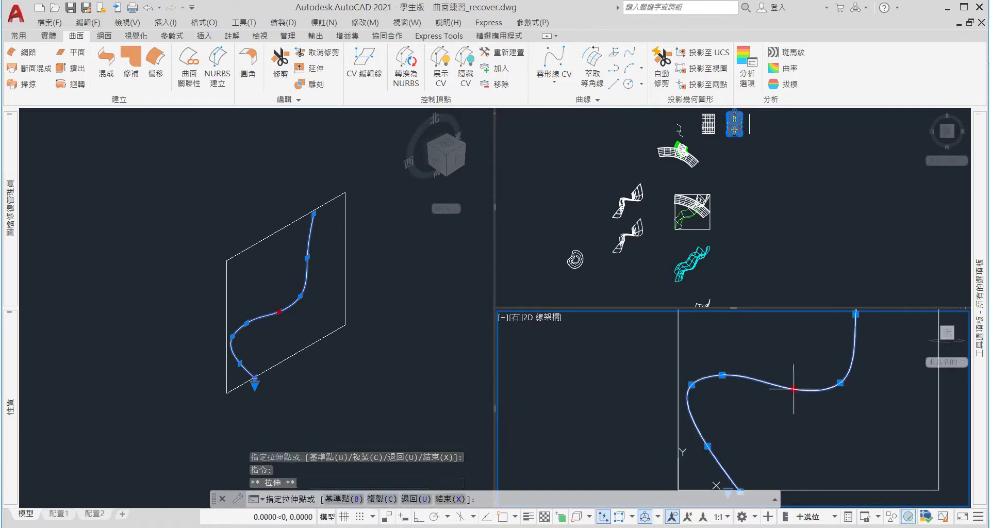
scroll(789, 392, down, 2)
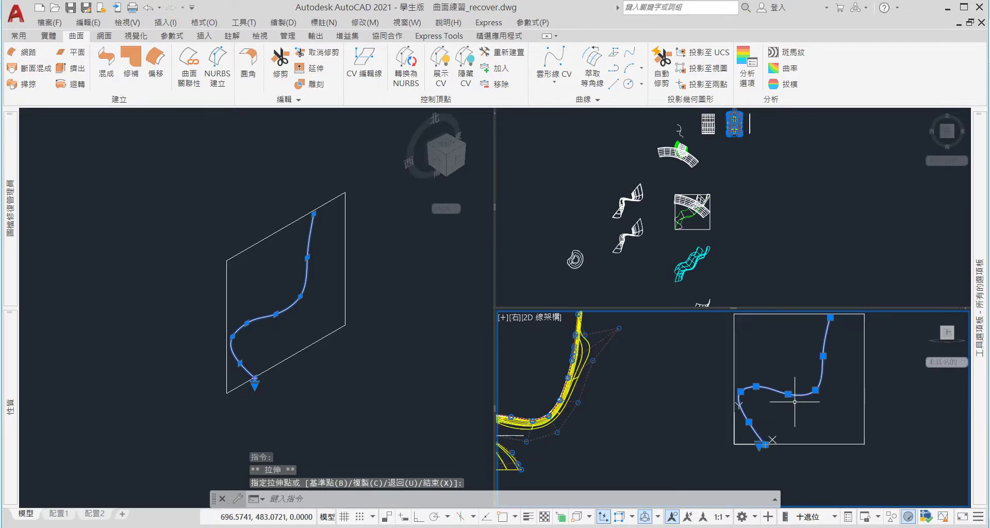
key(Escape)
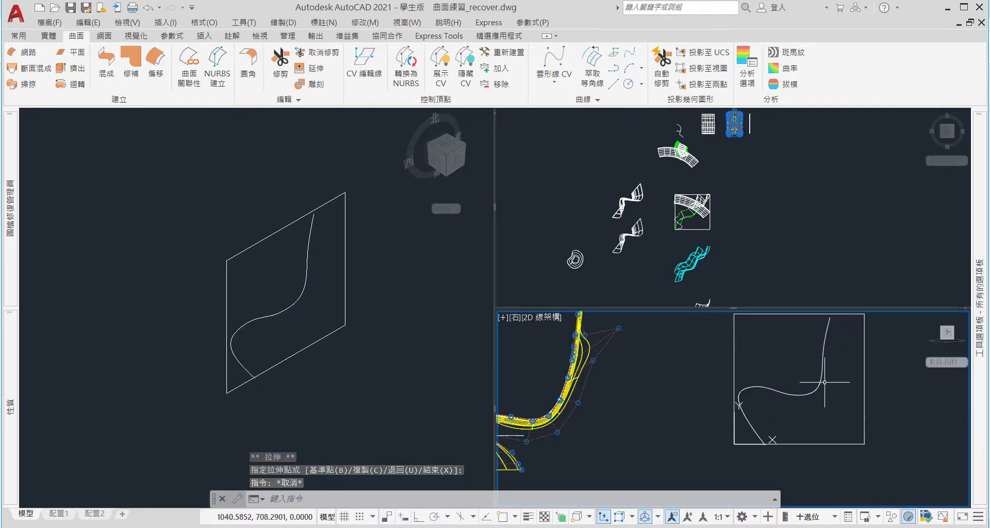
Orbit the 3D view to see the chair-profile plane edge-on, then deselect the spline
click(824, 351)
mouse_move(322, 442)
shift+middle_down()
mouse_move(380, 404)
mouse_move(297, 372)
mouse_move(313, 382)
mouse_move(342, 371)
shift+middle_up()
click(774, 355)
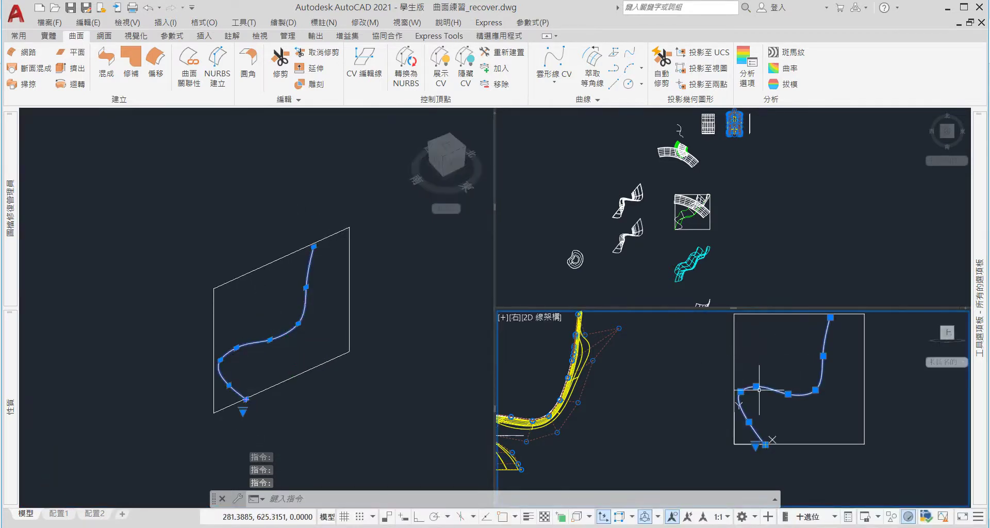
scroll(763, 433, up, 2)
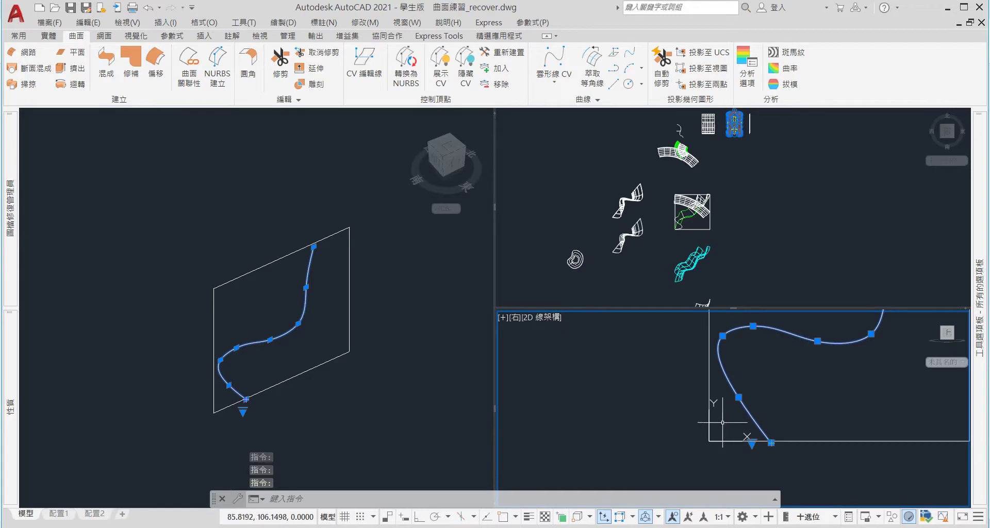
scroll(717, 435, down, 2)
scroll(716, 435, down, 2)
key(Escape)
key(Escape)
scroll(800, 424, up, 2)
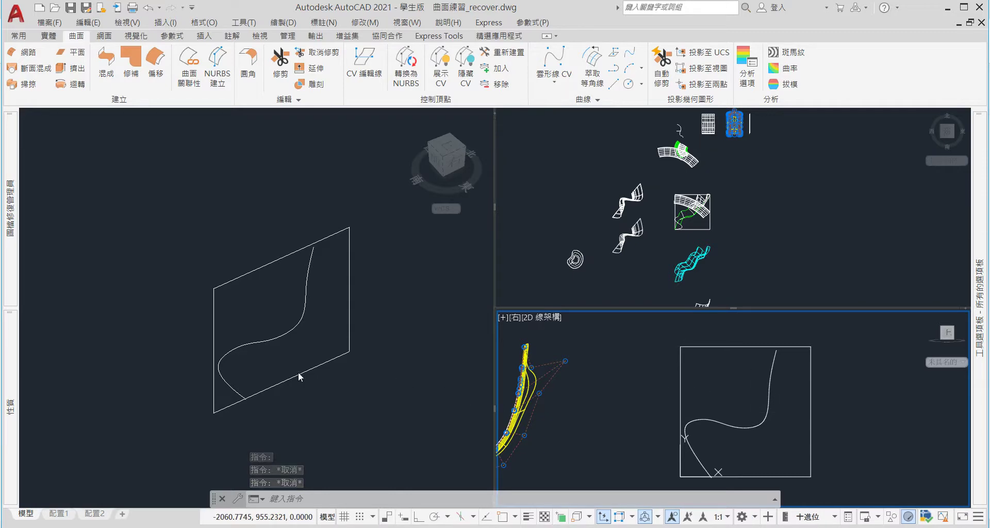
Zoom in and orbit around the yellow chair surface in the 3D view
click(317, 357)
scroll(314, 357, up, 2)
scroll(313, 356, up, 2)
scroll(312, 357, up, 2)
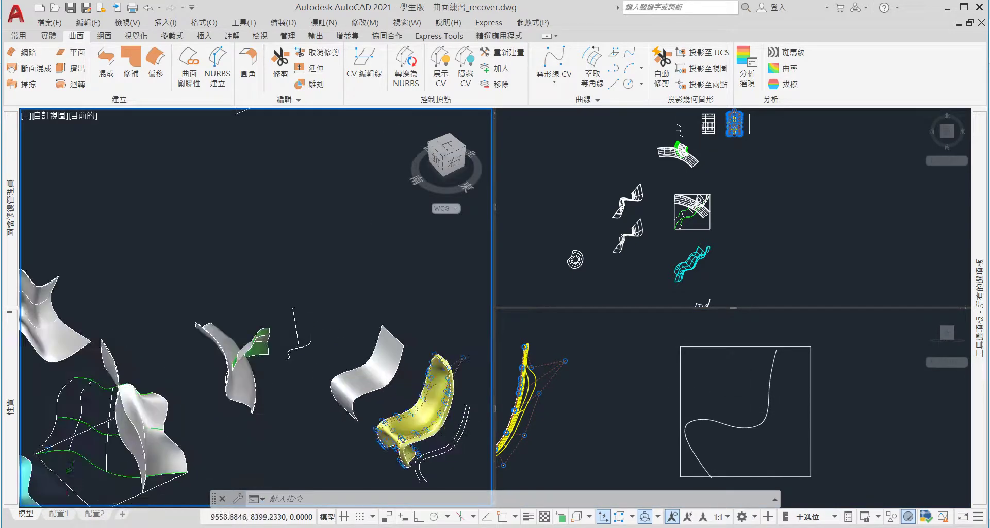
scroll(311, 357, up, 2)
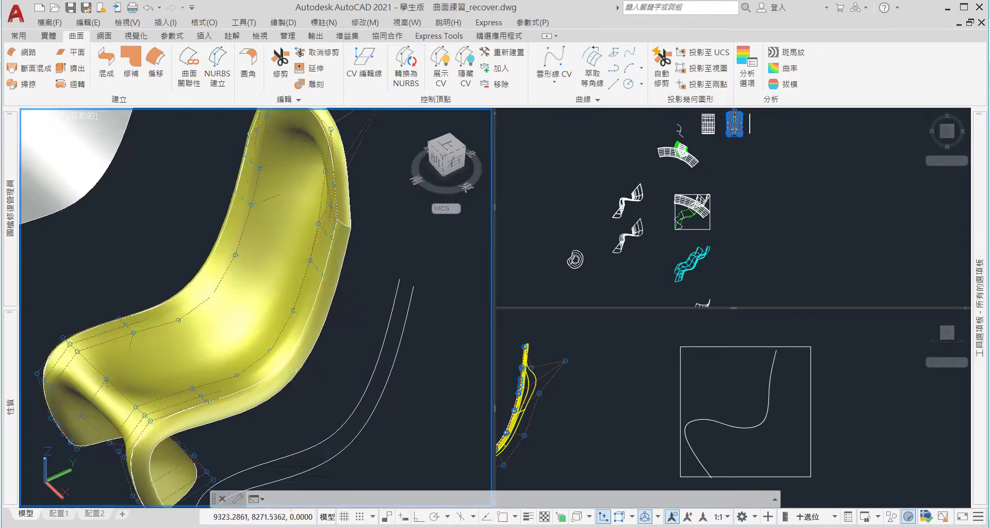
mouse_move(330, 361)
shift+middle_down()
mouse_move(224, 318)
mouse_move(290, 341)
shift+middle_up()
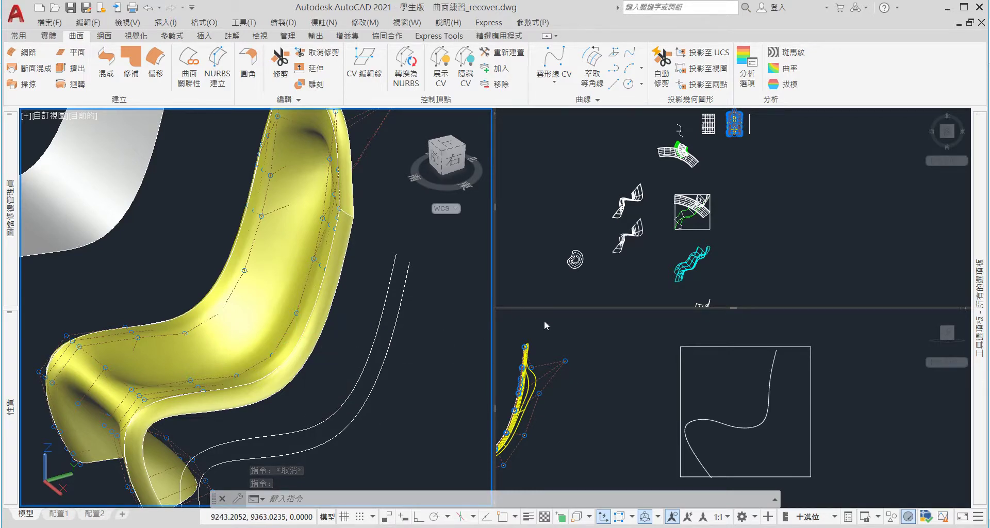
In the right viewport, offset the chair-profile spline 80 units to one side with the O command
click(757, 434)
text(o)
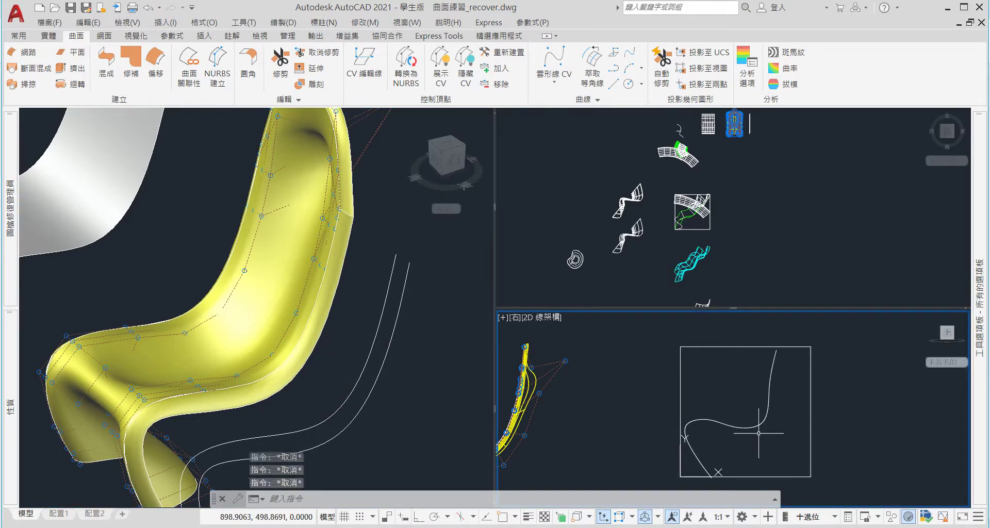
key(Return)
text(80)
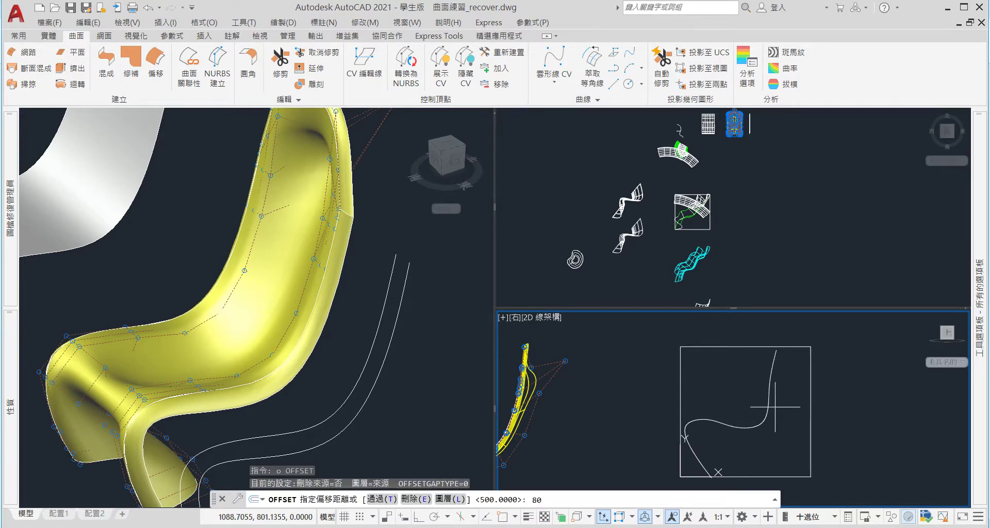
key(Return)
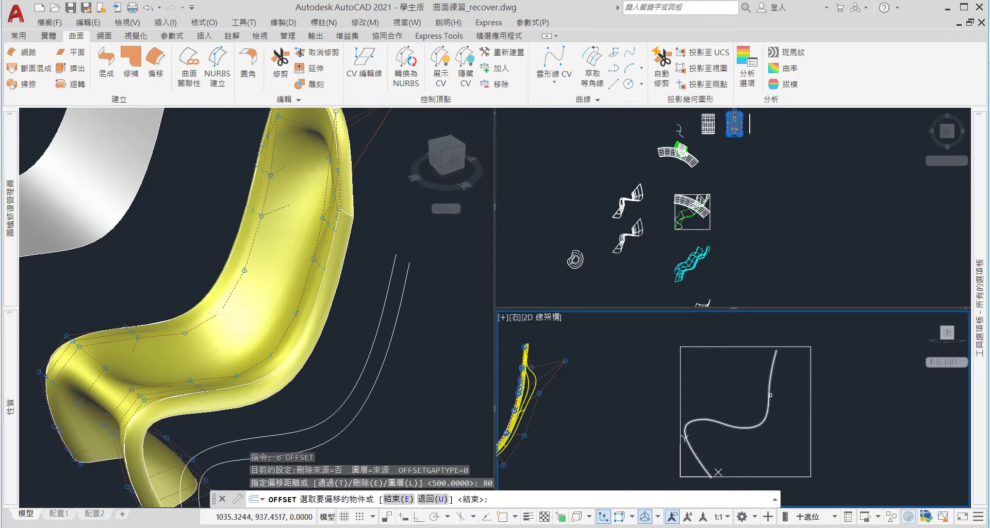
click(776, 408)
click(782, 407)
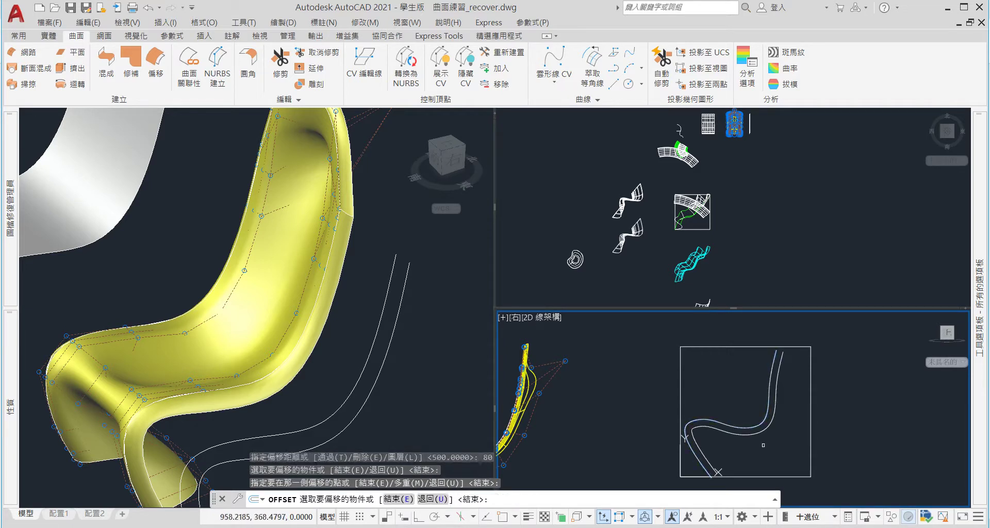
scroll(727, 453, up, 4)
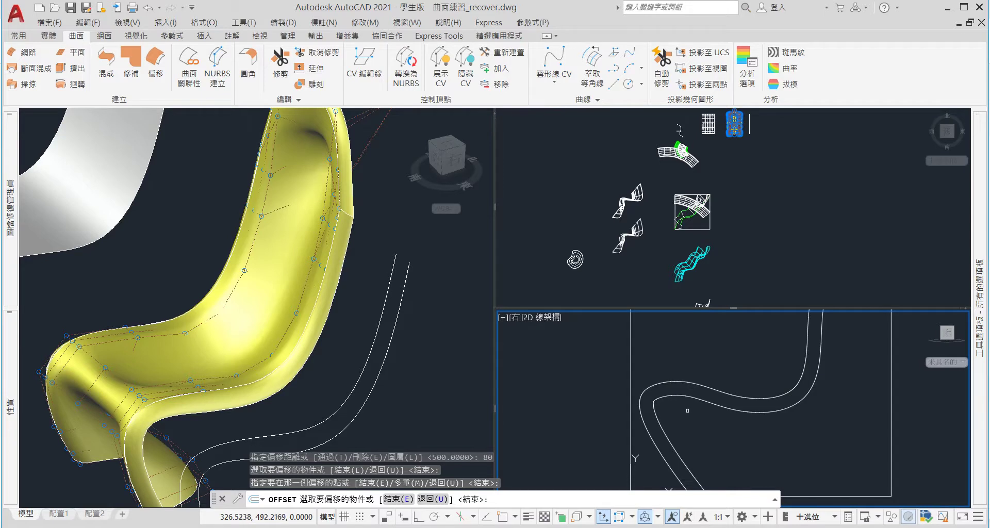
key(Return)
click(703, 403)
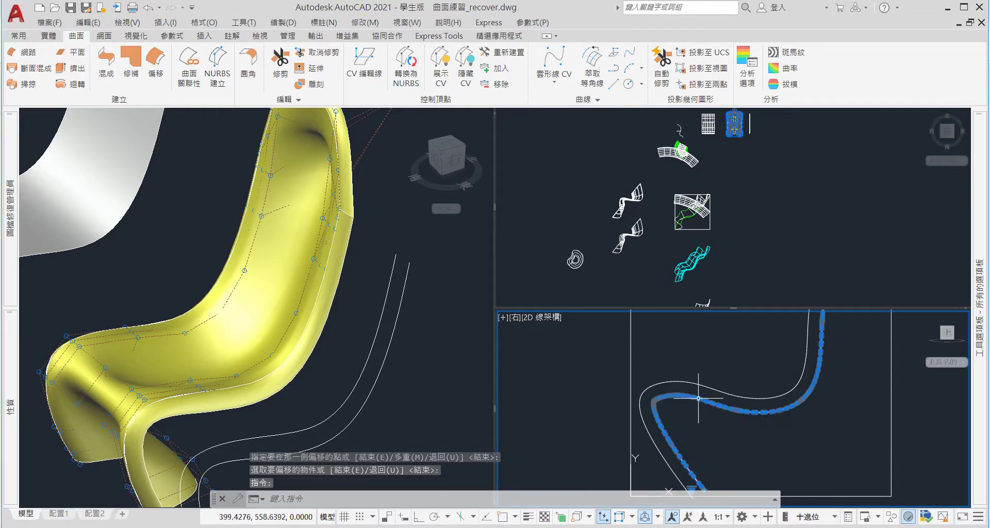
scroll(665, 379, up, 2)
scroll(660, 374, up, 2)
scroll(658, 372, up, 2)
scroll(658, 372, down, 2)
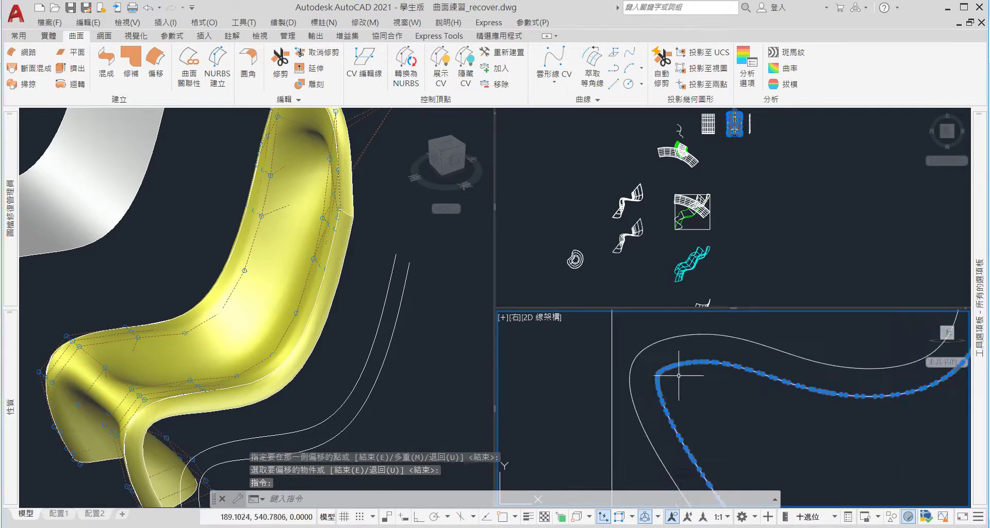
scroll(665, 381, down, 2)
scroll(680, 407, down, 2)
scroll(691, 426, up, 2)
scroll(691, 426, up, 2)
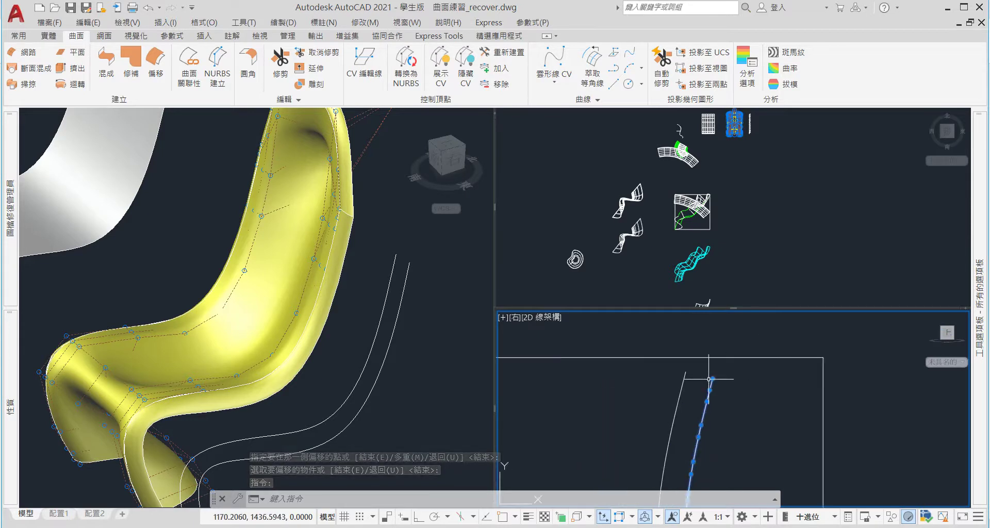
scroll(708, 383, up, 2)
scroll(708, 383, down, 2)
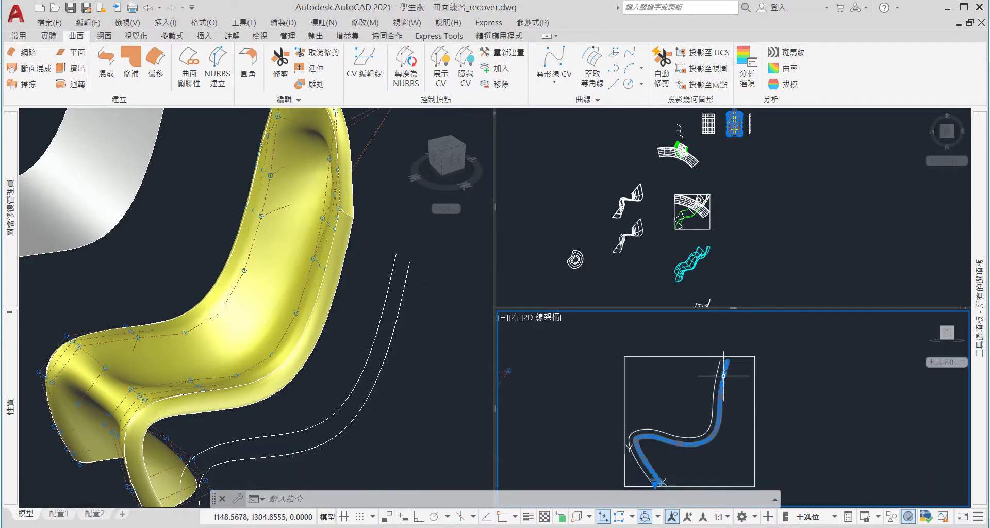
scroll(708, 387, up, 2)
key(Escape)
click(720, 390)
middle_drag(719, 390, 735, 347)
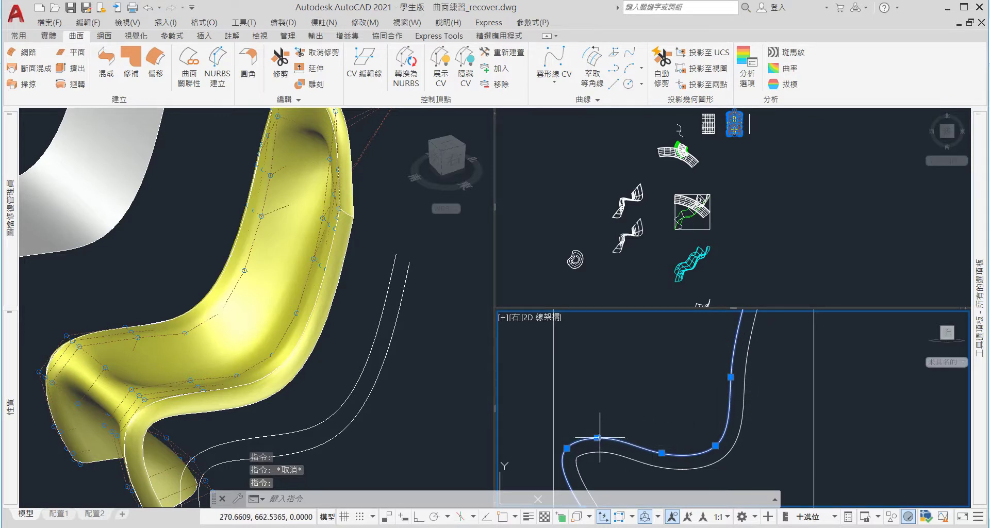
scroll(570, 443, up, 2)
scroll(567, 444, down, 2)
scroll(567, 443, down, 2)
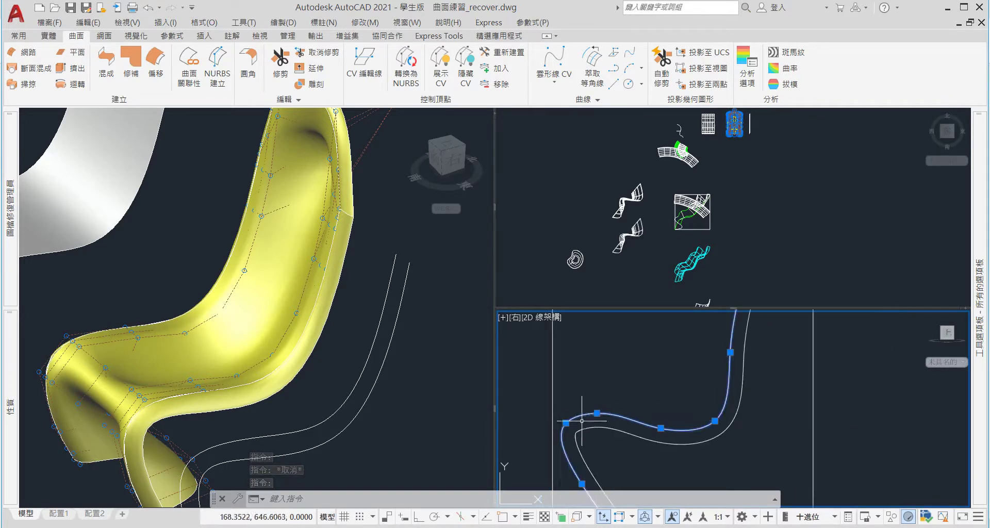
scroll(626, 430, up, 3)
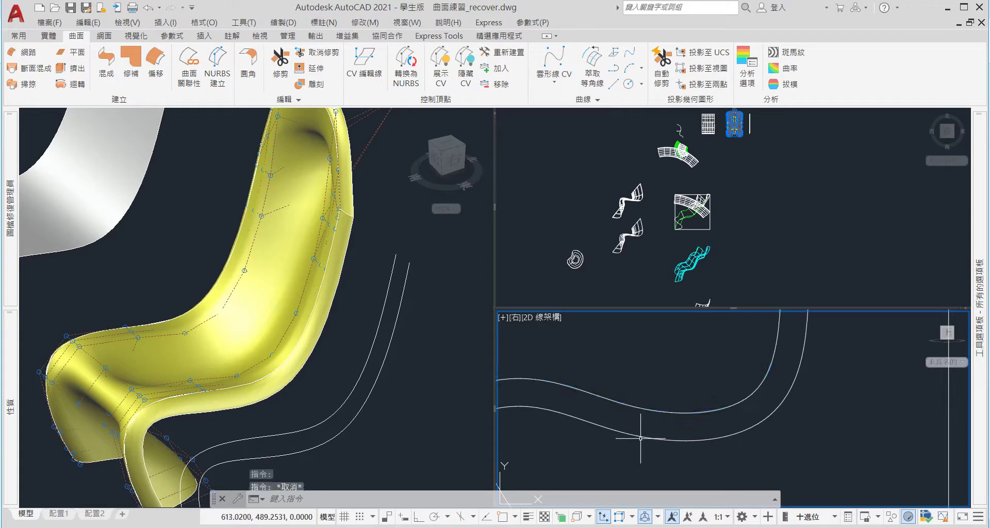
scroll(640, 436, up, 2)
scroll(639, 423, up, 2)
scroll(640, 407, up, 2)
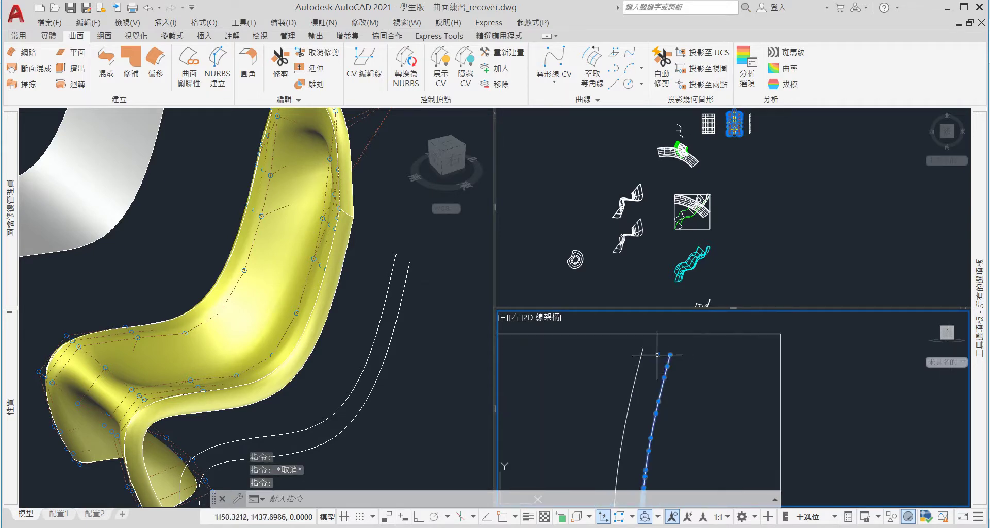
scroll(639, 389, up, 2)
scroll(649, 364, down, 2)
scroll(669, 388, down, 2)
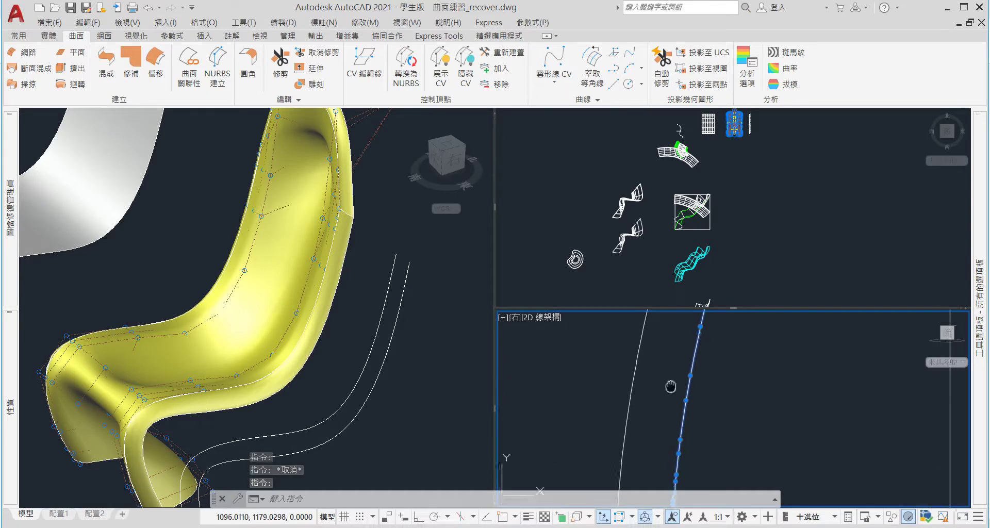
scroll(660, 408, down, 2)
mouse_move(660, 407)
middle_down()
mouse_move(674, 325)
mouse_move(663, 354)
mouse_move(681, 416)
middle_up()
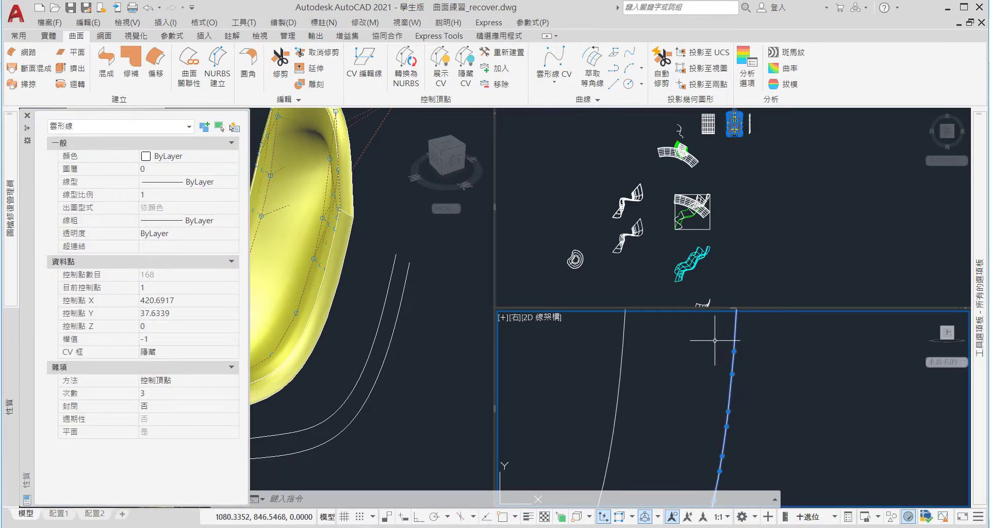
scroll(714, 340, up, 3)
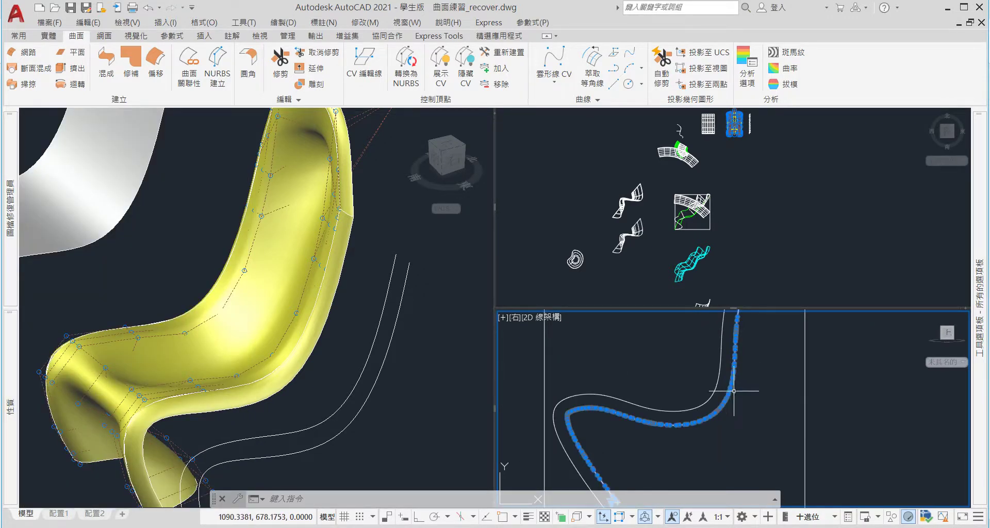
scroll(733, 391, down, 2)
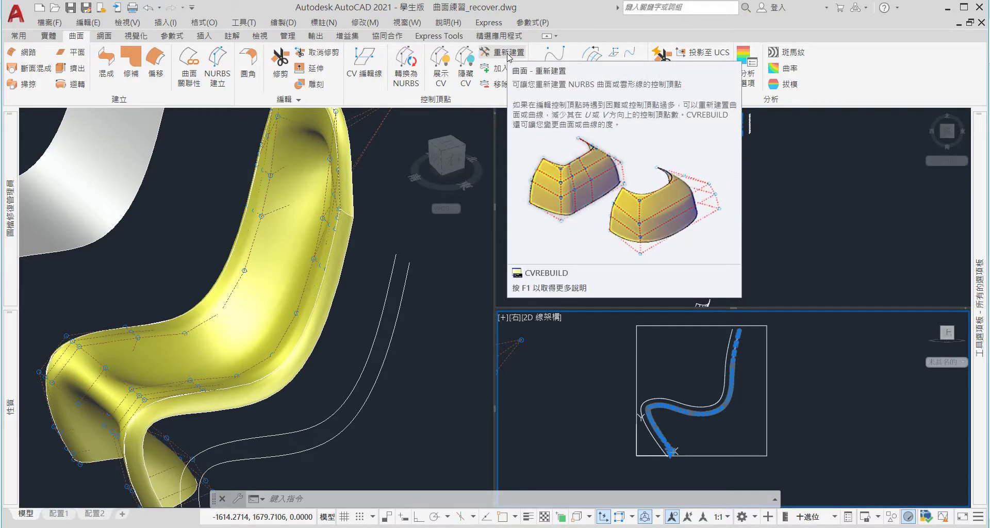
Select the 168-point offset chair spline and open Rebuild Curve, showing 6 control vertices, degree 3
key(Escape)
key(Escape)
scroll(728, 358, up, 3)
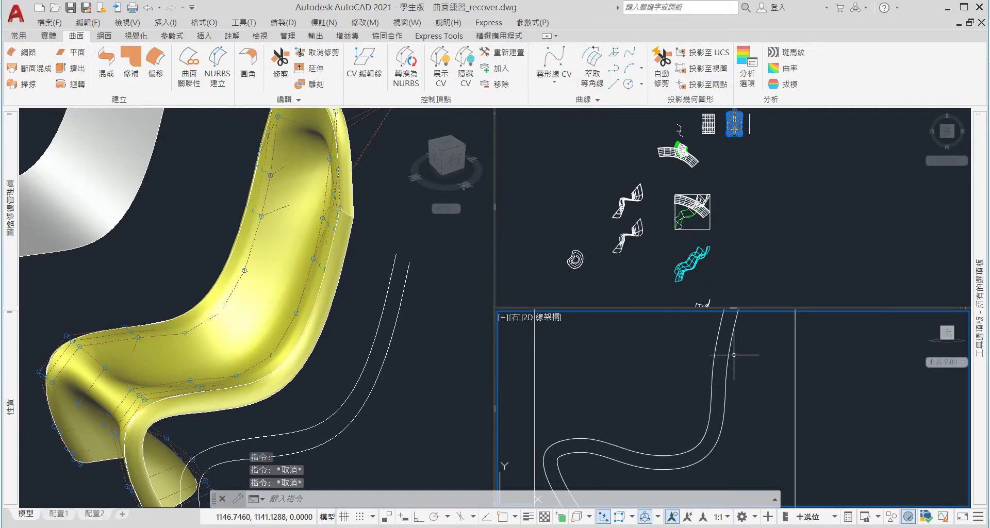
click(728, 358)
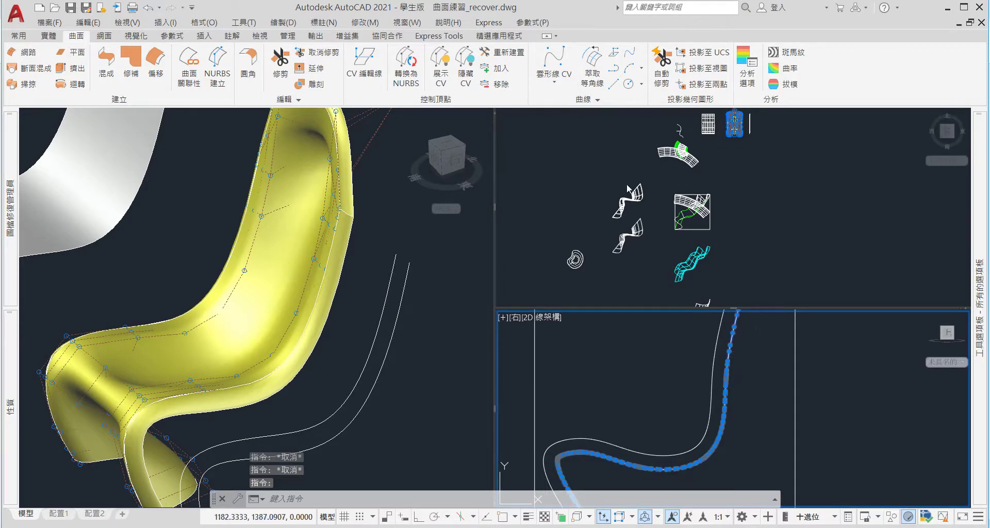
click(498, 54)
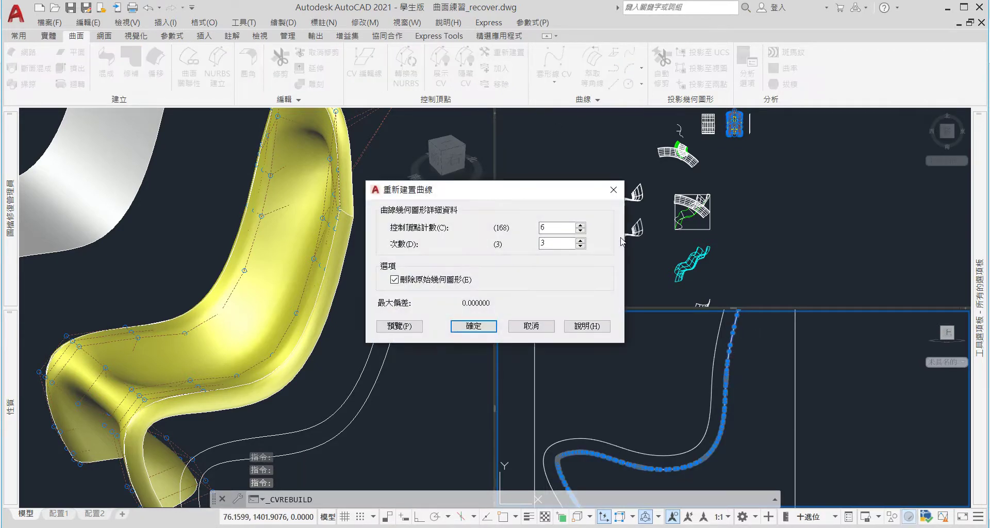
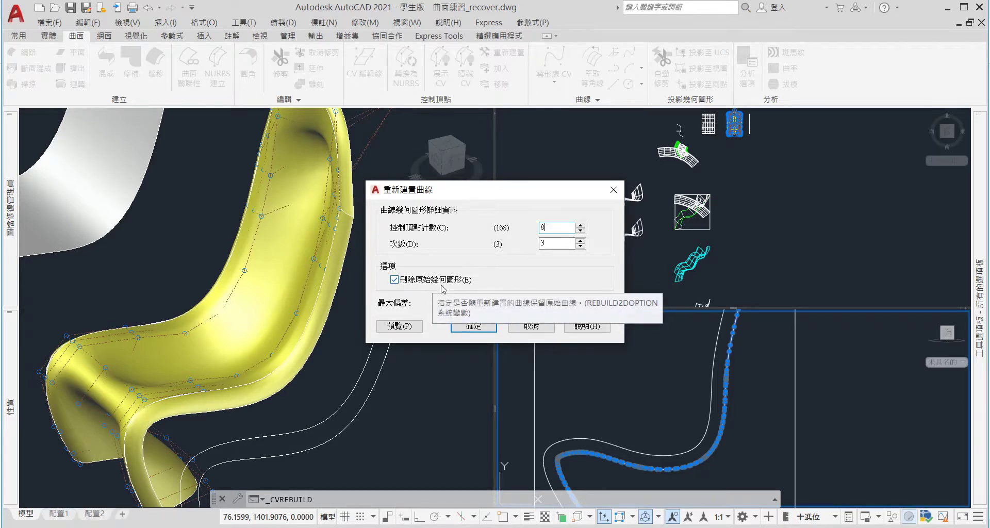
Raise the Rebuild Curve vertex count from 8 to 12 at degree 3, preview it, and accept
click(399, 325)
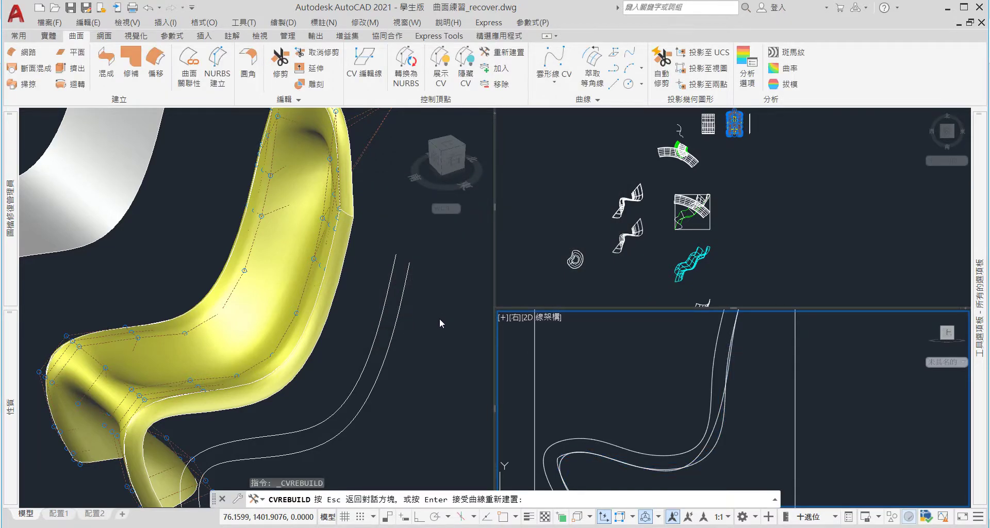
key(Escape)
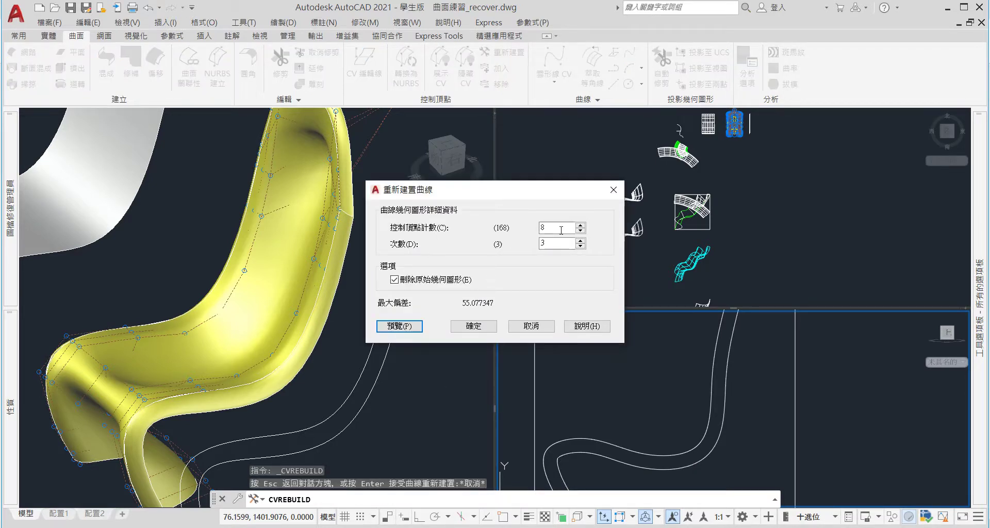
drag(561, 230, 533, 229)
text(12)
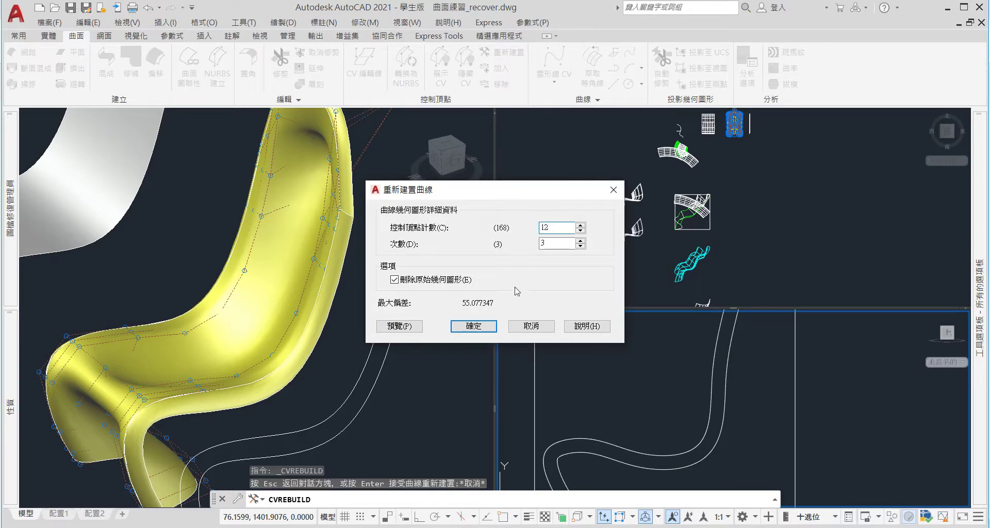
click(412, 327)
scroll(692, 416, down, 3)
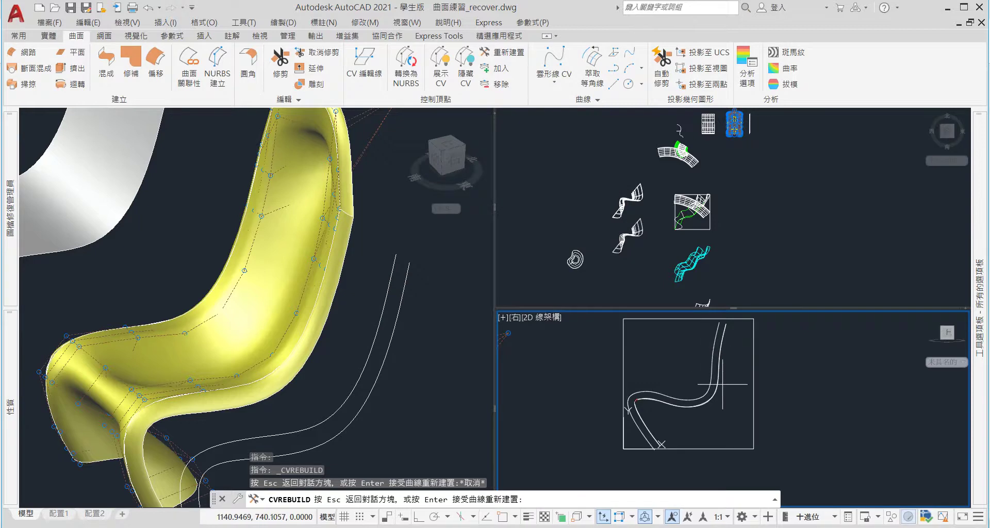
scroll(692, 416, up, 2)
scroll(692, 416, up, 1)
scroll(541, 371, down, 1)
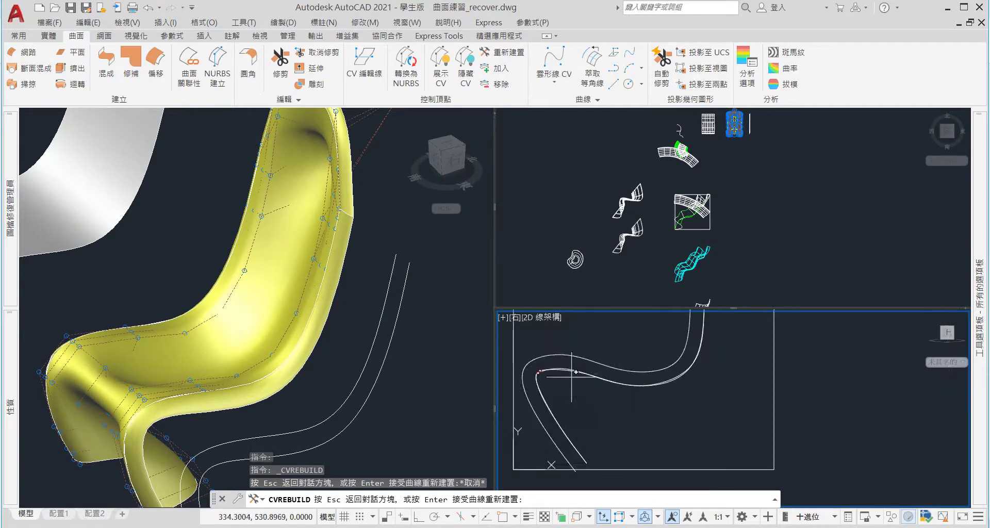
key(Return)
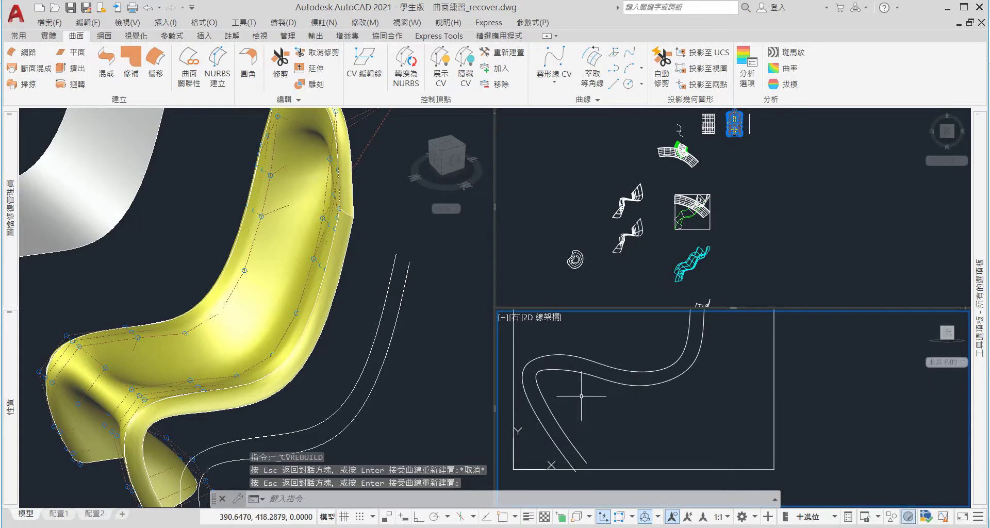
Drag the viewport splitter up to enlarge the right-side view of the profile
key(Return)
scroll(573, 408, up, 2)
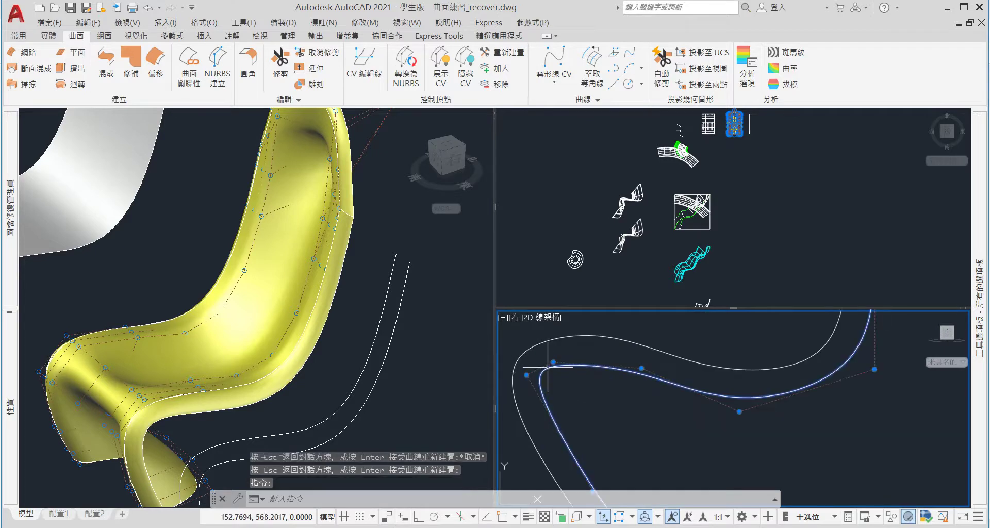
scroll(572, 412, down, 2)
scroll(586, 442, up, 2)
scroll(596, 475, down, 2)
scroll(599, 392, down, 2)
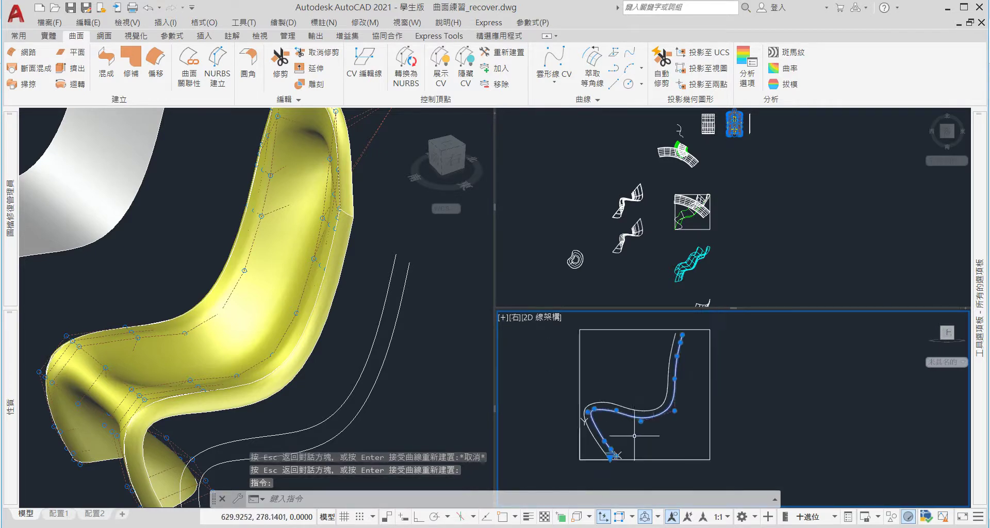
scroll(640, 423, up, 2)
key(Escape)
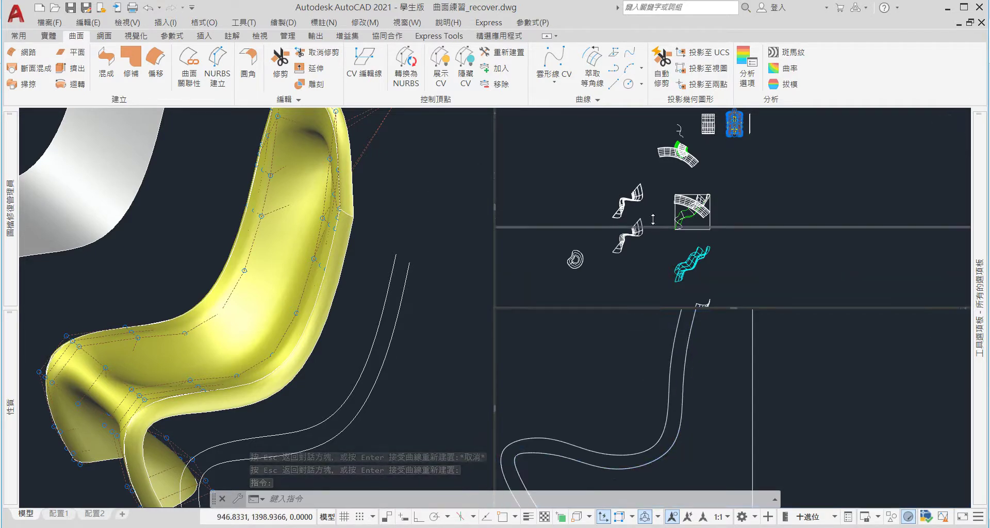
drag(656, 308, 655, 211)
Select the inner profile curve, test-stretch one control vertex, then cancel the stretch
scroll(729, 328, down, 2)
scroll(634, 351, up, 2)
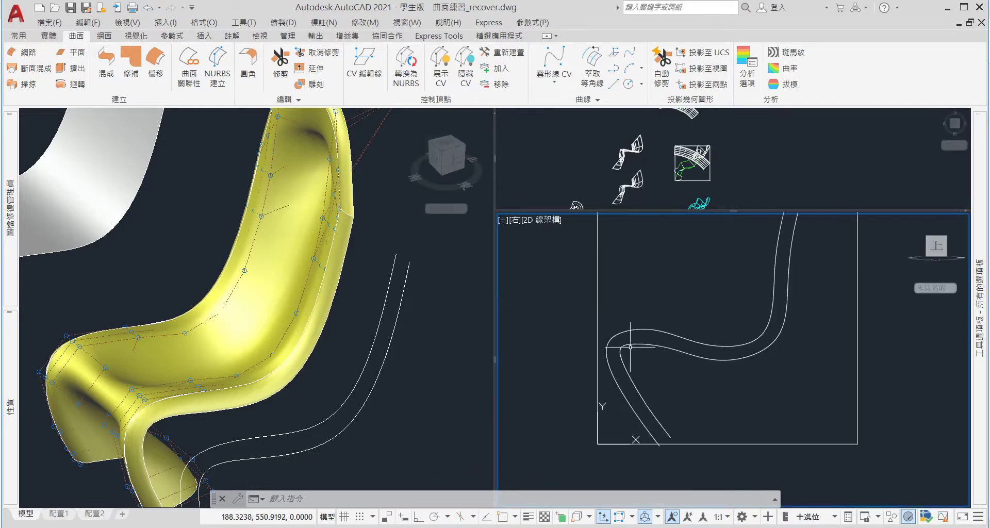
scroll(623, 344, up, 2)
click(628, 345)
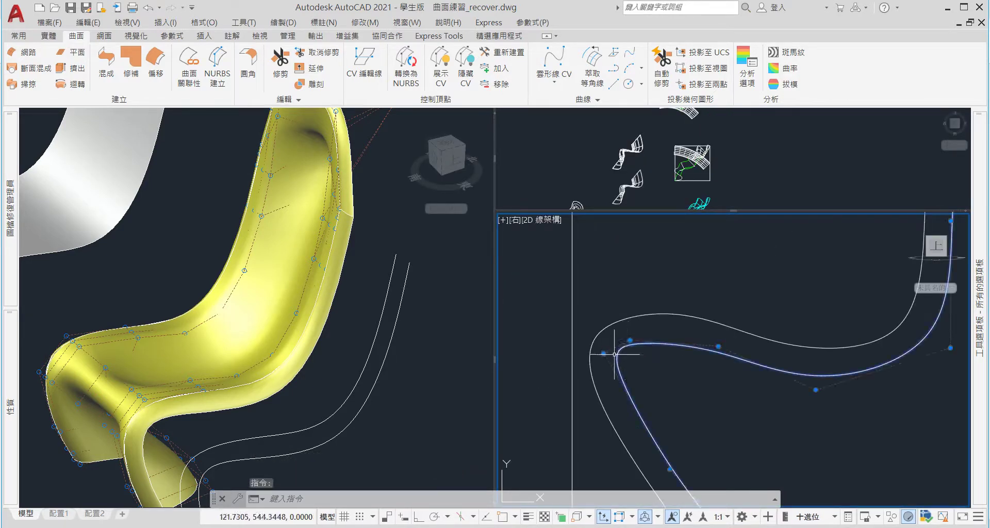
scroll(614, 355, up, 3)
click(594, 351)
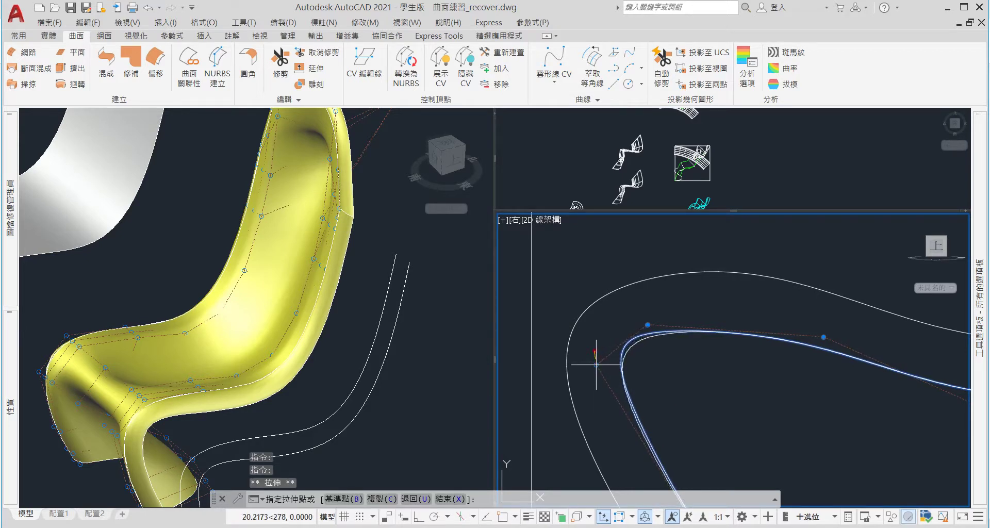
click(596, 364)
scroll(617, 327, down, 3)
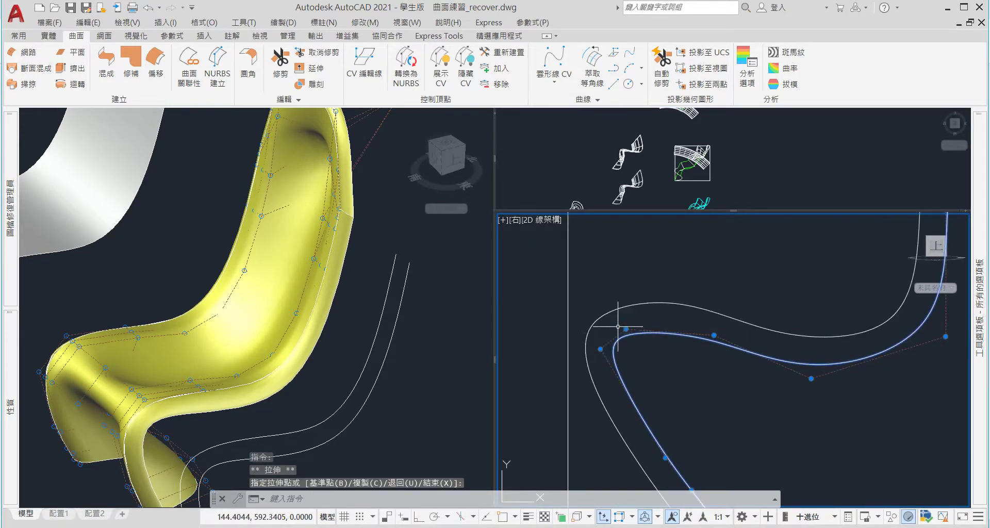
scroll(631, 331, up, 3)
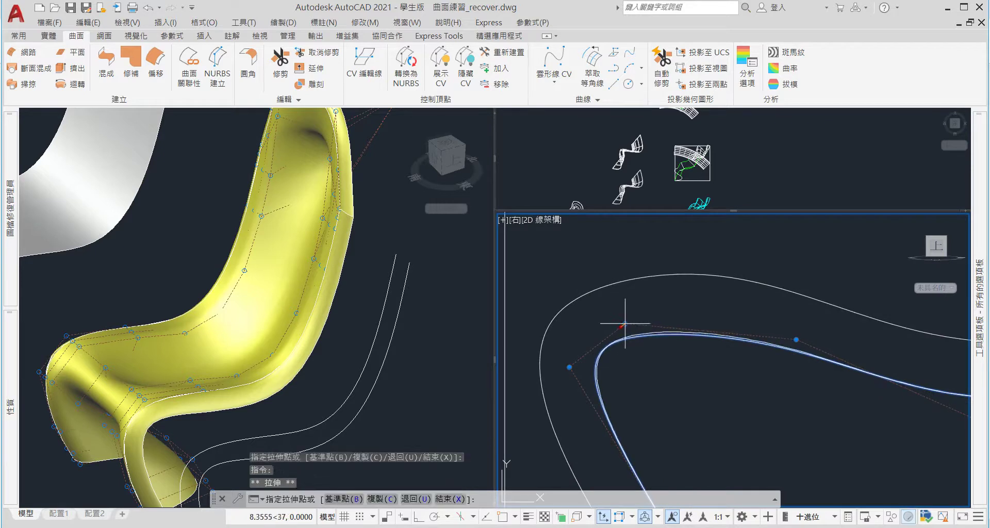
scroll(625, 317, down, 3)
key(Escape)
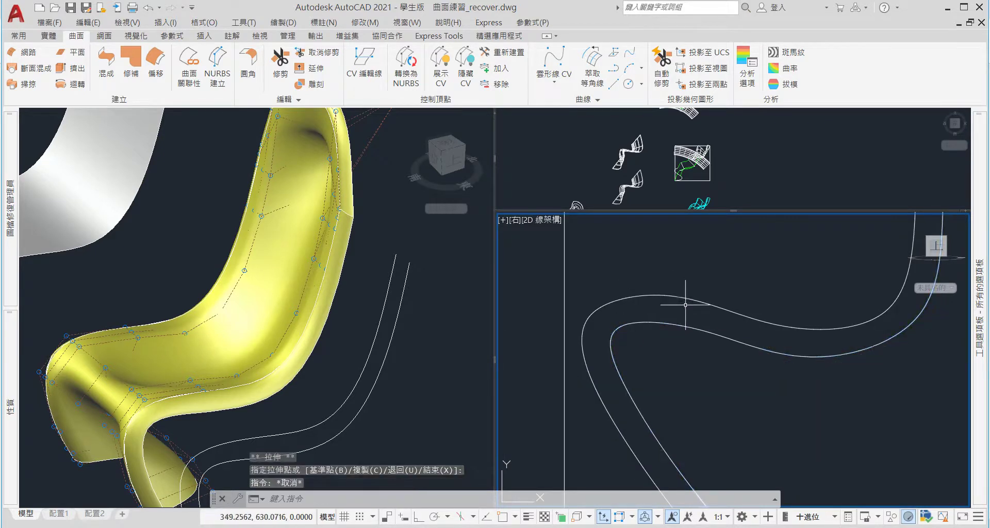
Reselect the inner curve and zoom in to inspect its control vertices
click(689, 326)
key(Escape)
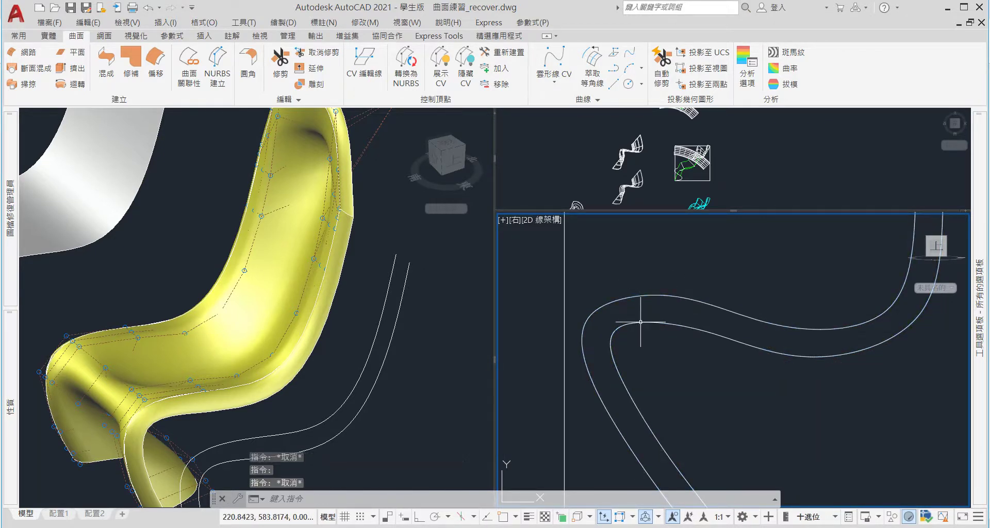
click(641, 321)
scroll(641, 322, up, 5)
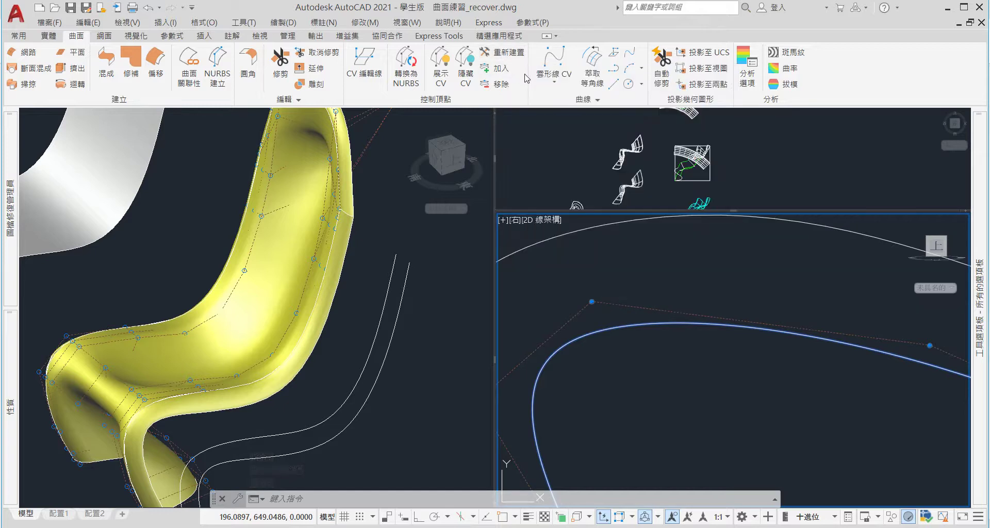
scroll(651, 282, down, 2)
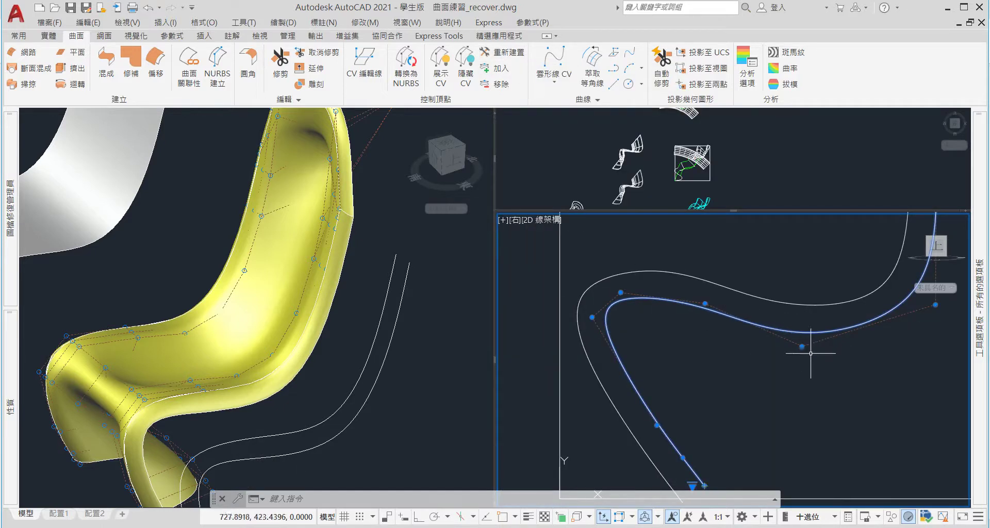
scroll(668, 350, down, 1)
scroll(669, 350, down, 2)
key(Escape)
key(Escape)
Select the curve once more to view its control vertices, then clear the selection
scroll(773, 309, up, 2)
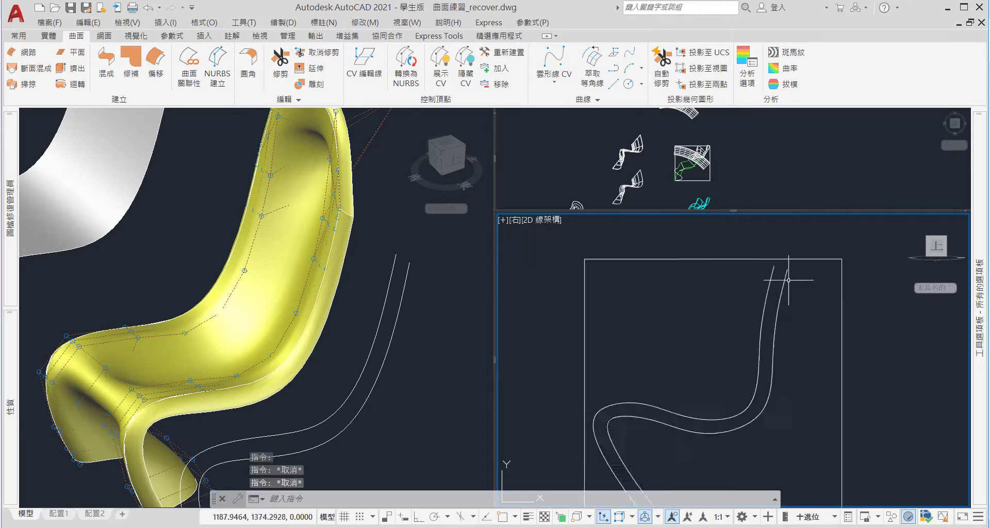
scroll(784, 266, up, 2)
click(784, 266)
scroll(788, 273, up, 1)
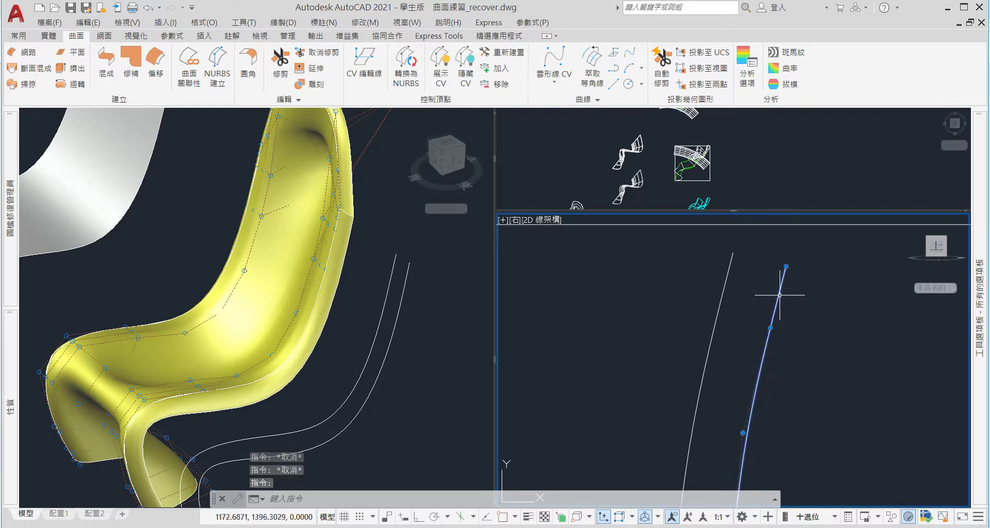
scroll(779, 295, down, 2)
scroll(712, 399, down, 1)
scroll(720, 335, up, 3)
key(Escape)
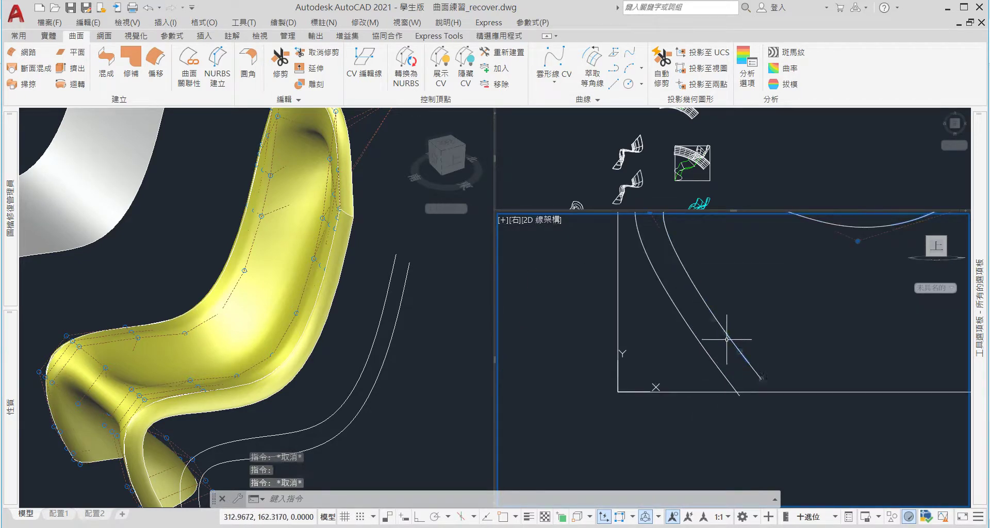
key(Escape)
scroll(726, 339, down, 3)
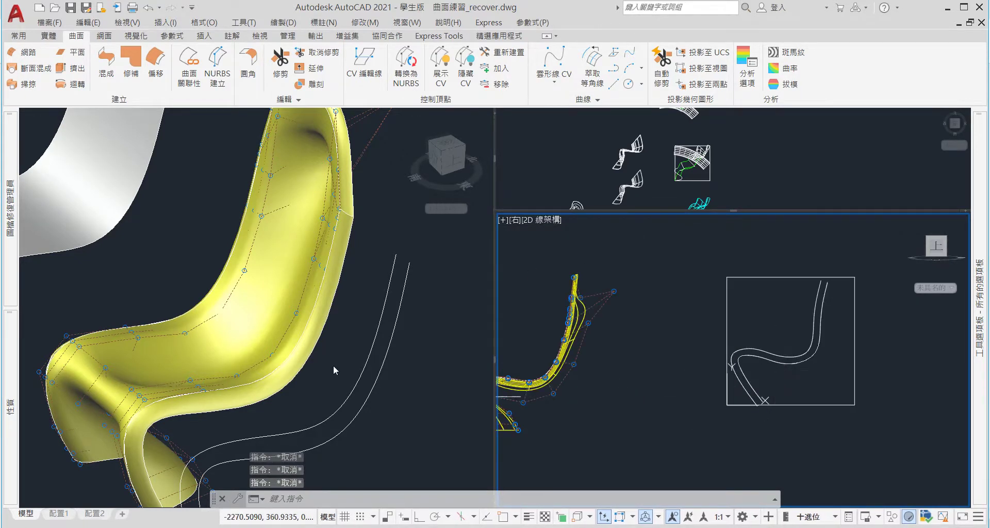
scroll(340, 356, down, 3)
Orbit the left 3D viewport to face the front and circle around the models
mouse_move(451, 360)
shift+middle_down()
mouse_move(452, 384)
mouse_move(384, 360)
shift+middle_up()
scroll(356, 335, down, 5)
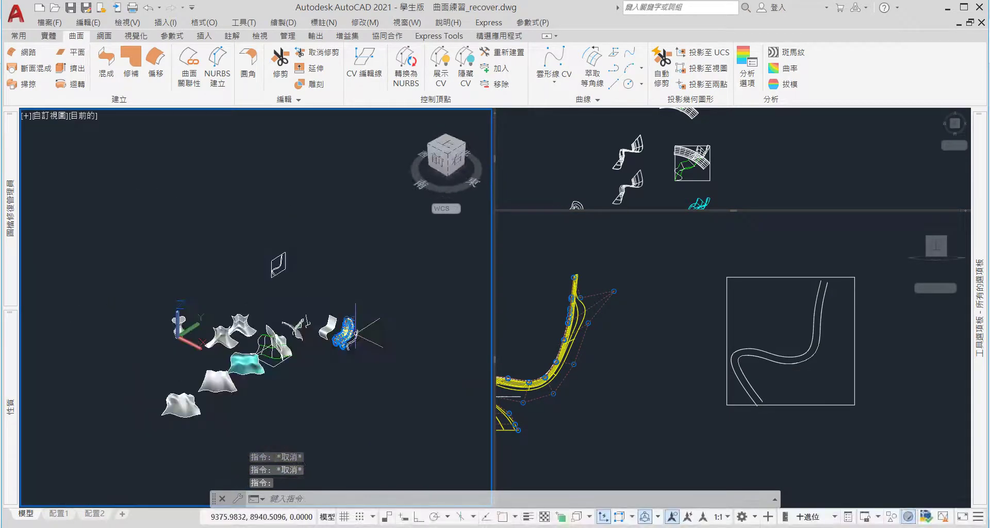
scroll(361, 325, up, 1)
scroll(353, 327, up, 4)
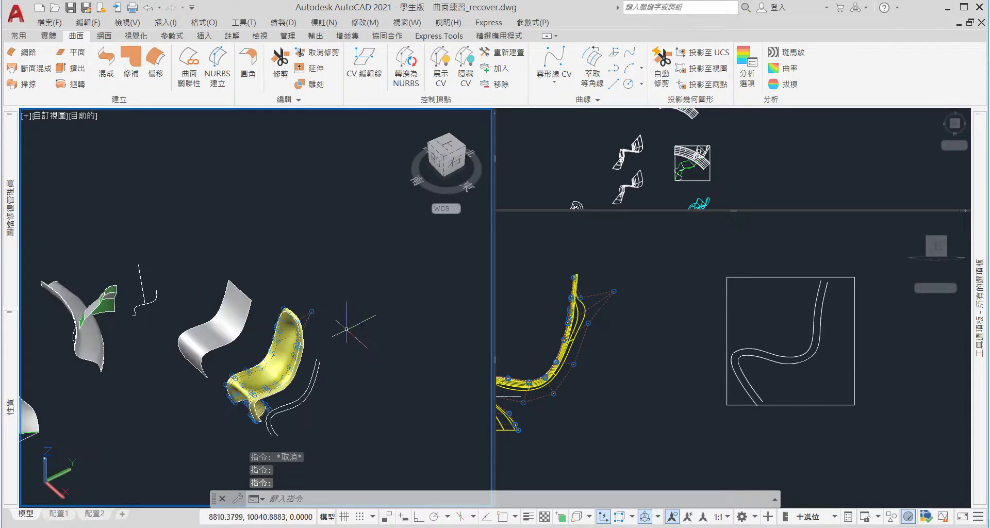
mouse_move(353, 328)
shift+middle_down()
mouse_move(319, 351)
mouse_move(355, 357)
mouse_move(360, 294)
shift+middle_up()
scroll(370, 374, up, 3)
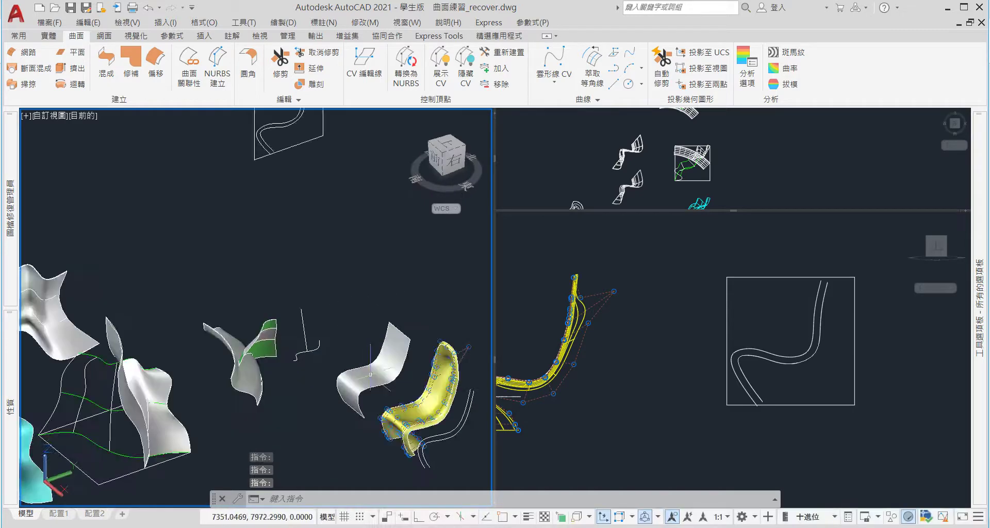
scroll(384, 388, up, 5)
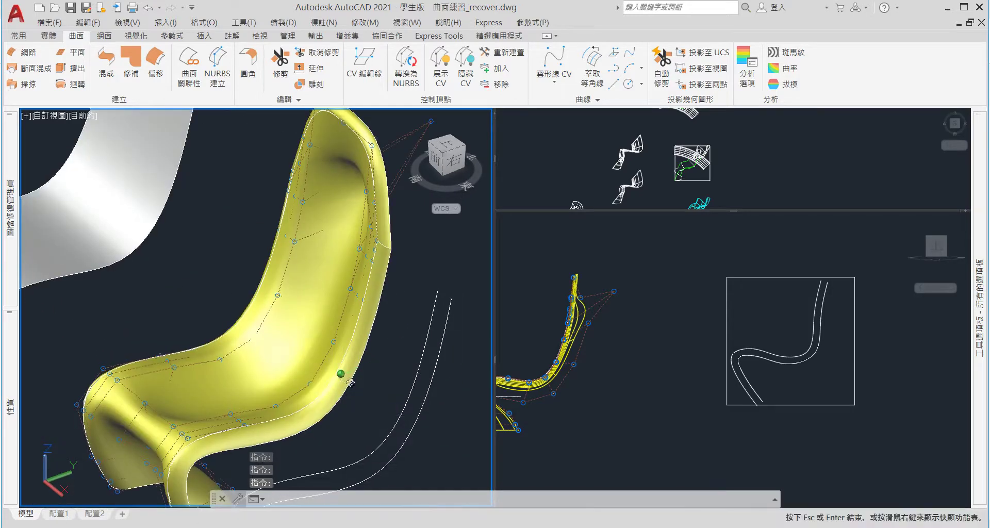
Orbit the yellow chair surface to a side view and zoom in on the S-curve plane
mouse_move(376, 384)
shift+middle_down()
mouse_move(385, 387)
mouse_move(376, 380)
shift+middle_up()
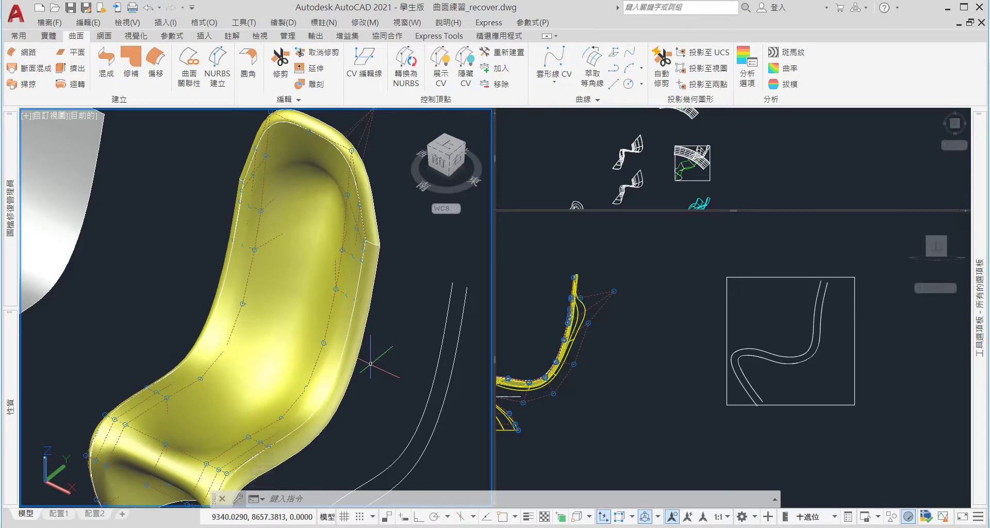
mouse_move(271, 361)
shift+middle_down()
mouse_move(193, 321)
mouse_move(362, 277)
mouse_move(376, 303)
mouse_move(217, 294)
shift+middle_up()
scroll(108, 309, down, 5)
scroll(98, 289, down, 2)
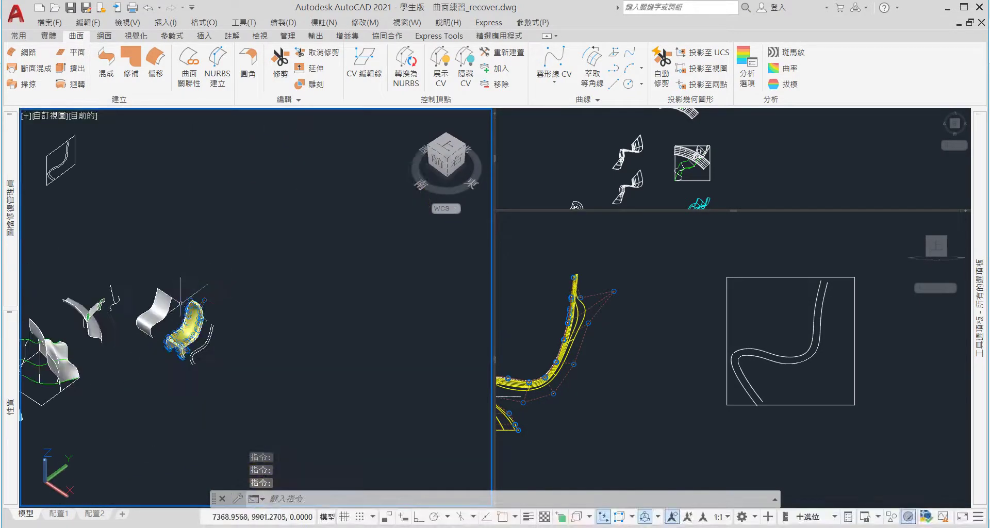
middle_drag(10, 134, 83, 228)
scroll(139, 245, up, 7)
scroll(139, 246, up, 2)
Work in the angled 3D viewport, orbiting to look along the profile plane
key(ctrl+r)
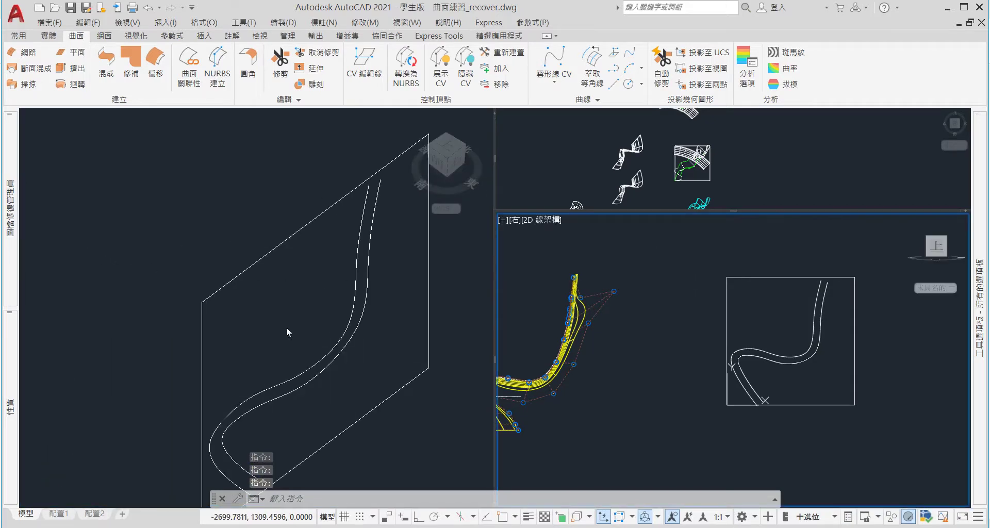
click(239, 304)
scroll(238, 304, down, 3)
shift+middle_drag(238, 304, 242, 309)
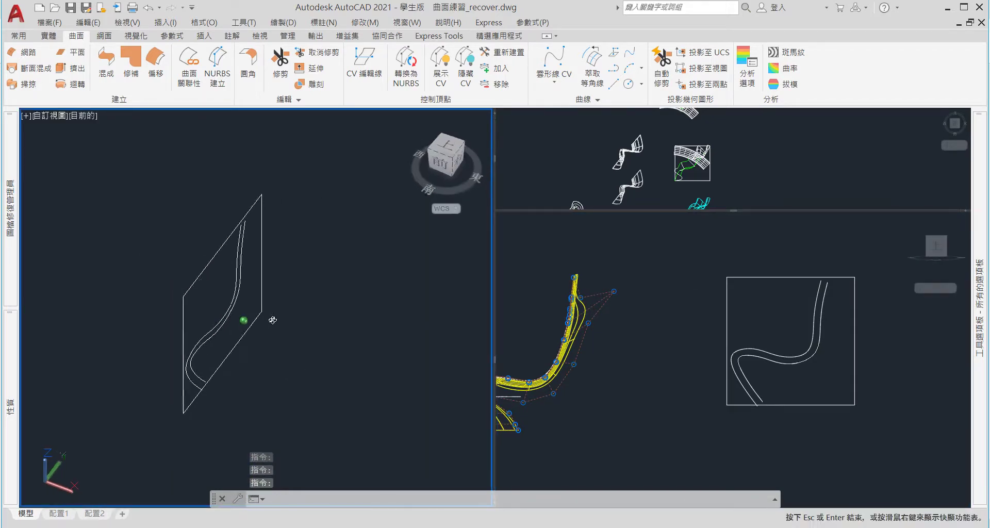
scroll(238, 304, up, 3)
Move the inner S-curve 80 units straight away from the outer curve with Ortho on
click(234, 281)
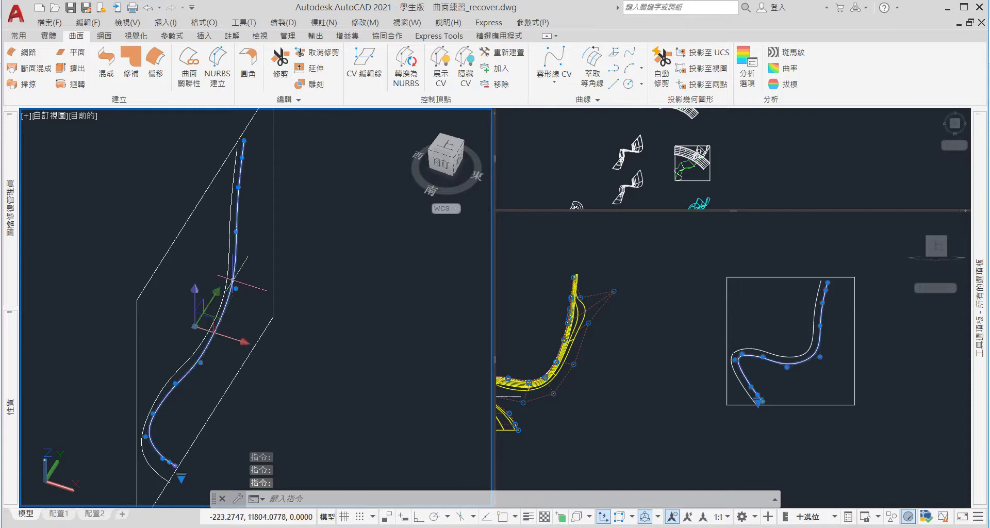
text(m)
key(Return)
click(311, 311)
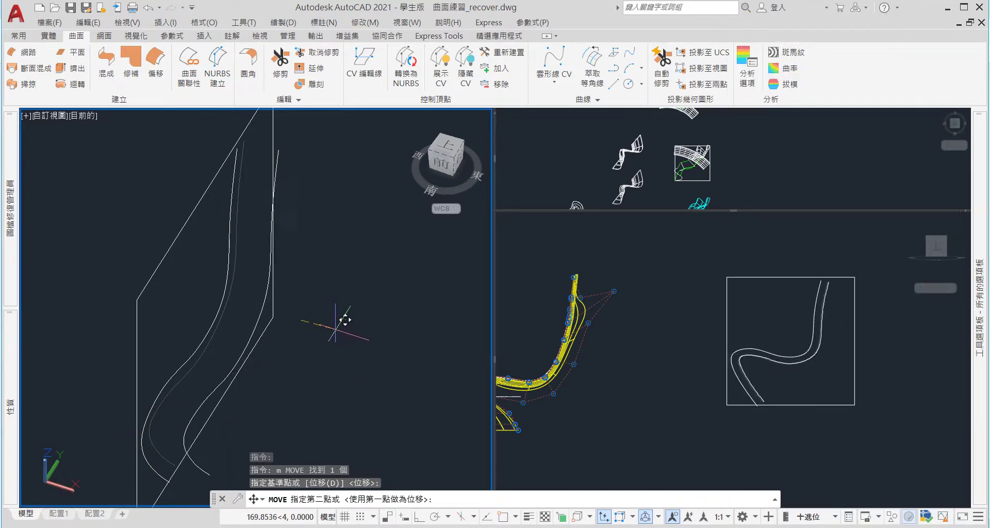
key(F8)
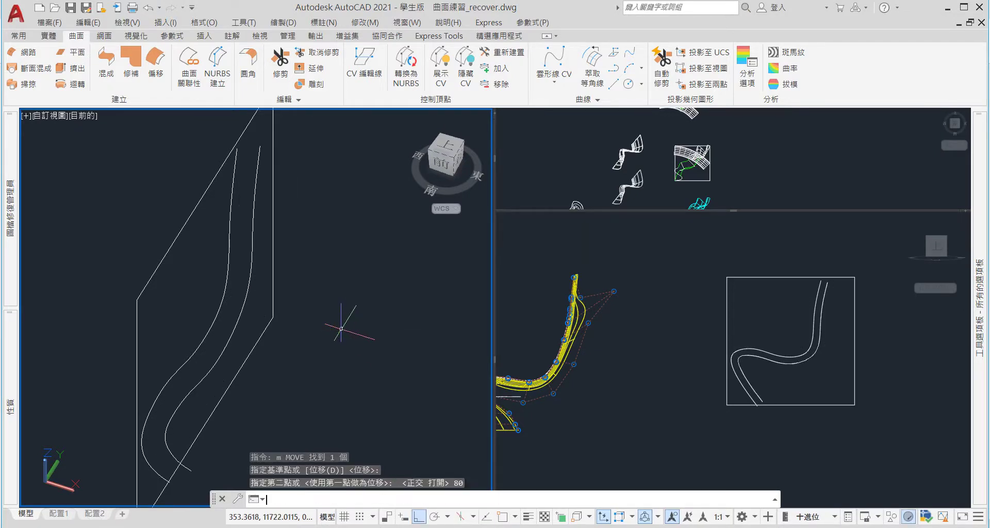
key(Return)
Orbit toward a front view of the offset profiles and save the drawing
mouse_move(334, 328)
shift+middle_down()
mouse_move(309, 308)
mouse_move(280, 334)
mouse_move(228, 272)
mouse_move(384, 335)
mouse_move(246, 328)
shift+middle_up()
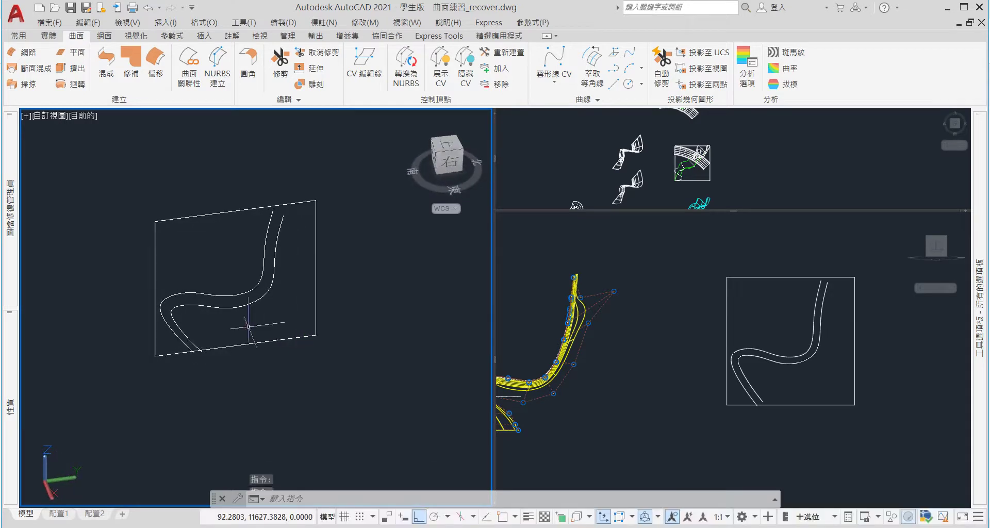
scroll(265, 255, up, 3)
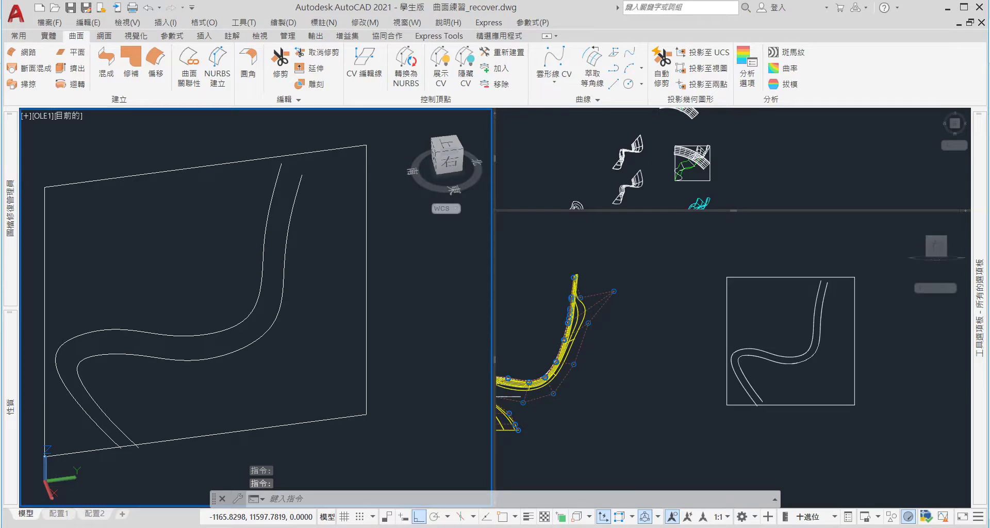
key(ctrl+s)
click(36, 68)
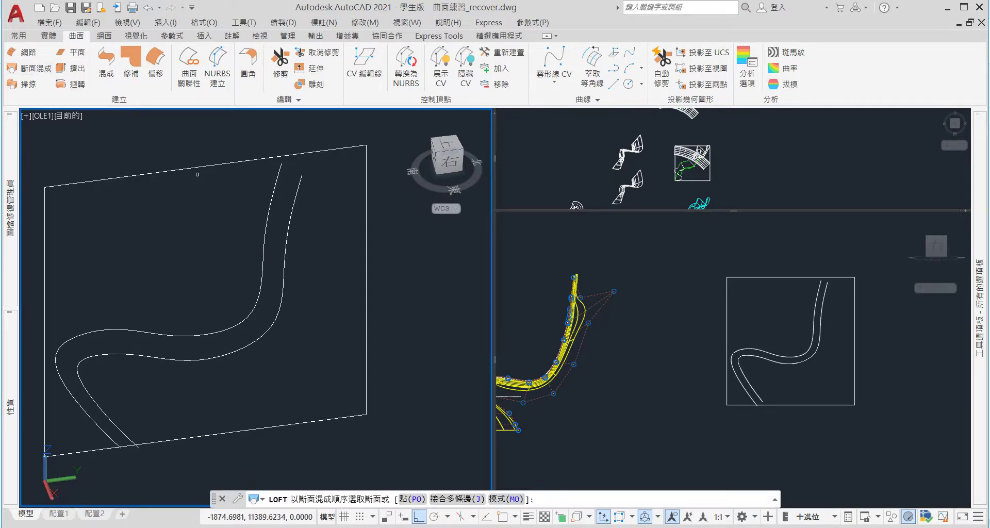
shift+middle_drag(264, 233, 294, 229)
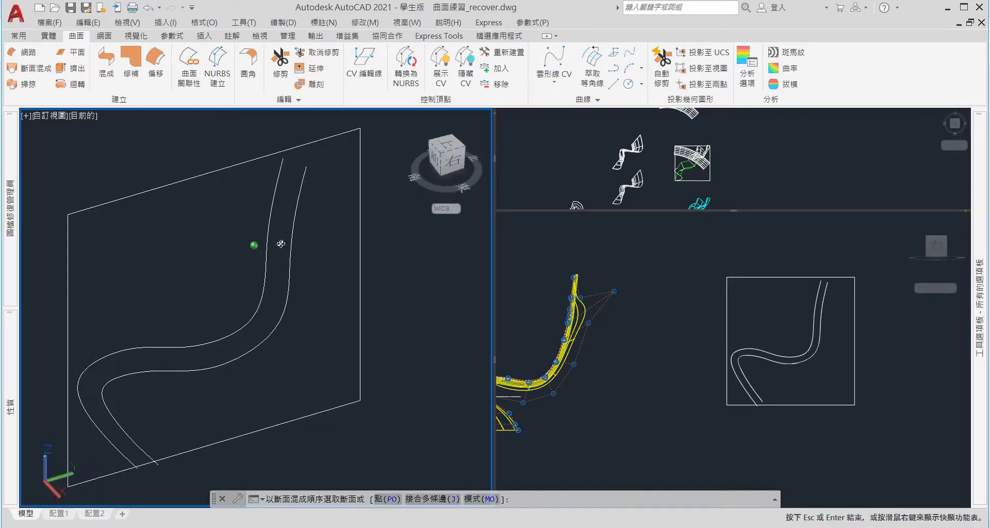
scroll(294, 228, down, 3)
scroll(301, 248, up, 3)
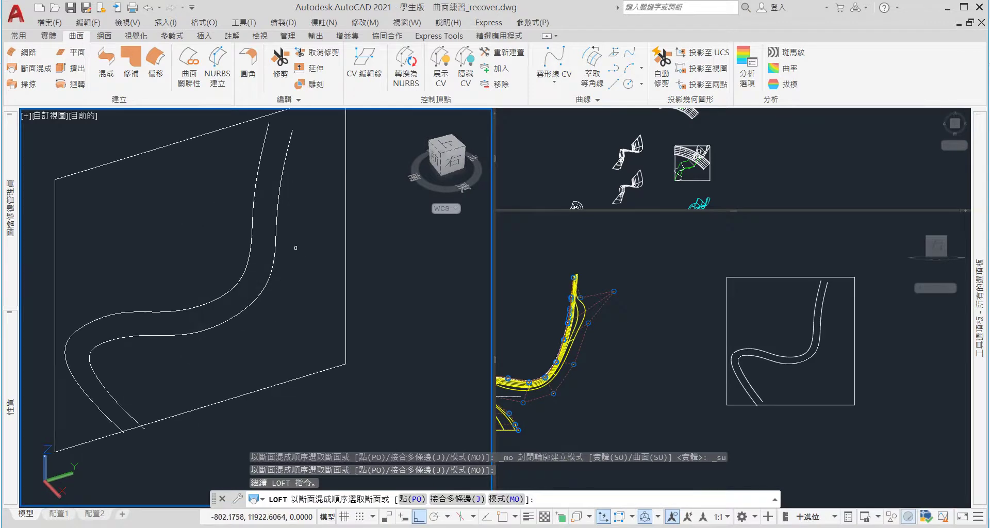
click(254, 206)
click(277, 223)
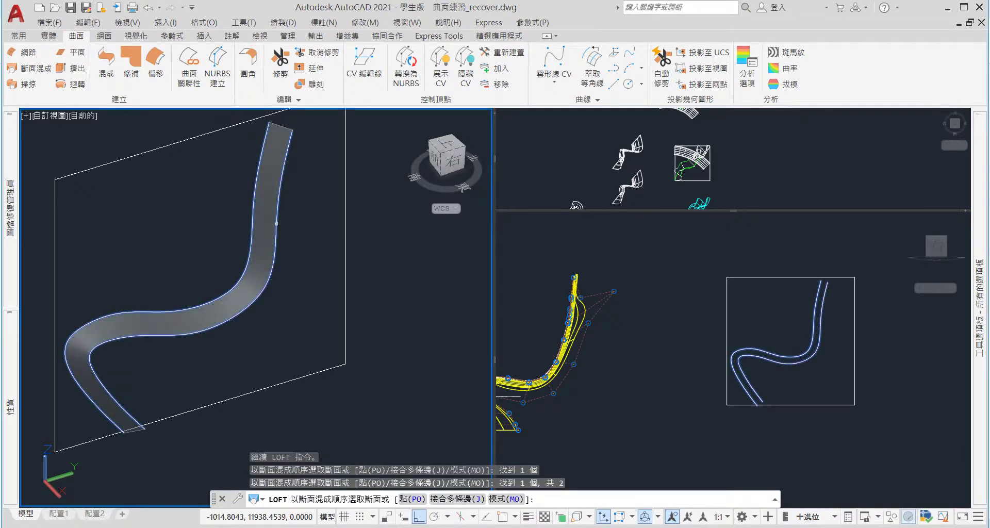
key(Return)
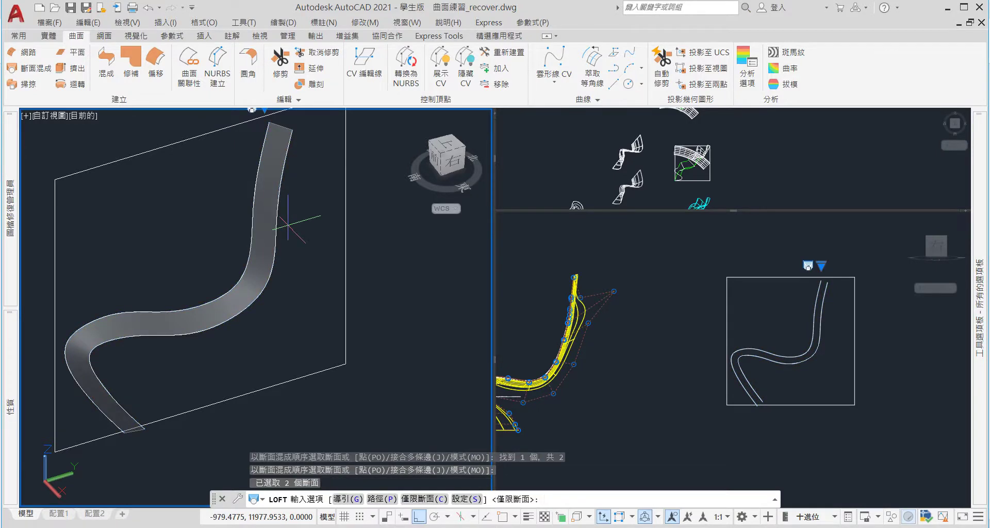
text(s)
key(Return)
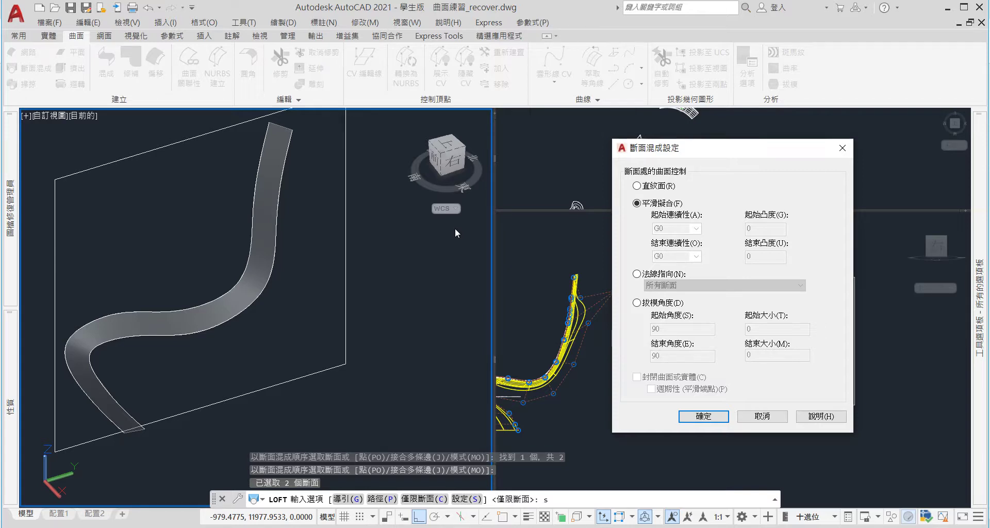
key(Escape)
key(Escape)
key(Escape)
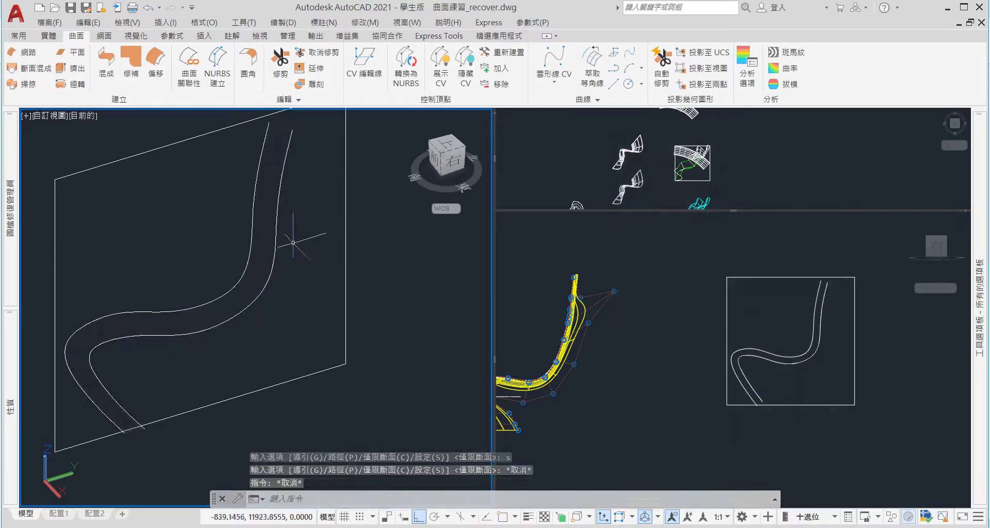
Set the lower-left blue example loft surface to Draft Angles using its triangle grip menu
scroll(301, 291, down, 10)
scroll(170, 389, up, 5)
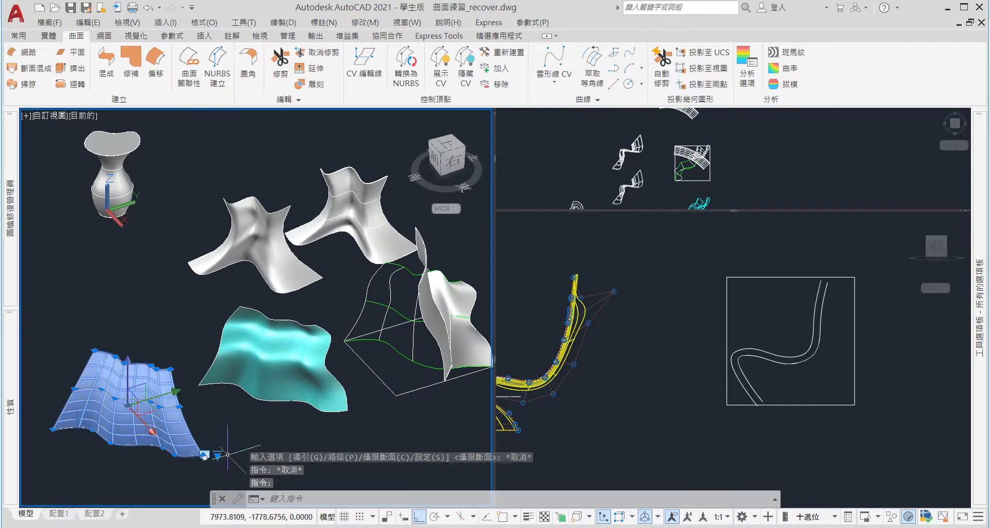
click(218, 456)
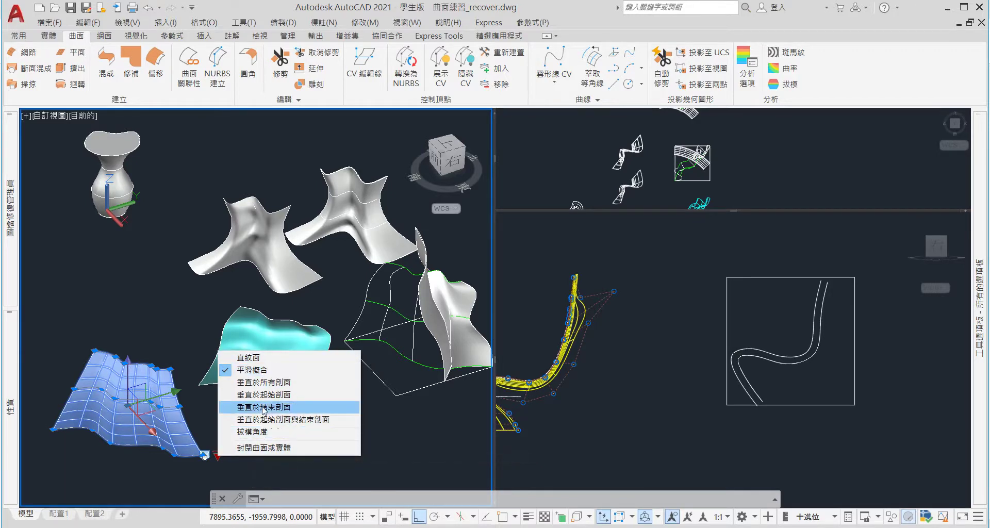
click(264, 432)
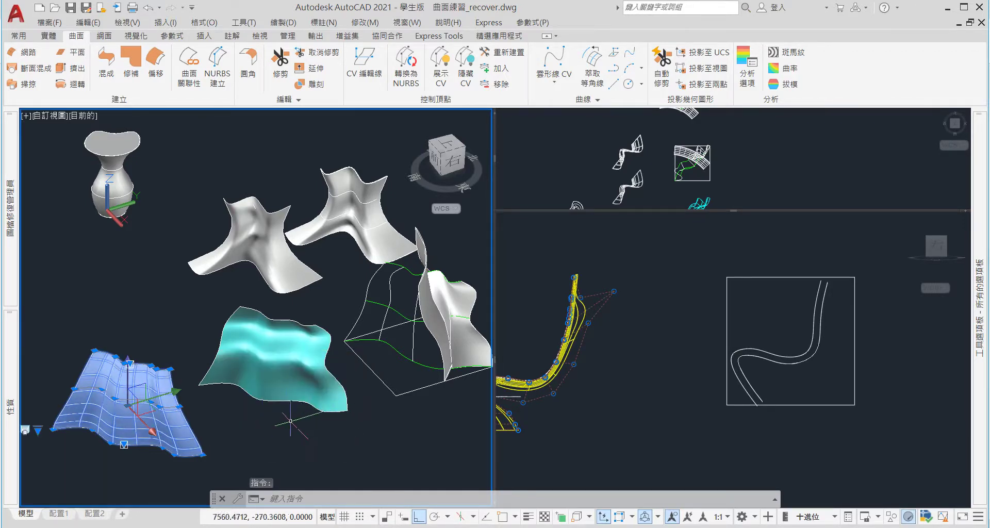
key(Escape)
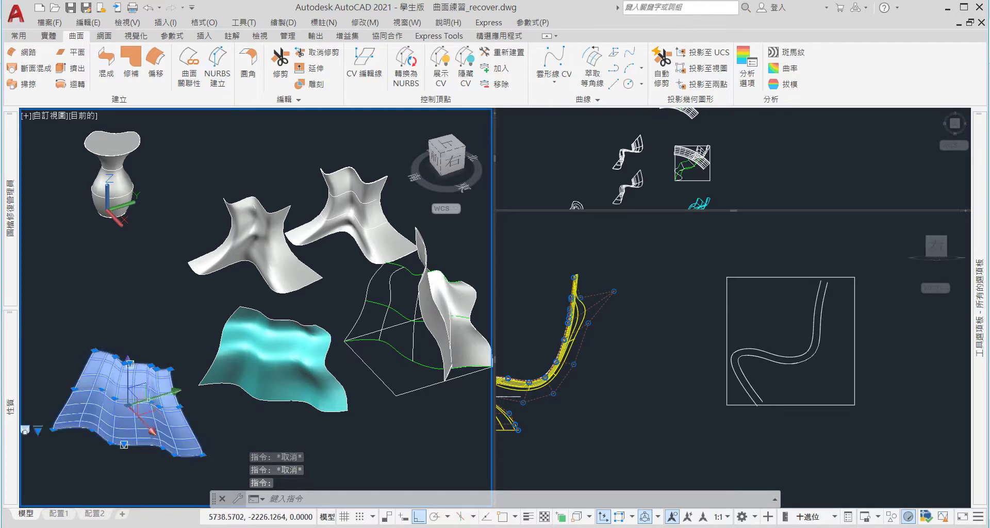
scroll(121, 413, up, 3)
scroll(172, 376, down, 5)
scroll(268, 296, up, 2)
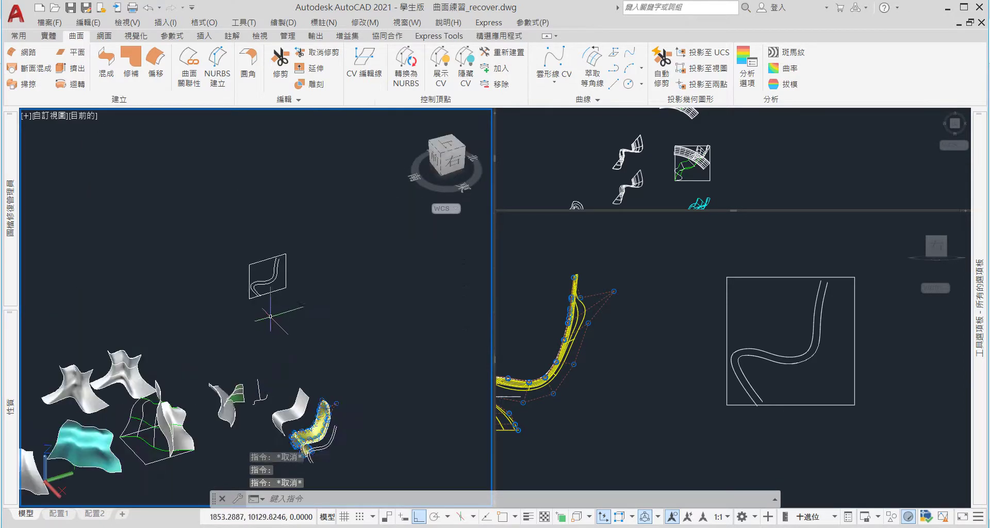
scroll(271, 289, up, 3)
scroll(283, 320, up, 2)
scroll(271, 359, down, 1)
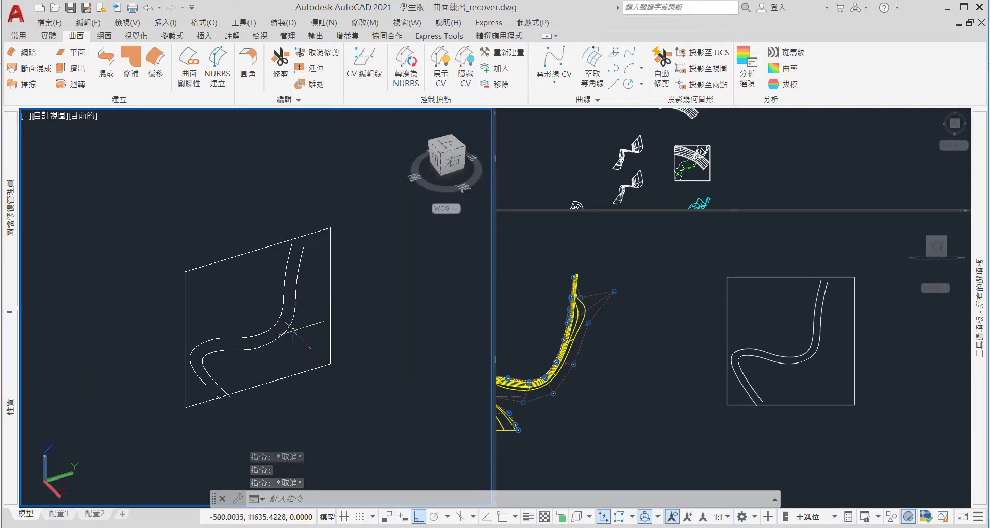
Start LOFT and pick the two S-curves as cross-sections
scroll(278, 324, up, 1)
text(1oft)
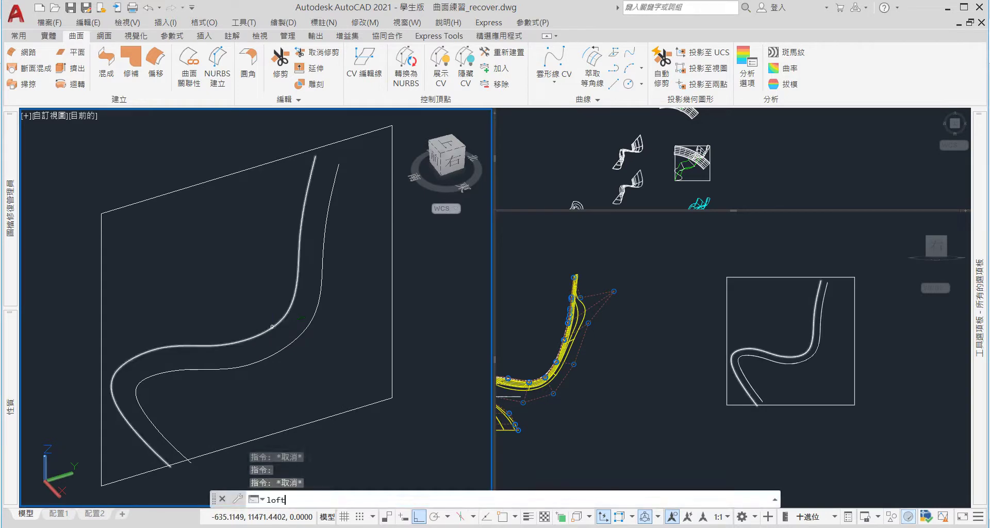
key(Return)
click(265, 332)
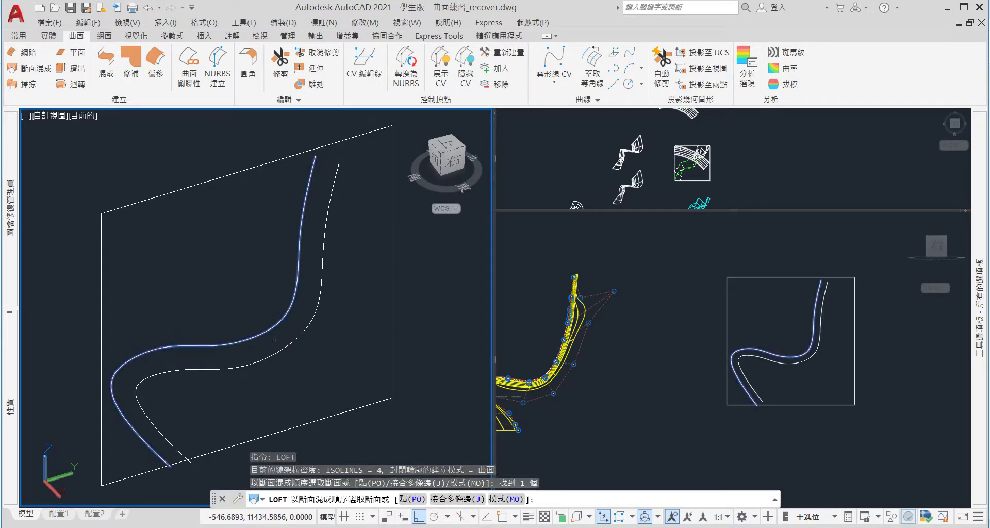
click(304, 322)
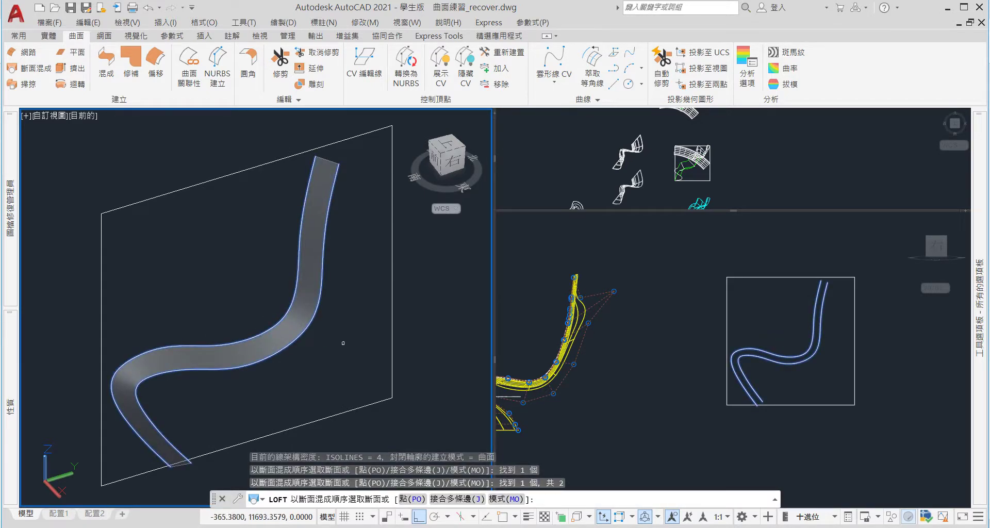
key(Return)
text(s)
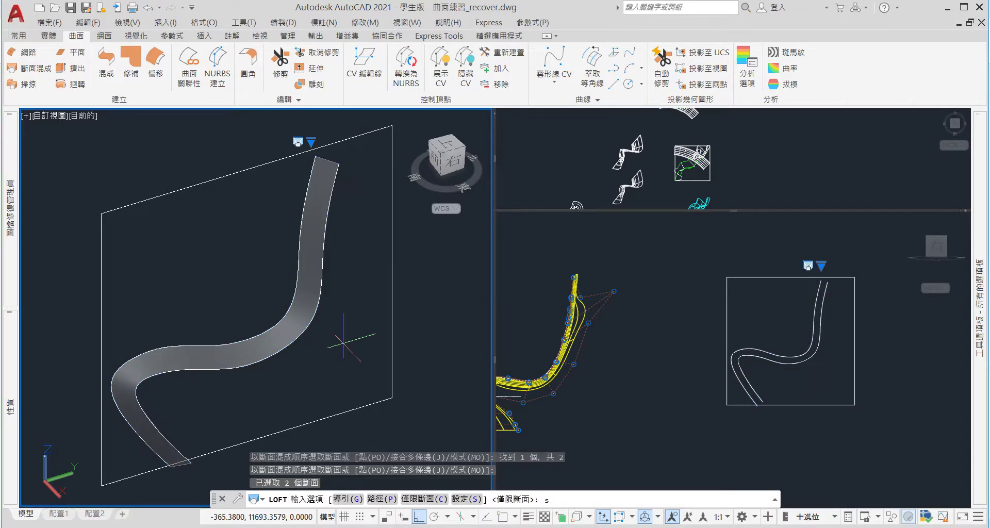
In Loft Settings, choose Draft angles and set the end angle to 0
key(Return)
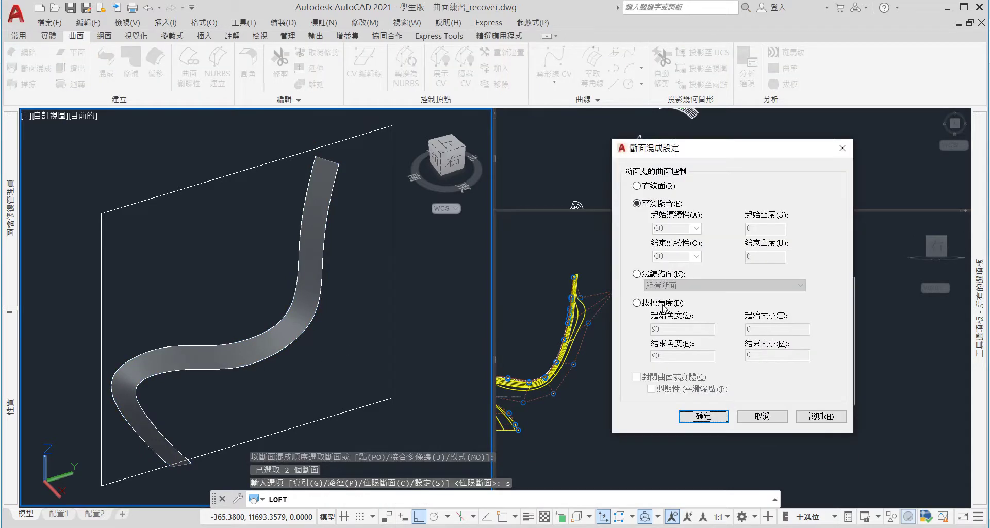
click(664, 304)
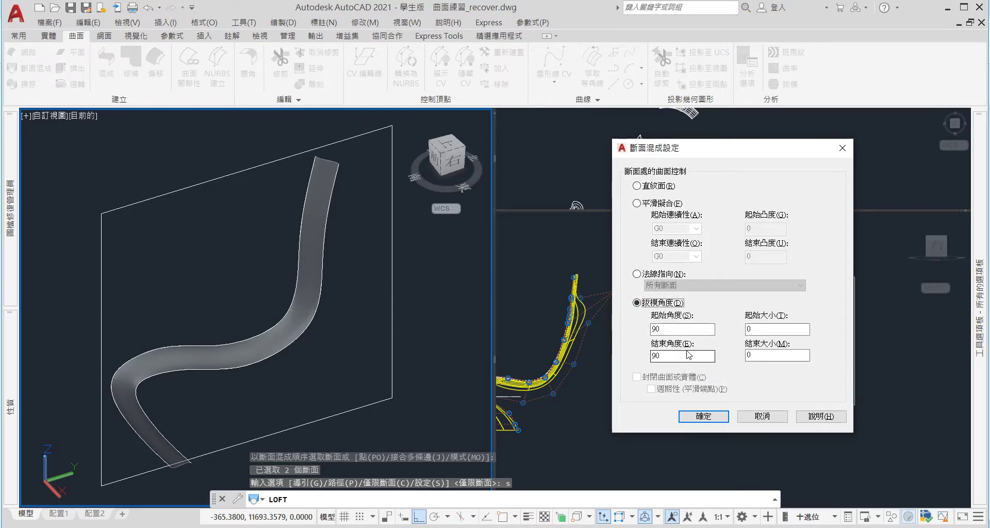
drag(688, 355, 571, 359)
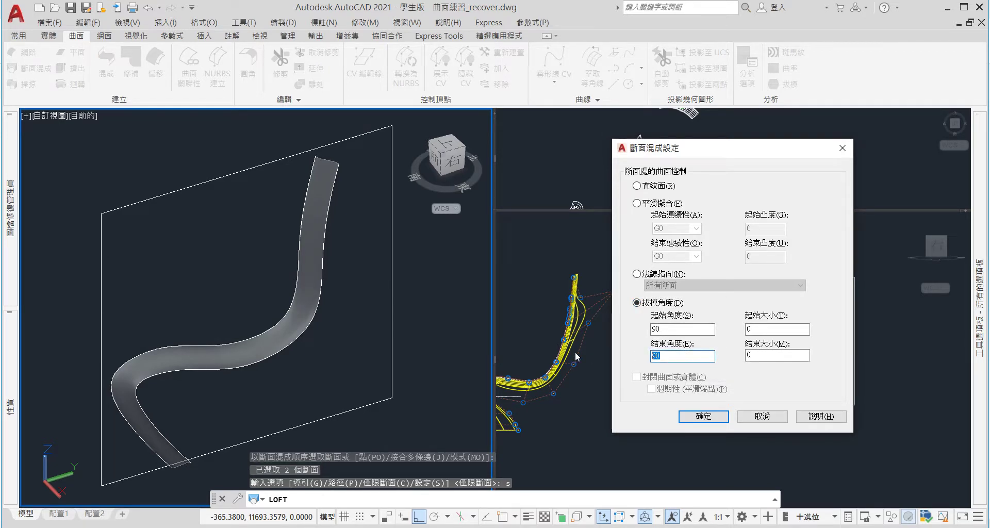
text(0)
key(Tab)
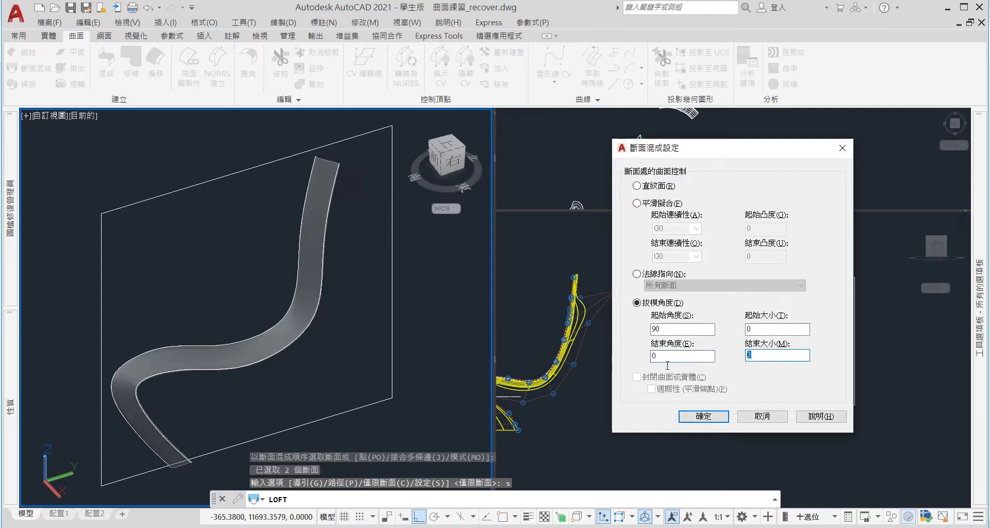
click(714, 417)
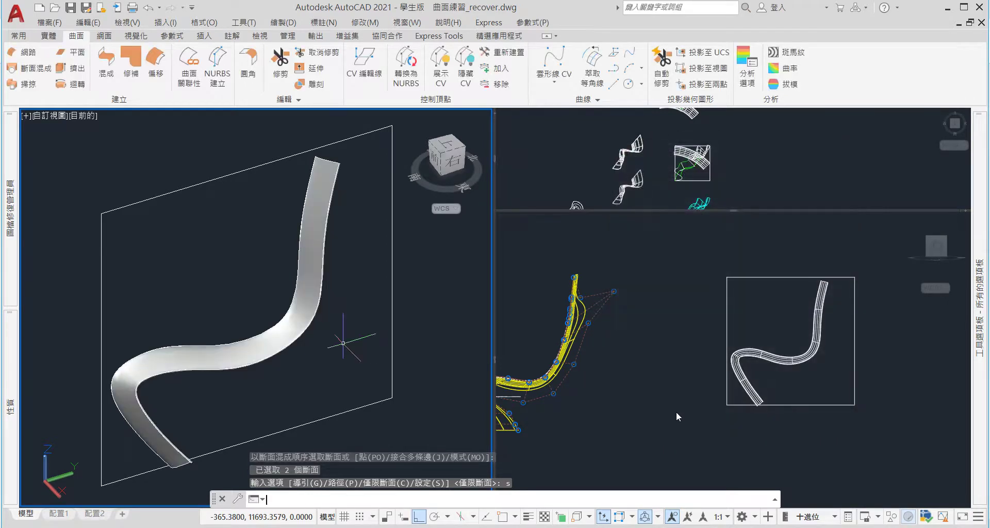
mouse_move(216, 358)
shift+middle_down()
mouse_move(355, 317)
mouse_move(283, 348)
shift+middle_up()
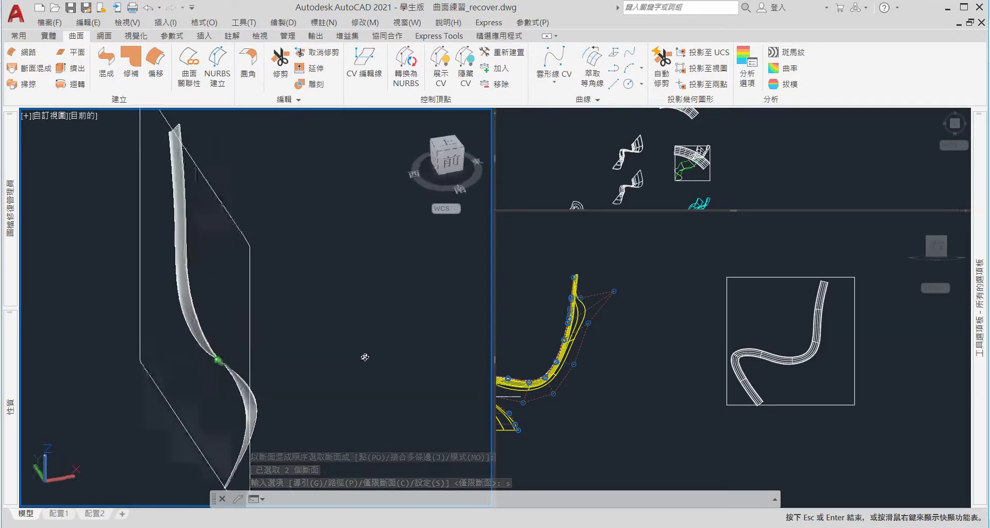
shift+middle_drag(284, 348, 360, 353)
scroll(360, 353, up, 3)
scroll(281, 303, down, 3)
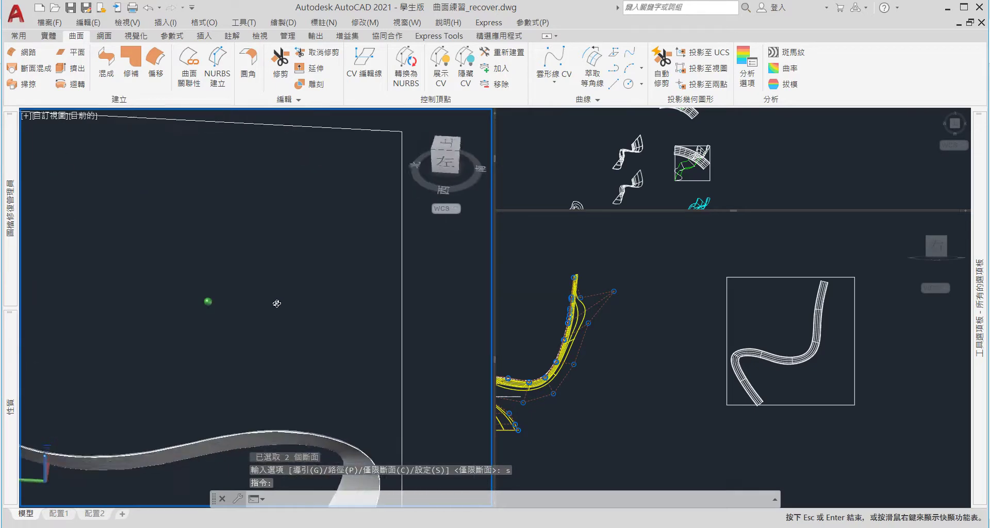
mouse_move(281, 303)
shift+middle_down()
mouse_move(359, 311)
mouse_move(342, 316)
shift+middle_up()
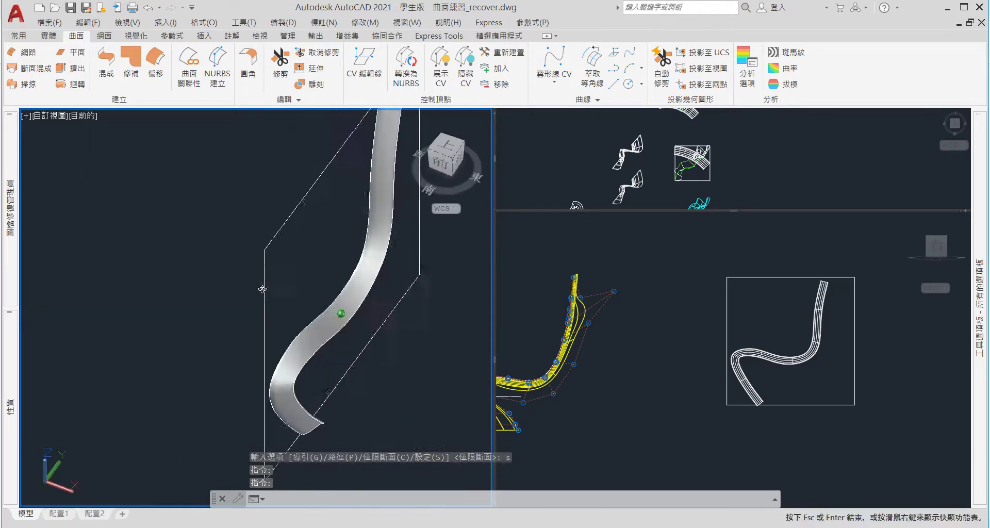
scroll(413, 192, up, 5)
mouse_move(414, 191)
shift+middle_down()
mouse_move(333, 289)
mouse_move(340, 286)
shift+middle_up()
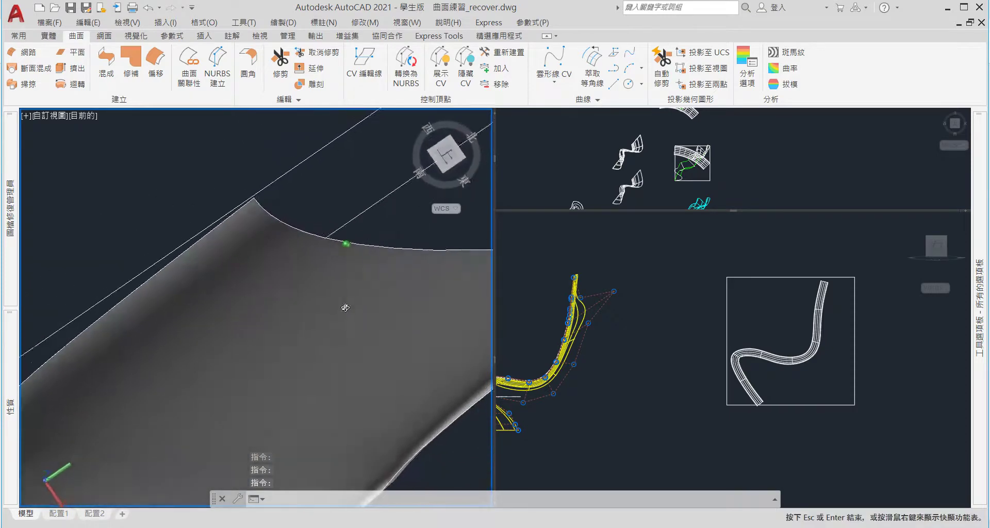
scroll(320, 275, down, 2)
scroll(320, 275, up, 2)
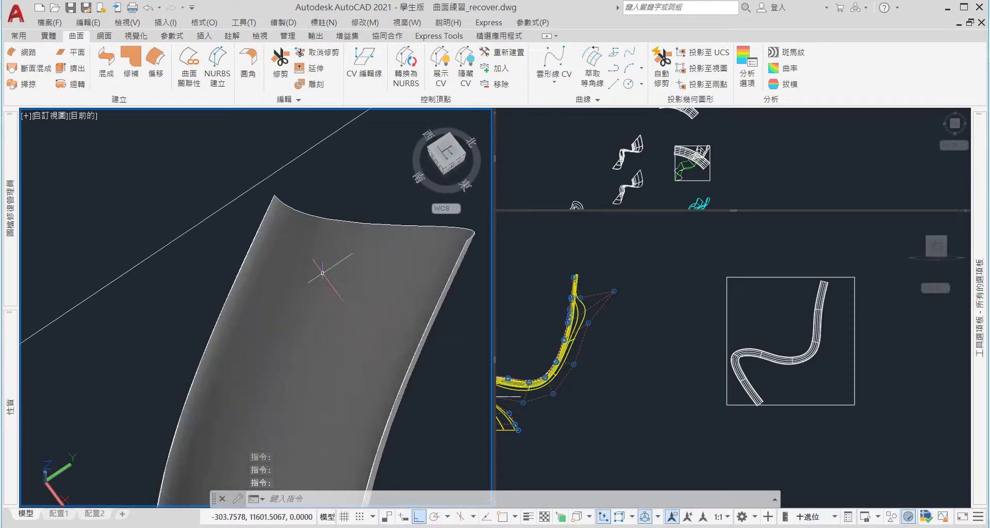
mouse_move(366, 269)
shift+middle_down()
mouse_move(373, 252)
mouse_move(393, 276)
mouse_move(360, 291)
shift+middle_up()
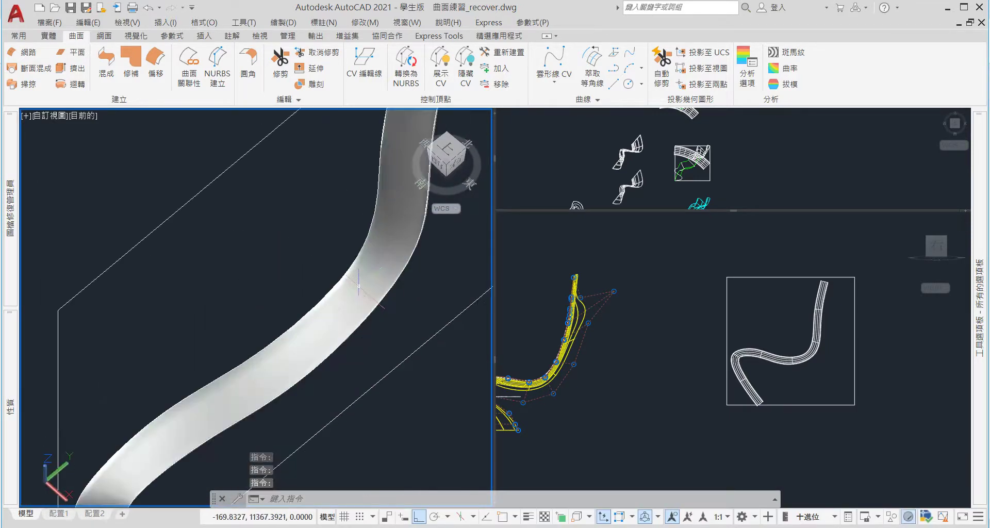
scroll(359, 285, down, 3)
scroll(358, 285, up, 5)
scroll(358, 285, up, 5)
Erase the existing lofted surface
click(357, 284)
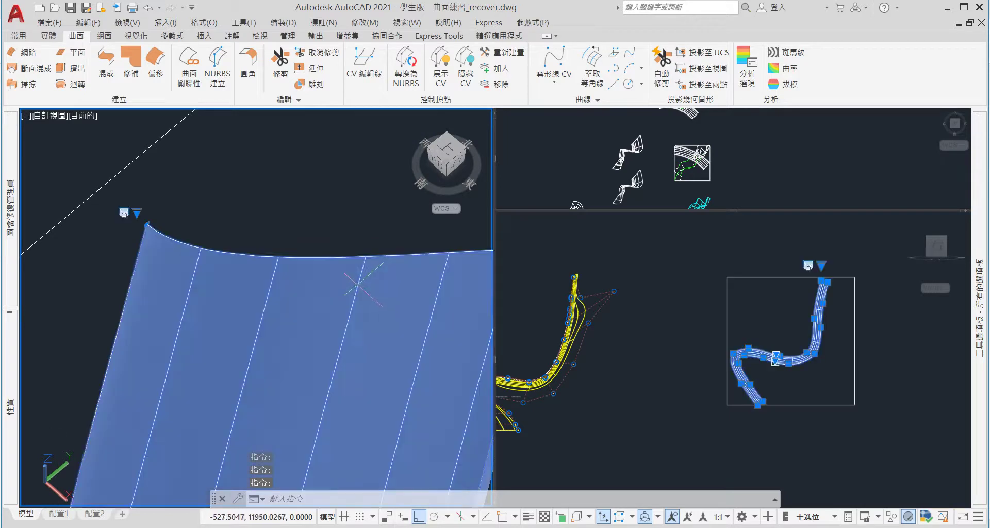
text(e)
key(Return)
scroll(327, 276, down, 3)
scroll(321, 271, down, 2)
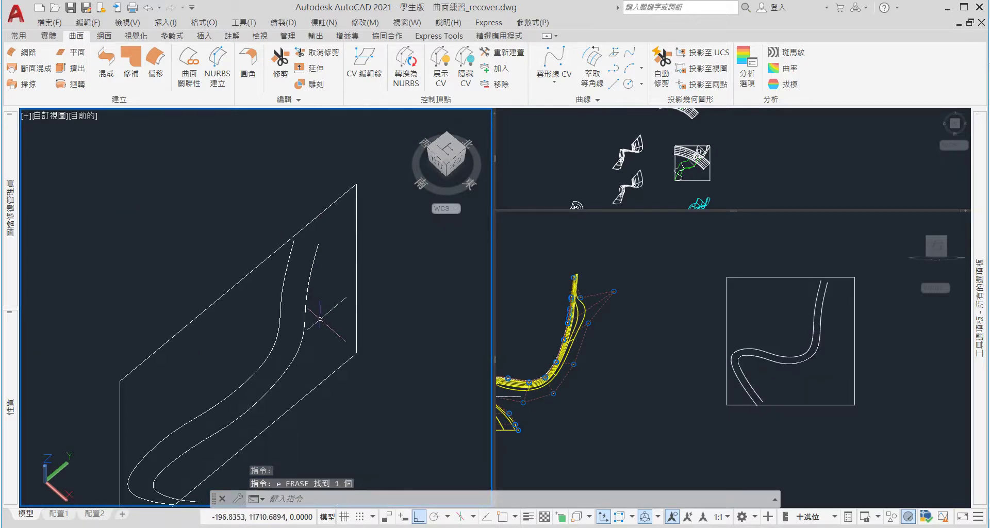
Loft a new surface between the two S-curves using Draft angles of 90 at both ends
text(loft)
key(Return)
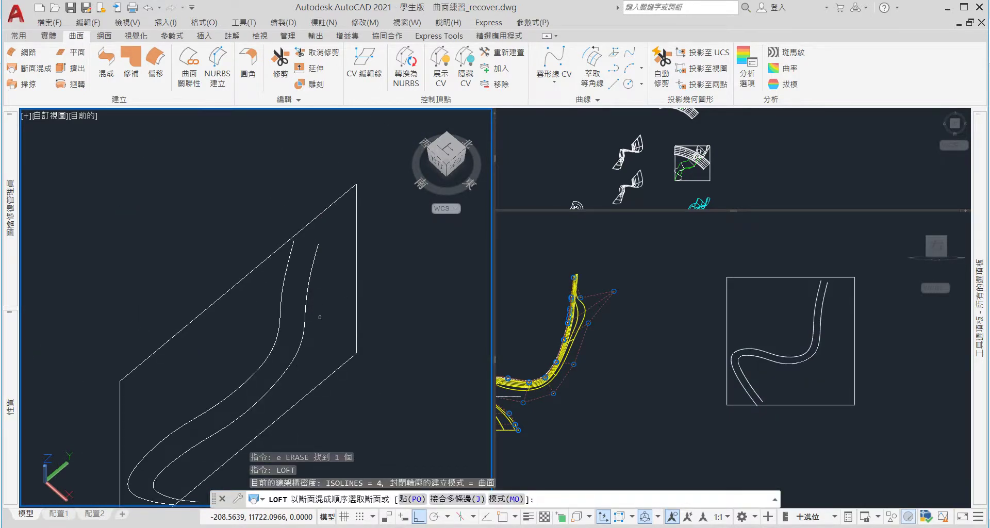
click(278, 321)
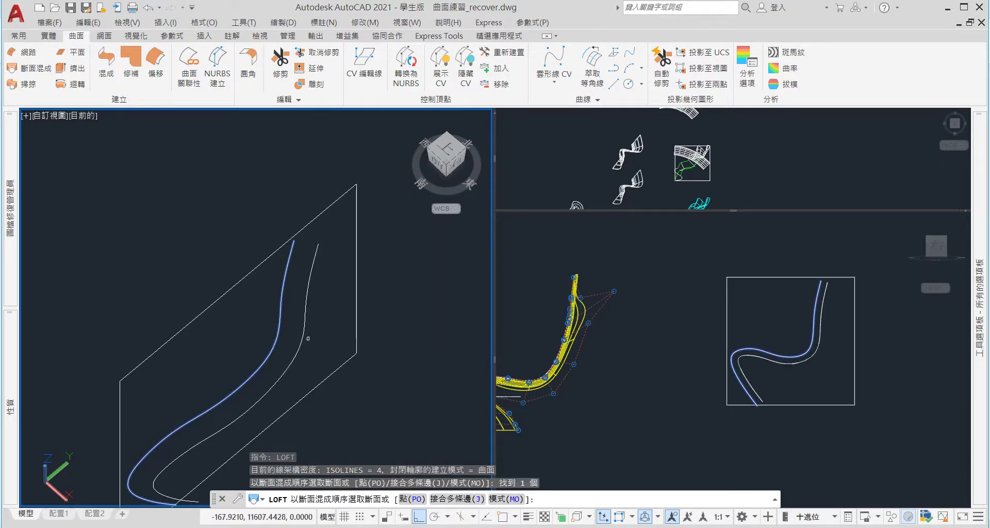
click(303, 337)
key(Return)
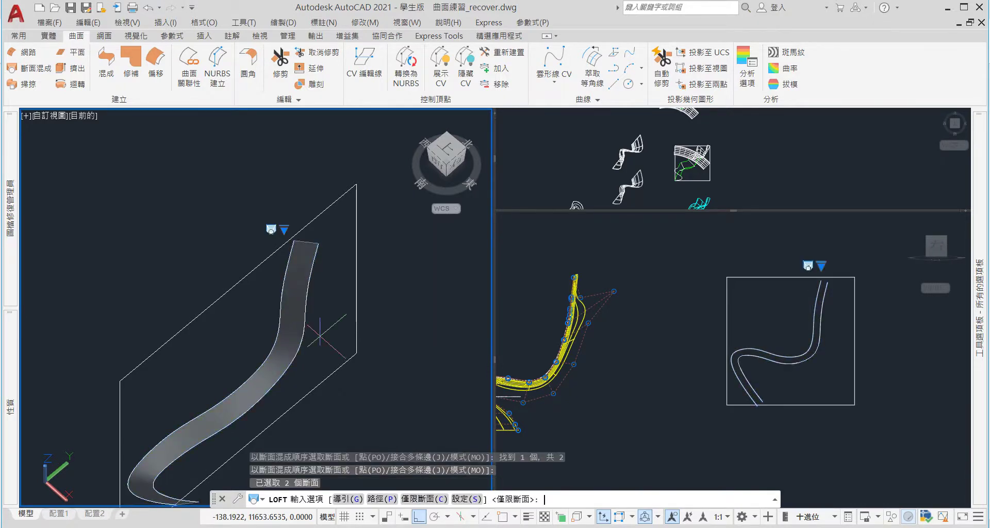
text(s)
key(Return)
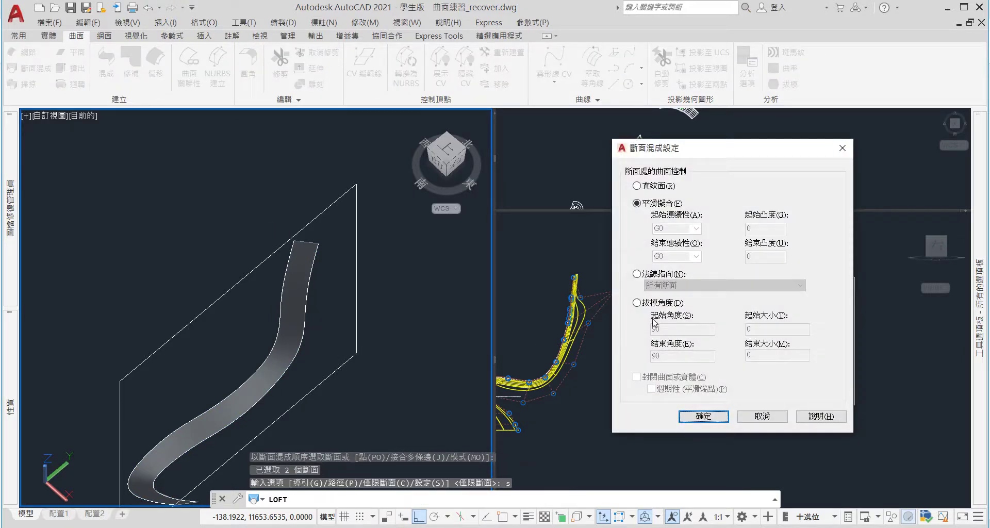
click(652, 307)
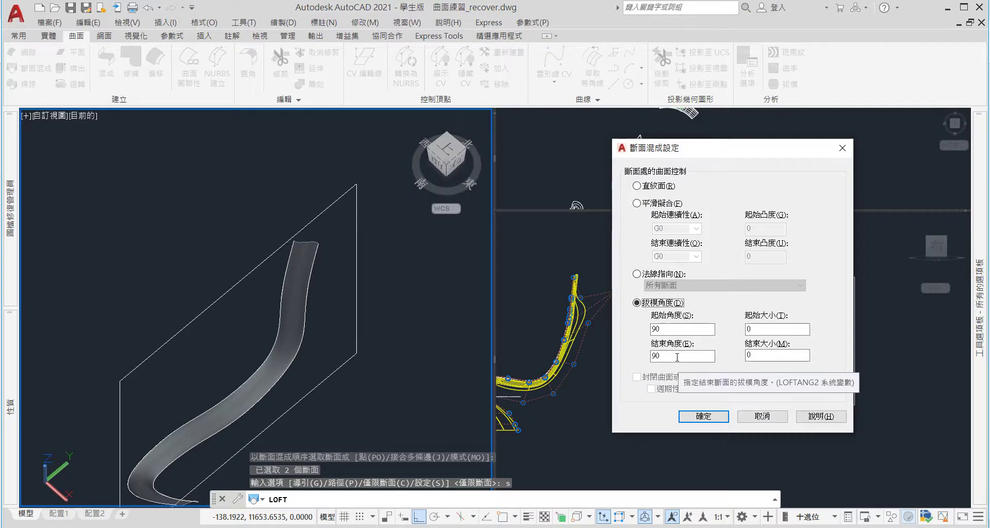
drag(677, 357, 607, 359)
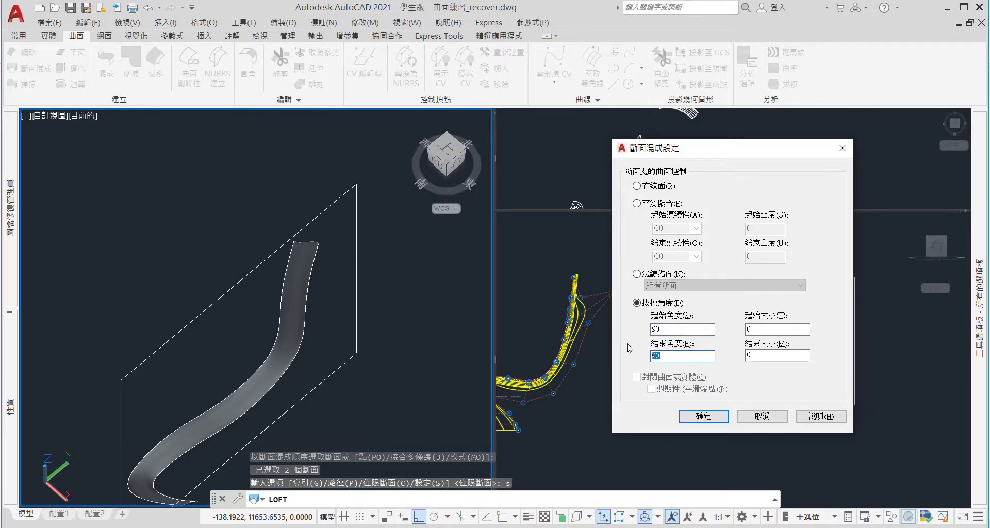
text(0)
click(703, 416)
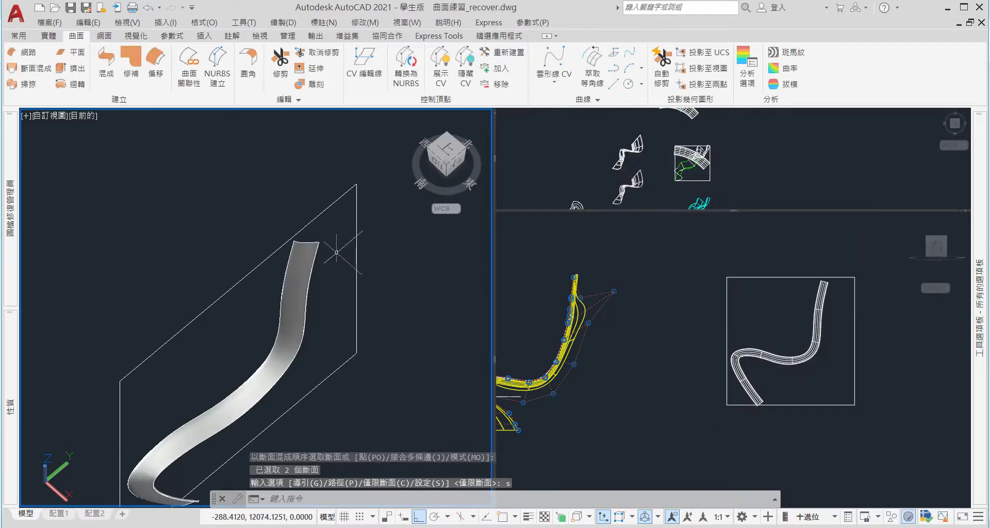
mouse_move(341, 253)
shift+middle_down()
mouse_move(324, 241)
mouse_move(306, 256)
mouse_move(309, 283)
shift+middle_up()
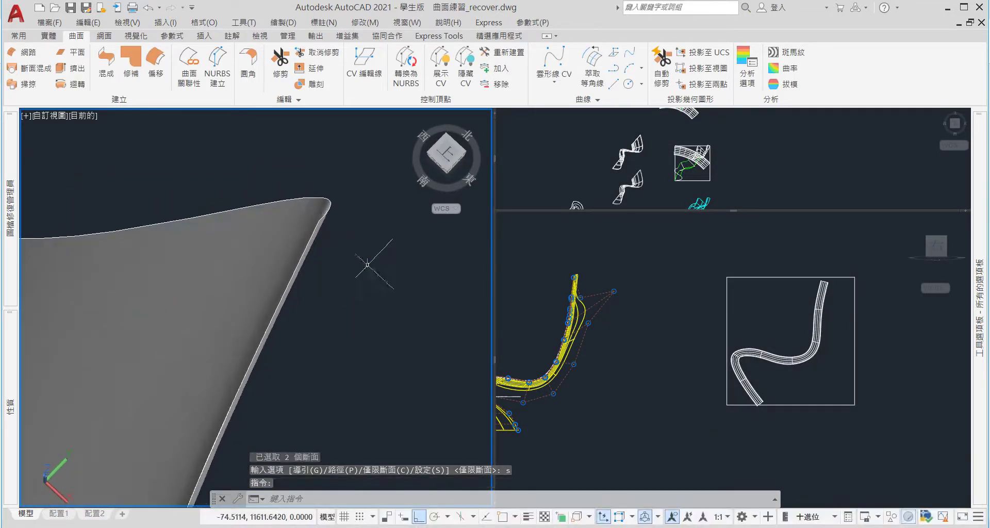
mouse_move(365, 266)
shift+middle_down()
mouse_move(345, 317)
mouse_move(309, 361)
shift+middle_up()
scroll(257, 391, down, 3)
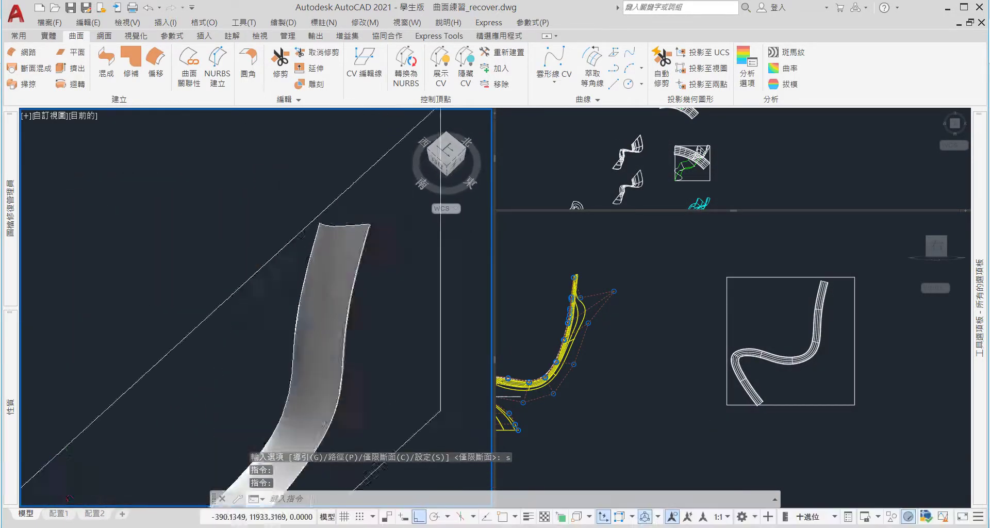
scroll(232, 403, down, 2)
scroll(220, 467, up, 3)
mouse_move(220, 468)
shift+middle_down()
mouse_move(210, 394)
mouse_move(261, 336)
mouse_move(323, 324)
mouse_move(284, 330)
mouse_move(206, 376)
shift+middle_up()
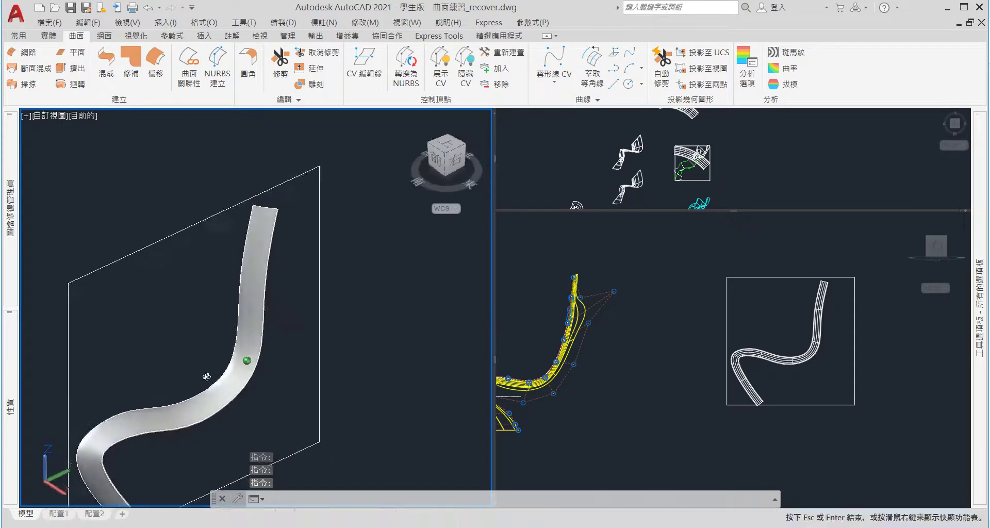
scroll(210, 216, up, 3)
scroll(292, 318, down, 3)
shift+middle_drag(292, 318, 257, 272)
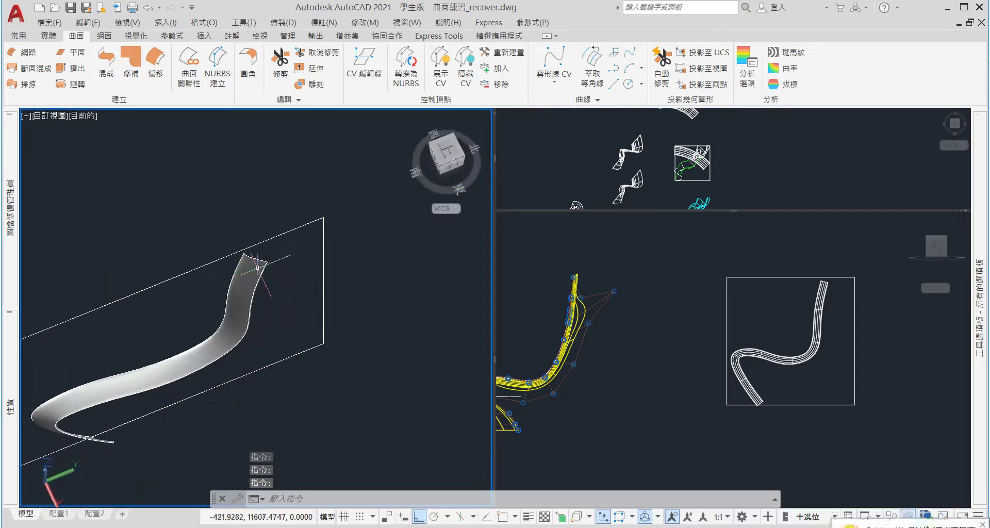
scroll(258, 273, up, 3)
Erase the current lofted surface
click(247, 263)
text(e)
key(Return)
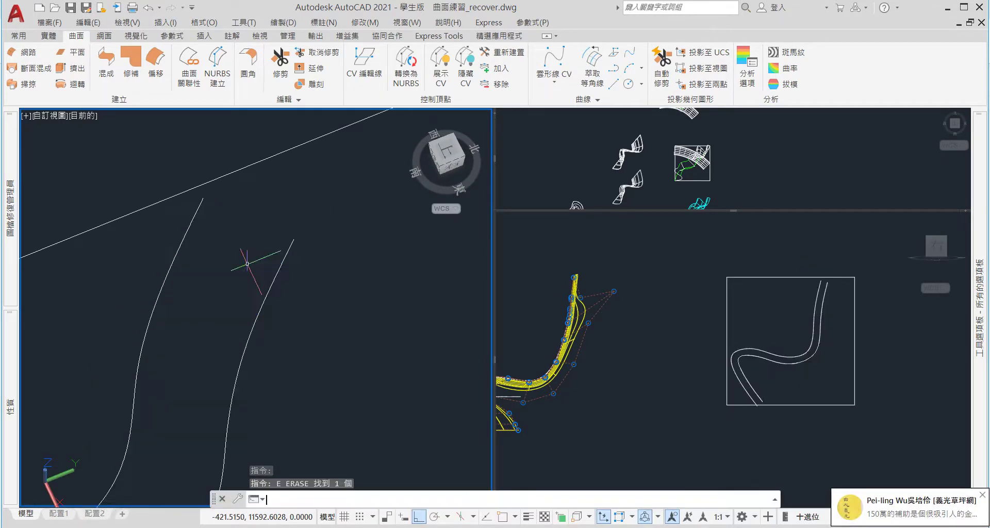
scroll(365, 235, down, 2)
Loft between the right and left S-curves with Draft angles surface control (90 start, 0 end)
text(loft)
key(Return)
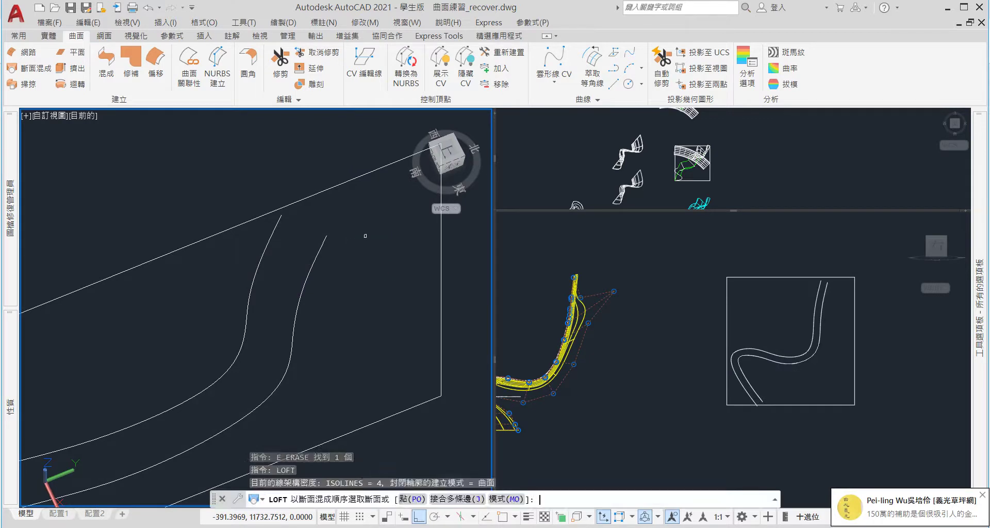
click(295, 319)
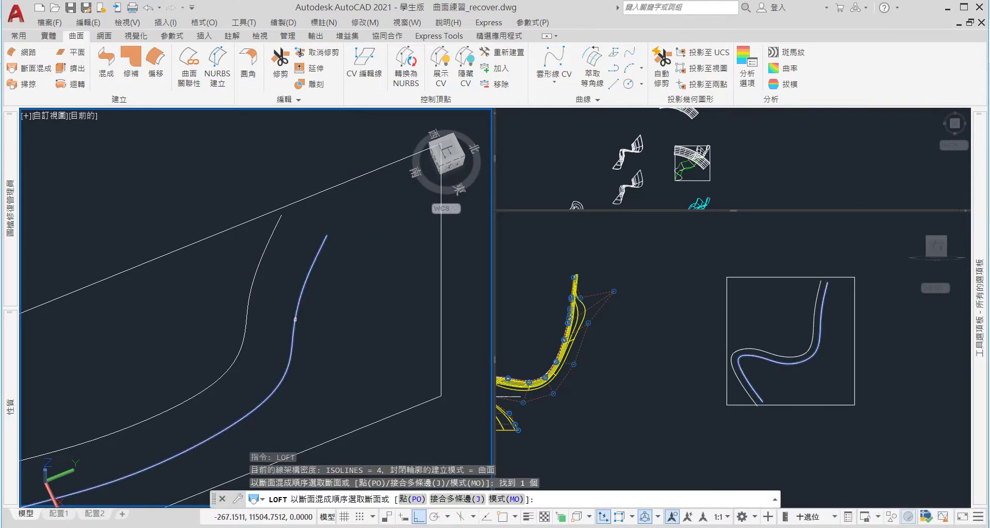
click(261, 280)
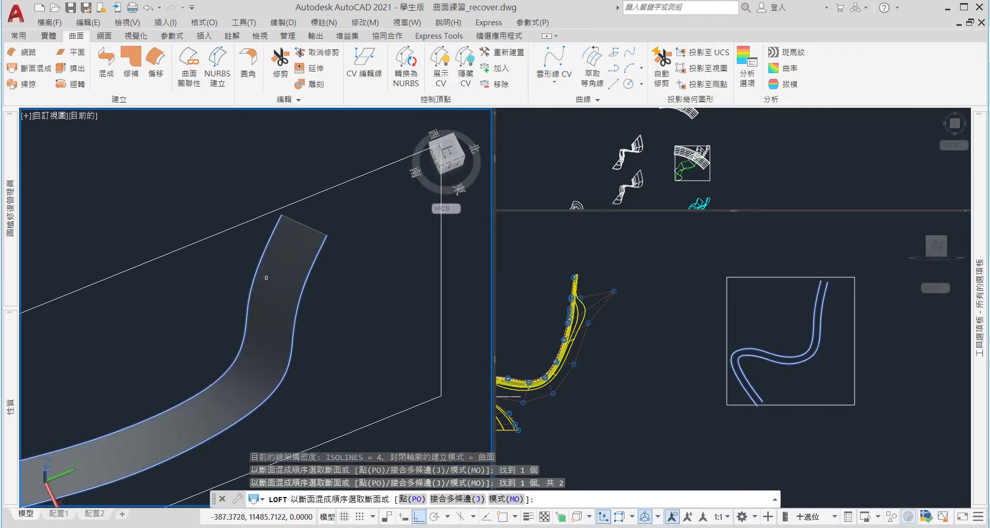
key(Return)
text(s)
key(Return)
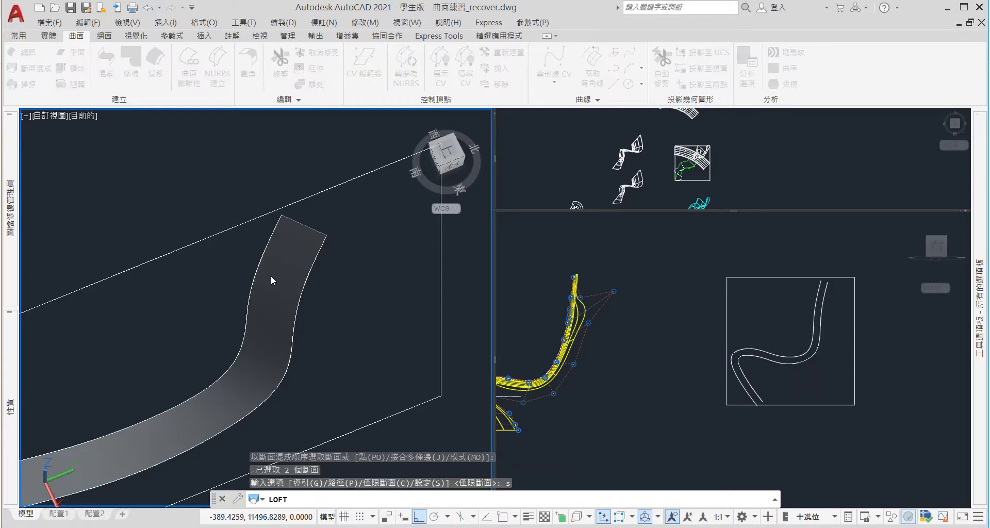
click(650, 305)
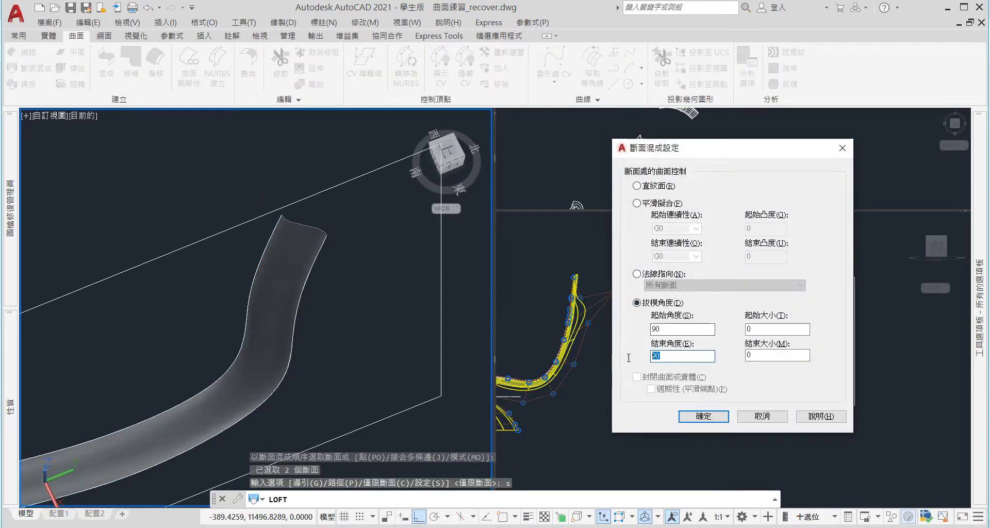
text(0)
click(759, 416)
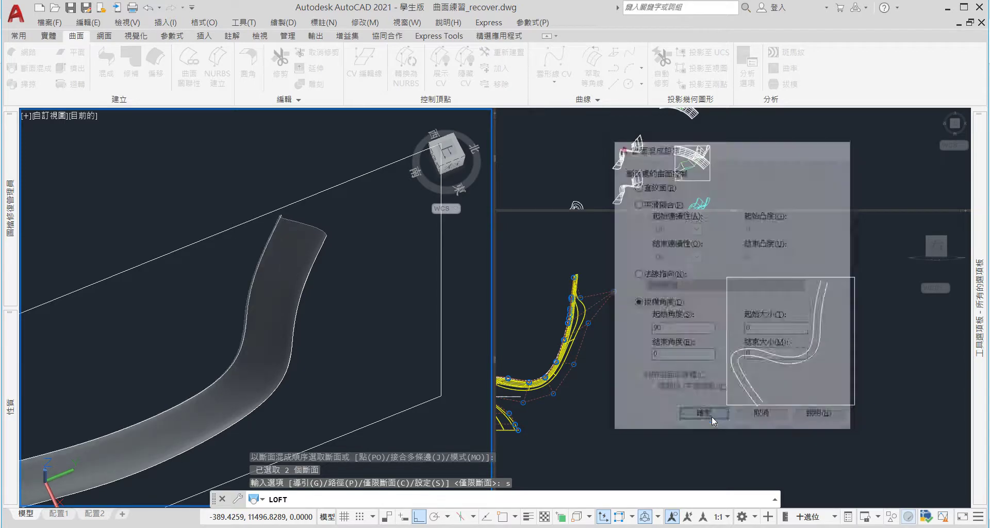
Orbit around the new surface, then bring up the list of open windows
scroll(298, 254, up, 2)
scroll(298, 253, up, 3)
mouse_move(298, 253)
shift+middle_down()
mouse_move(363, 281)
mouse_move(448, 279)
mouse_move(452, 271)
mouse_move(309, 207)
mouse_move(361, 224)
shift+middle_up()
scroll(376, 224, down, 3)
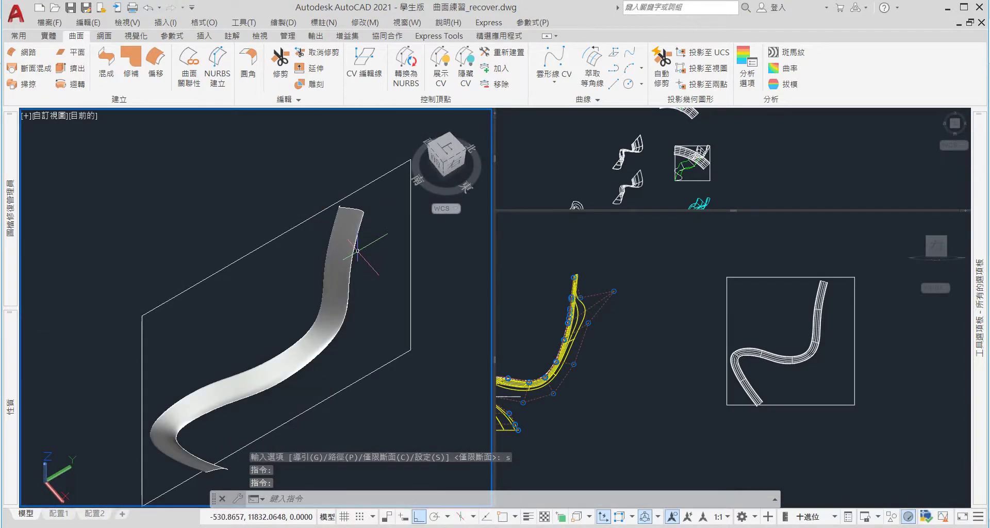
key(alt+Tab)
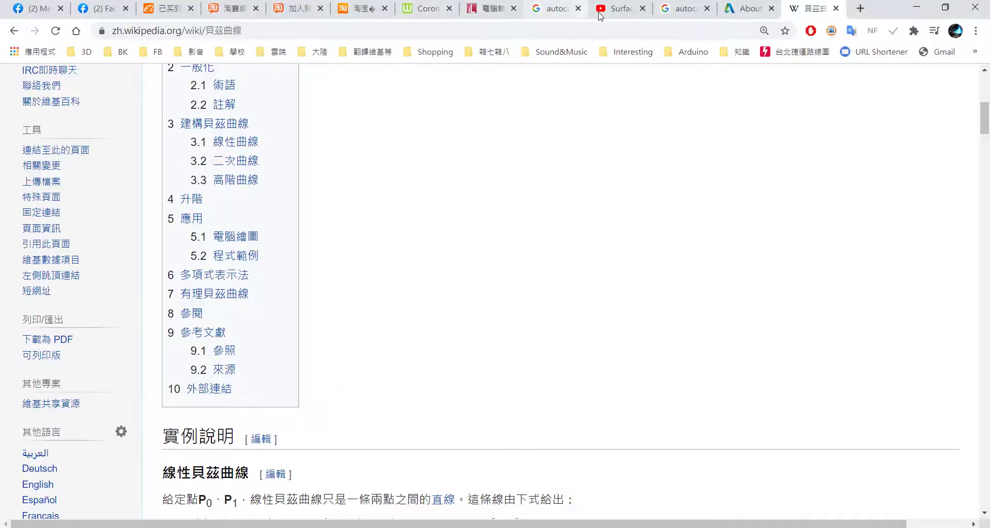
Switch to the YouTube NURBS tutorial, jump back to 0:46, and play it fullscreen
click(617, 8)
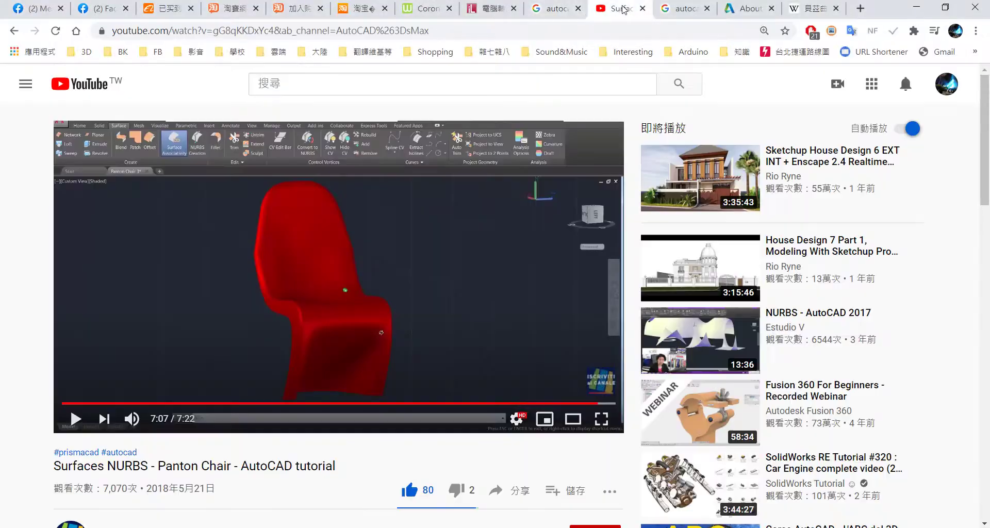
click(146, 404)
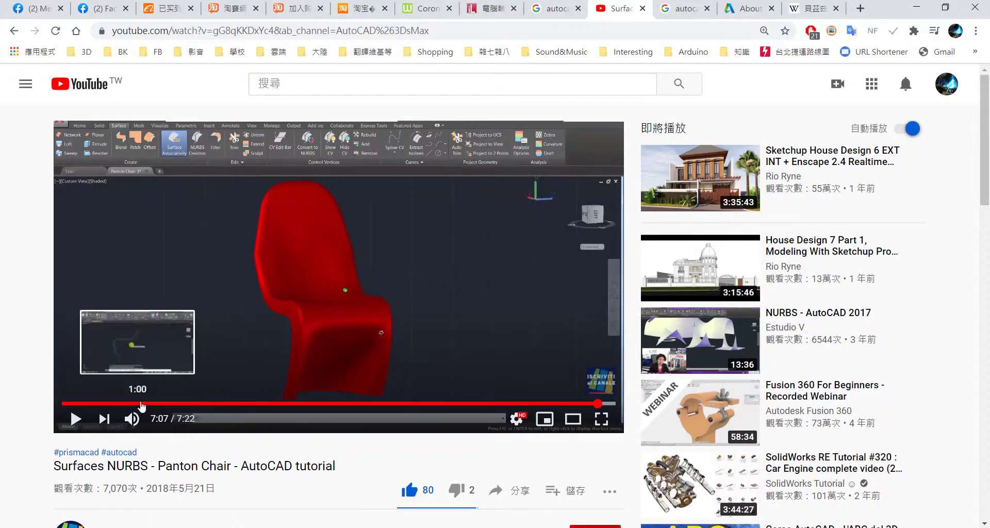
click(121, 403)
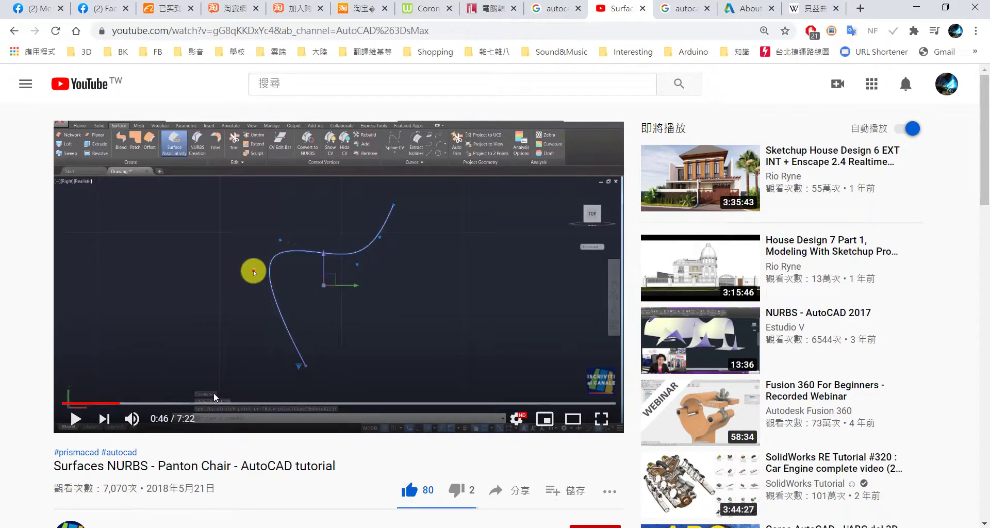
click(601, 419)
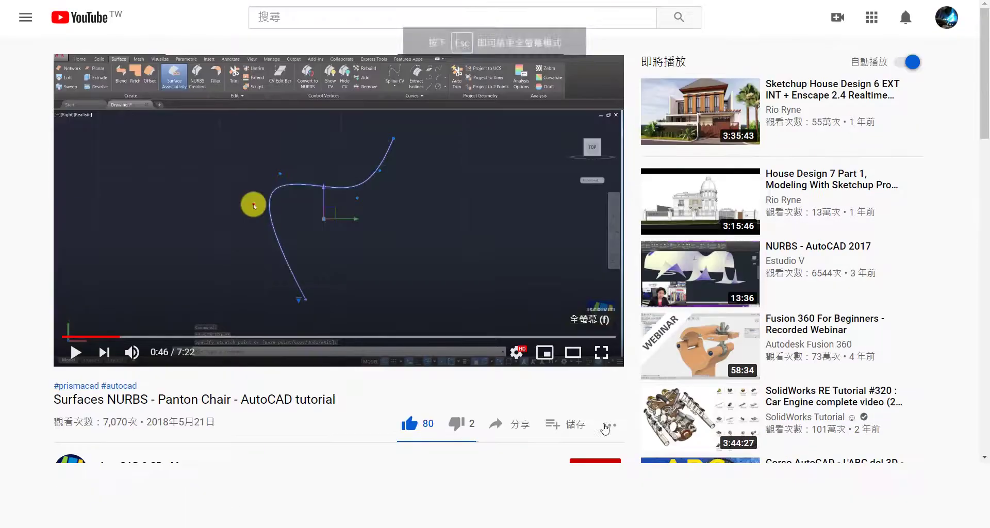
click(307, 404)
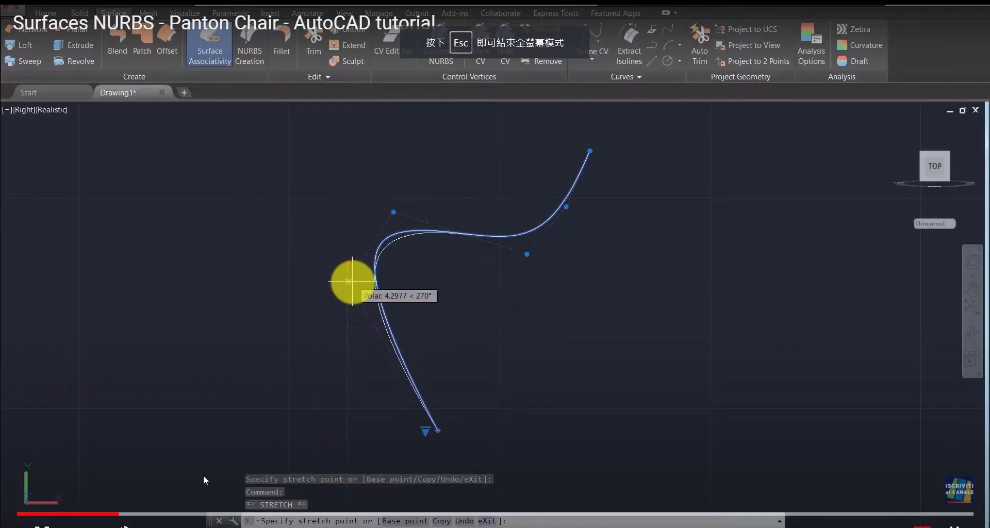
Skip the tutorial past the offset, rebuild and CV-editing steps, then return to AutoCAD
click(144, 514)
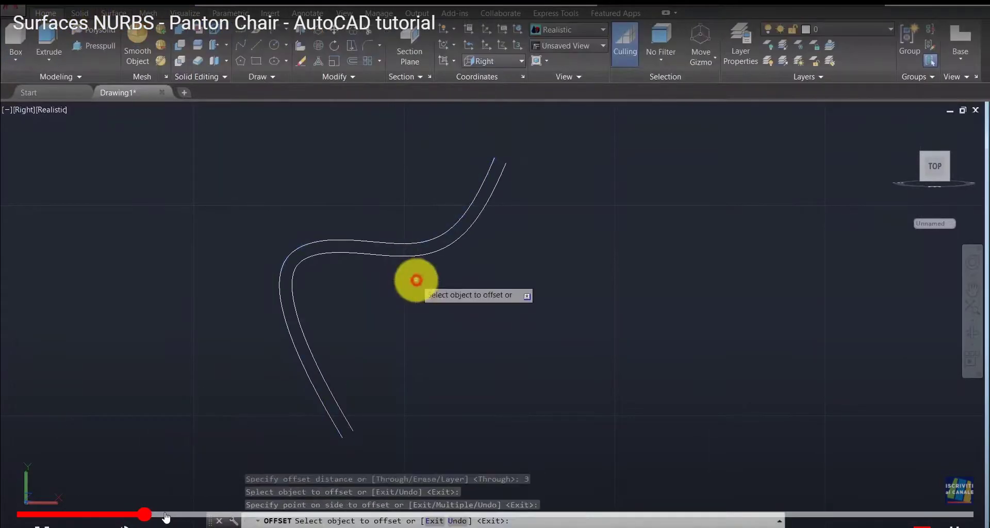
click(168, 517)
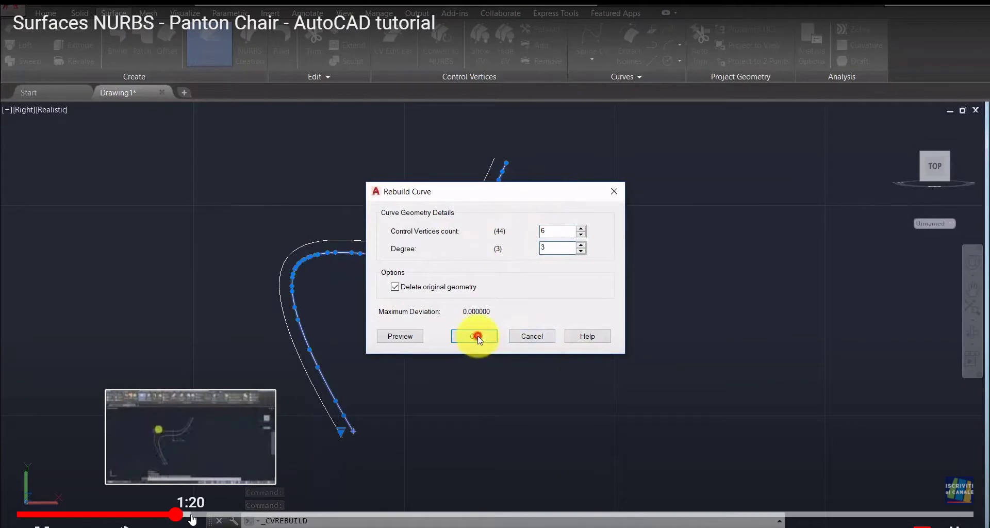
click(192, 516)
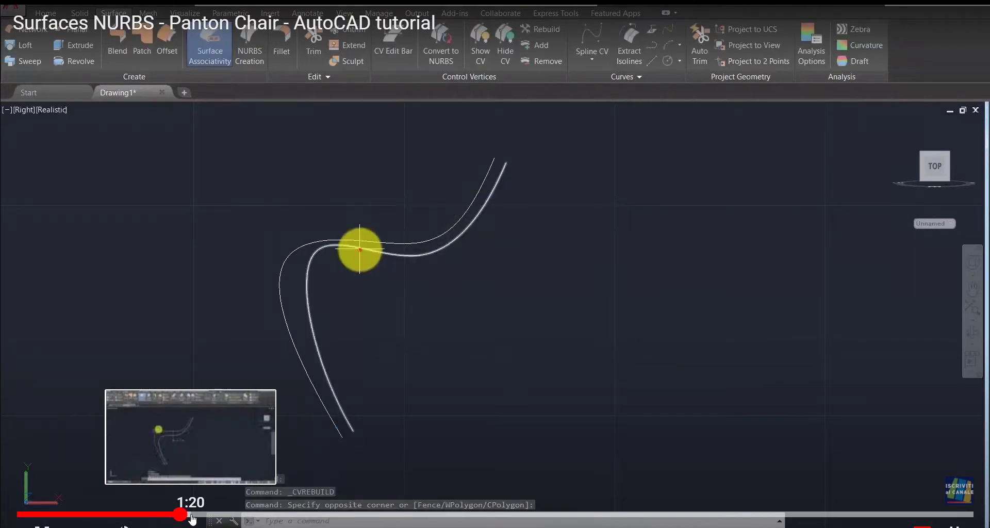
drag(201, 515, 263, 514)
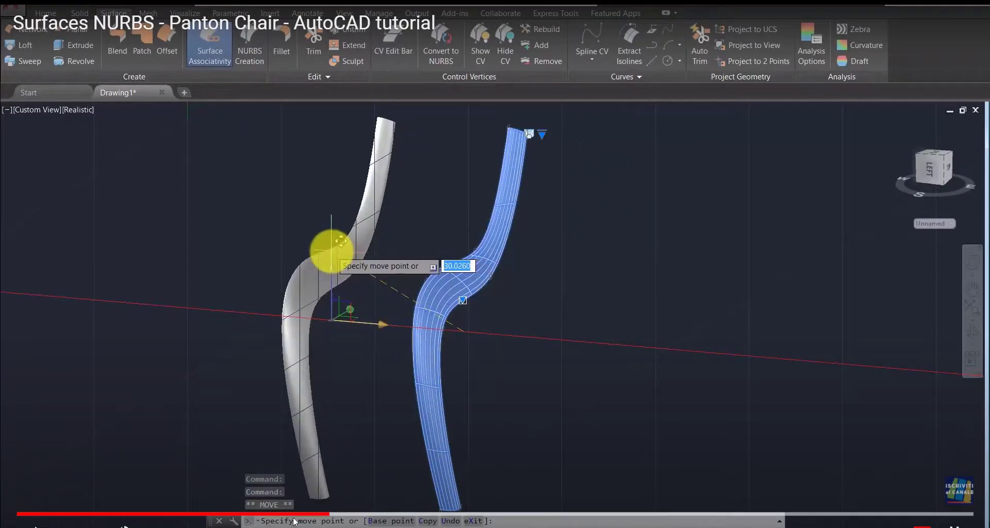
key(alt+Tab)
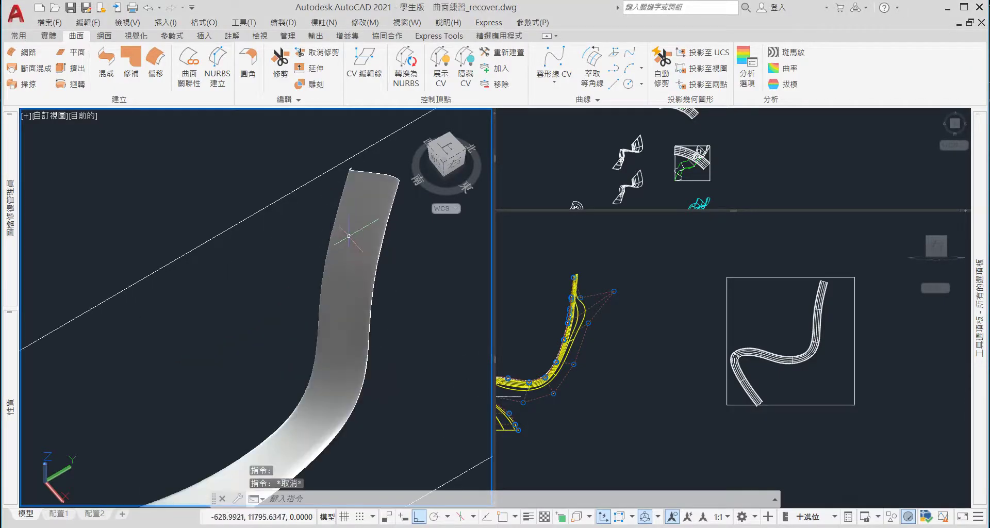
Erase the chair surface so only its S-curve remains
scroll(349, 235, up, 2)
click(353, 227)
text(e)
key(Return)
Make the side view active and select the S-curve there, then clear the selection
scroll(350, 258, down, 2)
scroll(350, 298, down, 2)
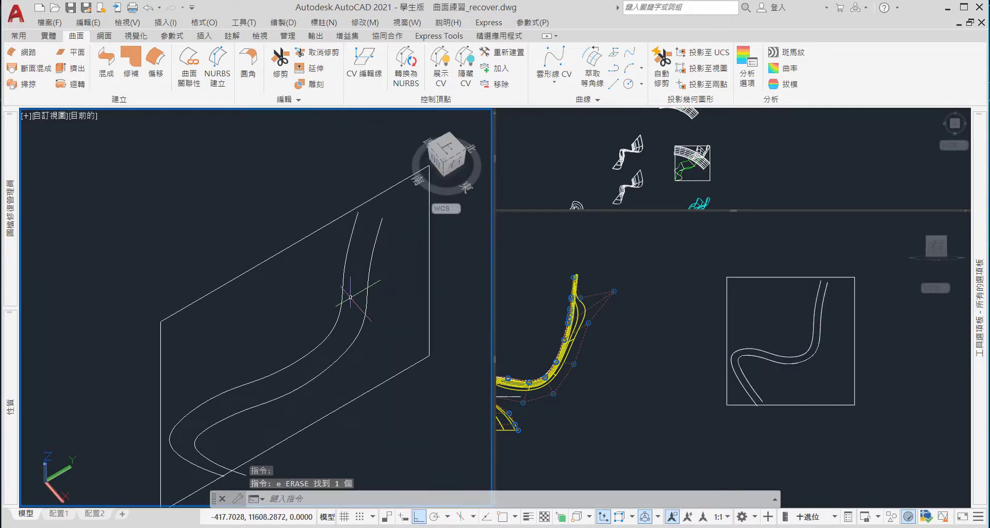
click(363, 330)
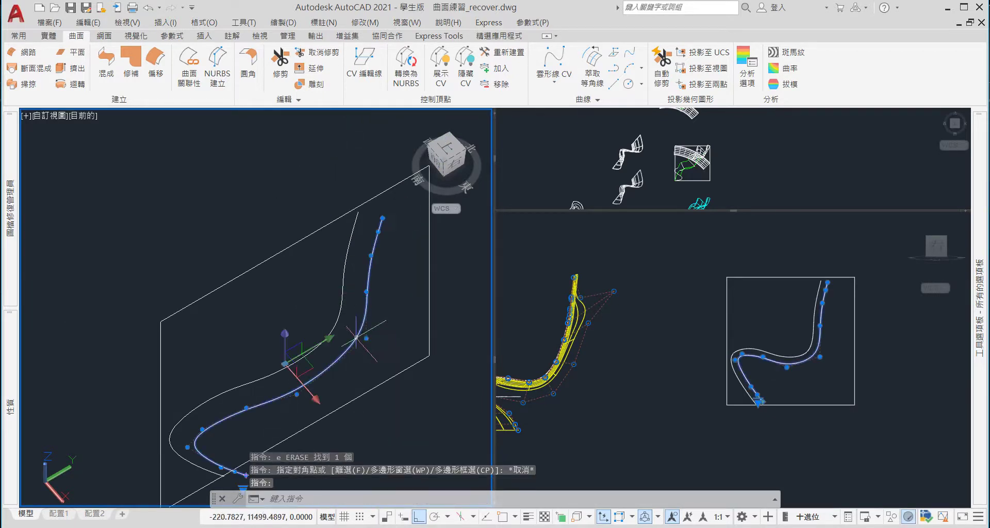
click(794, 333)
scroll(836, 345, up, 3)
click(784, 343)
key(Escape)
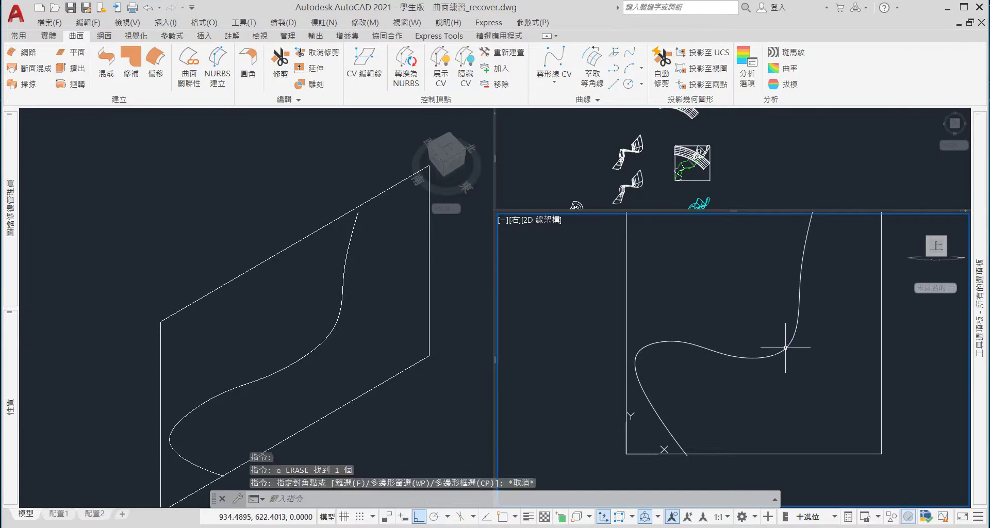
key(Escape)
click(785, 348)
scroll(697, 380, down, 3)
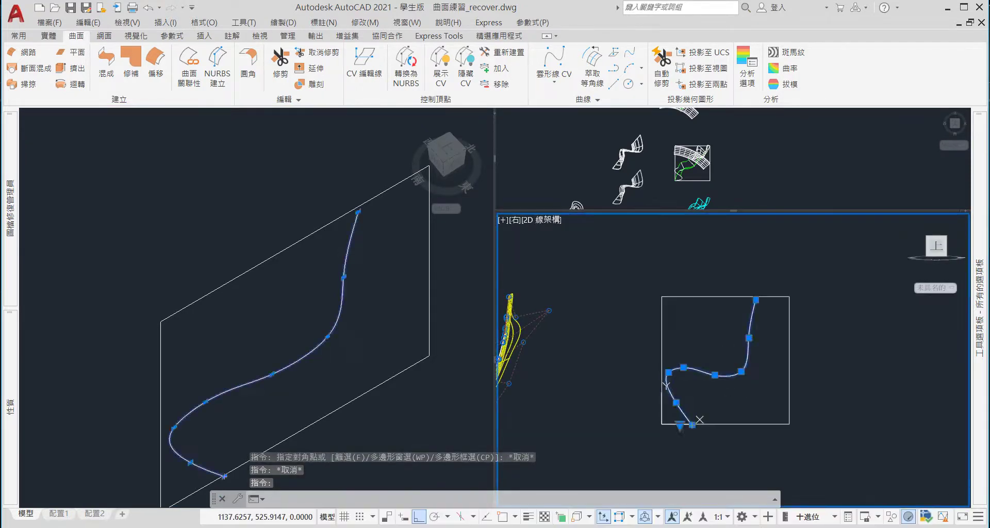
scroll(758, 381, up, 3)
key(Escape)
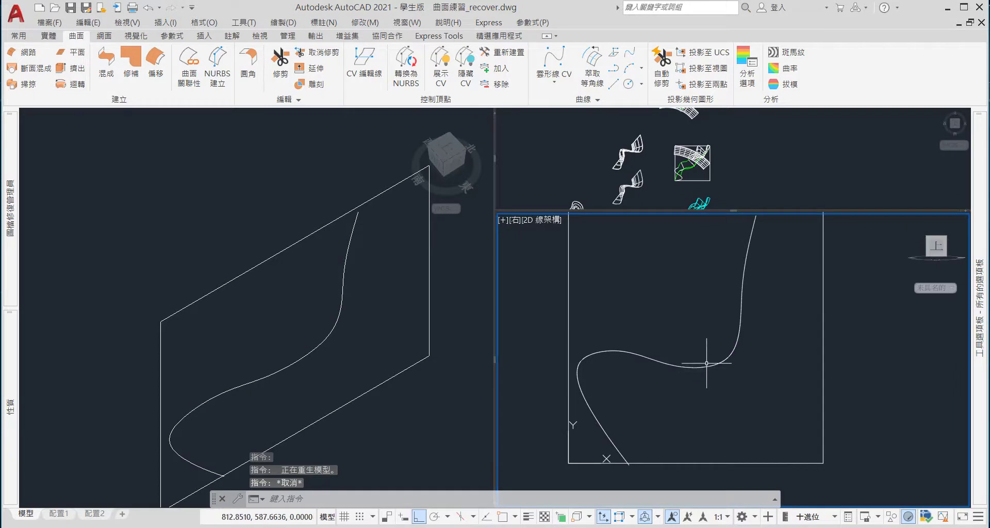
Offset the S-curve 80 units to its inner side and select the new curve
text(o)
key(Return)
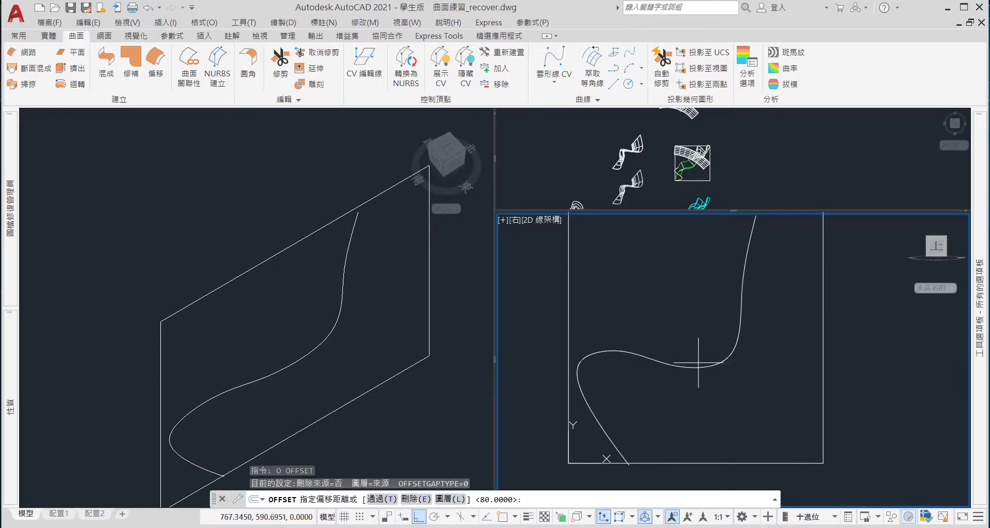
key(Return)
click(697, 367)
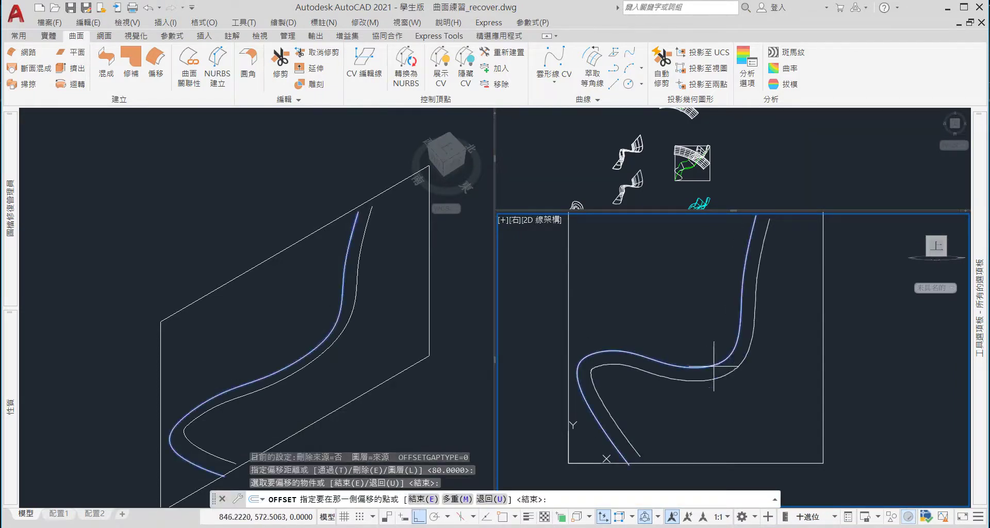
click(732, 385)
key(Escape)
click(715, 380)
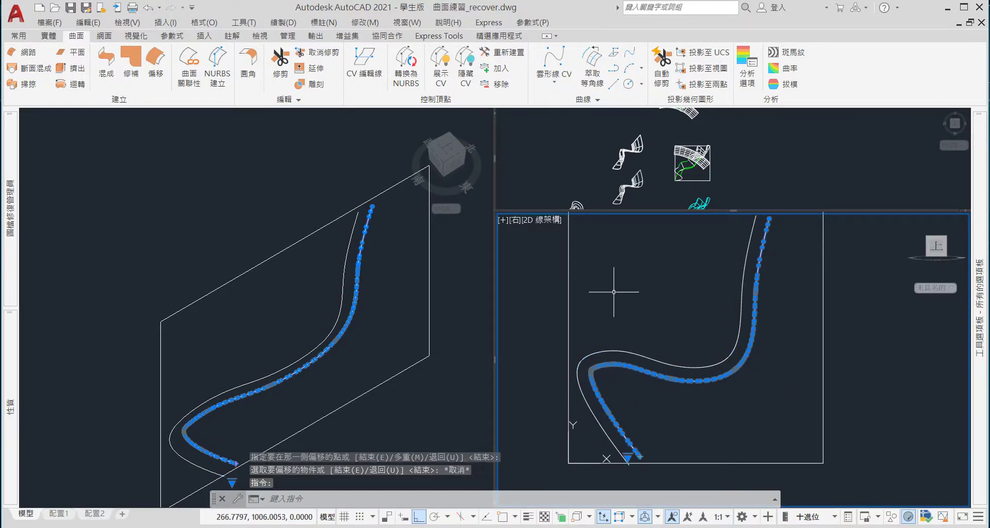
Rebuild the inner offset curve with 8 control vertices at degree 3
click(518, 57)
text(12)
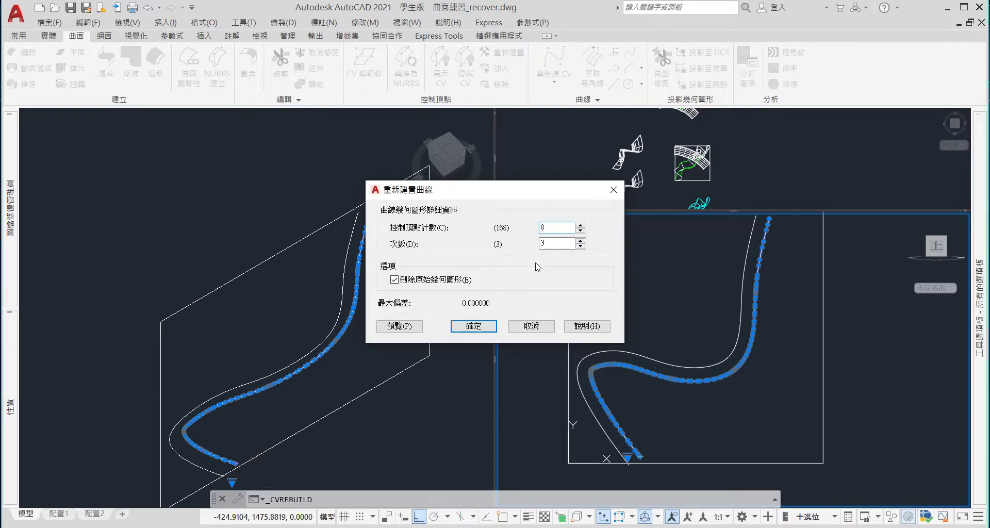
click(477, 326)
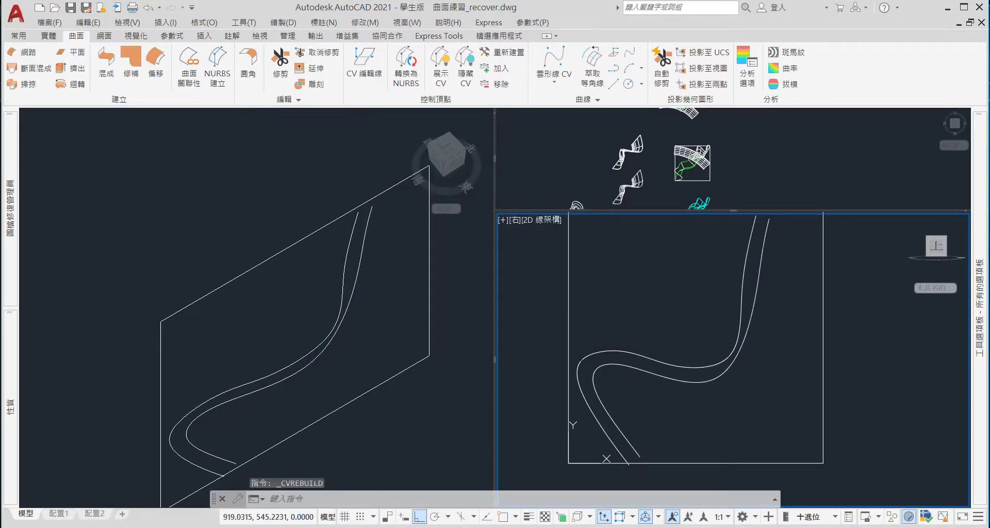
click(726, 361)
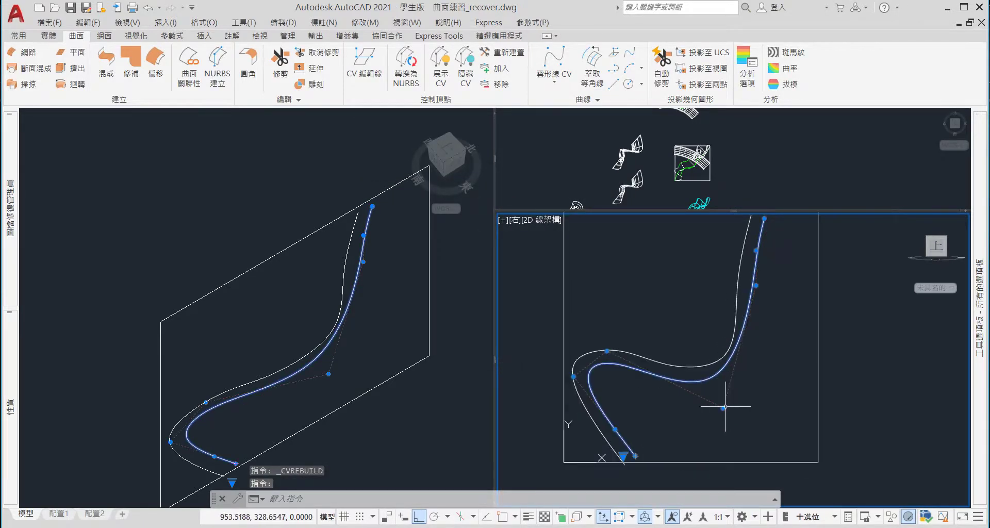
Grab a control vertex on the inner curve and zoom in on its lower bend
click(724, 407)
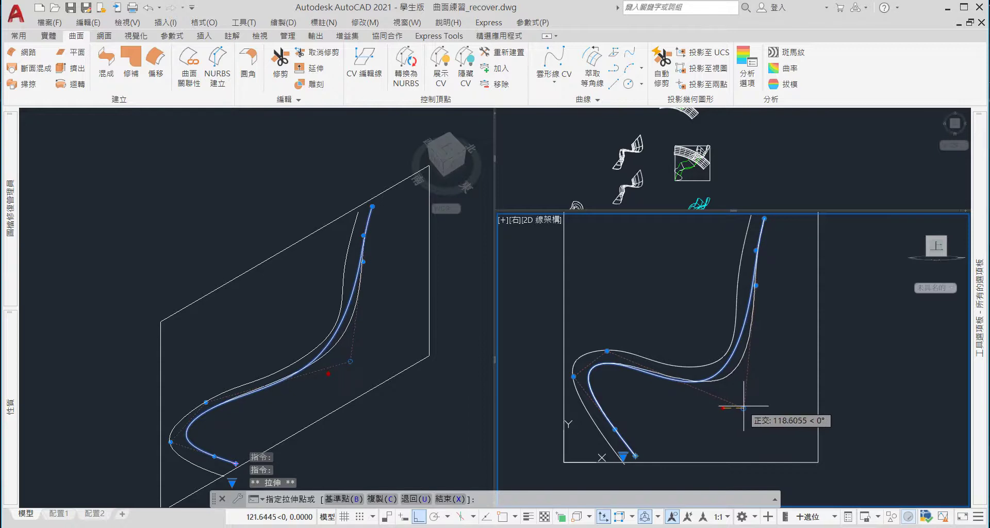
scroll(753, 289, up, 3)
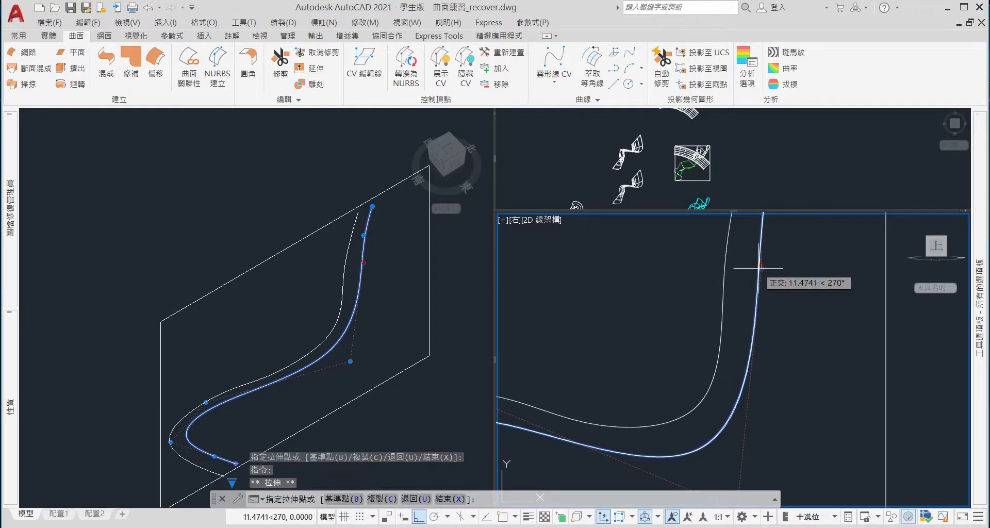
scroll(736, 289, down, 3)
scroll(737, 289, down, 1)
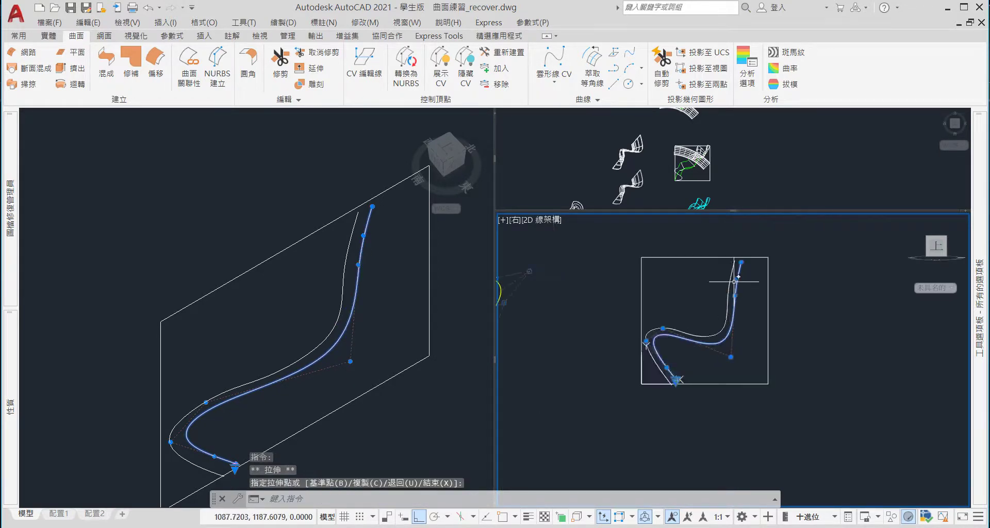
scroll(738, 283, up, 2)
scroll(740, 278, down, 1)
scroll(742, 272, up, 1)
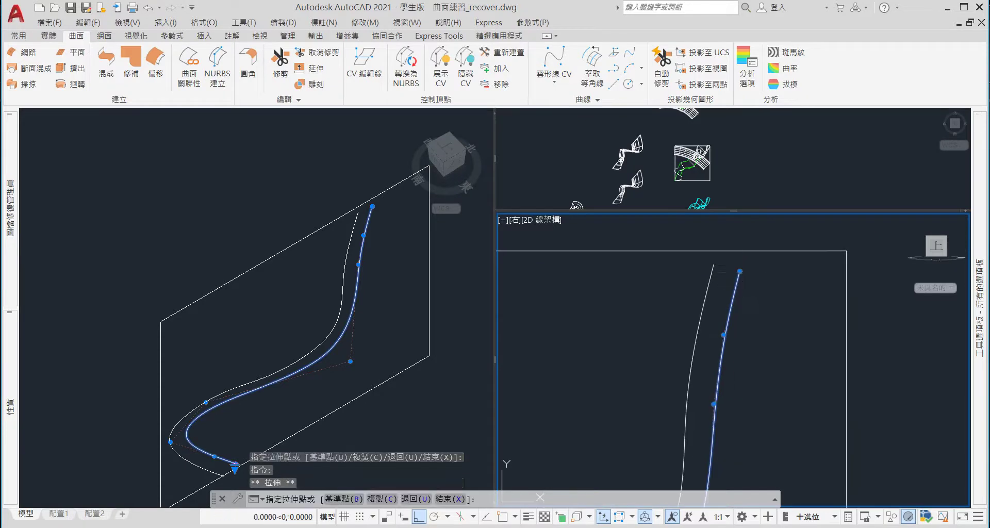
scroll(742, 271, up, 3)
scroll(729, 266, down, 3)
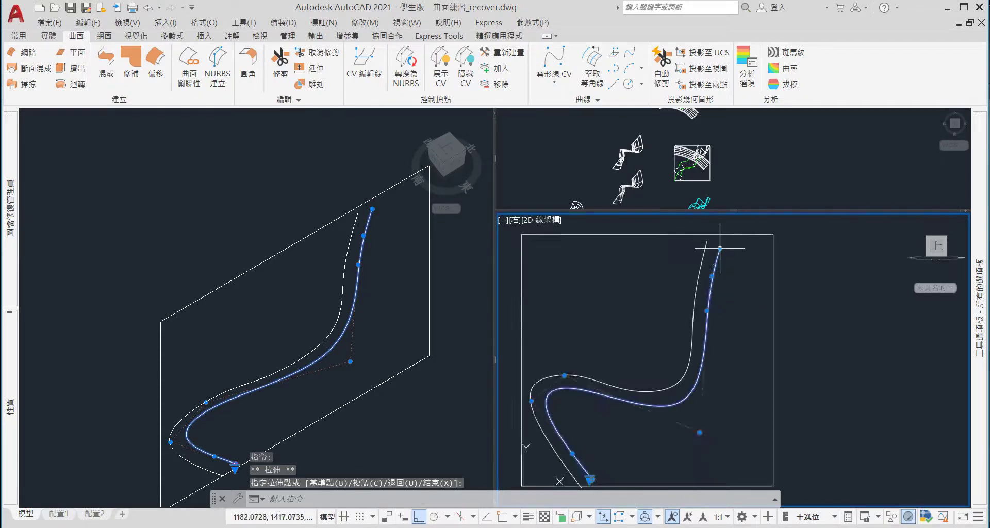
scroll(732, 260, up, 3)
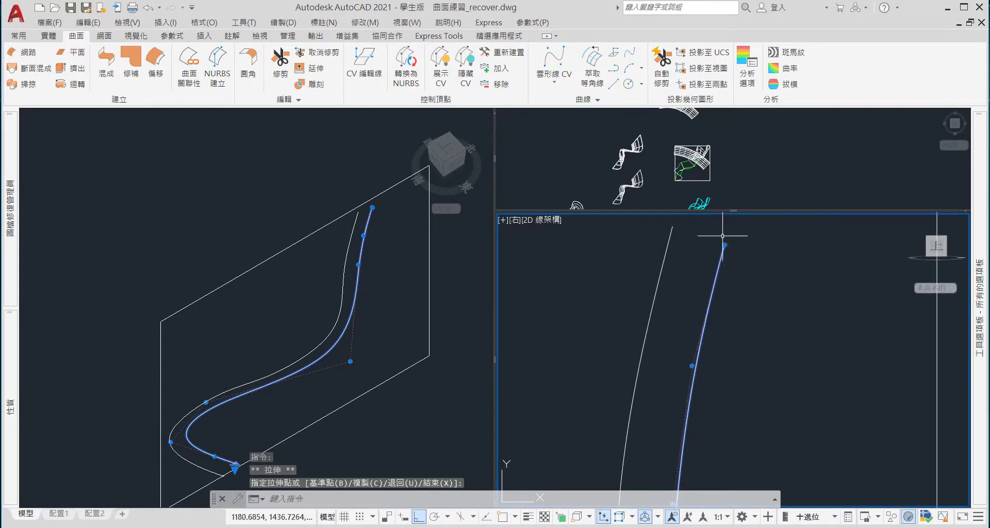
scroll(723, 237, down, 3)
scroll(581, 412, up, 3)
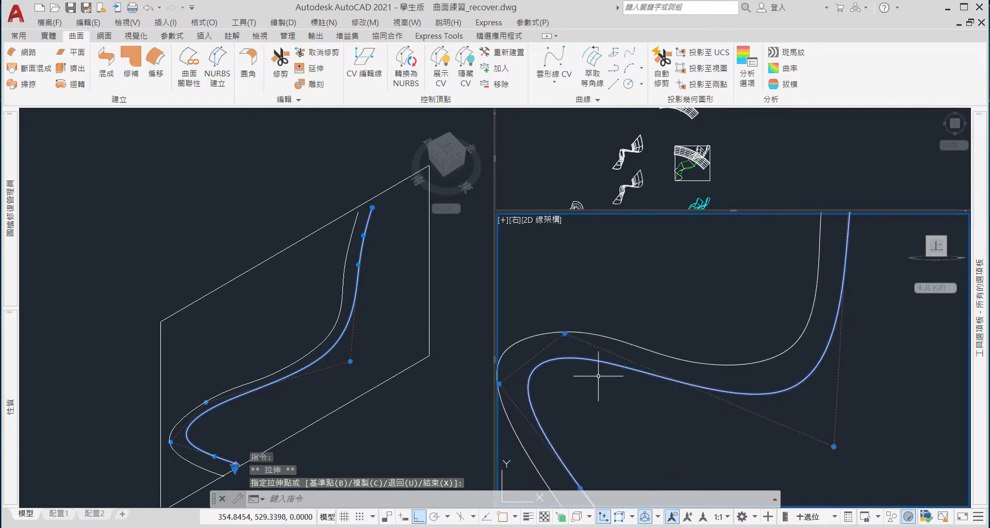
Drag the lower-bend control vertex slightly lower, then deselect the curve
click(565, 334)
click(566, 334)
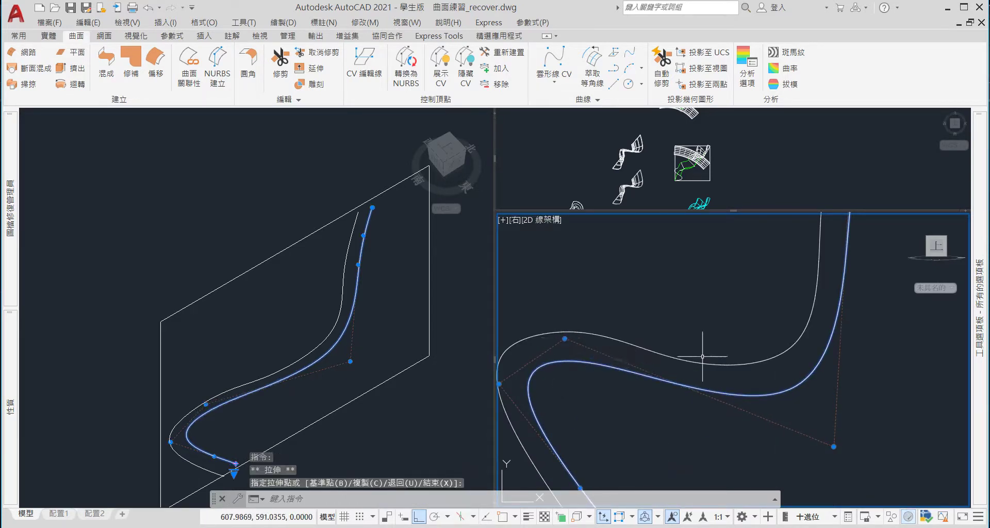
scroll(798, 387, down, 3)
scroll(663, 428, up, 2)
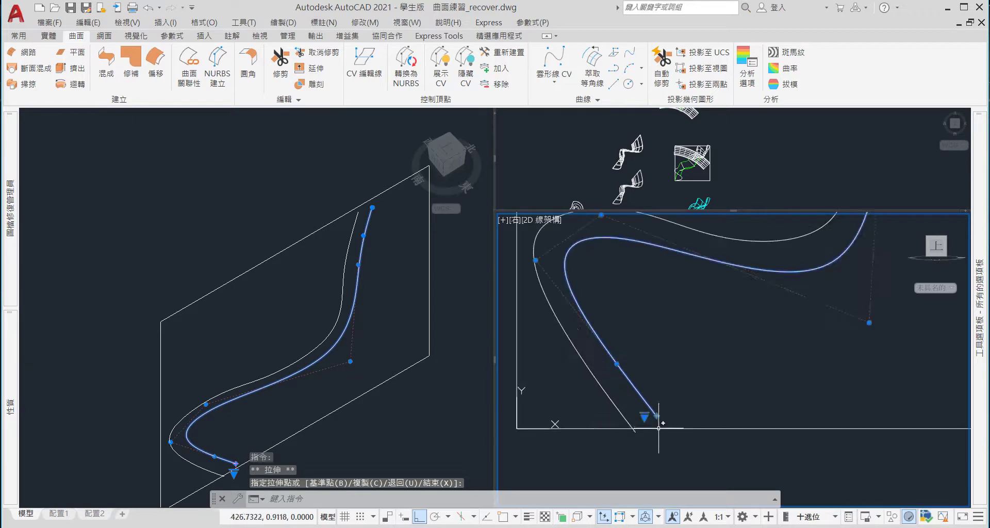
key(Escape)
key(Escape)
click(292, 422)
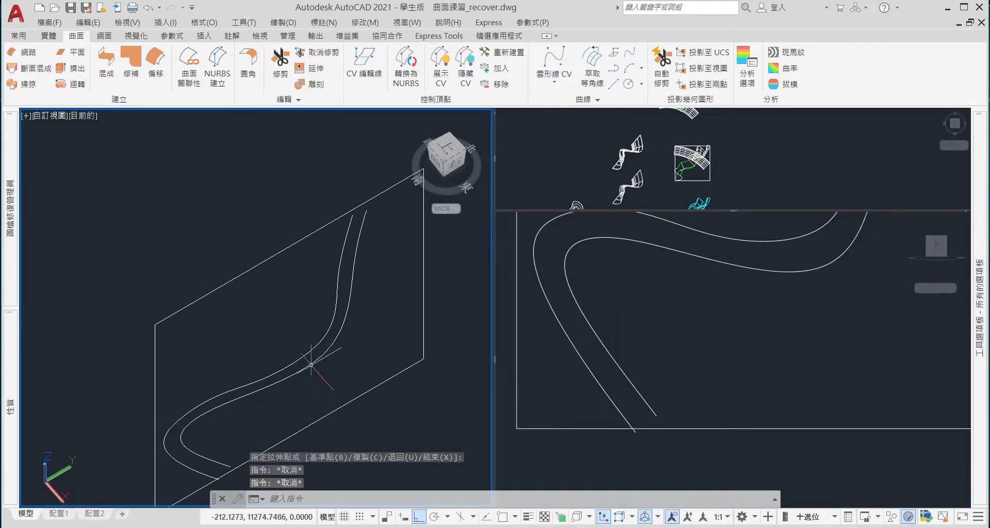
Move the inner S-curve 80 units onto the plane
click(311, 365)
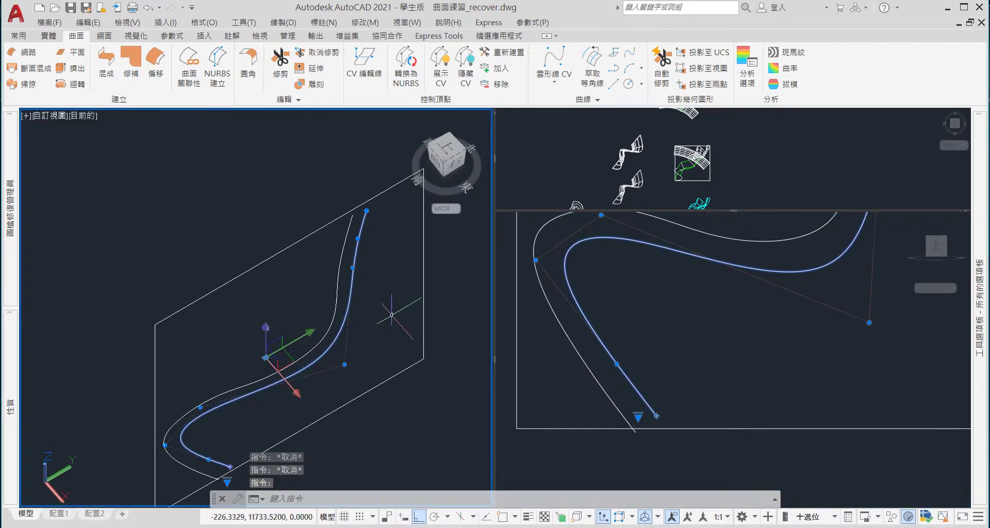
scroll(209, 280, down, 2)
shift+middle_drag(240, 357, 307, 336)
text(m)
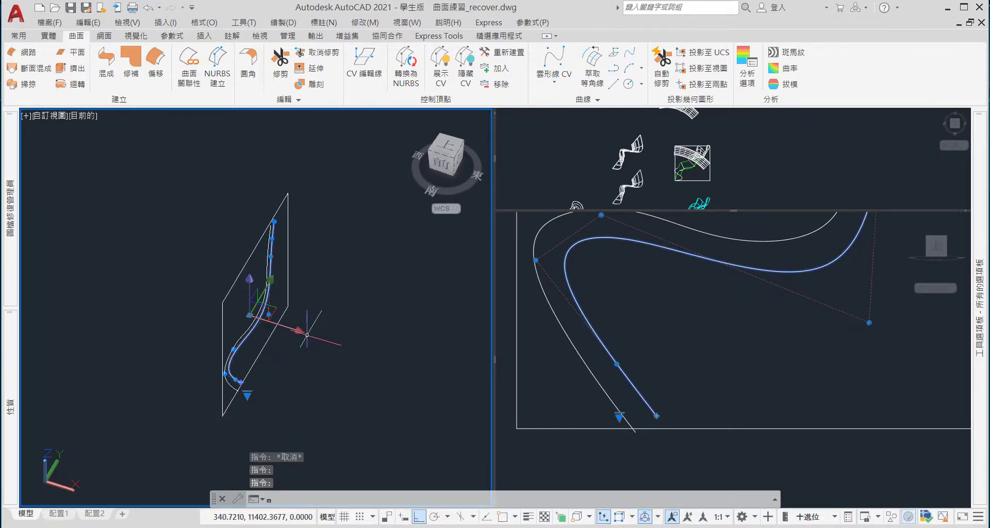
key(Return)
click(307, 337)
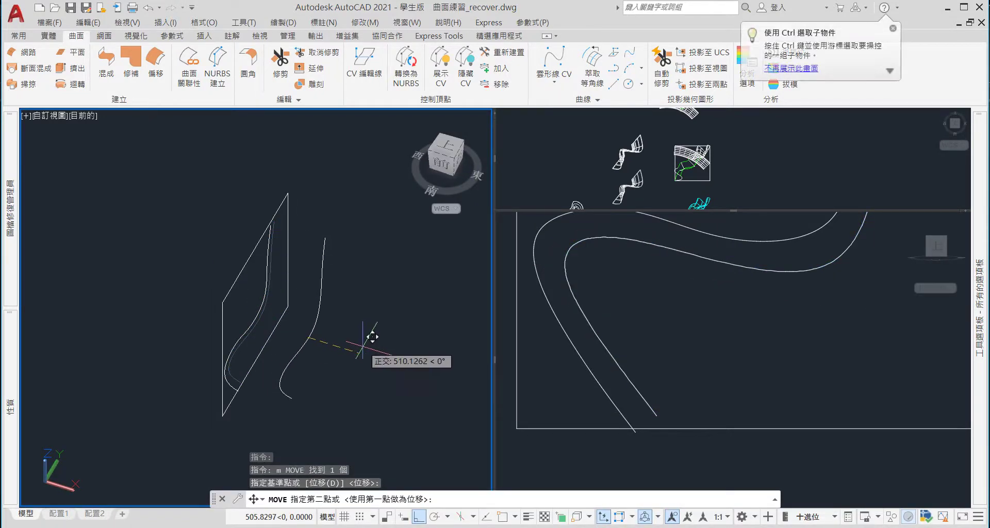
text(80)
key(Return)
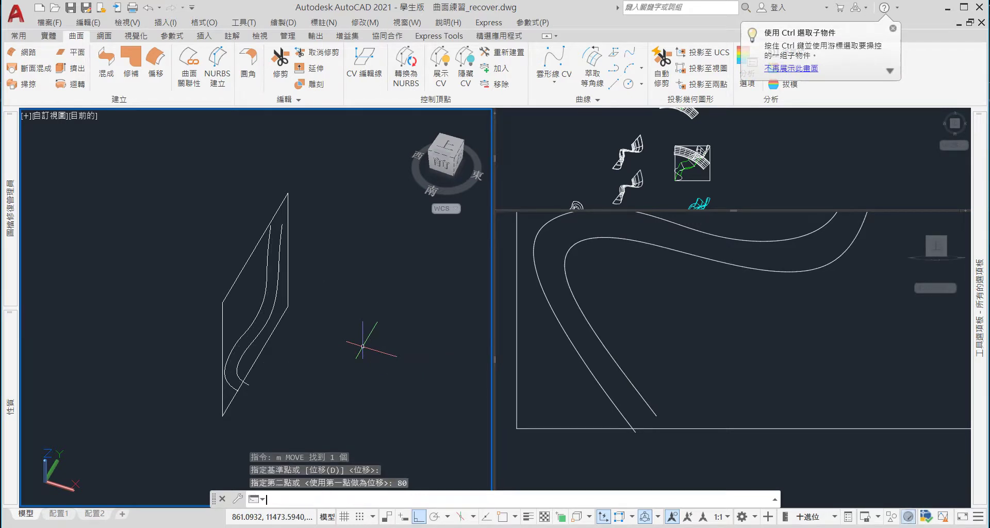
Start a loft and pick both S-curves as cross sections
shift+middle_drag(276, 342, 210, 344)
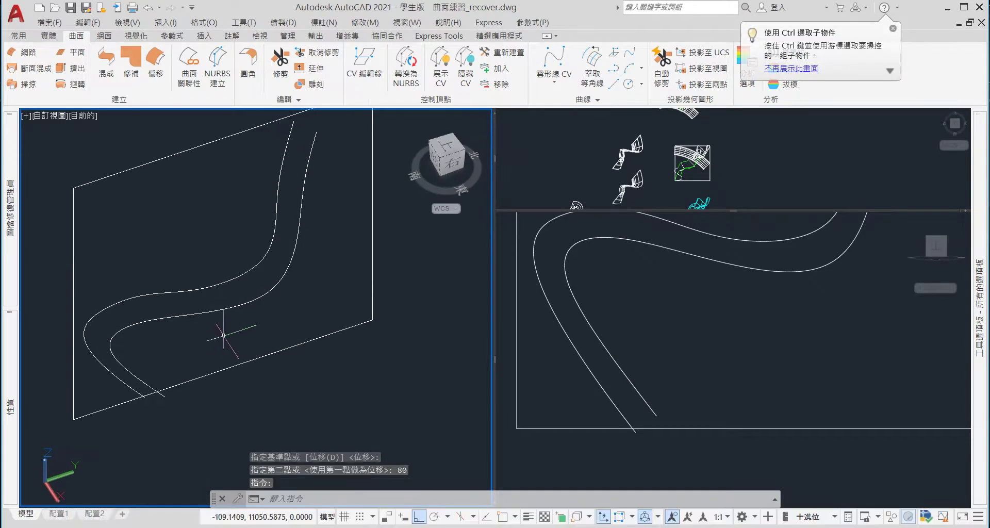
scroll(231, 386, down, 3)
scroll(234, 298, up, 3)
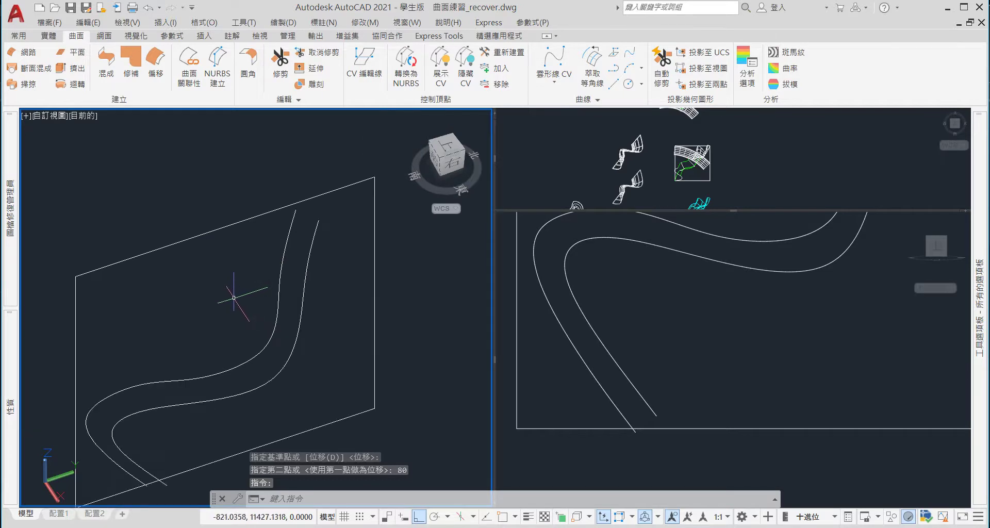
text(loft)
key(Return)
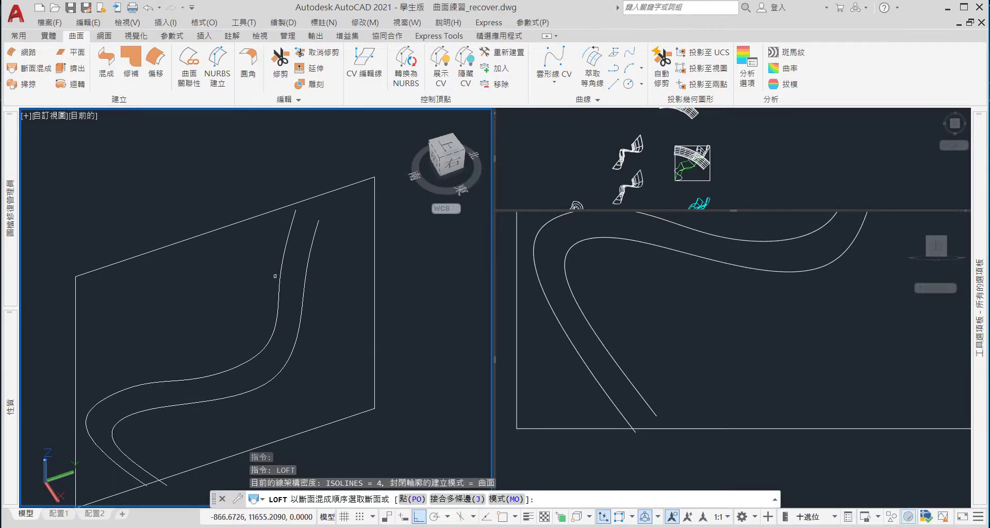
key(Escape)
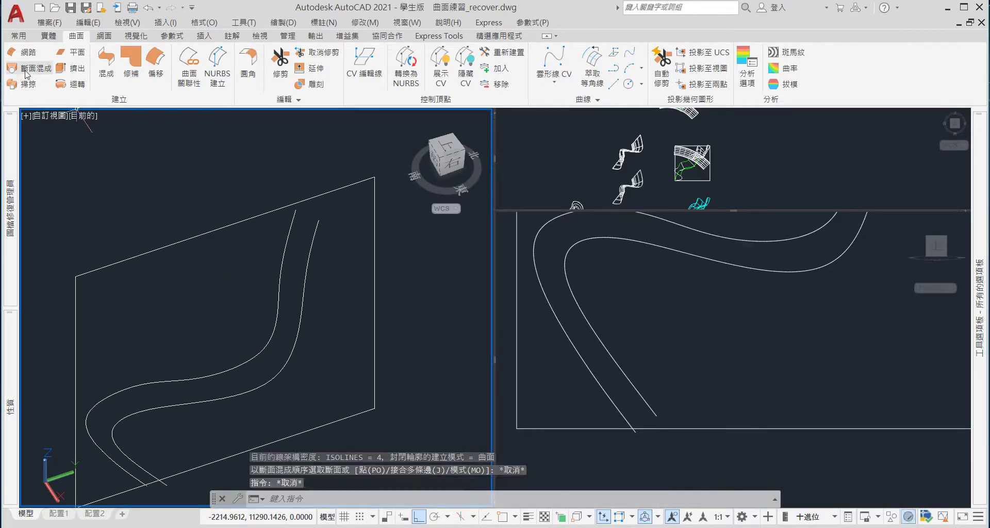
click(28, 72)
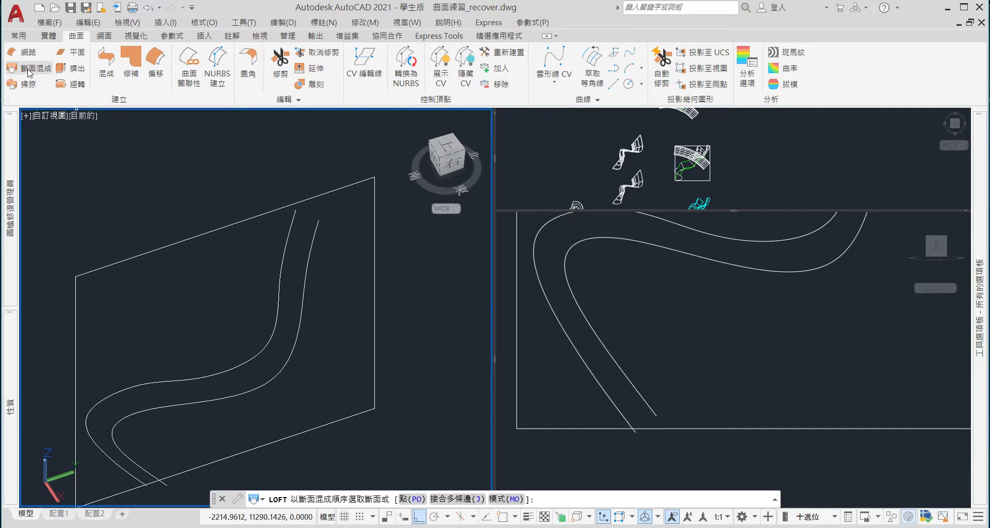
click(278, 322)
click(299, 333)
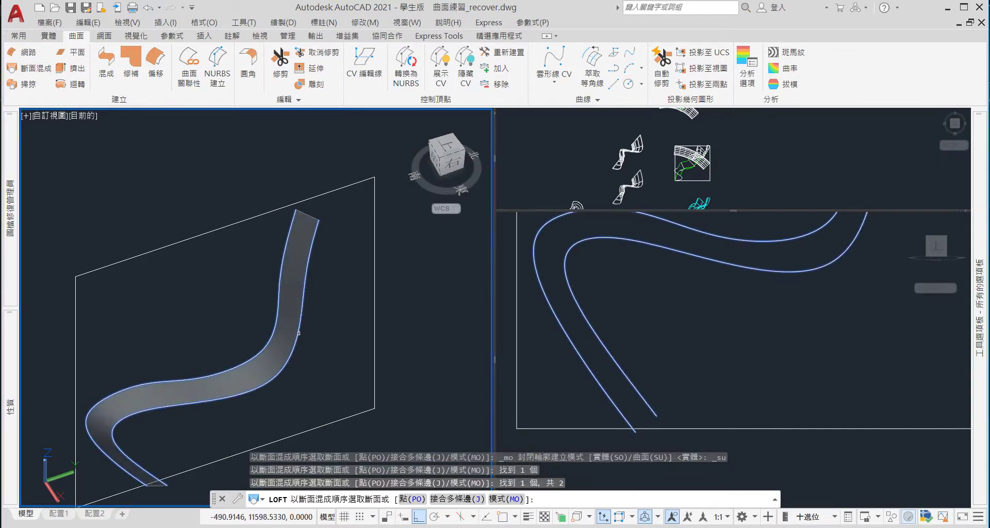
key(Return)
text(s)
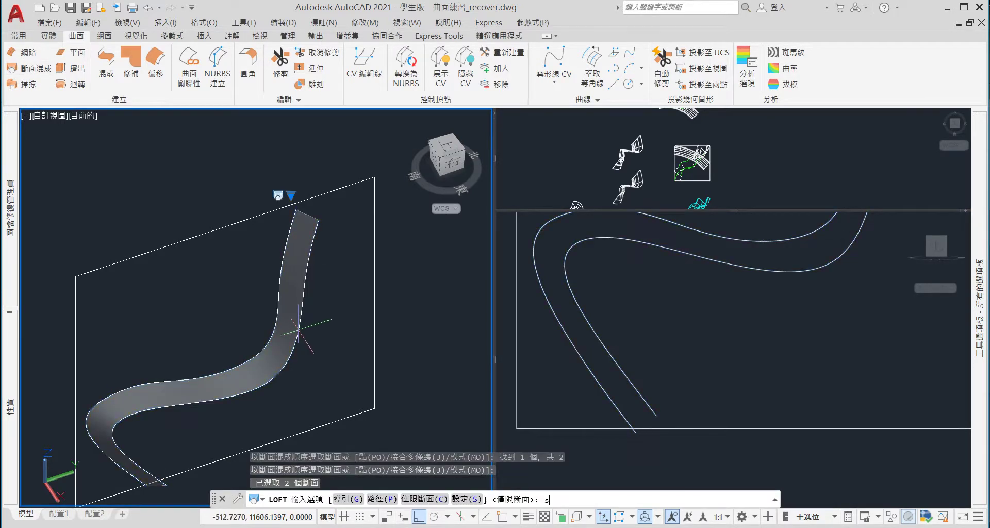
key(Return)
Create the loft with Draft angles control, start 90 and end 0, then inspect it
click(662, 309)
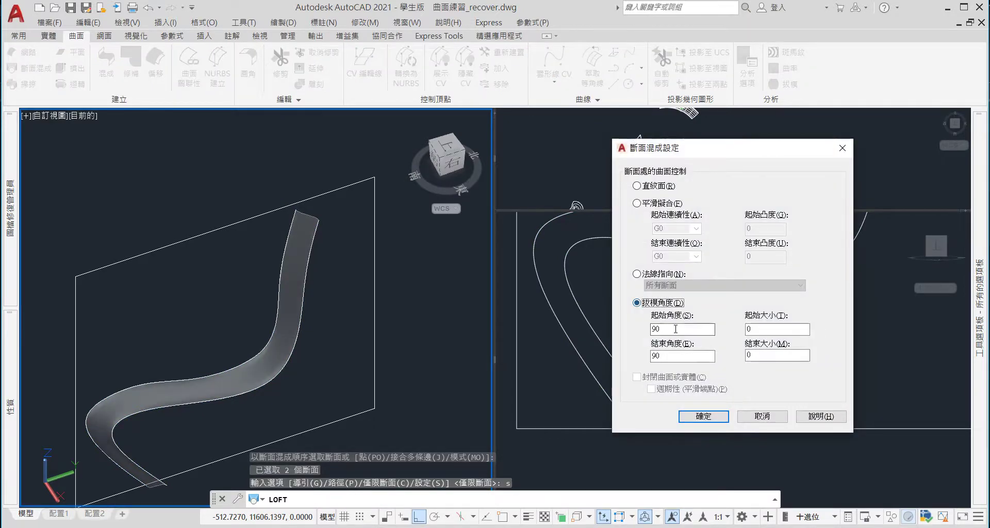
click(671, 356)
text(0)
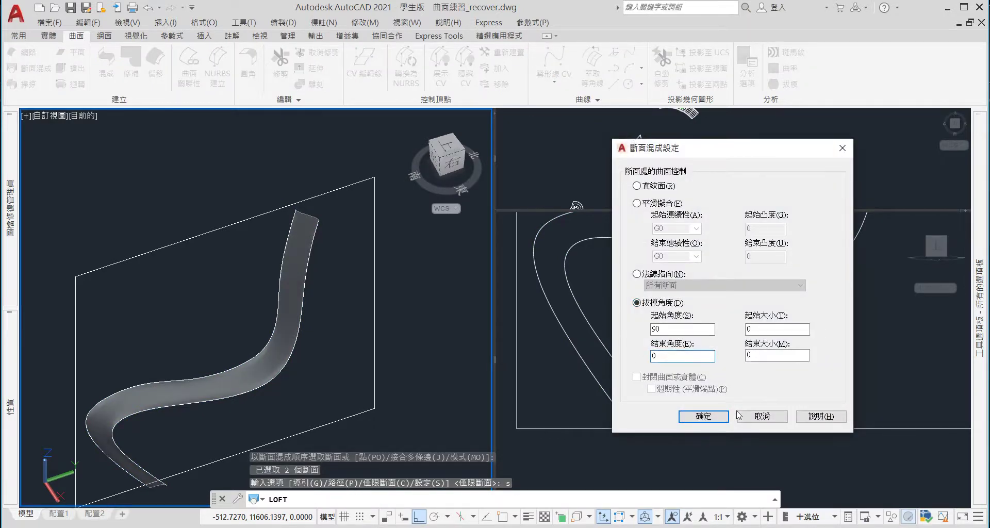
click(719, 416)
scroll(306, 233, up, 3)
scroll(306, 232, up, 3)
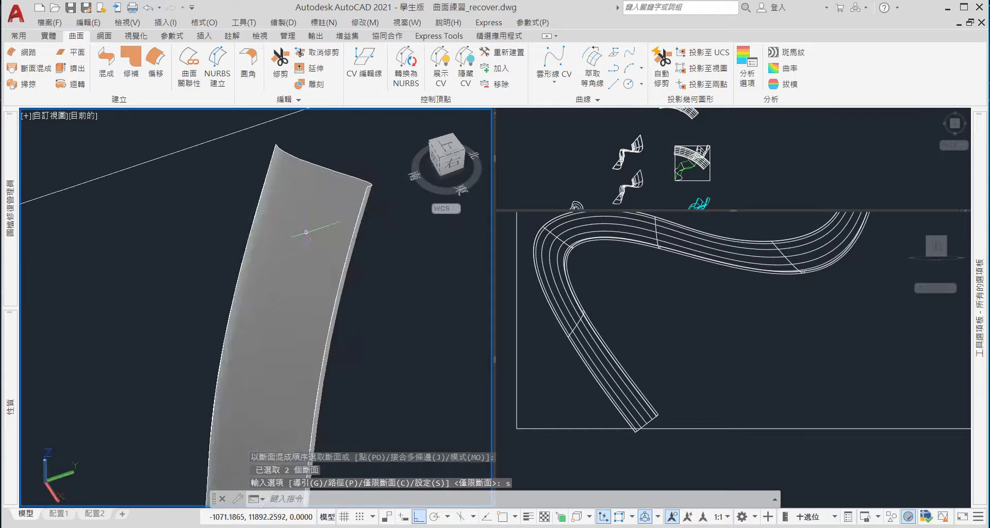
shift+middle_drag(306, 233, 345, 208)
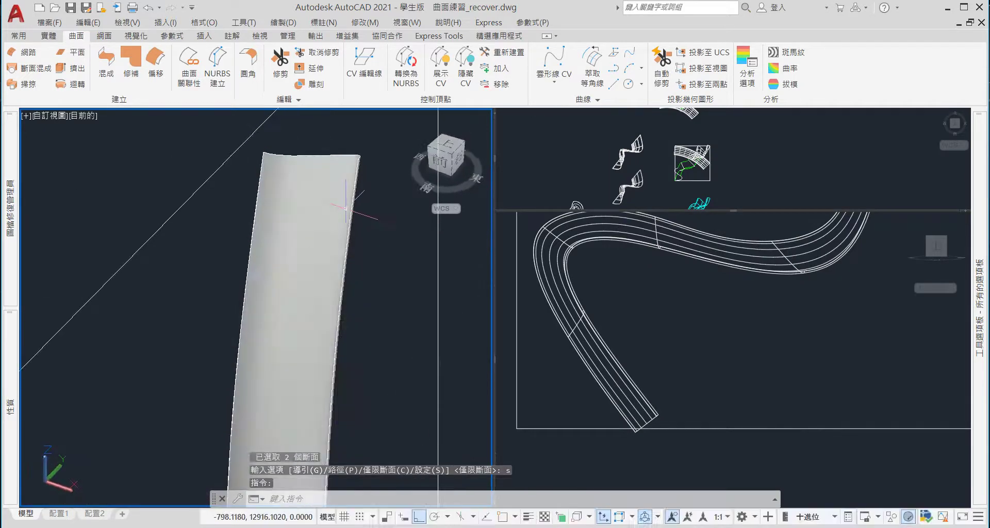
scroll(346, 207, down, 3)
scroll(289, 361, up, 3)
scroll(289, 361, down, 2)
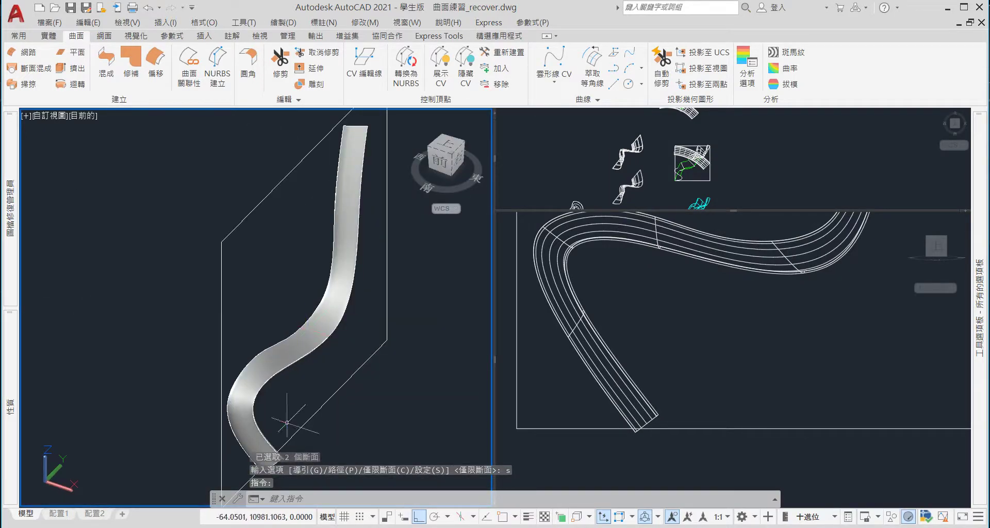
scroll(286, 422, up, 3)
scroll(274, 427, up, 2)
scroll(239, 331, up, 2)
scroll(308, 277, down, 10)
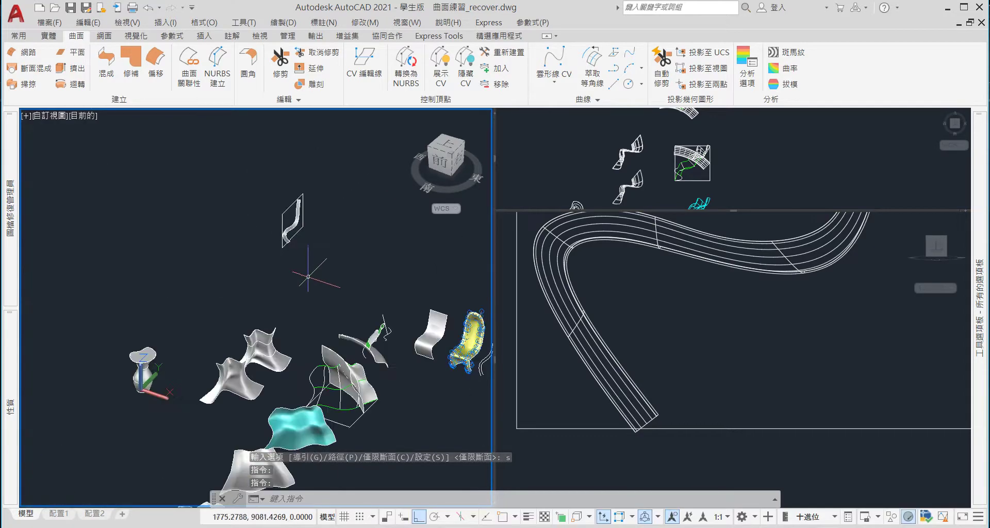
scroll(451, 356, up, 5)
mouse_move(223, 330)
shift+middle_down()
mouse_move(171, 323)
mouse_move(254, 252)
mouse_move(225, 339)
mouse_move(266, 368)
shift+middle_up()
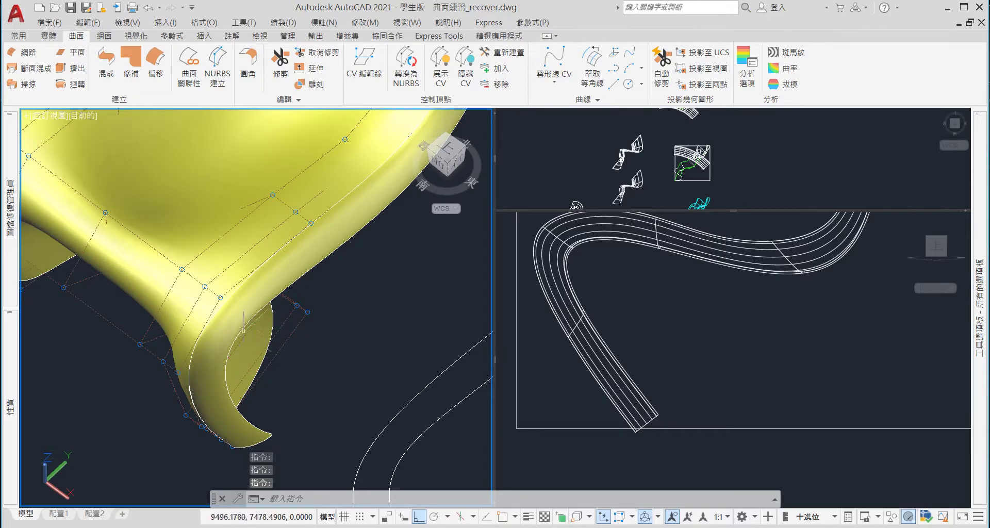
key(alt+Tab)
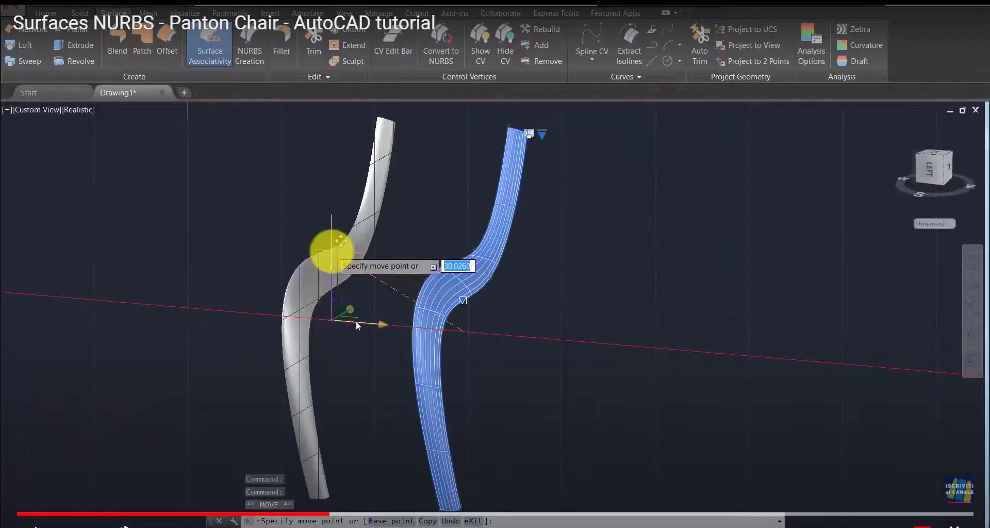
key(Left)
key(Left)
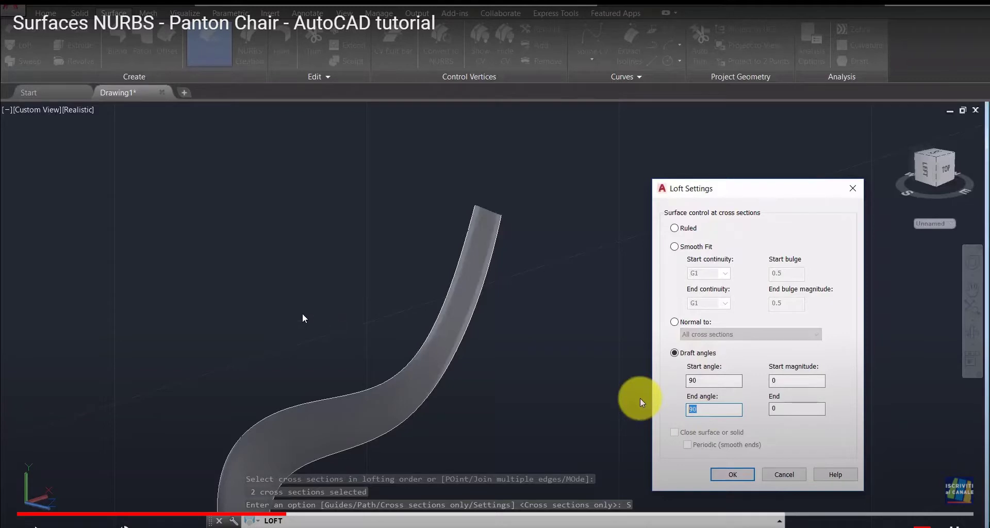
click(56, 515)
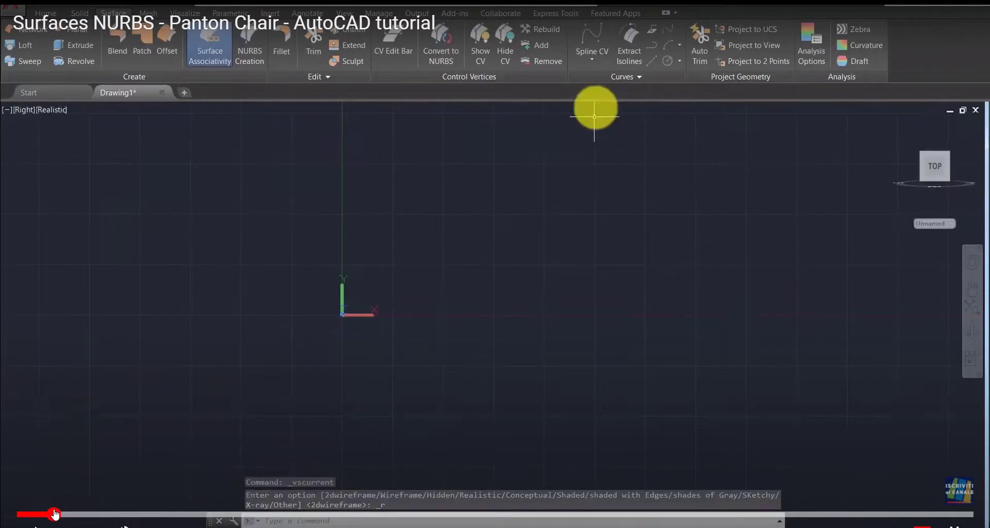
drag(56, 514, 77, 514)
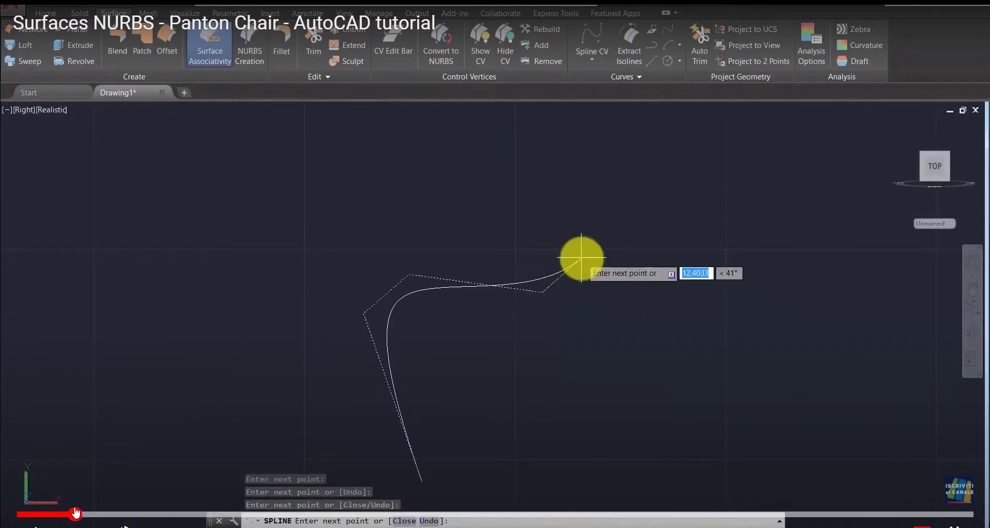
mouse_move(103, 513)
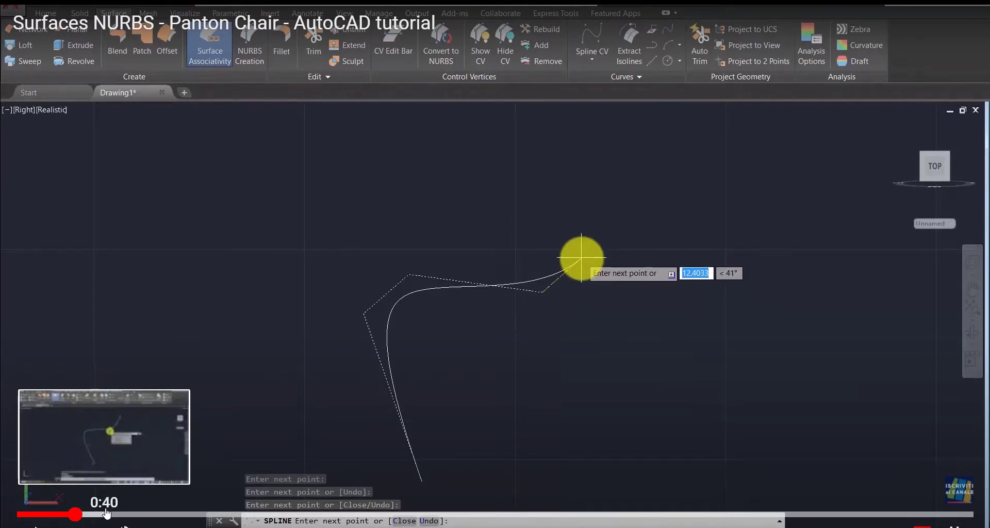
click(106, 514)
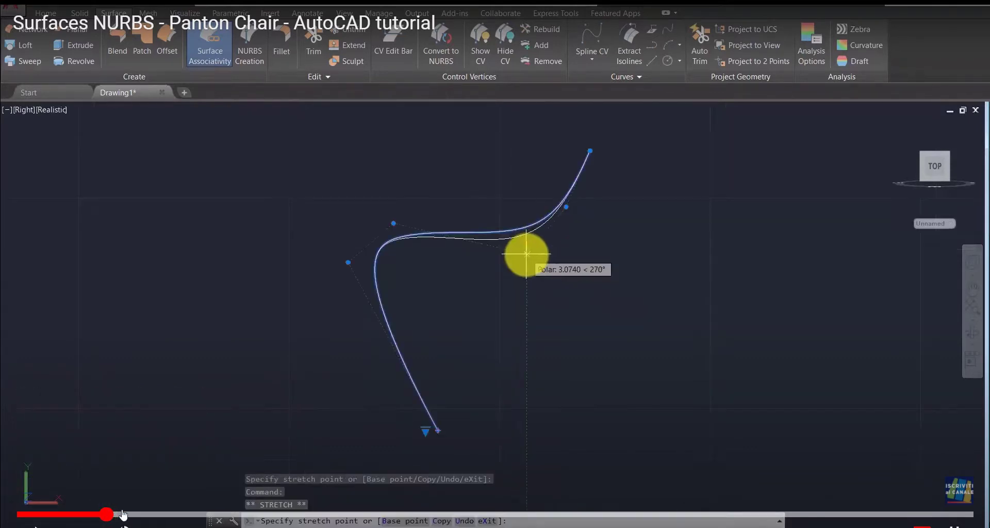
key(alt+Tab)
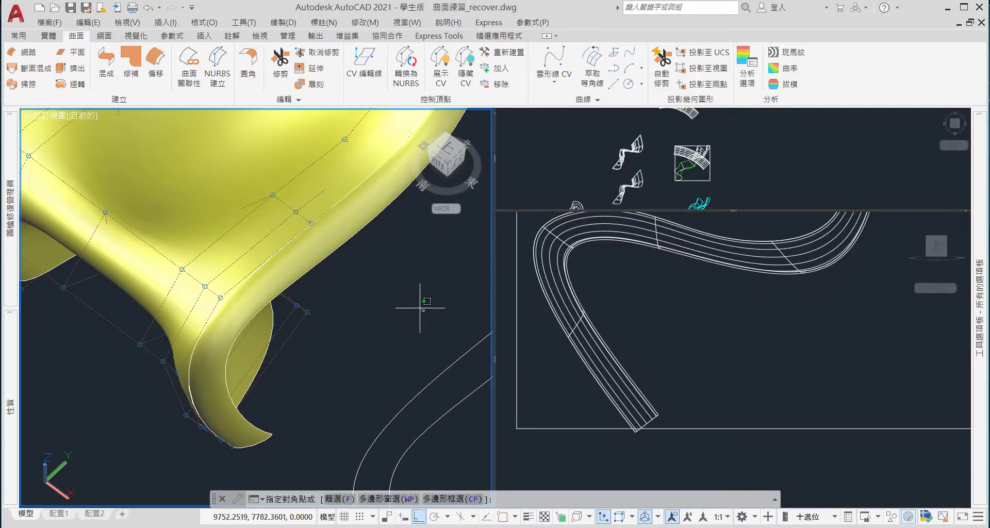
scroll(145, 345, down, 10)
key(Escape)
scroll(150, 289, up, 3)
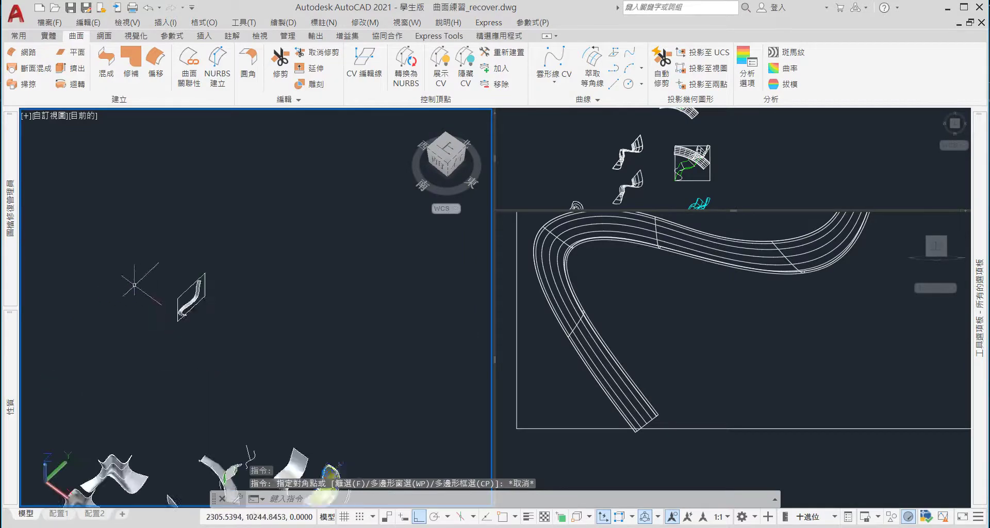
scroll(232, 299, up, 3)
scroll(262, 309, up, 3)
mouse_move(262, 310)
shift+middle_down()
mouse_move(258, 321)
mouse_move(297, 290)
mouse_move(324, 415)
mouse_move(231, 408)
shift+middle_up()
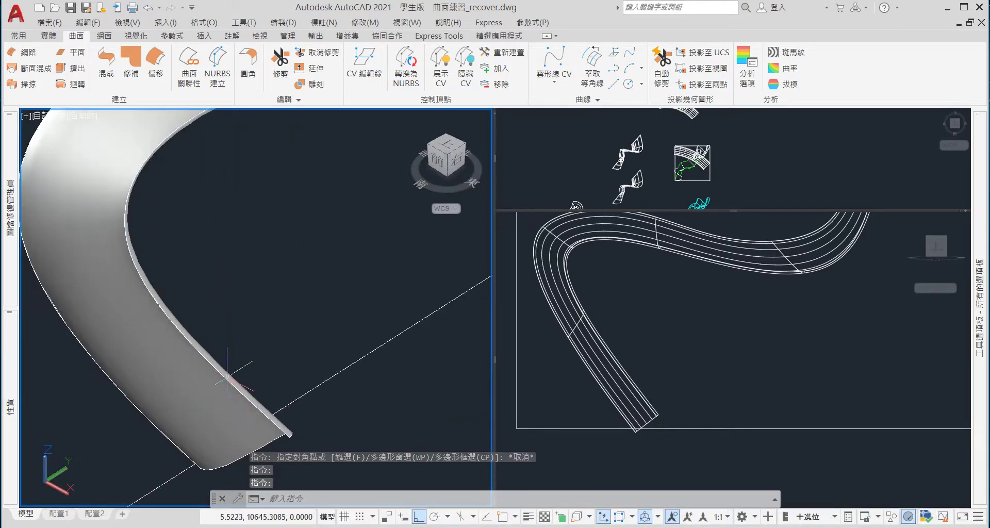
scroll(226, 373, up, 2)
scroll(229, 310, down, 4)
scroll(208, 338, down, 2)
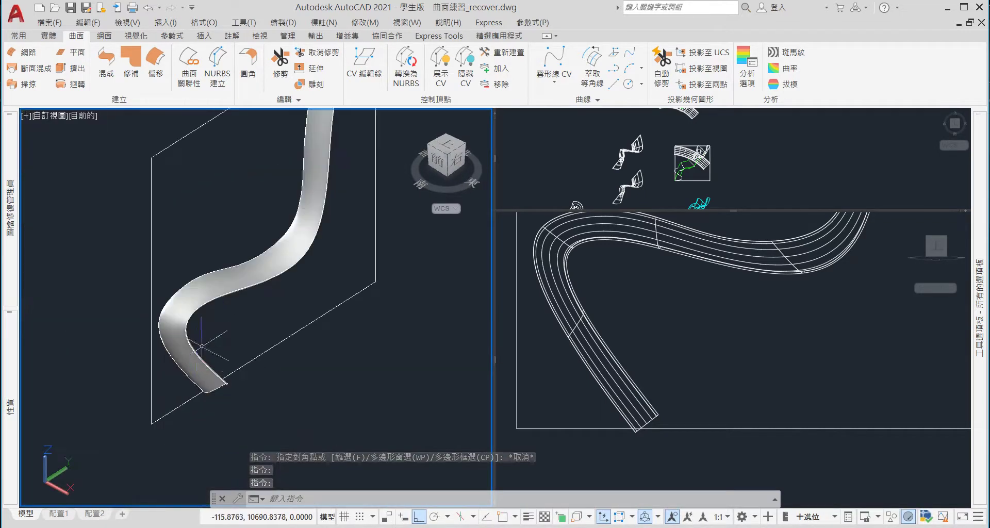
scroll(297, 224, up, 6)
scroll(297, 223, down, 5)
scroll(288, 206, up, 4)
scroll(288, 206, up, 2)
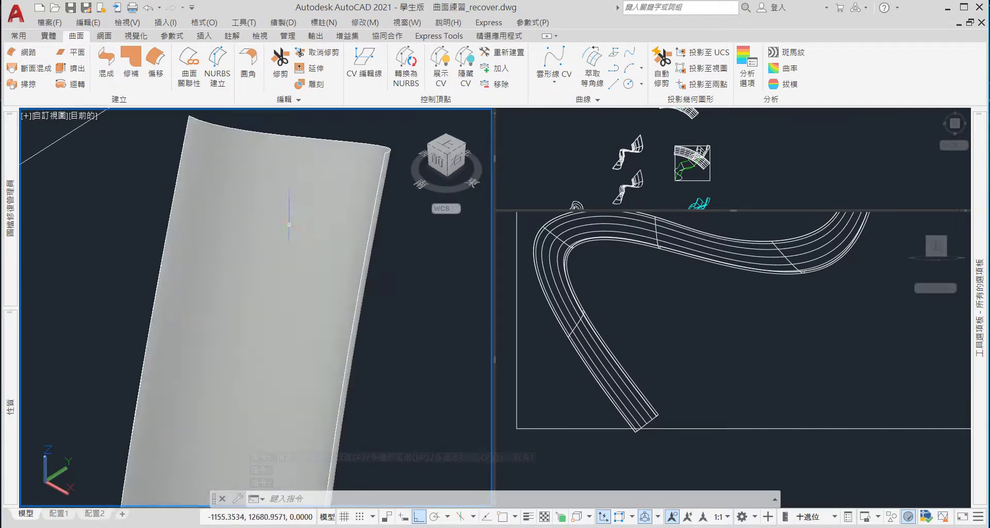
mouse_move(287, 242)
shift+middle_down()
mouse_move(301, 285)
mouse_move(345, 327)
mouse_move(316, 347)
mouse_move(224, 347)
mouse_move(252, 327)
shift+middle_up()
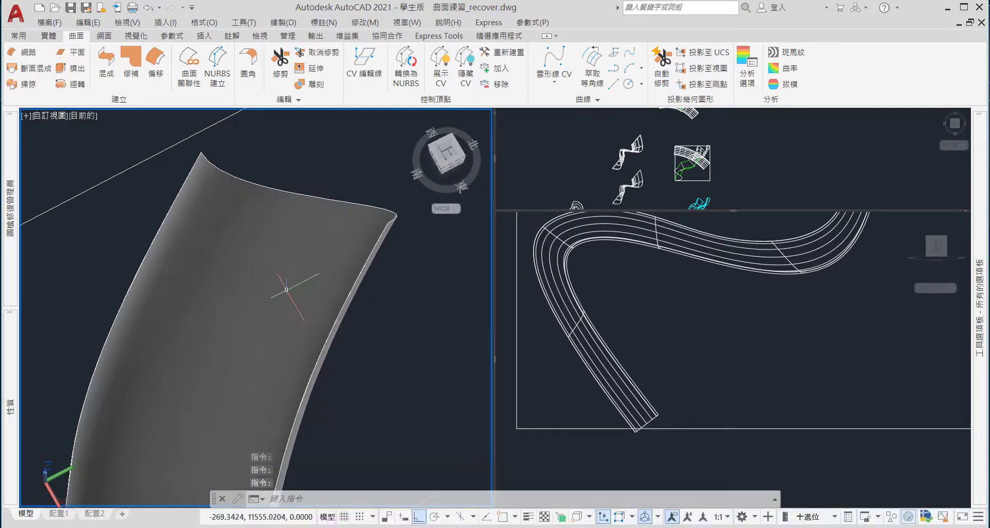
mouse_move(279, 288)
shift+middle_down()
mouse_move(385, 307)
mouse_move(331, 323)
mouse_move(303, 289)
mouse_move(329, 277)
mouse_move(326, 257)
shift+middle_up()
Erase the existing lofted surface
click(255, 288)
text(e)
key(Return)
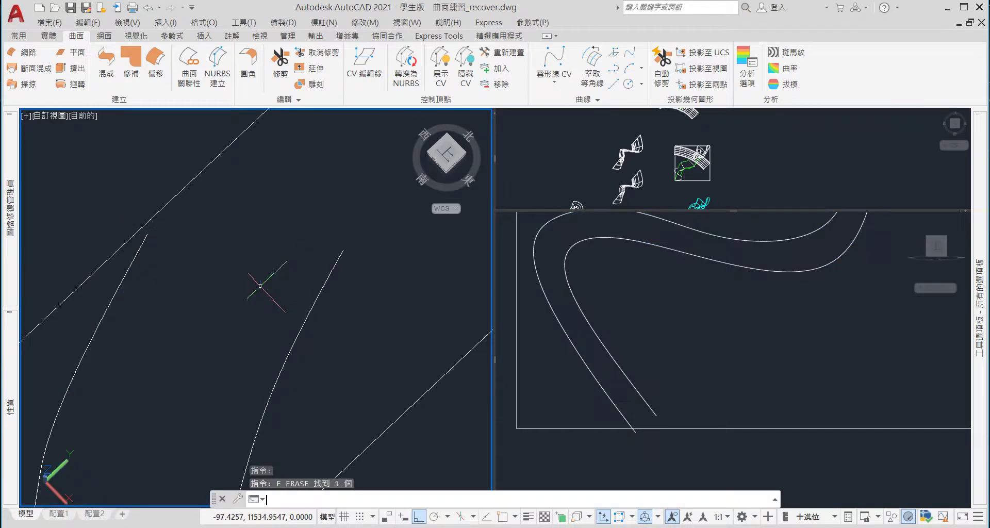
Move one S-curve 20 units in the top view, then restart LOFT
click(649, 304)
mouse_move(288, 314)
shift+middle_down()
mouse_move(263, 346)
mouse_move(263, 280)
mouse_move(276, 347)
mouse_move(295, 328)
mouse_move(287, 314)
mouse_move(263, 316)
mouse_move(263, 263)
shift+middle_up()
click(267, 259)
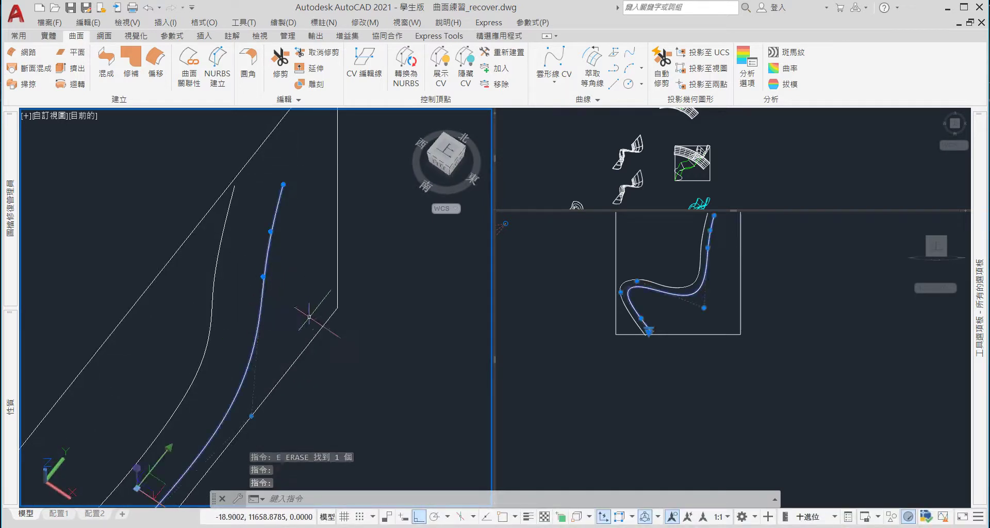
text(m)
key(Return)
click(346, 367)
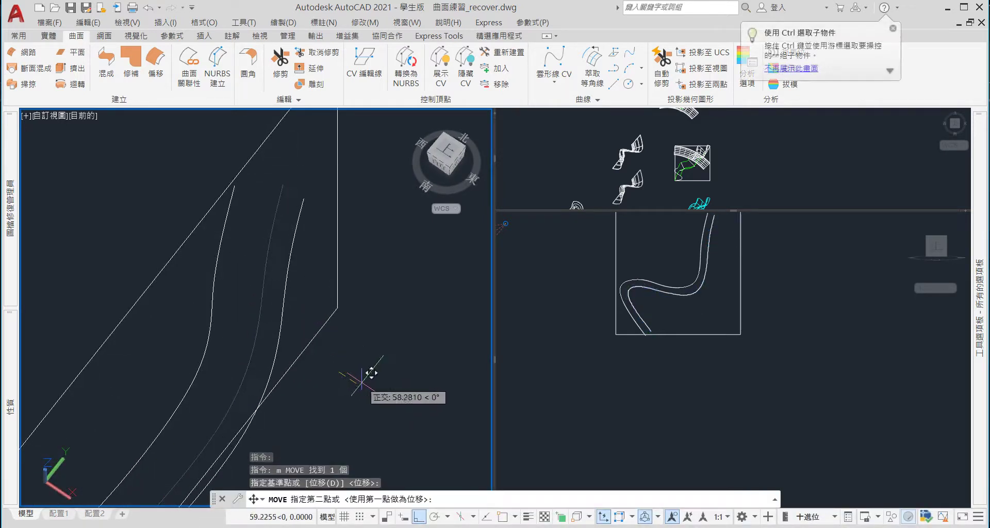
key(Return)
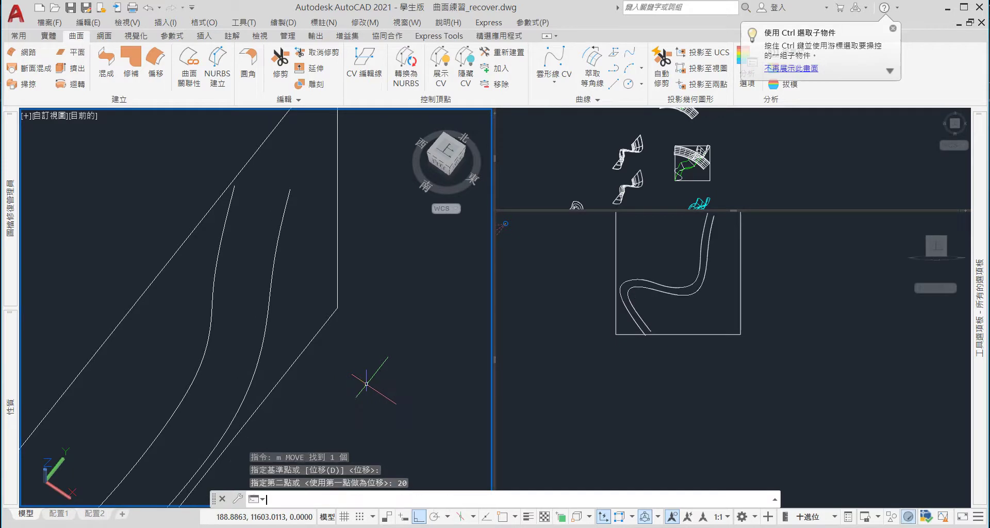
key(Escape)
key(Return)
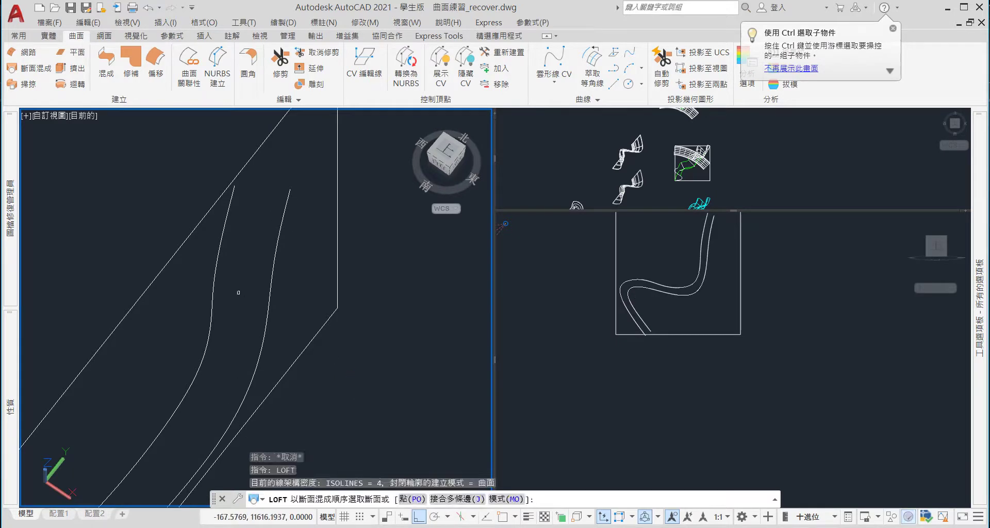
Loft between the two curves using Draft angles control, 90° at start and end
click(215, 274)
click(269, 294)
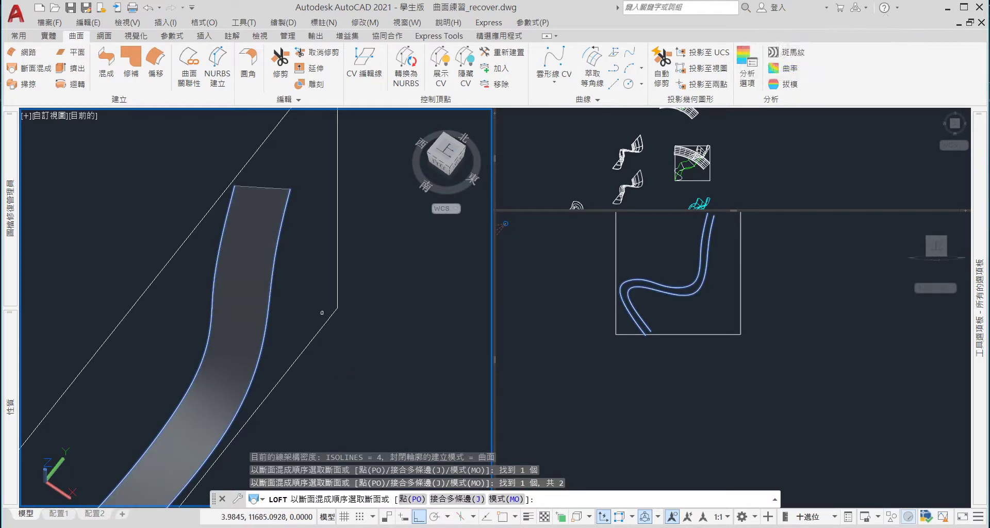
key(Return)
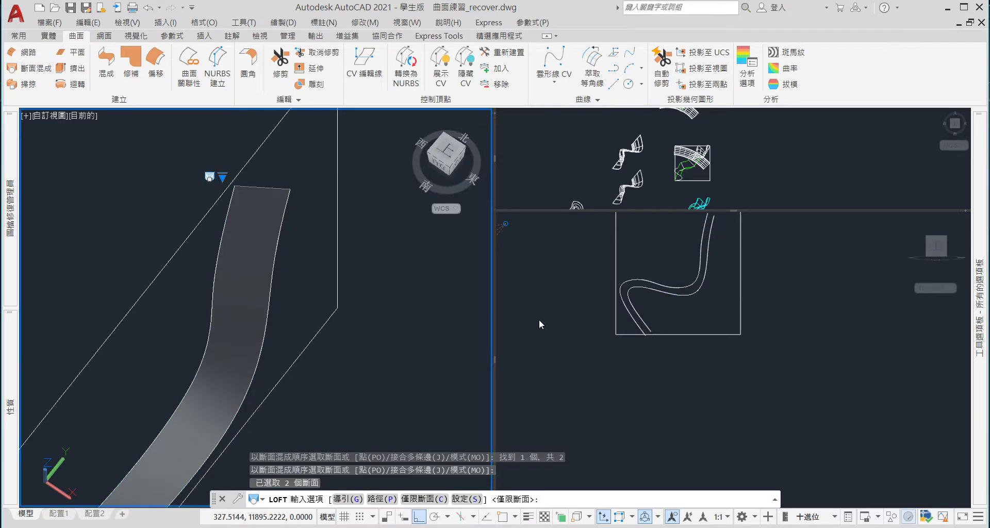
text(s)
key(Return)
click(637, 302)
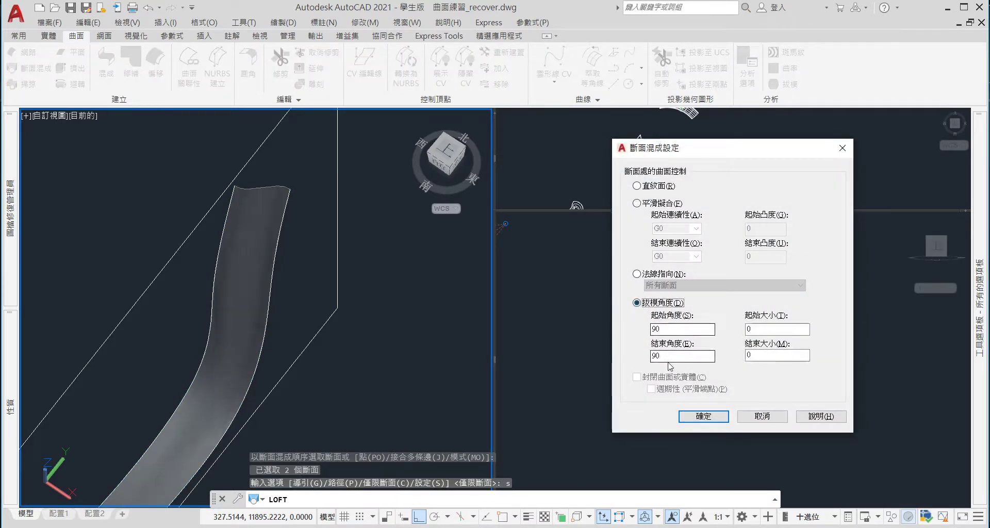
text(0)
click(703, 416)
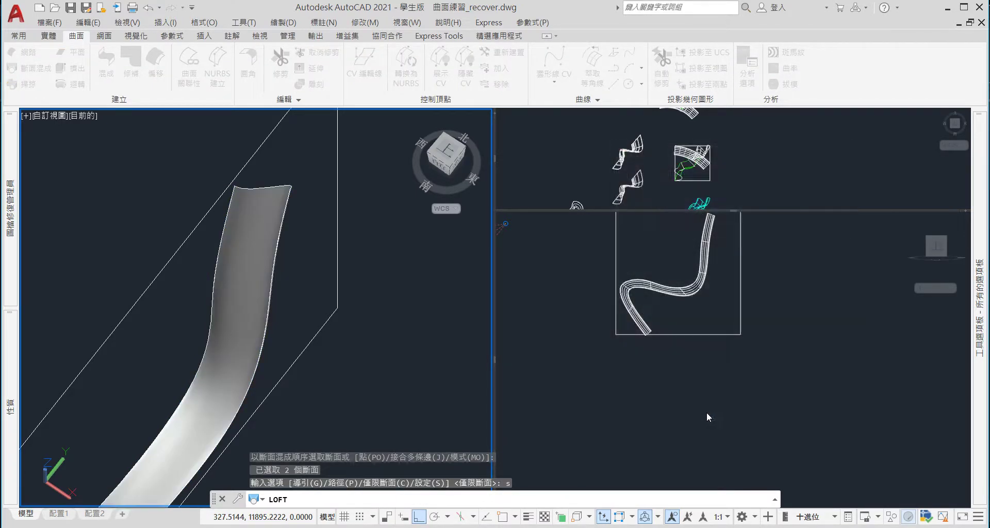
Orbit around the new S-shaped loft surface to inspect it and select it
scroll(343, 276, up, 3)
shift+middle_drag(330, 289, 350, 247)
scroll(356, 227, down, 5)
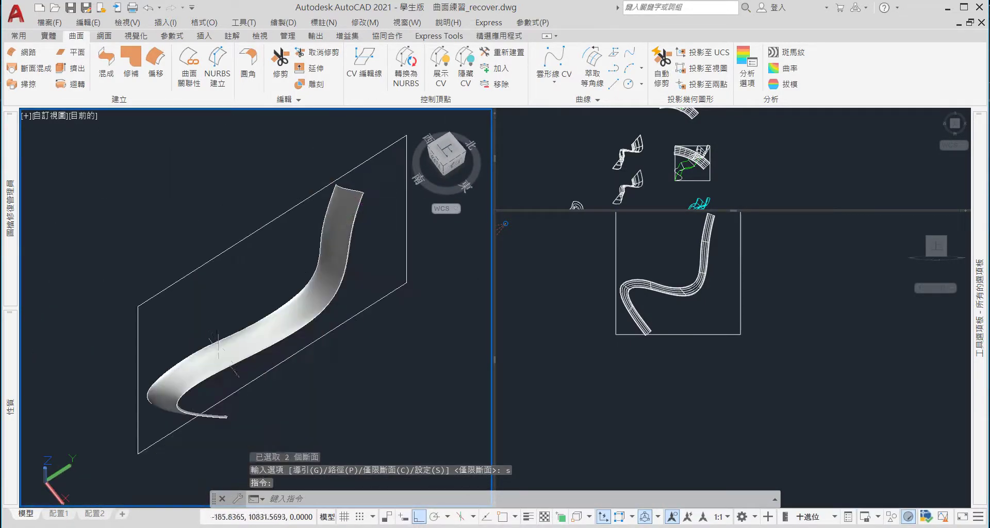
scroll(232, 392, up, 5)
mouse_move(232, 392)
shift+middle_down()
mouse_move(299, 361)
mouse_move(331, 289)
shift+middle_up()
scroll(267, 384, down, 5)
click(366, 272)
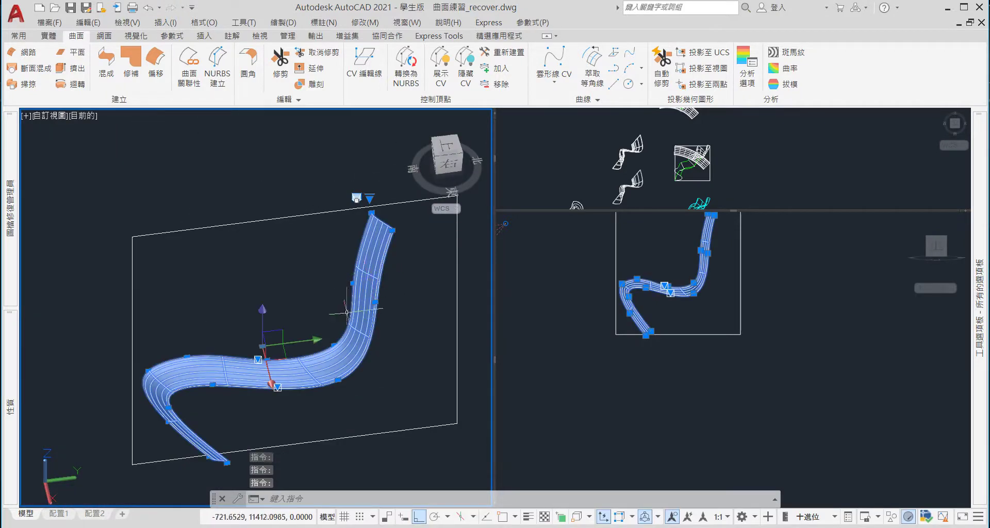
mouse_move(370, 198)
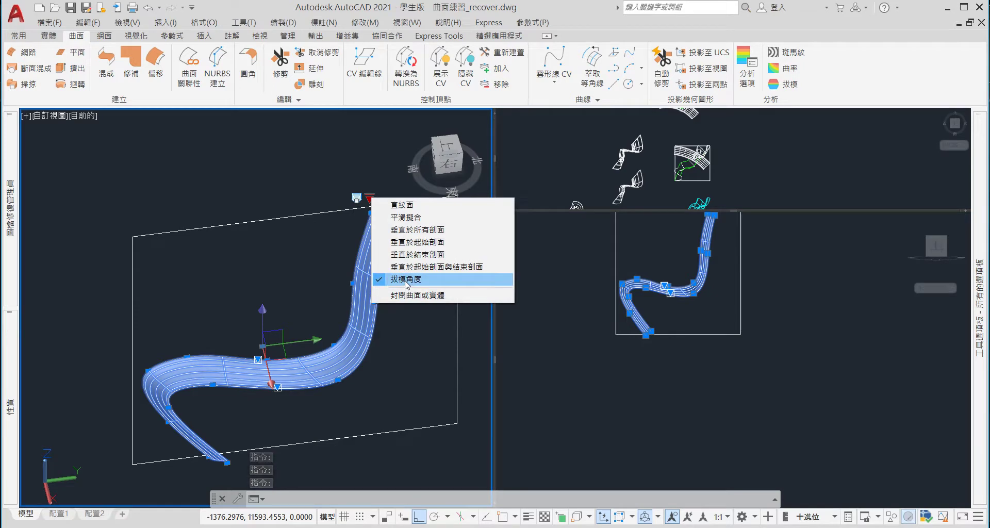
Try Normal to all sections and Smooth fit, settling on Normal to start and end sections
click(420, 229)
mouse_move(419, 229)
shift+middle_down()
mouse_move(407, 257)
mouse_move(429, 298)
mouse_move(432, 237)
shift+middle_up()
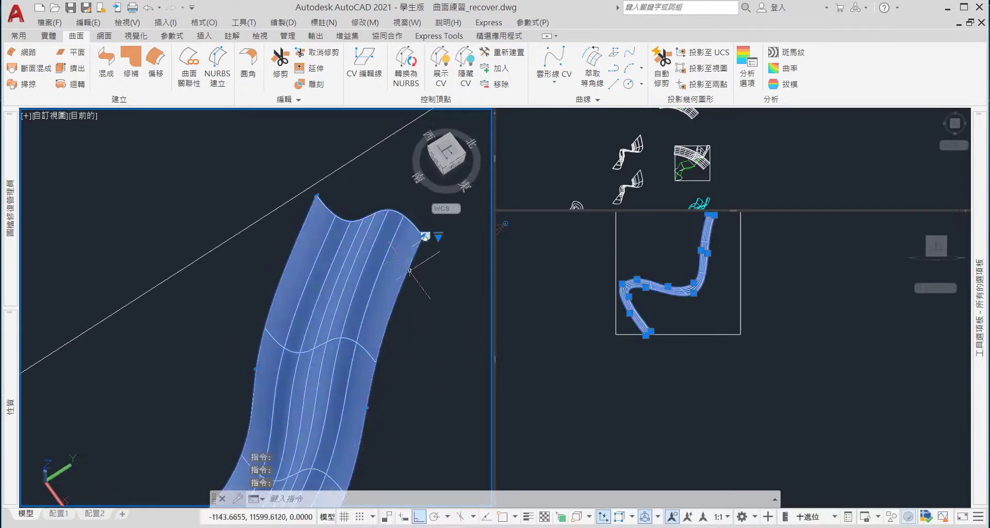
click(438, 236)
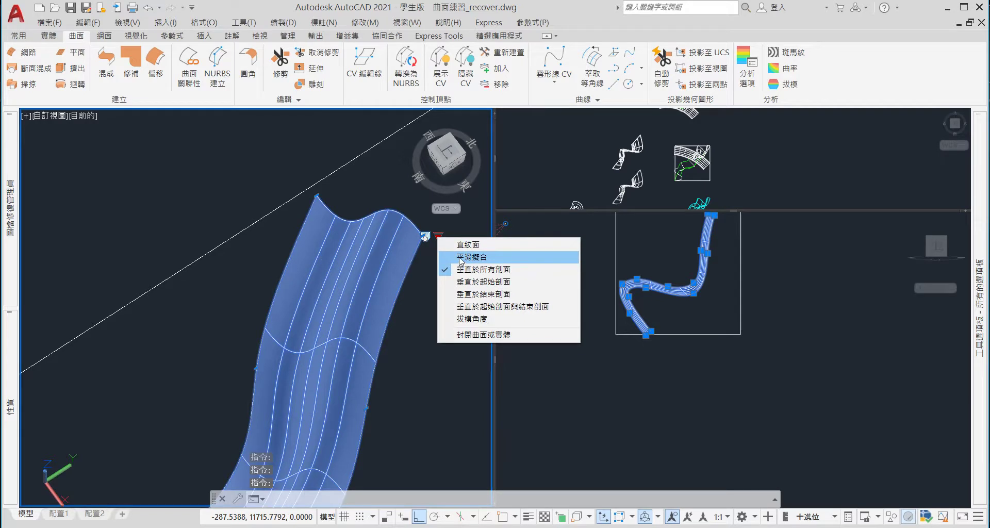
click(461, 257)
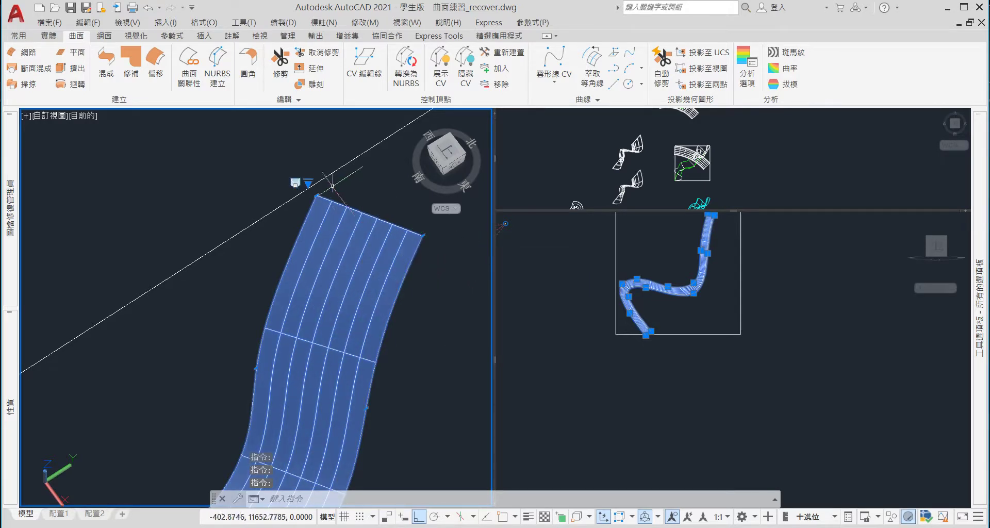
click(308, 183)
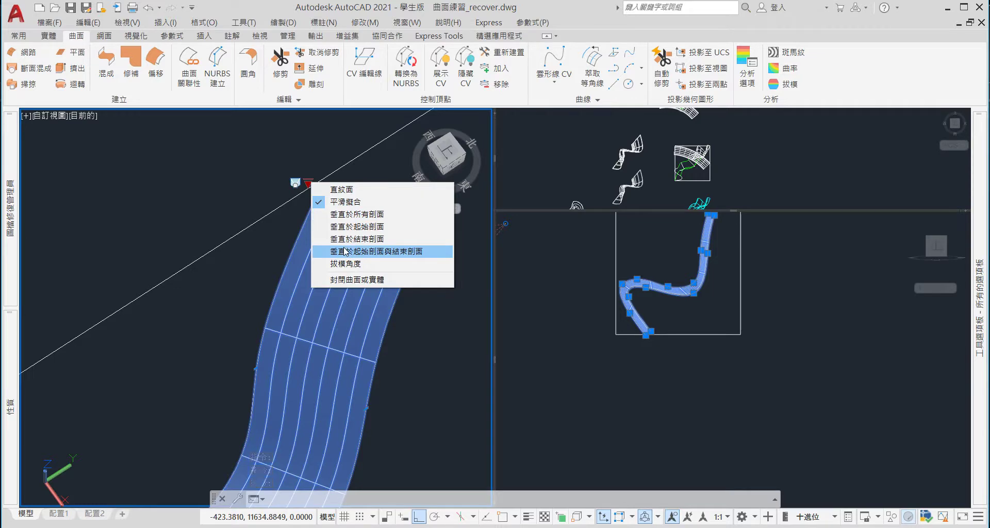
click(342, 266)
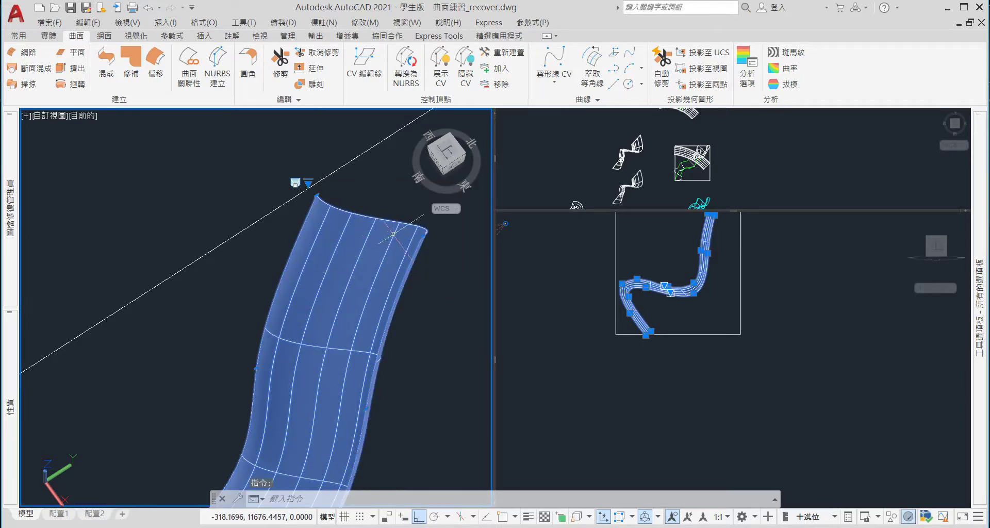
shift+middle_drag(393, 234, 414, 270)
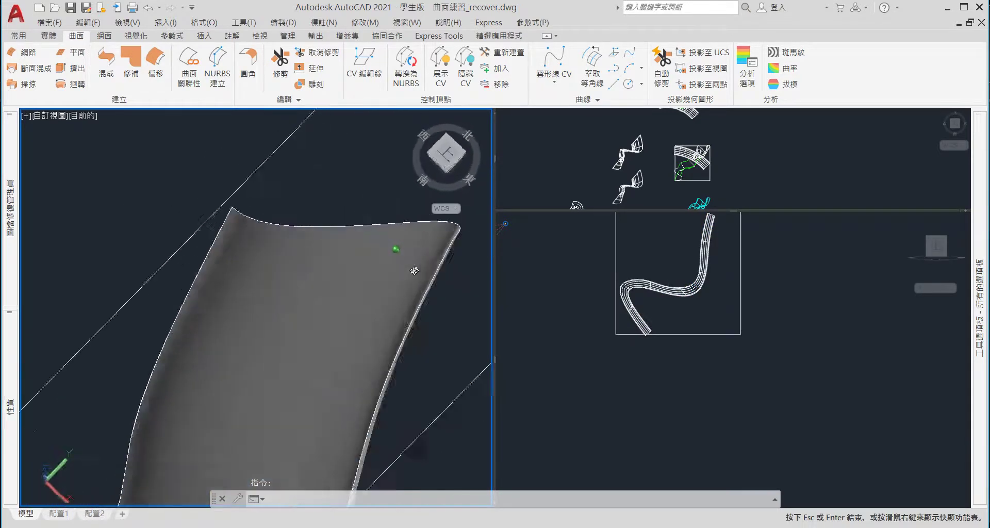
mouse_move(414, 270)
shift+middle_down()
mouse_move(390, 229)
mouse_move(250, 364)
mouse_move(388, 322)
shift+middle_up()
mouse_move(181, 365)
shift+middle_down()
mouse_move(369, 318)
mouse_move(330, 288)
shift+middle_up()
key(Escape)
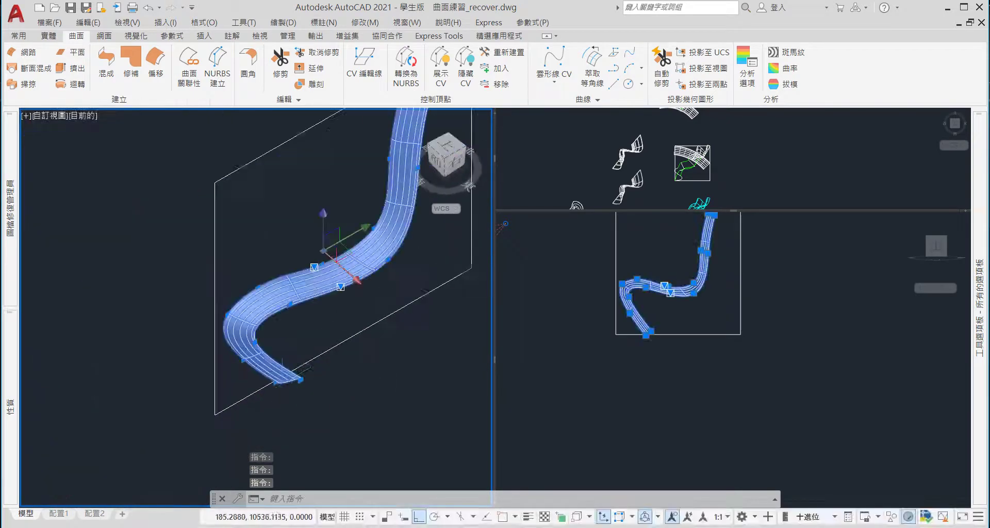
shift+middle_drag(289, 379, 492, 334)
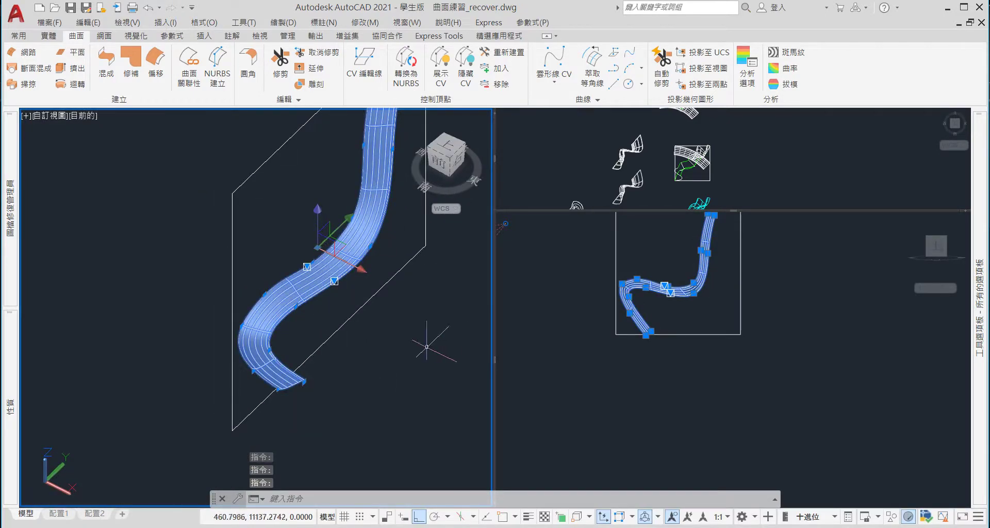
key(Escape)
shift+middle_drag(427, 346, 291, 365)
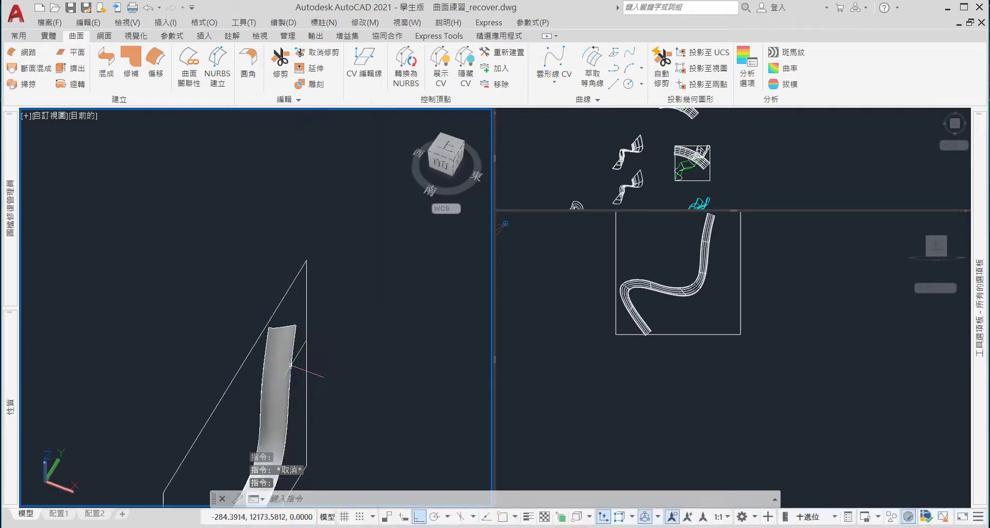
scroll(291, 365, up, 5)
mouse_move(291, 365)
shift+middle_down()
mouse_move(321, 358)
mouse_move(308, 308)
shift+middle_up()
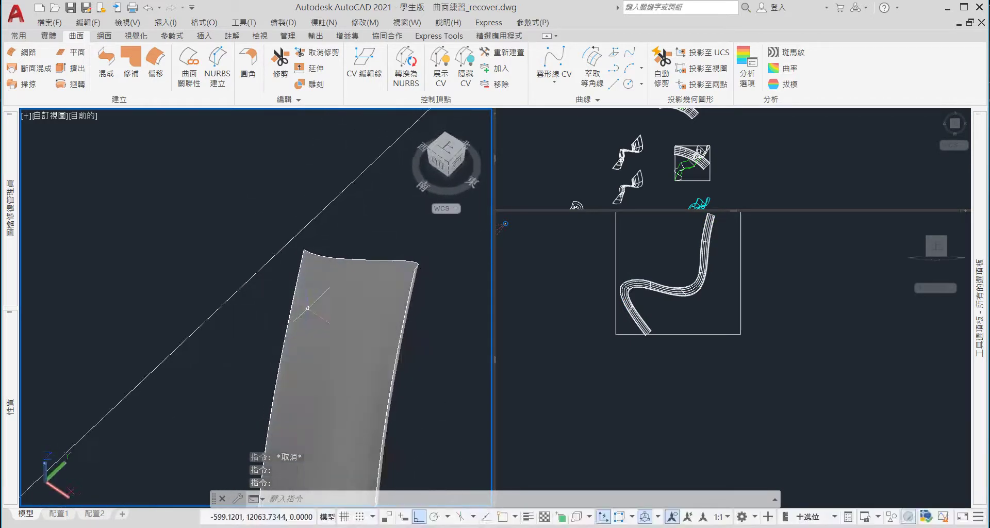
scroll(307, 308, down, 2)
scroll(324, 323, down, 5)
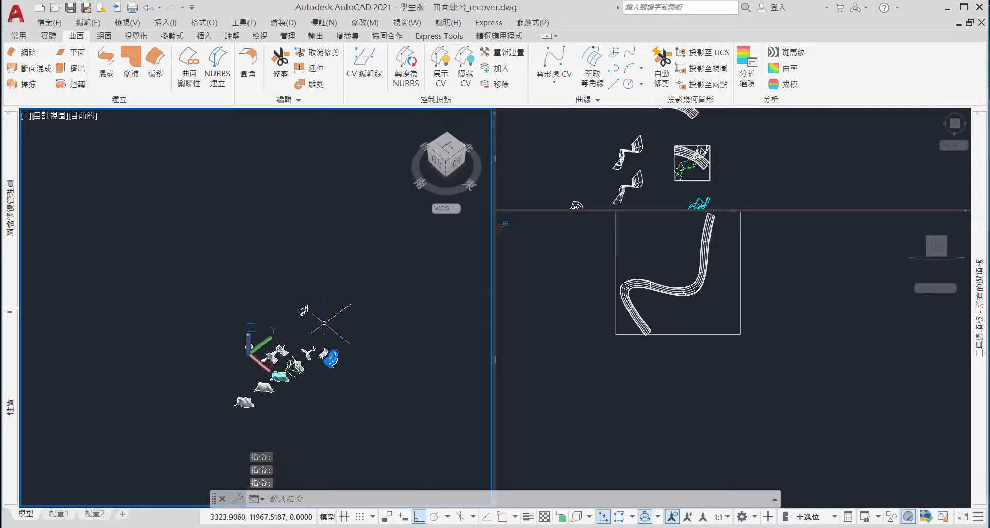
scroll(274, 371, up, 3)
scroll(274, 371, up, 3)
mouse_move(418, 368)
middle_down()
mouse_move(212, 368)
mouse_move(288, 325)
middle_up()
scroll(211, 368, up, 3)
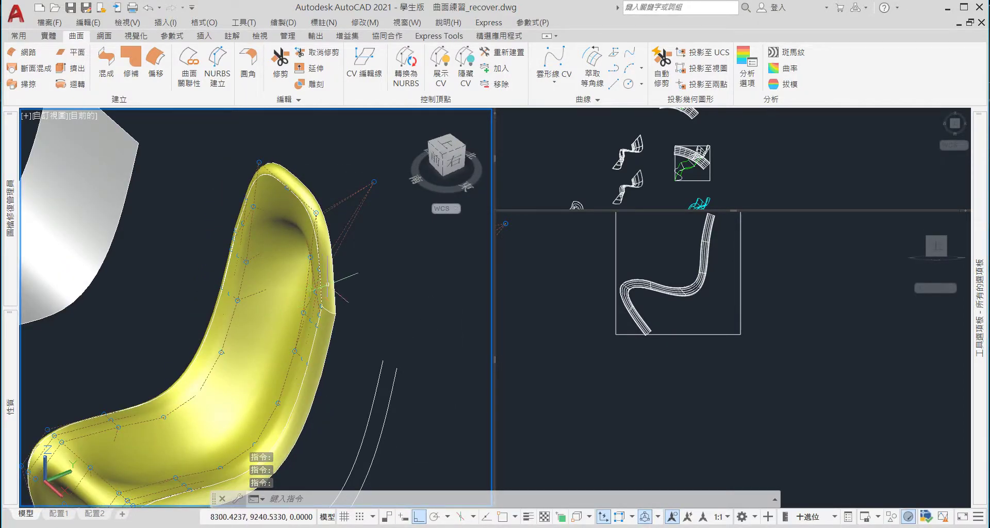
scroll(327, 282, down, 5)
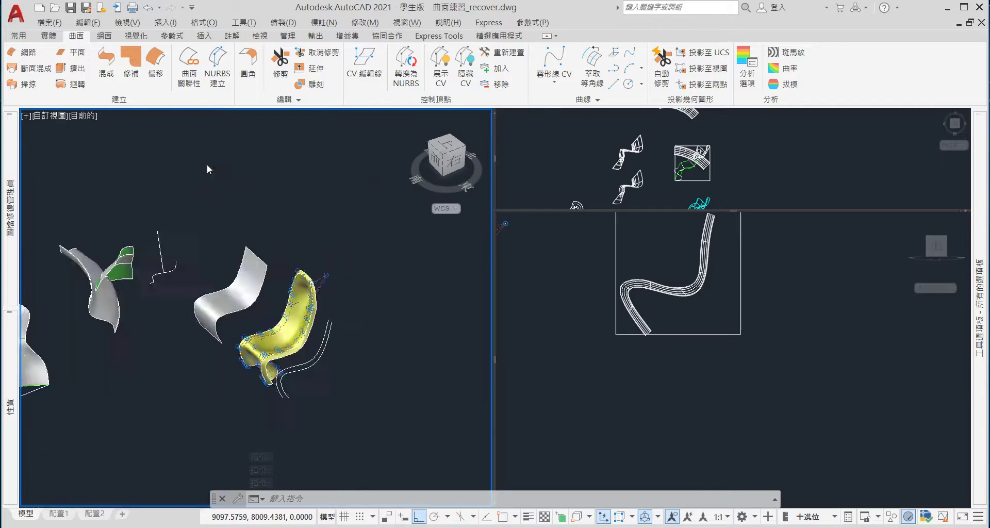
scroll(250, 288, up, 2)
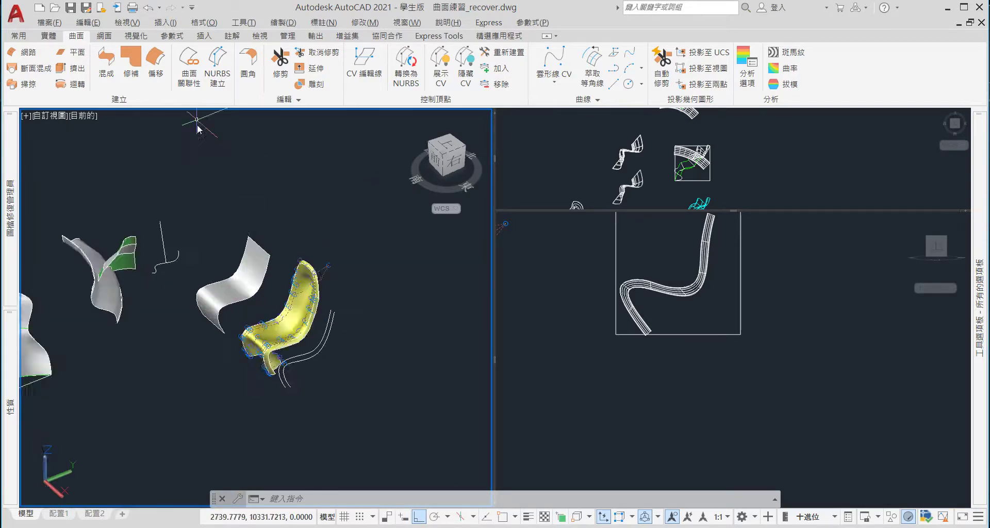
scroll(214, 188, up, 2)
scroll(215, 191, down, 4)
scroll(215, 192, up, 2)
scroll(214, 192, down, 2)
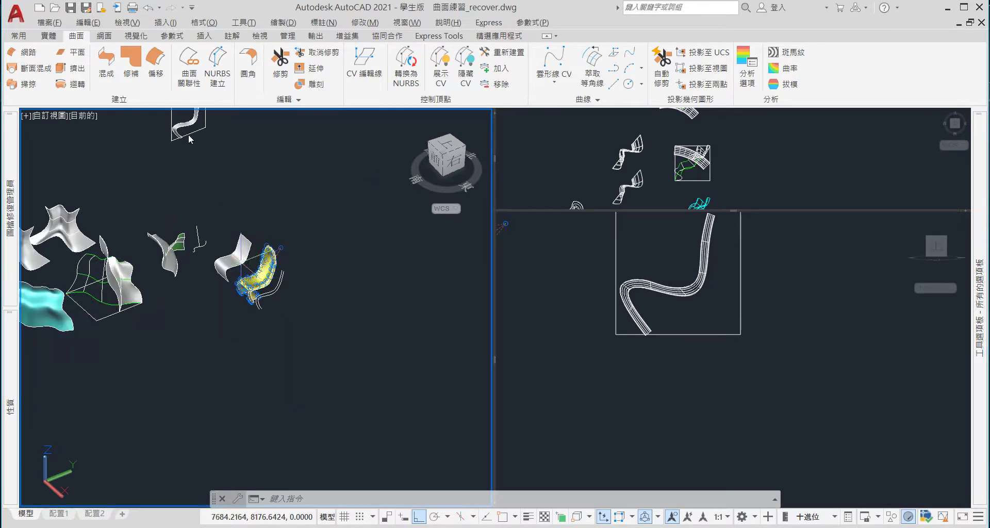
middle_drag(222, 119, 263, 203)
scroll(263, 204, up, 3)
scroll(263, 203, up, 4)
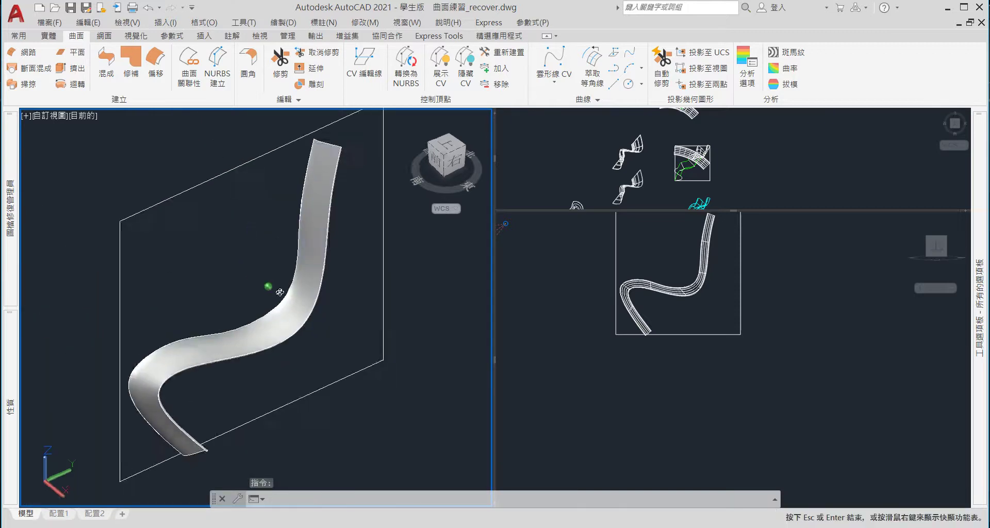
scroll(220, 330, up, 3)
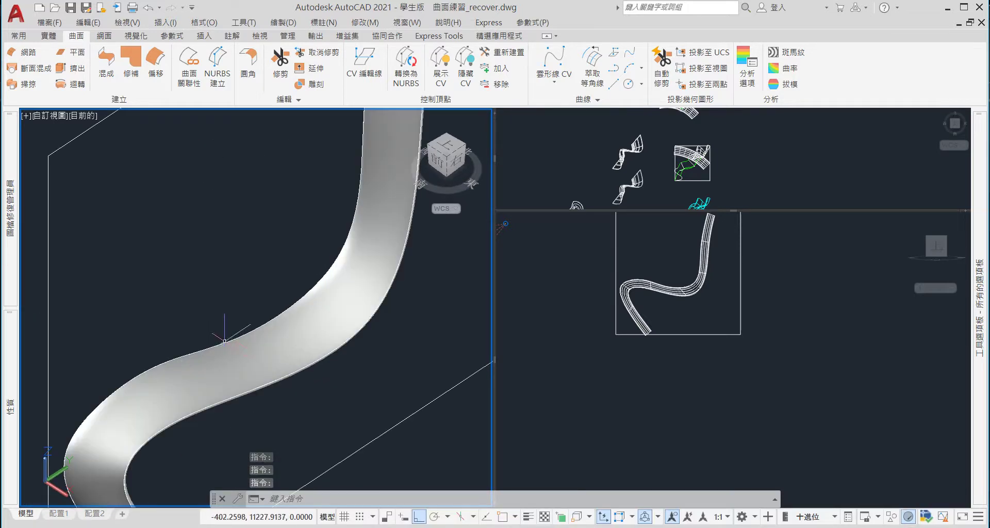
scroll(225, 341, down, 3)
scroll(224, 341, down, 2)
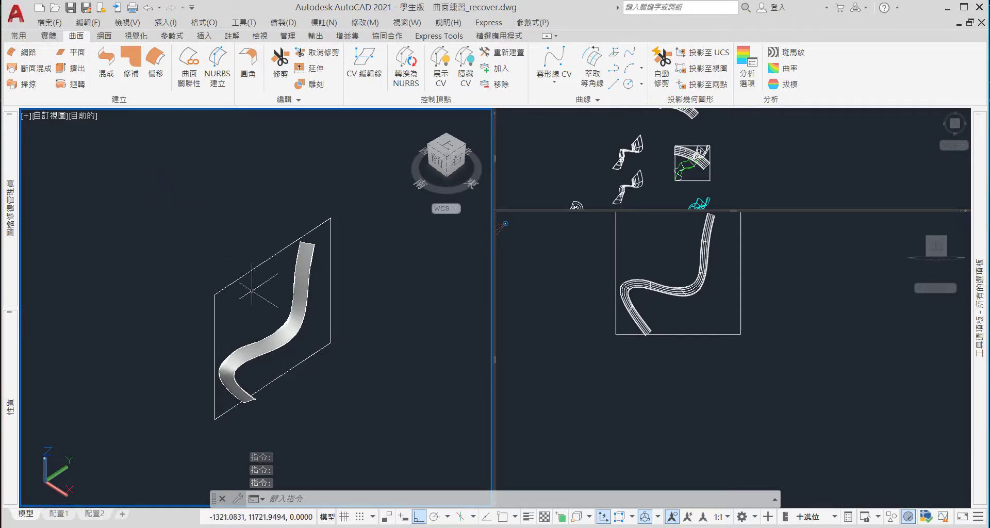
scroll(237, 272, up, 3)
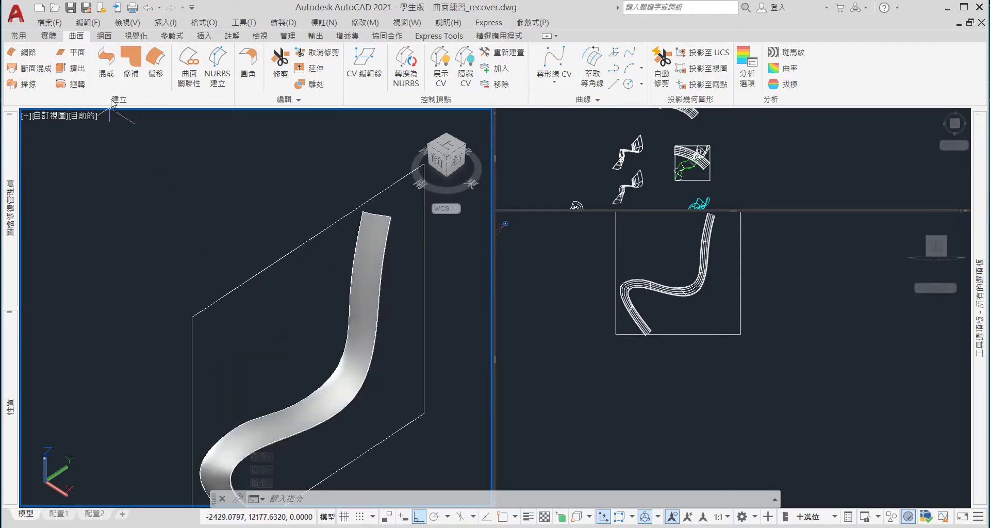
Extrude the S-shaped loft strip by a height of -800
click(77, 68)
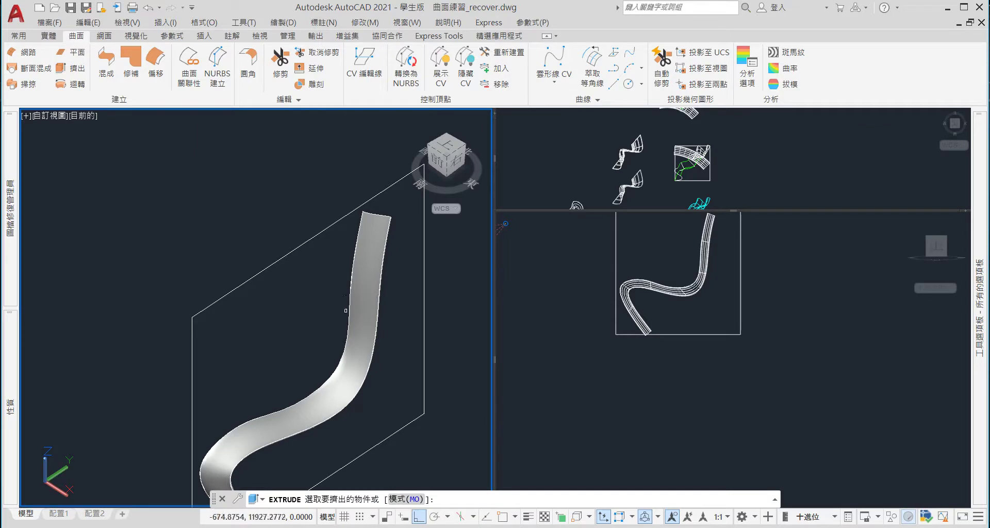
scroll(348, 313, up, 3)
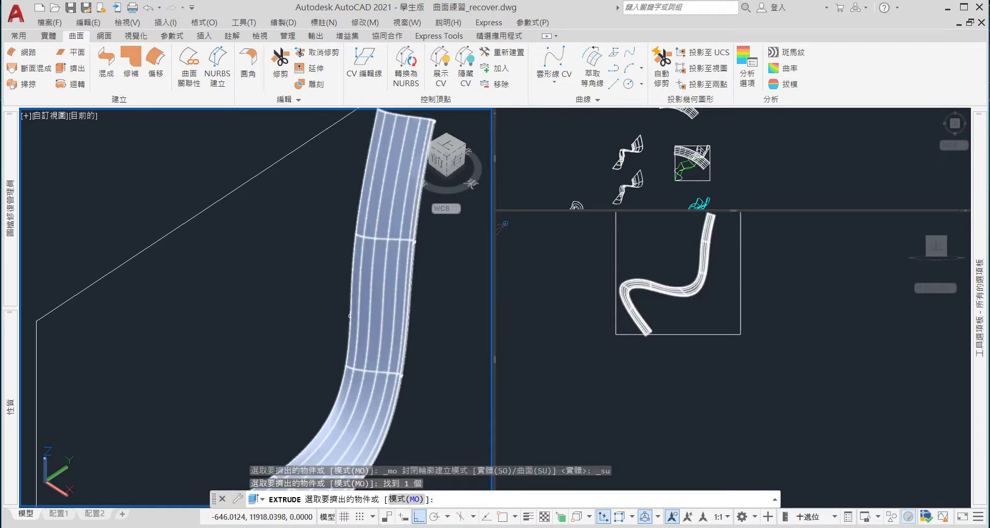
click(350, 316)
scroll(348, 309, down, 3)
scroll(345, 292, down, 2)
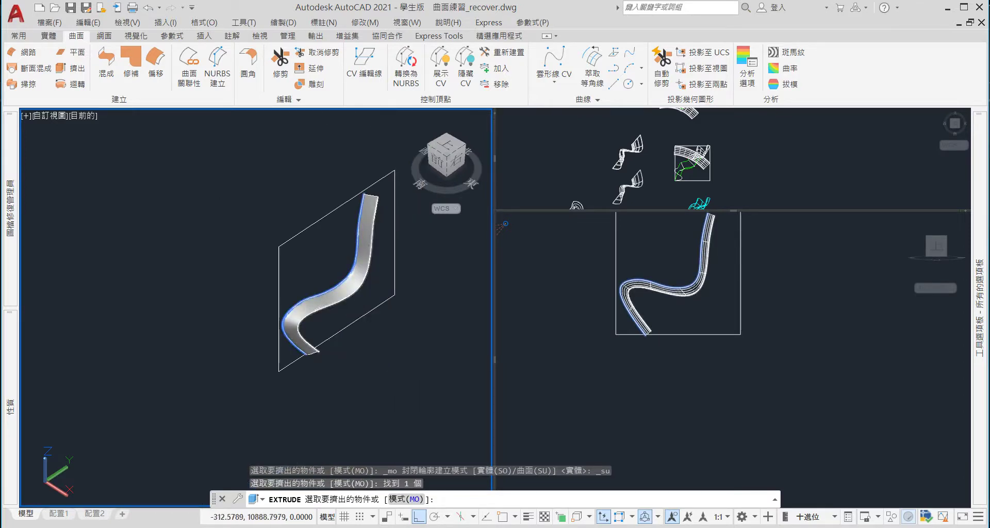
shift+middle_drag(346, 293, 280, 309)
scroll(280, 310, up, 5)
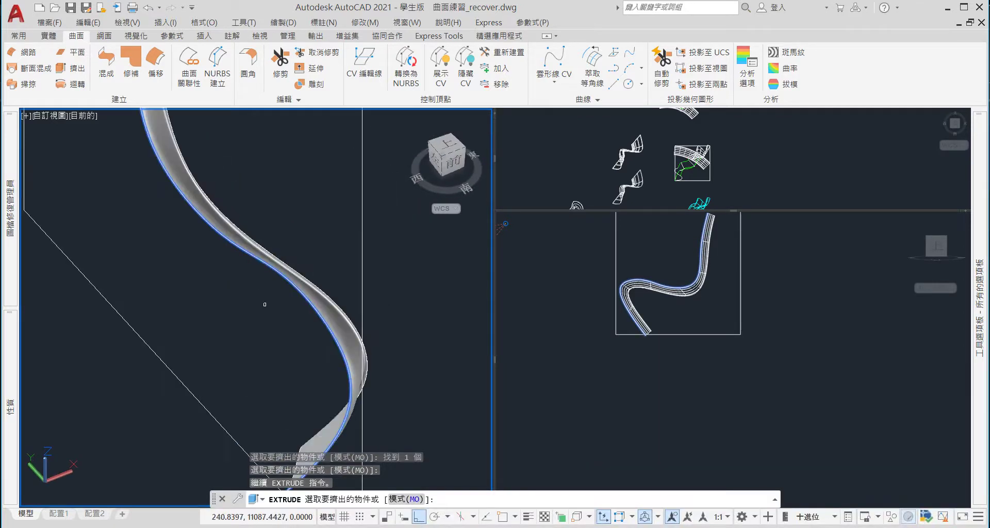
shift+middle_drag(331, 314, 170, 367)
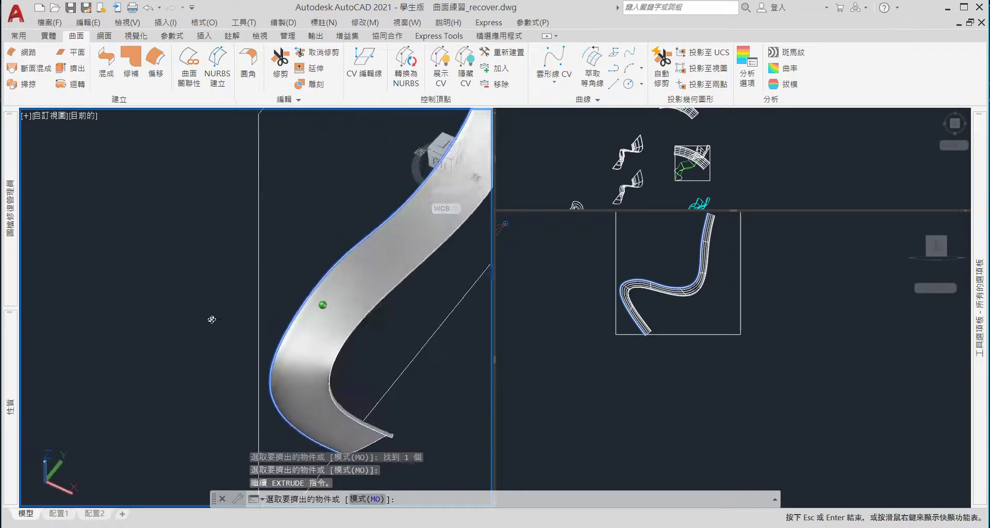
scroll(216, 361, down, 3)
scroll(216, 361, down, 2)
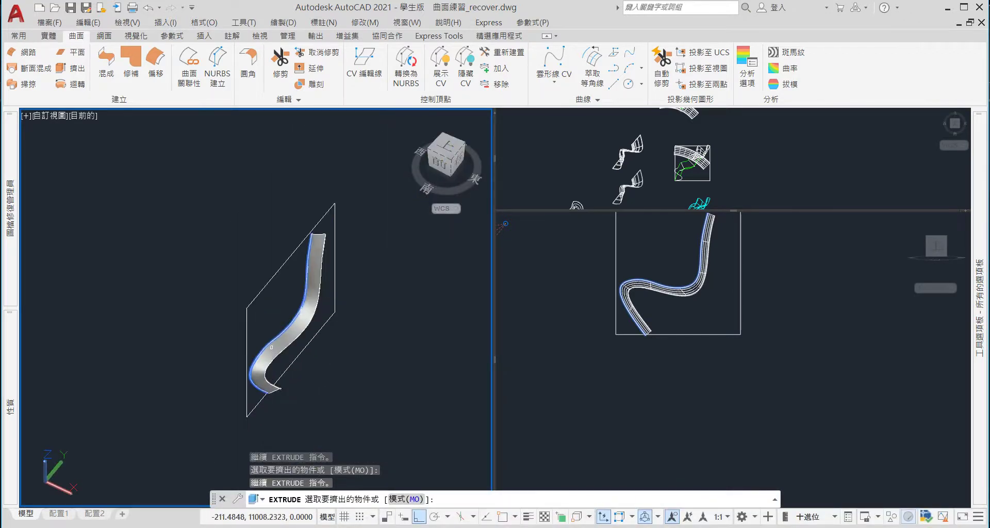
key(Return)
text(-800)
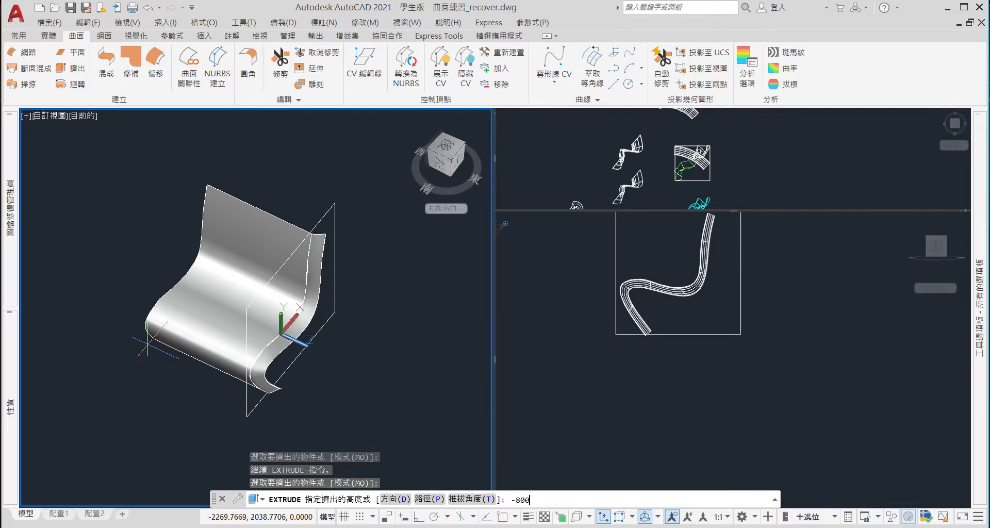
key(Return)
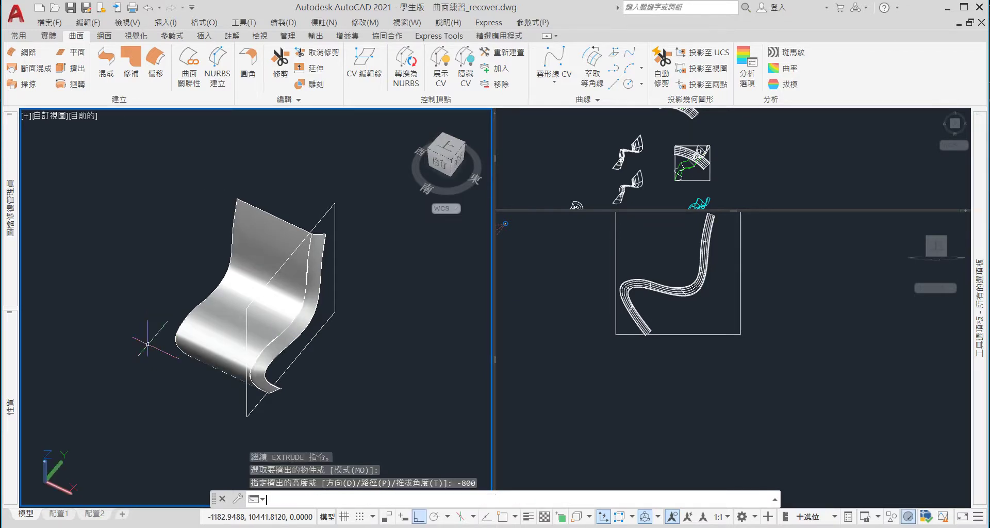
scroll(253, 309, up, 3)
scroll(254, 309, down, 3)
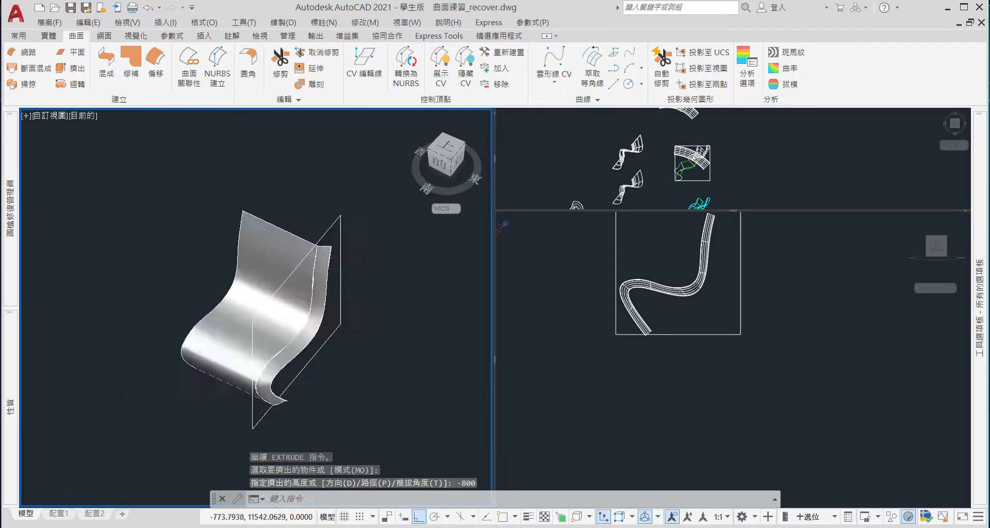
mouse_move(254, 309)
shift+middle_down()
mouse_move(363, 314)
mouse_move(392, 235)
mouse_move(428, 256)
mouse_move(199, 215)
mouse_move(290, 227)
shift+middle_up()
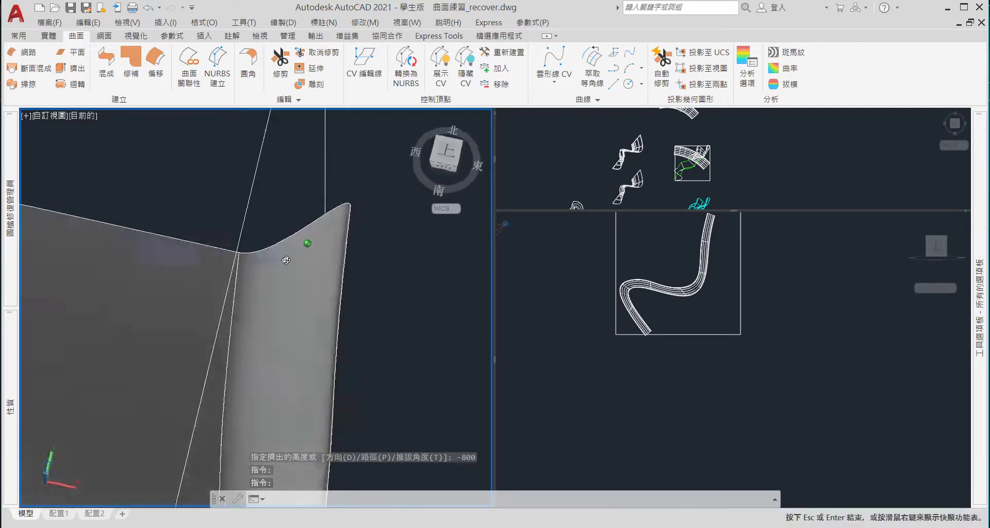
scroll(289, 227, down, 2)
scroll(330, 268, down, 3)
scroll(361, 299, down, 2)
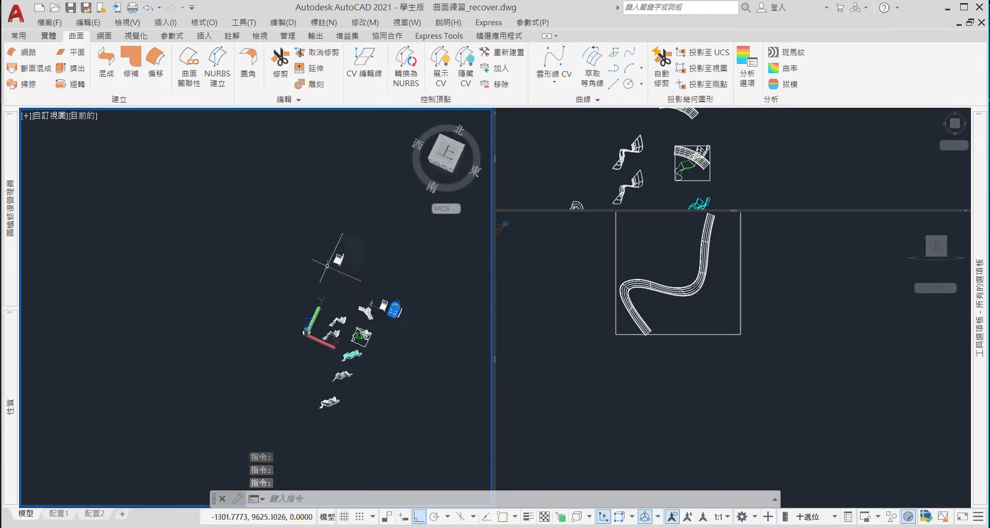
scroll(372, 314, up, 1)
scroll(361, 289, up, 5)
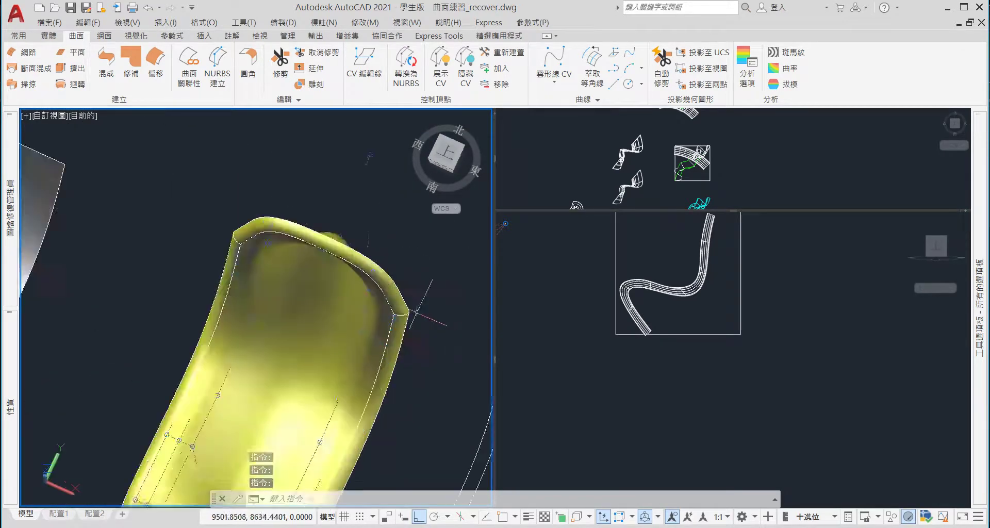
mouse_move(361, 289)
shift+middle_down()
mouse_move(288, 233)
mouse_move(206, 222)
shift+middle_up()
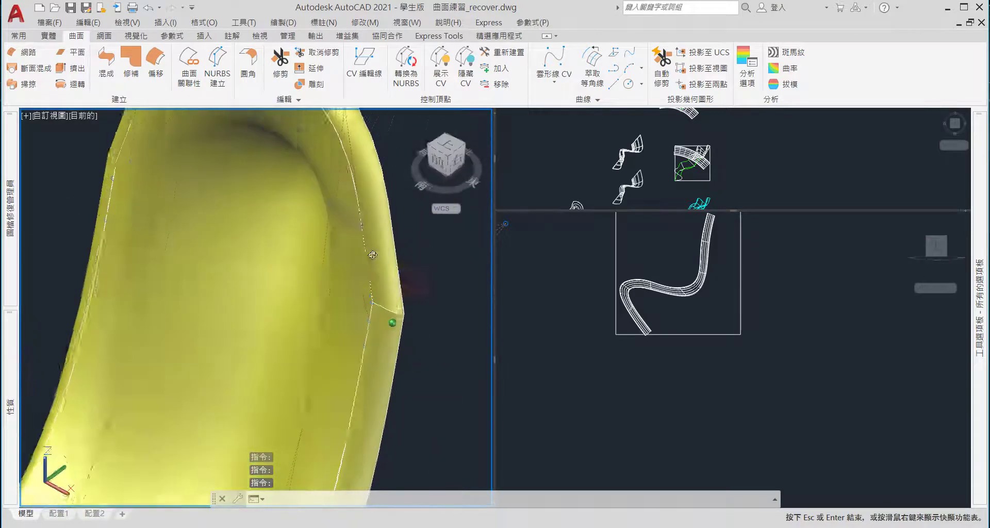
scroll(152, 215, down, 5)
scroll(288, 289, up, 3)
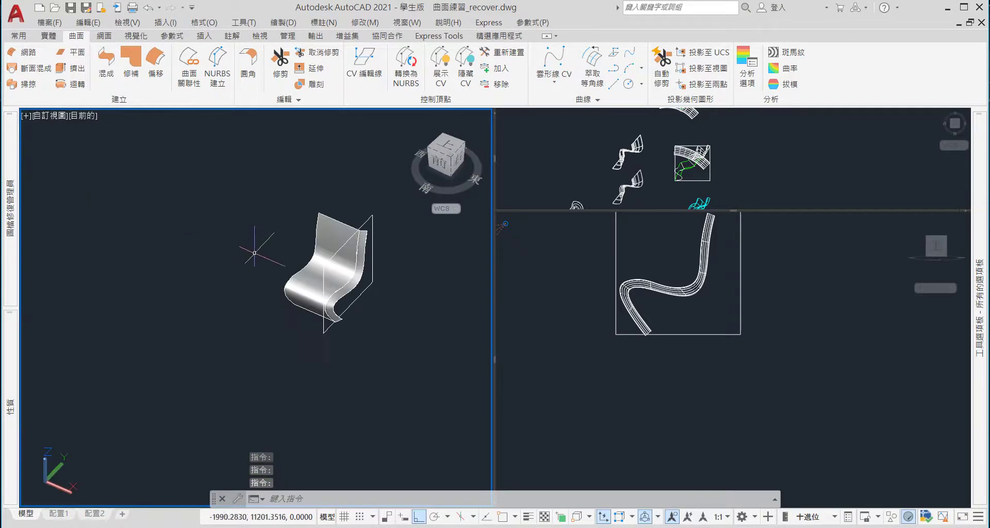
scroll(289, 289, up, 2)
scroll(330, 291, up, 4)
shift+middle_drag(341, 292, 345, 294)
scroll(335, 292, down, 5)
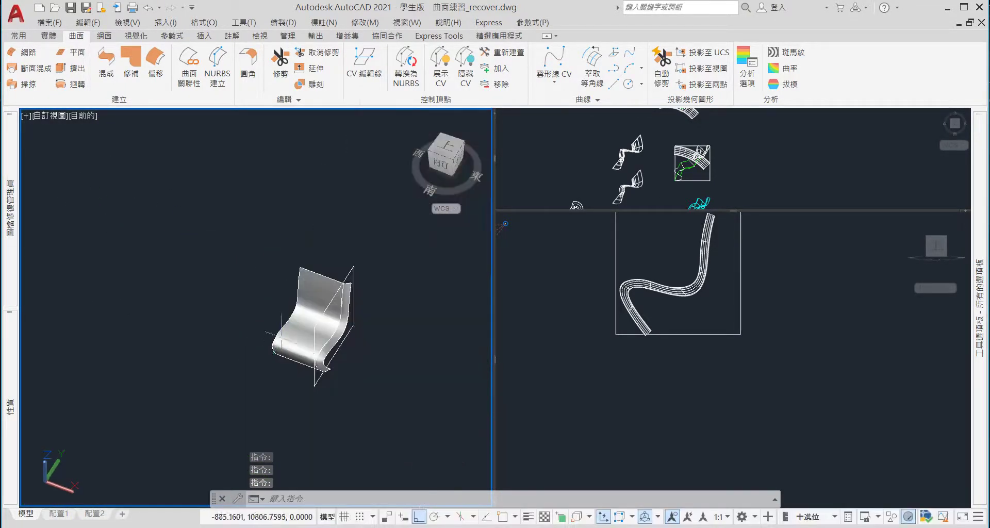
scroll(333, 292, up, 2)
shift+middle_drag(289, 304, 309, 294)
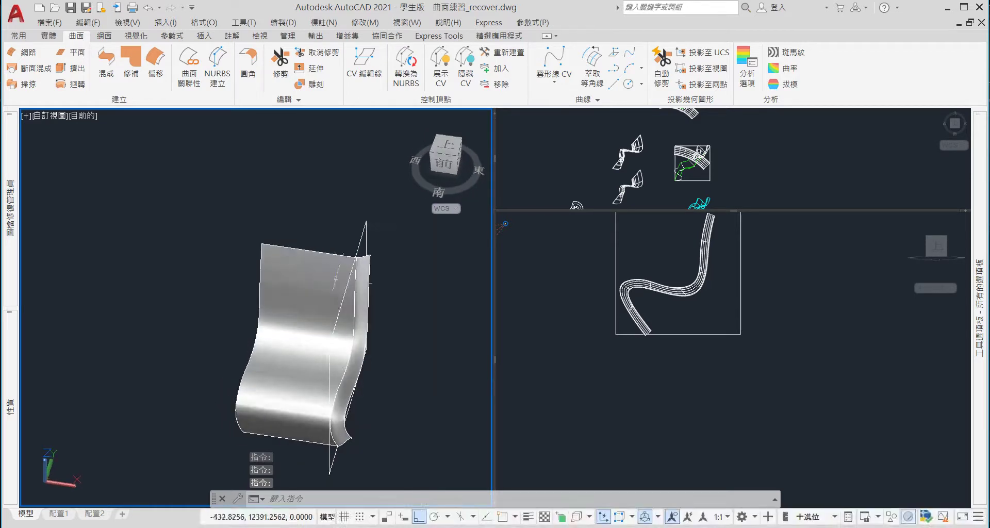
scroll(361, 274, up, 3)
click(376, 267)
key(Escape)
key(Escape)
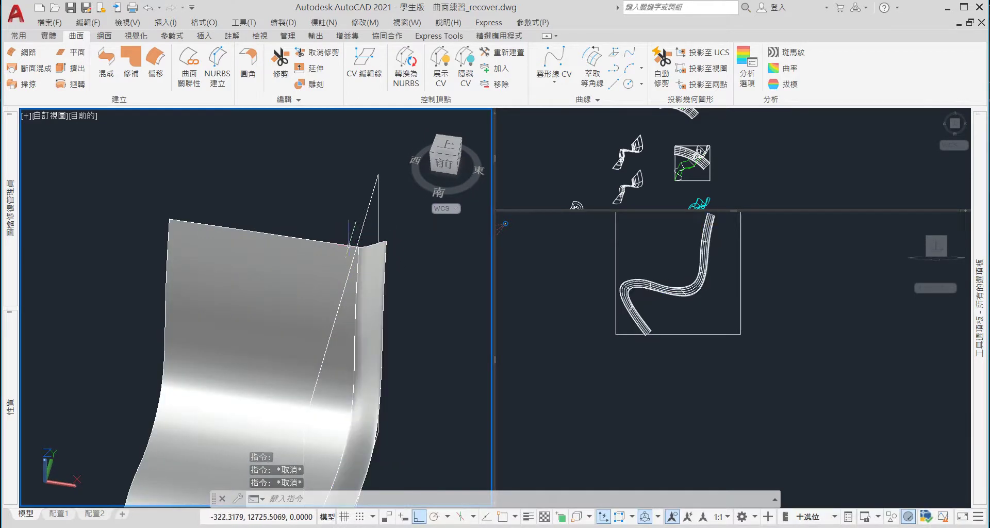
click(318, 286)
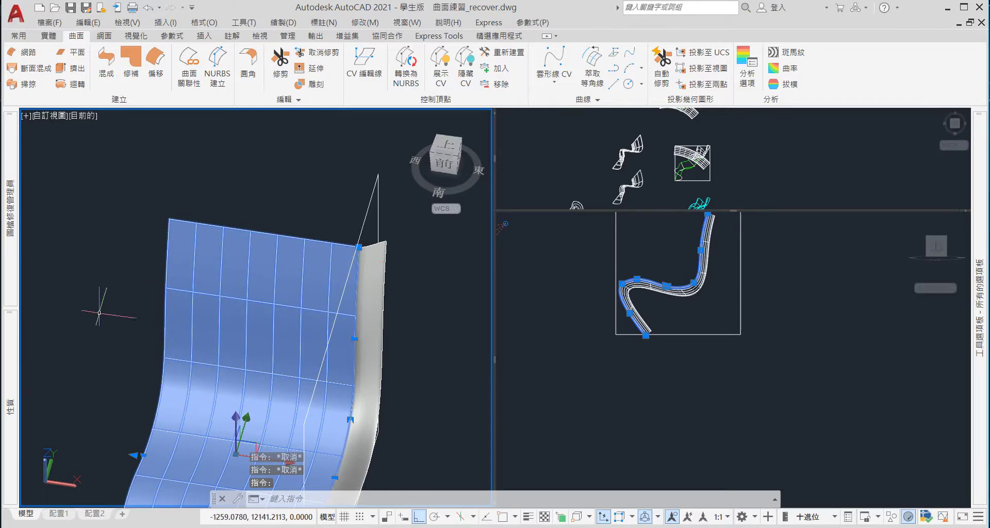
key(Escape)
mouse_move(11, 409)
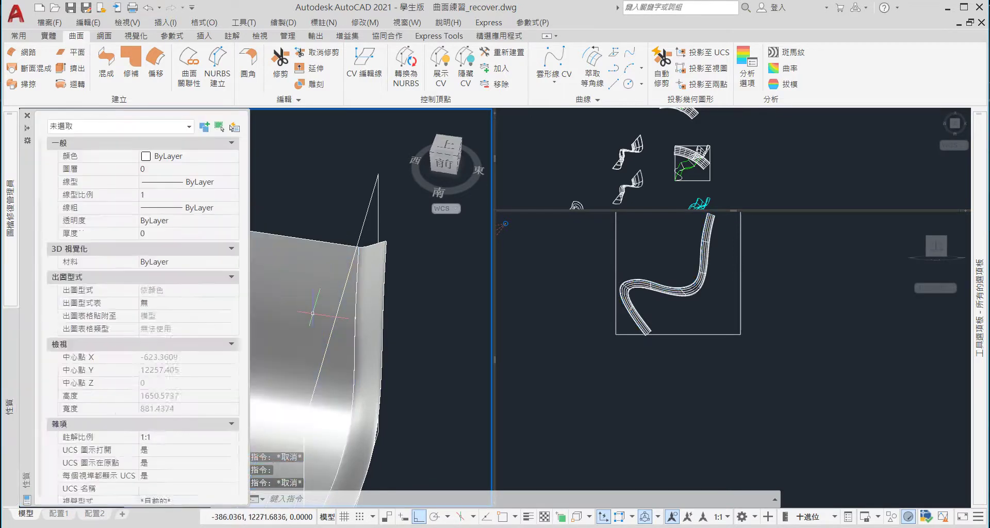
click(382, 291)
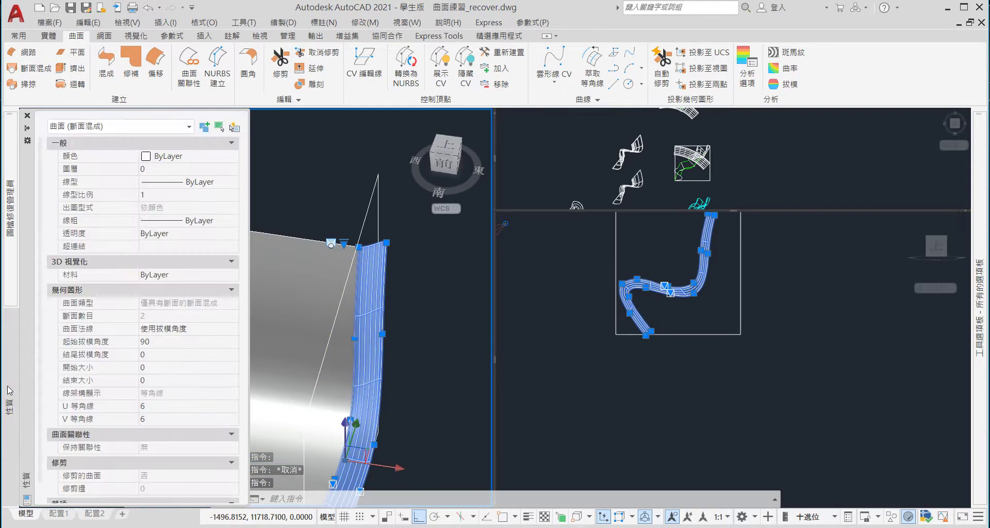
key(Escape)
click(303, 270)
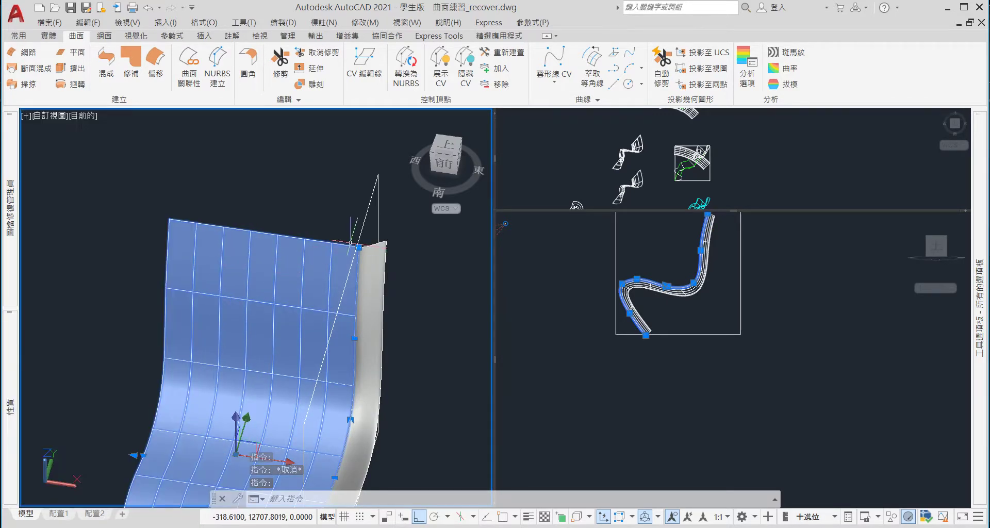
key(Escape)
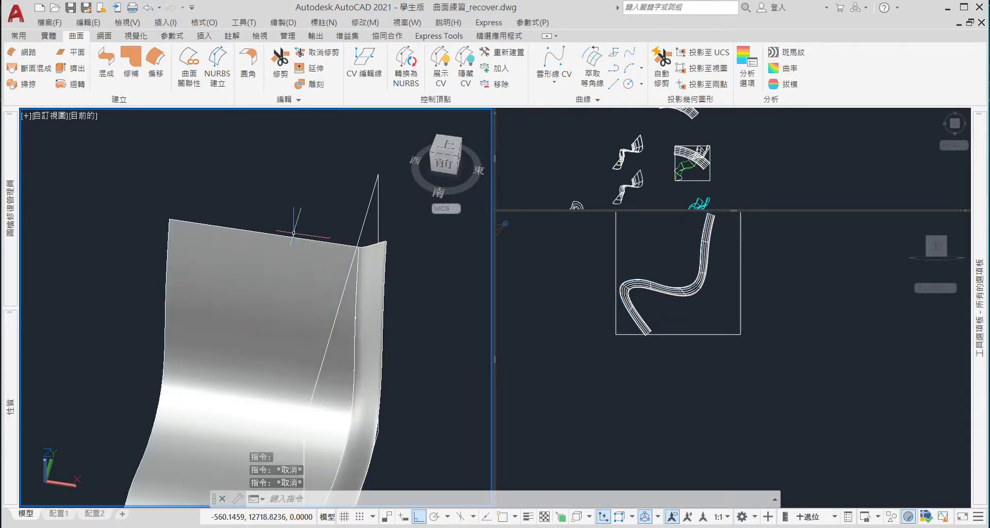
shift+middle_drag(320, 247, 294, 251)
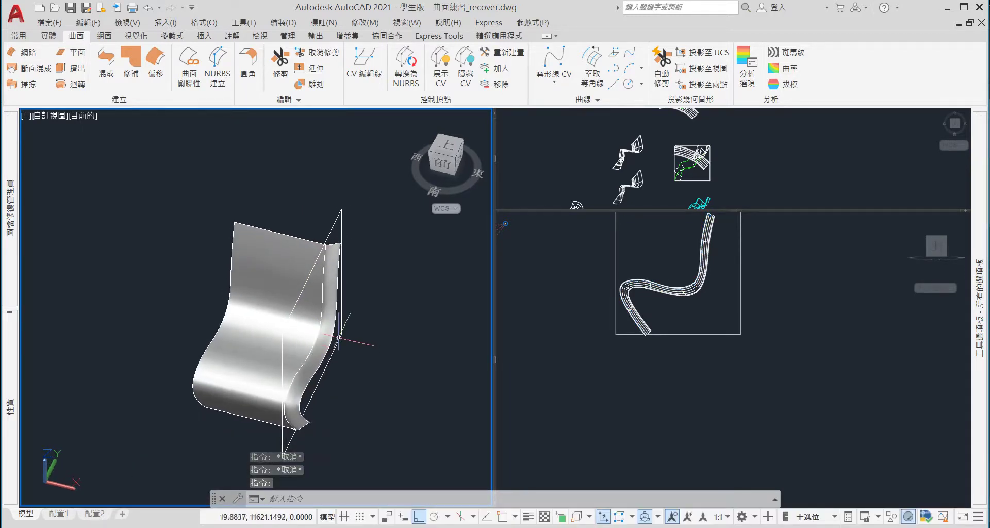
click(330, 340)
scroll(336, 377, up, 4)
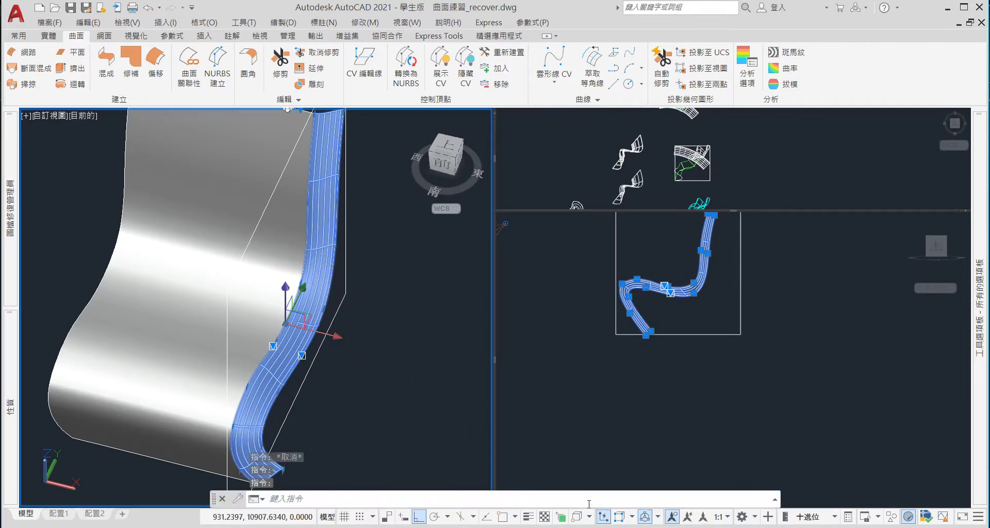
Review the 3D object snap and object snap mode lists in the status bar
click(588, 521)
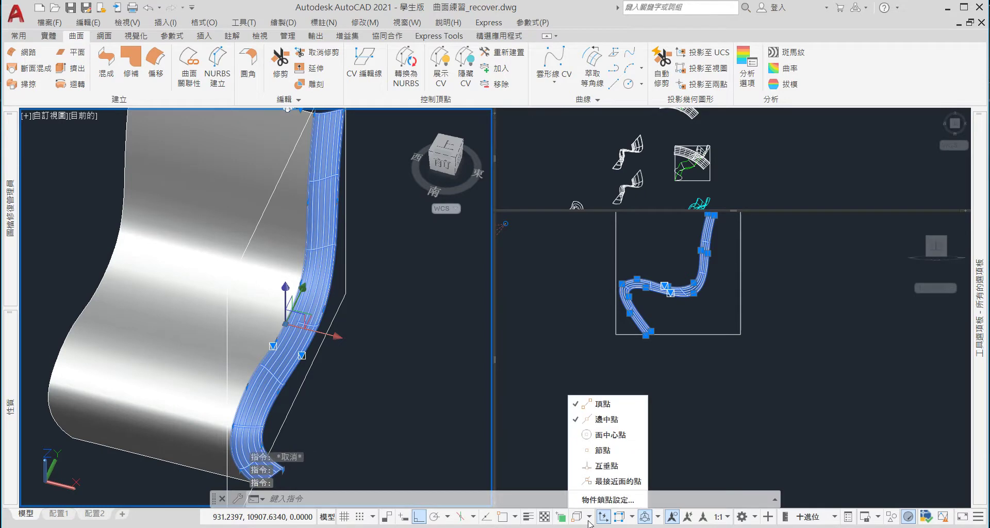
click(547, 461)
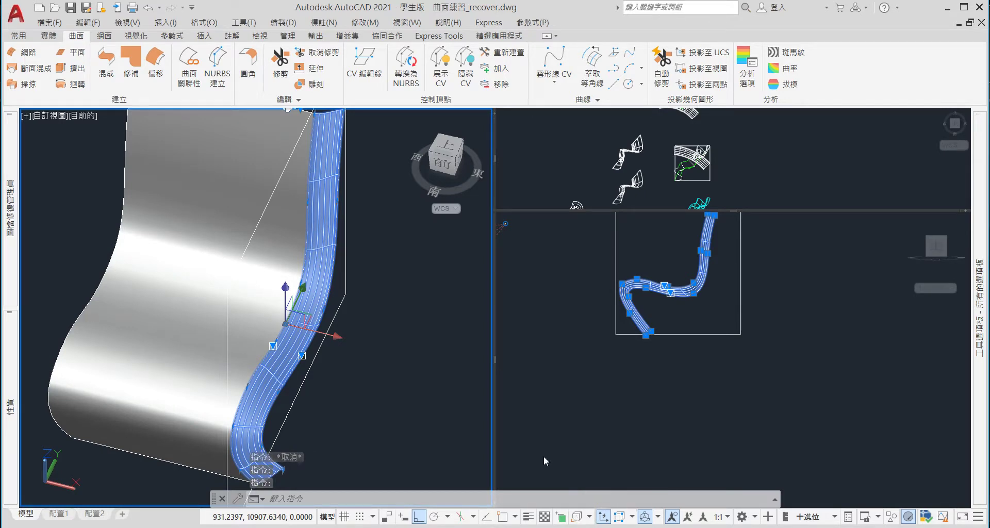
click(549, 464)
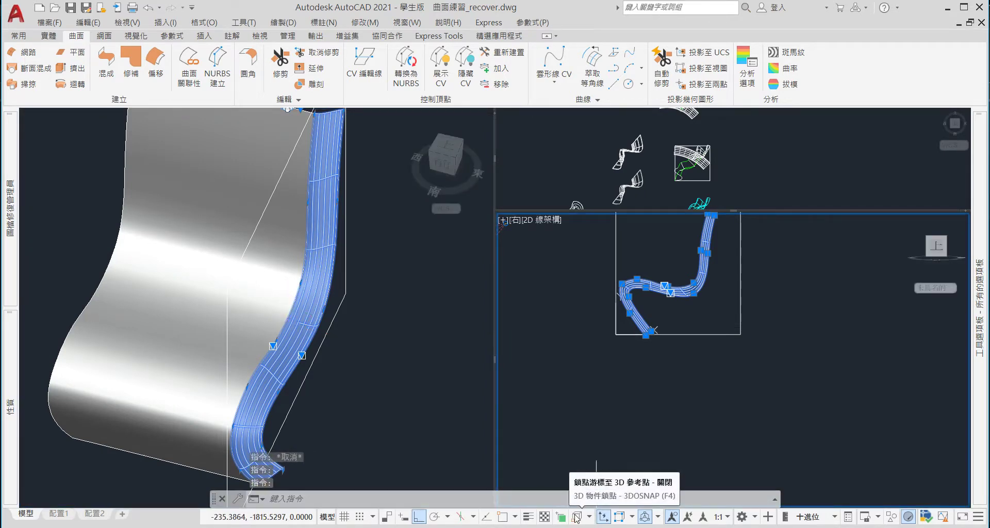
key(Escape)
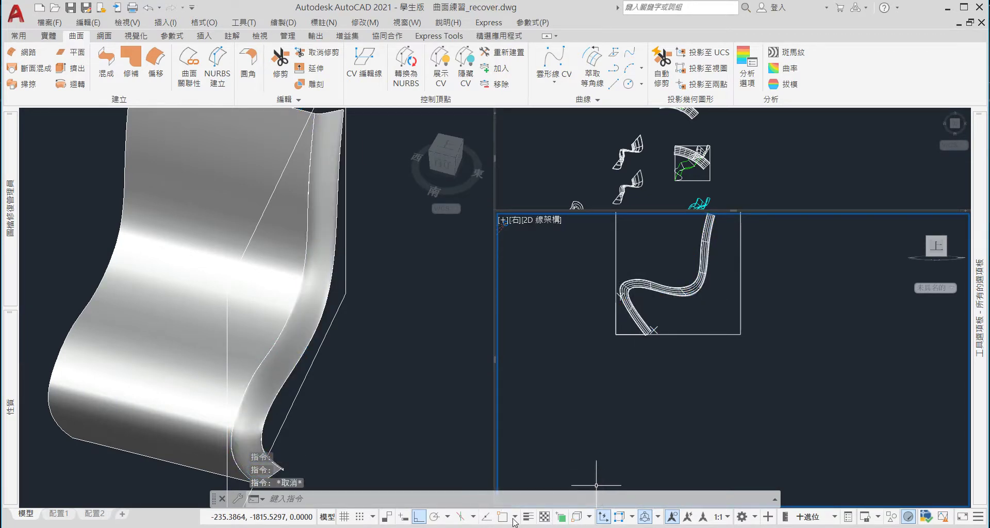
click(514, 520)
key(Escape)
key(Escape)
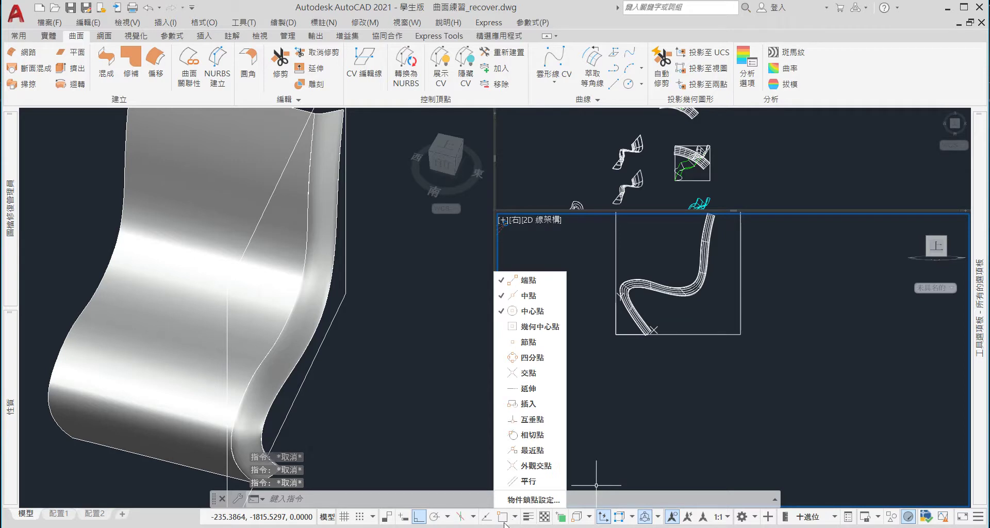
key(Escape)
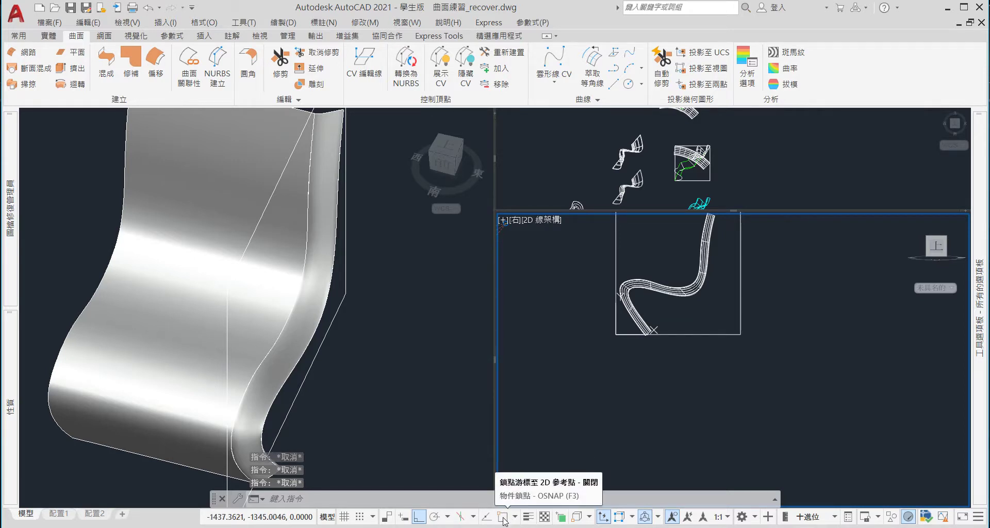
click(589, 516)
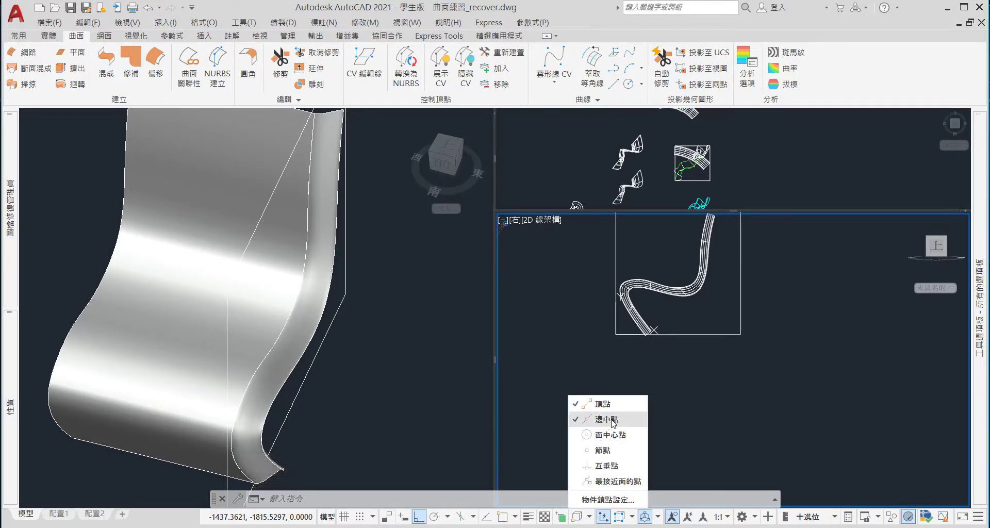
key(Escape)
key(Escape)
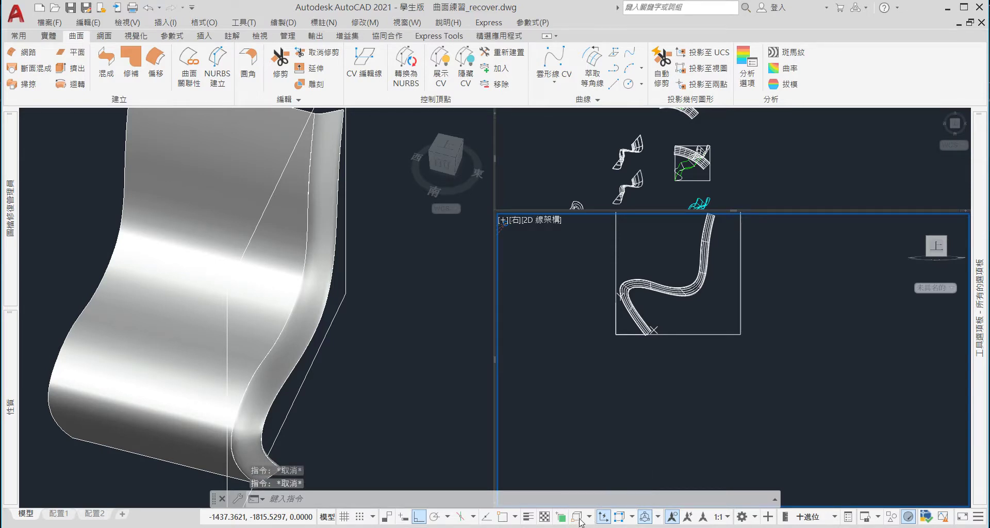
Switch 3DOSNAP on and make the left 3D view active
click(576, 517)
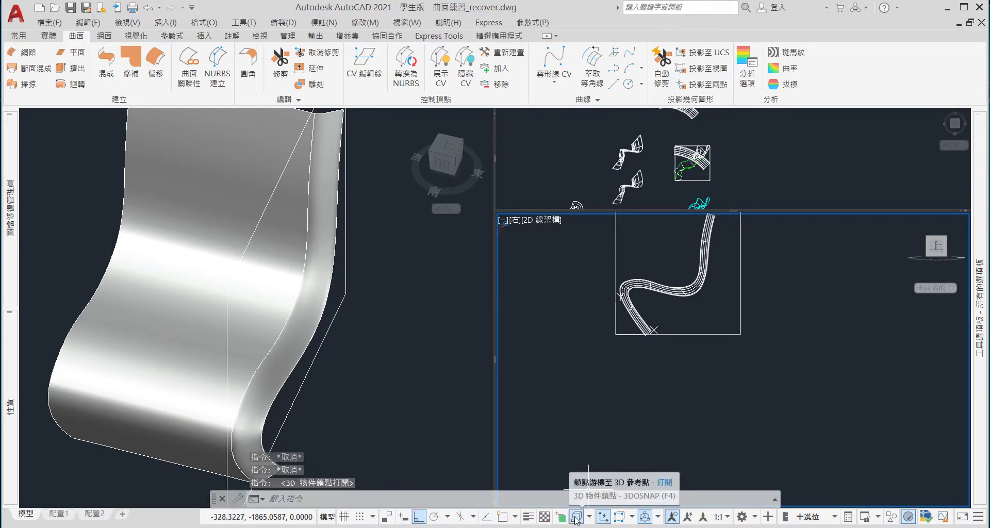
scroll(220, 330, down, 3)
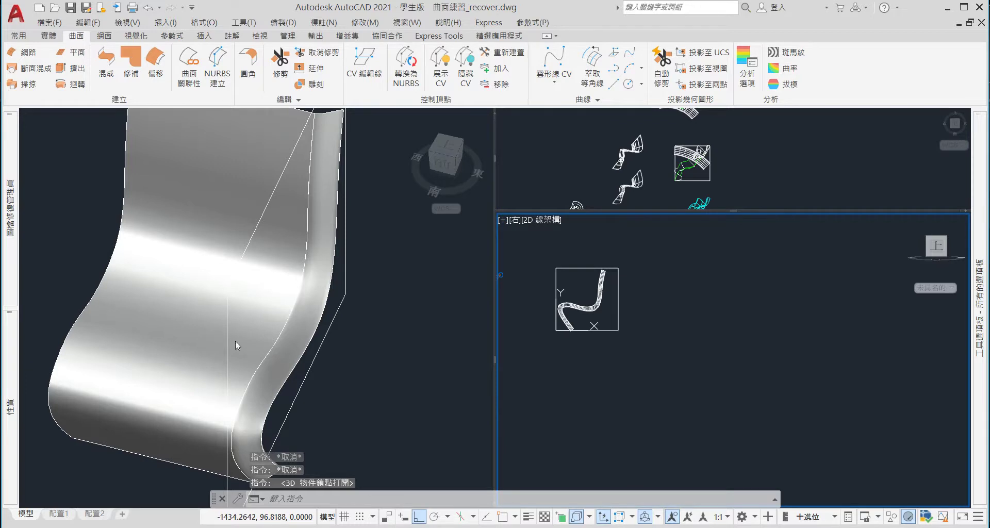
scroll(360, 326, up, 5)
click(289, 366)
Orbit and zoom to a close front-right view of the S-curved seat and side strip
scroll(290, 370, down, 3)
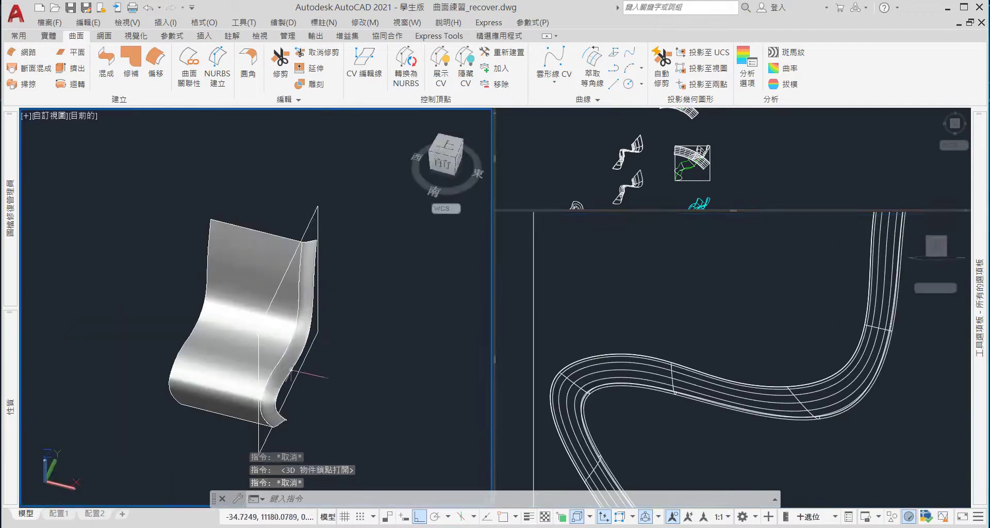
shift+middle_drag(291, 371, 283, 392)
scroll(248, 368, up, 4)
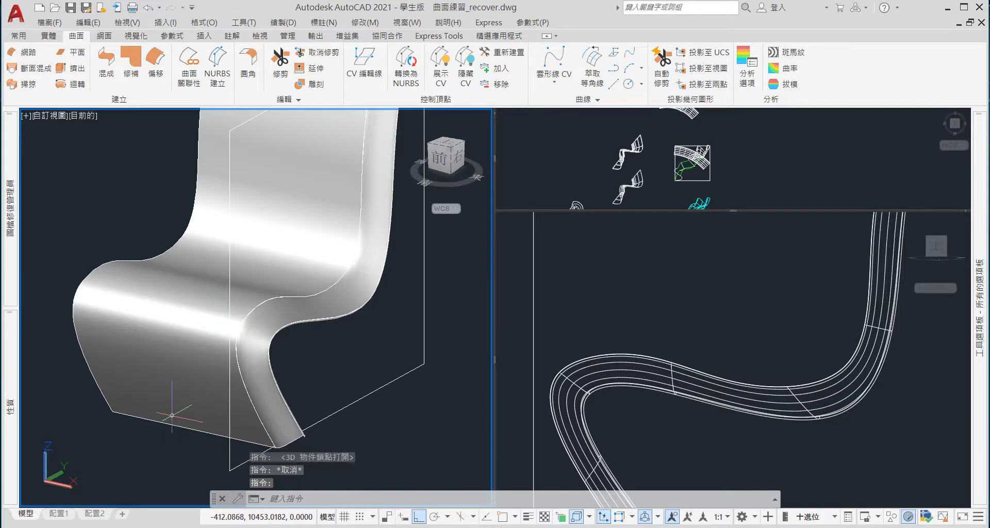
shift+middle_drag(203, 409, 205, 411)
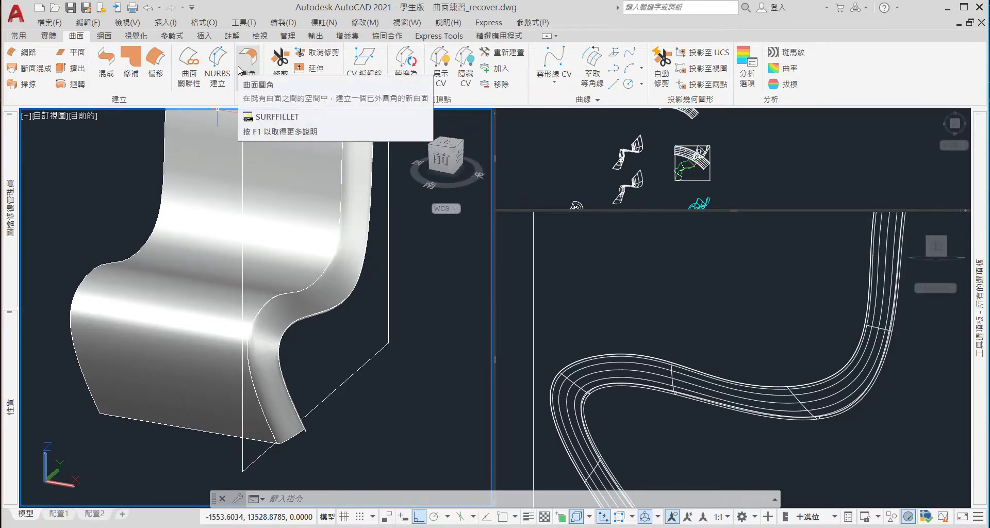
Abandon the MIRROR of the fillet strip and switch to the Home (常用) ribbon tools
text(mi)
key(Return)
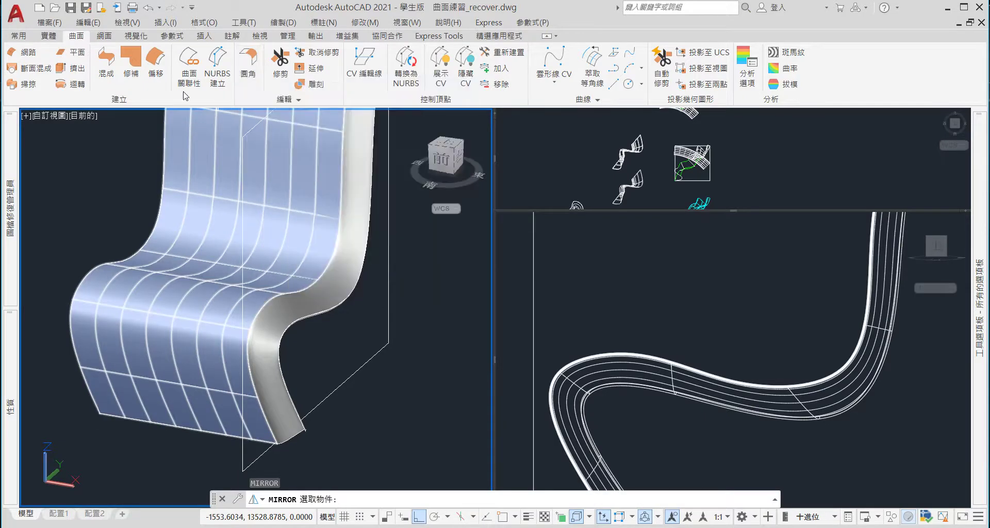
click(271, 328)
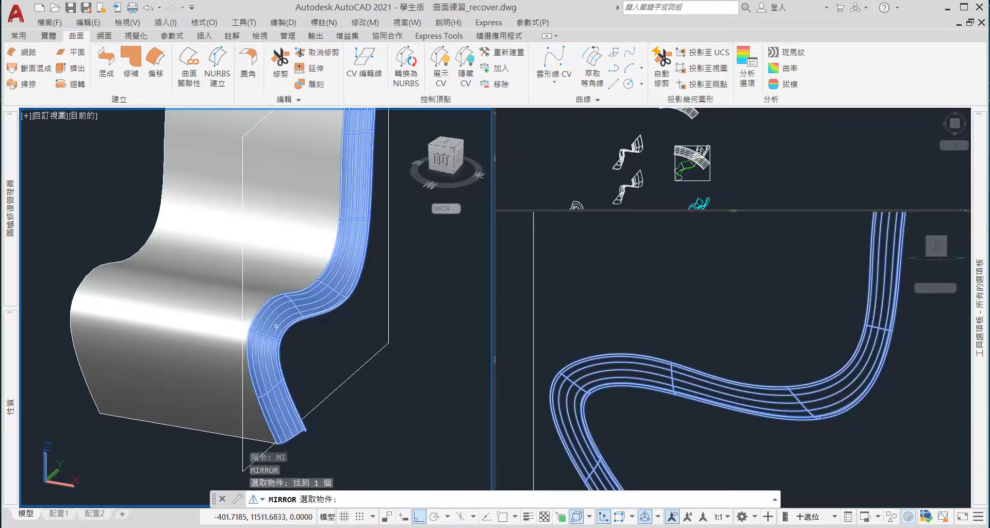
key(Return)
key(Escape)
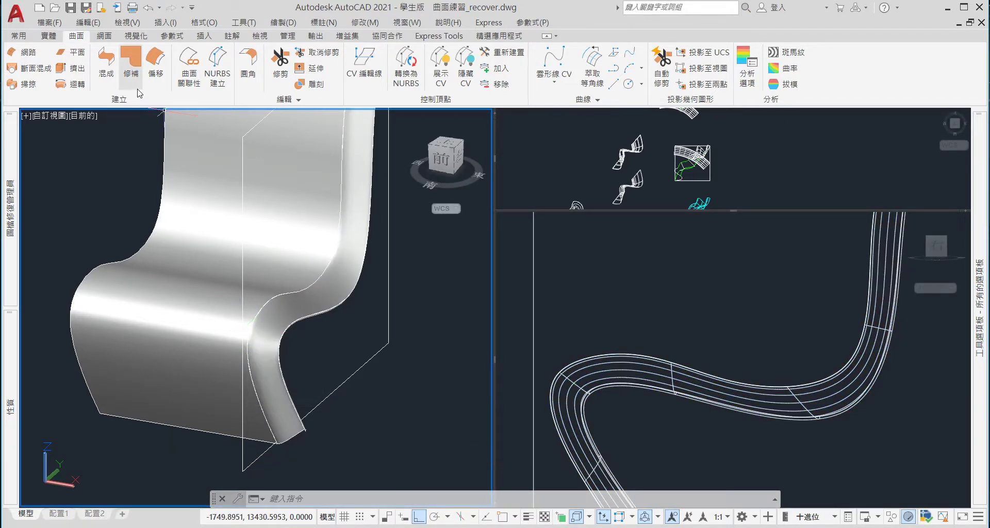
click(25, 38)
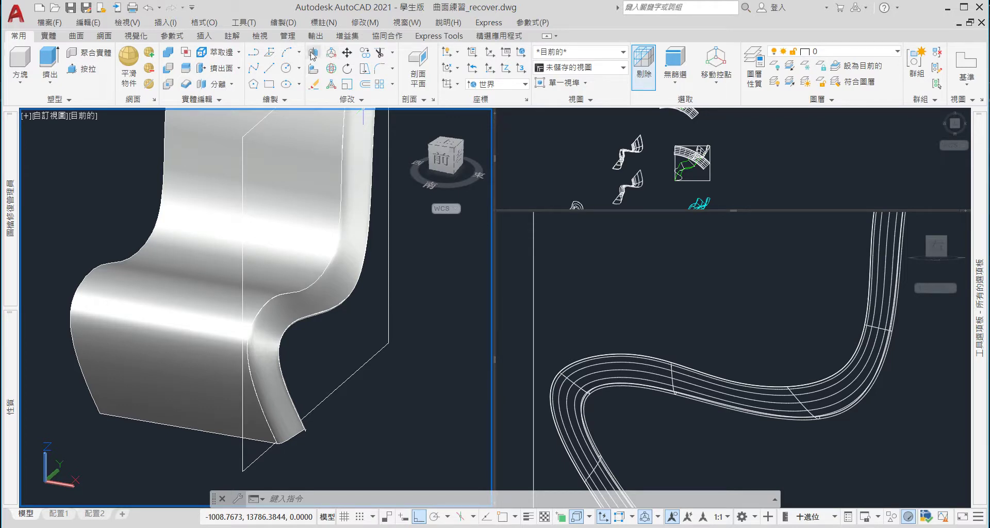
Start 3D Mirror and select the right fillet strip as the object to mirror
text(D)
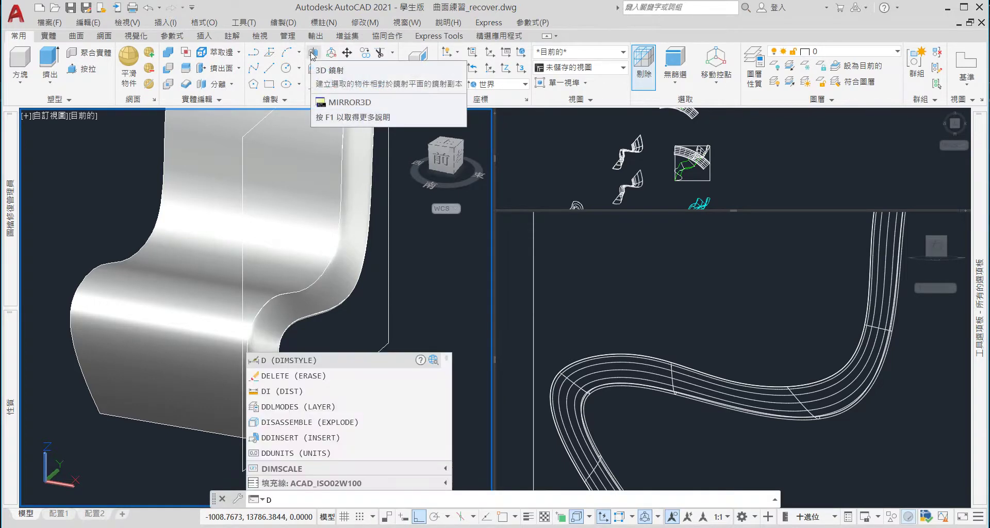
key(Escape)
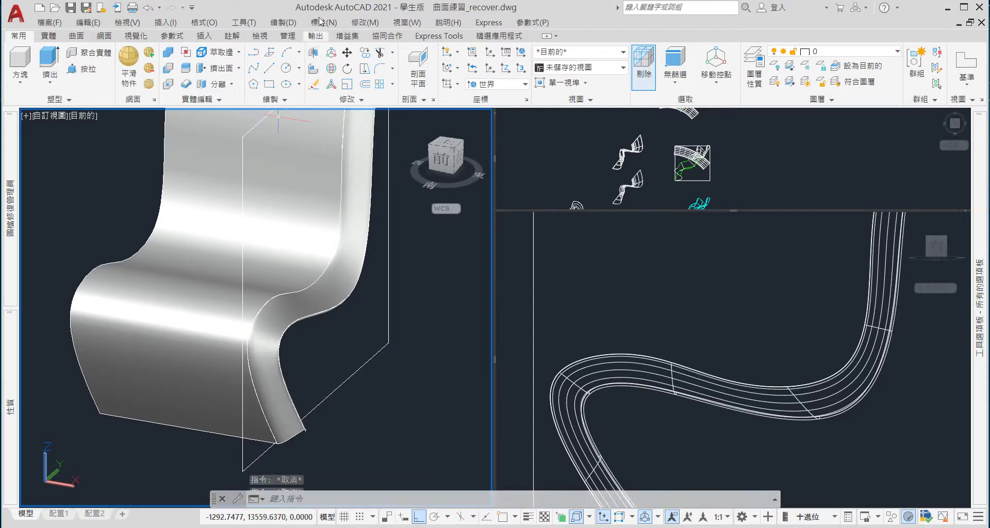
click(313, 52)
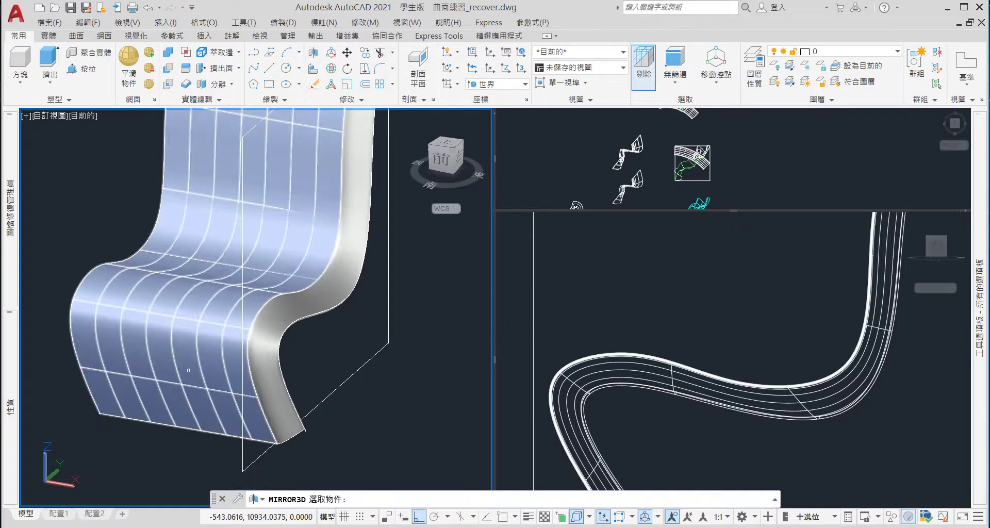
click(279, 323)
scroll(278, 322, down, 5)
scroll(258, 361, up, 3)
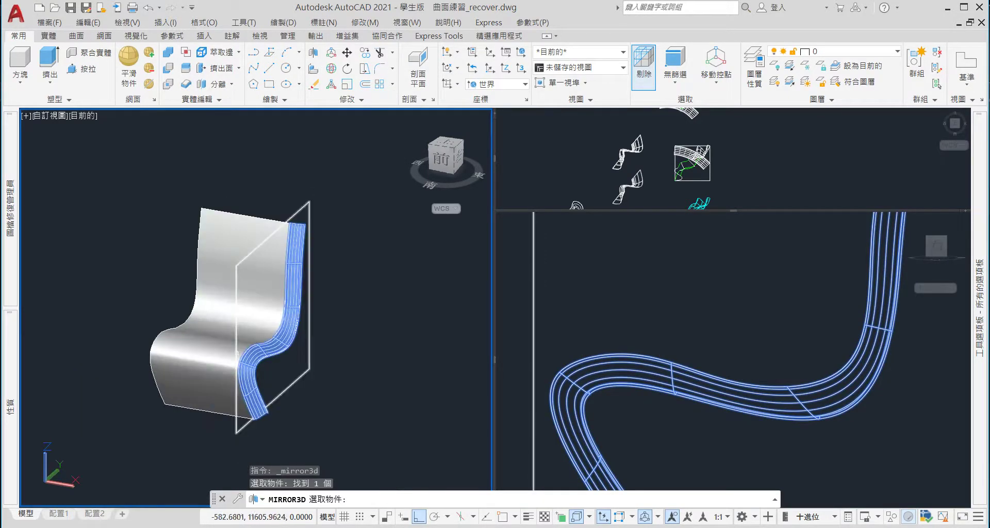
scroll(247, 371, up, 4)
scroll(216, 394, down, 4)
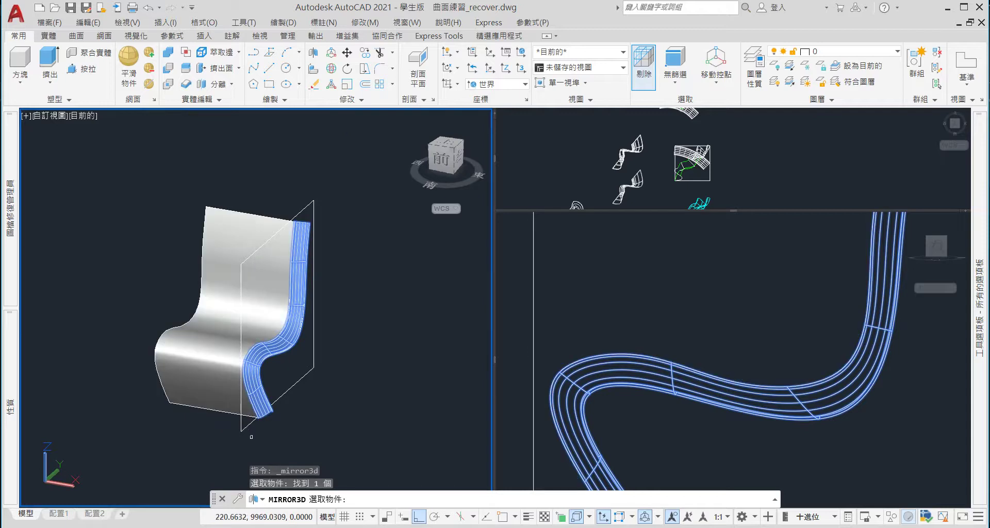
key(Return)
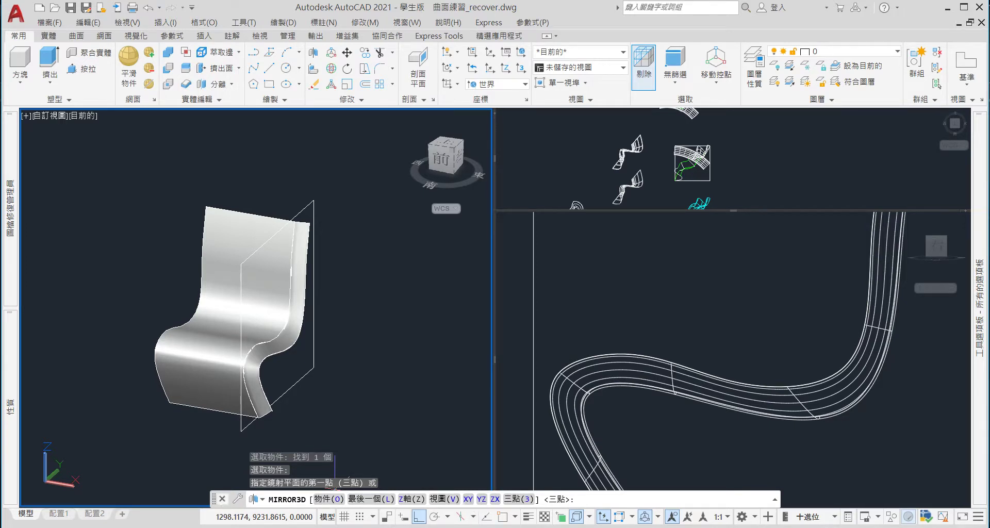
Mirror the strip across the YZ plane through a picked point, keeping the original
click(9, 407)
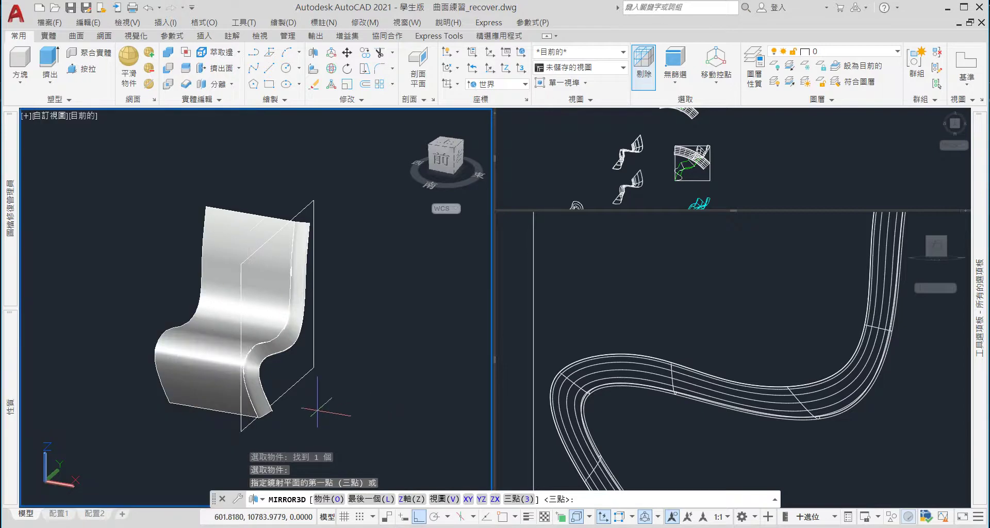
click(481, 499)
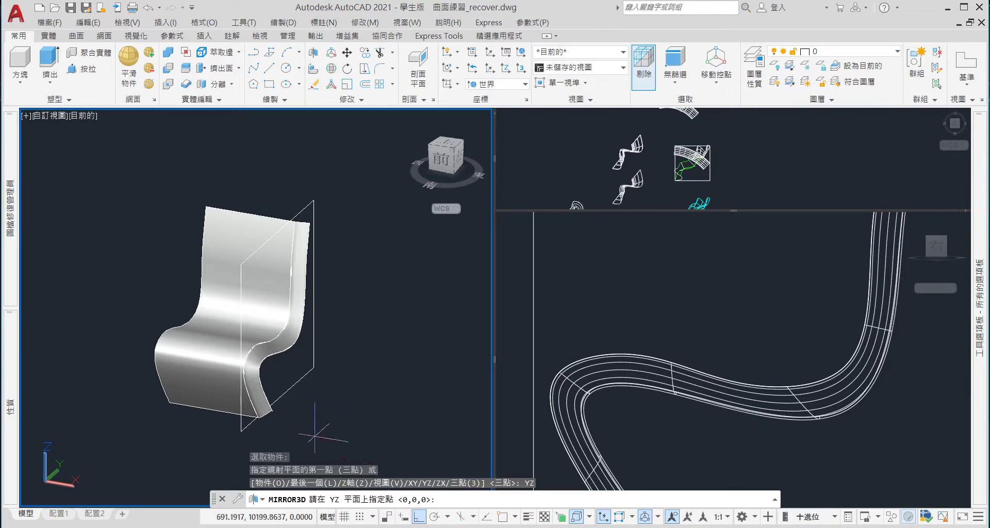
click(213, 411)
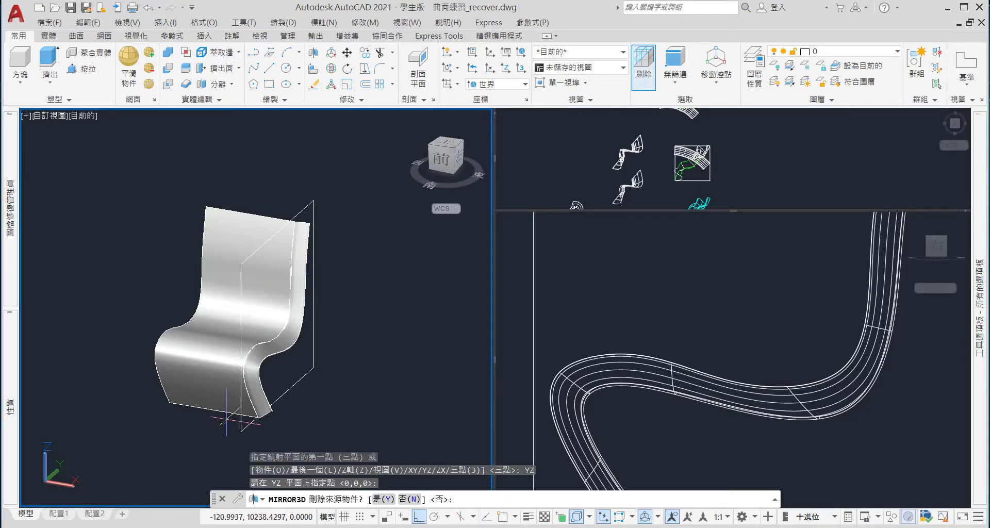
key(Return)
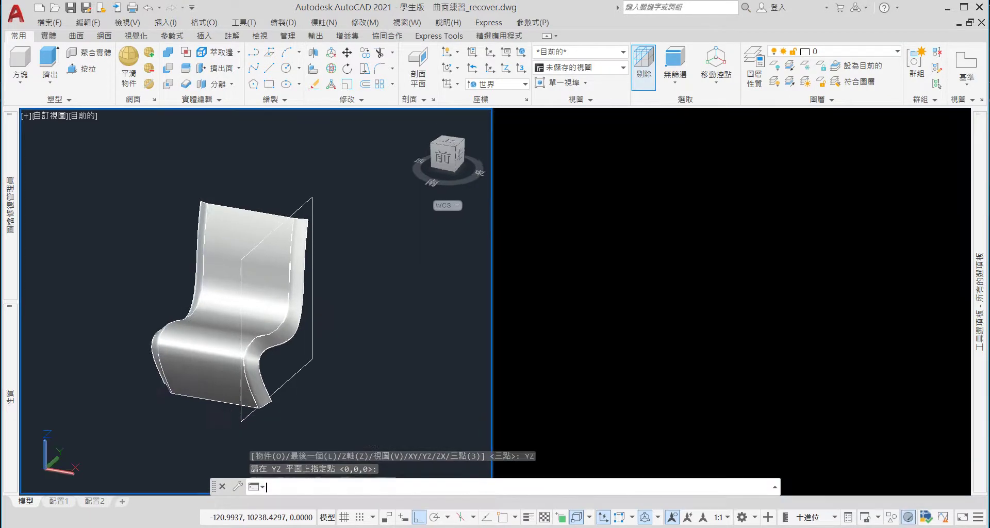
scroll(209, 381, up, 3)
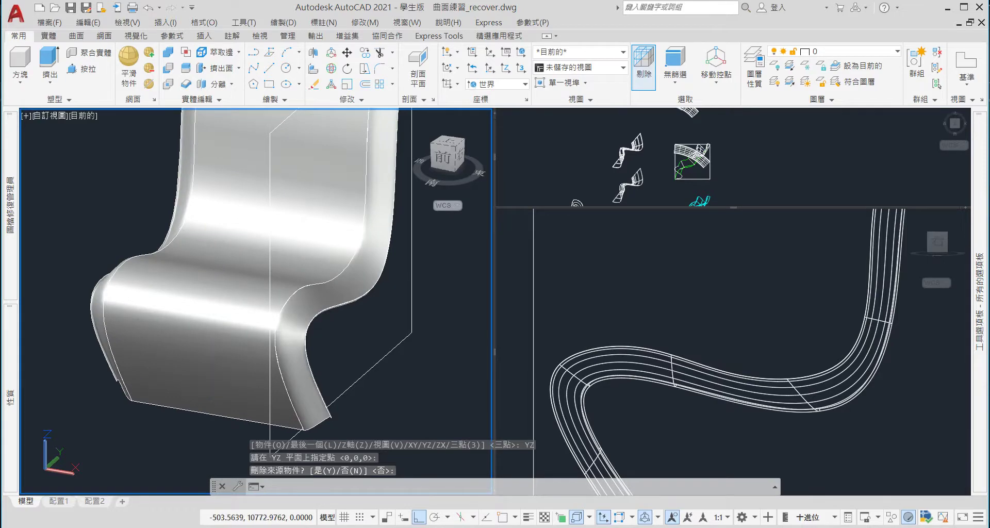
mouse_move(209, 381)
shift+middle_down()
mouse_move(232, 347)
mouse_move(198, 357)
mouse_move(222, 315)
mouse_move(207, 231)
mouse_move(251, 278)
shift+middle_up()
scroll(209, 361, down, 3)
scroll(207, 230, up, 3)
scroll(200, 204, up, 2)
scroll(200, 204, down, 2)
scroll(251, 278, down, 3)
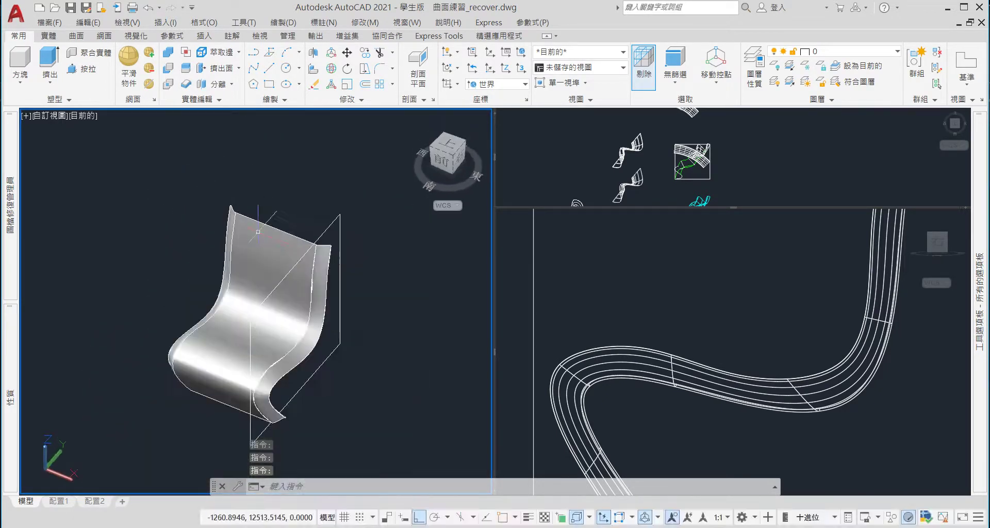
scroll(286, 249, up, 3)
middle_drag(281, 242, 280, 257)
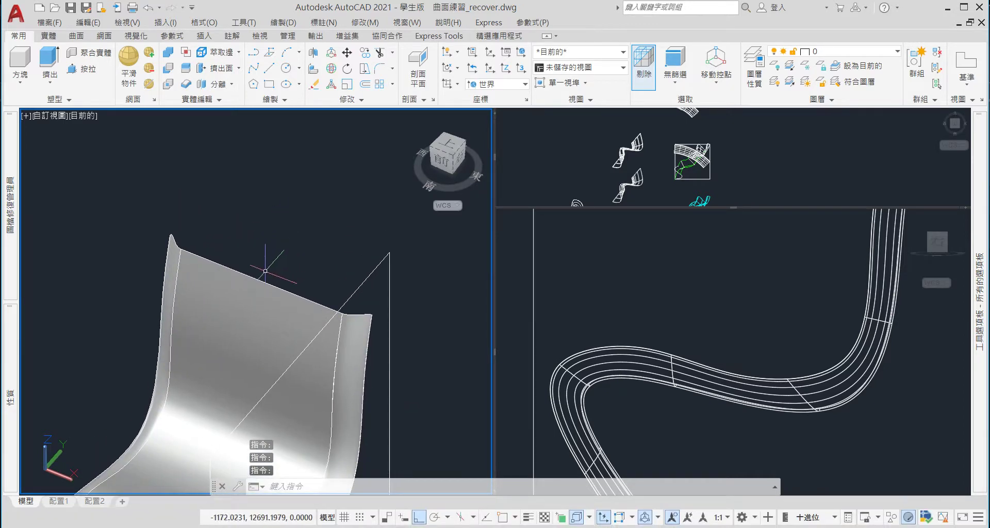
scroll(330, 244, down, 5)
scroll(304, 309, up, 2)
scroll(292, 313, up, 2)
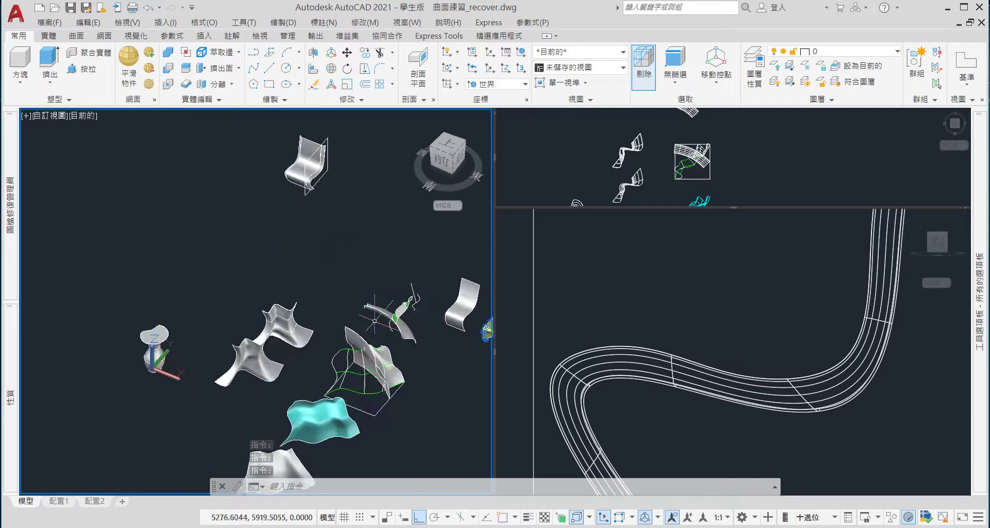
scroll(281, 316, up, 3)
scroll(309, 299, down, 5)
scroll(289, 278, up, 5)
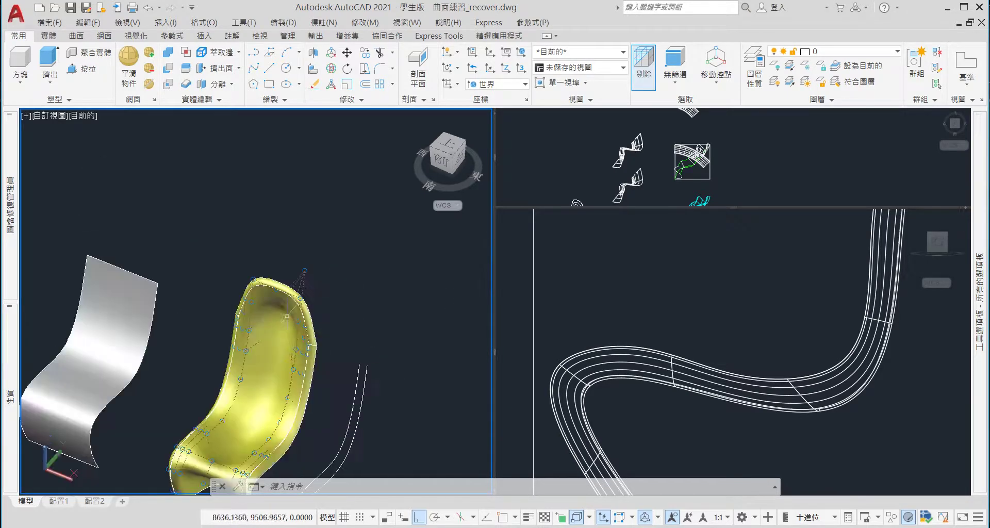
scroll(273, 268, up, 3)
click(273, 267)
scroll(314, 370, down, 2)
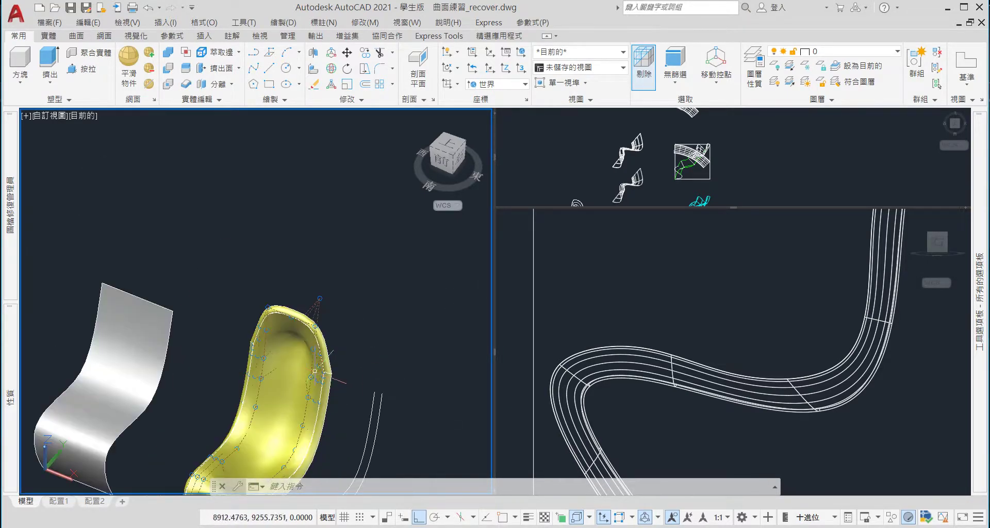
scroll(322, 378, down, 5)
scroll(350, 340, up, 4)
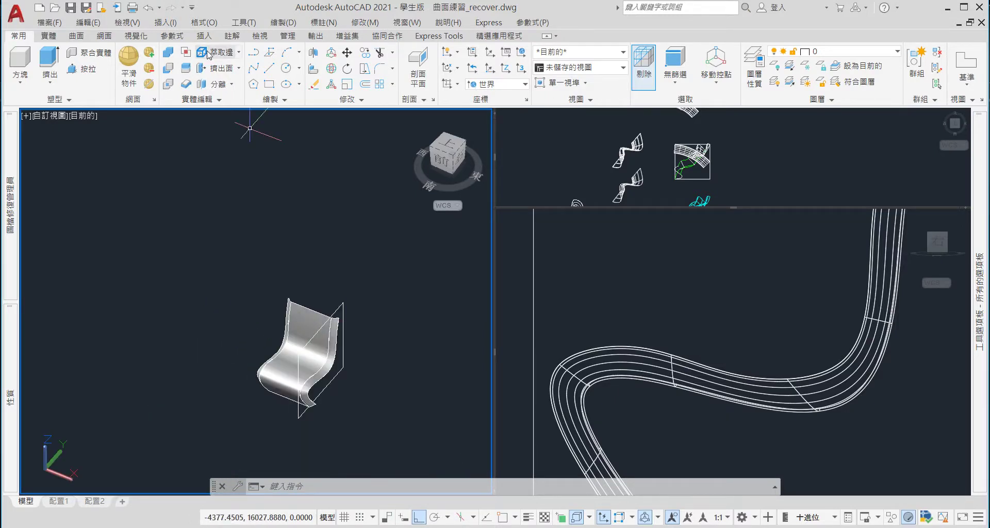
Restore the Surface (曲面) ribbon tools, then switch to the AutoCAD Help window
click(76, 36)
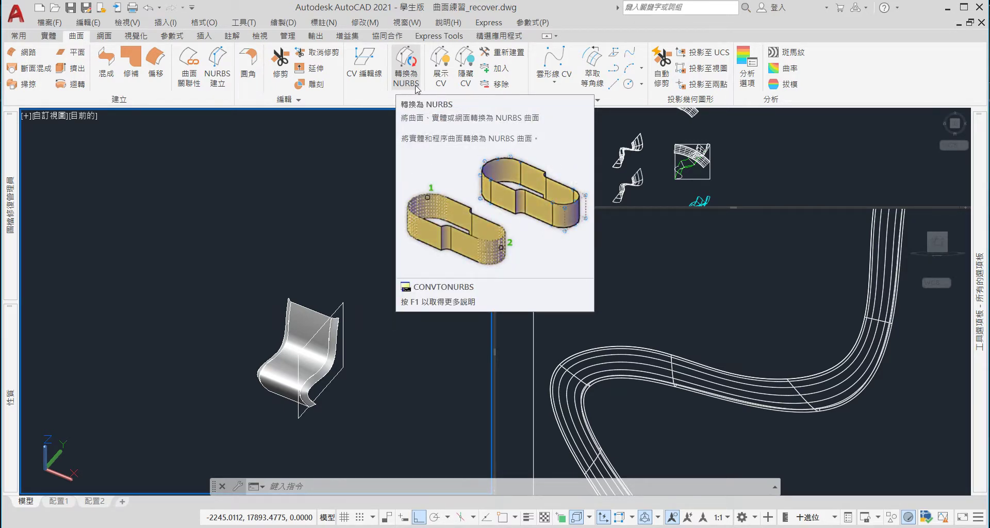
key(alt+Tab)
key(alt+Tab)
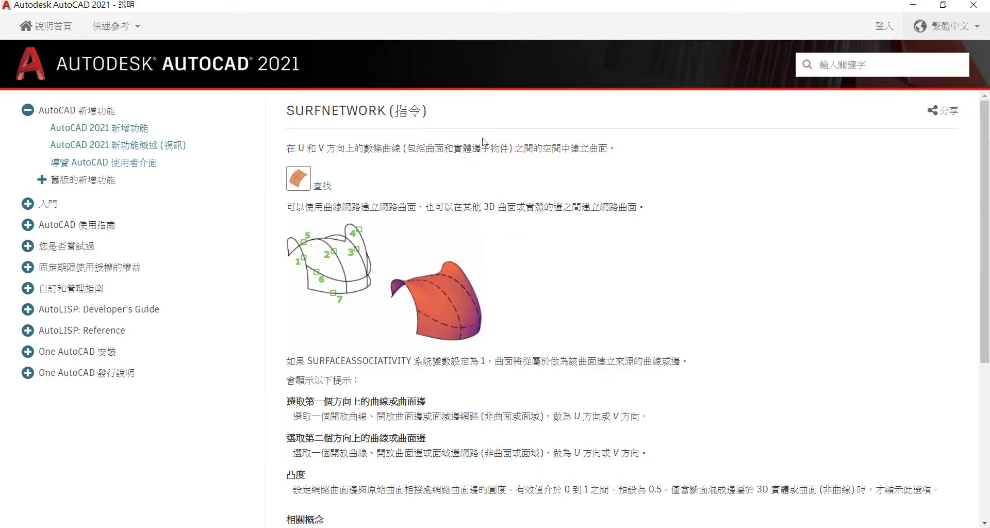
Search Help for 'nurbs' and open the 關於建立 NURBS 曲面 article
click(864, 69)
text(nurbs)
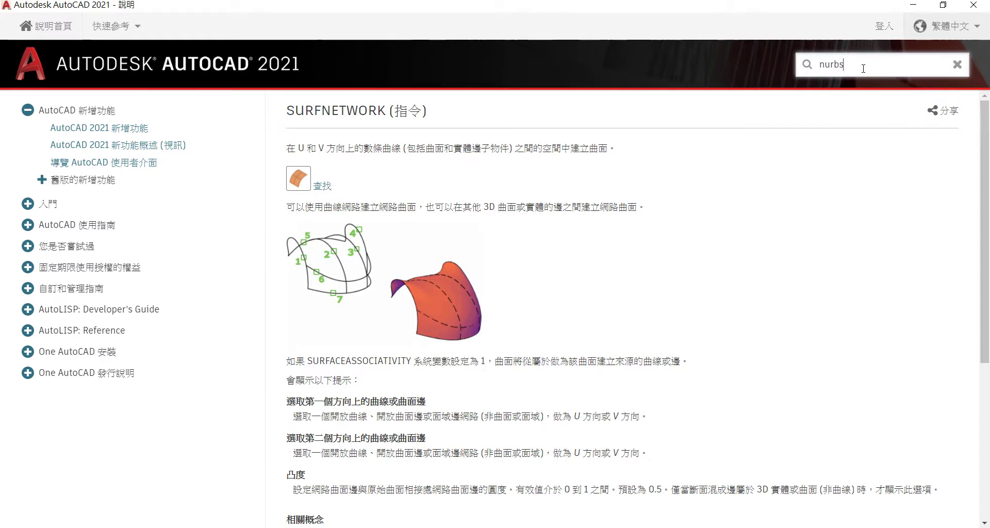
key(Return)
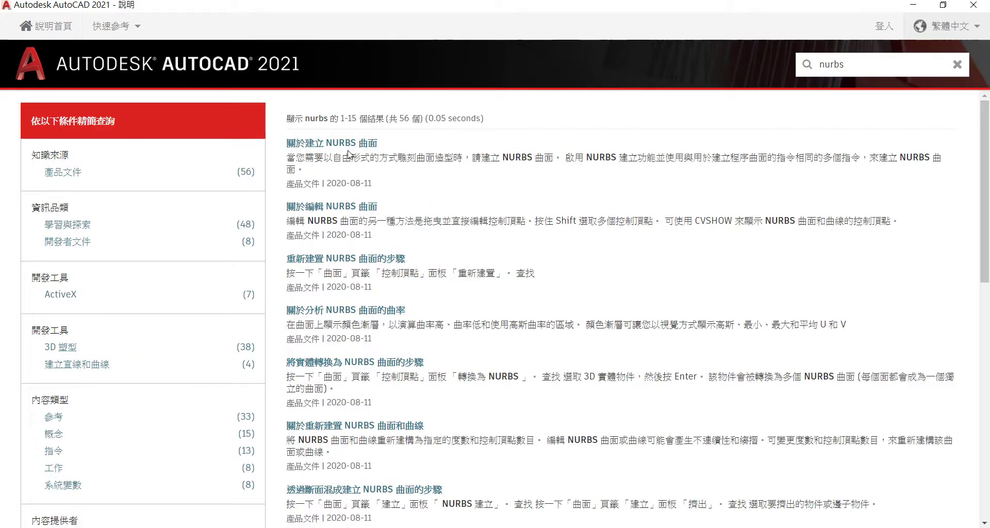
click(340, 145)
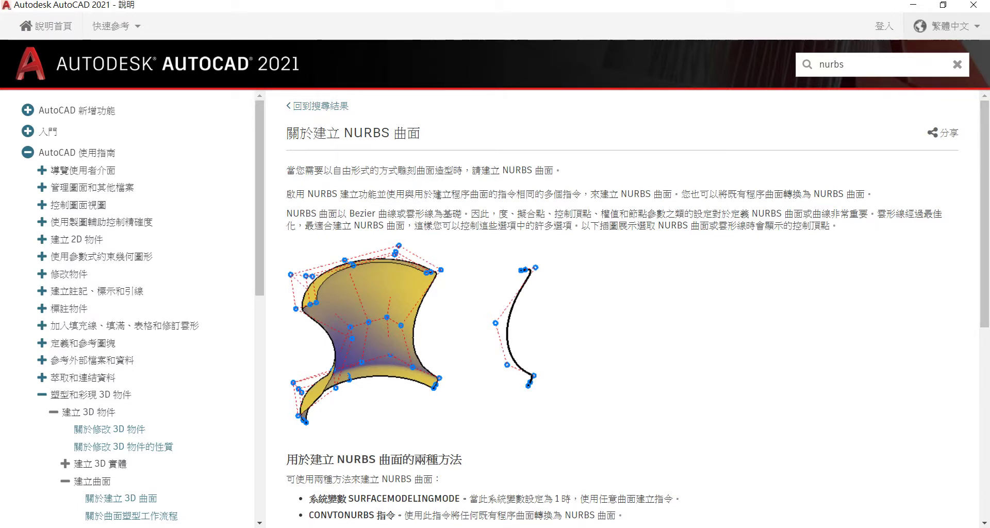
Highlight the Bezier curve and 雲形線 phrases, then compare with the Panton chair video
drag(351, 213, 457, 217)
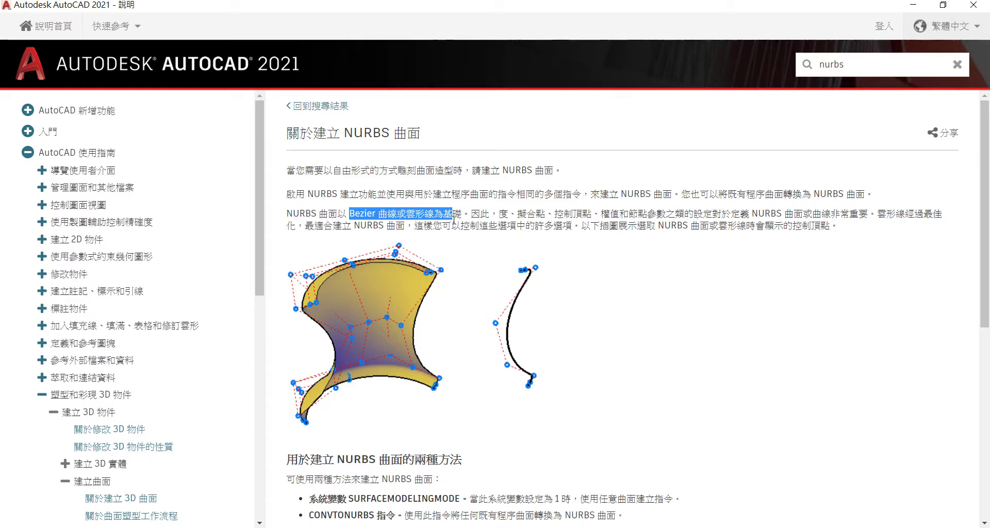
drag(405, 216, 438, 216)
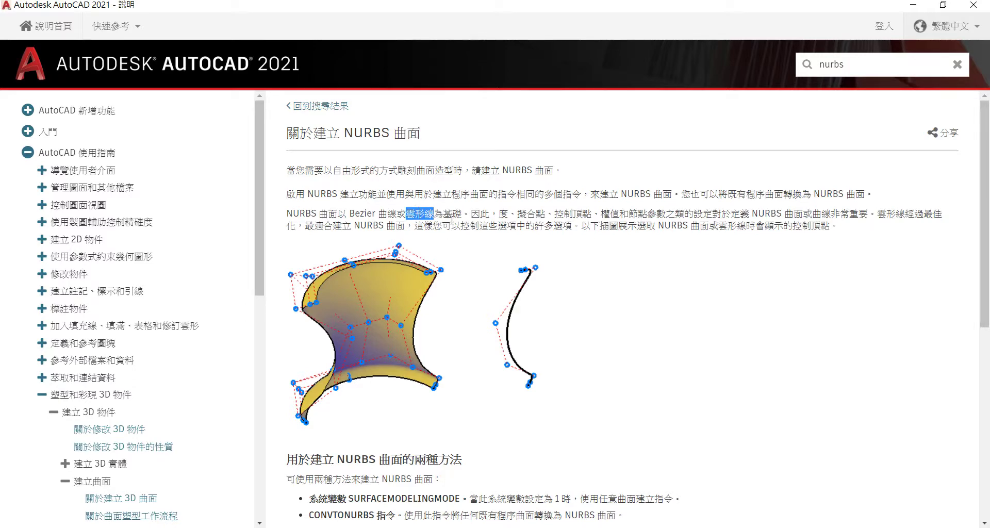
key(alt+Tab)
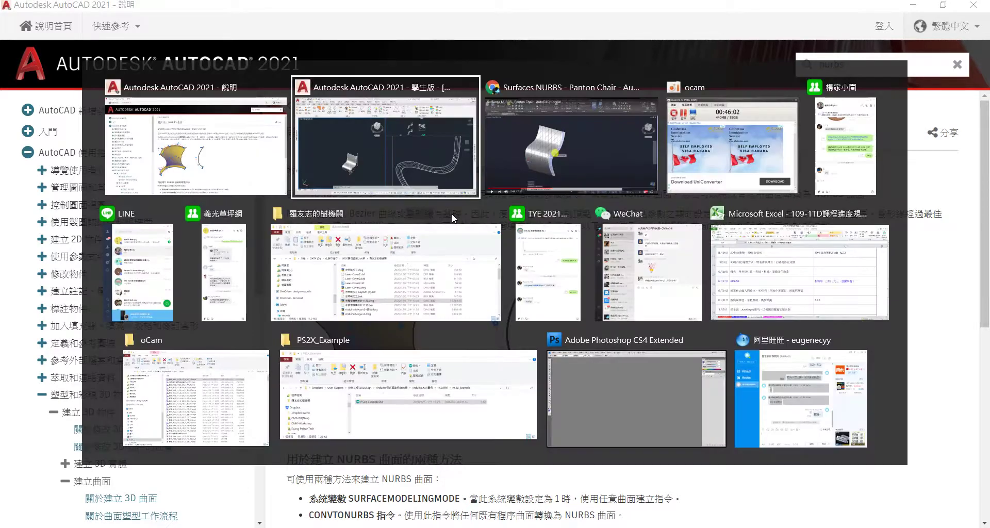
key(alt+Tab)
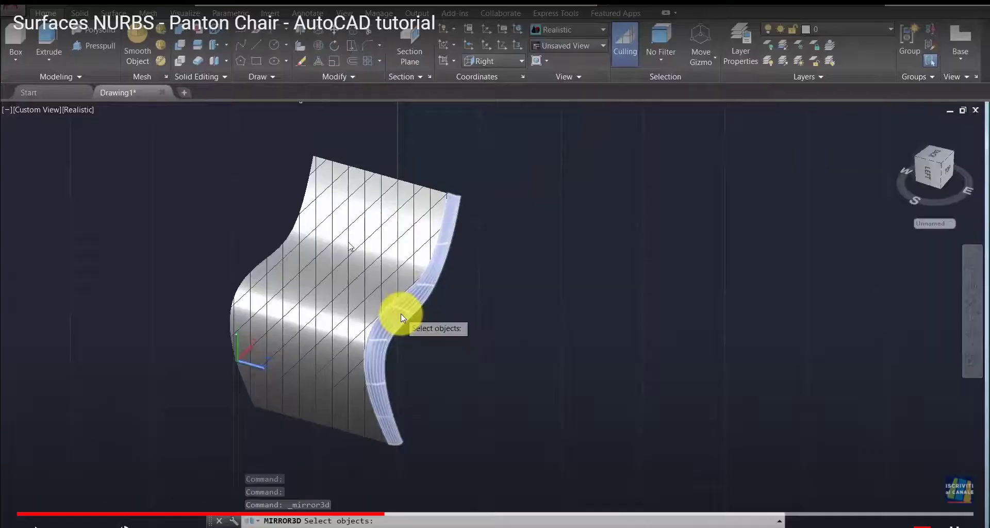
key(alt+Tab)
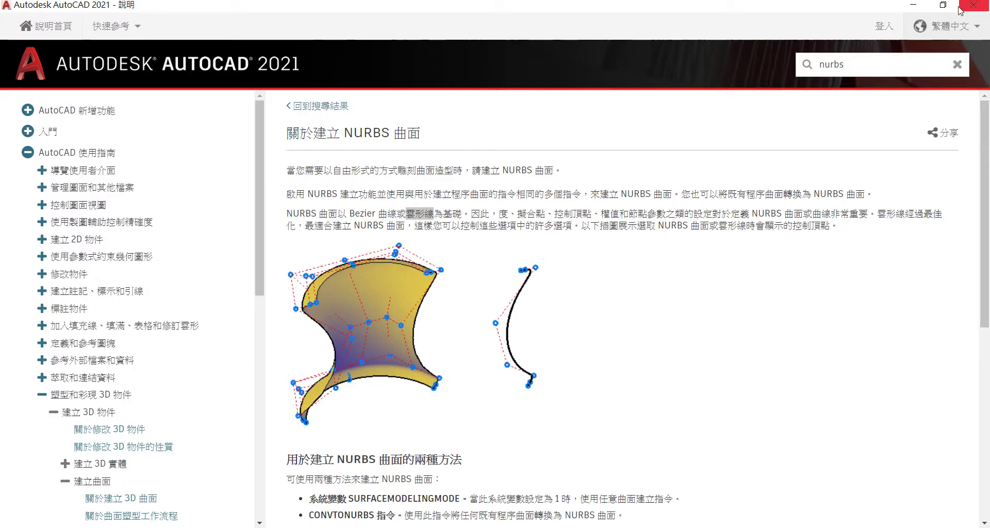
Close Help and set the chair viewport from 2D Wireframe to 3D Wireframe
click(913, 5)
scroll(356, 371, up, 3)
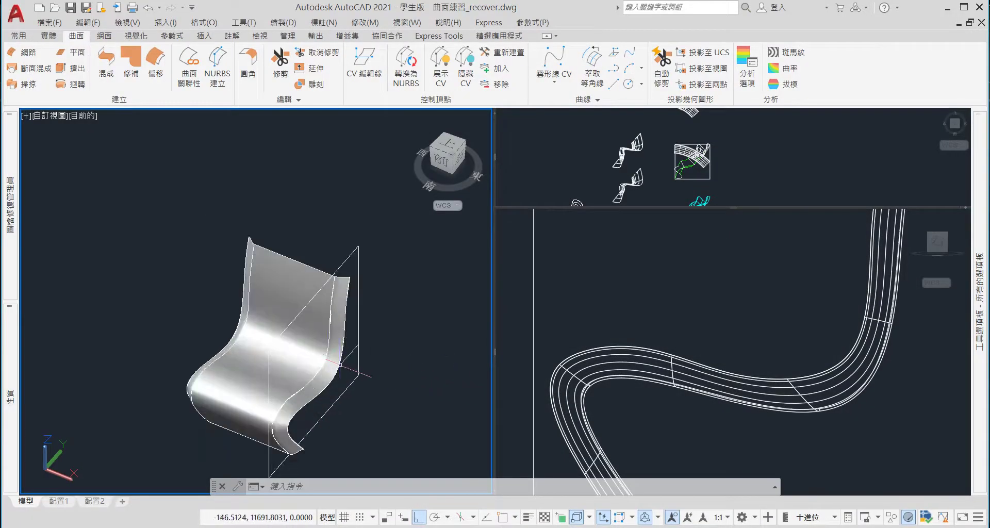
shift+middle_drag(356, 372, 335, 373)
click(89, 120)
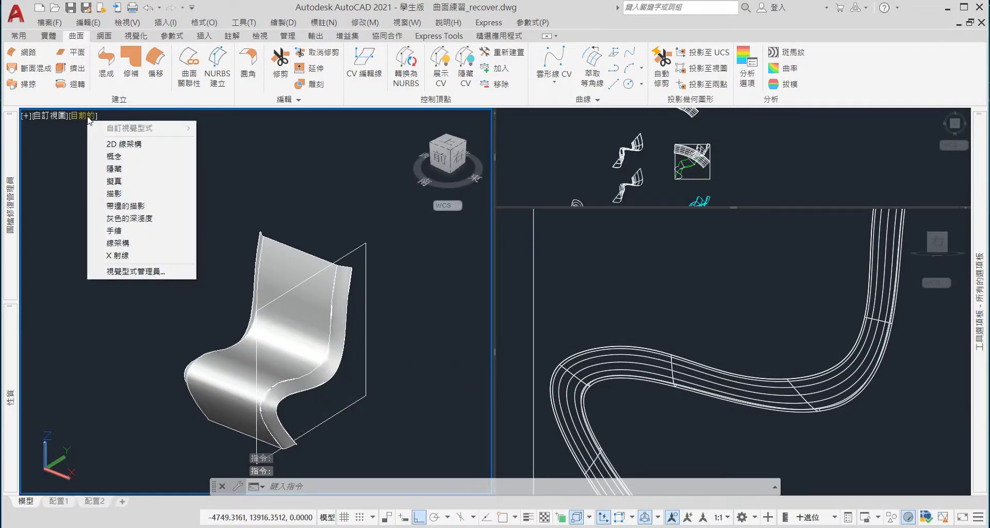
click(116, 144)
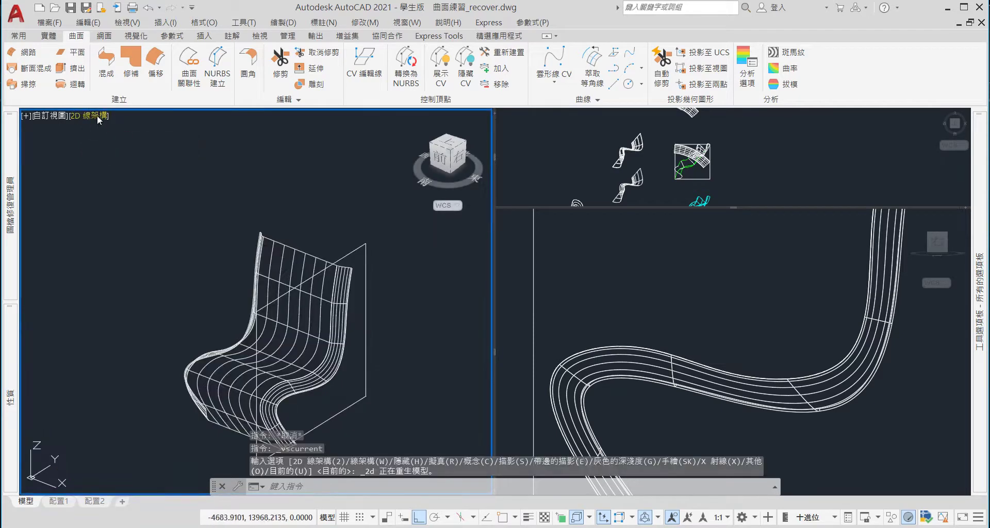
click(96, 114)
click(128, 243)
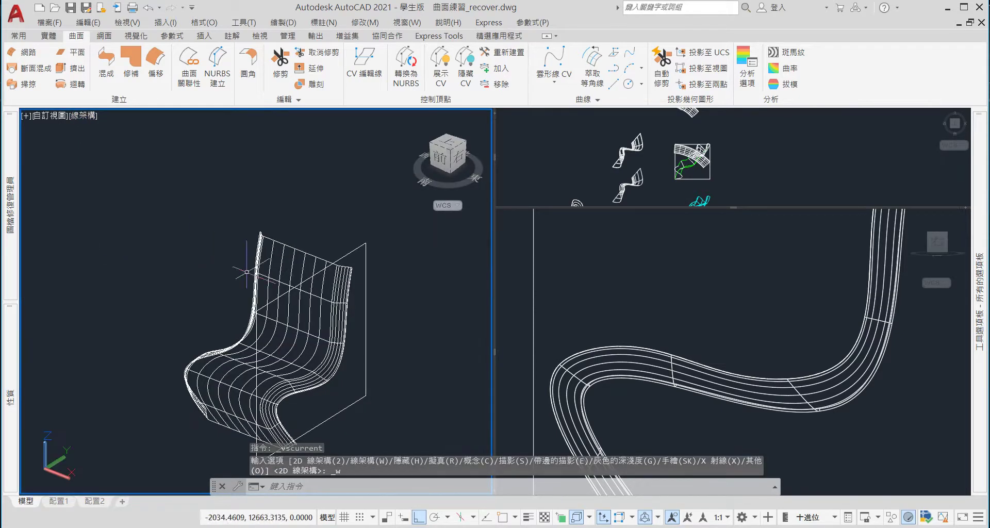
scroll(286, 379, up, 5)
scroll(286, 379, down, 2)
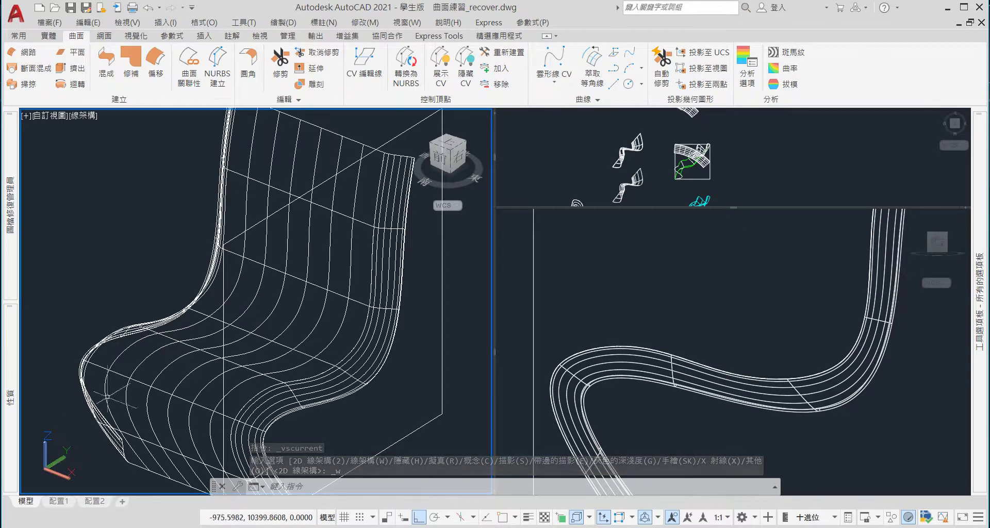
key(Escape)
Reapply 2D then 3D Wireframe to the viewport and select the chair surface
click(84, 116)
click(104, 143)
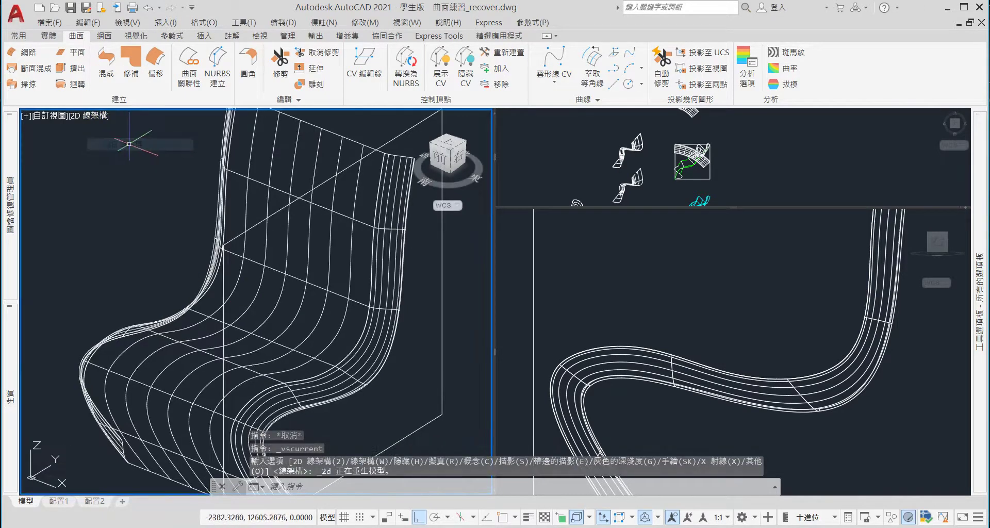
click(99, 116)
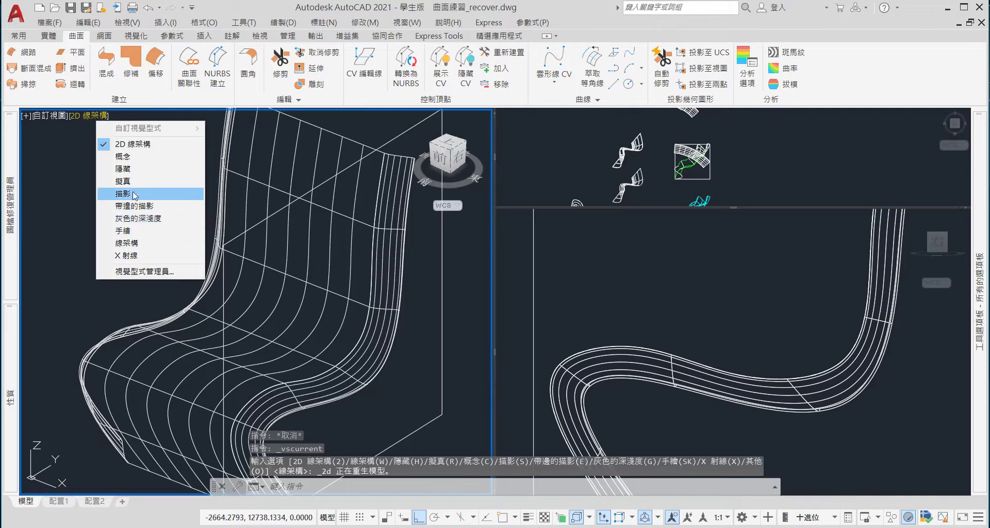
click(139, 243)
scroll(258, 258, down, 2)
scroll(286, 279, down, 2)
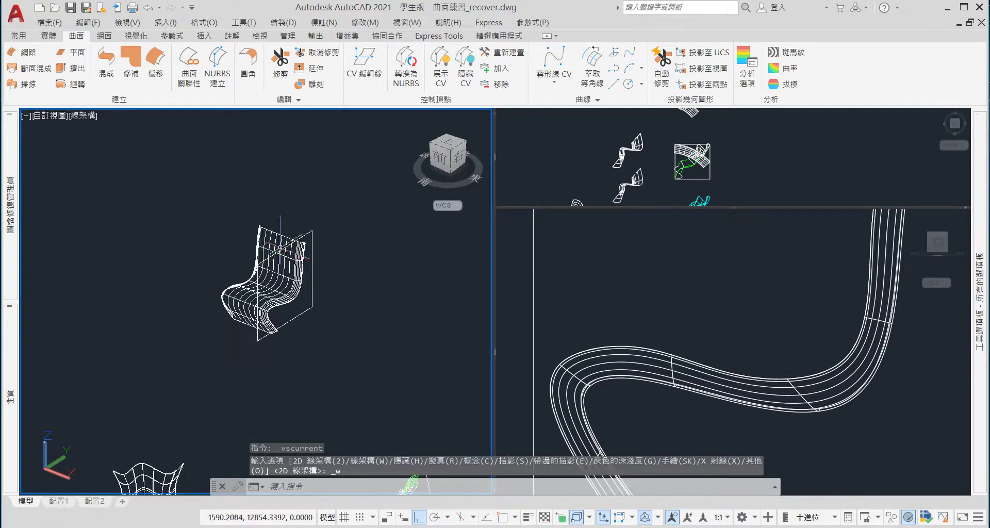
scroll(287, 248, up, 5)
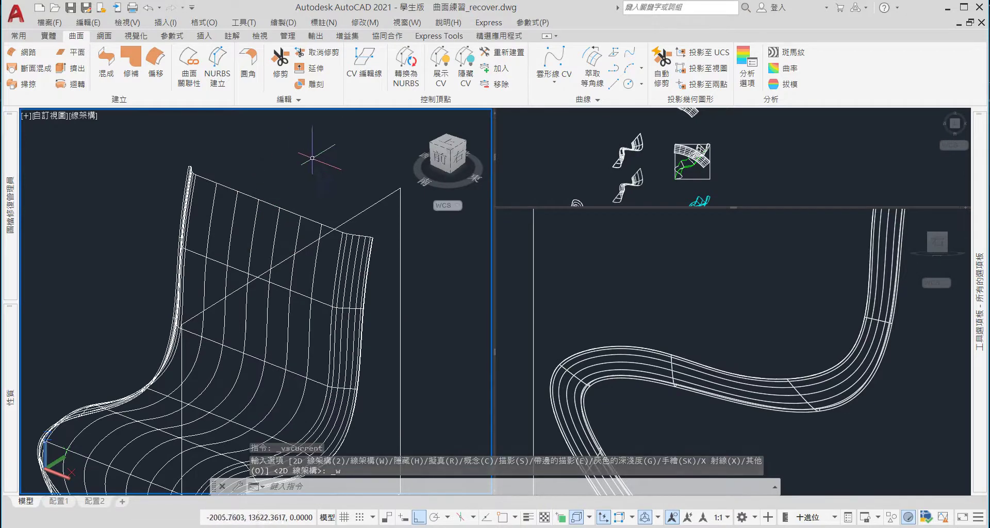
scroll(316, 163, down, 3)
click(307, 185)
mouse_move(407, 73)
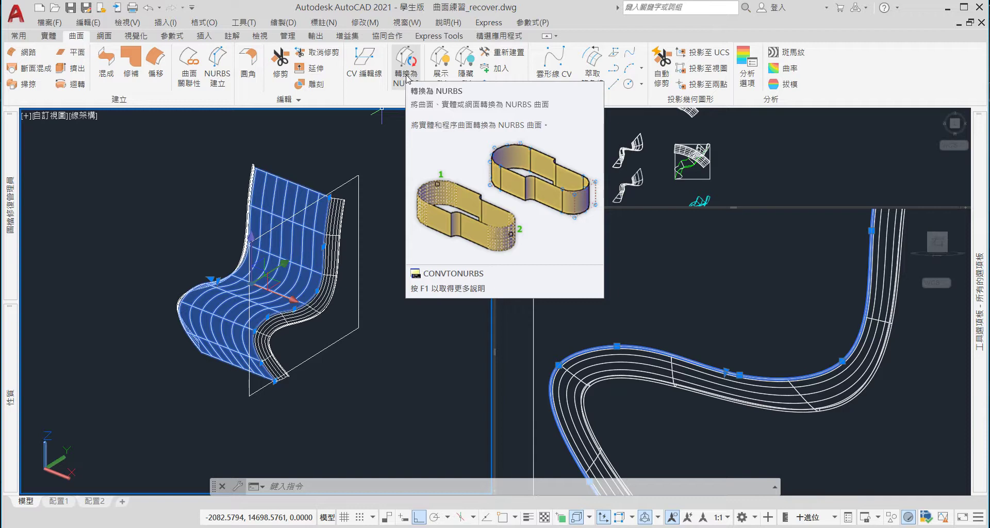
Convert the chair surface to NURBS and check its properties (6 isolines)
click(407, 79)
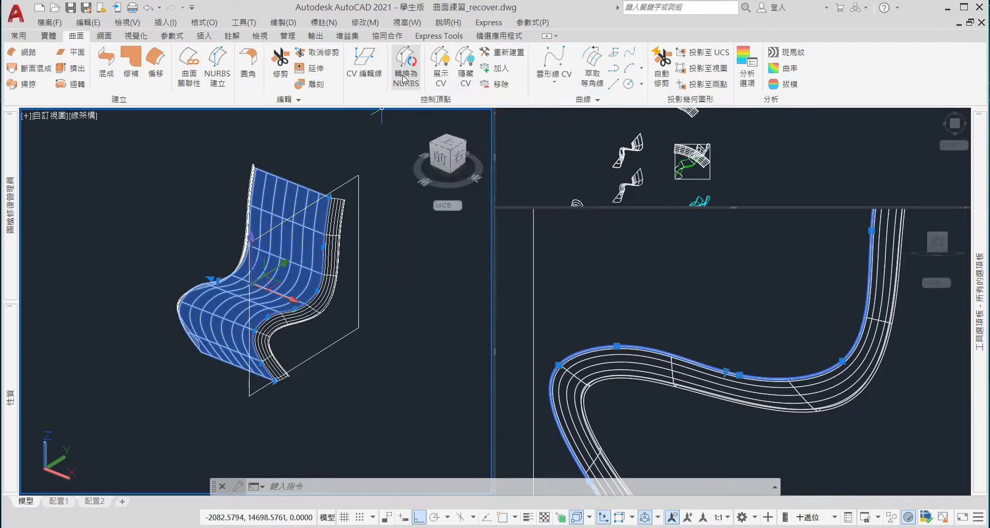
click(297, 203)
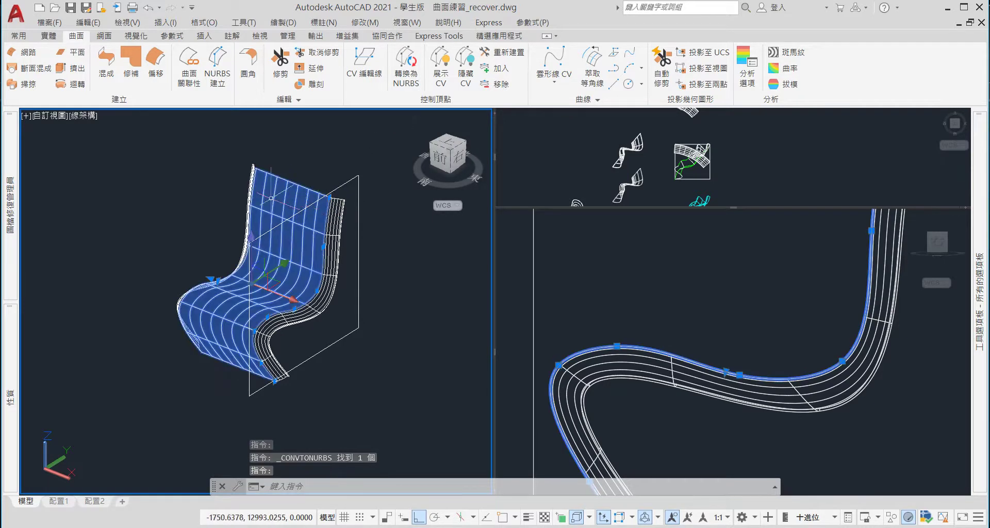
click(9, 397)
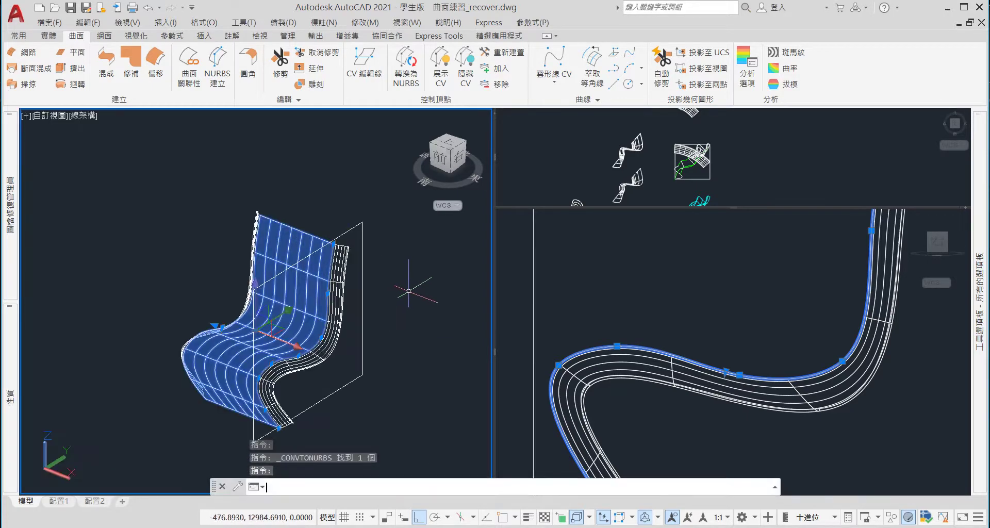
Move the chair surface 1500 units from a picked base point, then reselect it
text(m)
key(Return)
click(405, 212)
text(150)
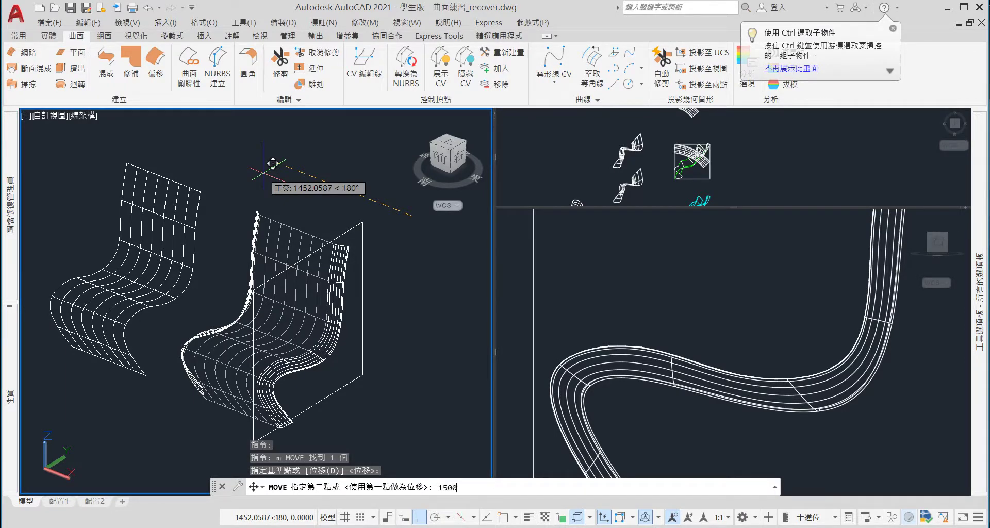
text(0)
key(Return)
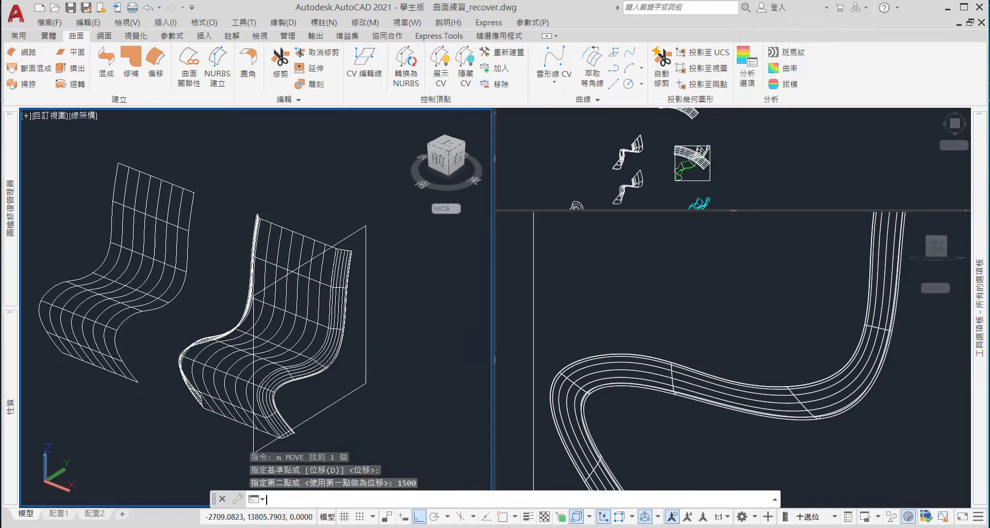
key(Escape)
click(309, 224)
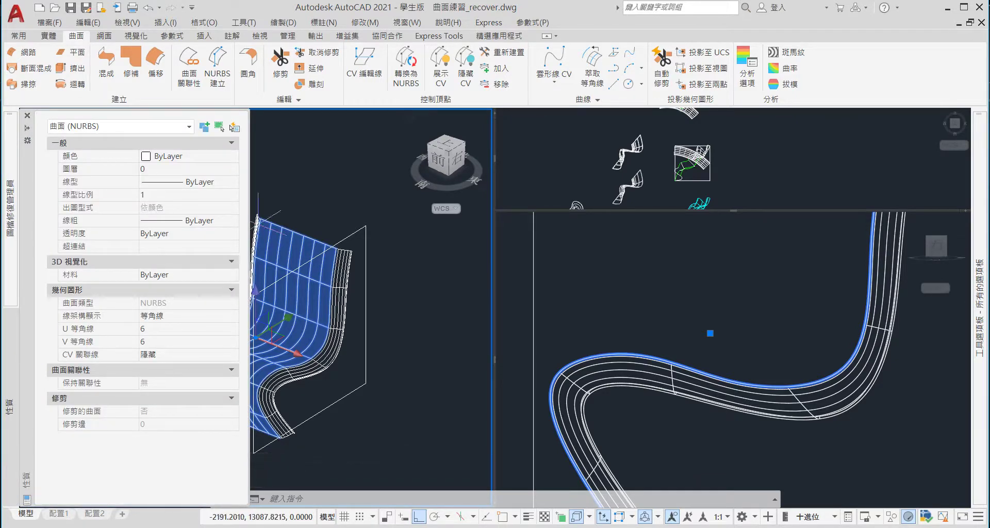
key(Escape)
scroll(320, 258, up, 3)
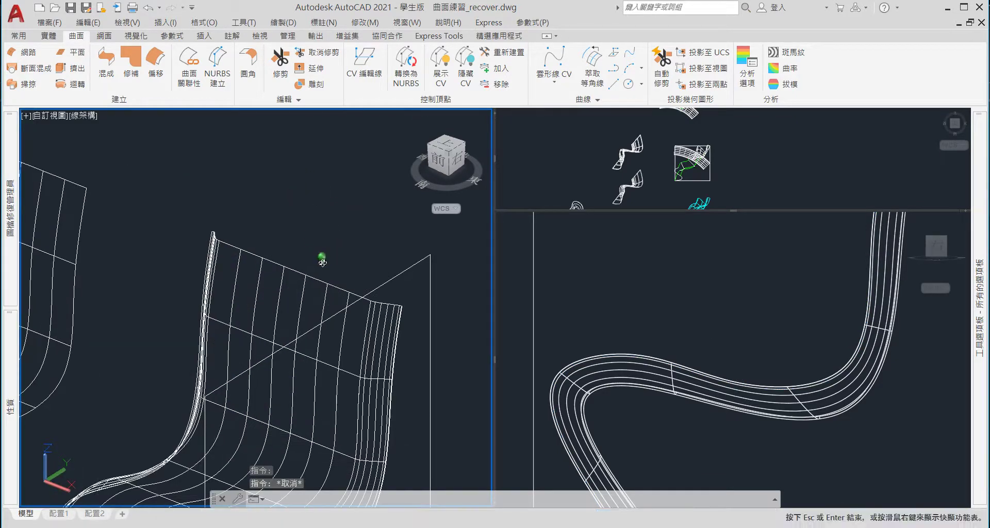
scroll(321, 256, up, 2)
scroll(330, 258, down, 4)
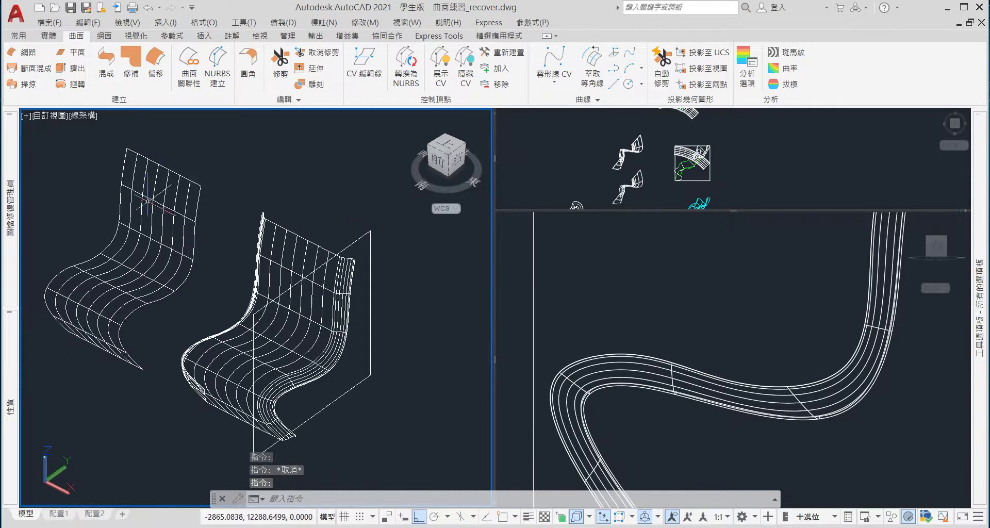
click(165, 198)
key(Escape)
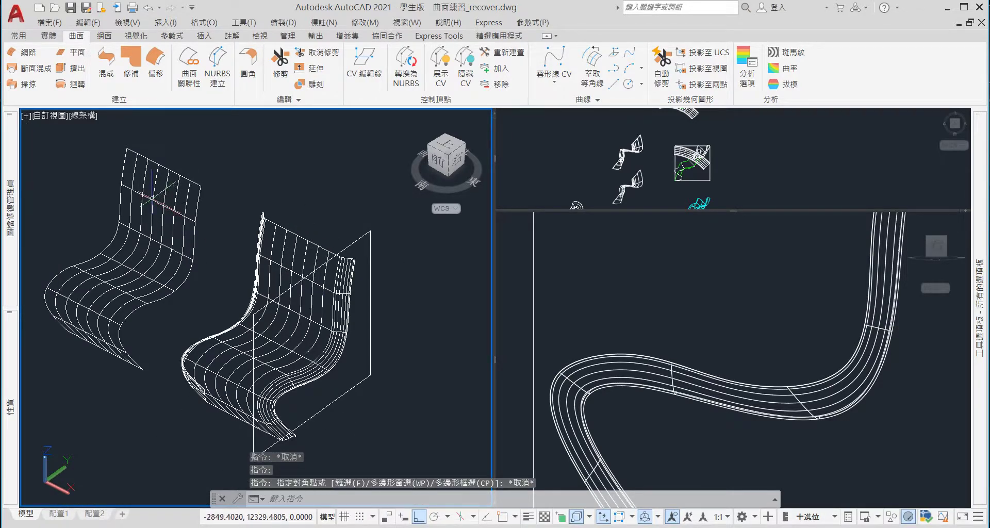
click(152, 199)
key(Escape)
click(310, 227)
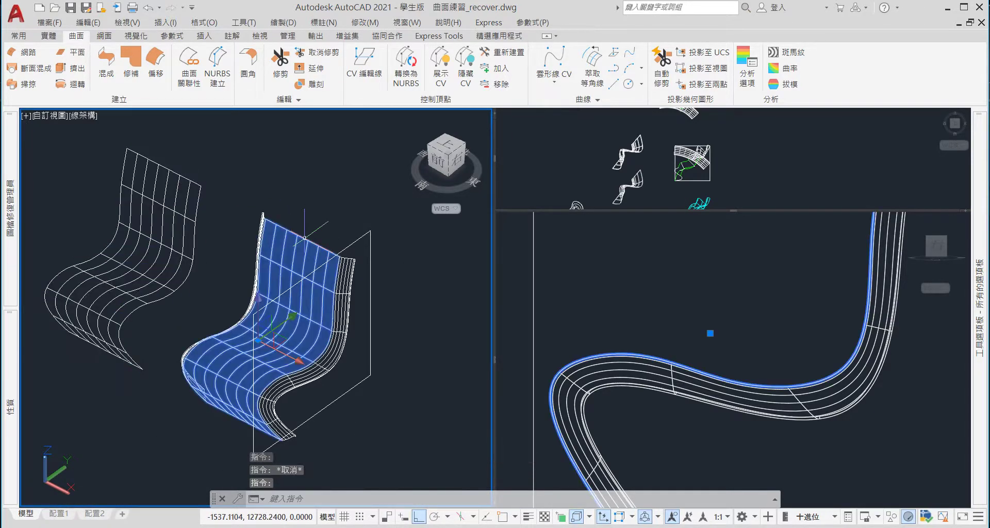
key(Escape)
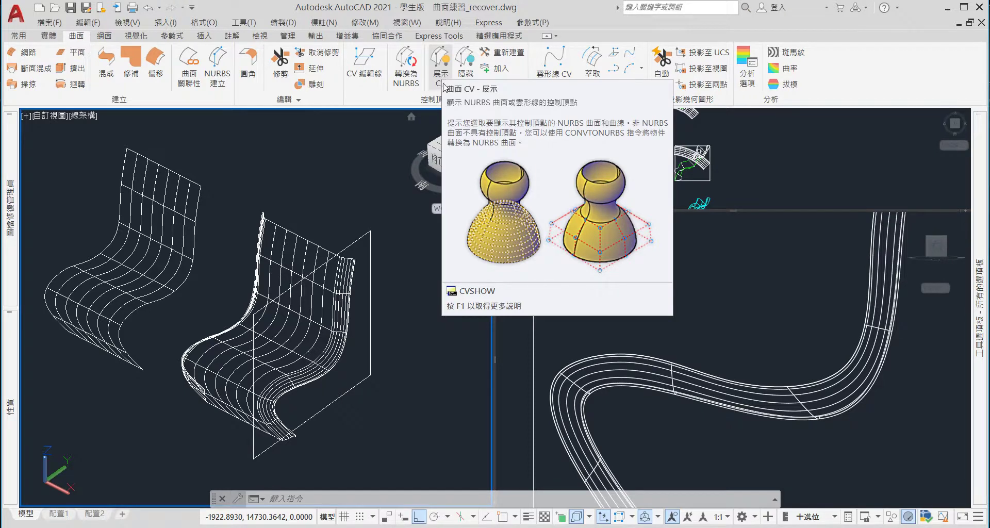
key(Escape)
key(Escape)
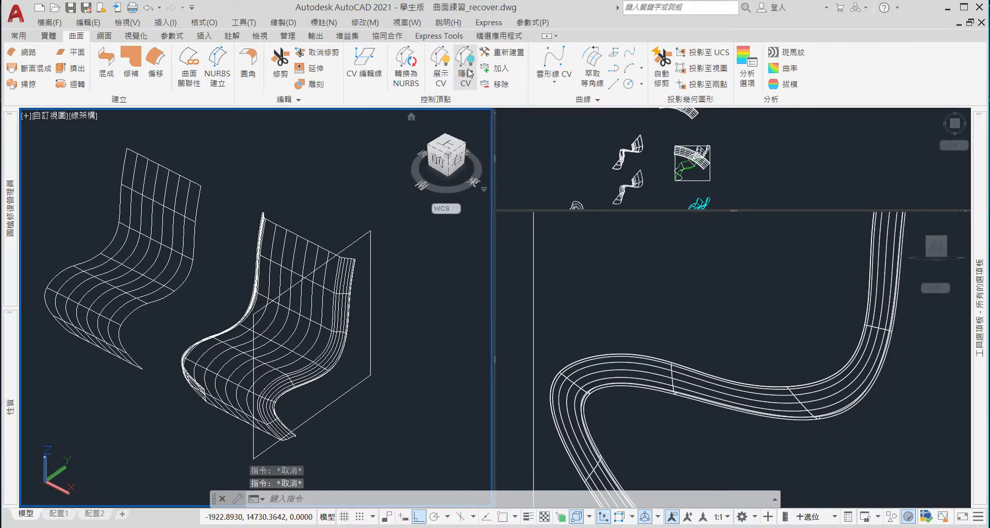
click(441, 67)
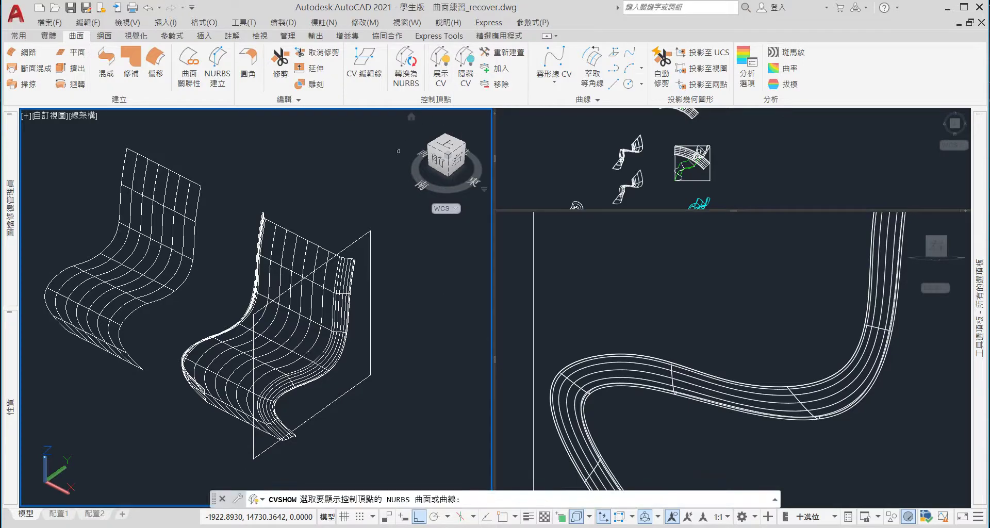
click(303, 248)
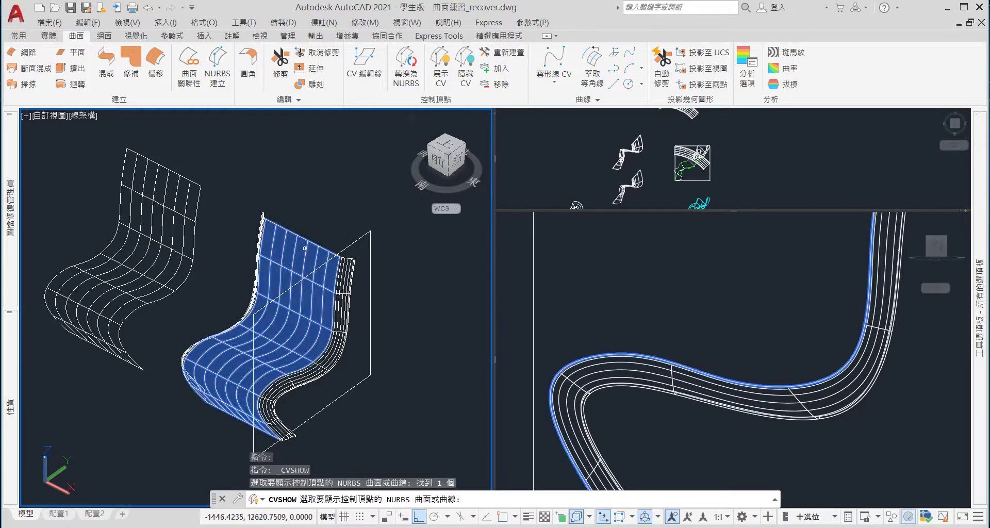
key(Return)
scroll(306, 246, up, 3)
mouse_move(309, 302)
shift+middle_down()
mouse_move(351, 316)
mouse_move(316, 344)
shift+middle_up()
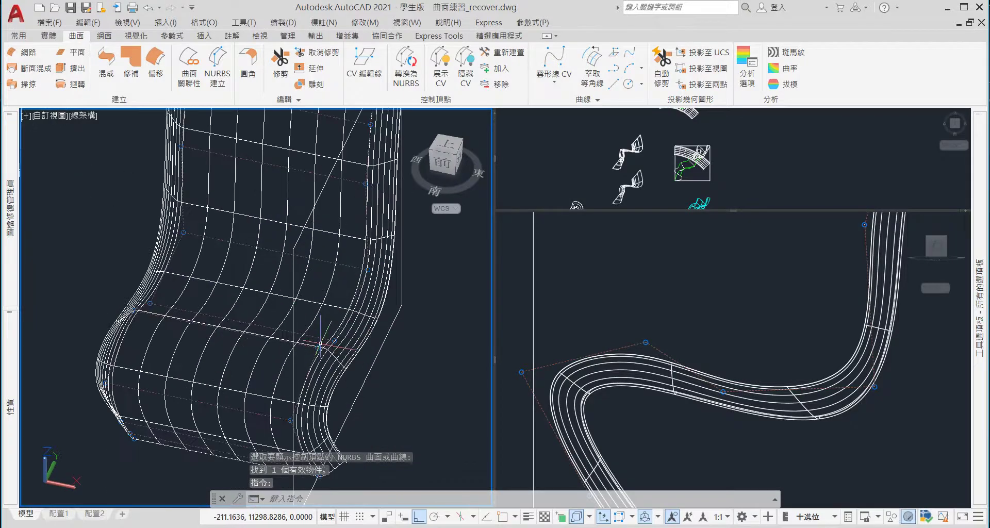
scroll(196, 340, down, 3)
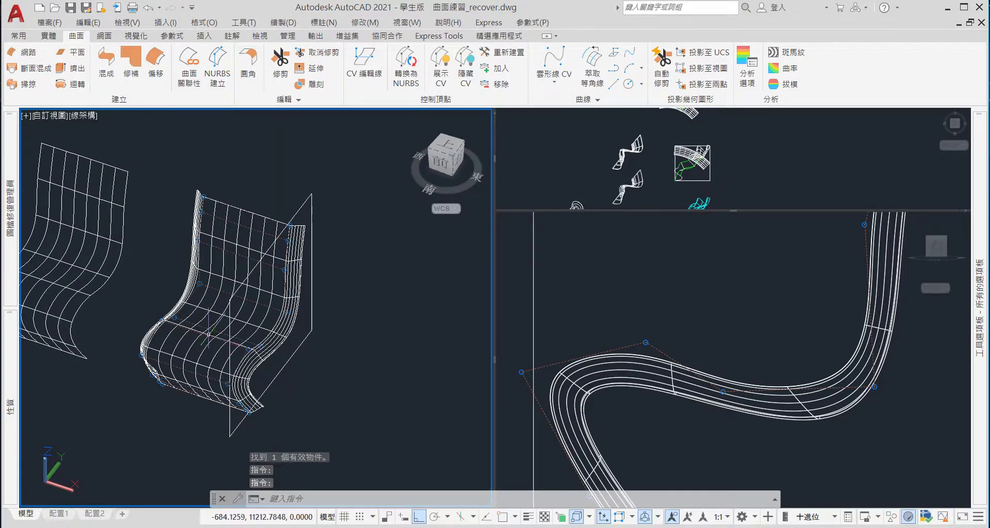
scroll(217, 256, up, 3)
shift+middle_drag(218, 257, 165, 255)
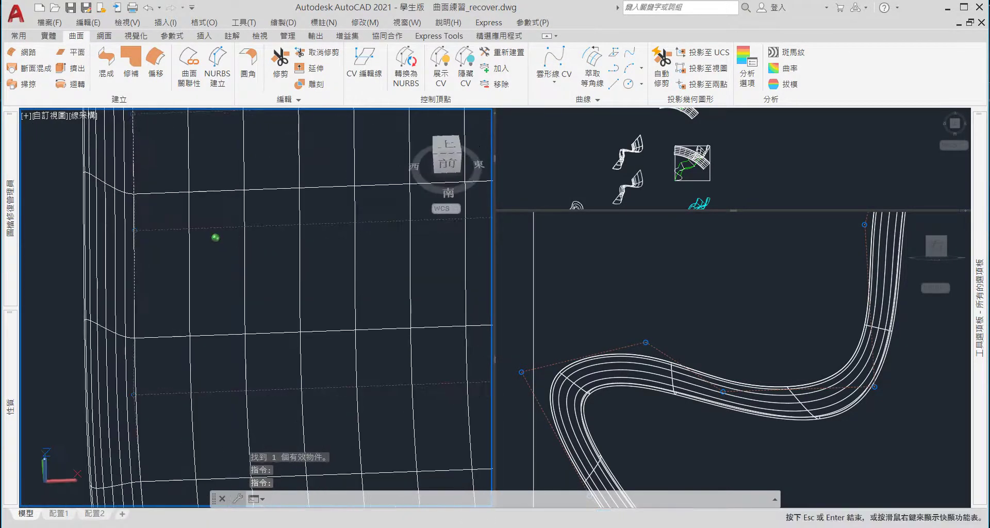
scroll(310, 224, down, 3)
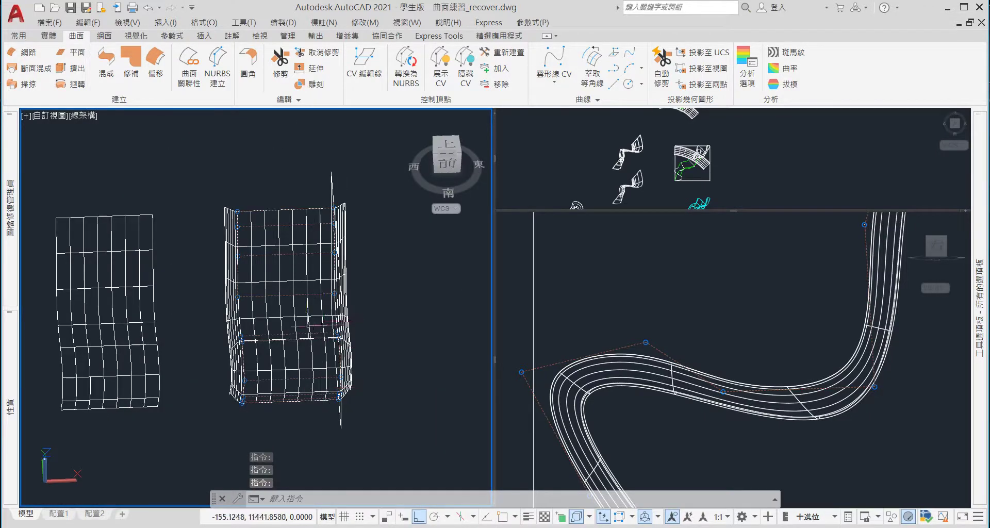
shift+middle_drag(299, 320, 232, 341)
scroll(328, 258, up, 2)
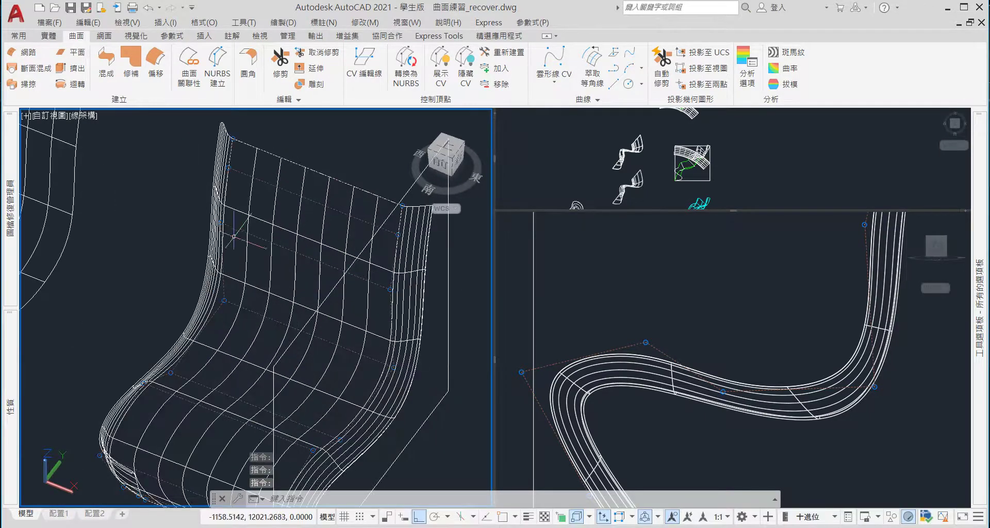
scroll(275, 230, down, 2)
scroll(275, 229, up, 2)
scroll(245, 319, up, 1)
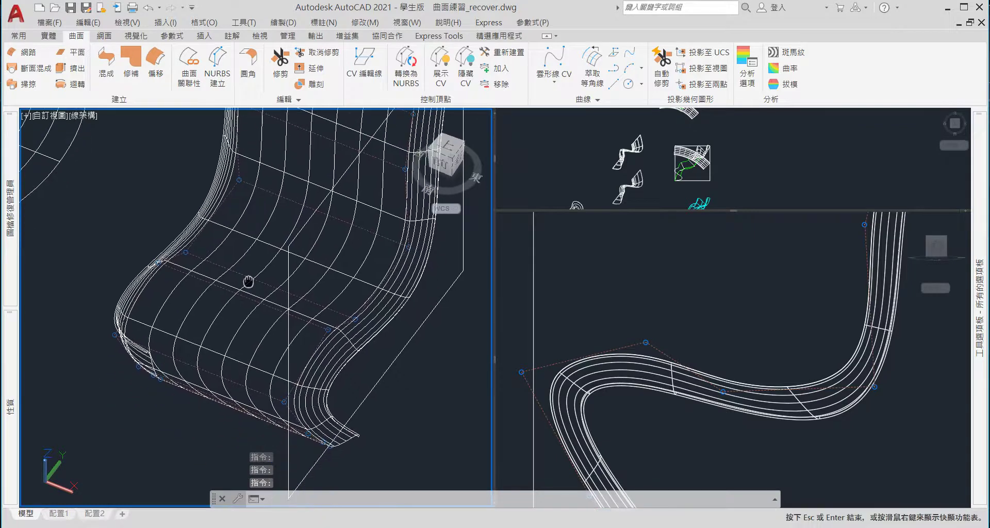
shift+middle_drag(244, 319, 256, 262)
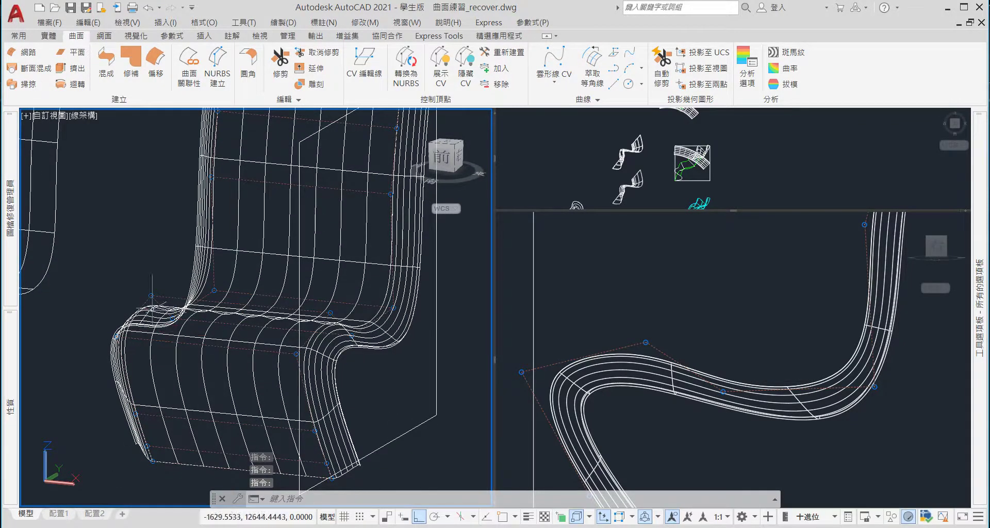
scroll(213, 285, up, 2)
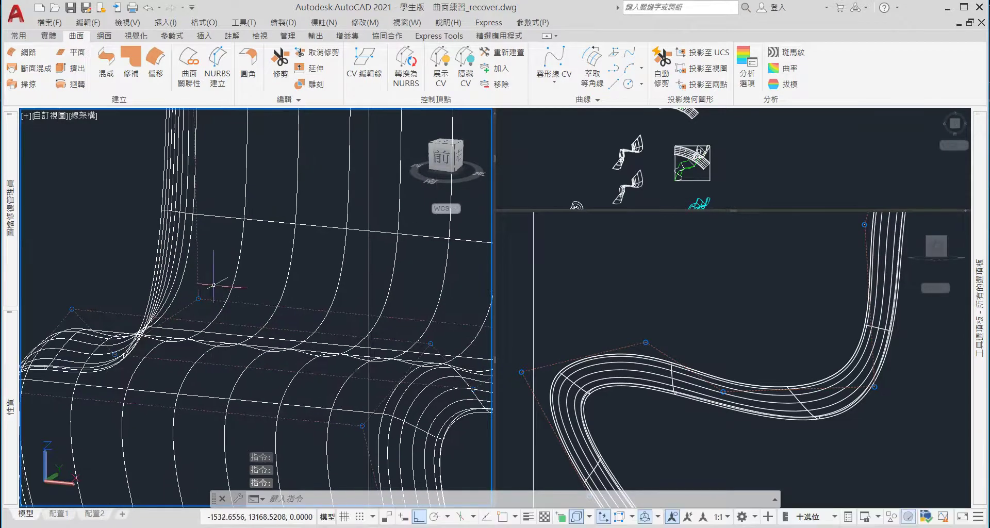
shift+middle_drag(214, 285, 123, 370)
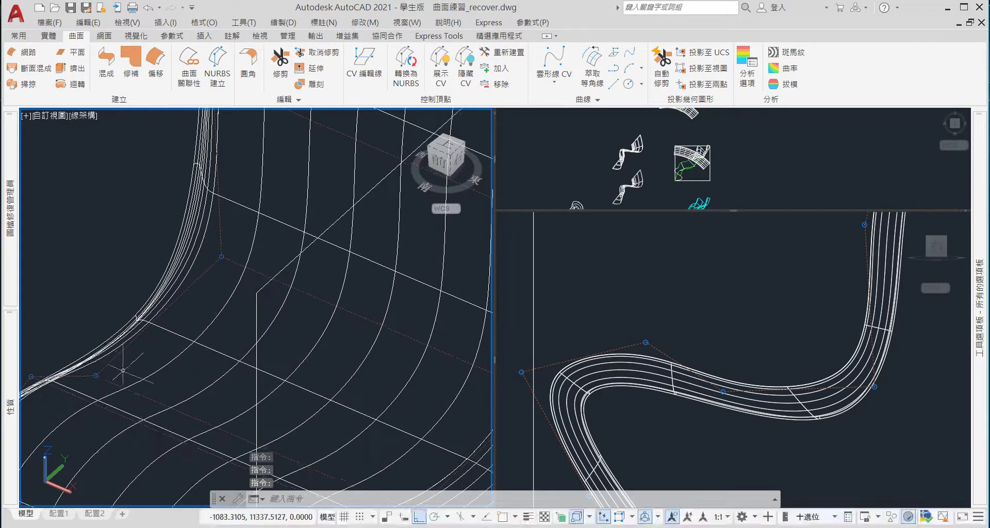
shift+middle_drag(215, 278, 174, 396)
scroll(174, 395, down, 2)
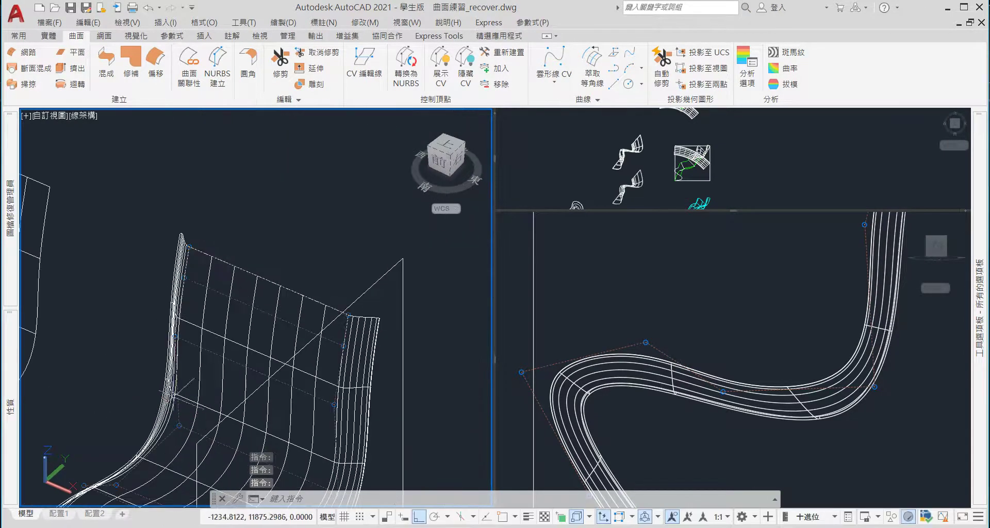
scroll(210, 255, down, 3)
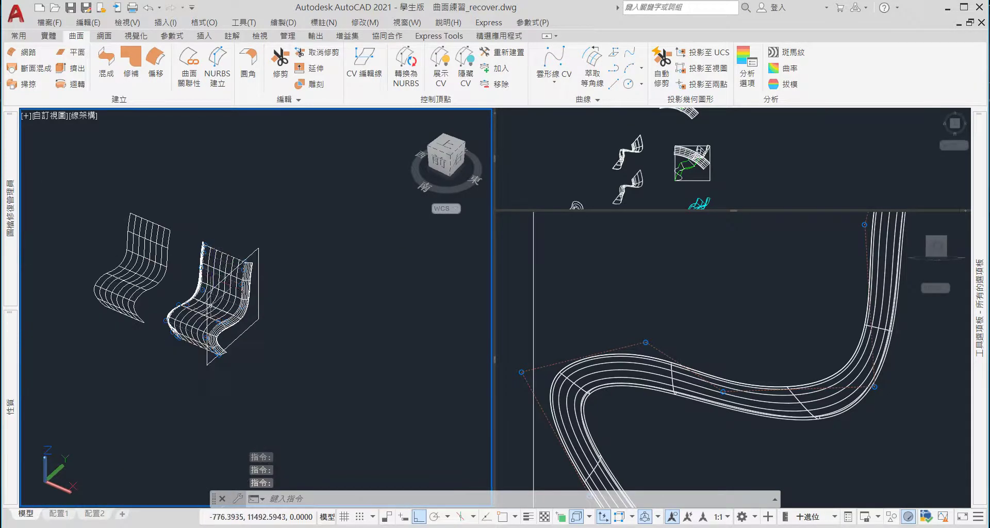
scroll(209, 242, up, 1)
scroll(208, 235, up, 2)
scroll(206, 229, down, 2)
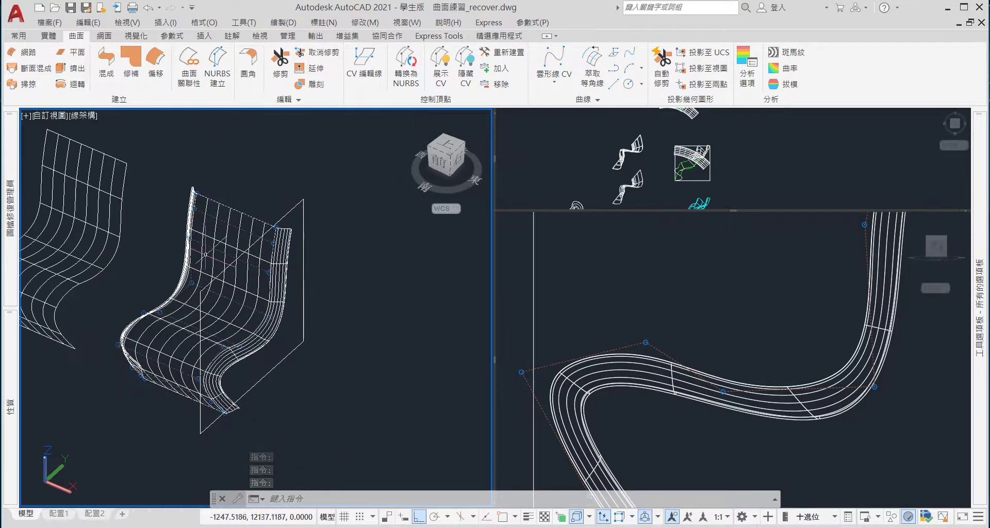
scroll(209, 257, up, 3)
scroll(237, 299, up, 1)
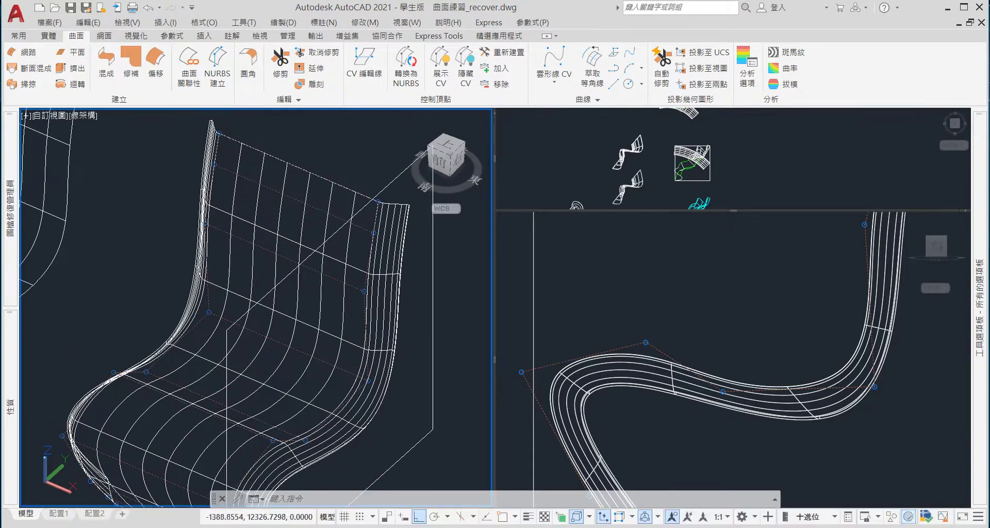
scroll(175, 294, down, 1)
scroll(166, 295, up, 1)
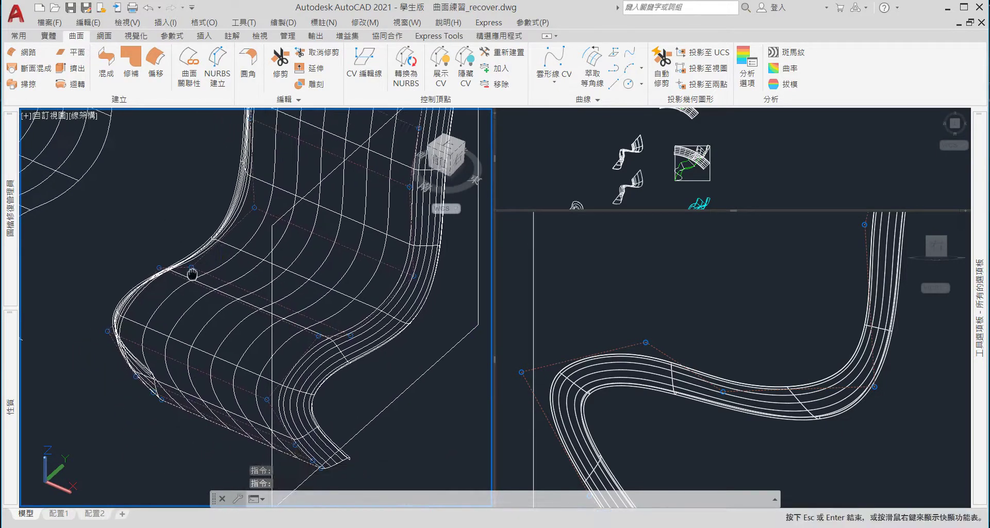
scroll(170, 288, down, 1)
scroll(175, 289, up, 2)
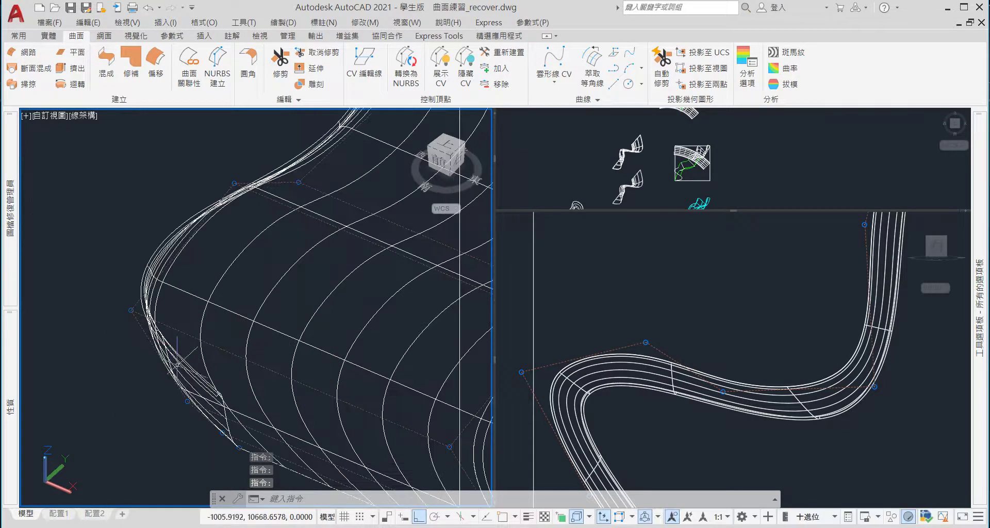
middle_drag(196, 381, 172, 277)
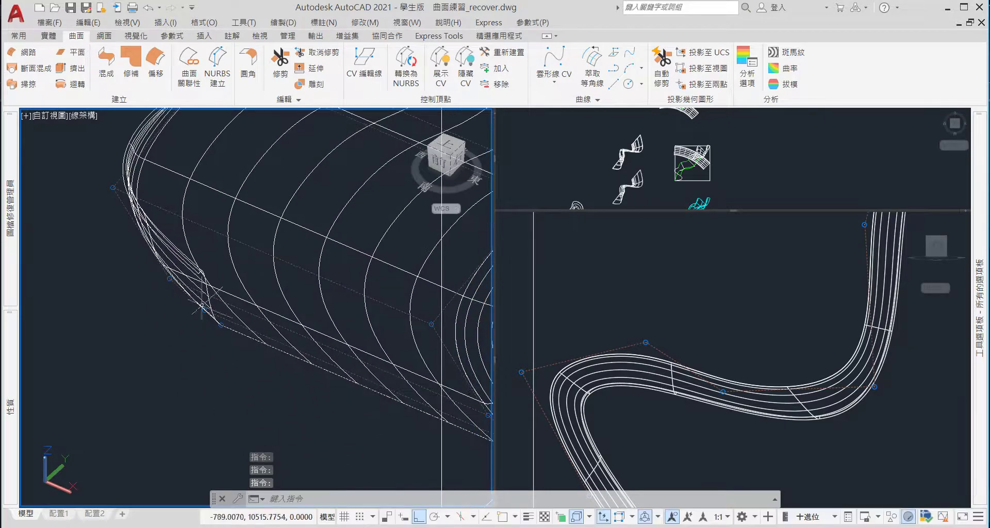
scroll(212, 304, down, 2)
scroll(253, 322, up, 1)
scroll(259, 317, up, 2)
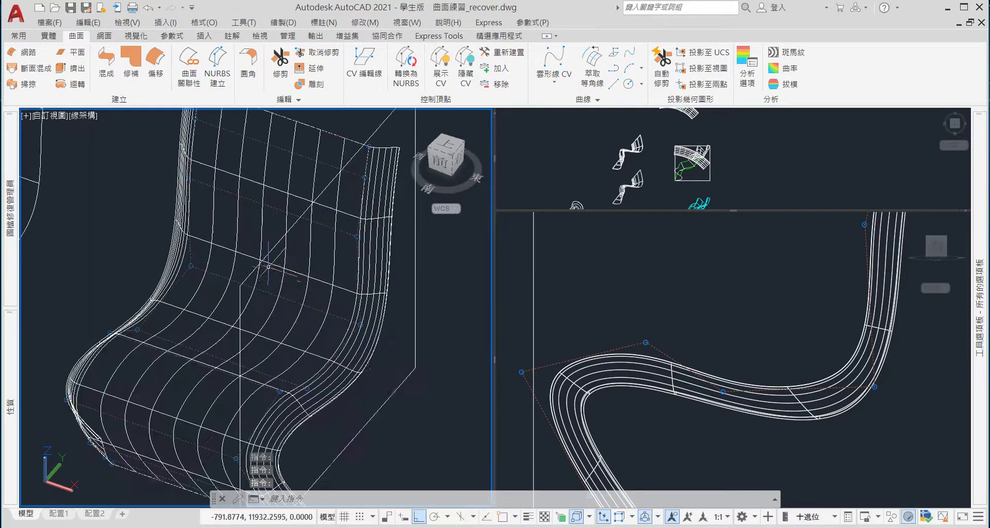
scroll(260, 223, down, 2)
key(Escape)
key(Escape)
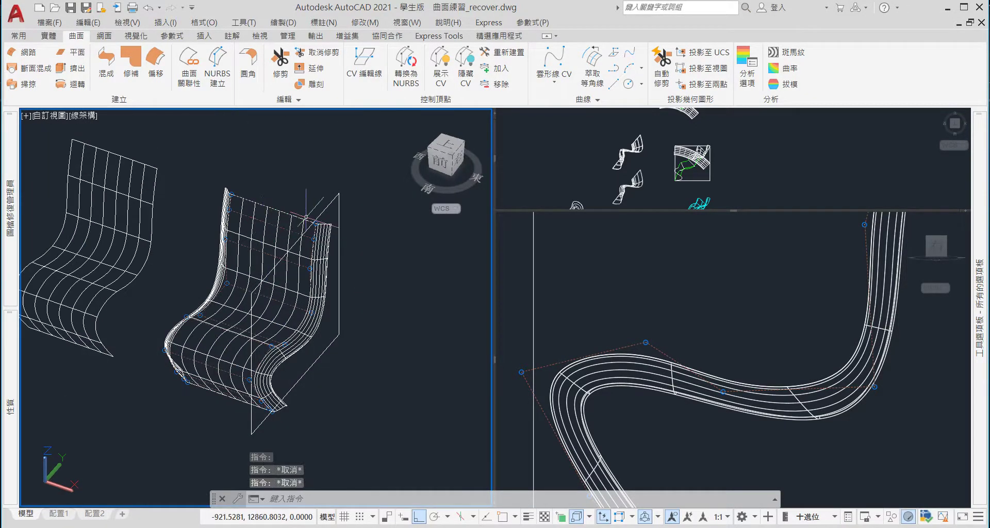
mouse_move(447, 155)
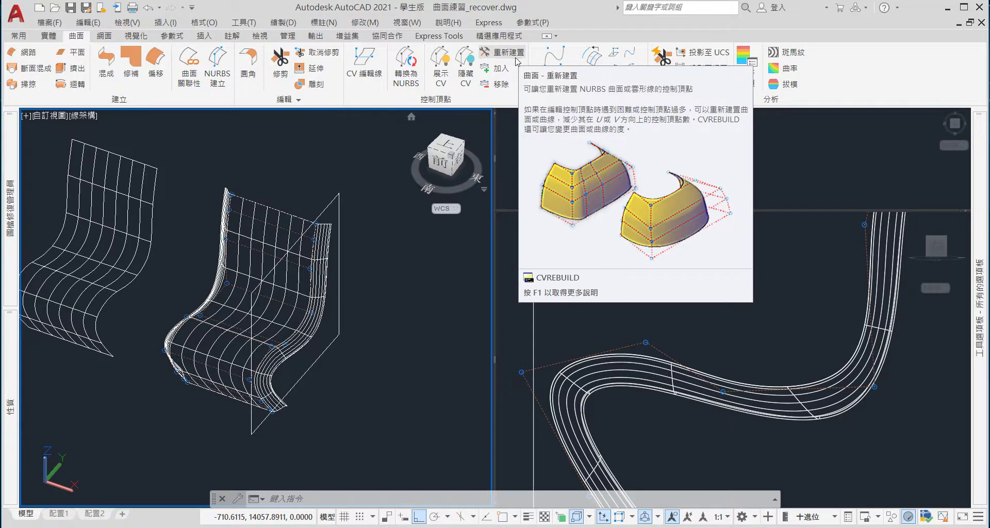
Clear pending commands and deselect the chair surface after several selection attempts
key(Escape)
key(Escape)
scroll(274, 272, up, 3)
scroll(275, 271, up, 3)
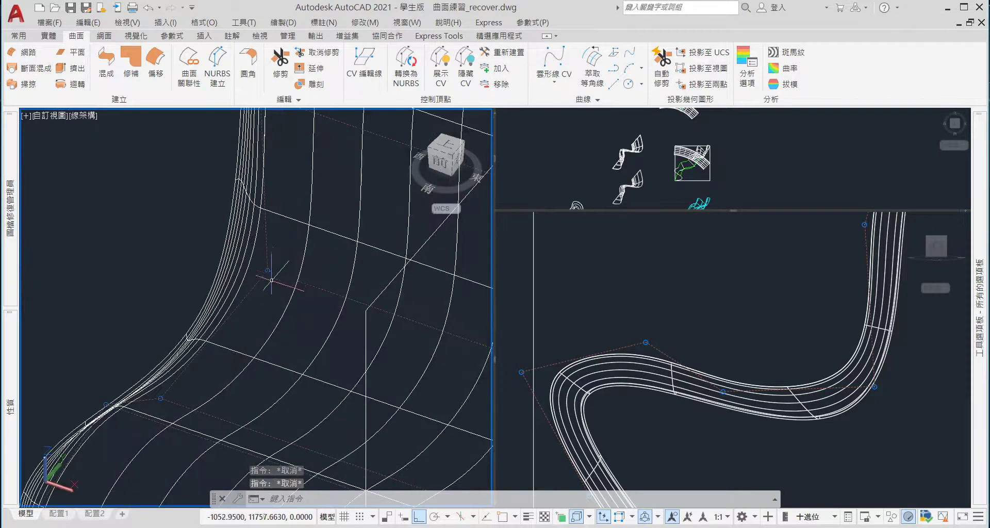
scroll(275, 271, down, 3)
click(279, 258)
key(Escape)
click(238, 268)
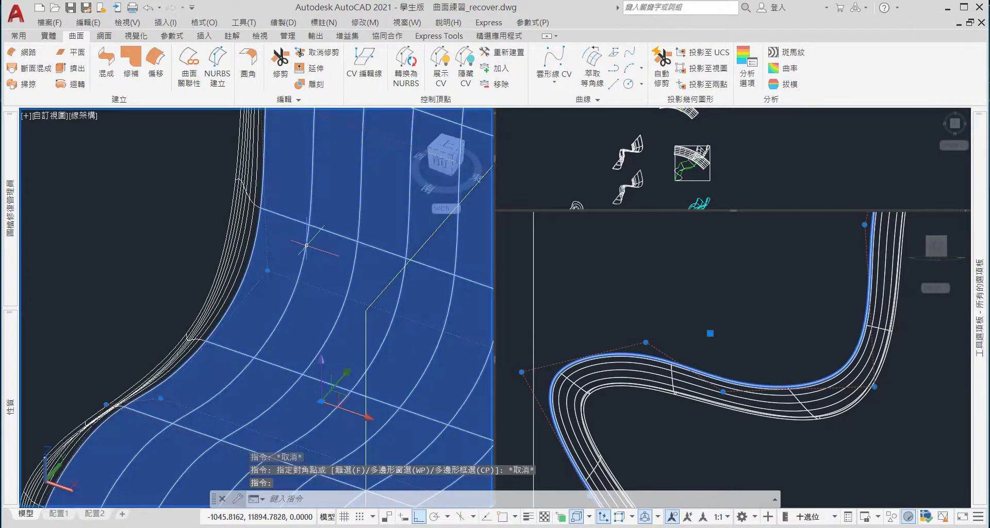
key(Escape)
scroll(238, 269, down, 3)
scroll(278, 263, up, 3)
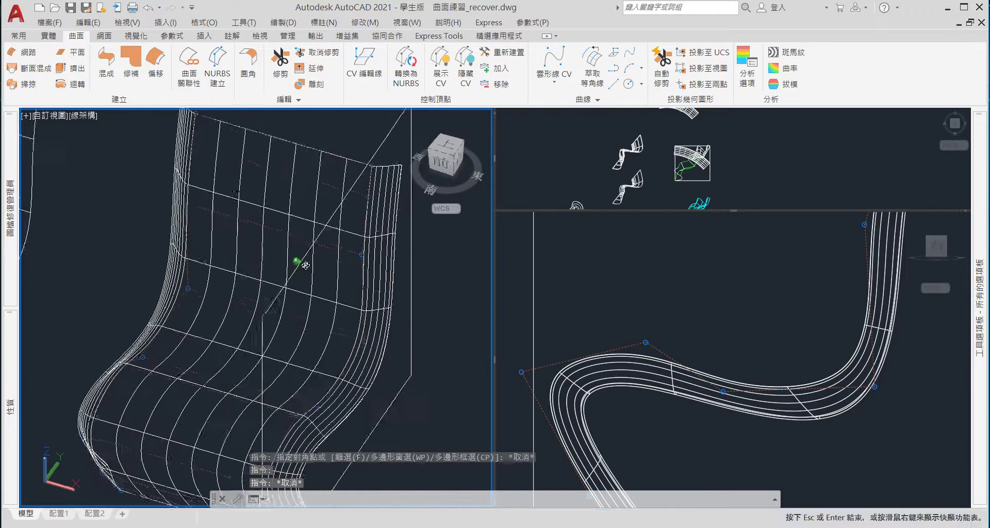
scroll(321, 262, up, 2)
key(Escape)
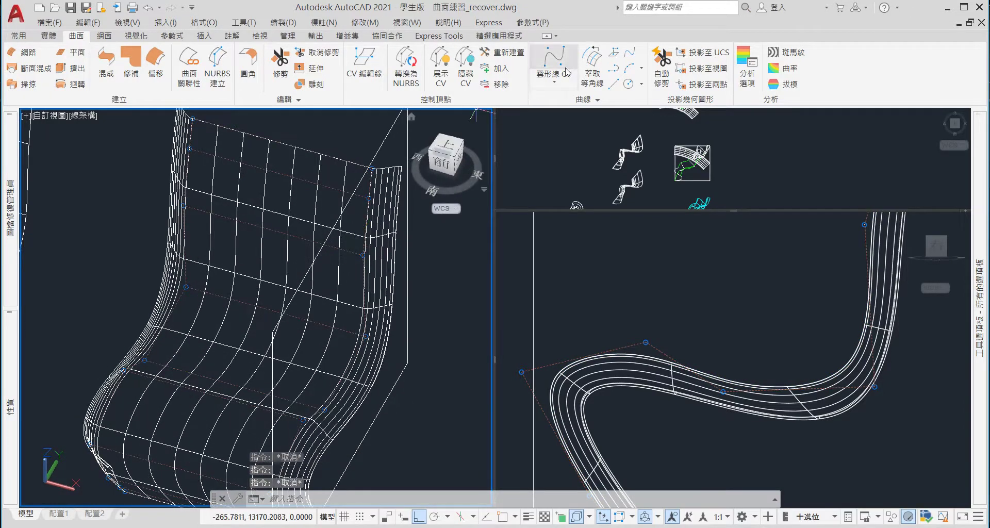
Run CVREBUILD on the chair surface and move the Rebuild Surface dialog aside
click(496, 52)
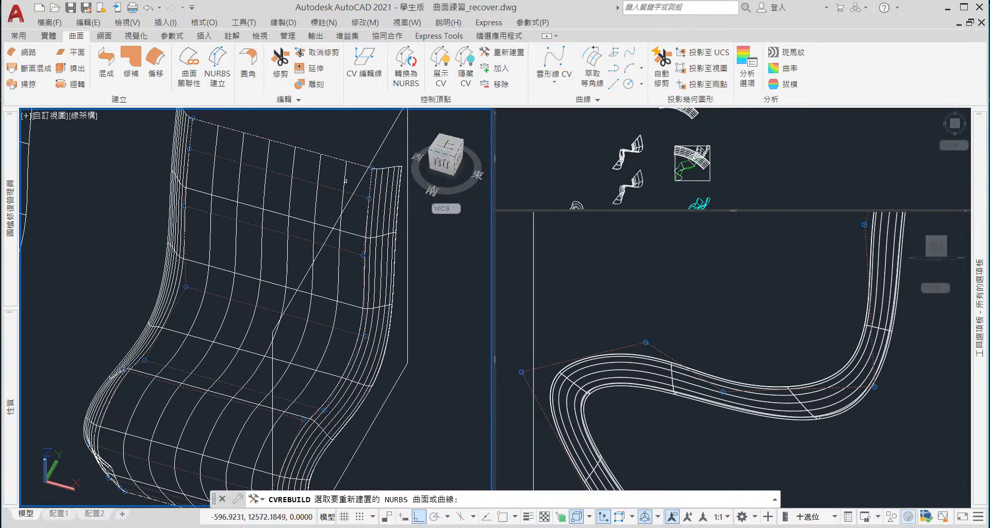
click(303, 185)
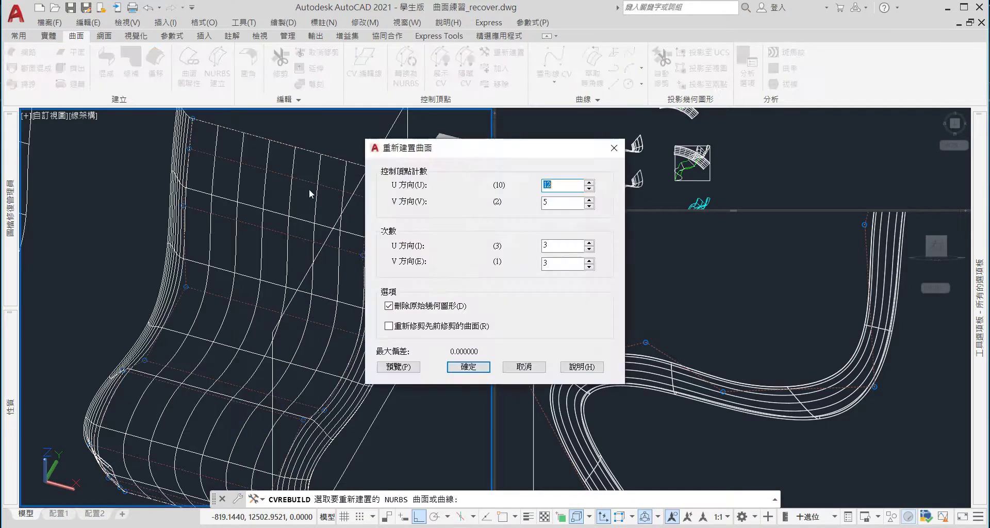
drag(511, 159, 679, 150)
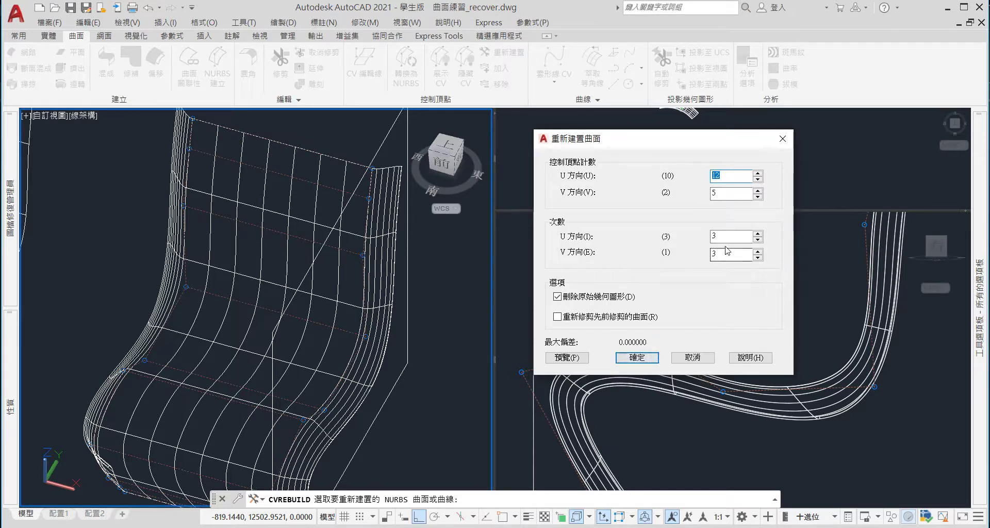
Apply the Rebuild Surface settings: 12 U × 5 V control vertices, degree 3 both ways
key(Tab)
key(Tab)
key(Tab)
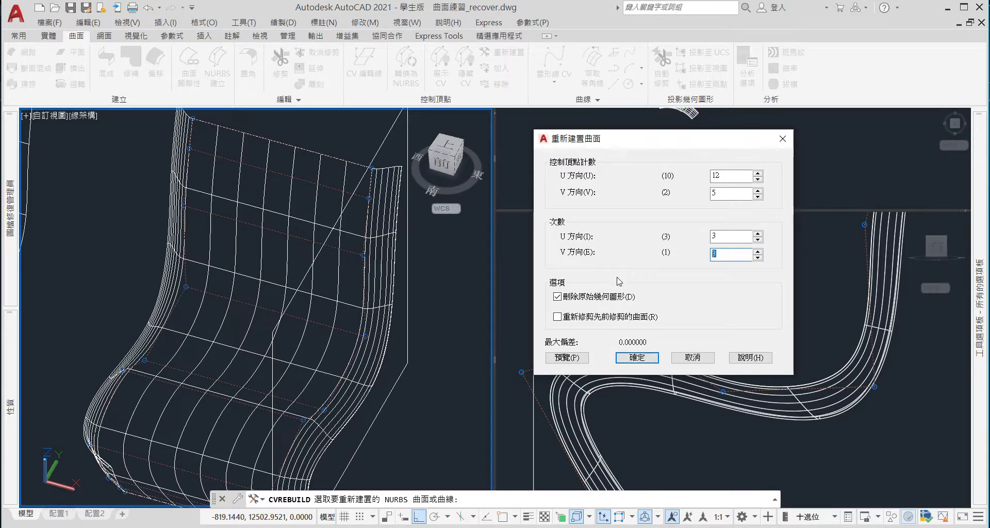
click(636, 357)
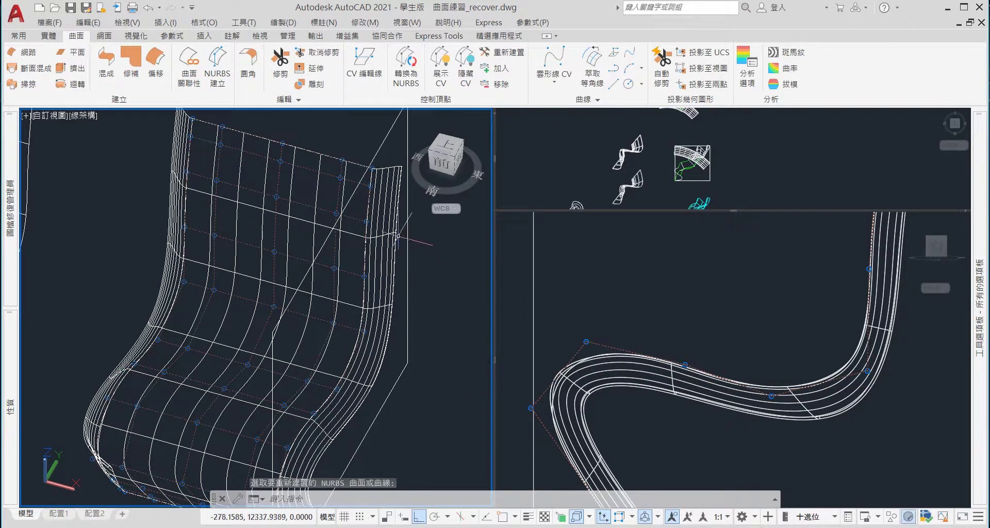
Orbit to the backrest, try stretching one control vertex, then undo that move
scroll(397, 237, down, 2)
scroll(363, 258, up, 3)
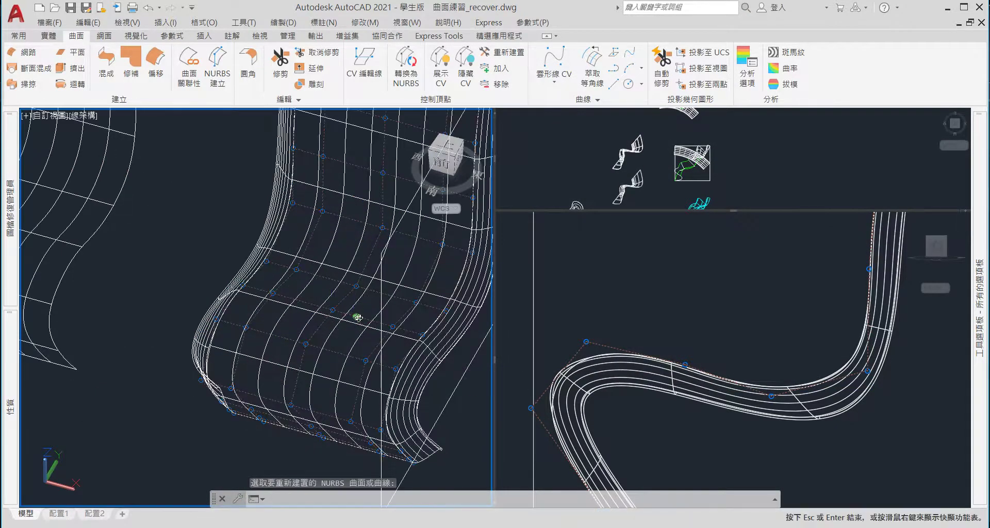
drag(357, 317, 289, 320)
scroll(289, 320, down, 3)
key(Escape)
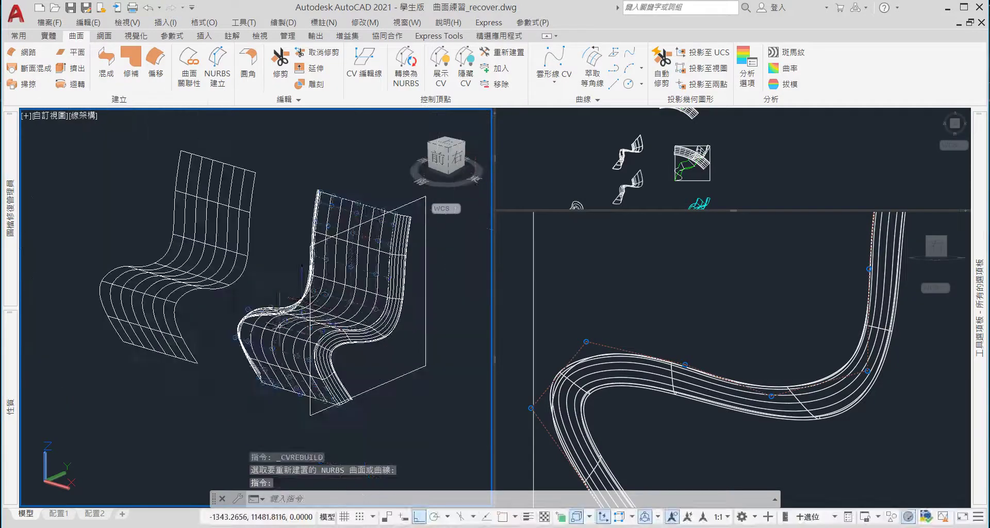
scroll(384, 258, up, 3)
key(Escape)
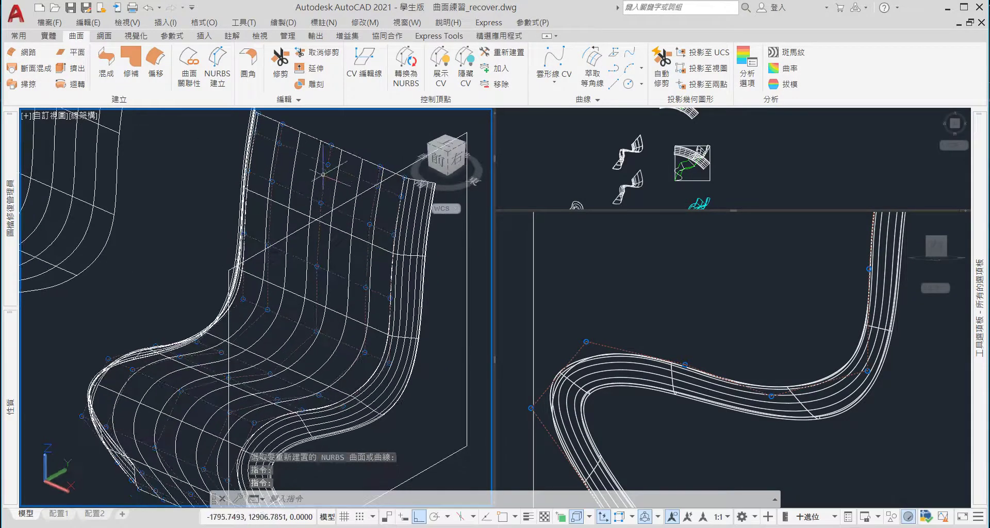
click(328, 164)
click(328, 164)
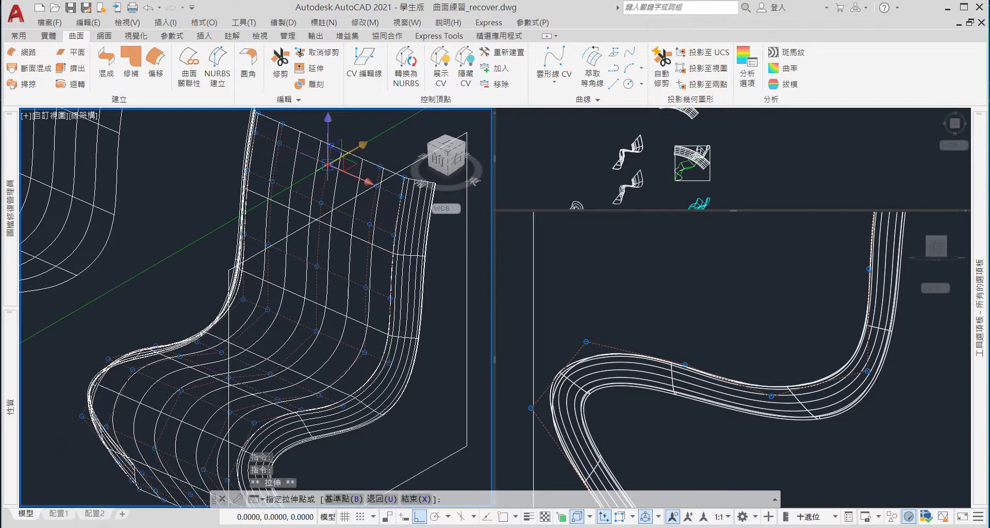
click(321, 168)
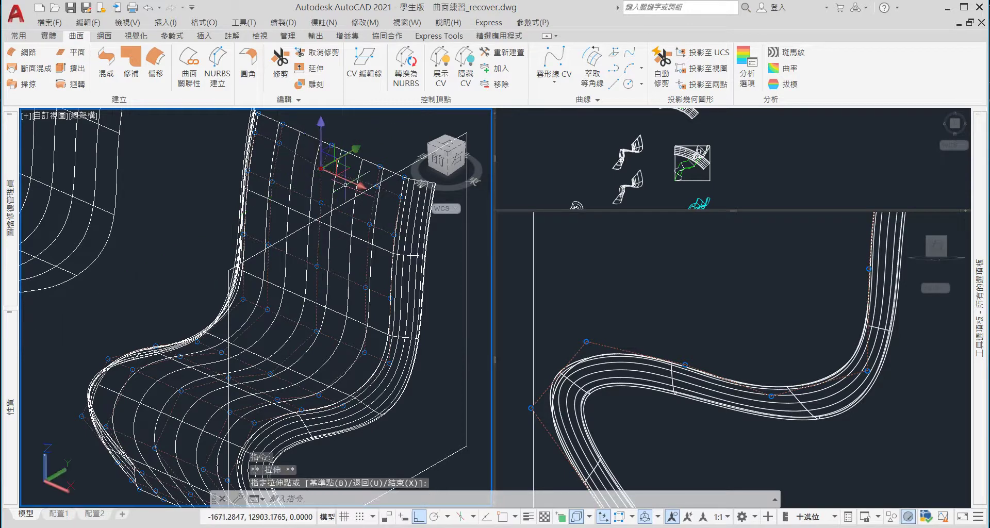
key(ctrl+z)
Move a backrest control vertex along one gizmo axis to dent the surface
scroll(273, 283, up, 3)
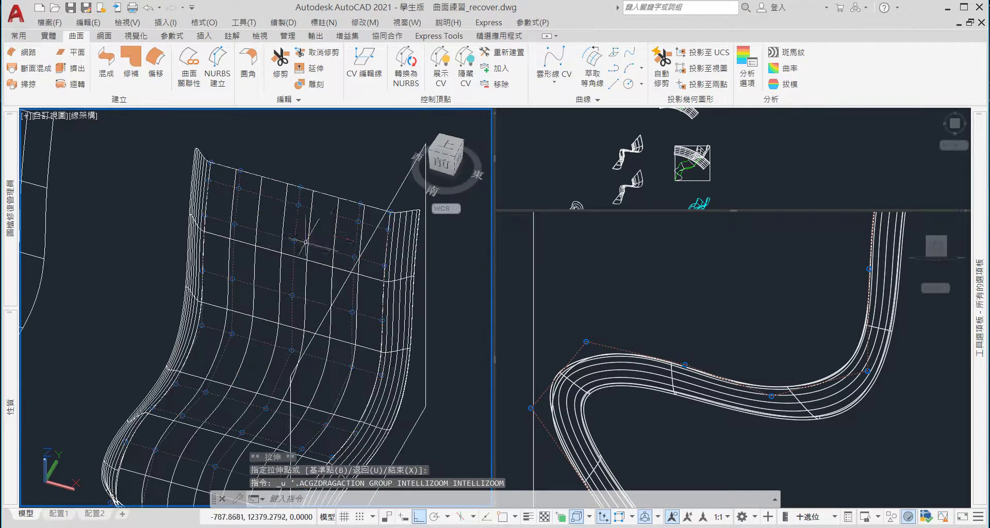
shift+middle_drag(320, 238, 282, 250)
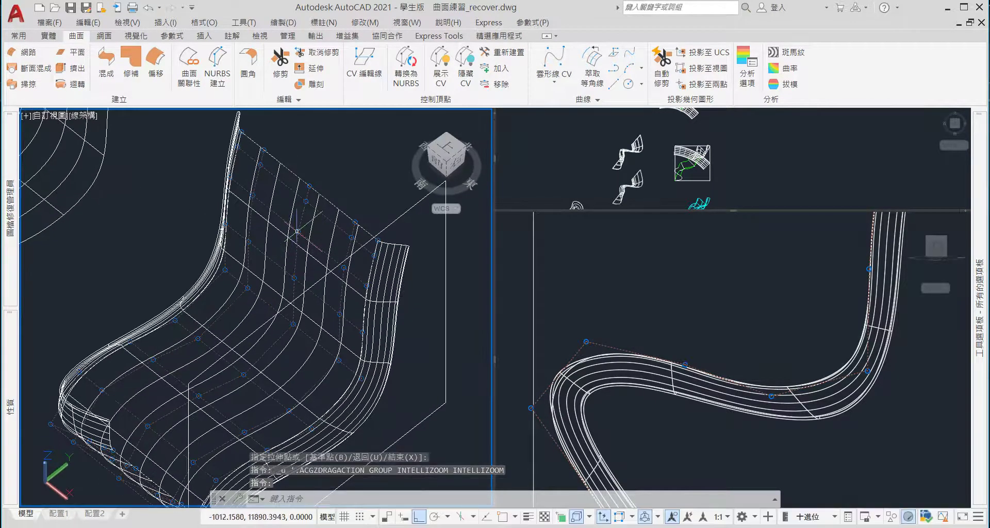
click(297, 232)
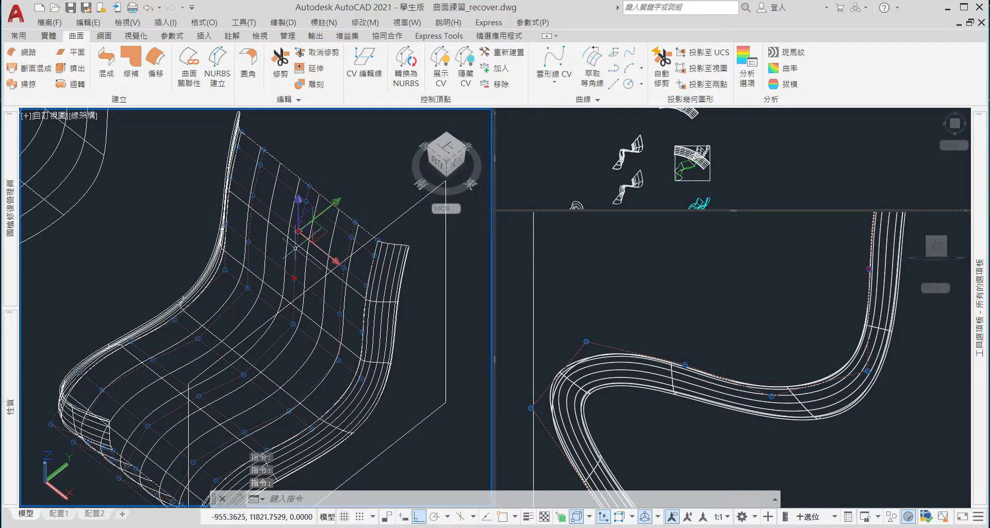
click(333, 203)
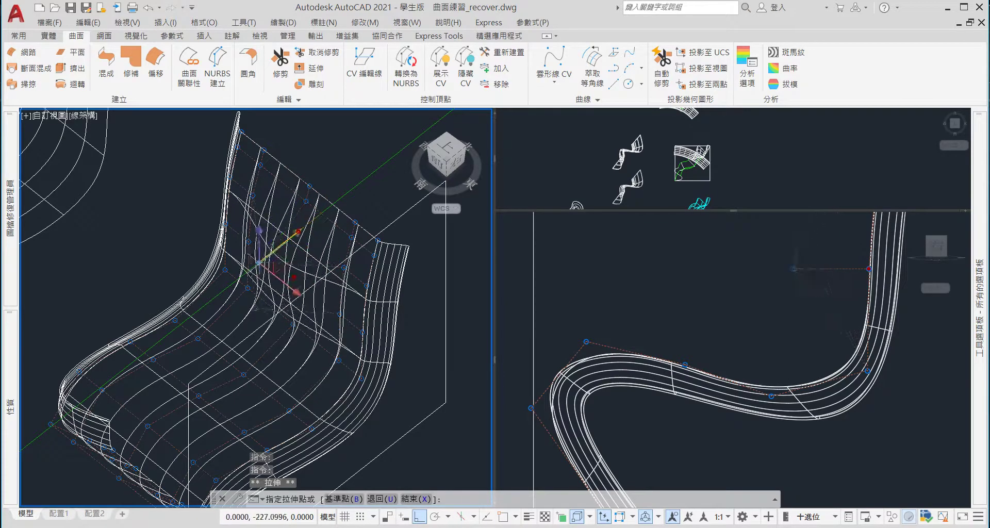
click(265, 261)
key(Escape)
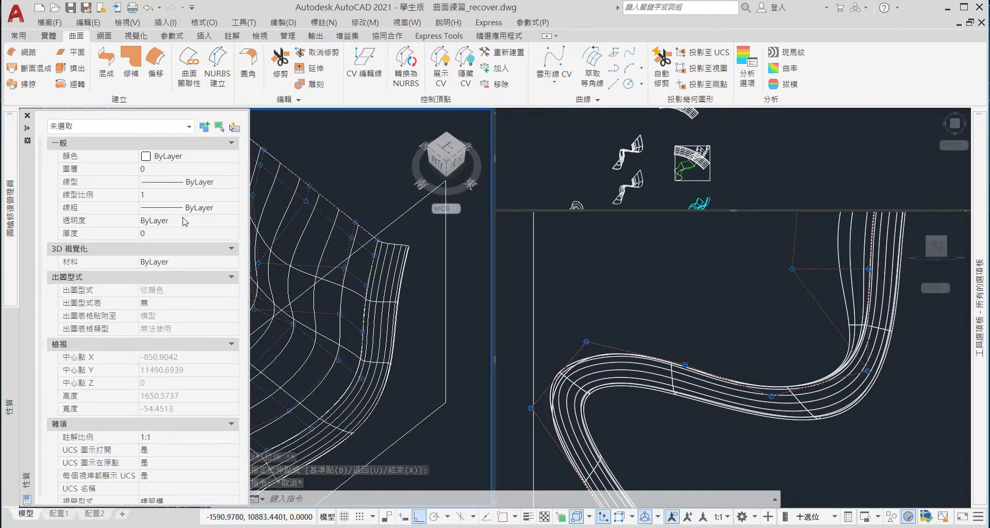
Zoom in on the backrest and select one of its control vertices
key(Escape)
scroll(413, 259, up, 1)
scroll(397, 253, up, 1)
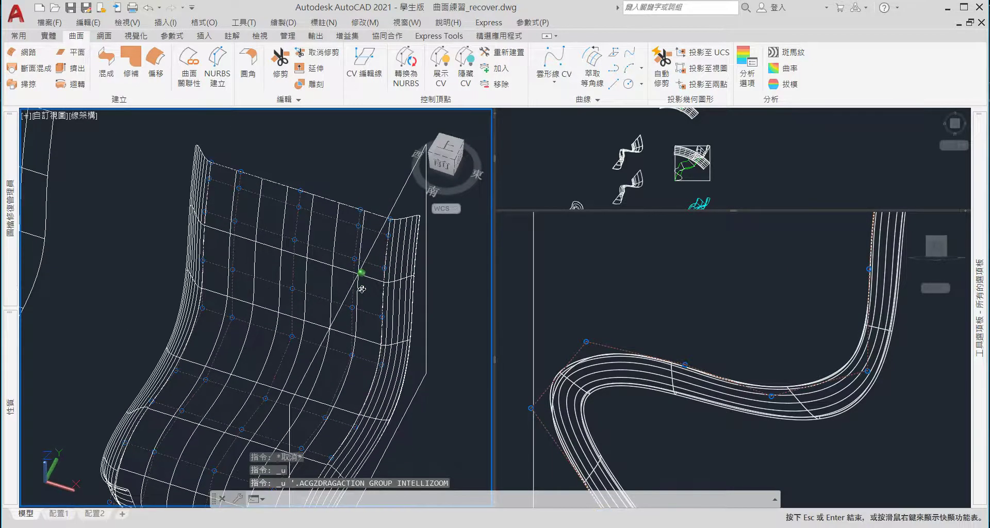
scroll(313, 247, up, 3)
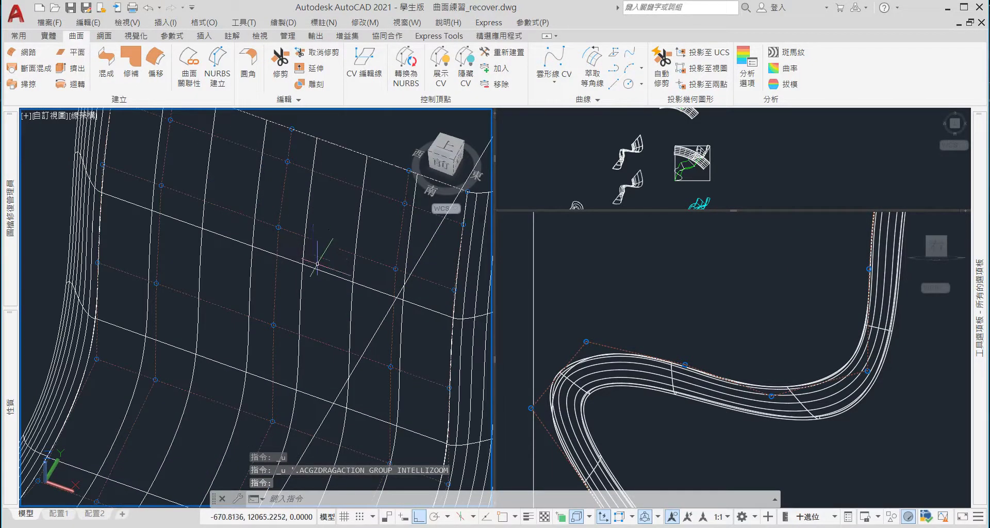
scroll(309, 257, down, 3)
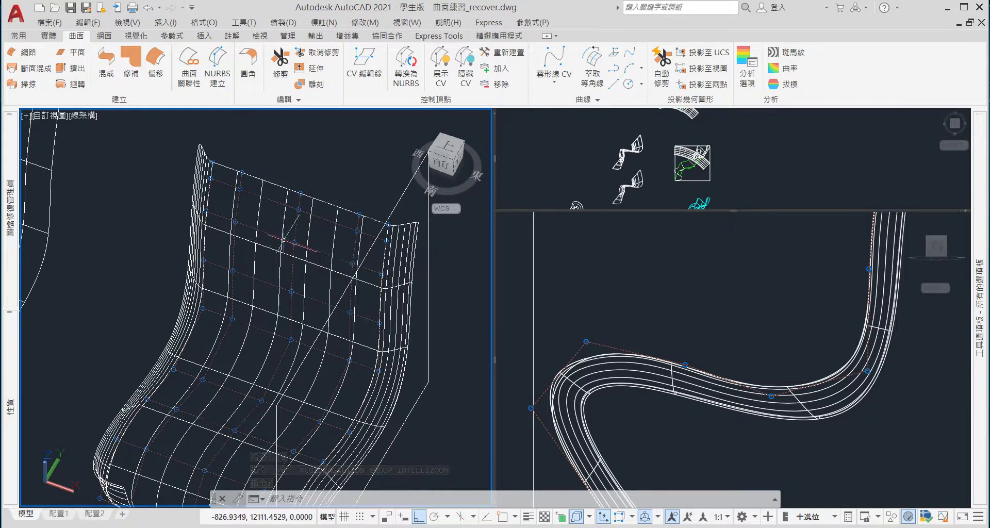
scroll(290, 242, up, 3)
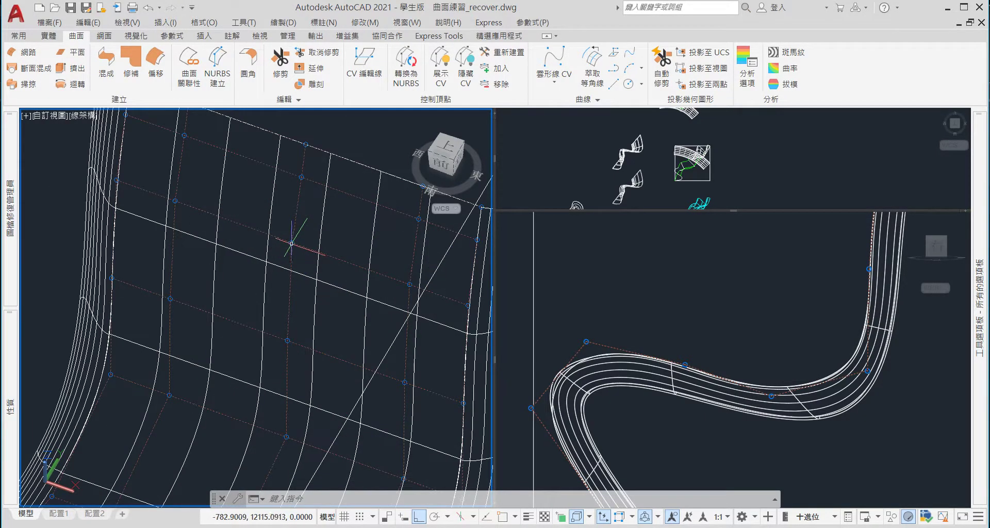
click(292, 243)
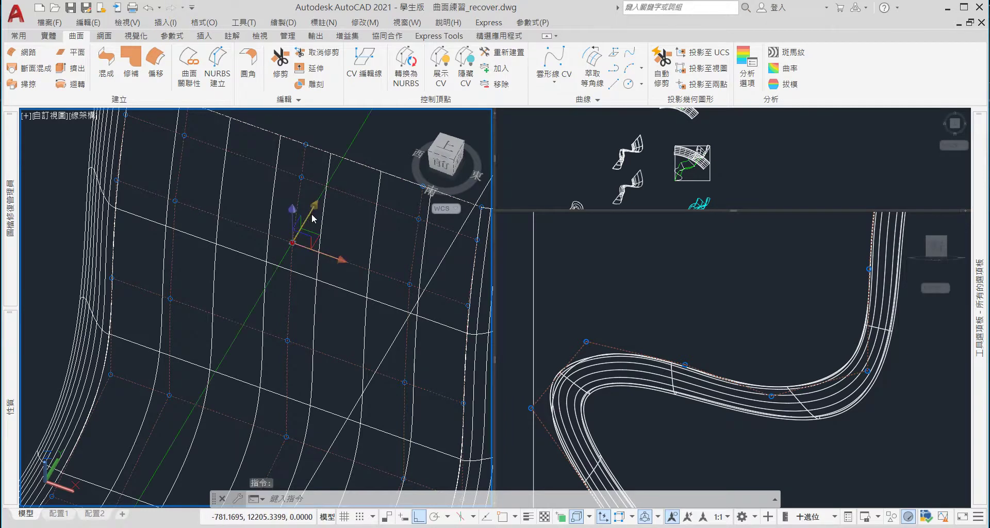
Review the sub-object selection filter and gizmo type choices, leaving both unchanged
click(632, 517)
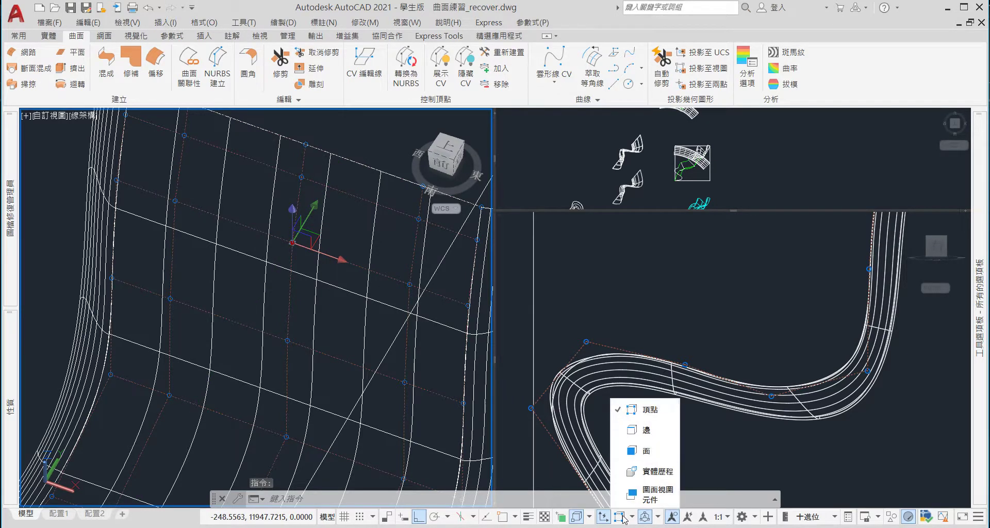
click(622, 517)
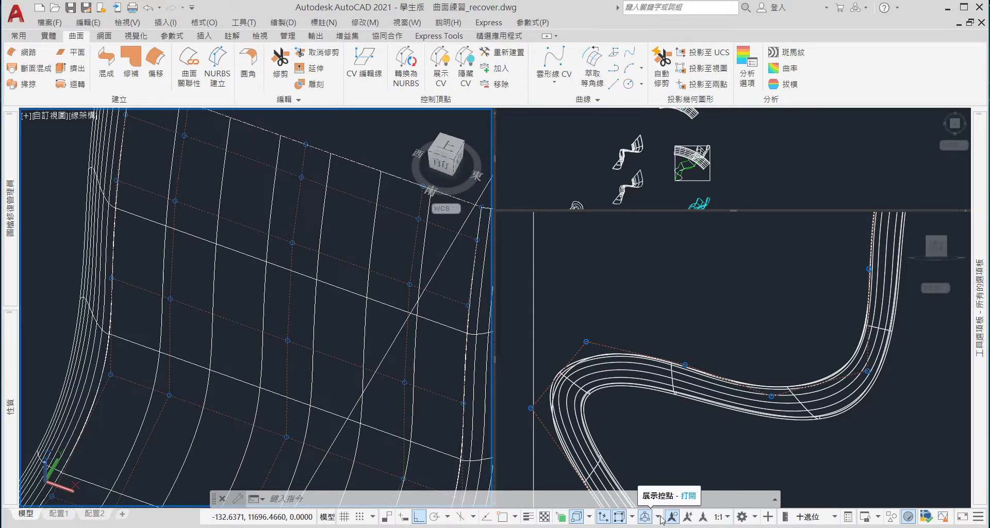
click(659, 516)
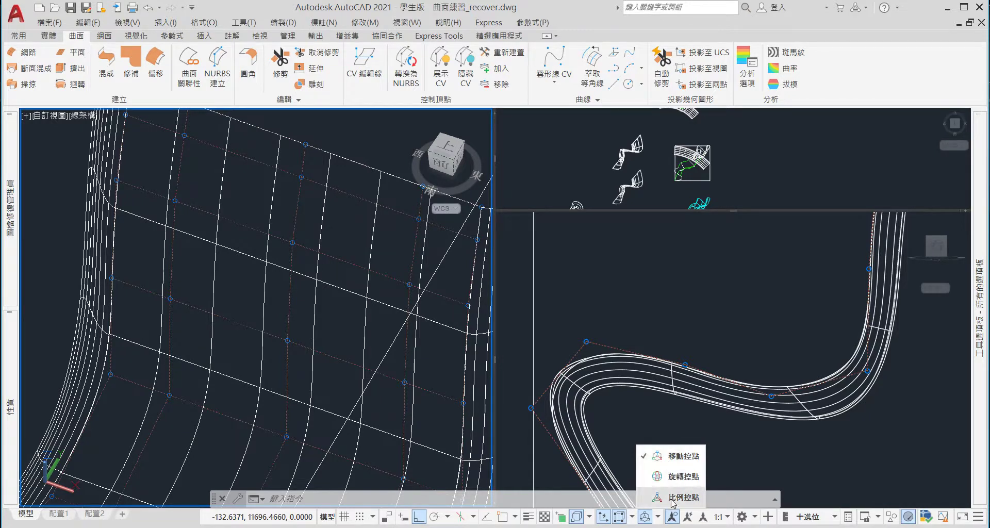
key(Escape)
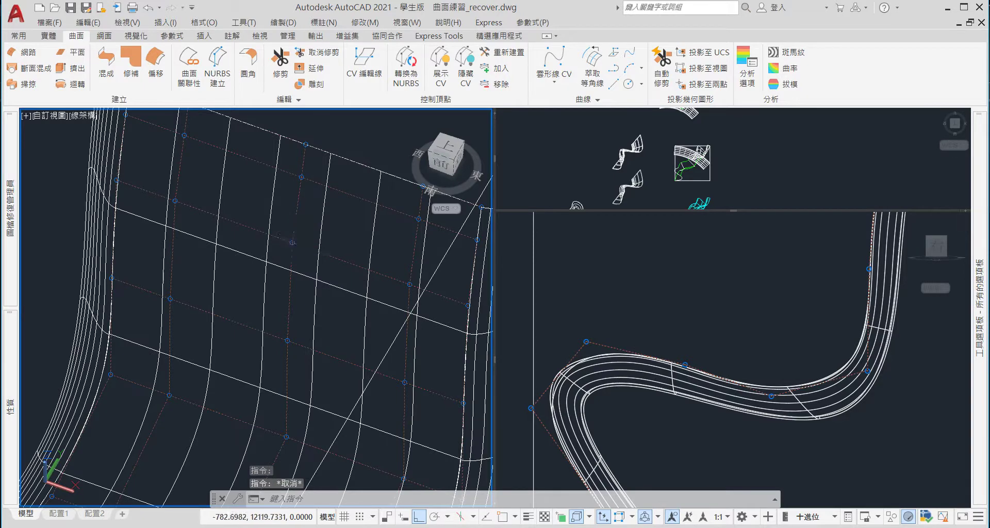
Stretch a backrest control vertex 50 units along one axis
click(292, 242)
click(310, 214)
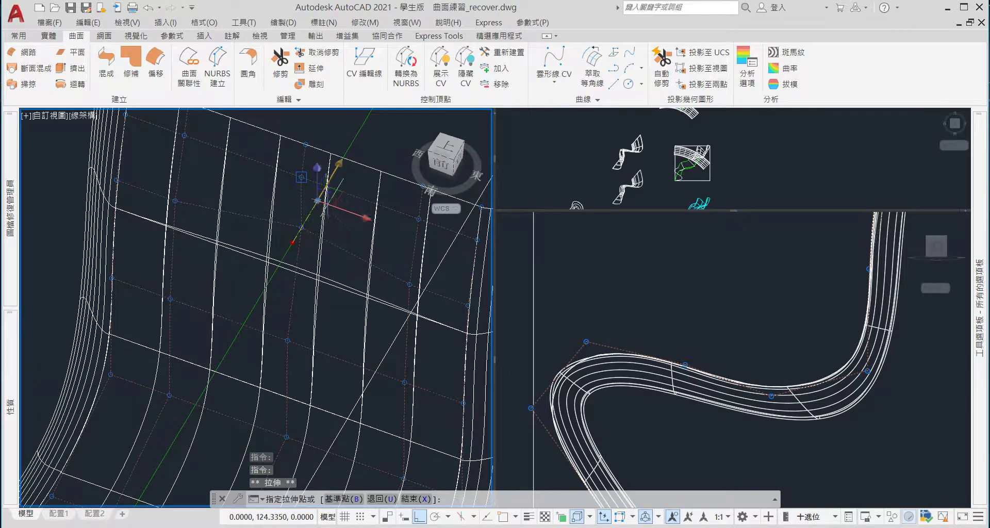
text(50)
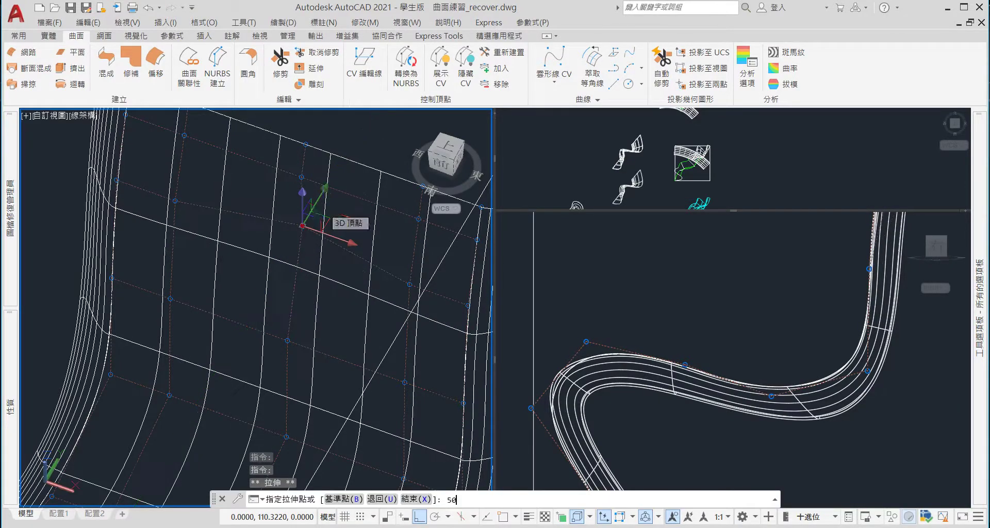
key(Return)
key(Escape)
key(Escape)
Stretch a control vertex near the backrest top 100 units, then orbit to review the shape
scroll(355, 268, down, 3)
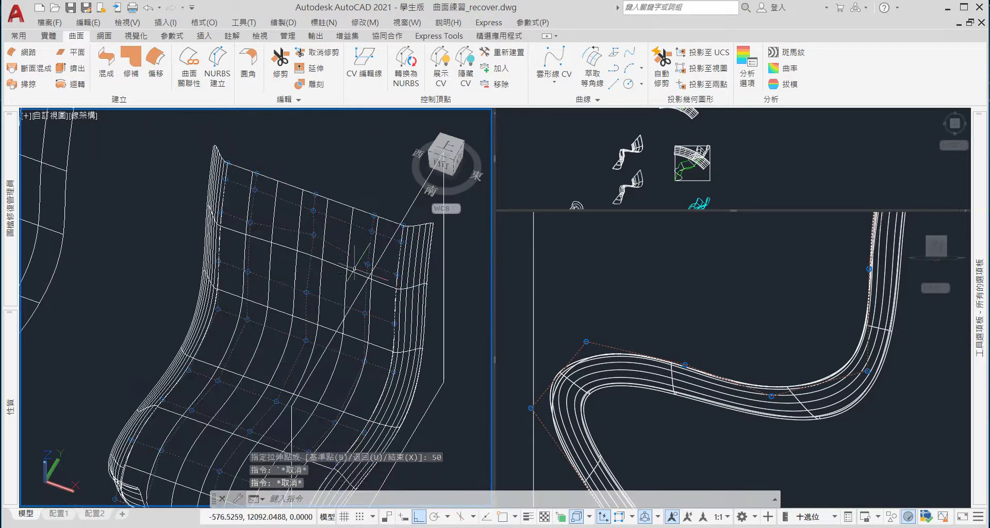
shift+middle_drag(354, 268, 336, 205)
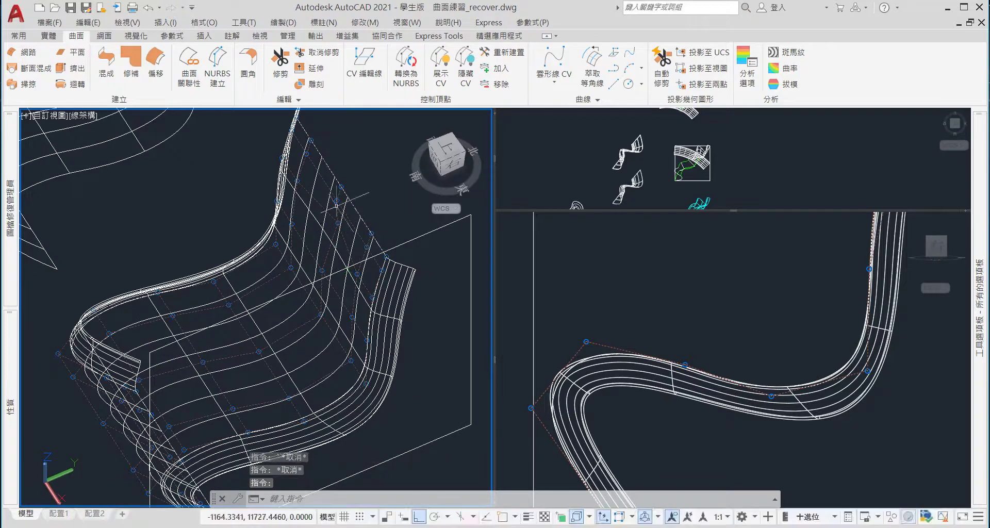
scroll(336, 206, up, 3)
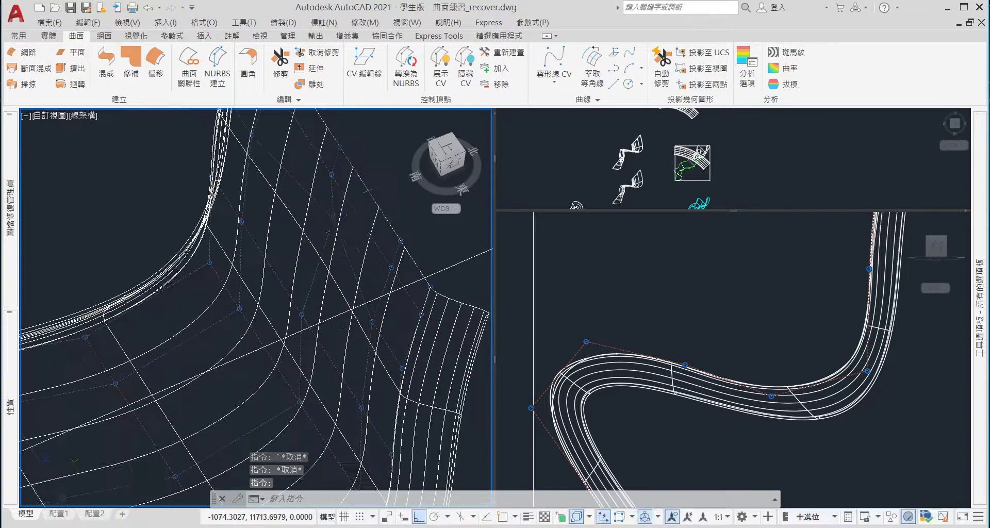
click(333, 217)
click(370, 206)
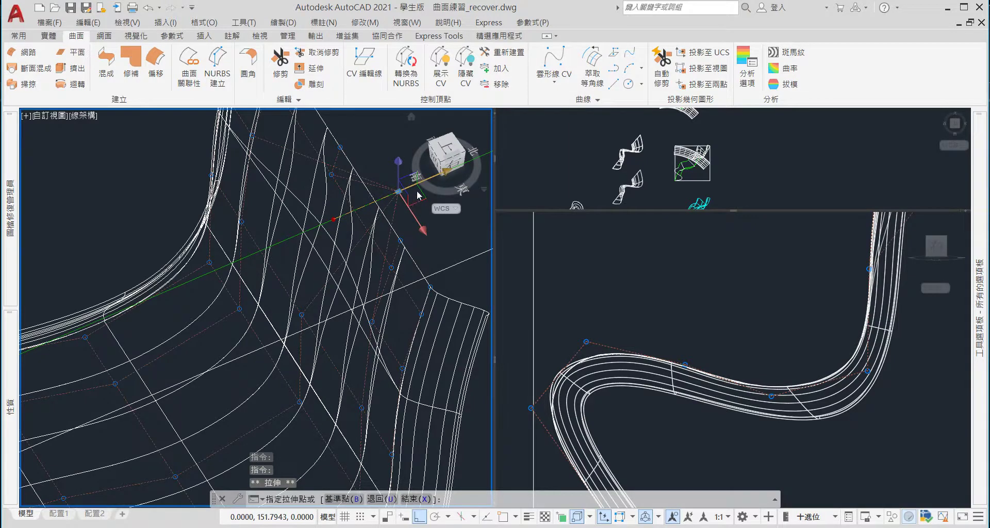
text(100)
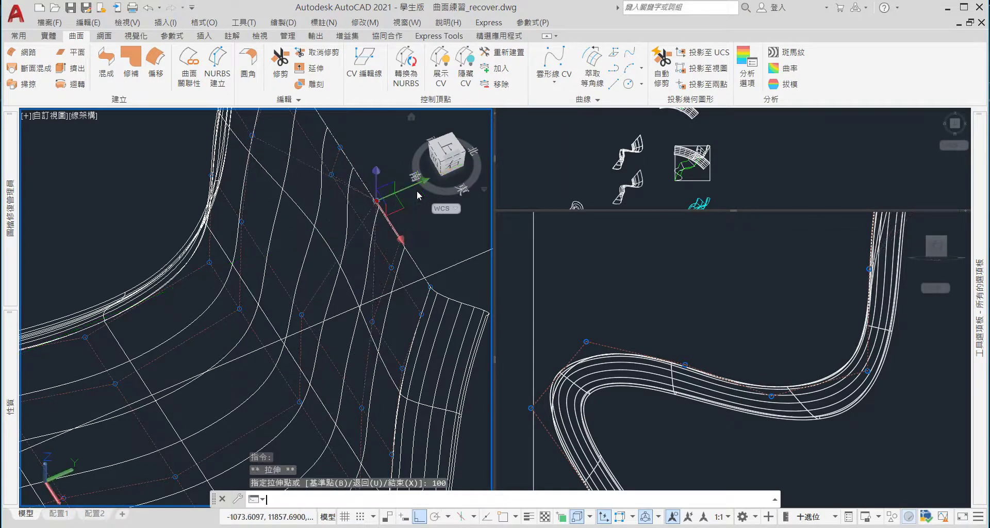
key(Return)
key(Escape)
shift+middle_drag(250, 314, 308, 267)
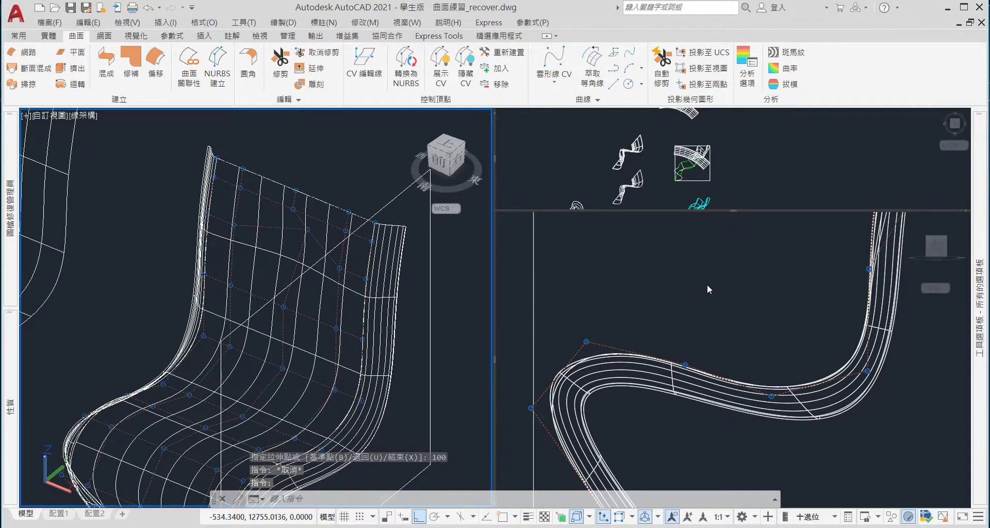
click(10, 209)
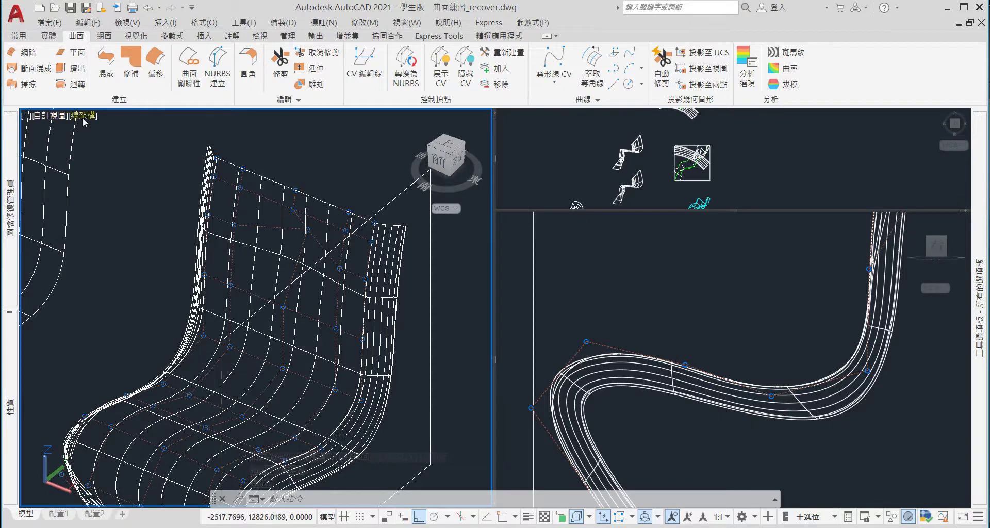
click(83, 116)
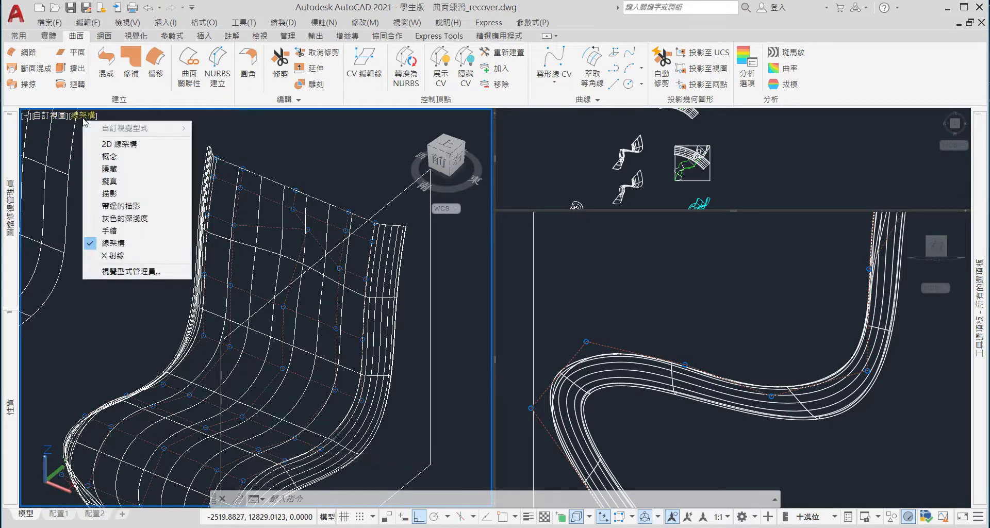
click(119, 182)
scroll(332, 272, up, 5)
mouse_move(333, 272)
shift+middle_down()
mouse_move(328, 160)
mouse_move(300, 288)
shift+middle_up()
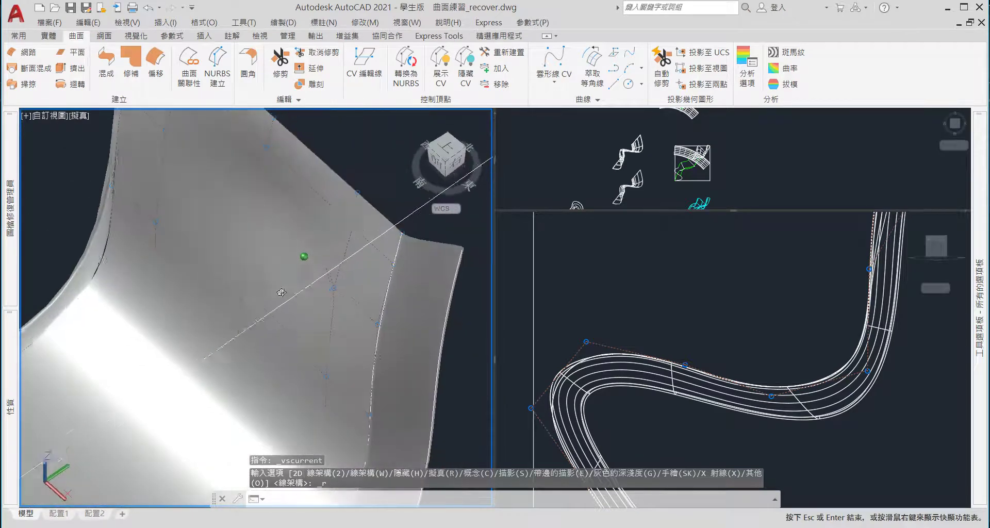
shift+middle_drag(301, 281, 308, 313)
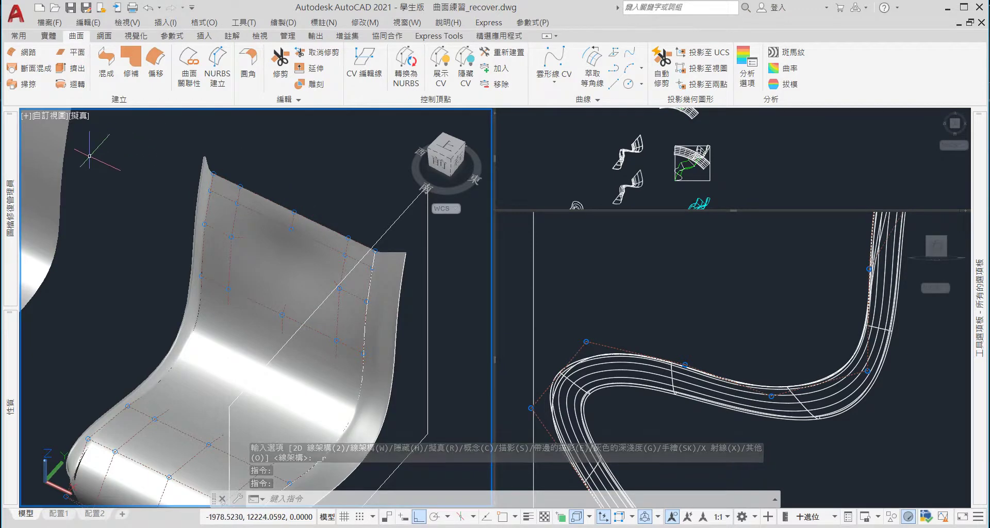
key(ctrl+z)
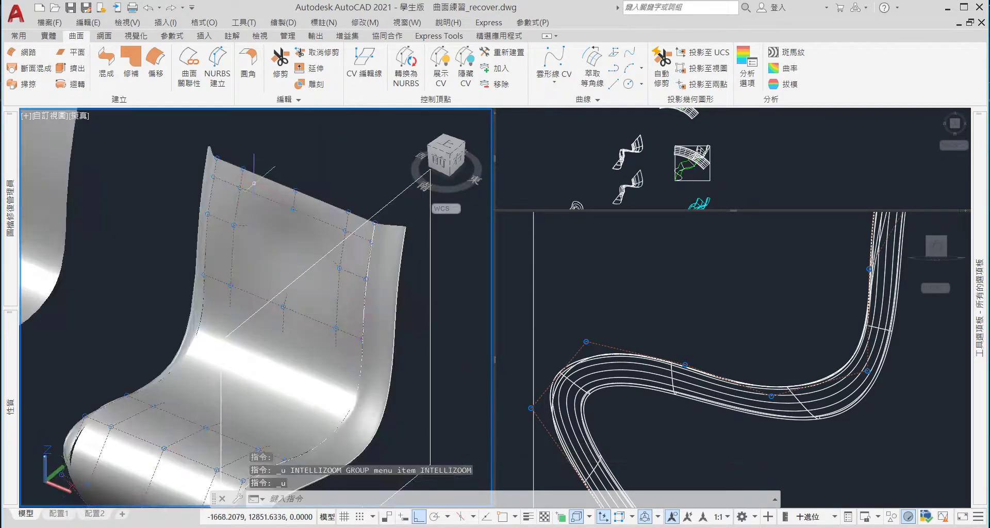
key(ctrl+z)
key(ctrl+z)
key(ctrl+z)
key(ctrl+z)
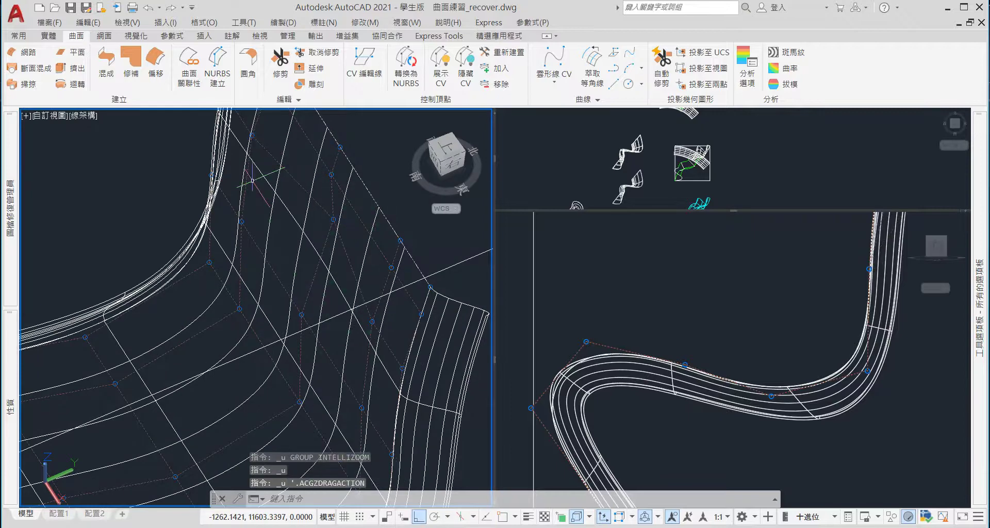
key(ctrl+z)
key(ctrl+z)
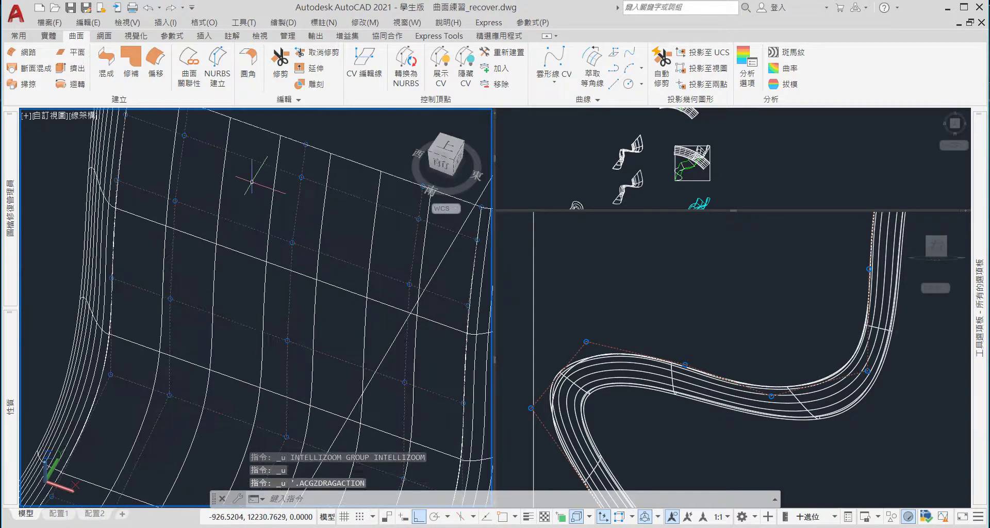
Zoom and orbit slightly around the chair surface after cancelling leftover commands
scroll(254, 182, down, 2)
key(Escape)
key(Escape)
scroll(289, 206, down, 2)
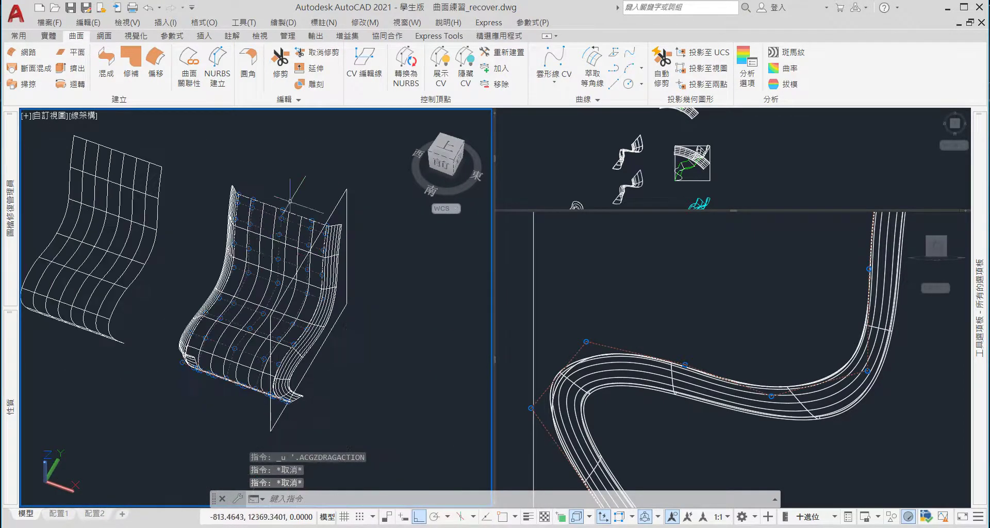
scroll(291, 224, up, 2)
key(Escape)
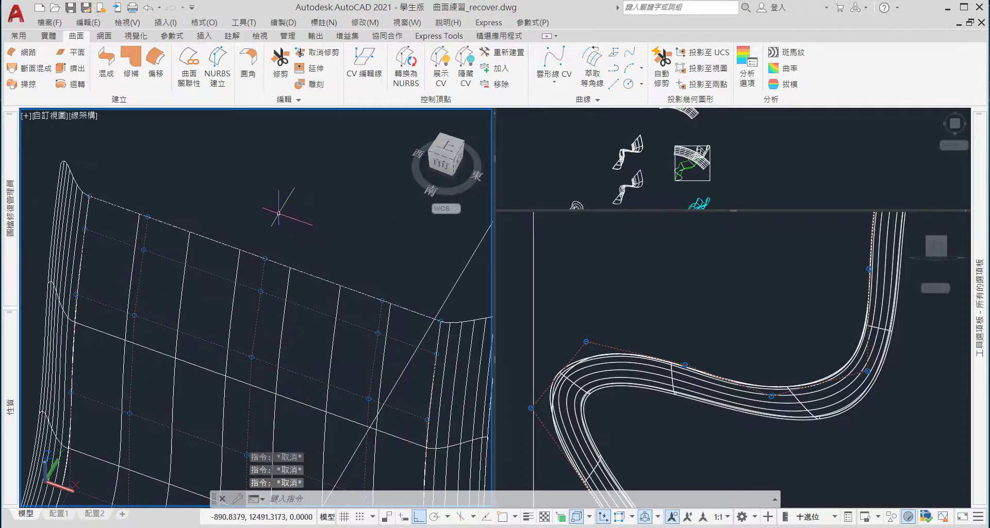
scroll(291, 267, down, 2)
shift+middle_drag(320, 238, 307, 248)
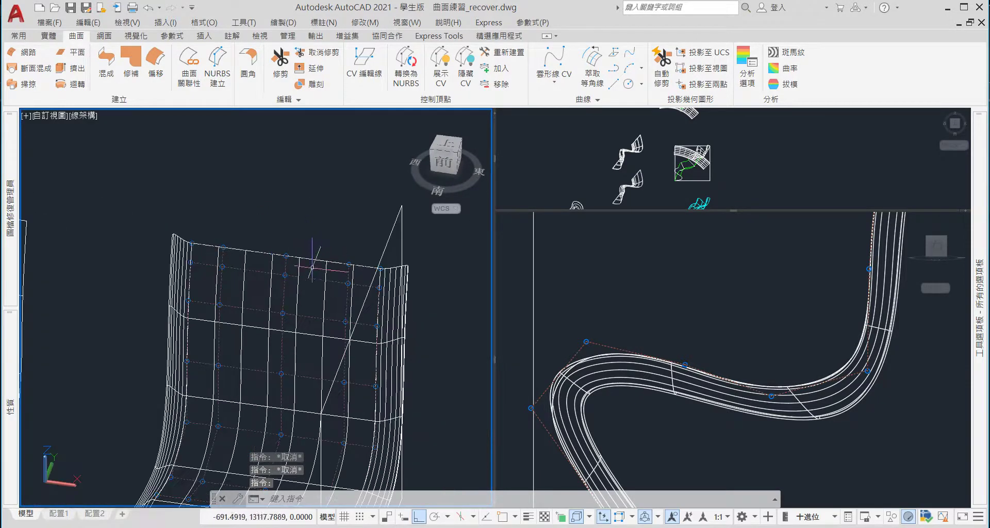
scroll(307, 264, up, 2)
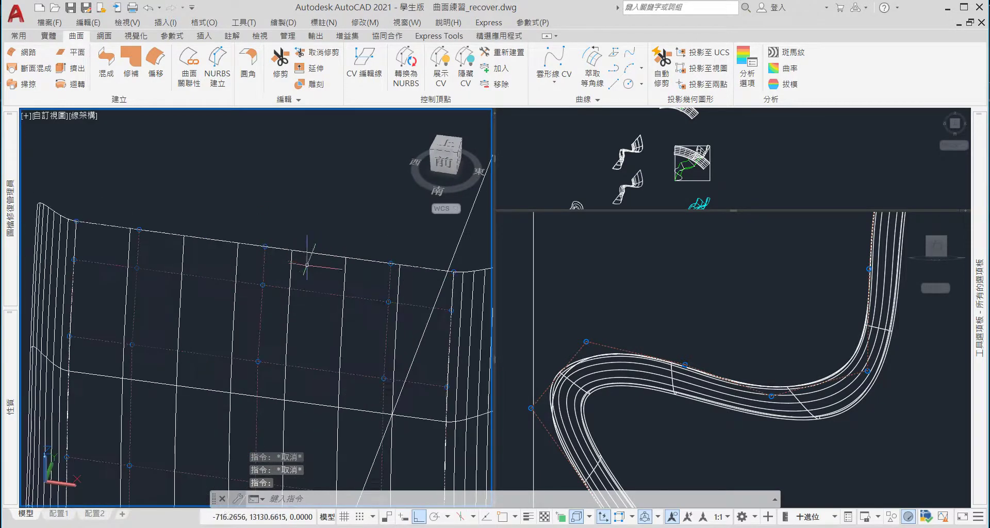
Cancel stray selection windows over the surface and orbit around the highlighted chair
click(118, 209)
click(419, 348)
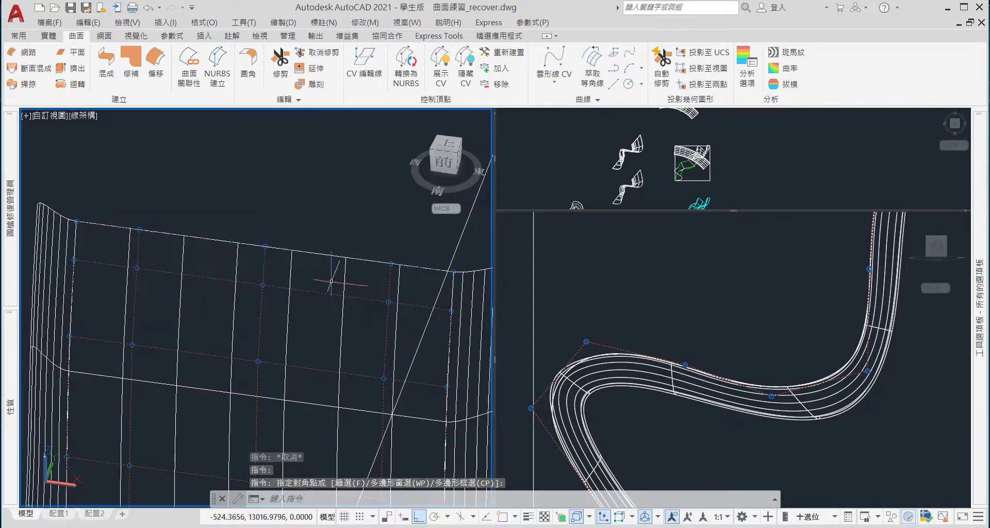
click(120, 189)
key(Escape)
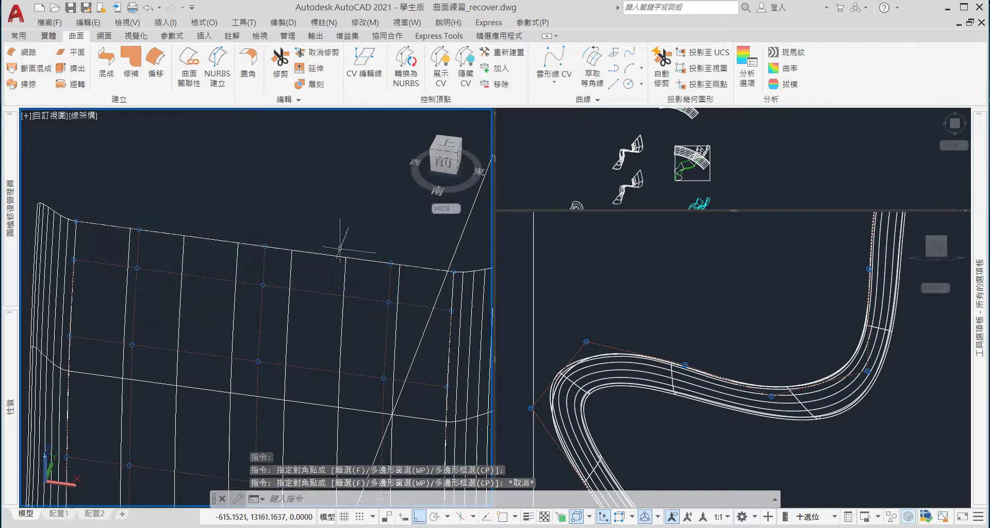
scroll(141, 236, down, 2)
scroll(280, 143, down, 5)
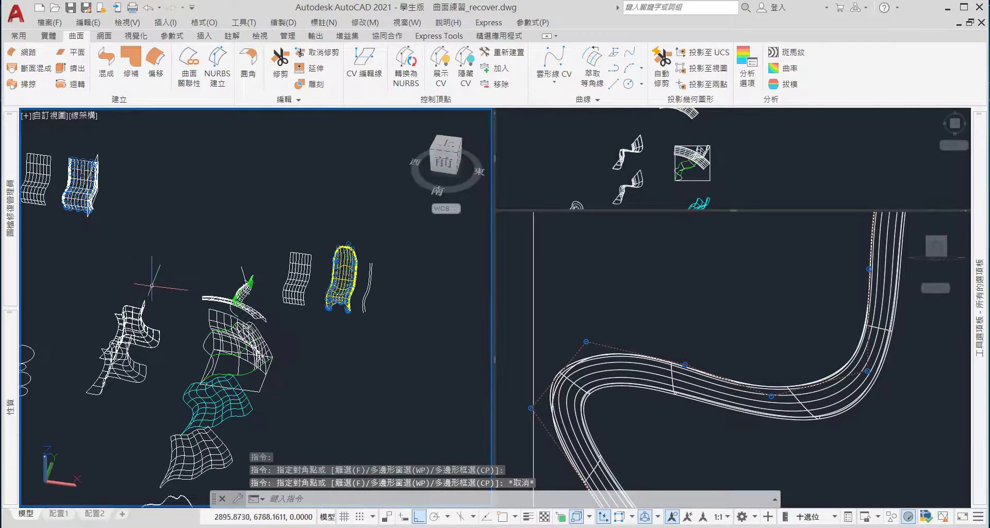
scroll(284, 252, up, 8)
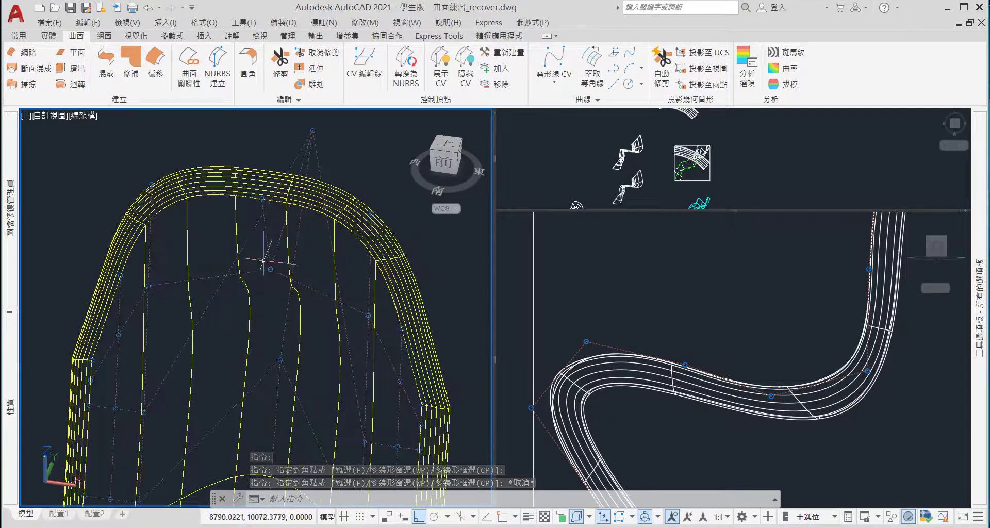
shift+middle_drag(310, 267, 273, 254)
scroll(273, 254, down, 6)
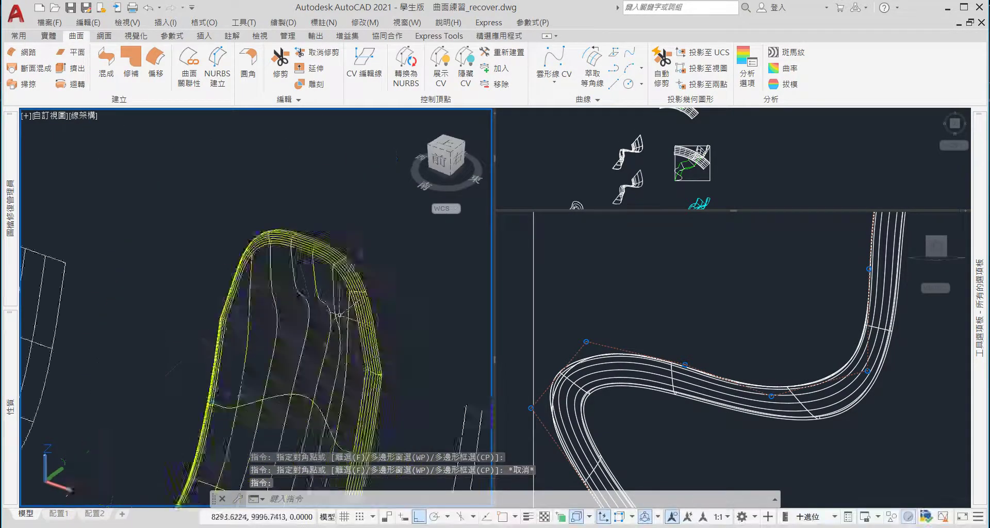
scroll(280, 265, up, 4)
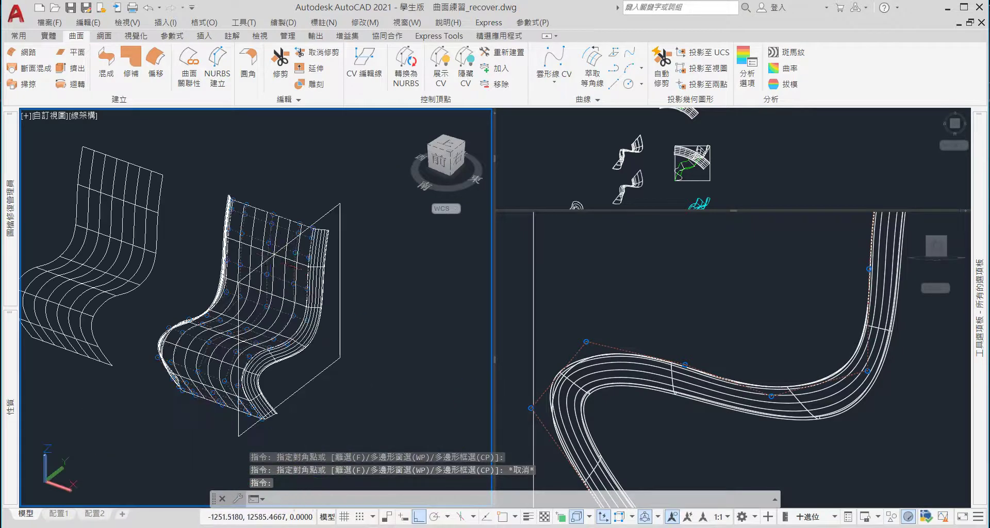
scroll(280, 213, up, 5)
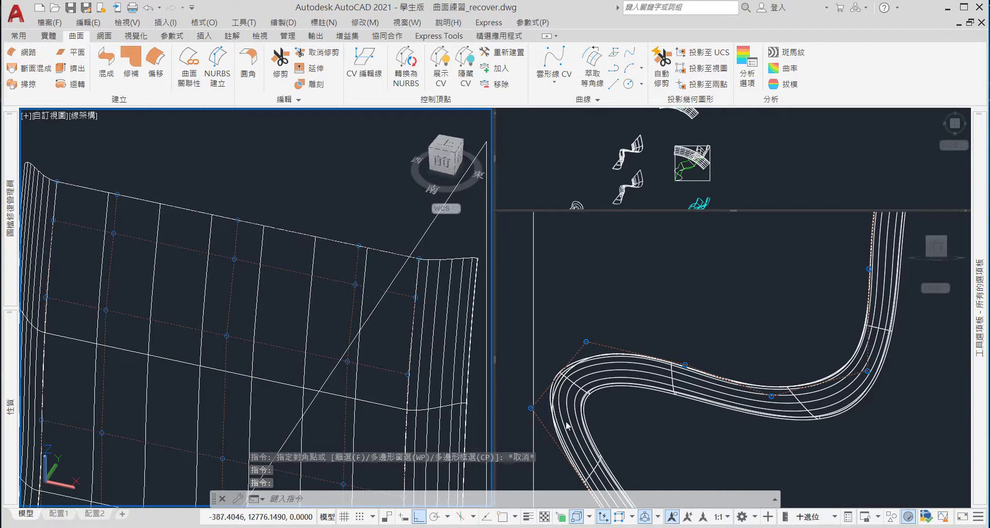
Lasso the upper backrest control vertices with the vertex filter and start moving them along Z
click(633, 517)
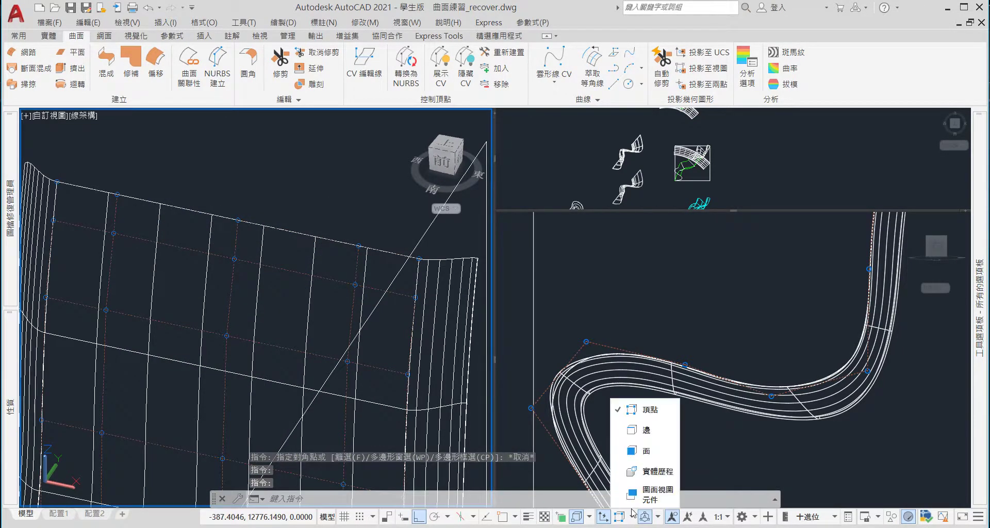
click(623, 521)
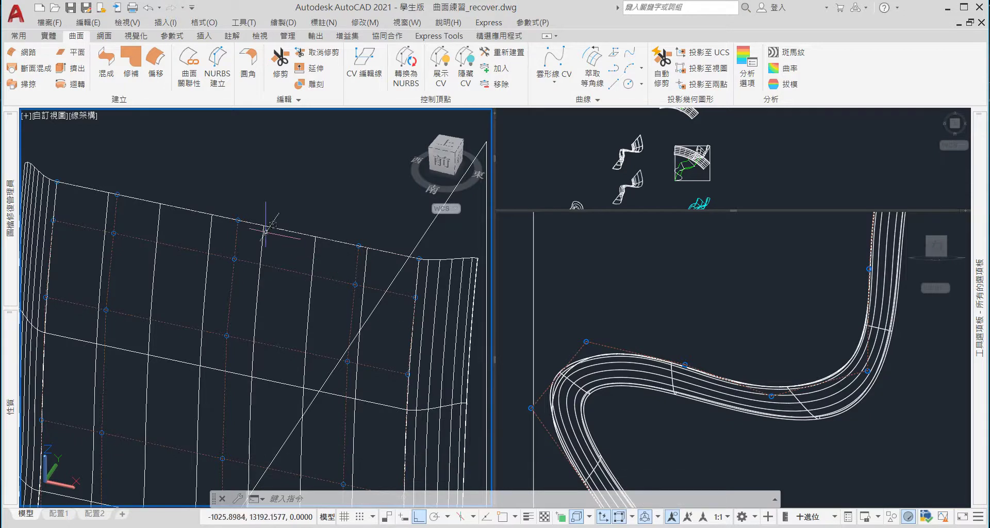
mouse_move(98, 158)
mouse_down()
mouse_move(176, 182)
mouse_move(178, 164)
mouse_up()
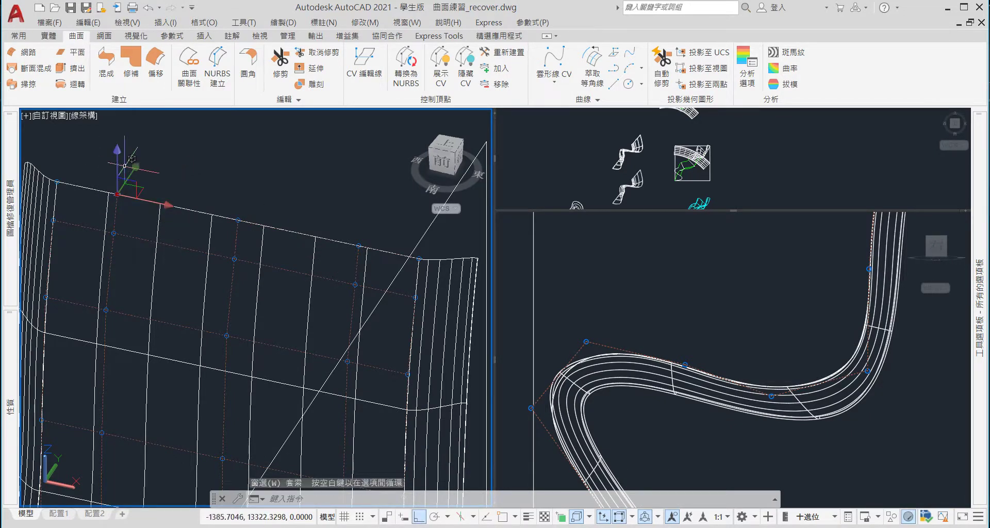
drag(88, 150, 165, 170)
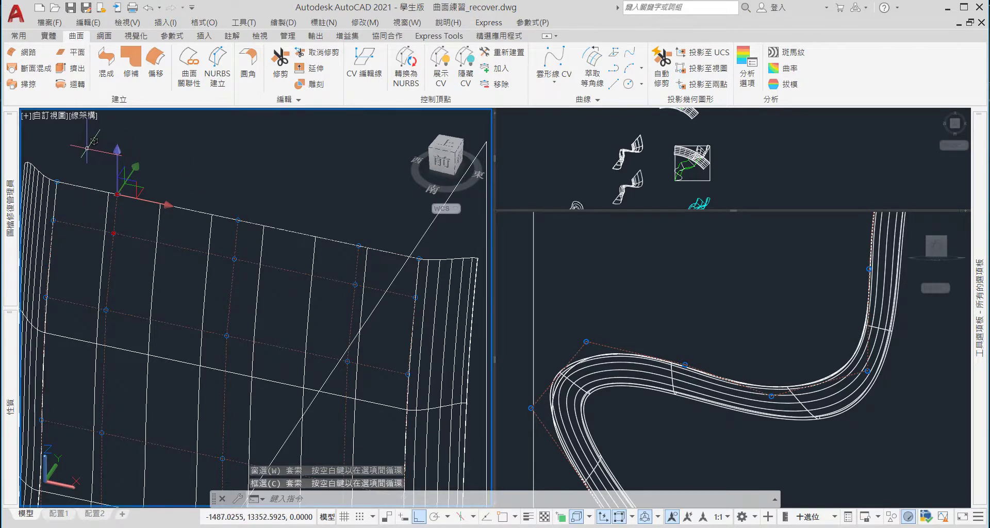
drag(87, 148, 88, 169)
mouse_move(99, 216)
mouse_down()
mouse_move(291, 300)
mouse_move(372, 215)
mouse_move(347, 187)
mouse_move(106, 146)
mouse_up()
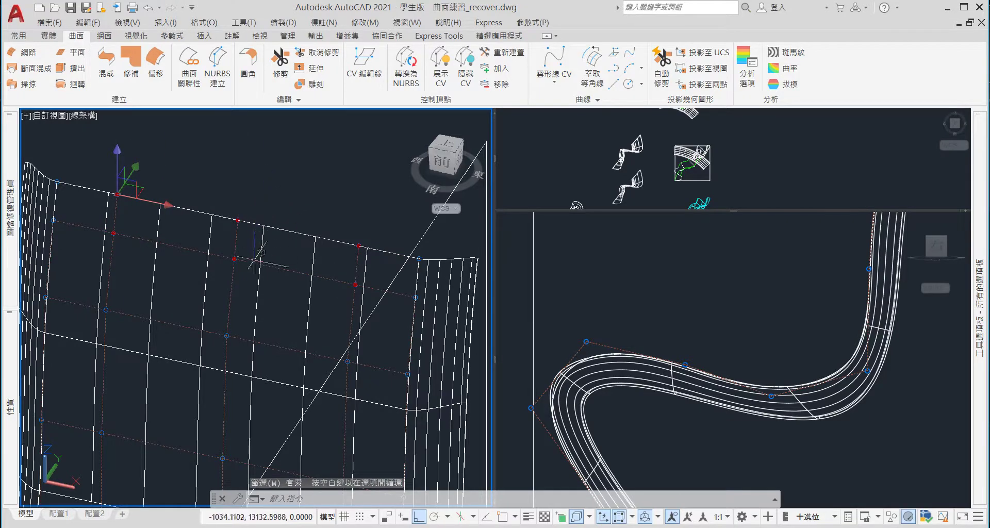
middle_drag(254, 259, 256, 303)
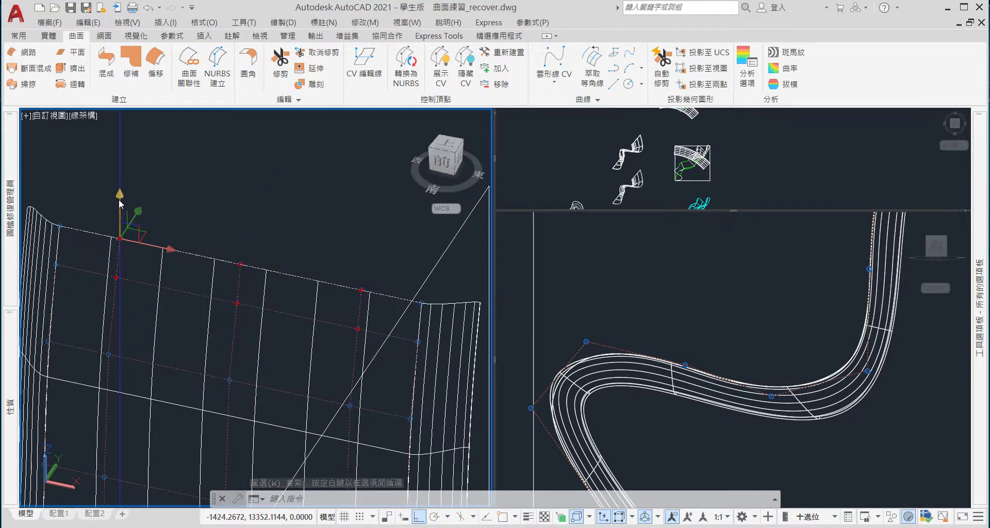
click(120, 202)
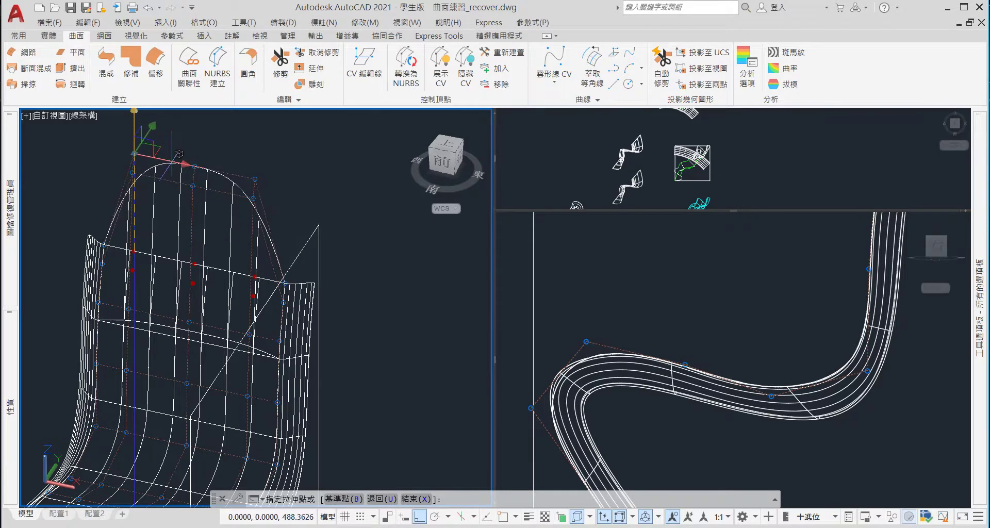
click(175, 154)
shift+middle_drag(280, 207, 194, 285)
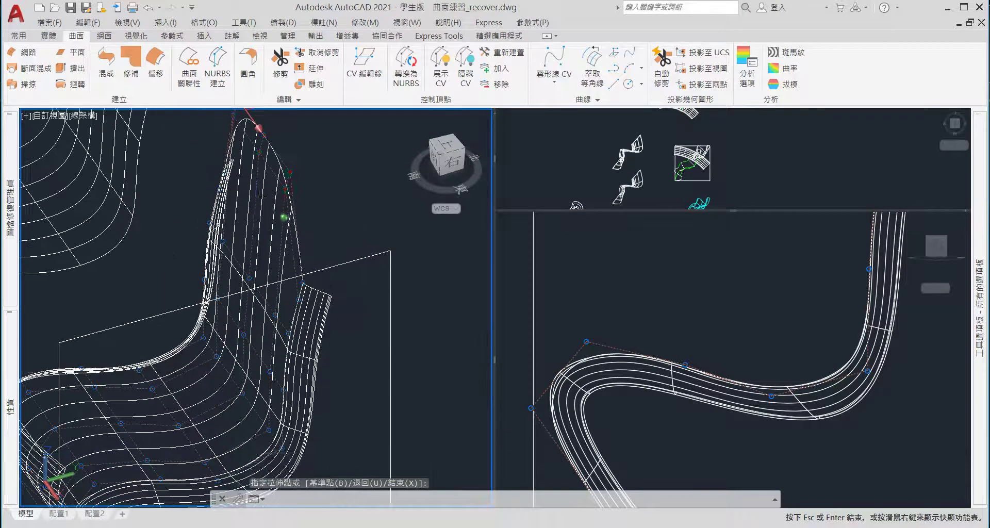
click(697, 314)
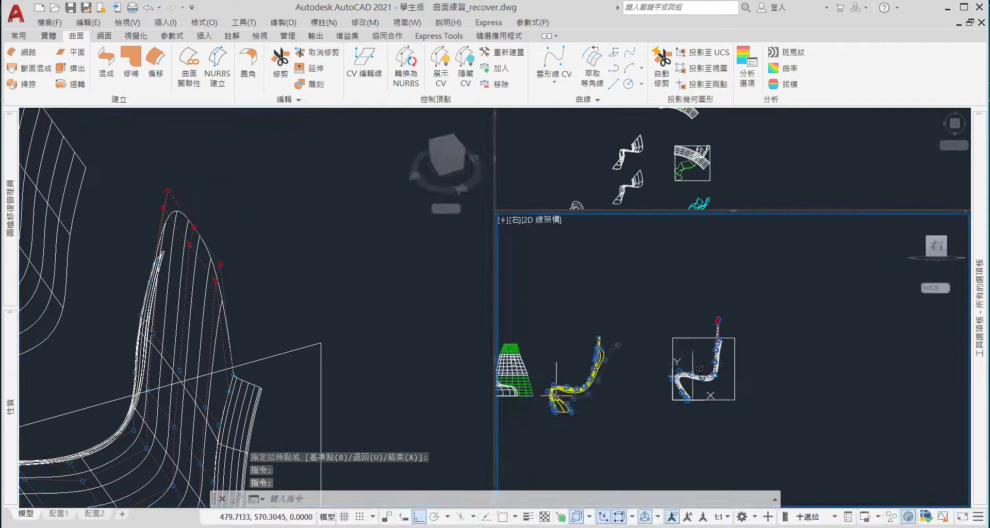
scroll(720, 330, up, 3)
scroll(720, 330, up, 2)
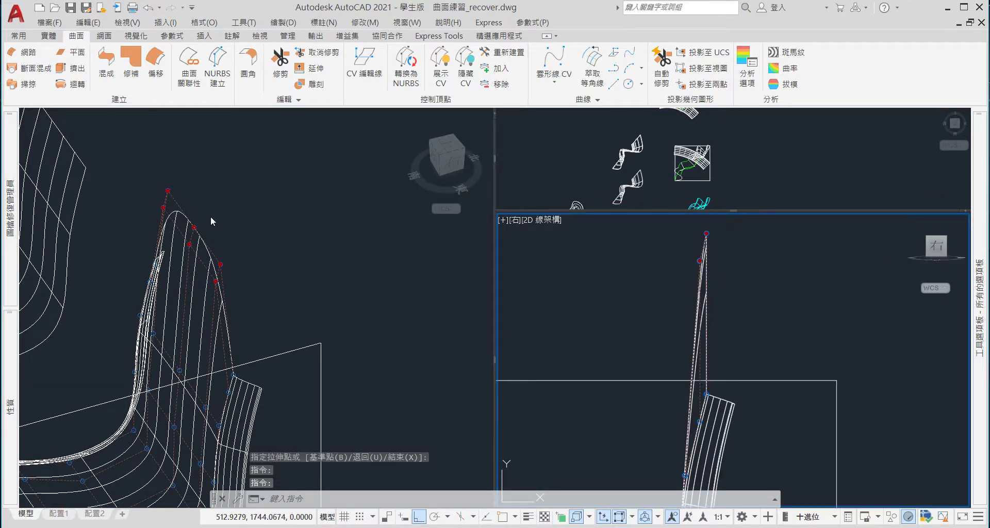
click(200, 230)
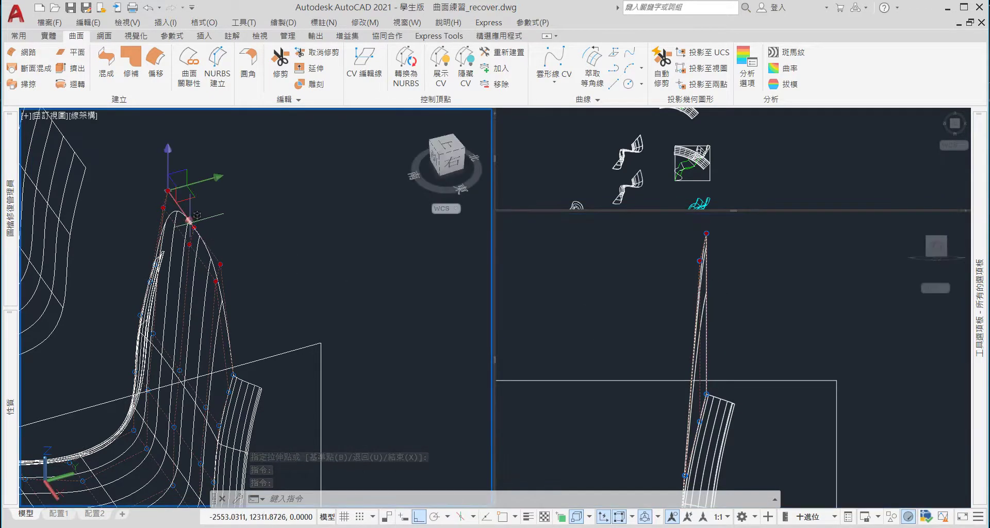
click(194, 227)
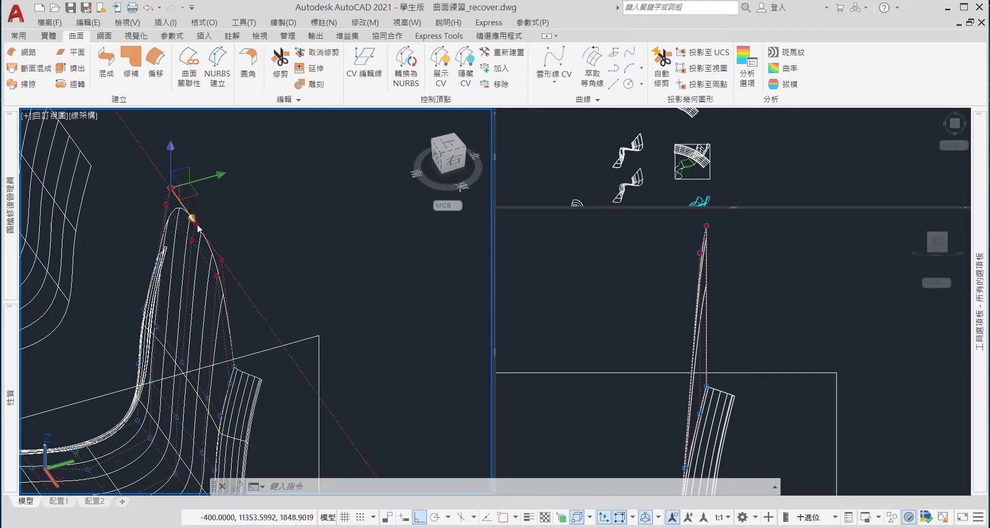
click(197, 225)
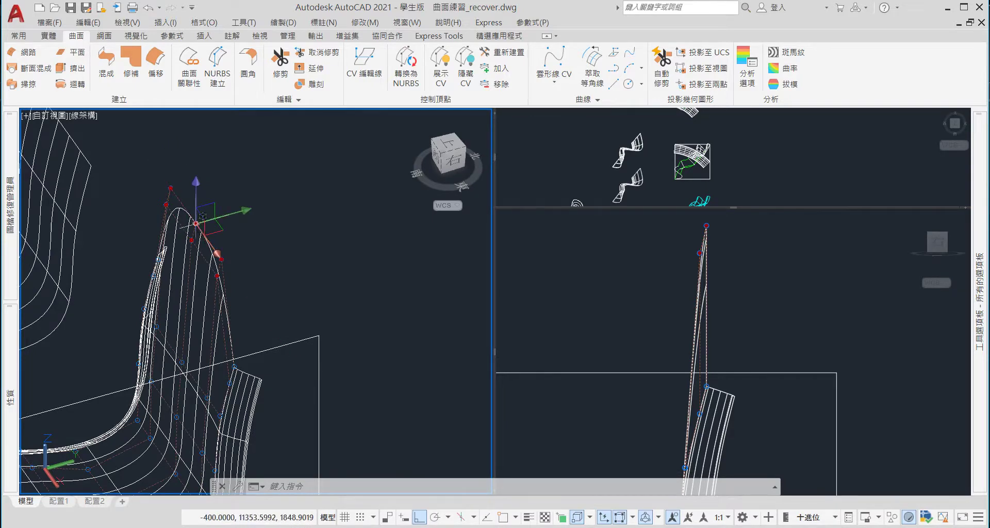
click(203, 225)
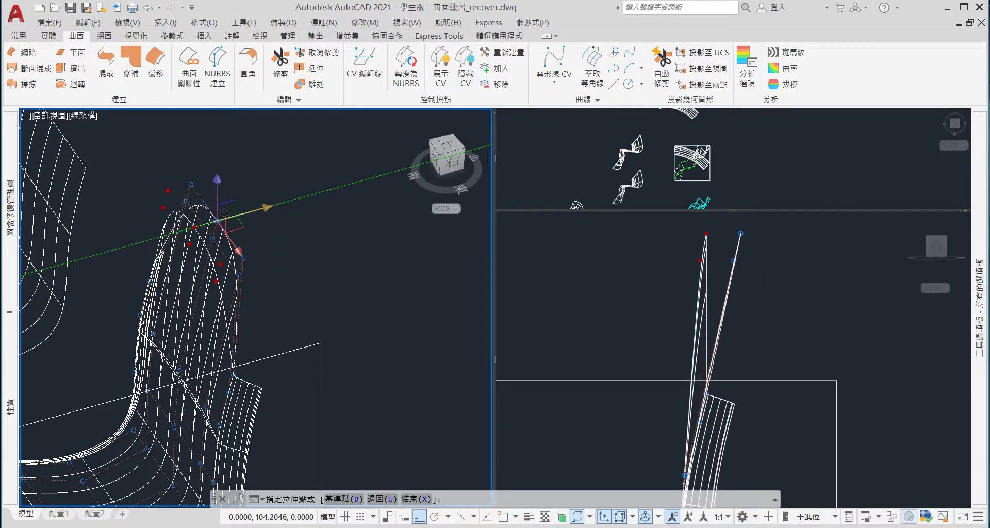
key(Escape)
scroll(288, 209, down, 3)
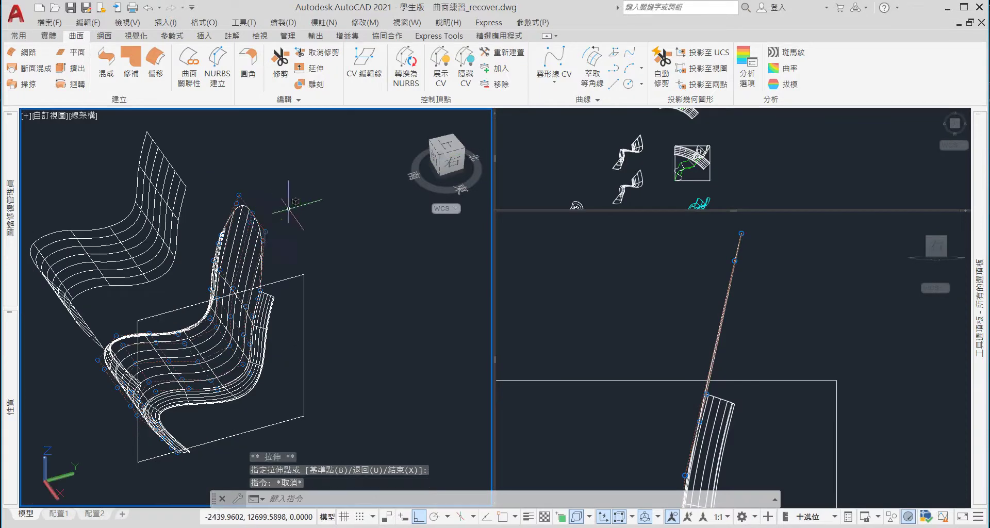
shift+middle_drag(285, 259, 338, 236)
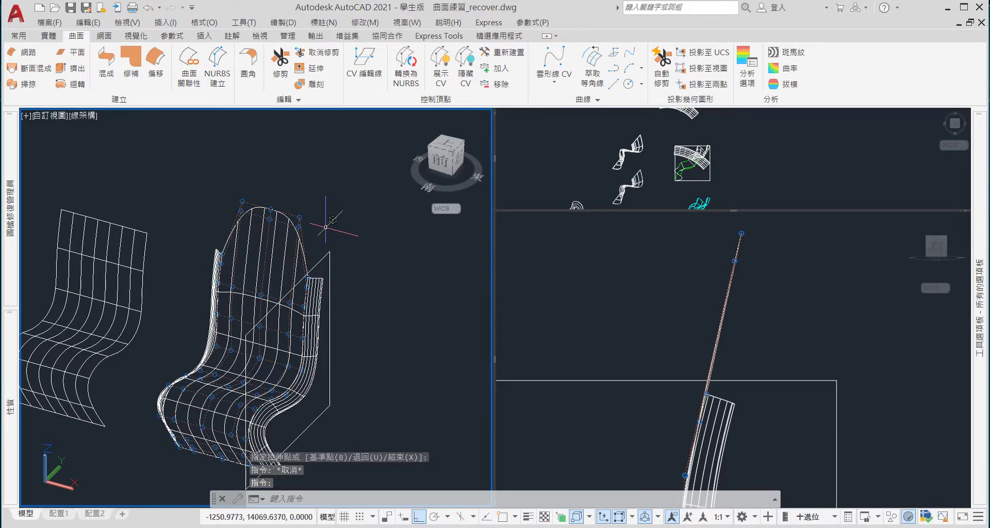
key(ctrl+z)
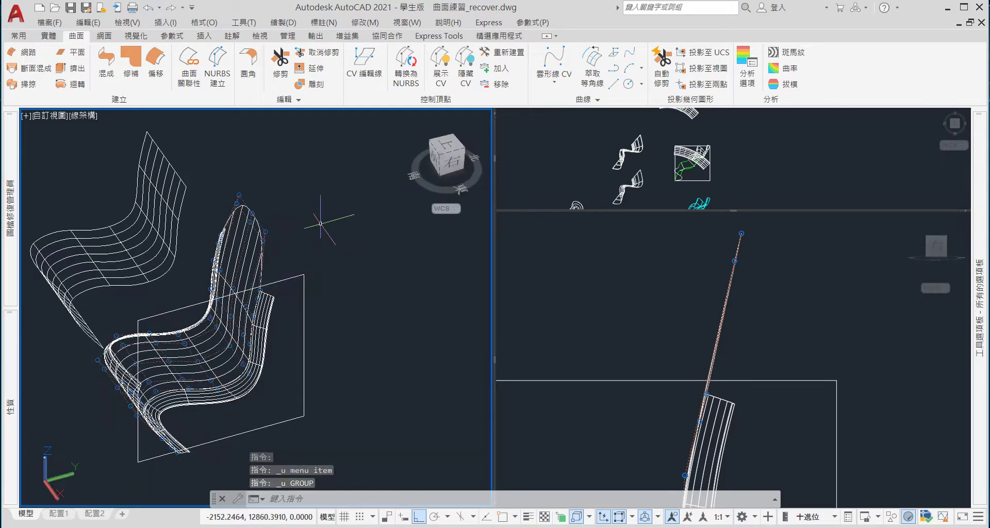
Undo the earlier edits, then lasso the top-edge control vertices and pull them upward
key(ctrl+z)
key(ctrl+z)
key(ctrl+z)
key(ctrl+z)
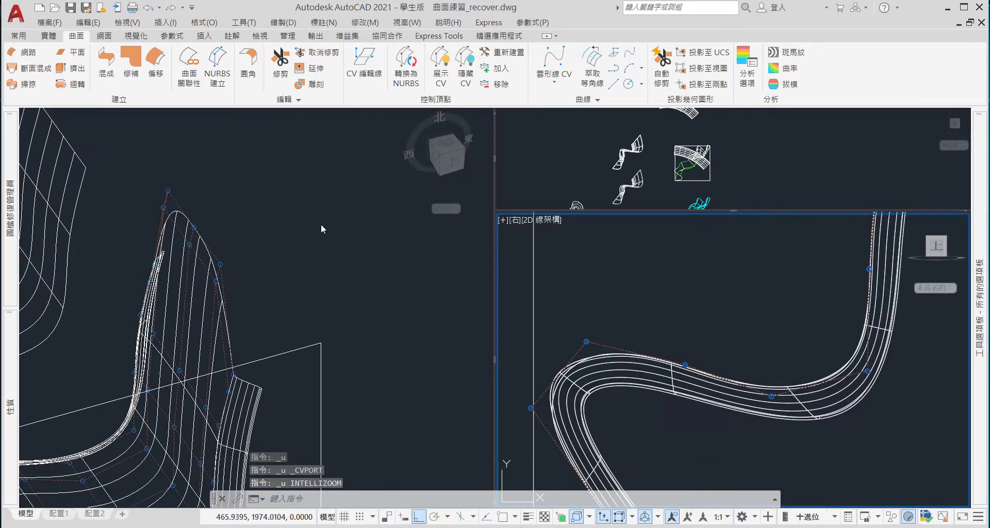
key(ctrl+z)
key(ctrl+z)
key(ctrl+z)
key(ctrl+z)
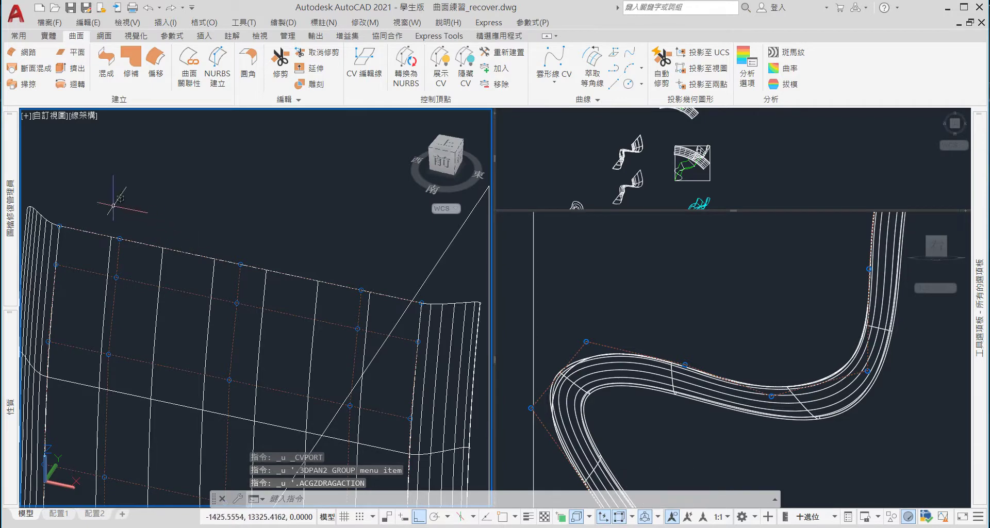
drag(103, 203, 183, 268)
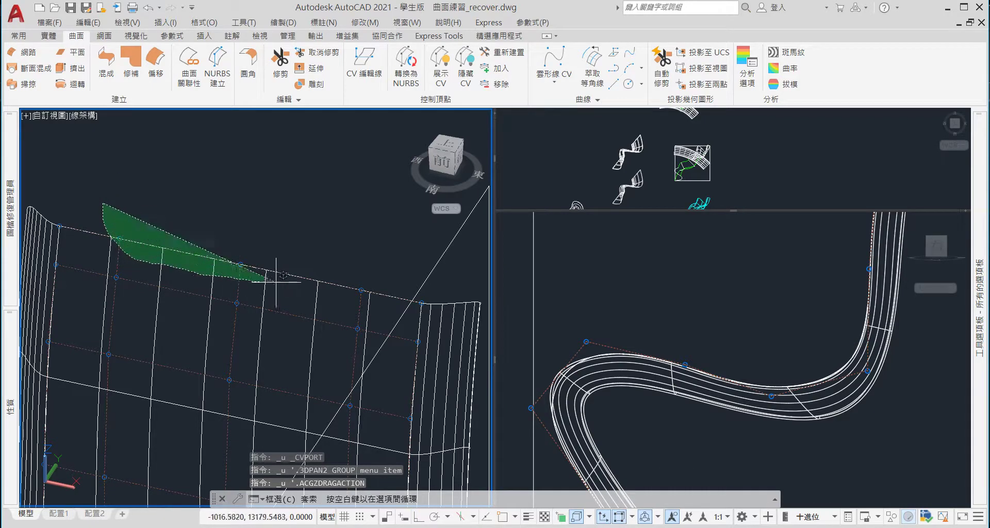
drag(183, 268, 331, 293)
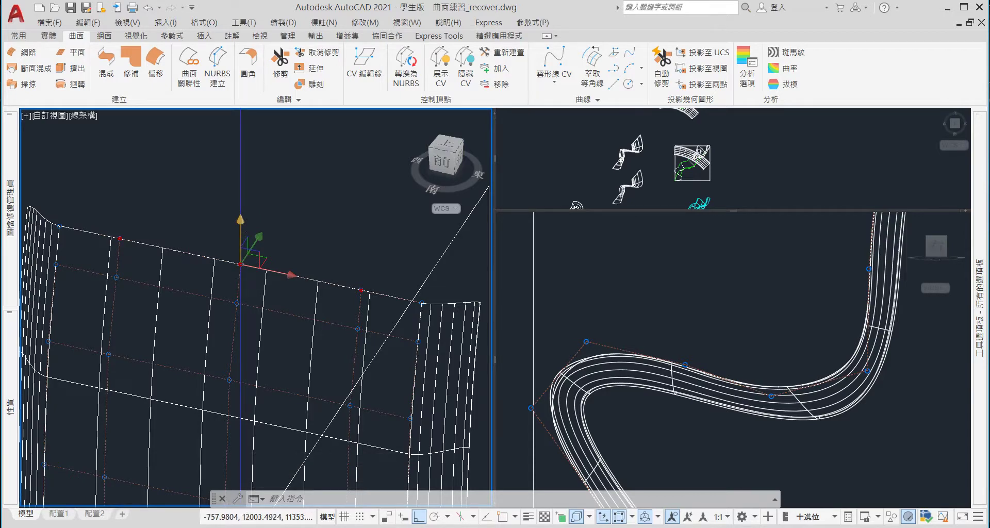
drag(241, 222, 259, 208)
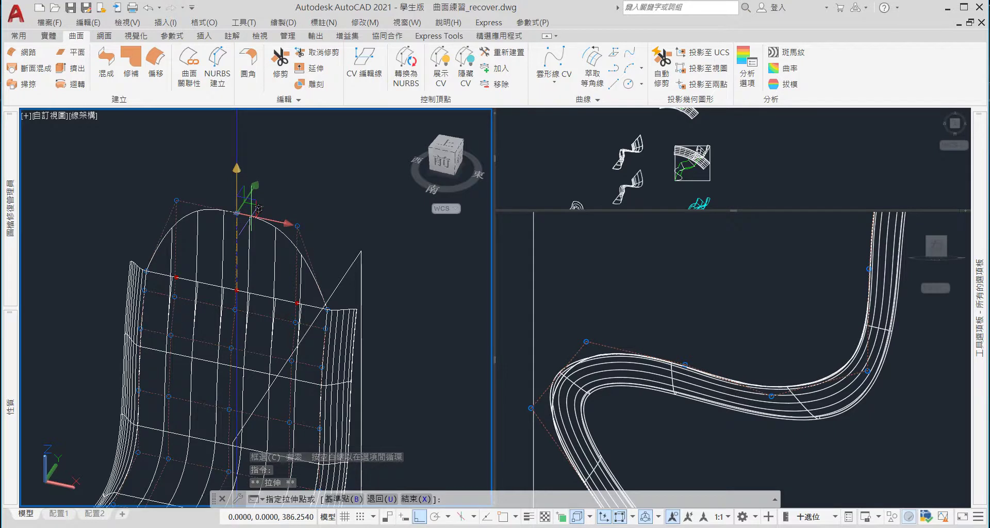
drag(259, 208, 256, 212)
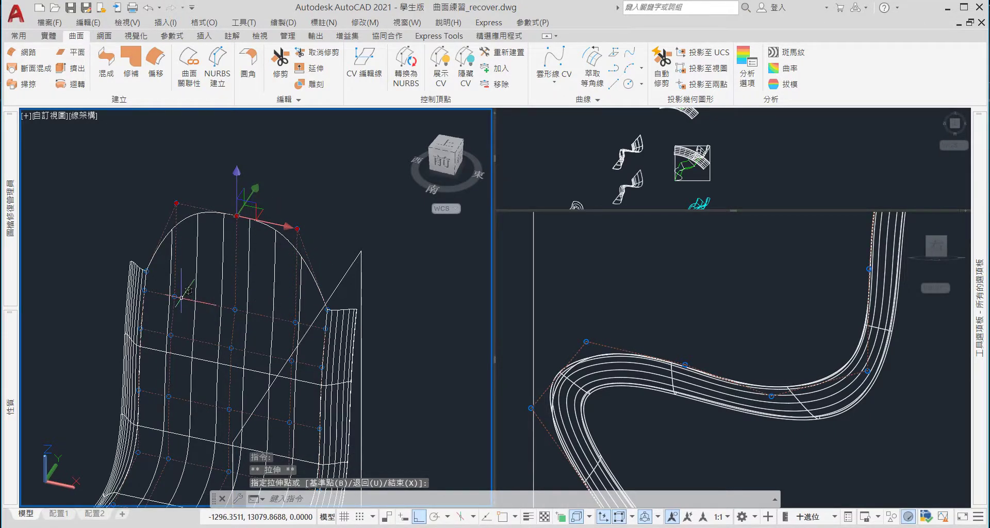
Lasso control vertices across the backrest, abandon the move, and orbit to a side view
key(Escape)
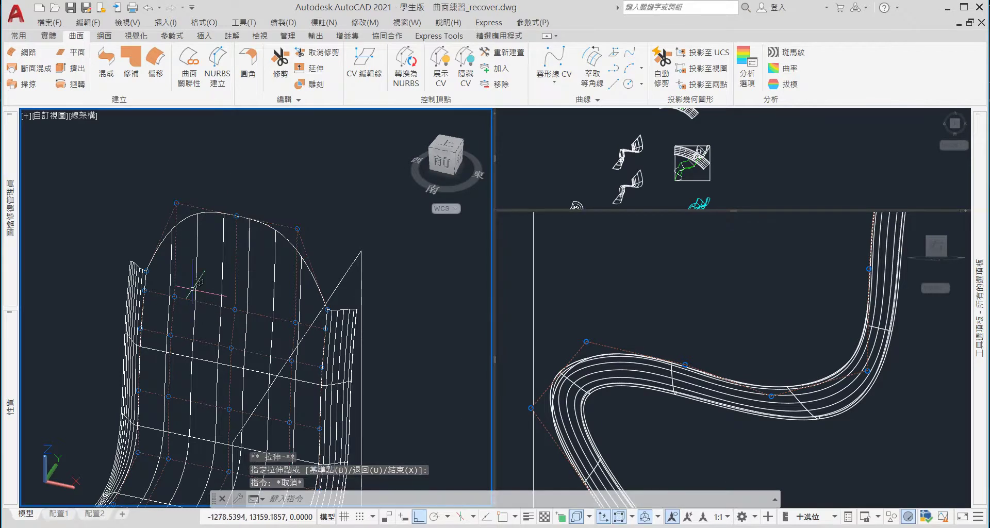
drag(164, 279, 305, 302)
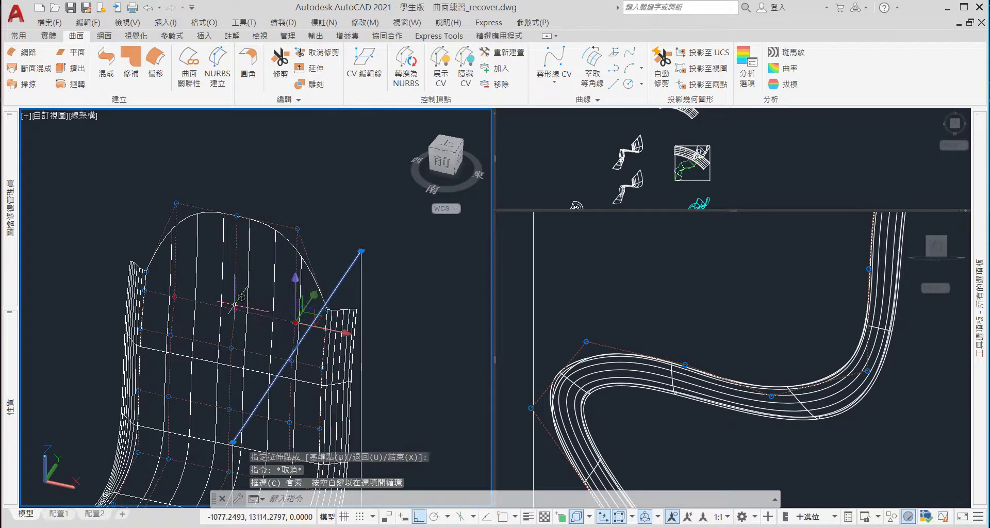
click(297, 282)
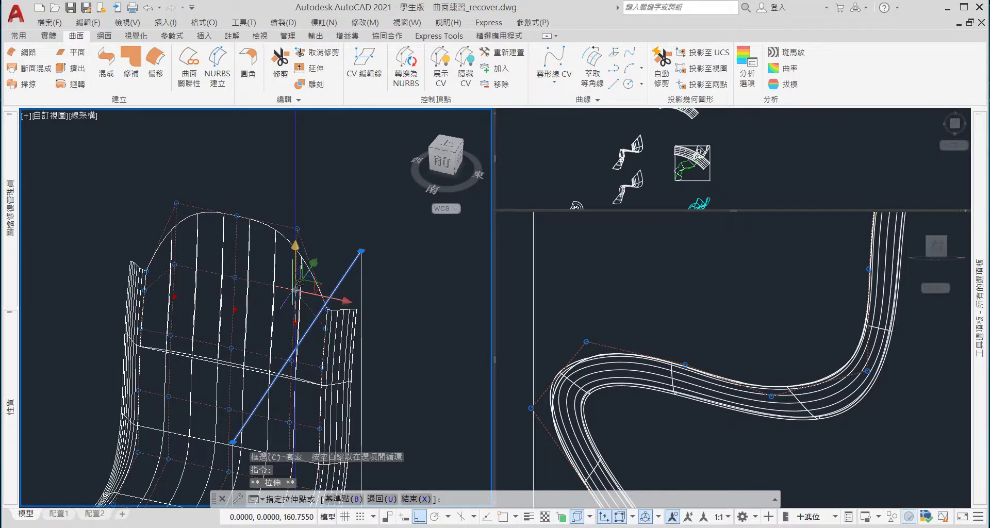
key(Escape)
shift+middle_drag(333, 287, 261, 297)
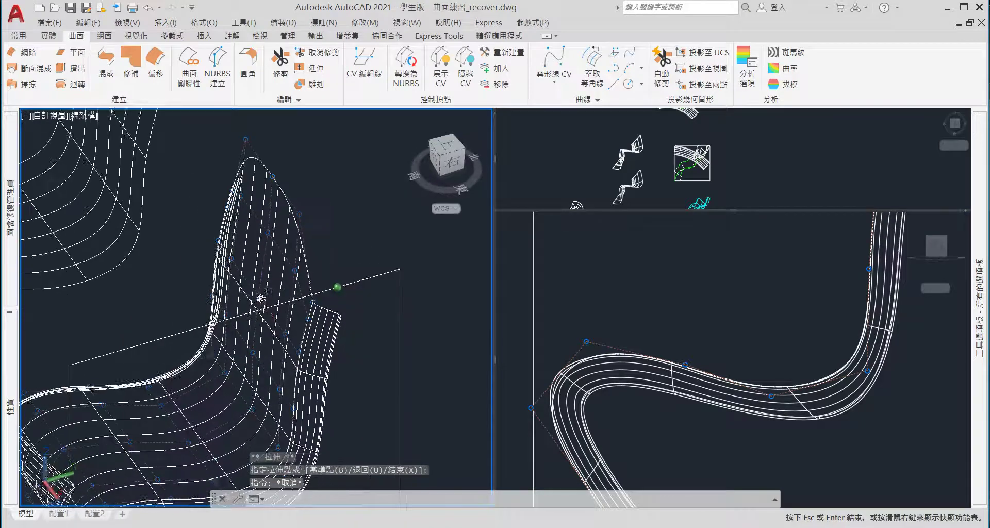
Window-select the control vertices along the backrest edge after clearing stray selections
scroll(279, 184, up, 5)
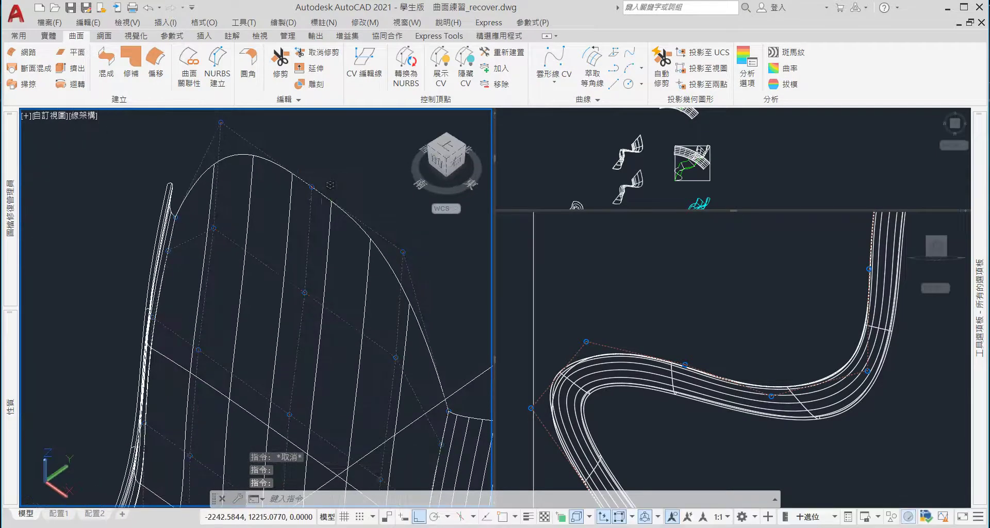
scroll(254, 248, down, 2)
scroll(160, 212, down, 2)
mouse_move(156, 195)
mouse_down()
mouse_move(223, 274)
mouse_move(405, 297)
mouse_up()
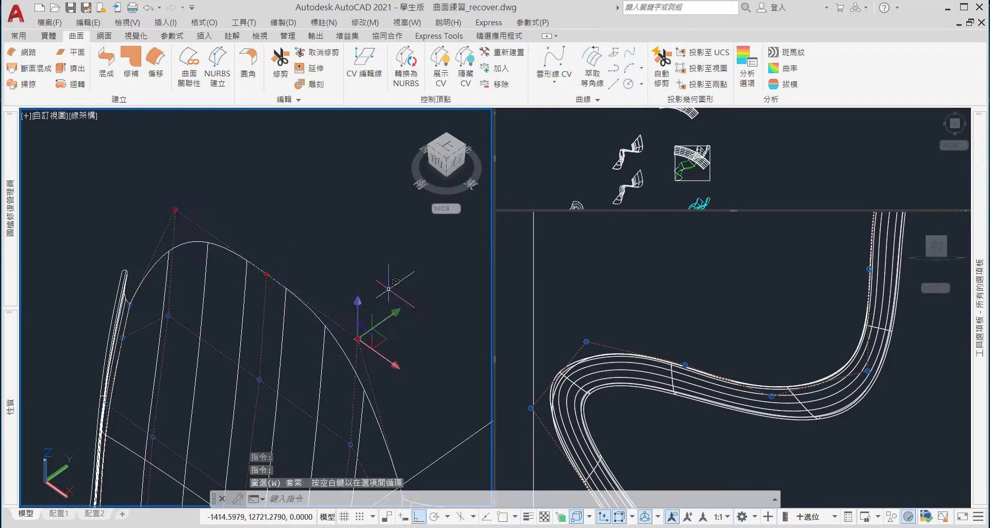
key(Escape)
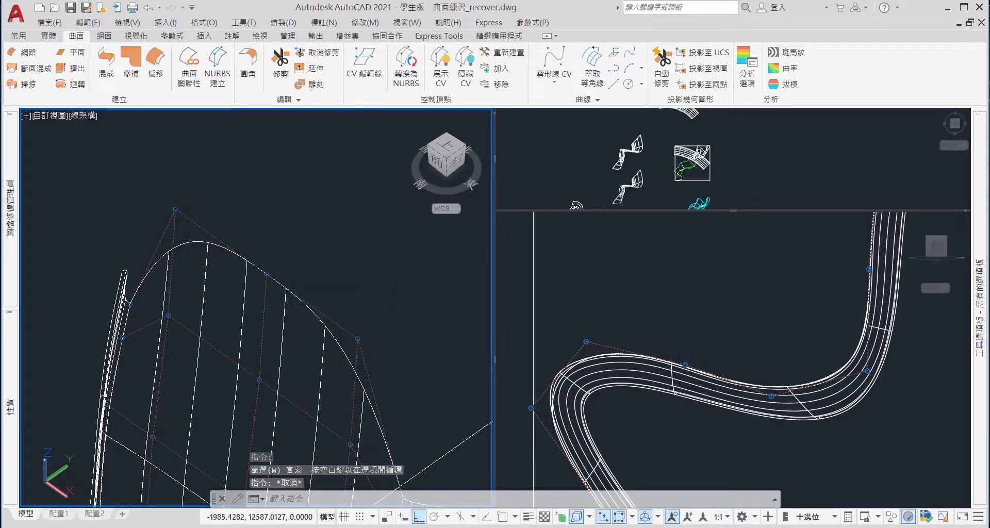
drag(147, 193, 217, 274)
key(Escape)
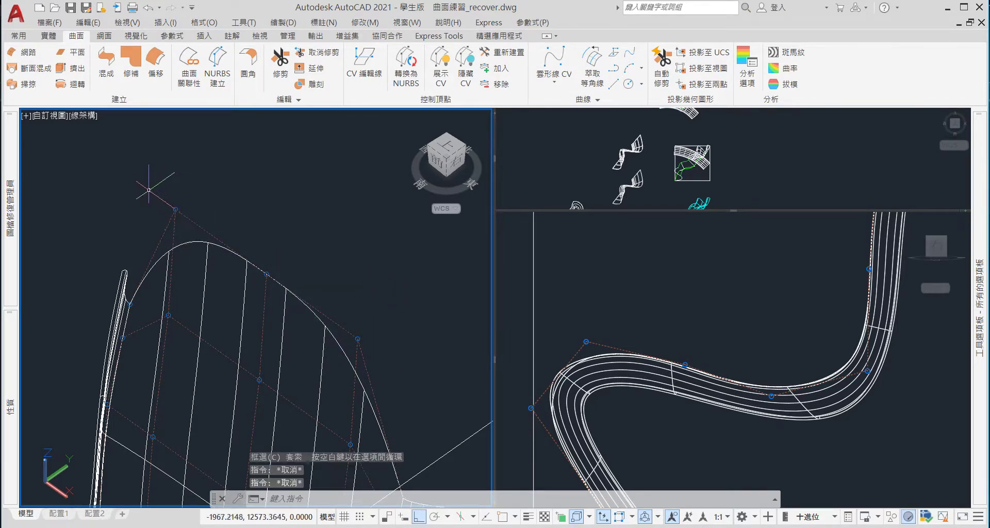
drag(146, 184, 366, 349)
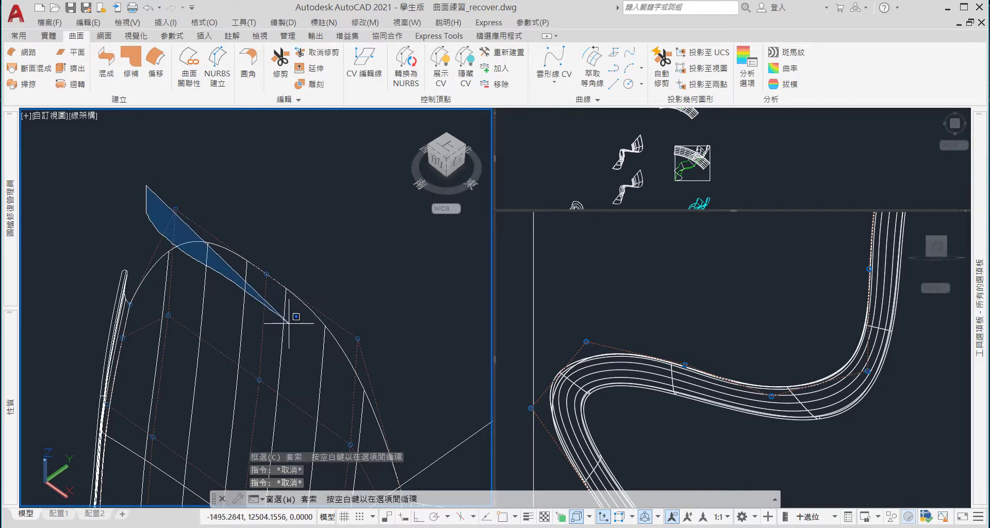
drag(366, 349, 293, 220)
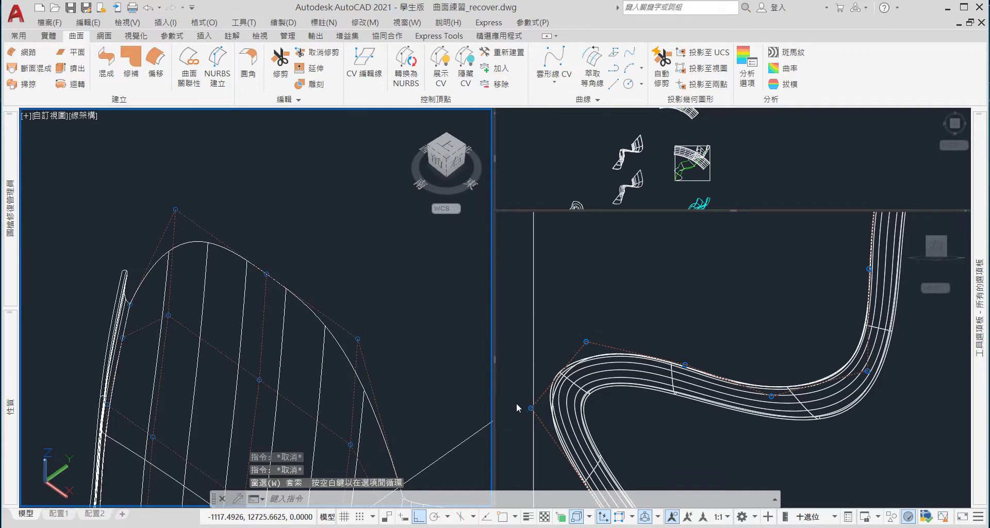
Change the sub-object filter, select the upper-edge vertices and raise them slightly
click(622, 518)
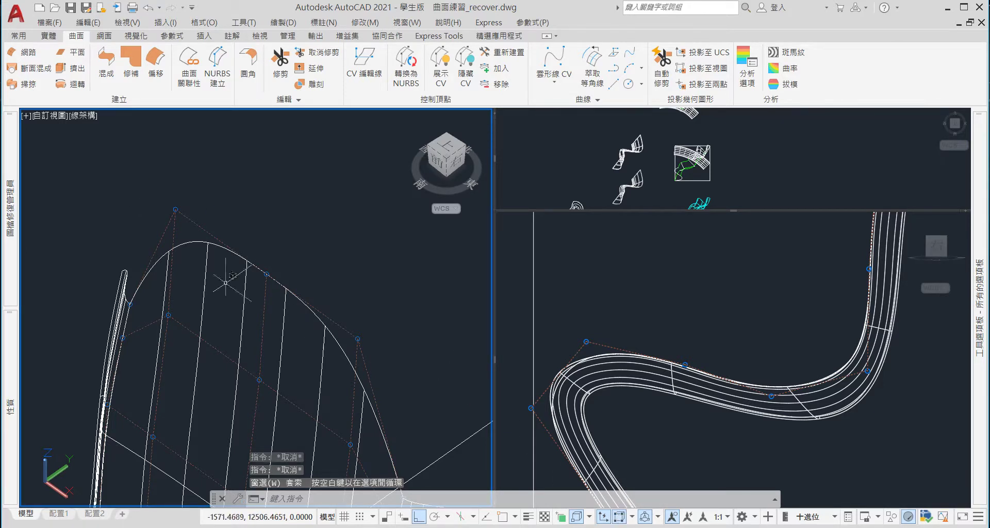
mouse_move(146, 174)
mouse_down()
mouse_move(250, 292)
mouse_move(345, 249)
mouse_move(328, 238)
mouse_up()
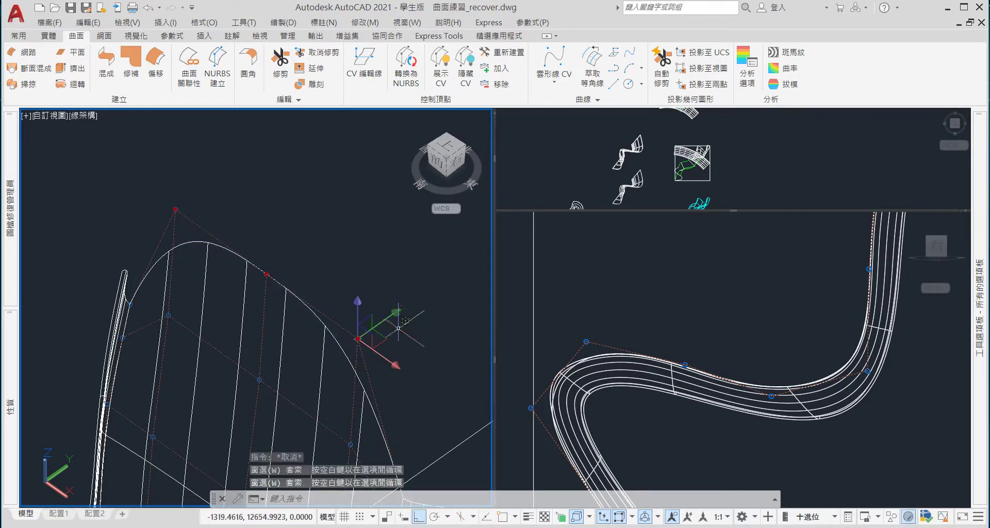
click(359, 308)
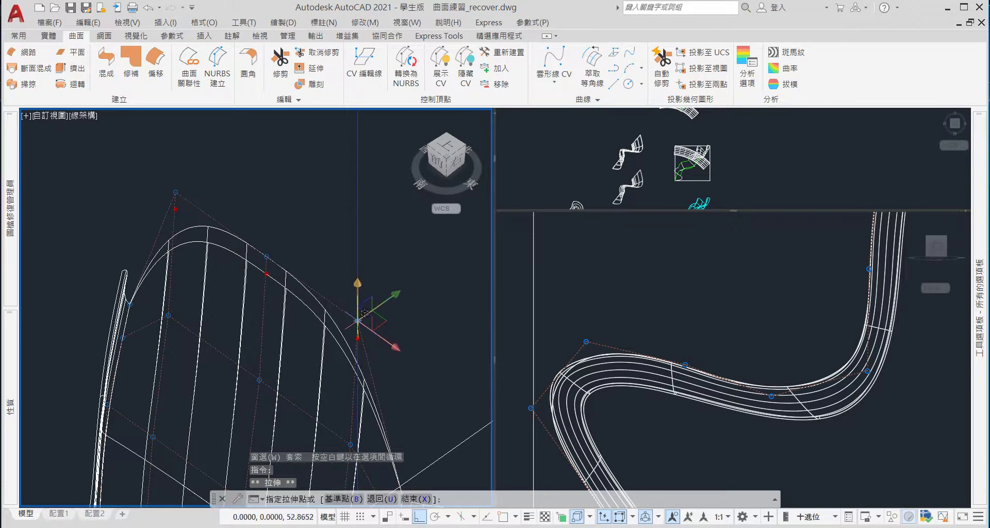
click(363, 307)
Activate the right side viewport, then pick and stretch a control vertex in the 3D view
click(742, 286)
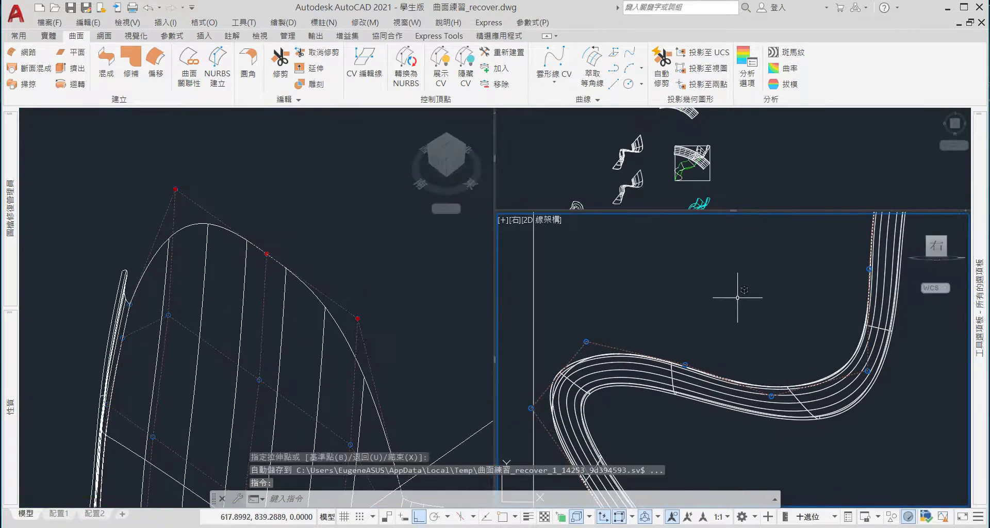
scroll(745, 289, down, 5)
scroll(771, 228, up, 3)
scroll(771, 228, up, 3)
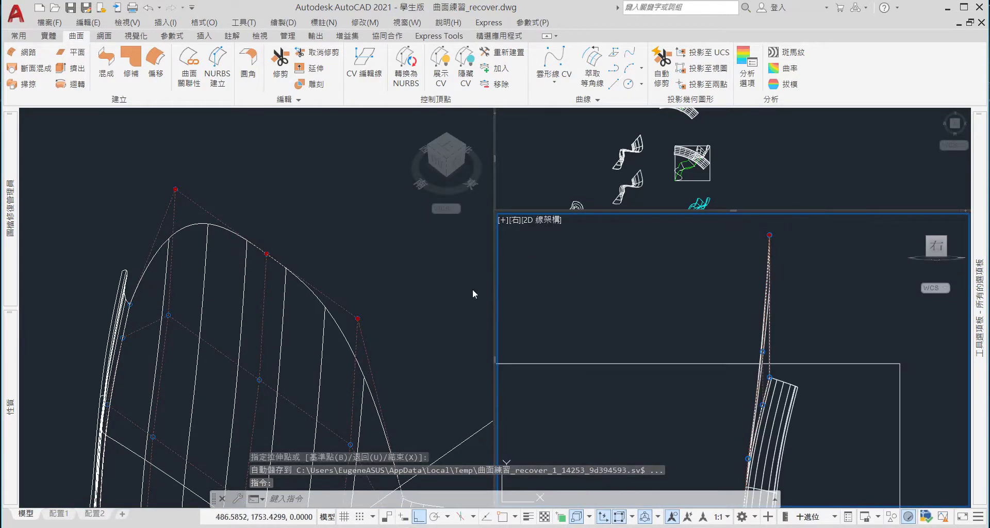
click(261, 275)
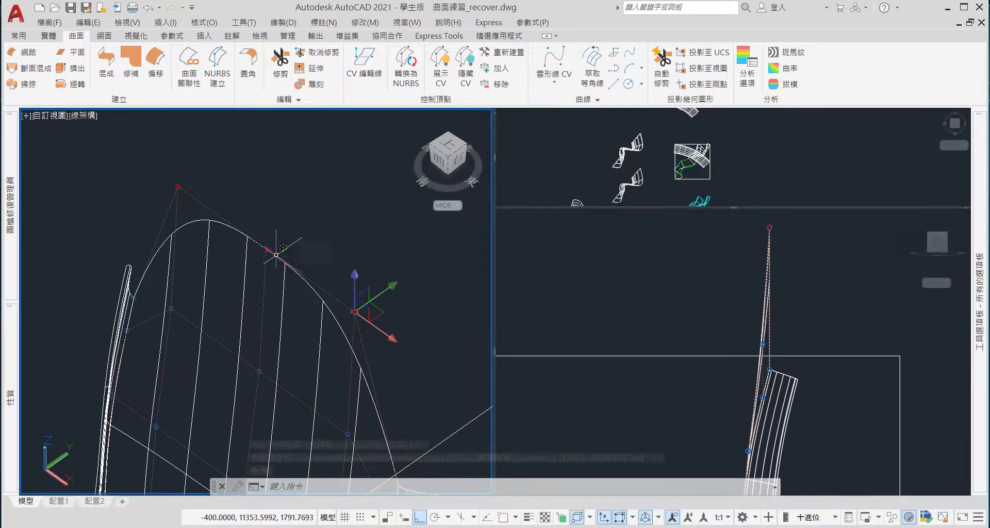
click(265, 248)
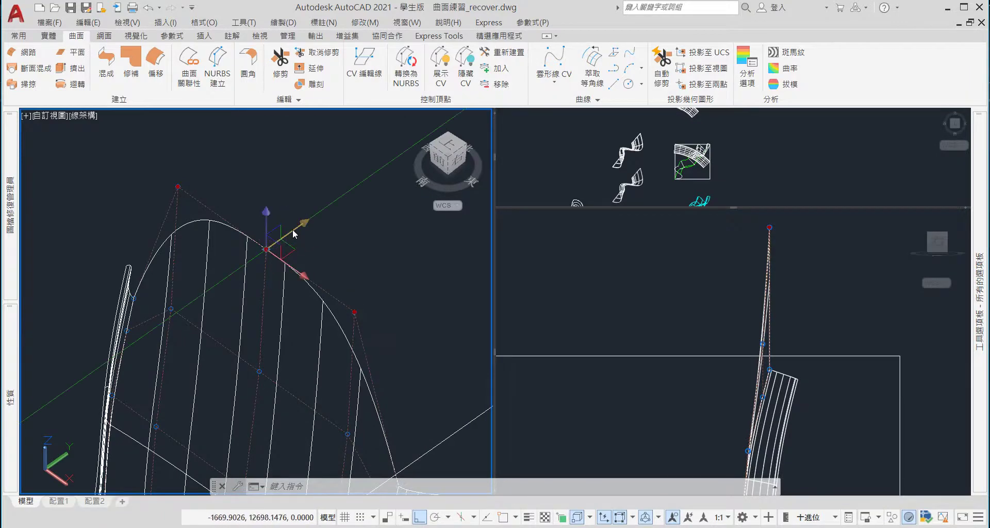
click(293, 227)
click(312, 218)
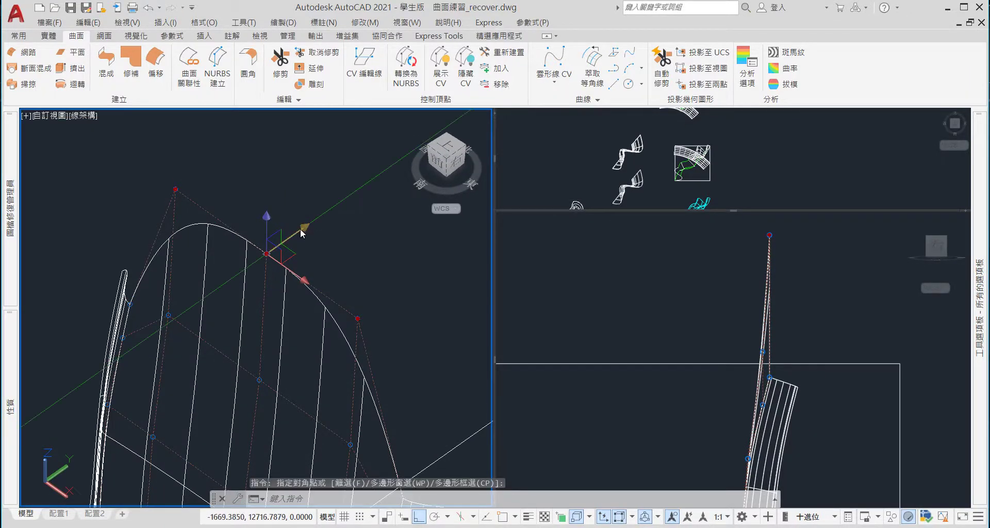
click(266, 253)
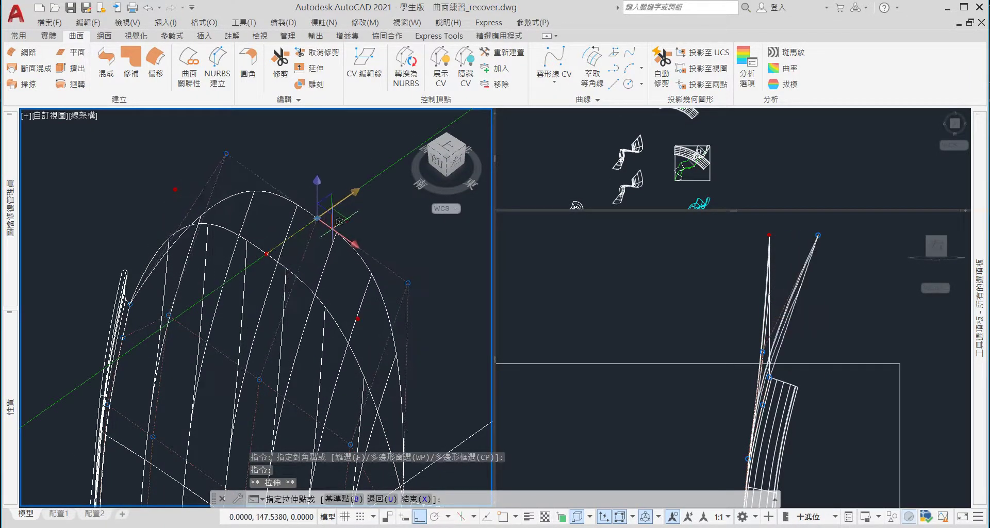
Zoom around the 3D chair view and cancel the unfinished vertex stretch
scroll(742, 326, down, 2)
scroll(672, 310, down, 3)
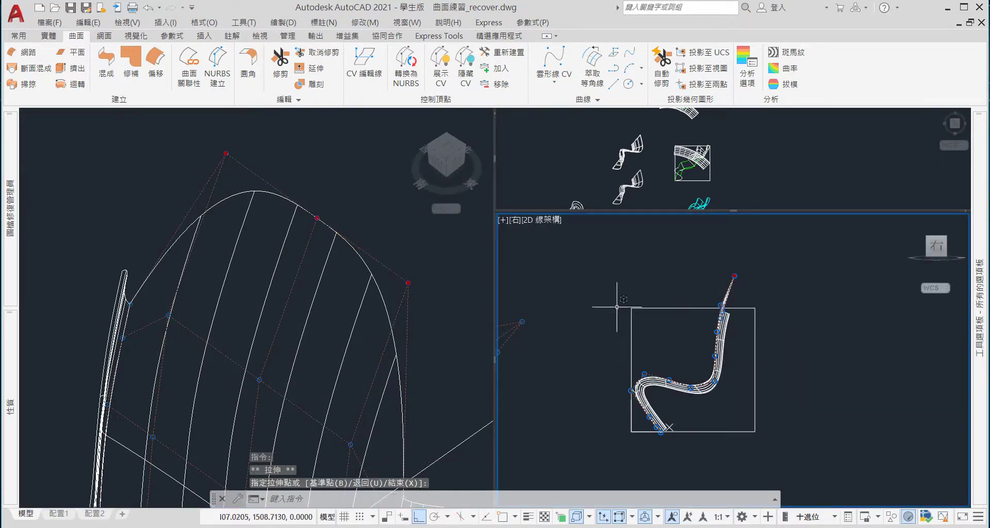
click(329, 299)
scroll(325, 262, up, 1)
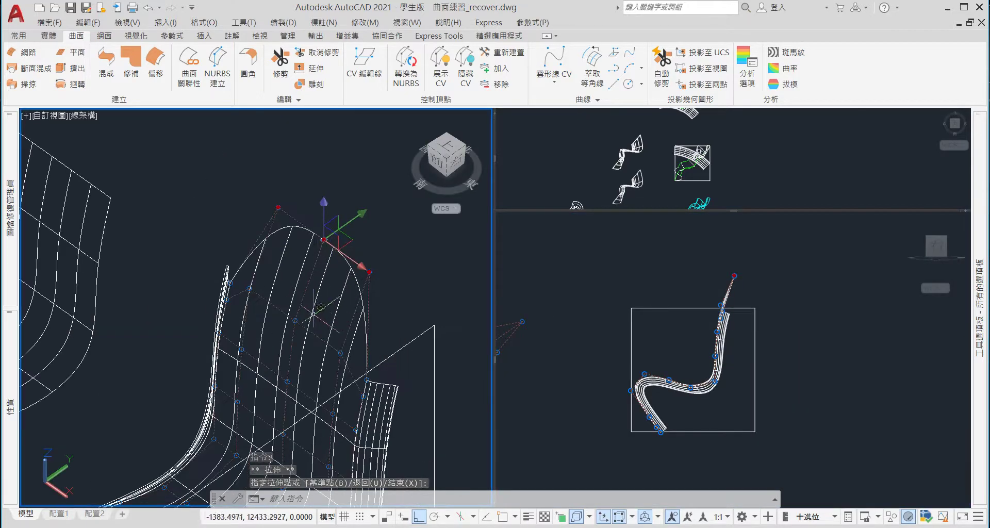
scroll(299, 315, up, 1)
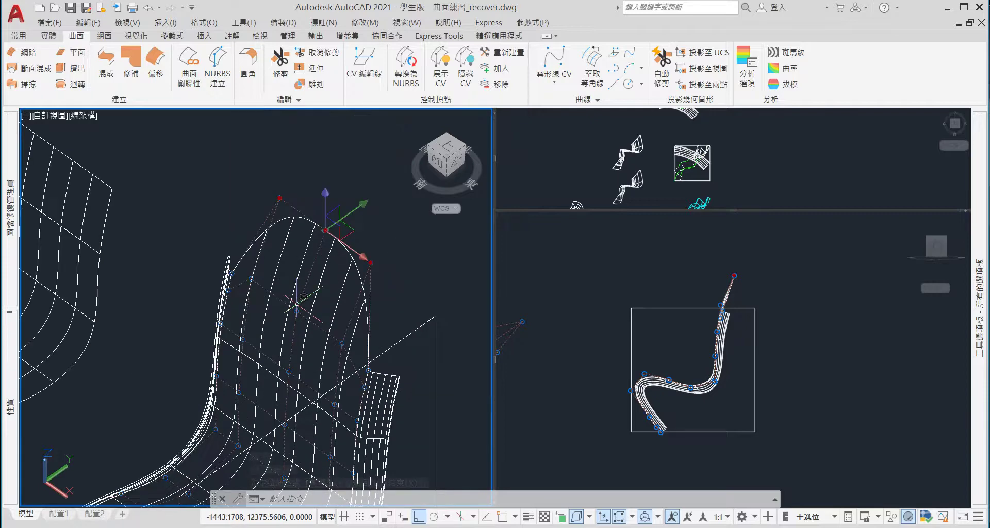
scroll(305, 309, down, 2)
scroll(299, 368, up, 2)
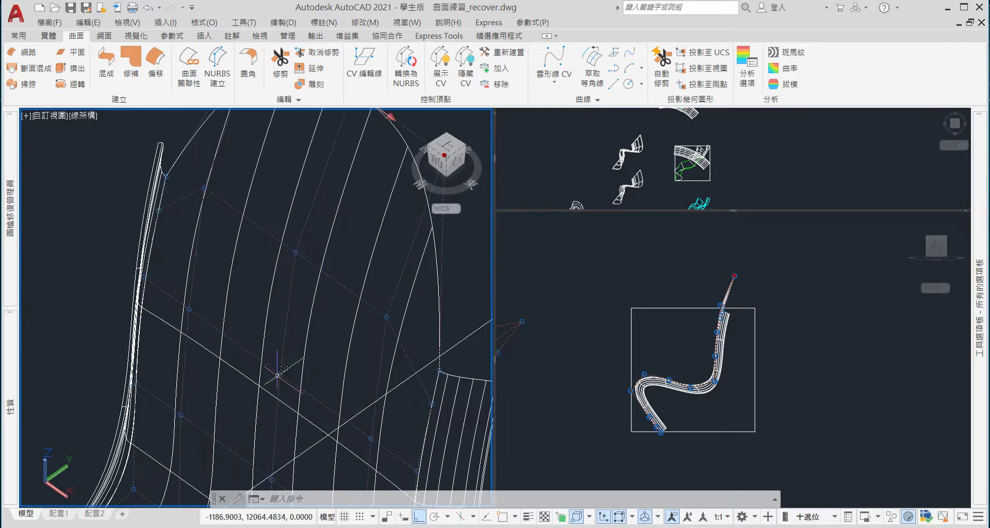
scroll(280, 375, down, 2)
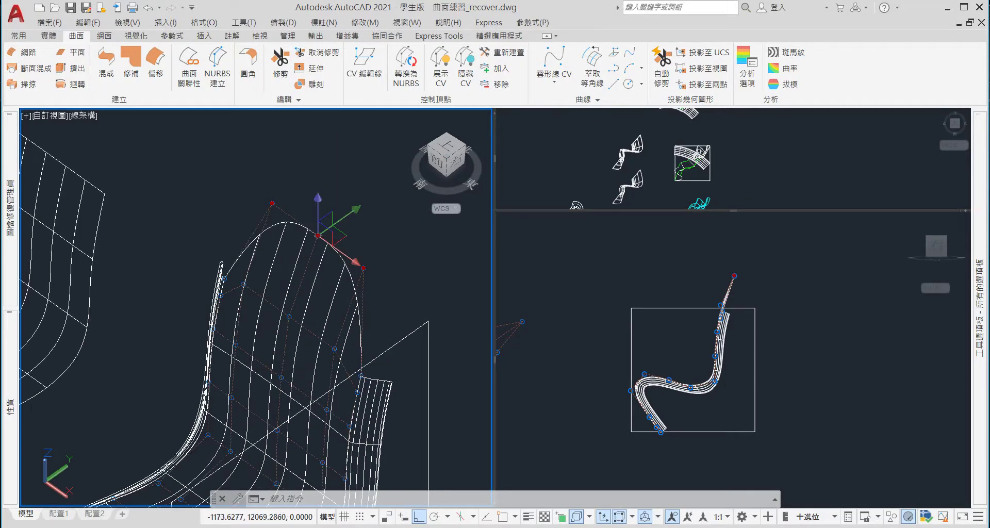
key(Escape)
key(Escape)
scroll(282, 380, up, 2)
key(Escape)
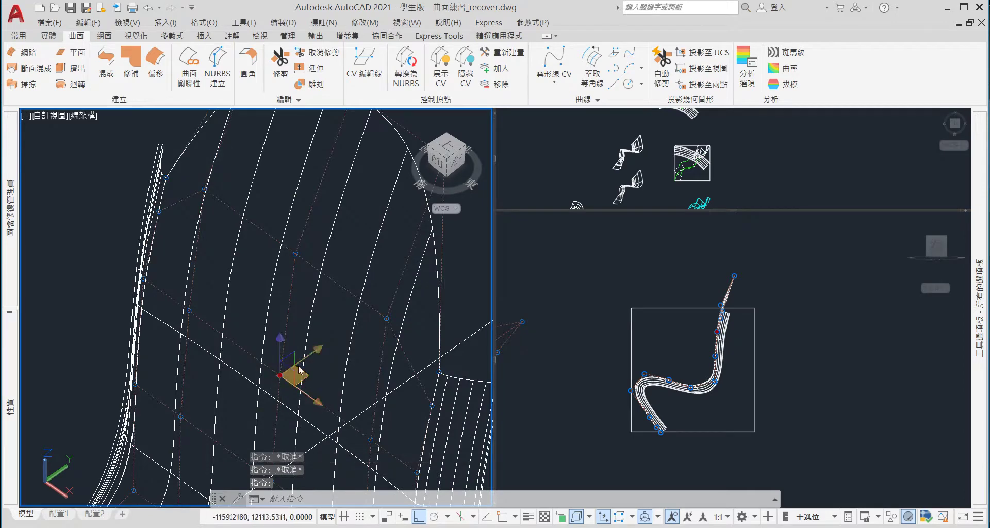
Move the control vertex 100 units along the Y axis and orbit to view the whole chair
click(311, 357)
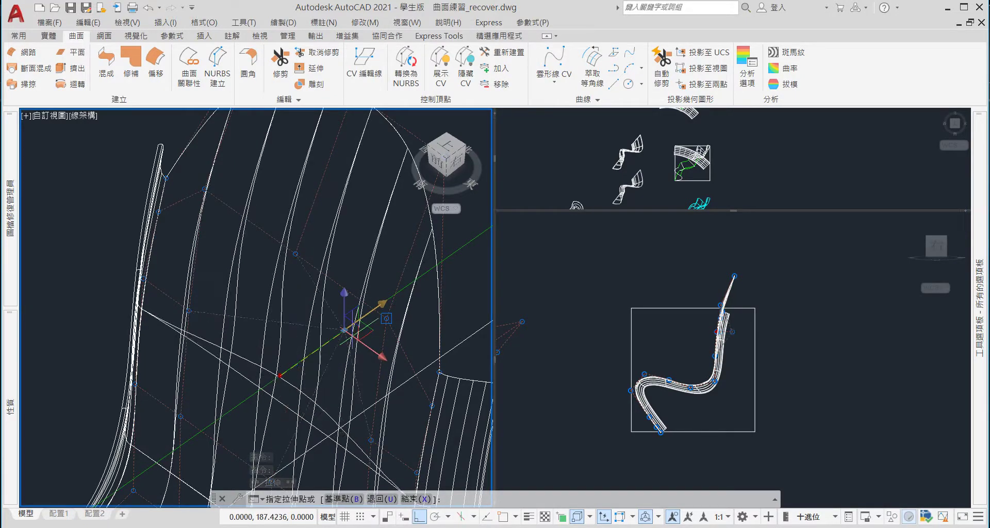
text(100)
key(Return)
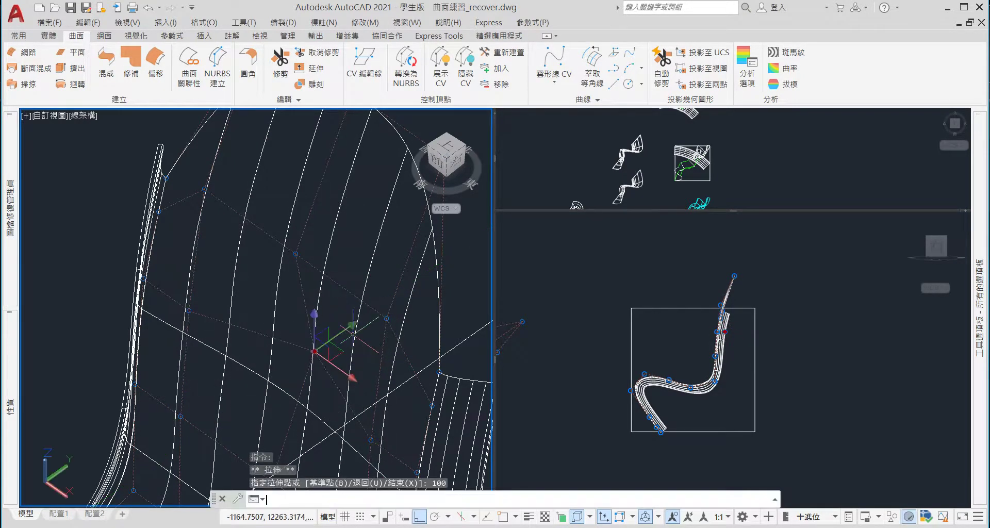
key(Escape)
mouse_move(345, 328)
shift+middle_down()
mouse_move(374, 329)
mouse_move(318, 304)
mouse_move(368, 318)
mouse_move(373, 296)
shift+middle_up()
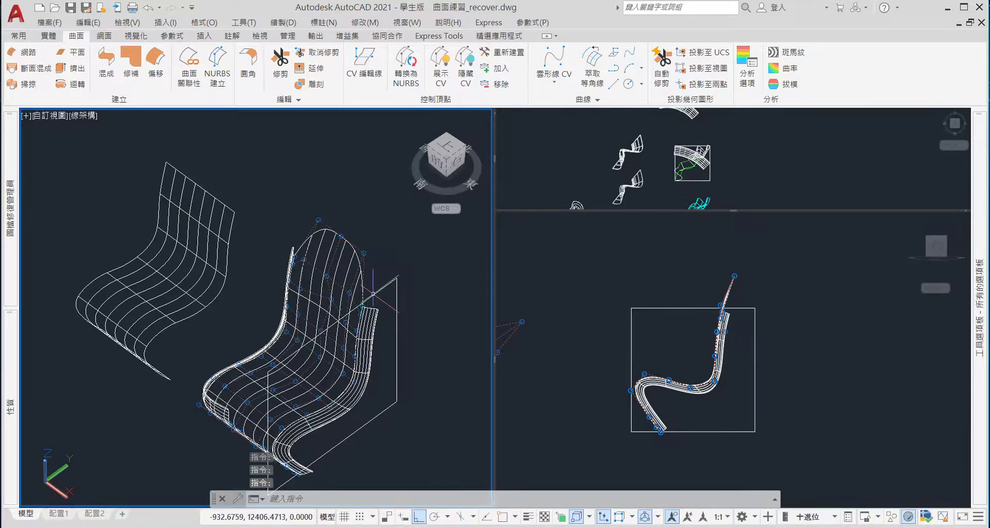
Erase the rectangular boundary frame beside the chair with E
click(379, 290)
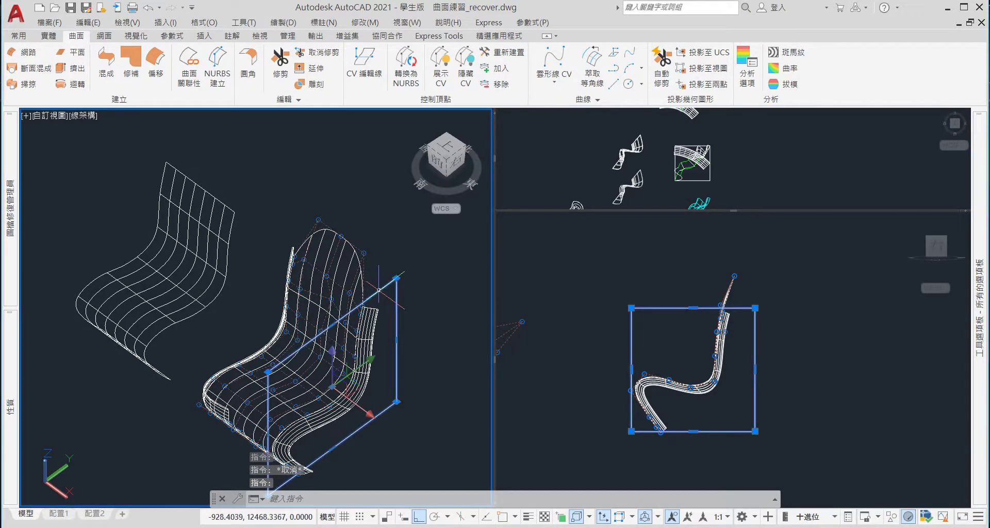
text(e)
key(Return)
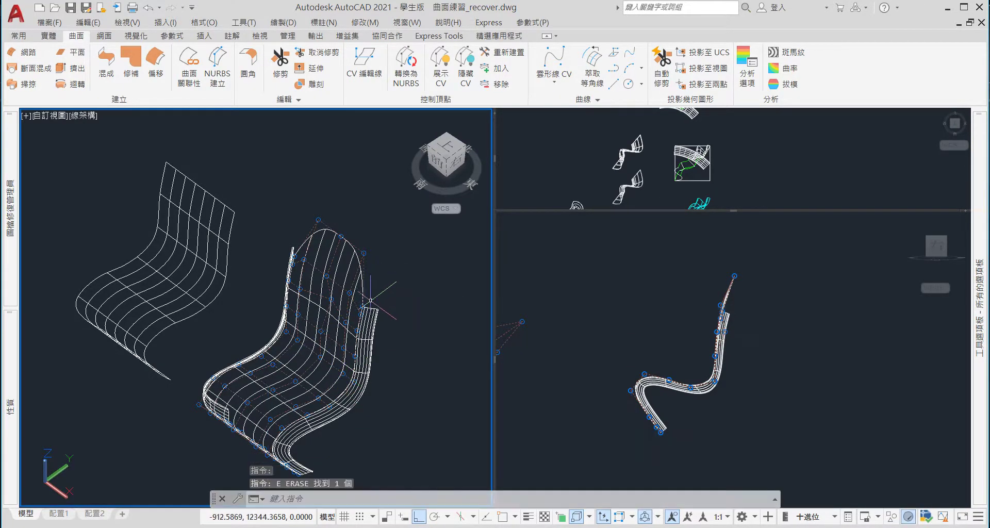
scroll(365, 311, up, 3)
shift+middle_drag(262, 321, 261, 321)
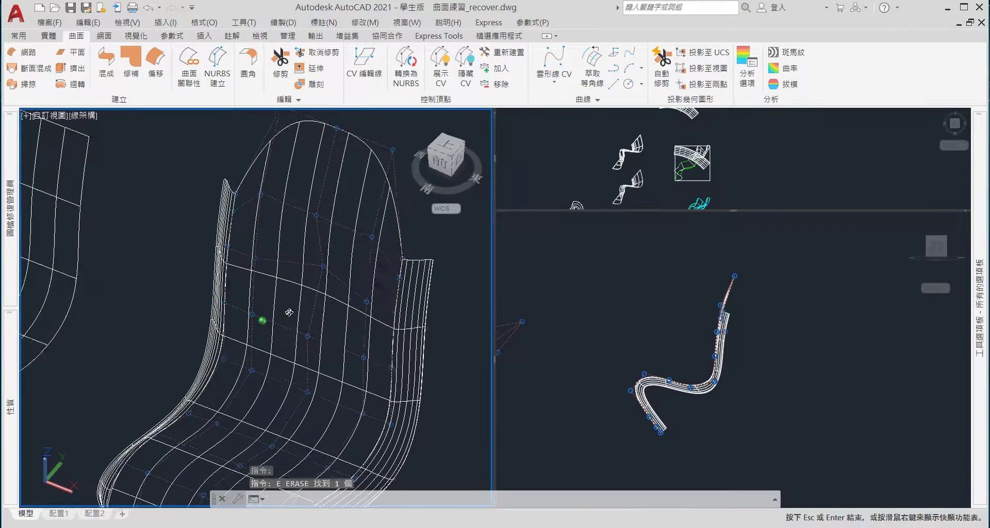
scroll(260, 321, down, 3)
scroll(238, 257, up, 3)
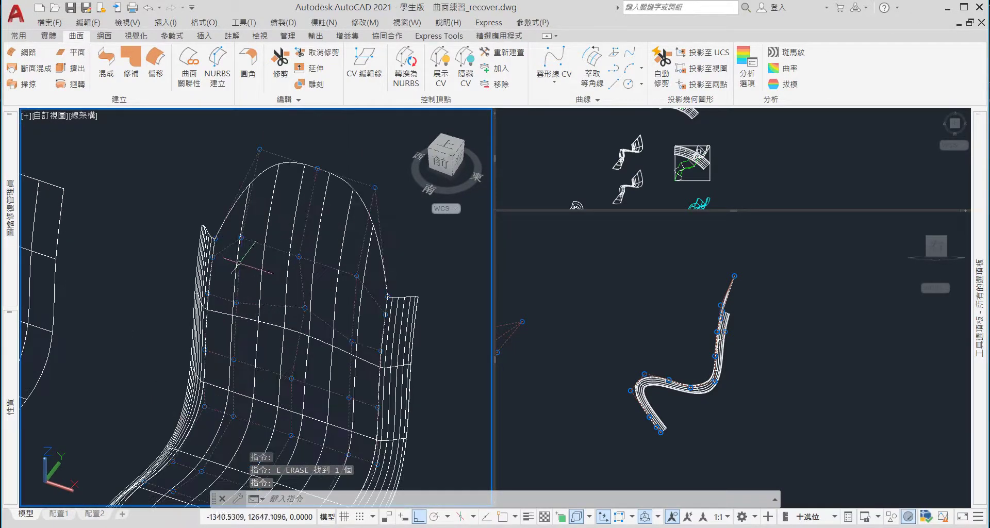
Preview the chair in the Realistic visual style and orbit around it
click(86, 116)
click(111, 181)
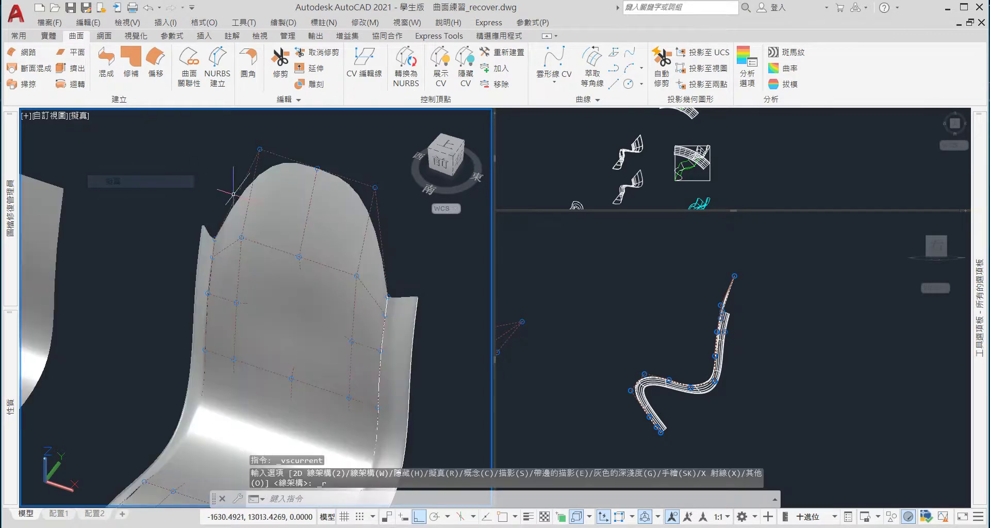
mouse_move(234, 194)
shift+middle_down()
mouse_move(290, 214)
mouse_move(314, 291)
shift+middle_up()
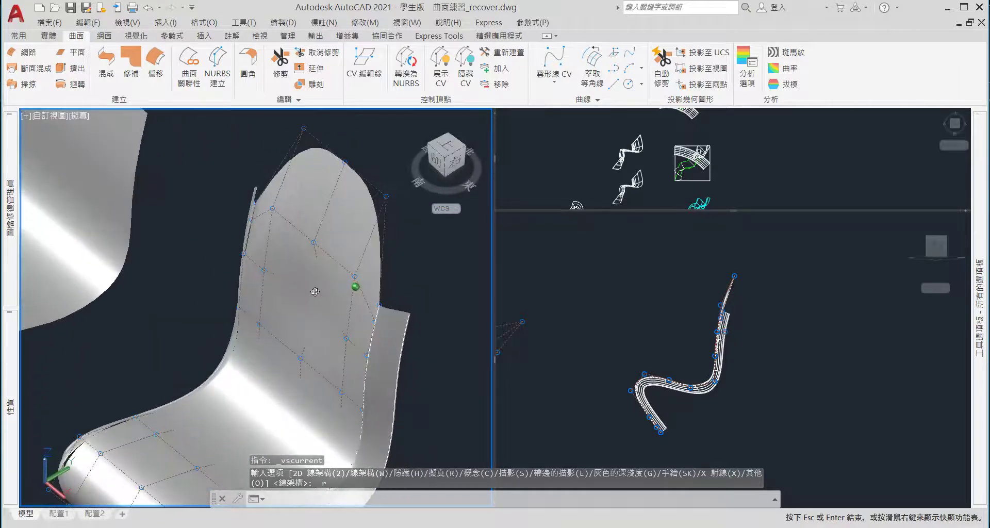
key(Escape)
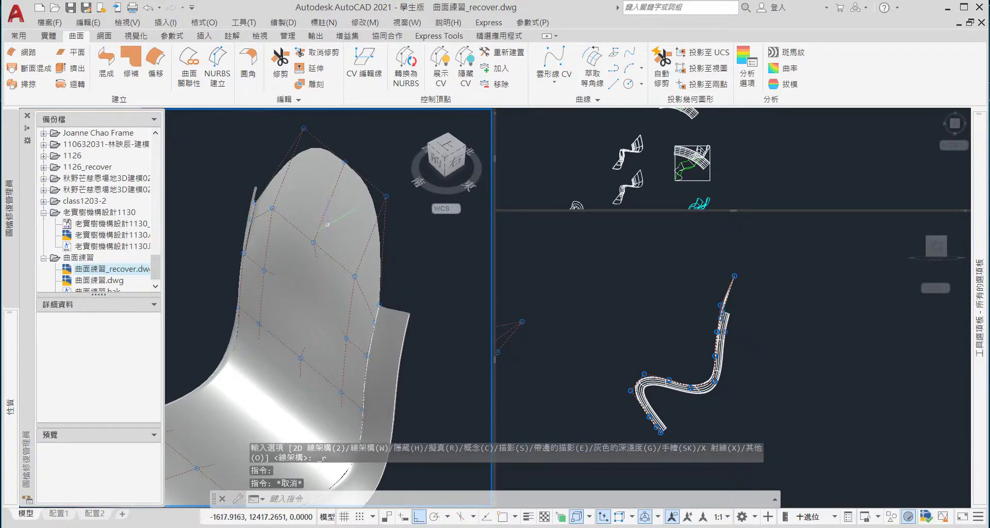
Try the Shaded with Edges visual style, then return the display to Wireframe
click(77, 118)
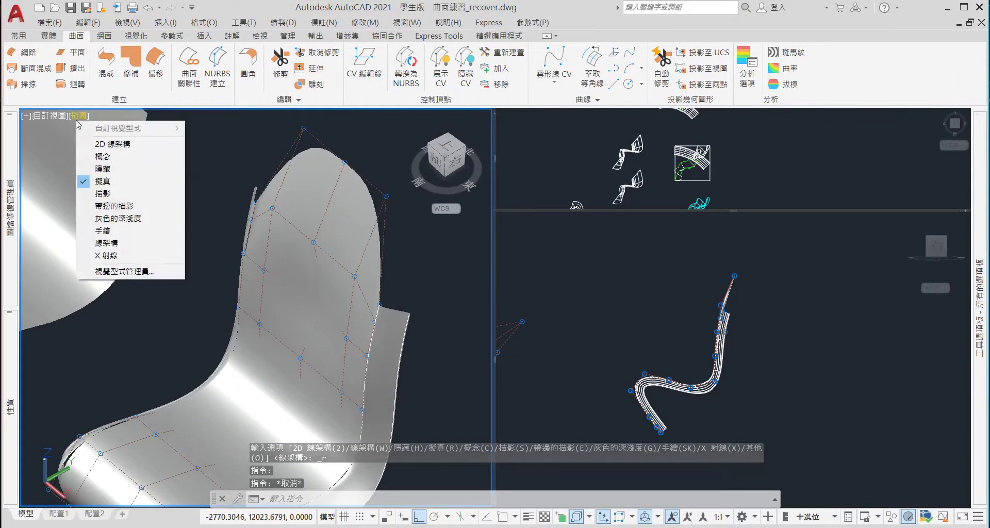
click(107, 206)
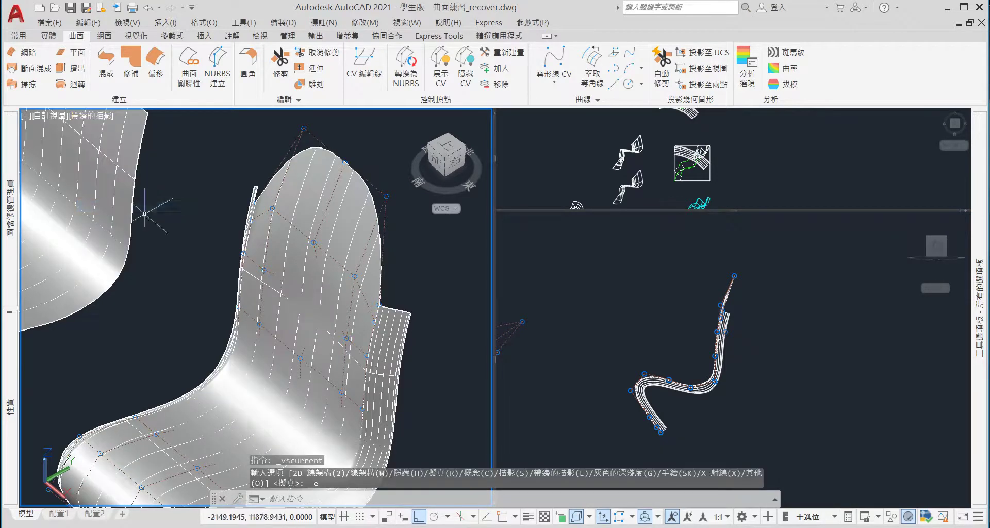
click(92, 119)
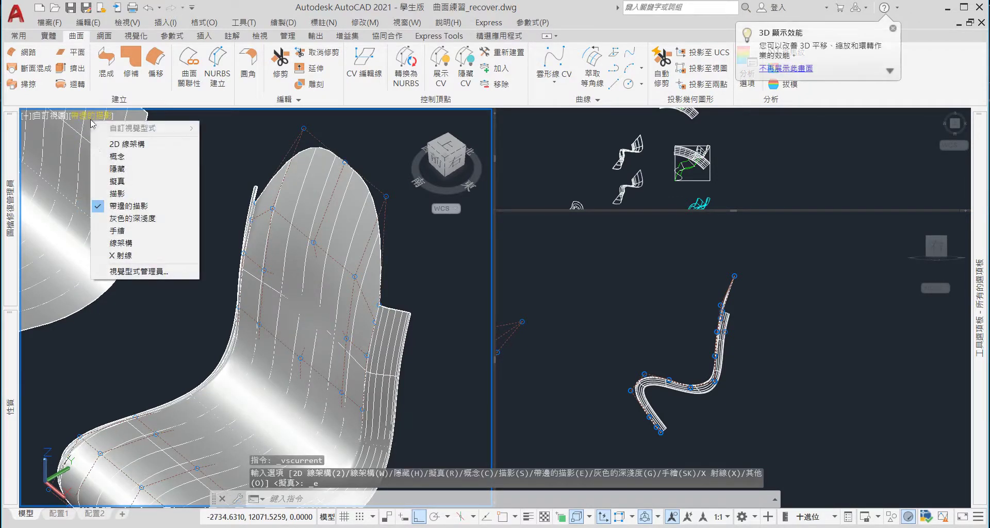
click(123, 244)
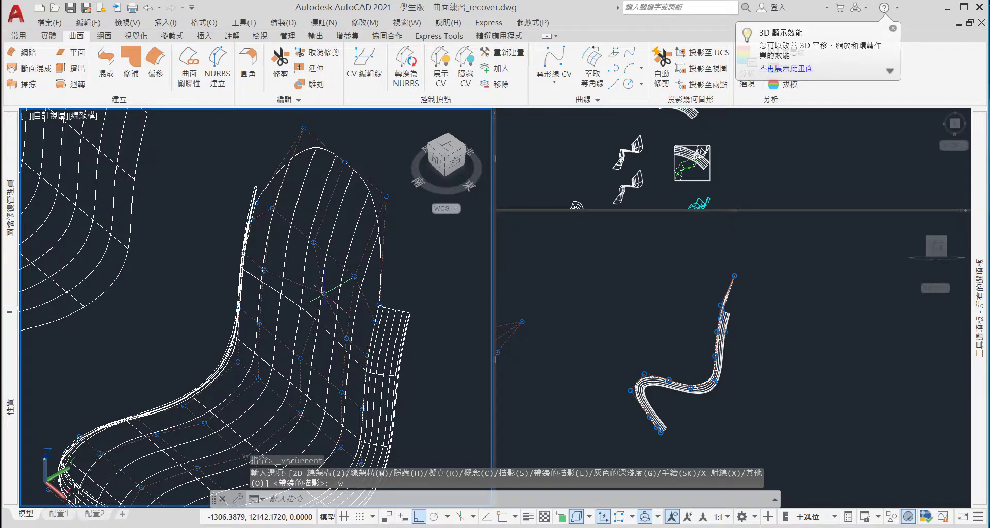
Select and deselect the chair surface, then orbit to face the chair front-on
click(324, 293)
key(Escape)
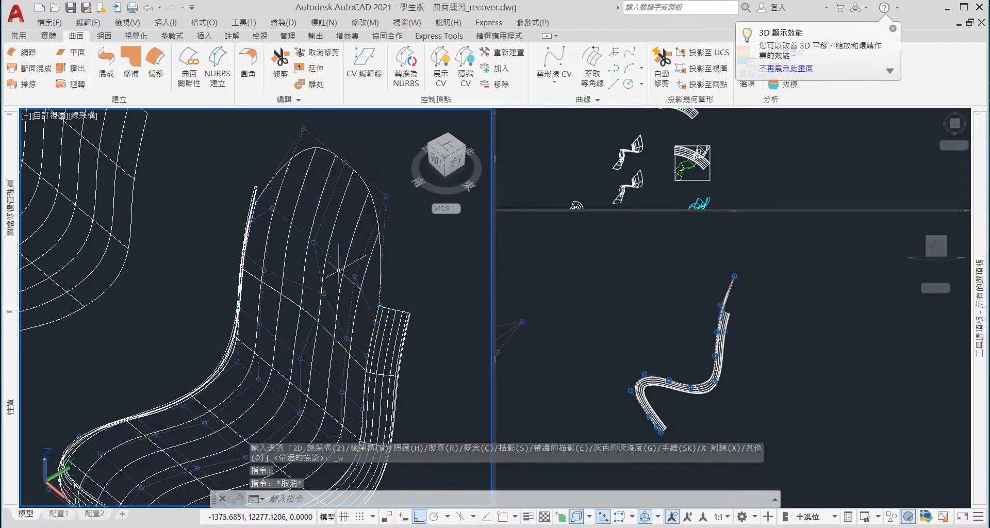
scroll(289, 268, down, 3)
scroll(273, 273, down, 3)
scroll(262, 280, down, 3)
scroll(262, 280, up, 5)
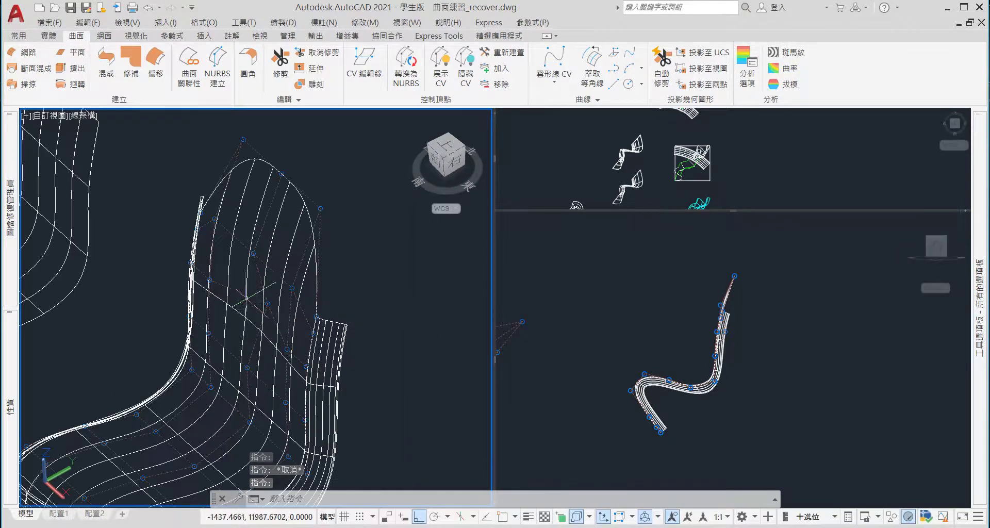
shift+middle_drag(261, 305, 240, 365)
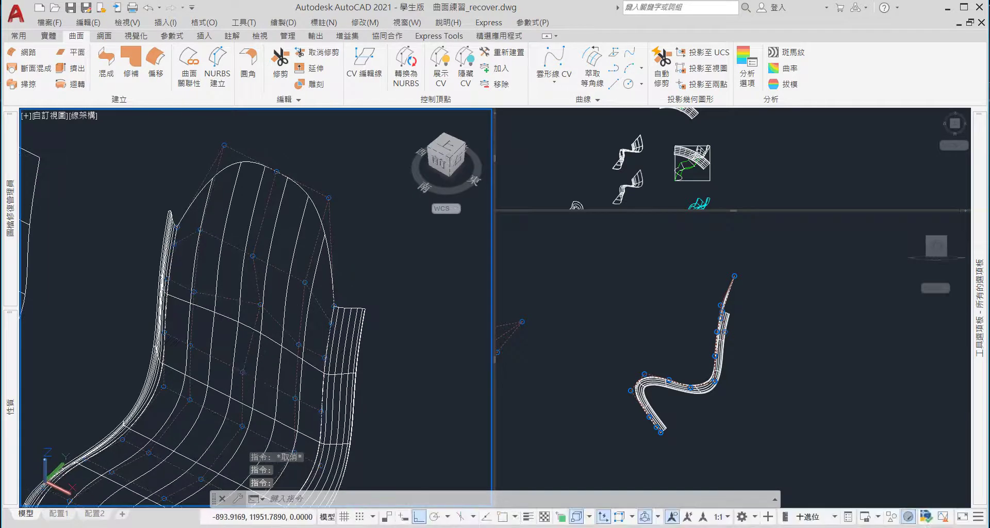
Stretch a control vertex on the chair back 150 units, then orbit the view
click(242, 372)
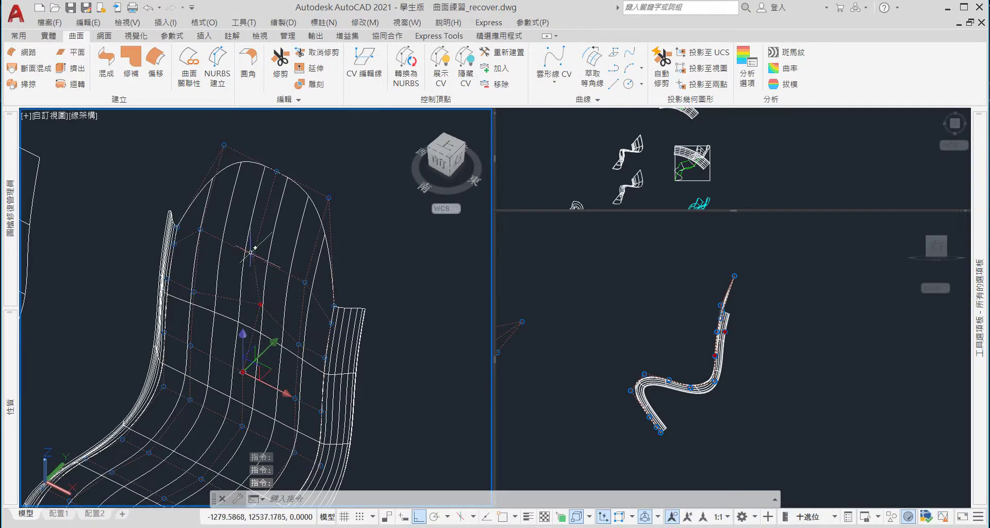
click(260, 305)
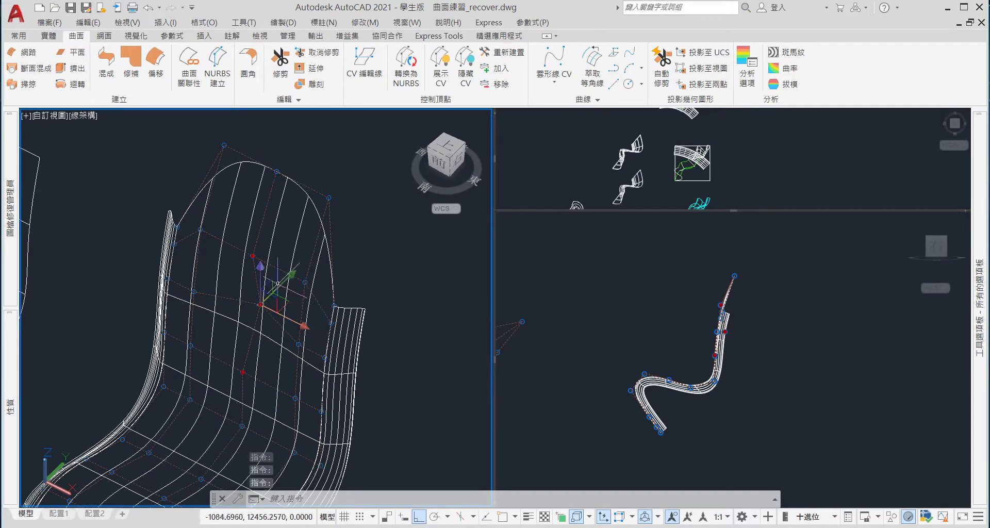
click(261, 305)
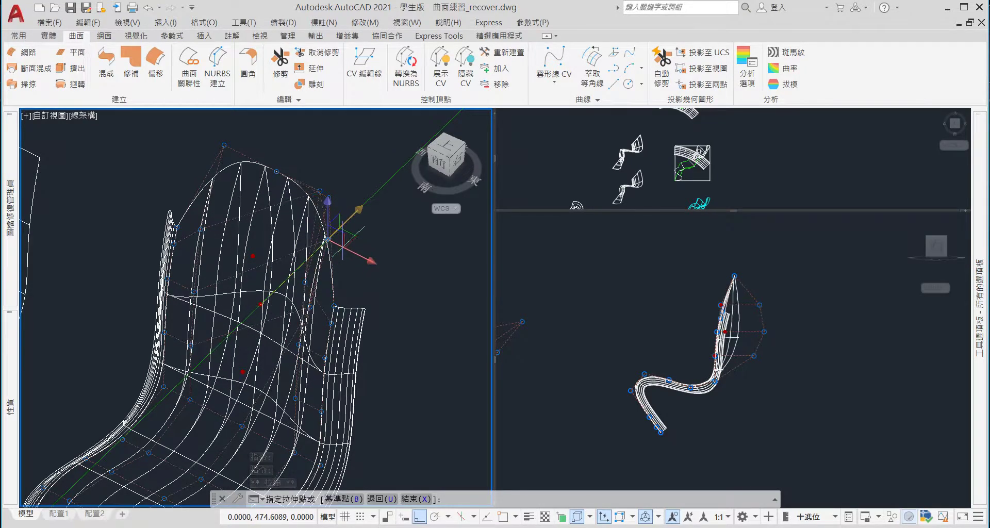
text(1)
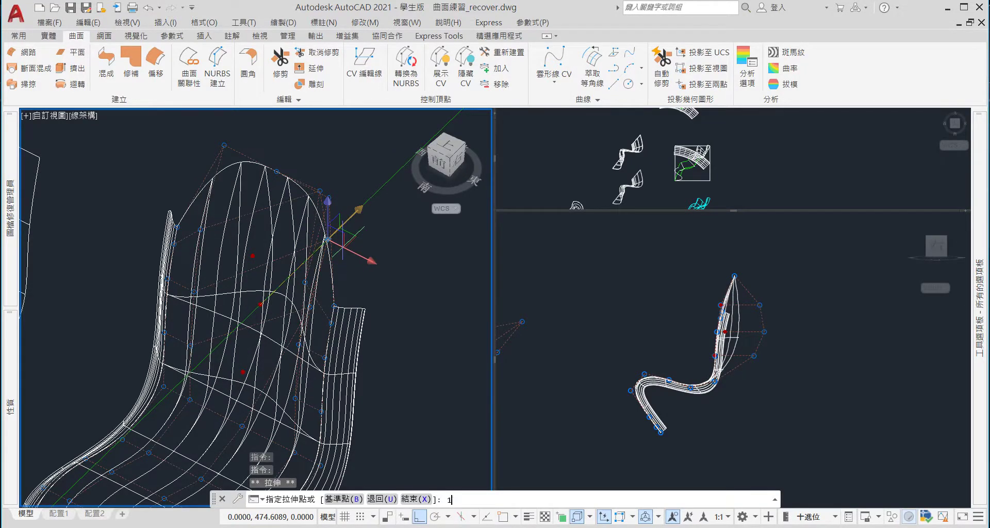
text(000)
key(Return)
key(Escape)
key(Escape)
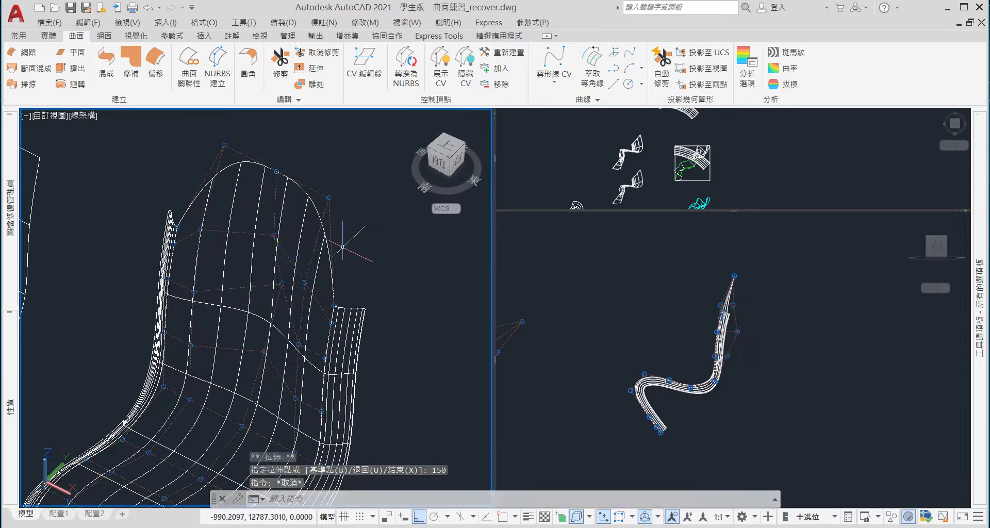
scroll(363, 261, down, 2)
scroll(363, 261, up, 3)
mouse_move(330, 310)
shift+middle_down()
mouse_move(301, 315)
mouse_move(232, 288)
shift+middle_up()
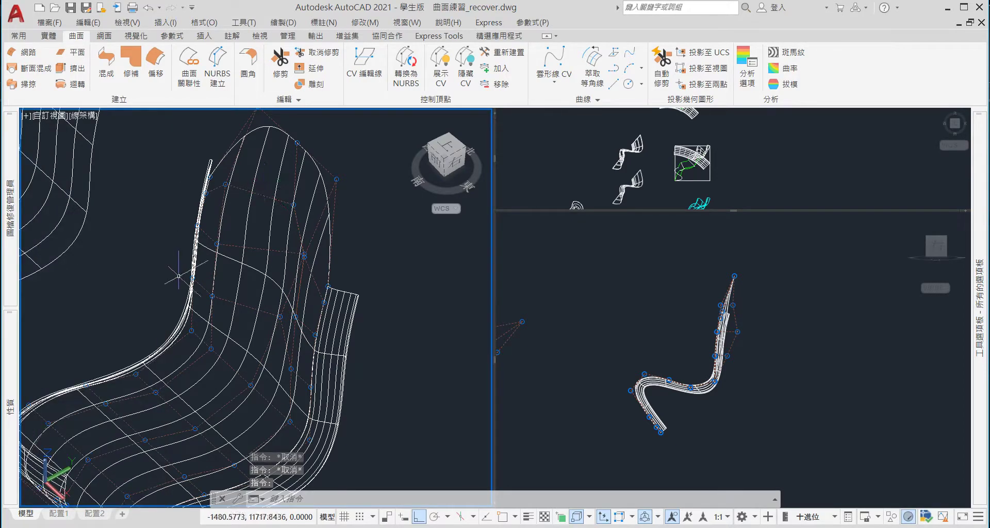
Switch the viewport to Realistic (擬真) shading and orbit around the chair
click(86, 115)
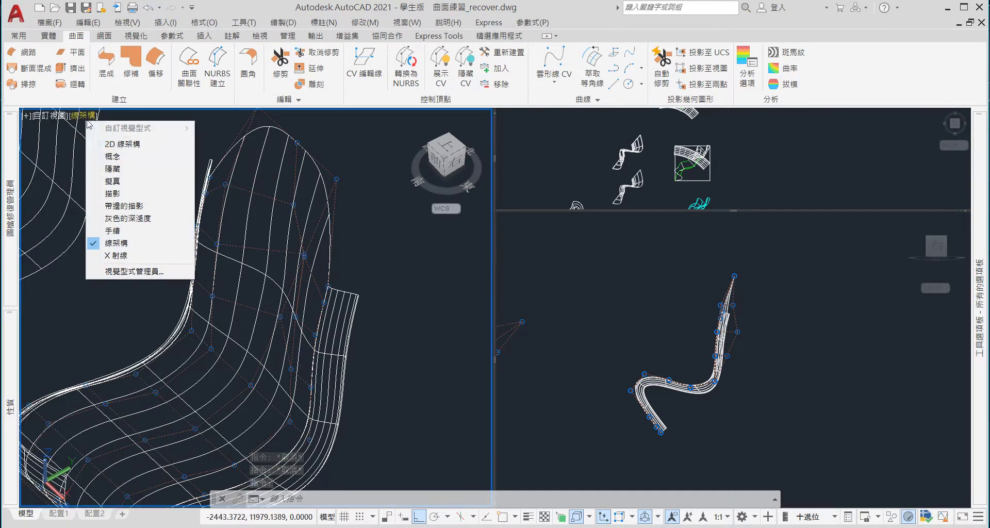
click(120, 187)
mouse_move(250, 298)
shift+middle_down()
mouse_move(439, 317)
mouse_move(54, 216)
mouse_move(242, 299)
shift+middle_up()
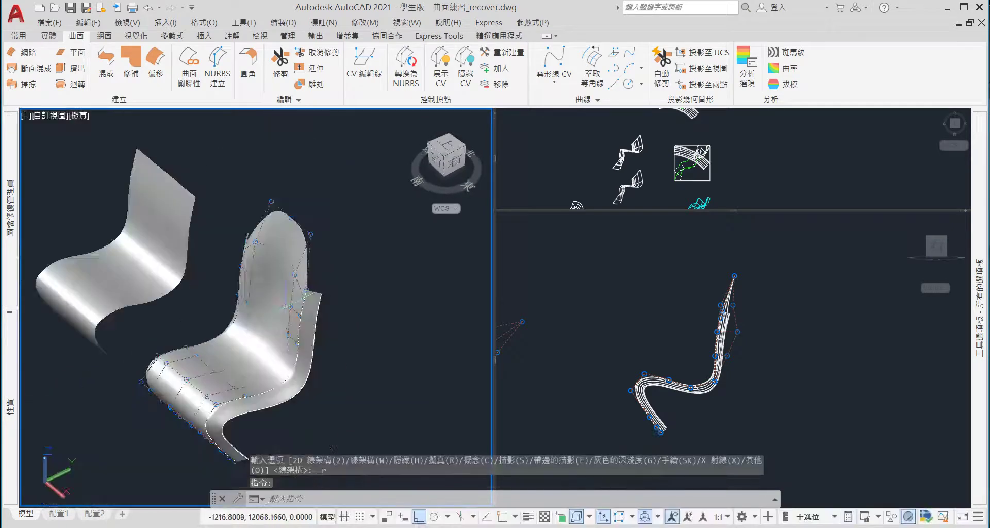
mouse_move(242, 299)
shift+middle_down()
mouse_move(305, 274)
mouse_move(340, 302)
shift+middle_up()
key(Escape)
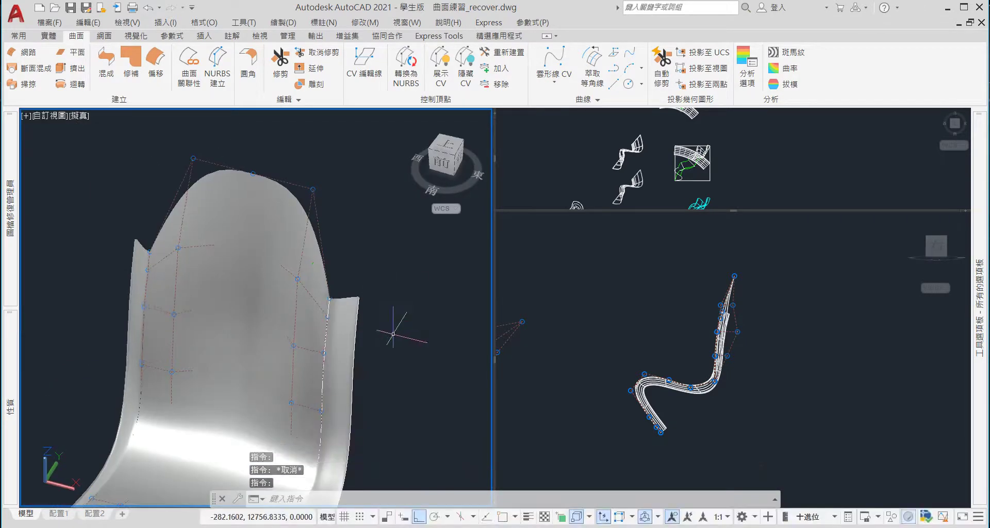
Select both narrow side surfaces, then clear the selection and orbit slightly
click(408, 354)
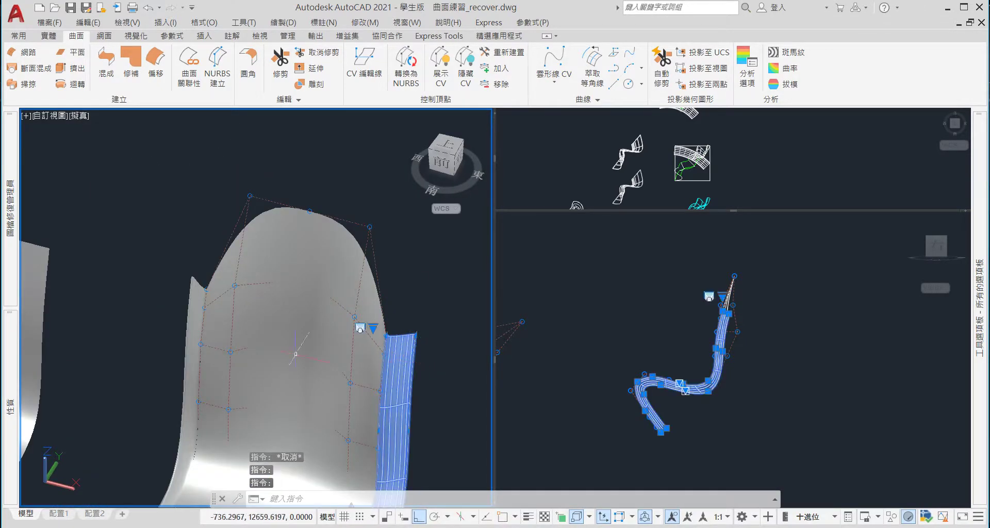
click(205, 311)
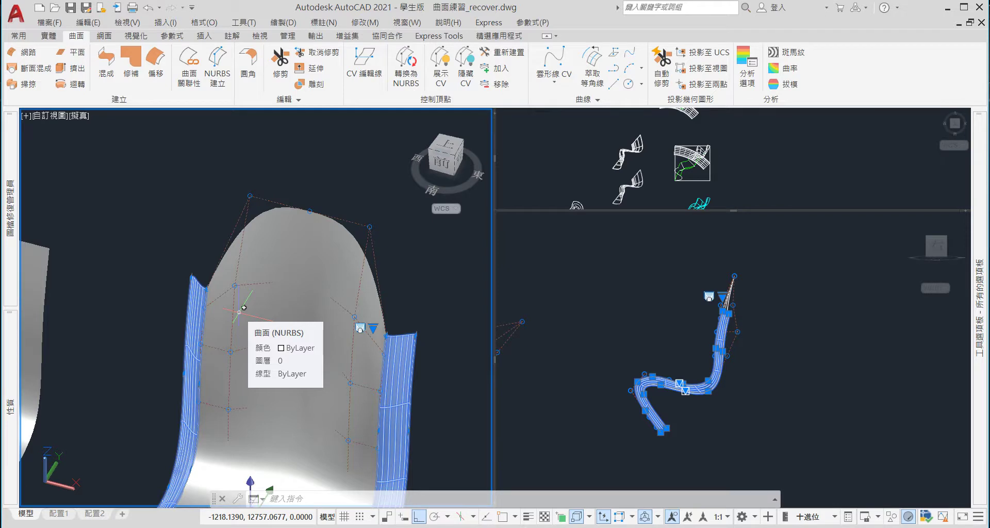
key(Escape)
key(Escape)
shift+middle_drag(279, 265, 288, 268)
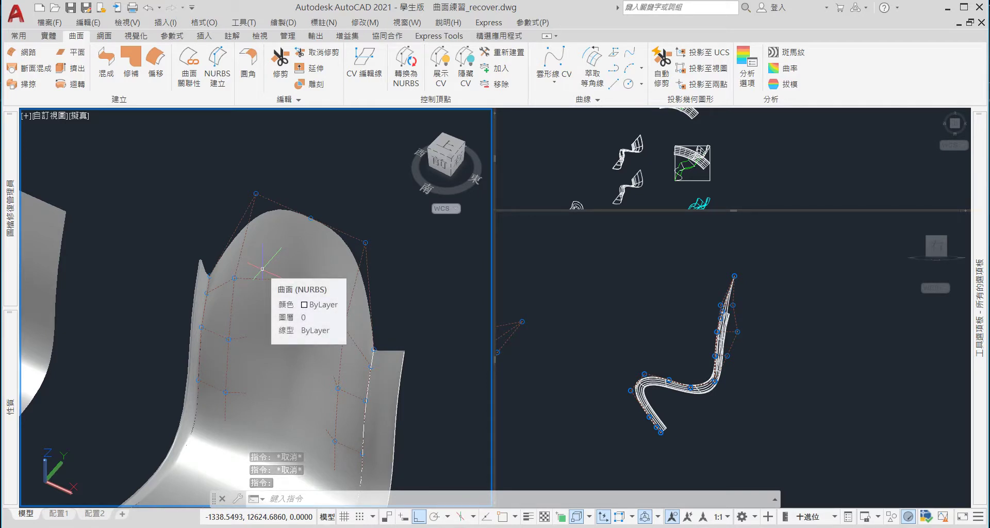
click(112, 67)
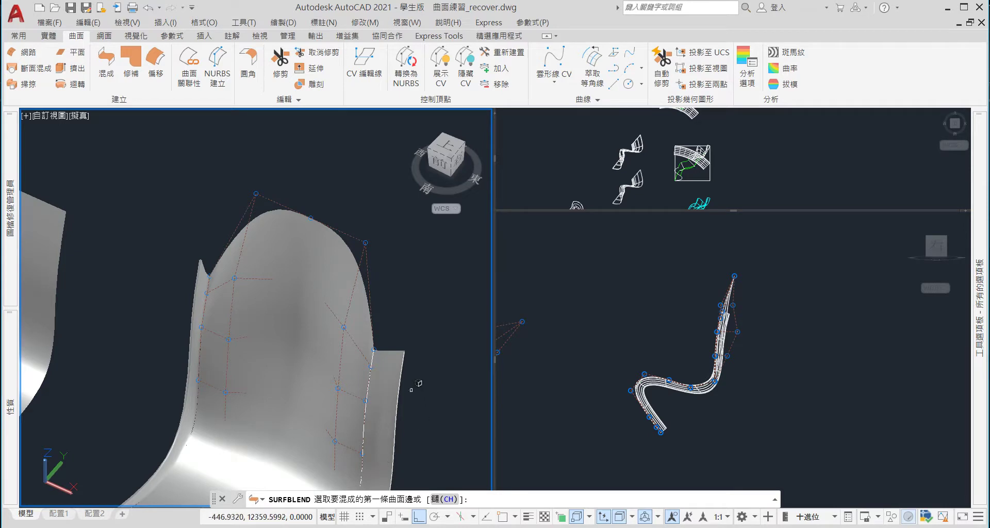
scroll(382, 352, up, 3)
scroll(383, 351, up, 3)
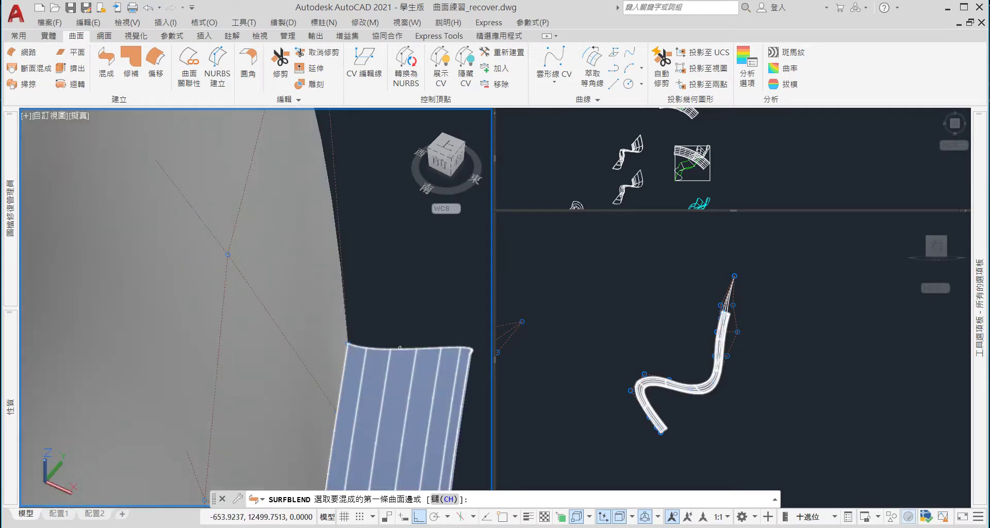
click(400, 348)
scroll(421, 322, down, 3)
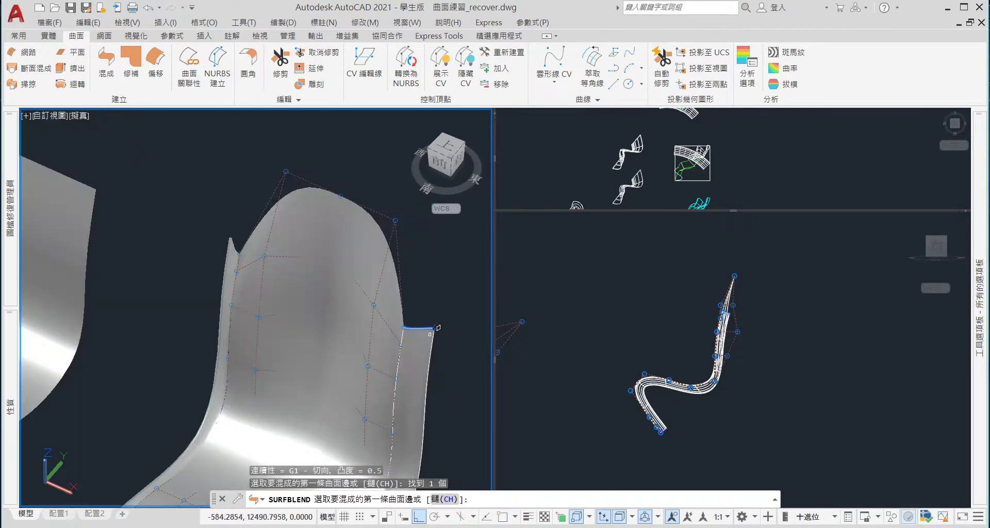
scroll(463, 309, up, 3)
scroll(424, 361, down, 2)
scroll(434, 362, down, 2)
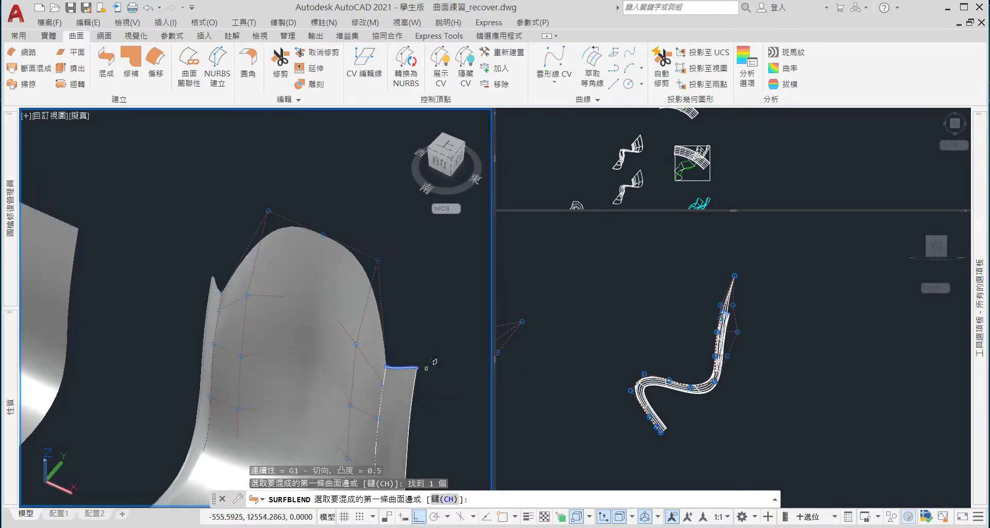
shift+middle_drag(263, 308, 209, 301)
scroll(212, 299, up, 3)
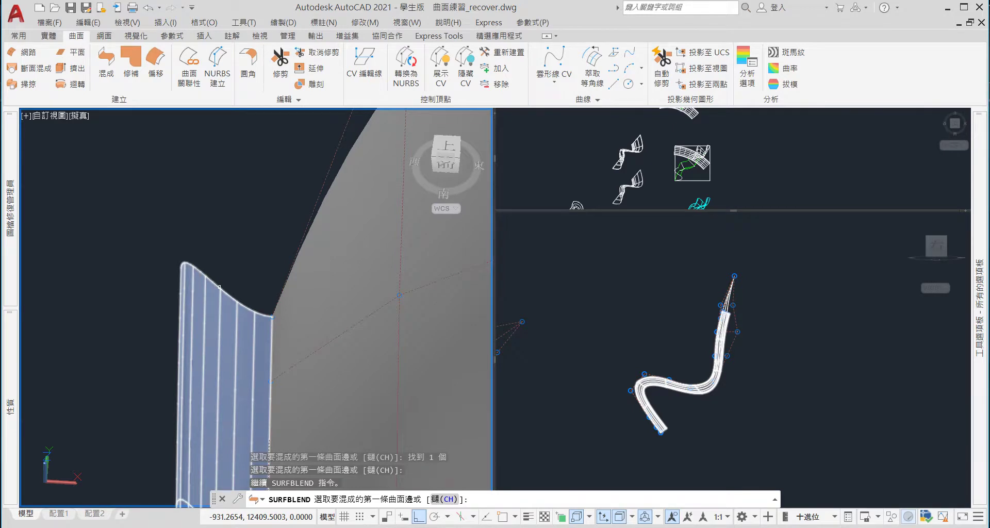
click(217, 285)
scroll(170, 301, down, 4)
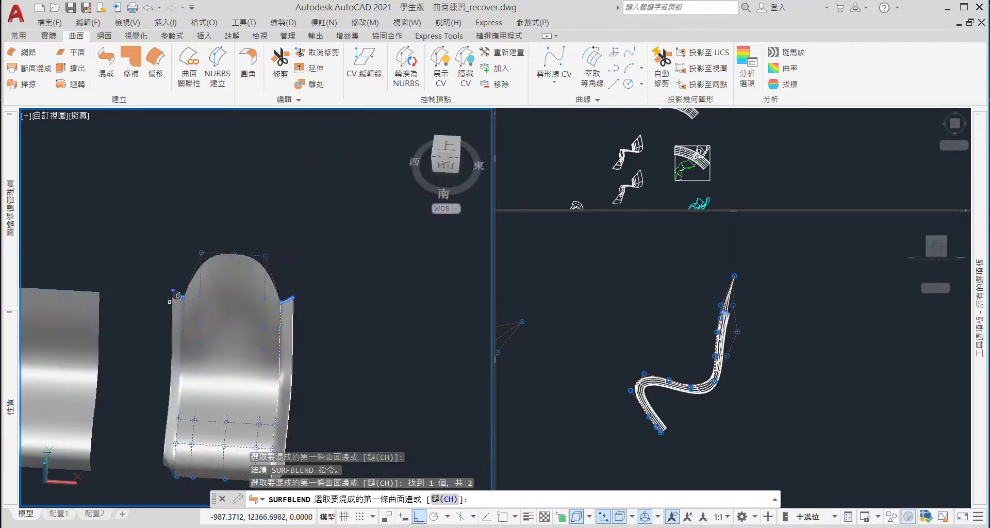
shift+middle_drag(234, 297, 256, 234)
scroll(222, 249, up, 3)
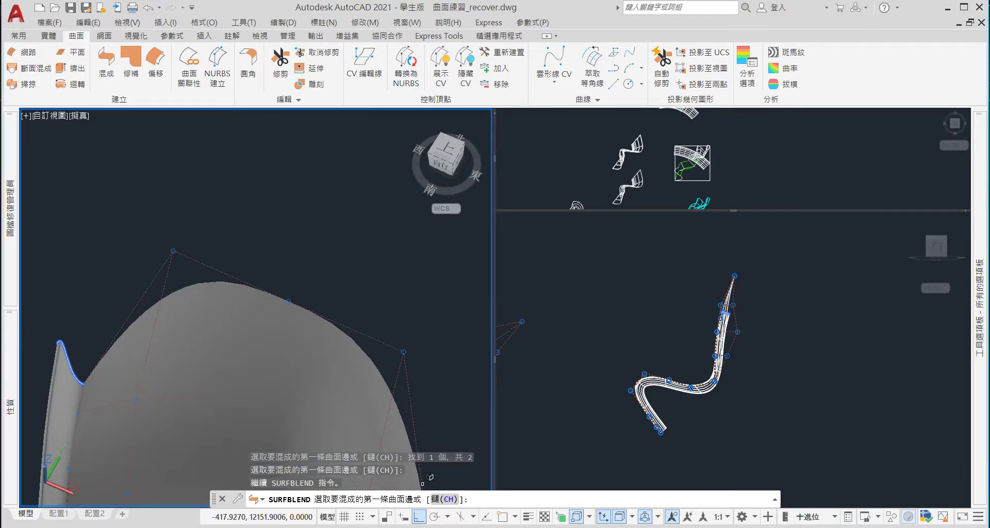
key(Return)
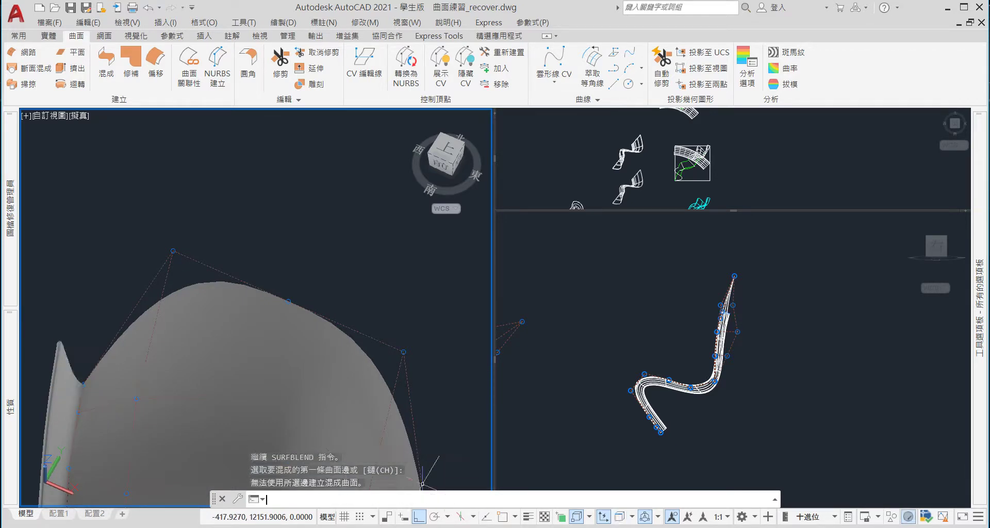
key(Escape)
scroll(305, 294, down, 2)
scroll(330, 361, up, 1)
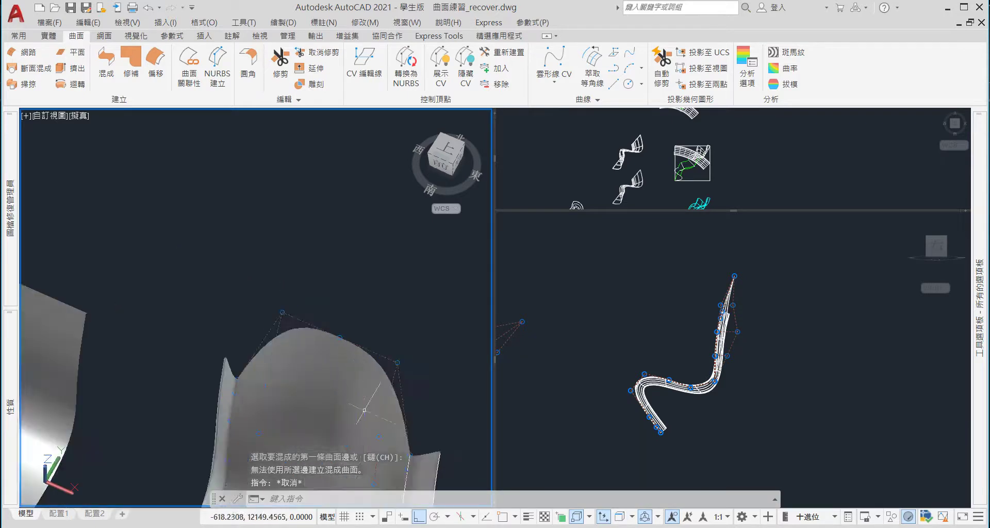
scroll(459, 486, up, 1)
click(407, 427)
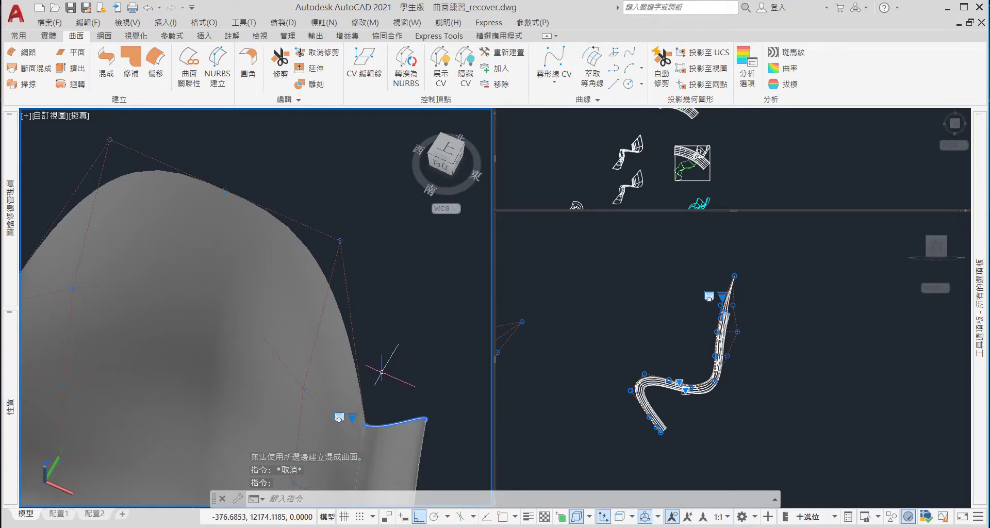
key(Escape)
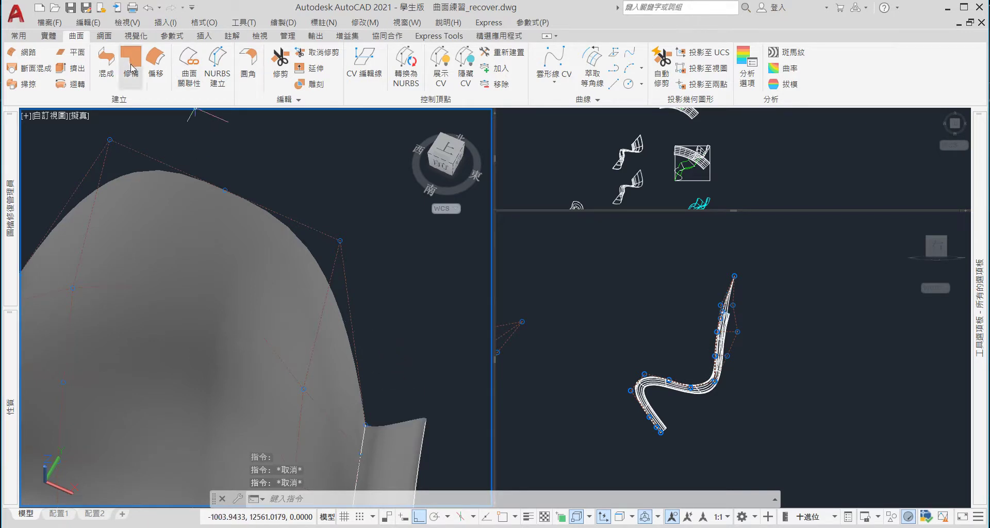
click(105, 63)
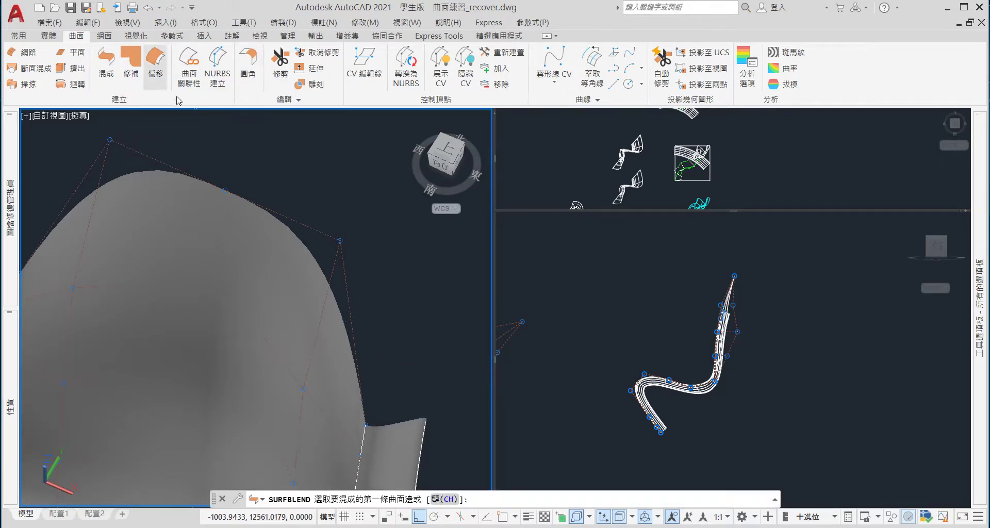
click(414, 418)
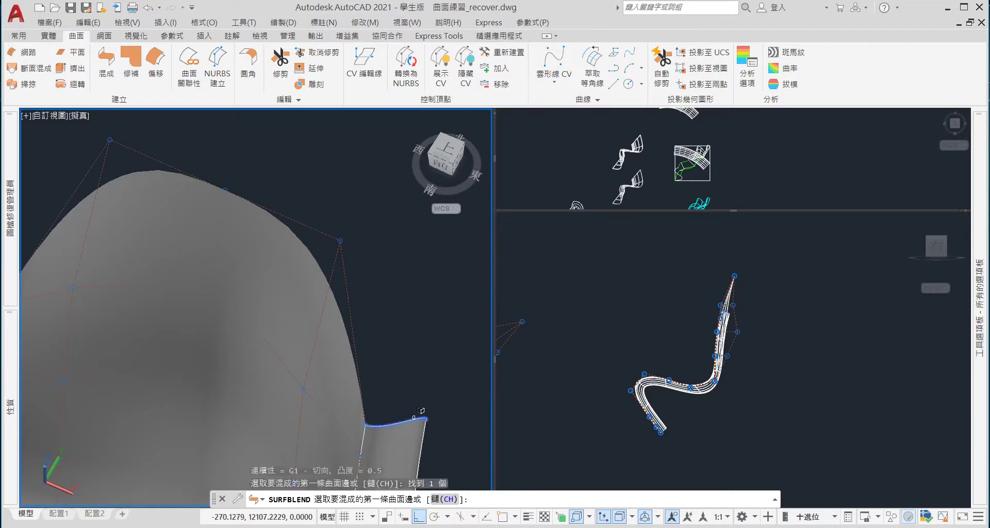
key(Return)
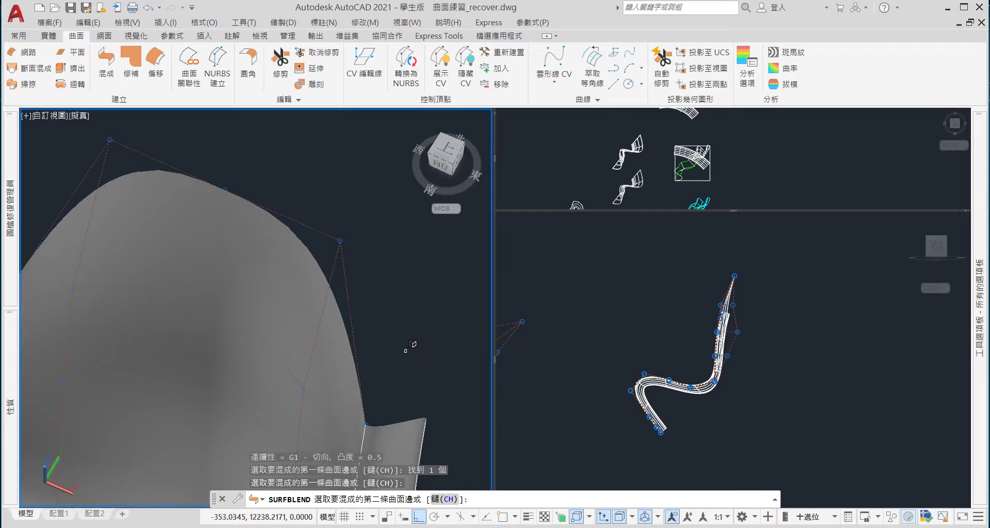
key(ctrl+z)
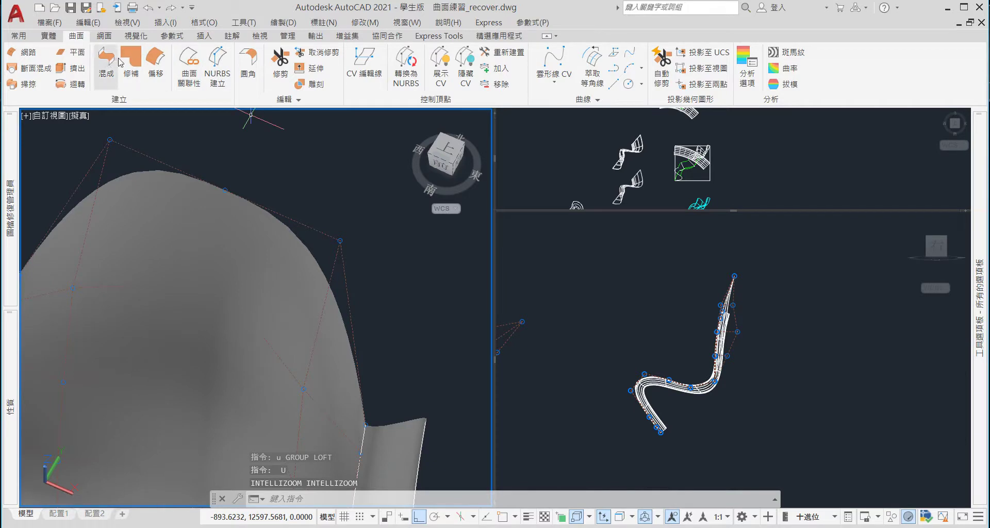
Start LOFT and pick the chair-back edge and the narrow surface's edge as cross-sections
click(34, 75)
scroll(433, 339, down, 3)
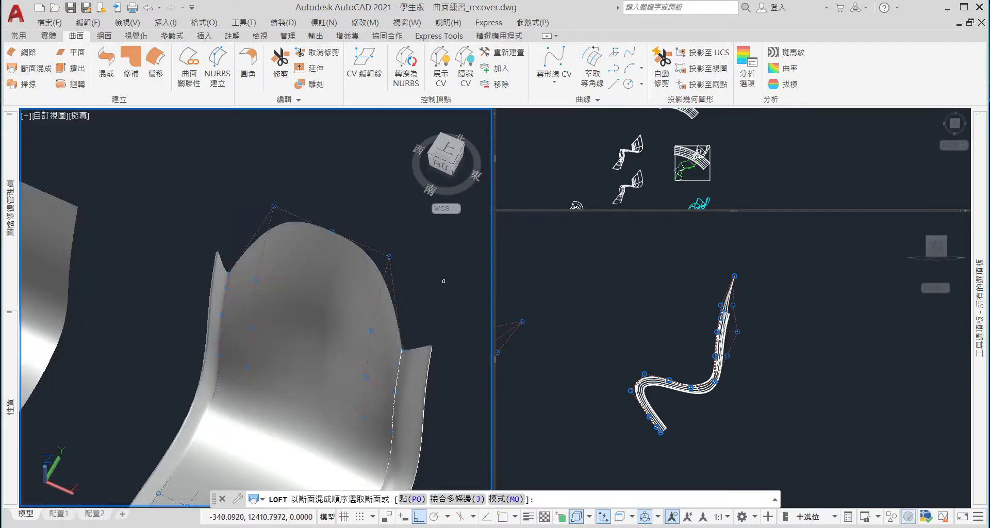
scroll(433, 340, up, 3)
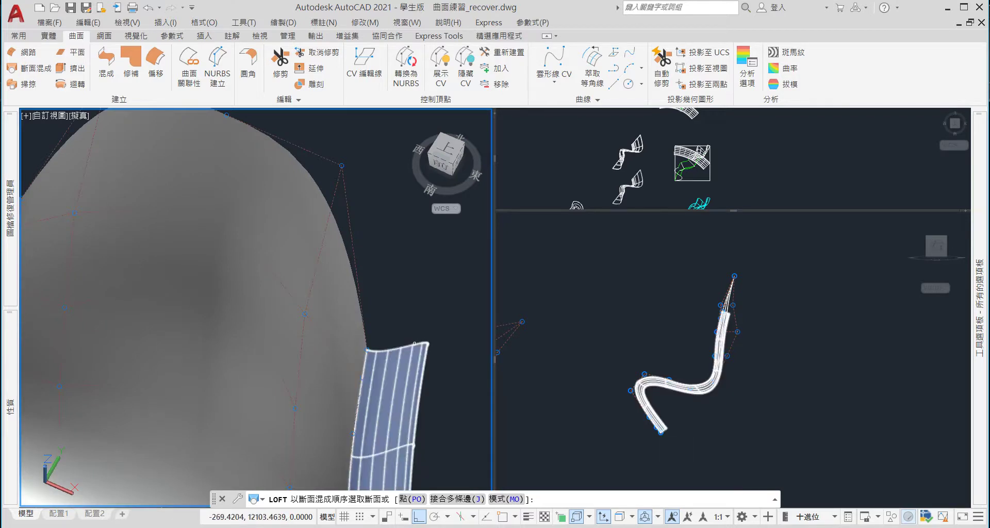
click(415, 343)
scroll(244, 245, down, 3)
scroll(244, 246, up, 3)
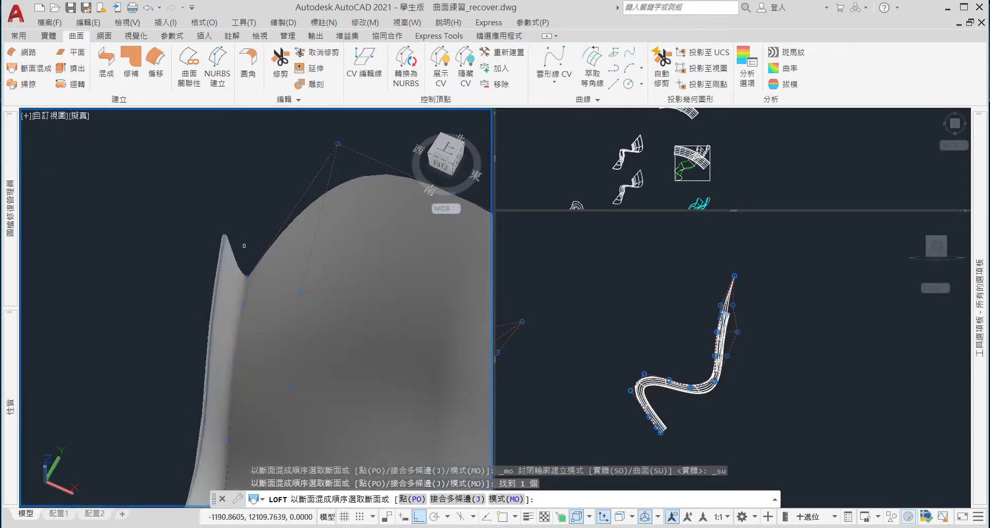
scroll(226, 217, up, 2)
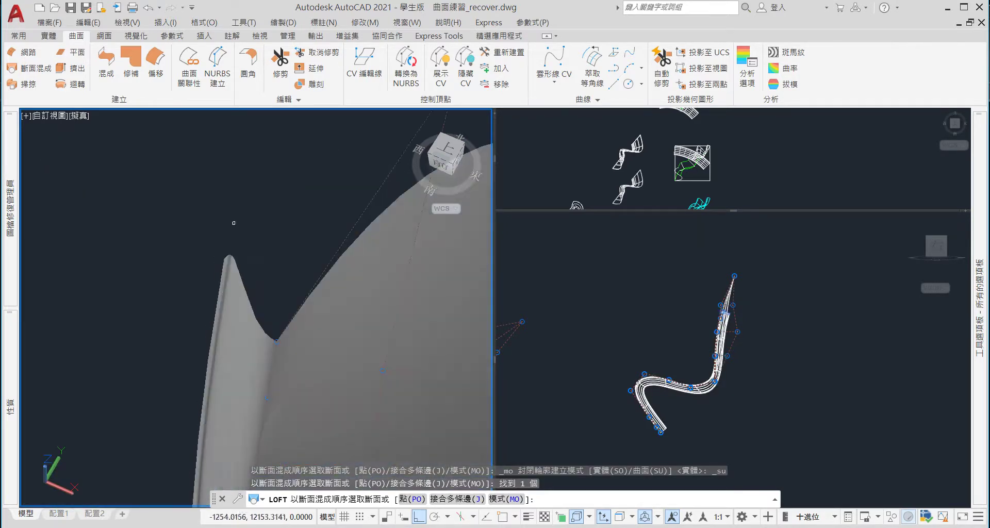
click(248, 297)
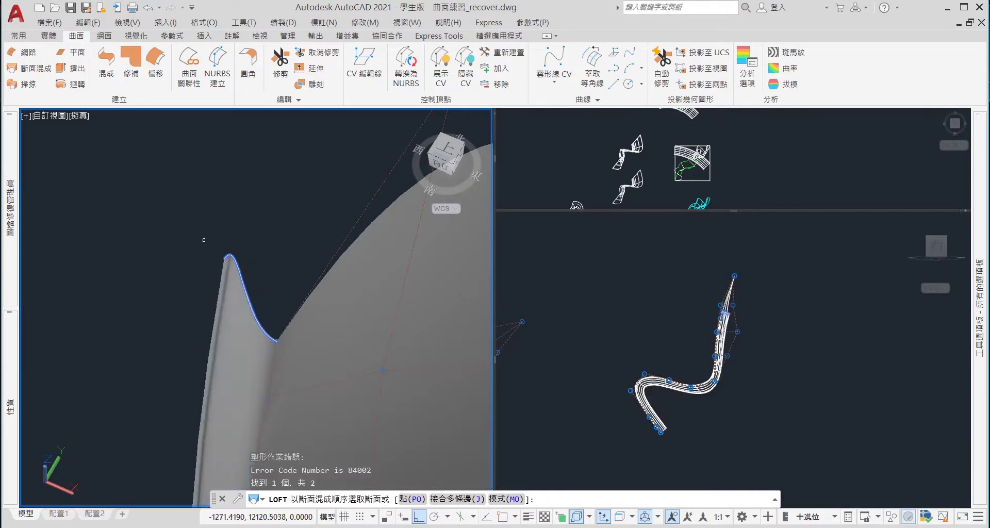
scroll(204, 240, down, 4)
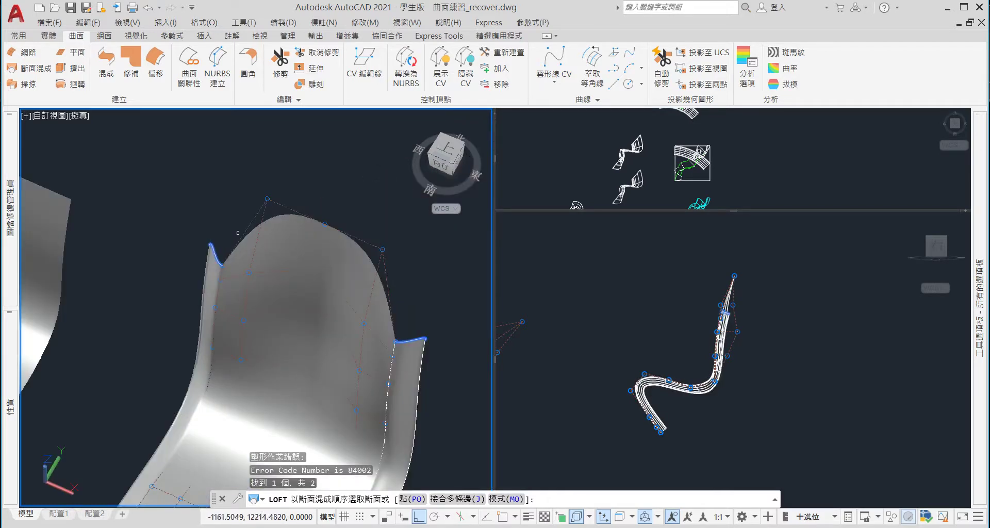
key(Return)
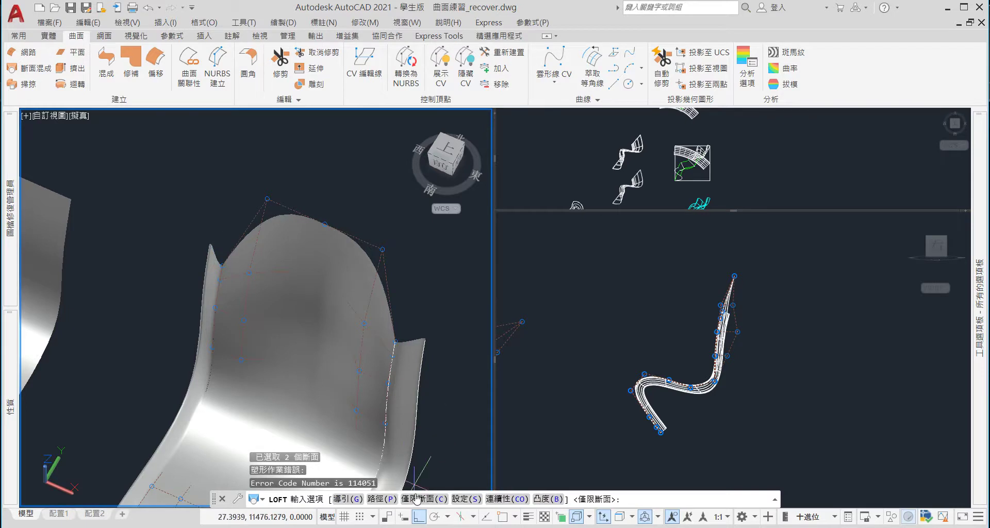
Choose the loft Path option and zoom around to locate the path
click(389, 499)
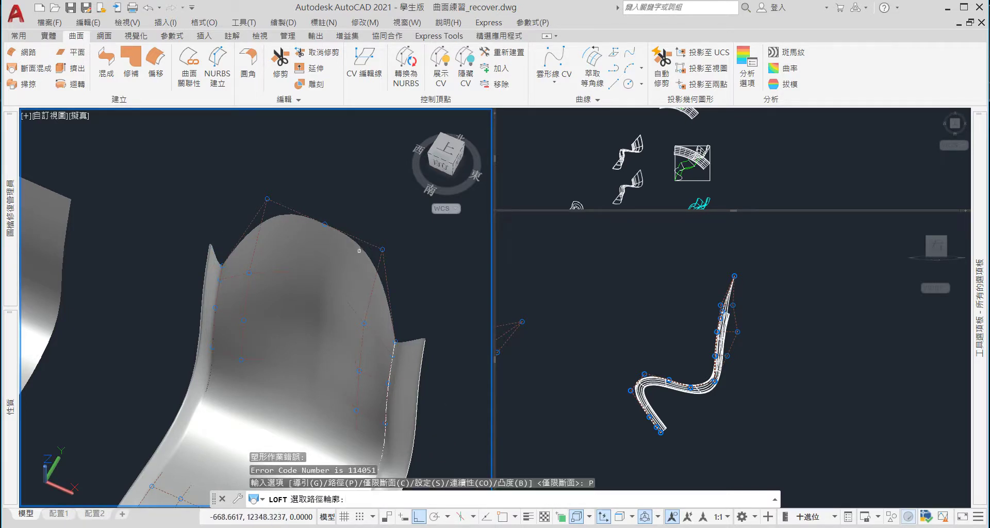
scroll(362, 248, up, 2)
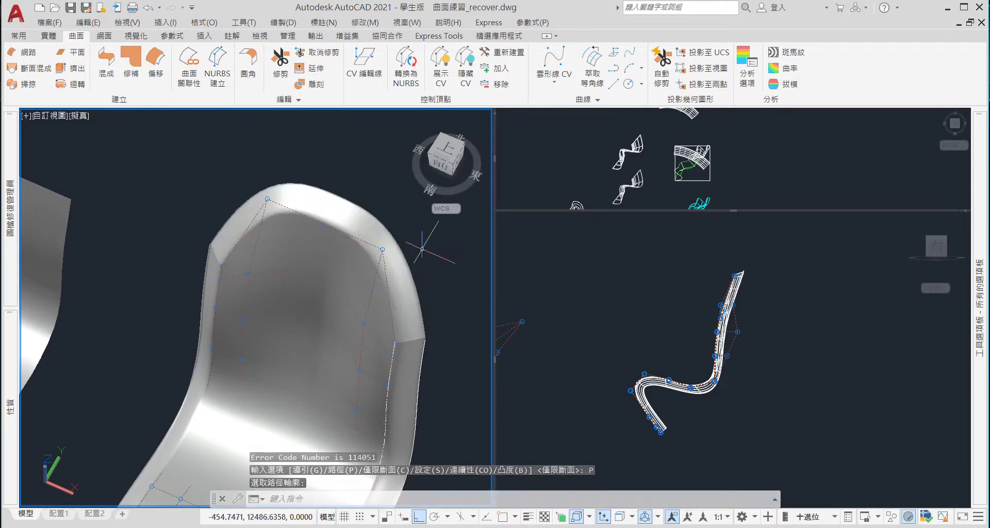
scroll(438, 320, up, 2)
scroll(419, 318, up, 2)
scroll(420, 317, down, 3)
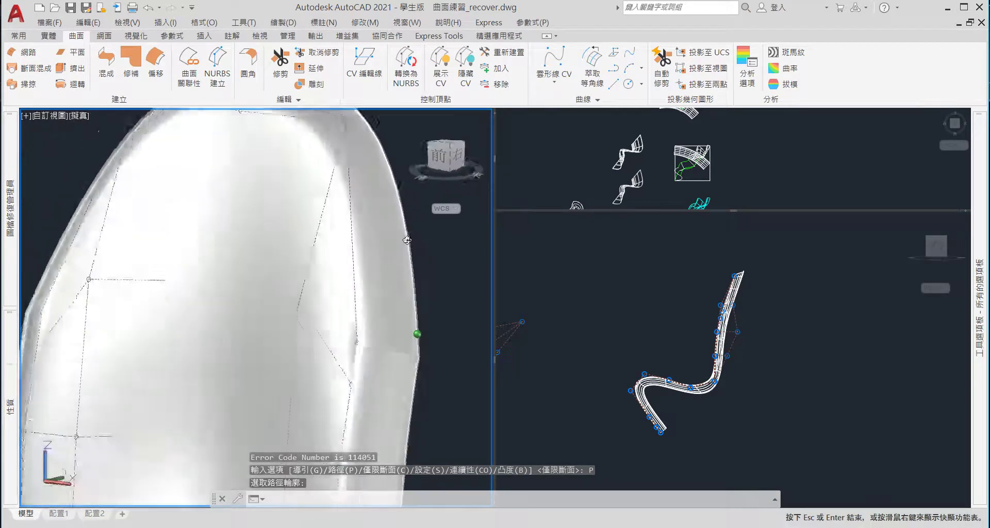
scroll(433, 322, up, 3)
key(Escape)
scroll(448, 327, down, 3)
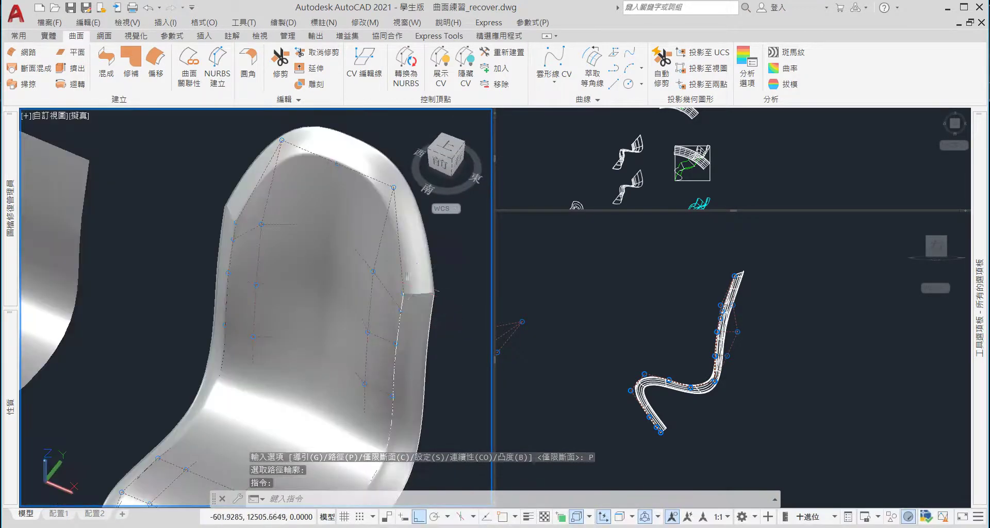
scroll(372, 190, up, 3)
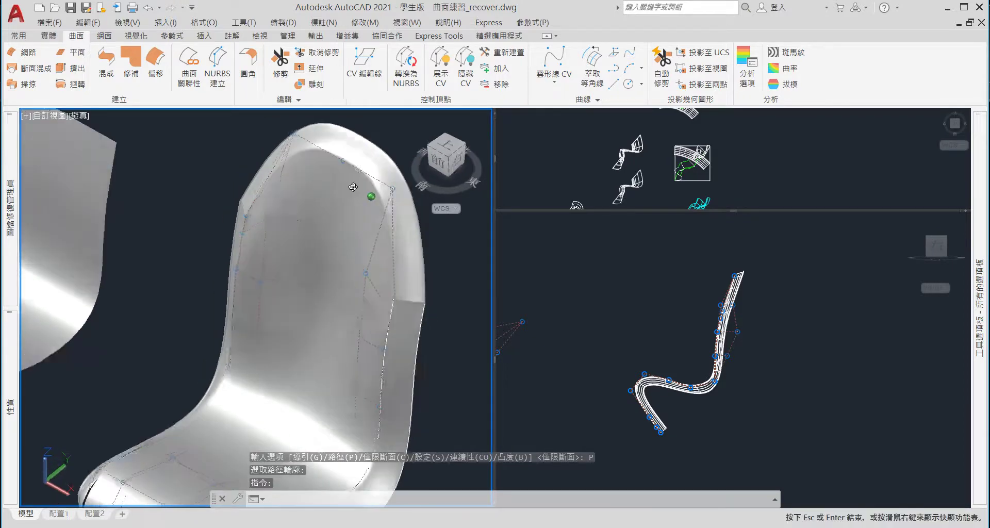
scroll(411, 312, up, 3)
Orbit to inspect the new top band surface and select it
mouse_move(411, 311)
shift+middle_down()
mouse_move(288, 246)
mouse_move(434, 331)
shift+middle_up()
scroll(433, 331, down, 5)
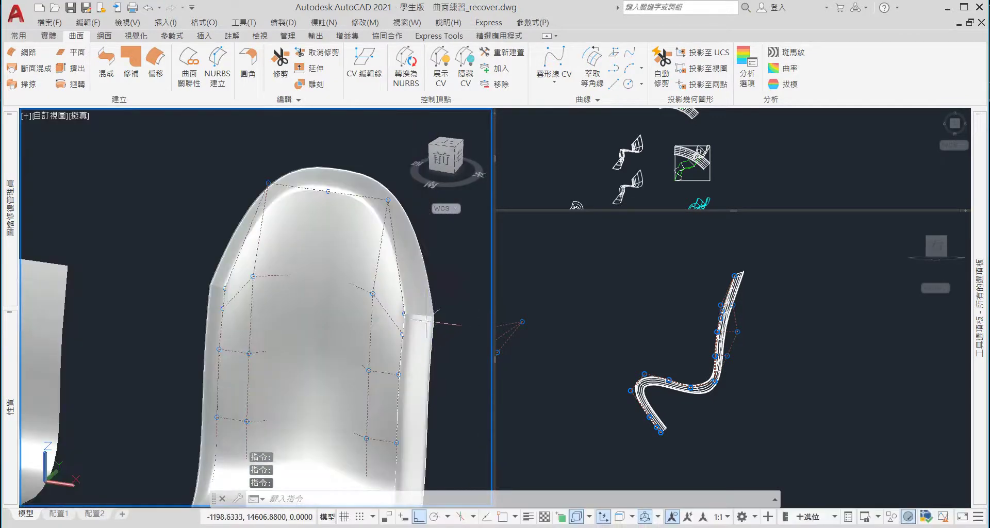
scroll(399, 269, up, 4)
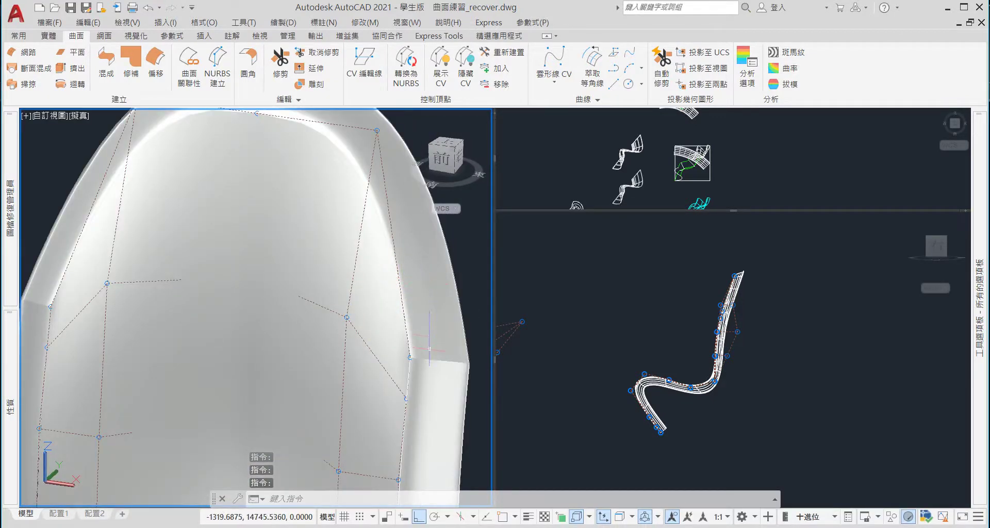
mouse_move(429, 349)
shift+middle_down()
mouse_move(422, 331)
mouse_move(427, 359)
mouse_move(413, 320)
shift+middle_up()
scroll(400, 355, down, 3)
click(418, 299)
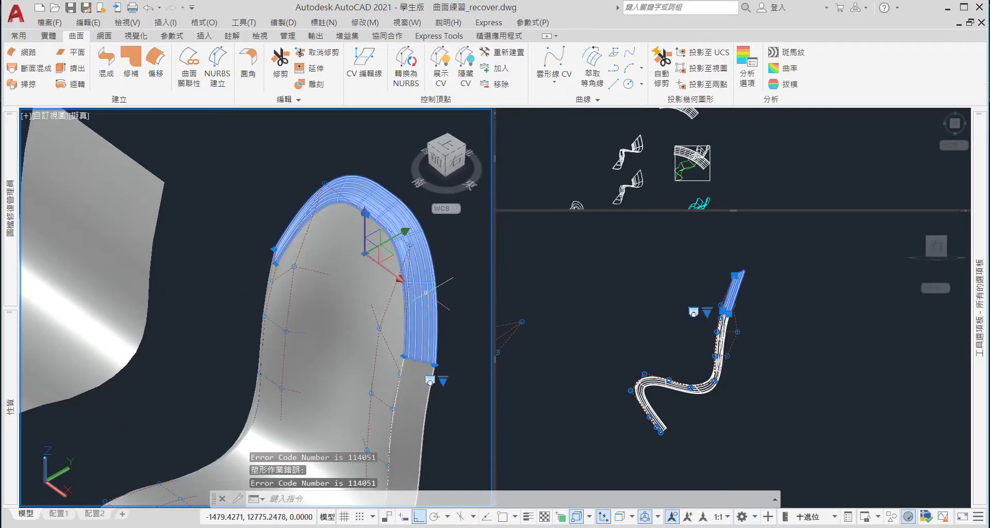
Erase the top band surface with E and orbit toward the chair back
text(e)
key(Return)
scroll(437, 326, up, 5)
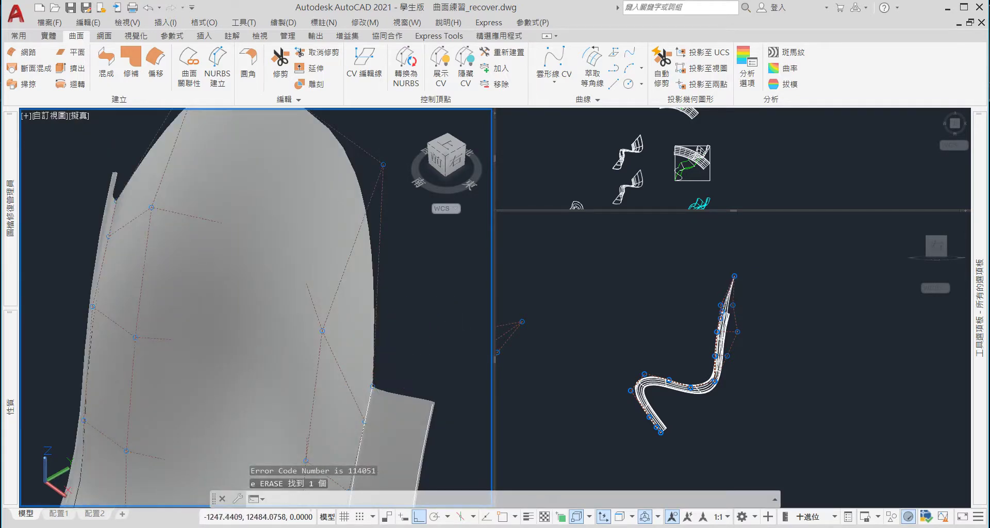
shift+middle_drag(437, 326, 460, 322)
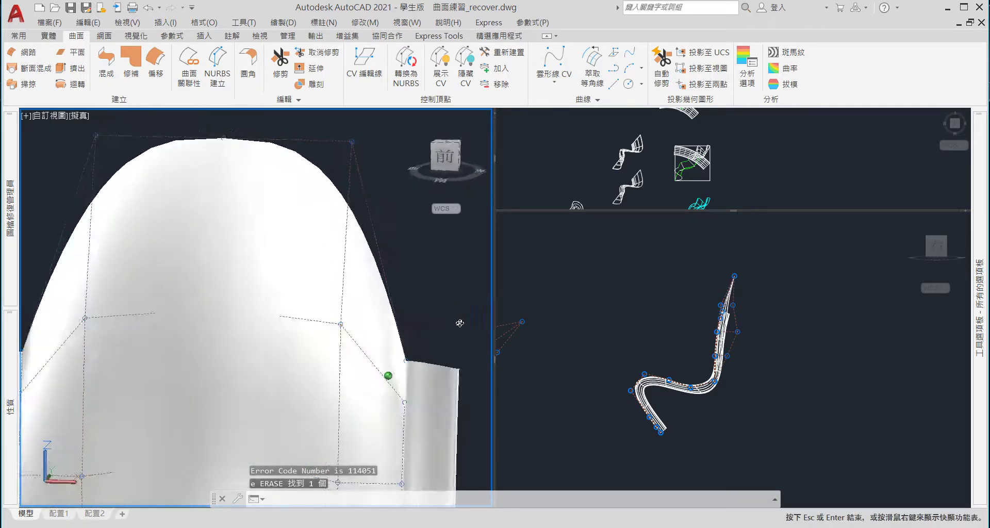
mouse_move(459, 323)
shift+middle_down()
mouse_move(436, 361)
mouse_move(397, 279)
shift+middle_up()
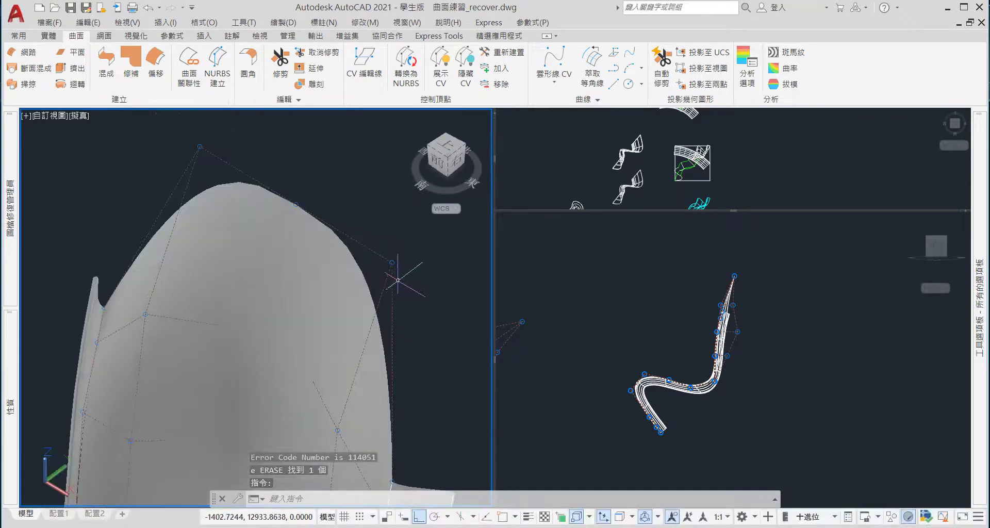
click(392, 266)
key(Escape)
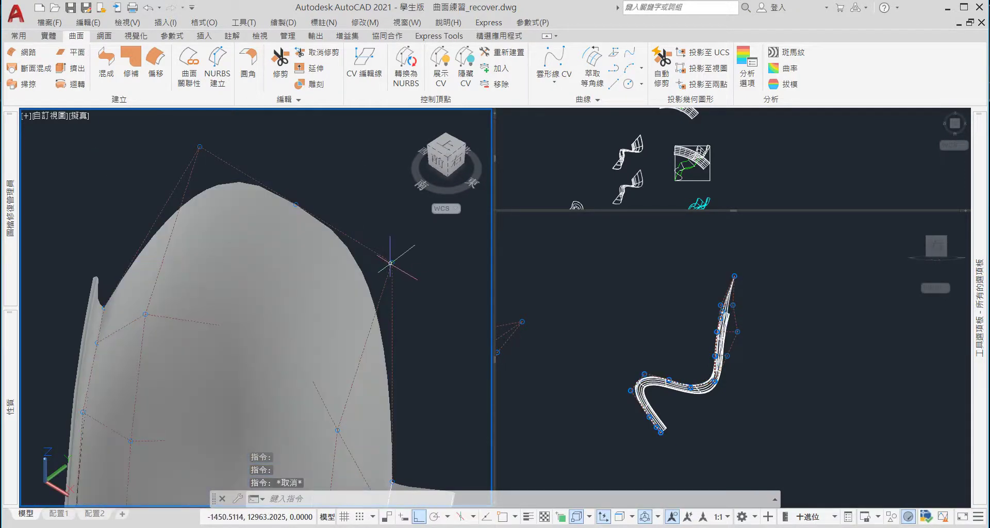
Stretch the control vertex near the top corner of the chair back 50 units
click(392, 262)
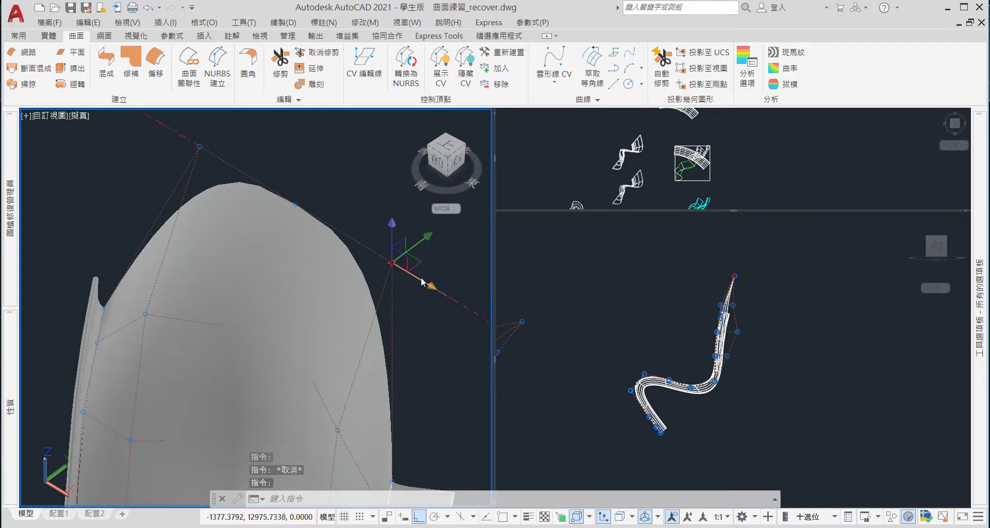
click(392, 262)
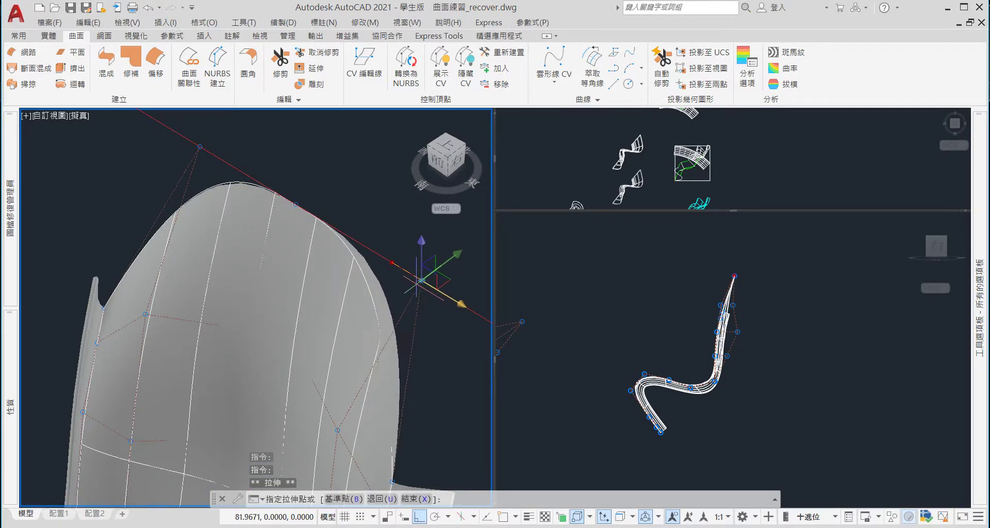
text(50)
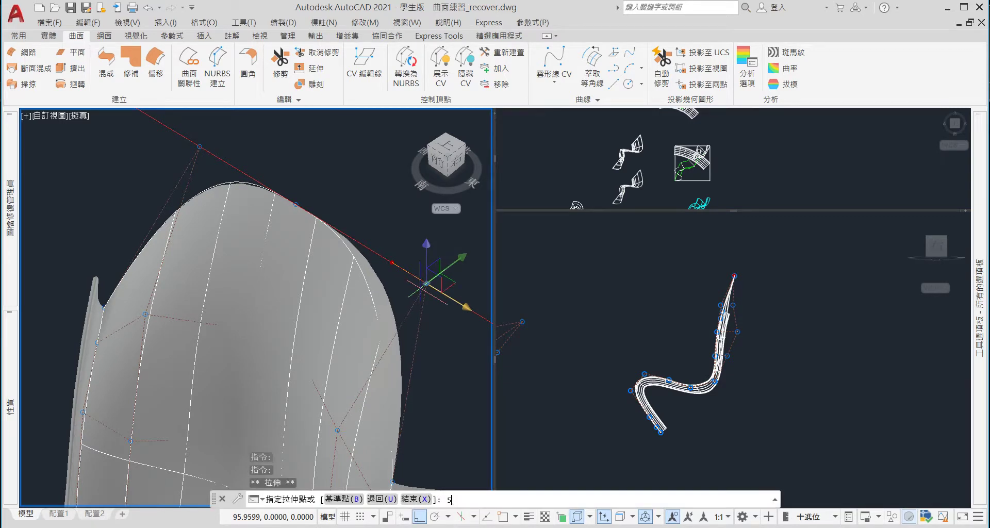
key(Return)
key(Escape)
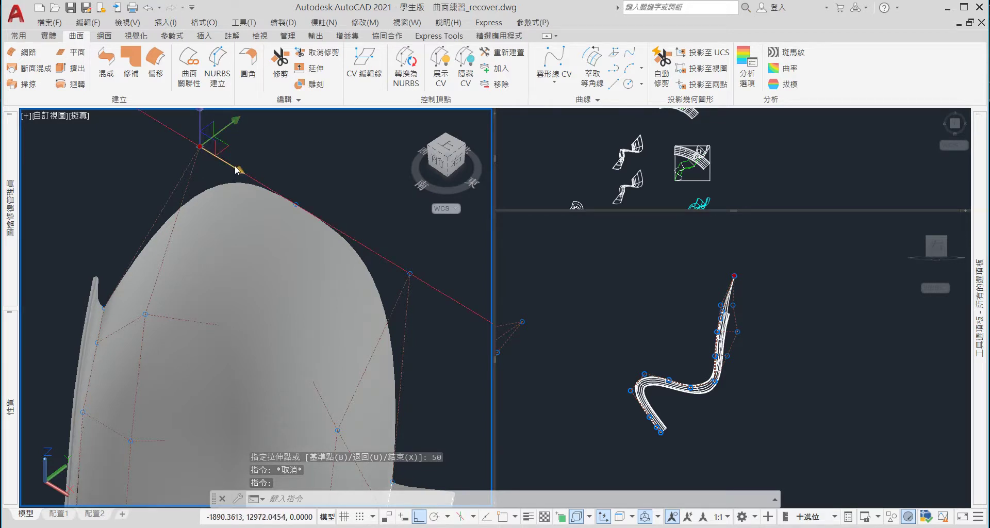
Stretch the topmost control vertex 50 units along a gizmo axis and review the reshaped back
scroll(239, 170, up, 2)
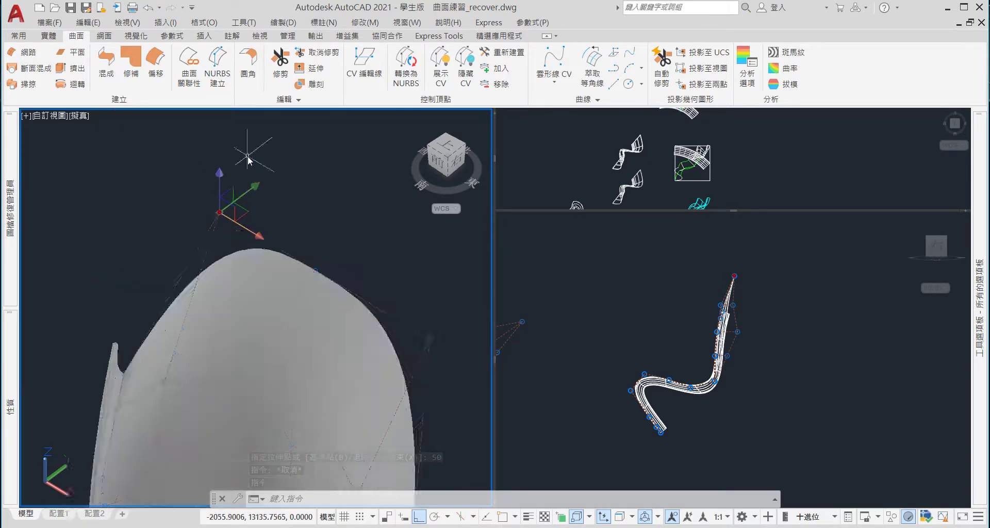
middle_drag(239, 170, 229, 294)
click(229, 295)
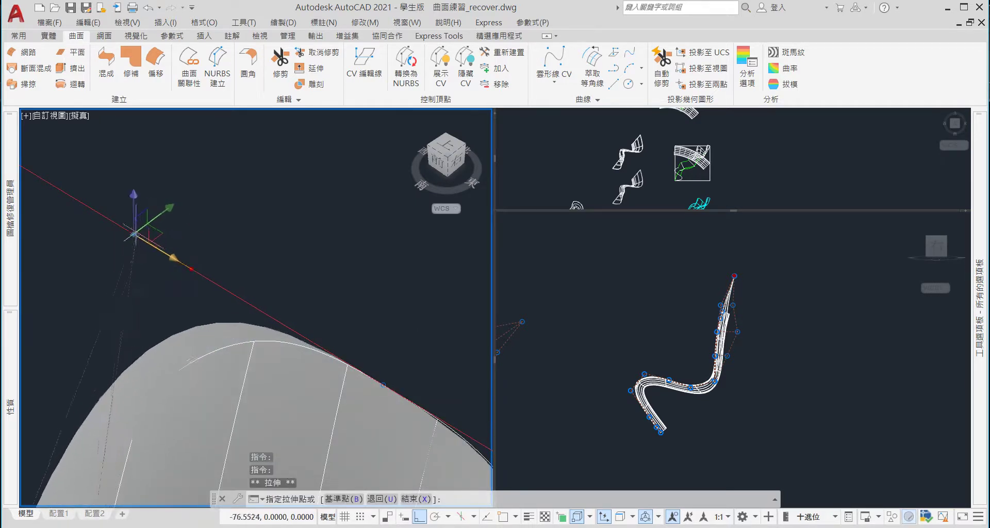
text(50)
key(Return)
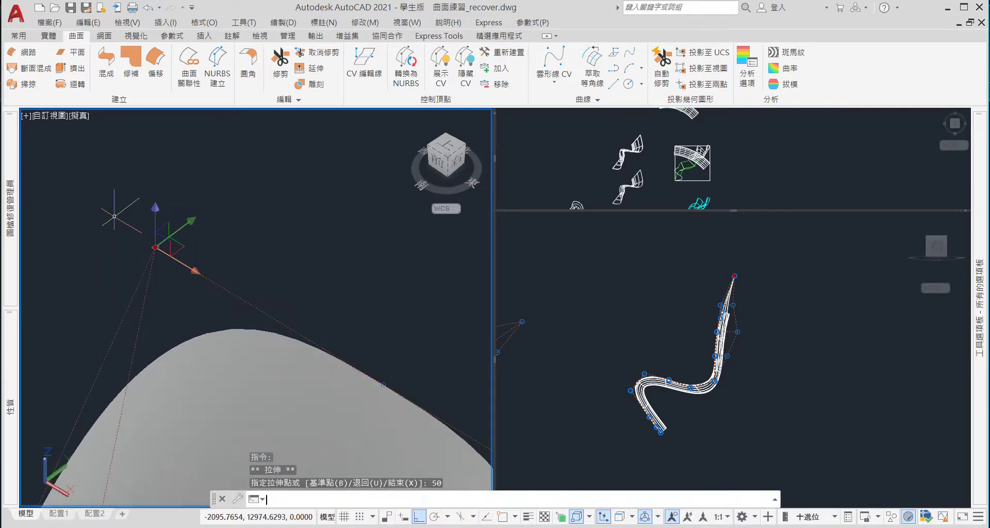
key(Escape)
mouse_move(229, 295)
shift+middle_down()
mouse_move(239, 204)
mouse_move(222, 222)
shift+middle_up()
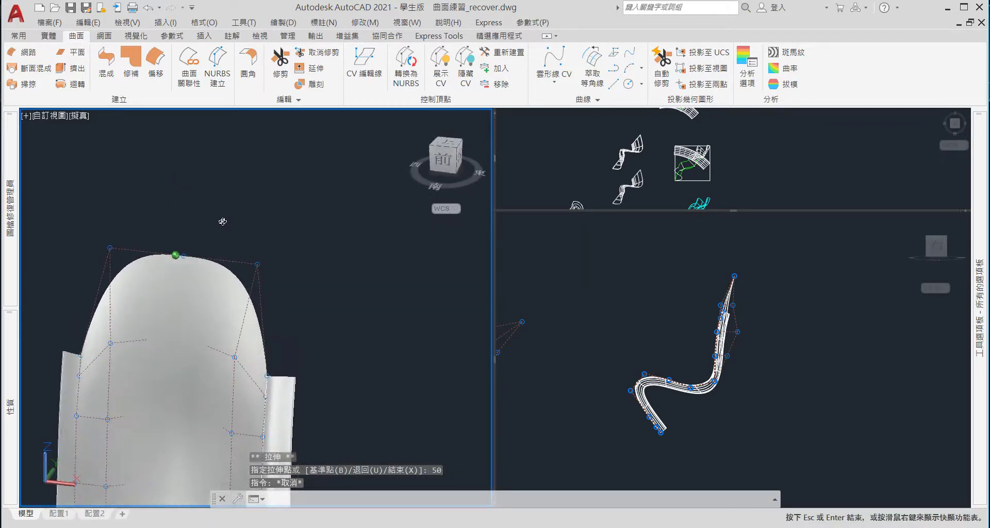
scroll(256, 378, up, 3)
scroll(279, 376, up, 3)
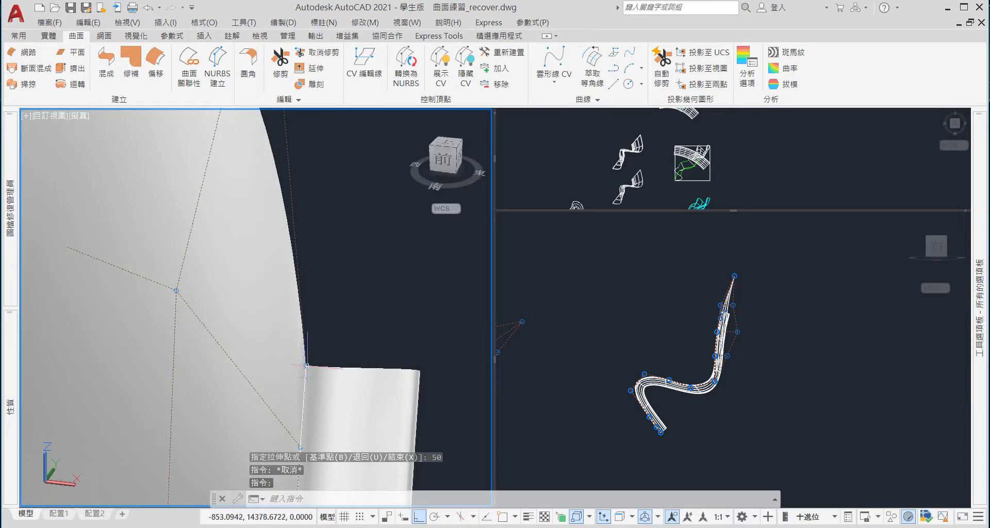
scroll(307, 365, down, 3)
scroll(306, 365, down, 2)
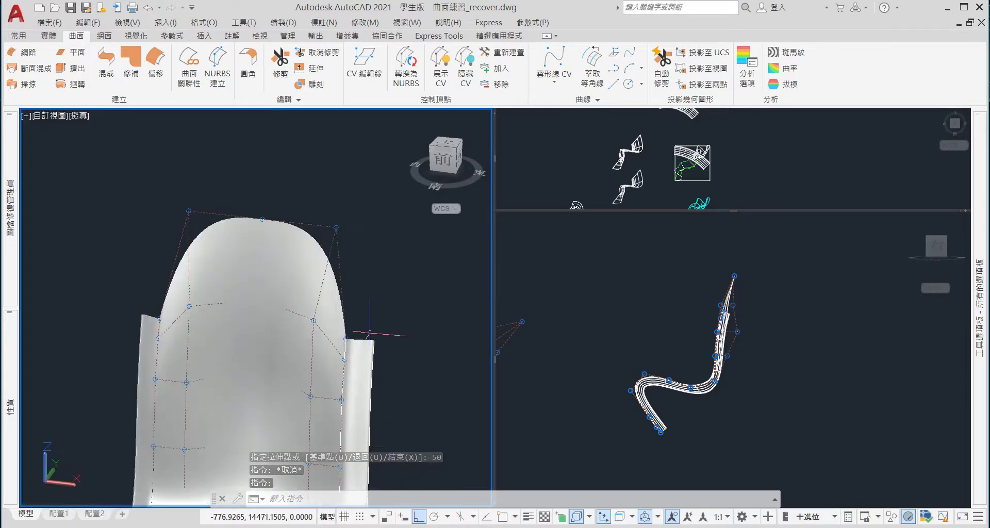
shift+middle_drag(306, 365, 313, 361)
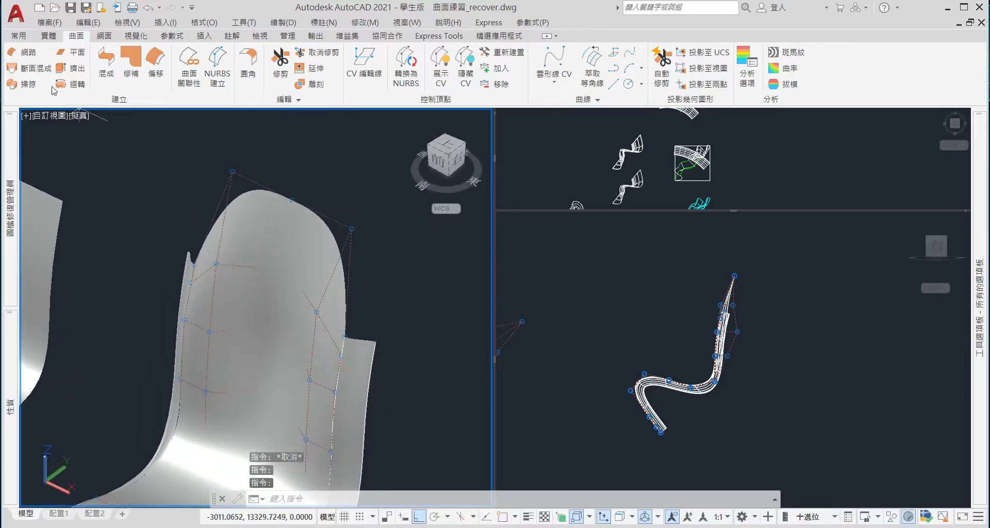
Start LOFT again and pick two curved edges as cross-sections
click(28, 67)
scroll(378, 335, up, 3)
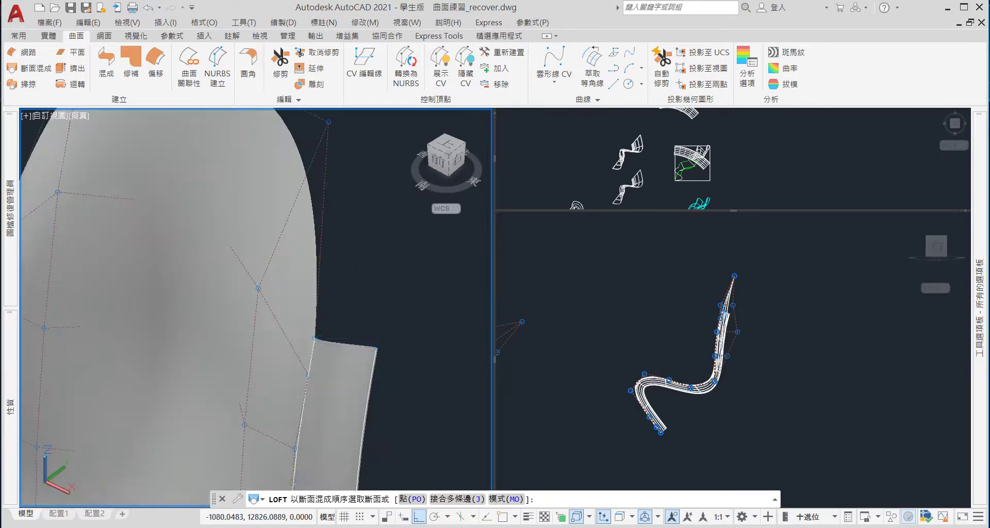
click(358, 342)
scroll(268, 288, down, 3)
scroll(180, 237, up, 3)
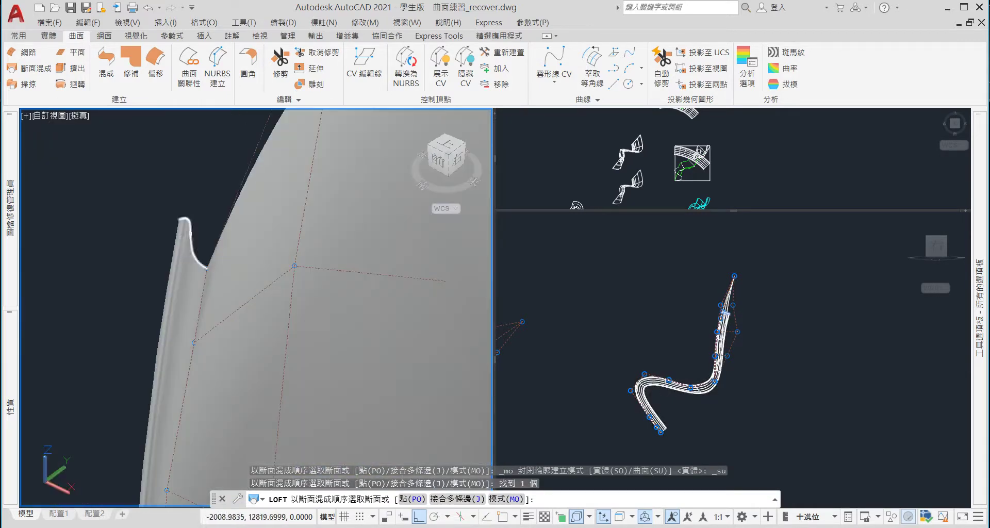
click(189, 233)
scroll(180, 216, down, 4)
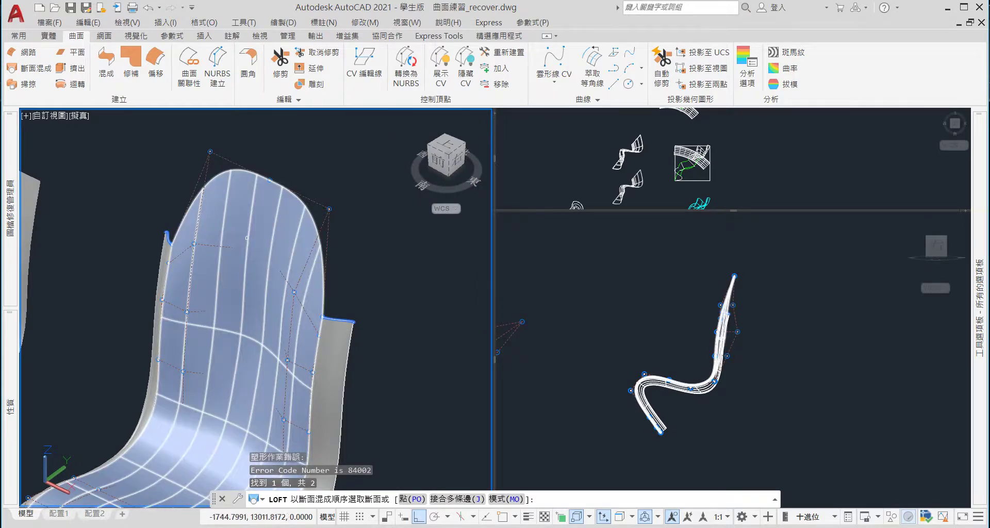
key(Return)
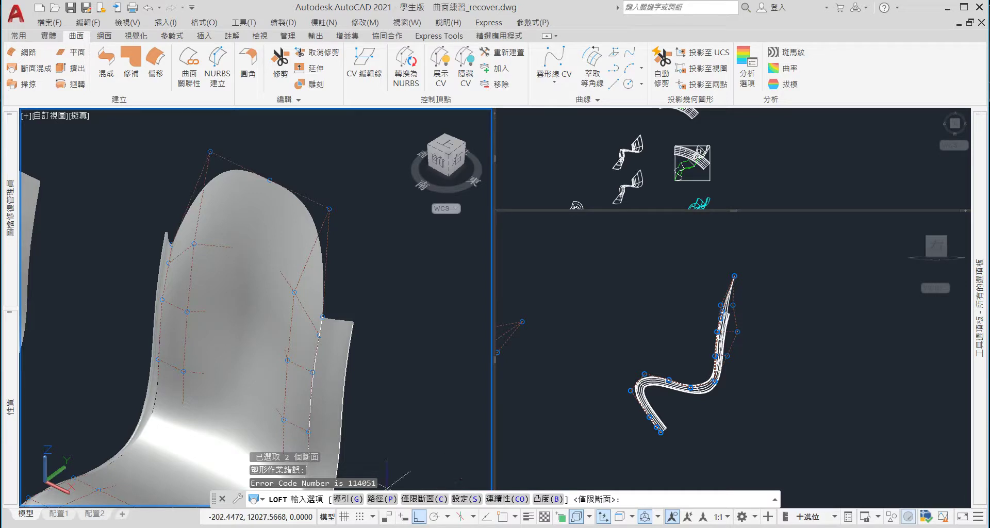
text(p)
Choose the Path option, pick the chair's top edge, then cancel the loft
key(Return)
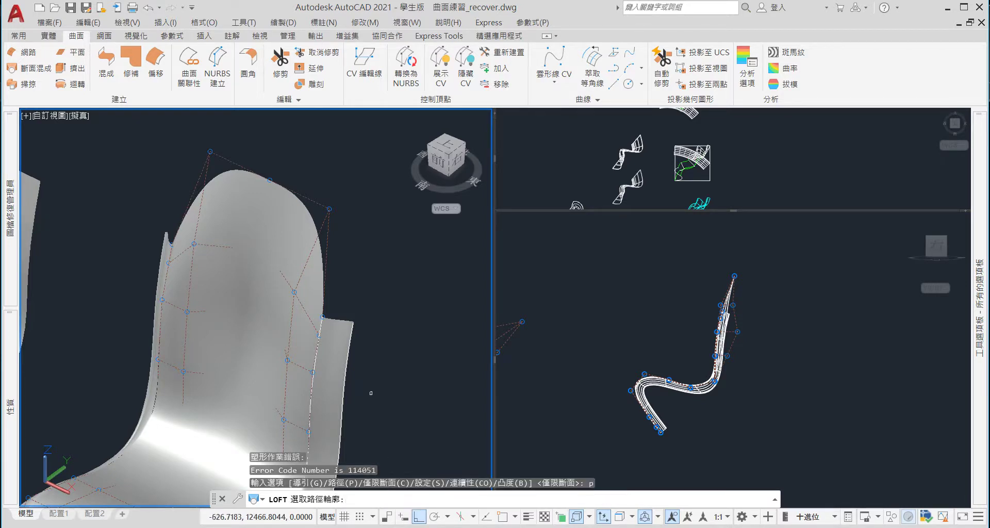
scroll(309, 232, up, 3)
scroll(310, 232, down, 2)
scroll(309, 232, up, 3)
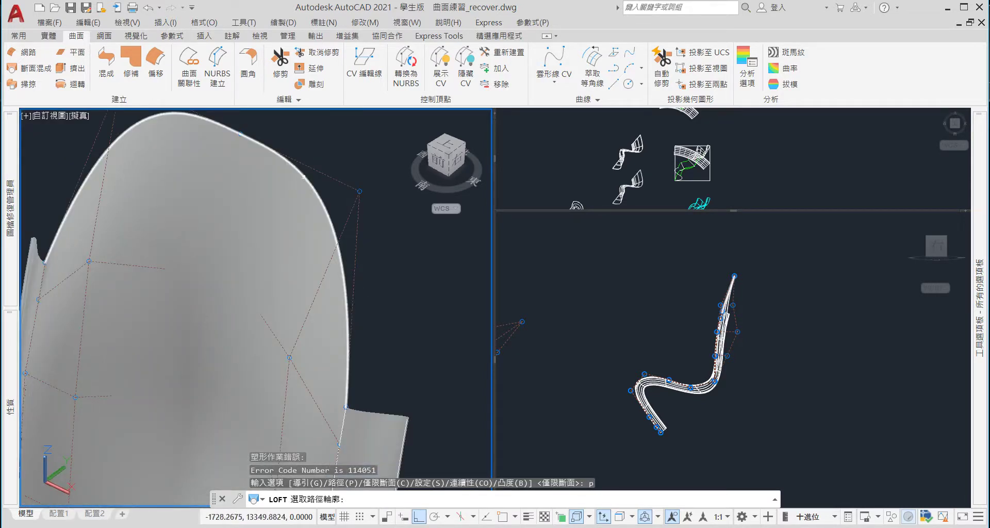
scroll(304, 177, down, 2)
scroll(342, 263, down, 1)
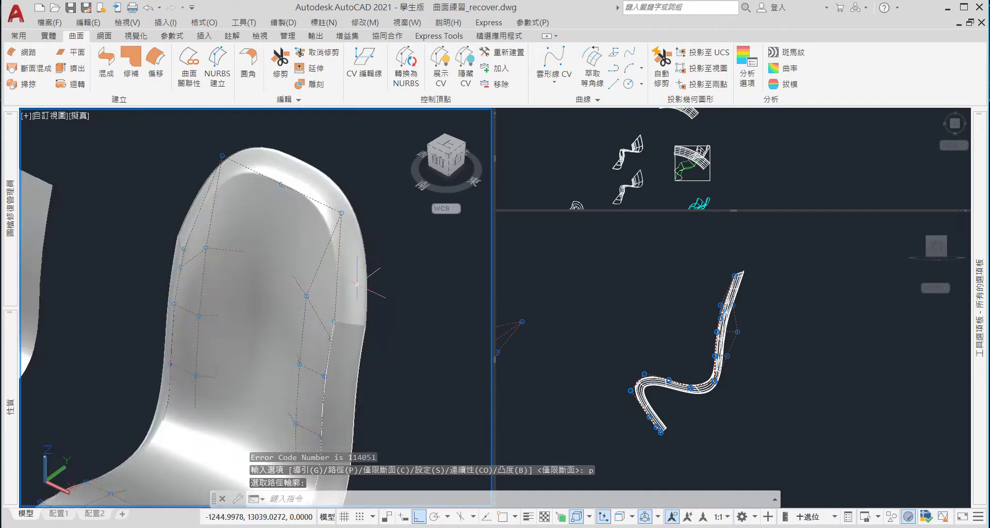
click(355, 281)
key(Return)
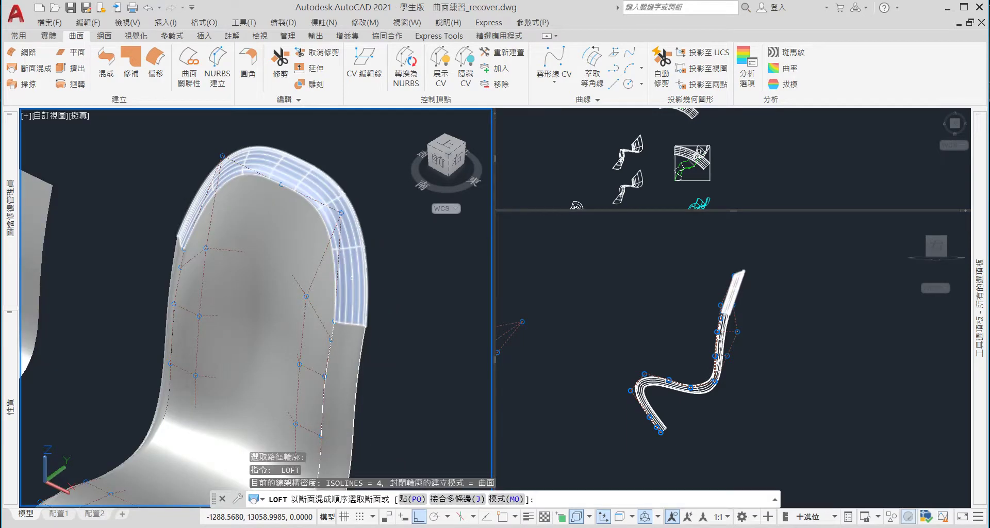
key(Escape)
Orbit and zoom out to view both chair surfaces from the front-right and side
mouse_move(352, 279)
shift+middle_down()
mouse_move(296, 197)
mouse_move(85, 204)
shift+middle_up()
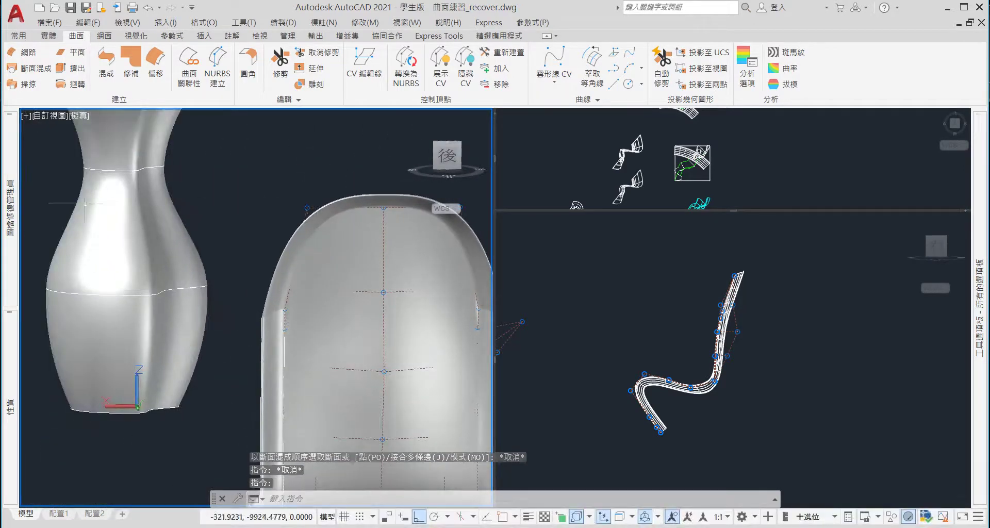
scroll(223, 302, up, 3)
scroll(223, 301, up, 3)
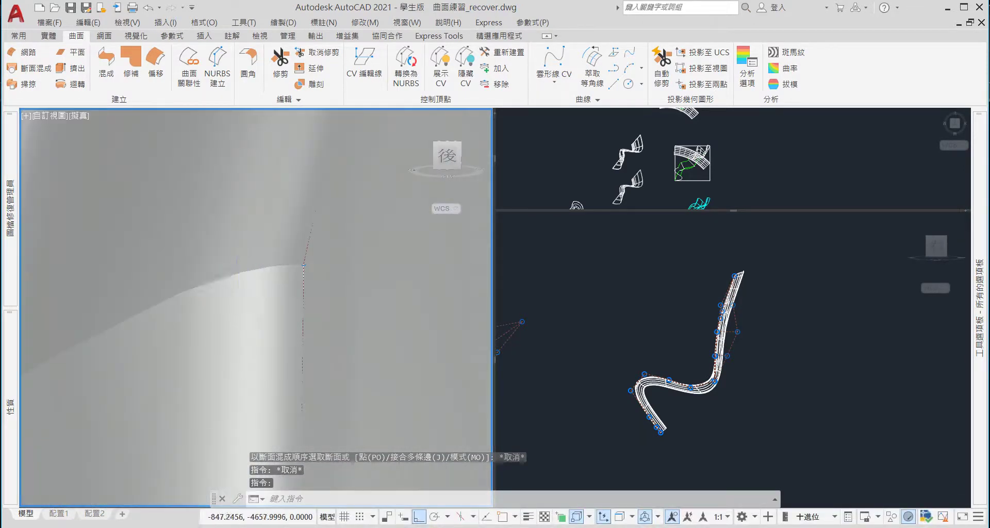
scroll(234, 302, down, 3)
mouse_move(234, 301)
shift+middle_down()
mouse_move(349, 358)
mouse_move(427, 365)
mouse_move(409, 378)
mouse_move(435, 376)
shift+middle_up()
scroll(426, 364, down, 5)
scroll(435, 376, down, 3)
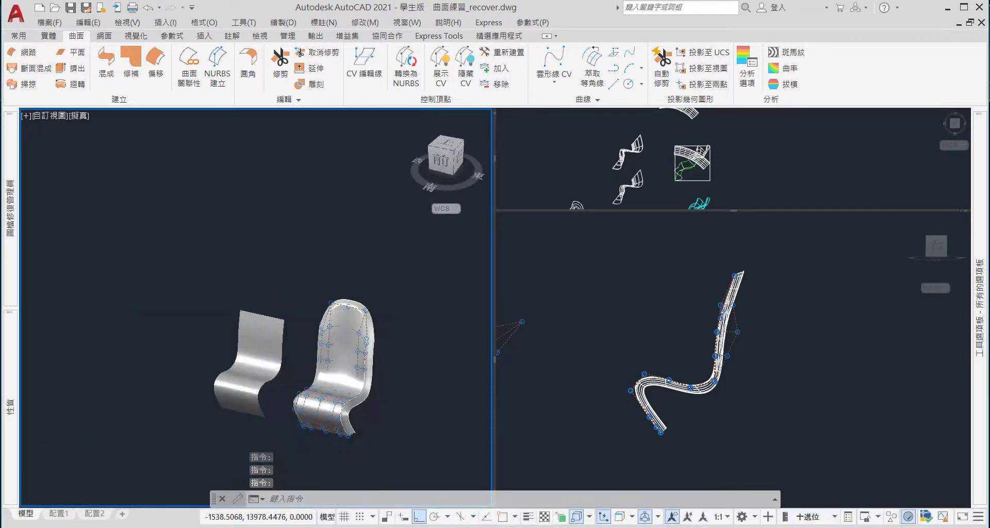
scroll(345, 373, up, 5)
scroll(345, 373, down, 3)
Switch to the YouTube Panton Chair tutorial and toggle its full-screen view
mouse_move(345, 373)
shift+middle_down()
mouse_move(313, 382)
mouse_move(330, 384)
shift+middle_up()
key(alt+Tab)
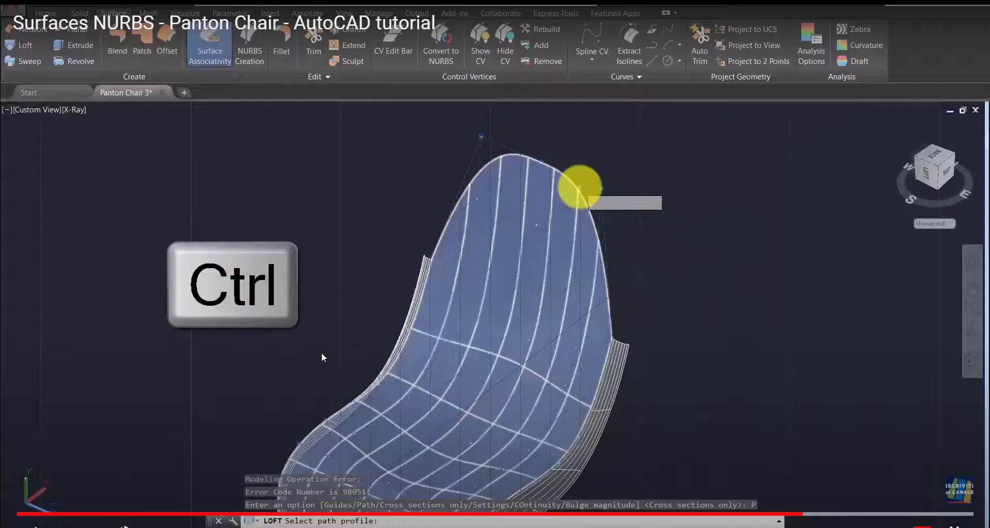
double_click(324, 315)
double_click(323, 317)
Return to AutoCAD, orbit the chairs and bring up the viewport visual-style list
key(alt+Tab)
shift+middle_drag(382, 355, 407, 346)
click(81, 116)
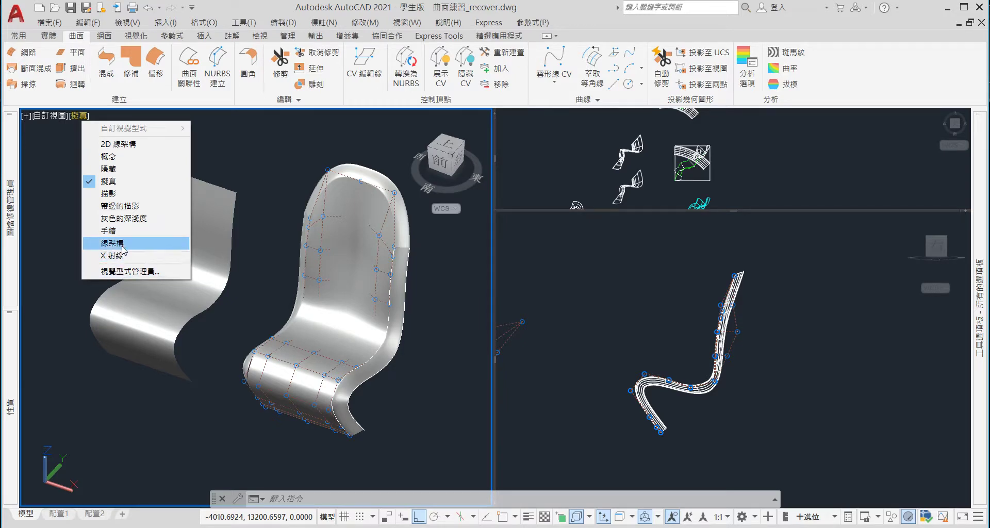
Switch the viewport to Wireframe (線架構) and adjust the view slightly
click(123, 243)
scroll(310, 361, up, 3)
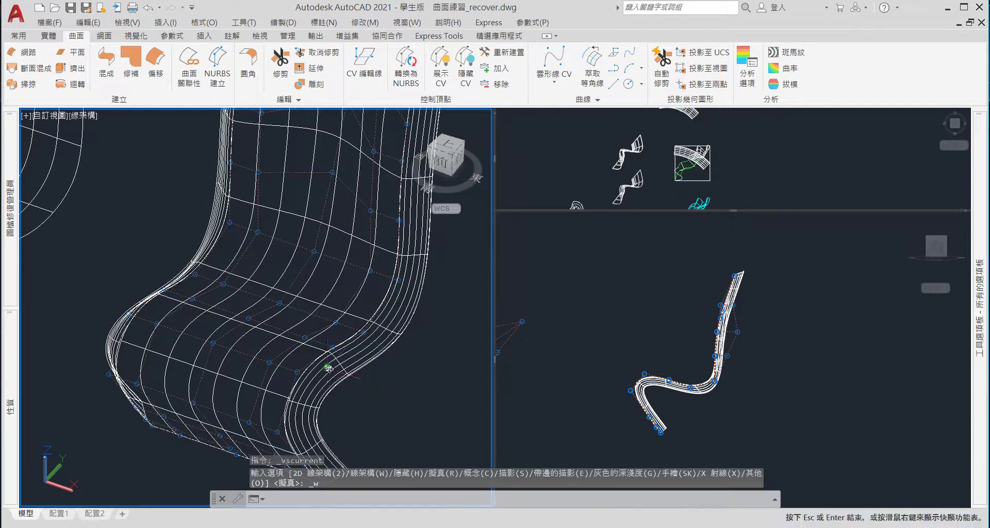
scroll(285, 364, up, 2)
scroll(285, 364, down, 4)
shift+middle_drag(261, 353, 276, 330)
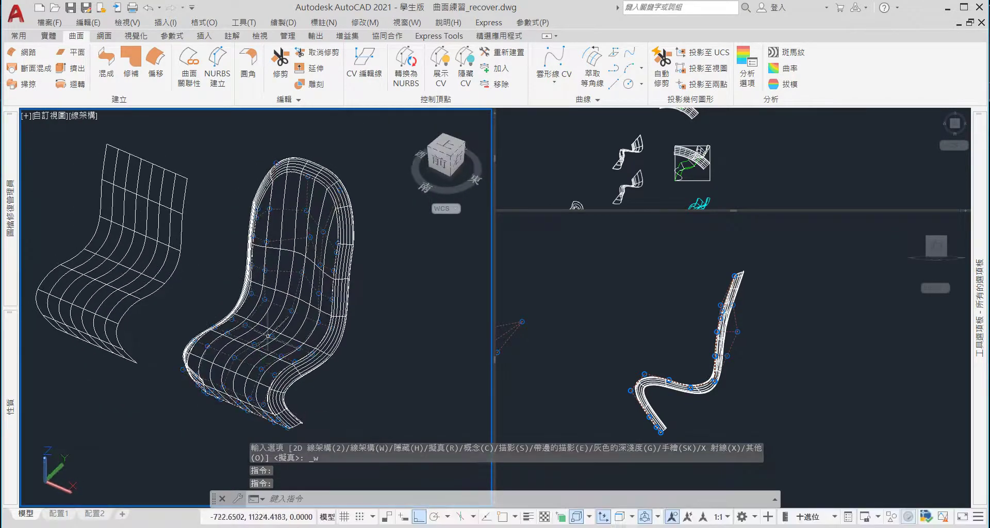
click(87, 114)
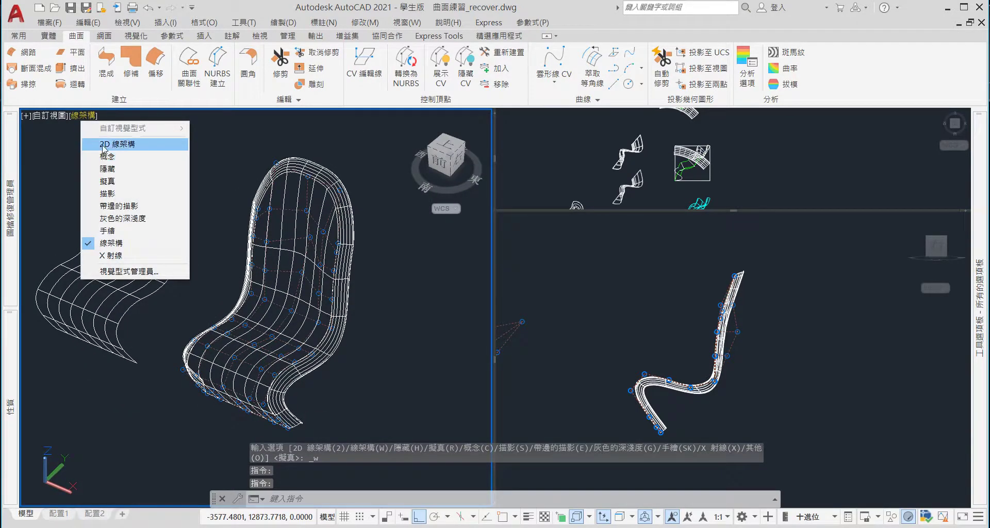
key(Escape)
Select and deselect the chair surface while orbiting to near-front and three-quarter views
shift+middle_drag(309, 310, 353, 327)
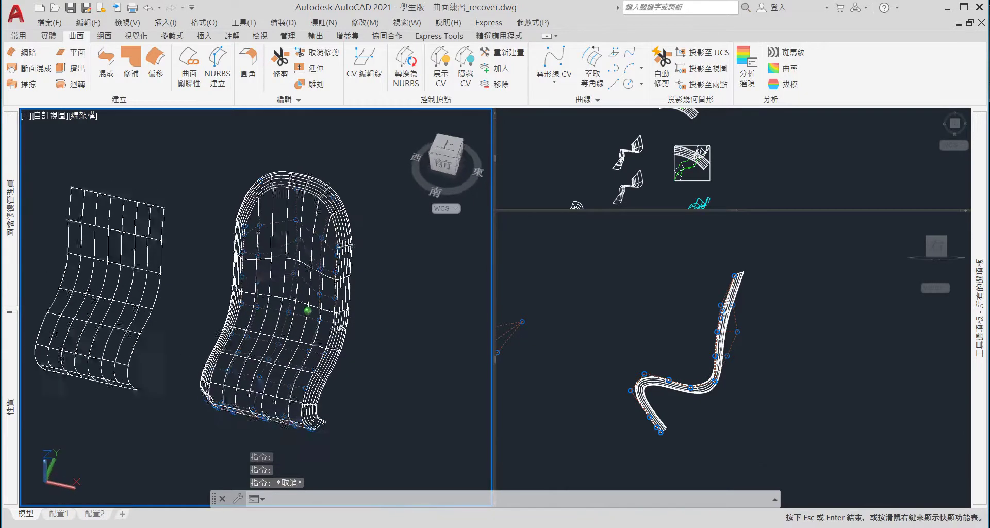
scroll(325, 384, up, 3)
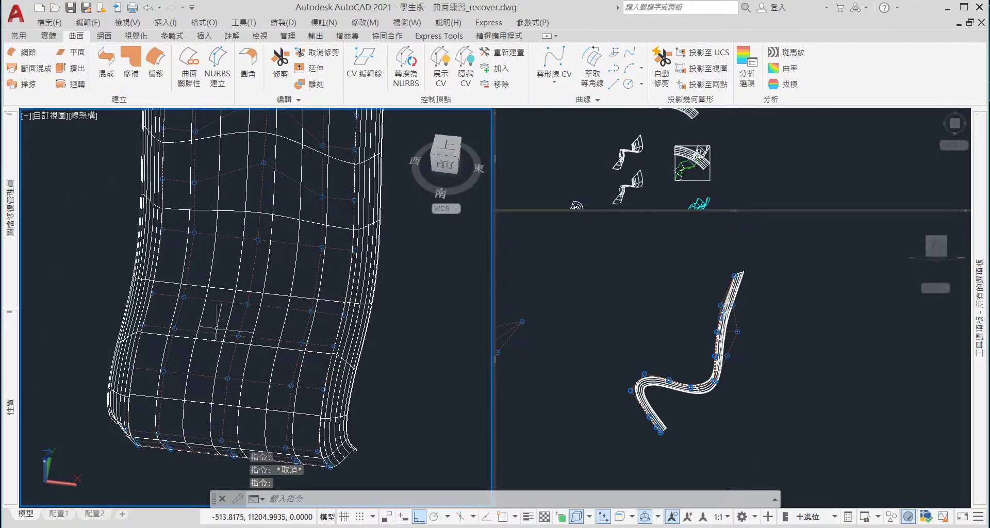
click(286, 348)
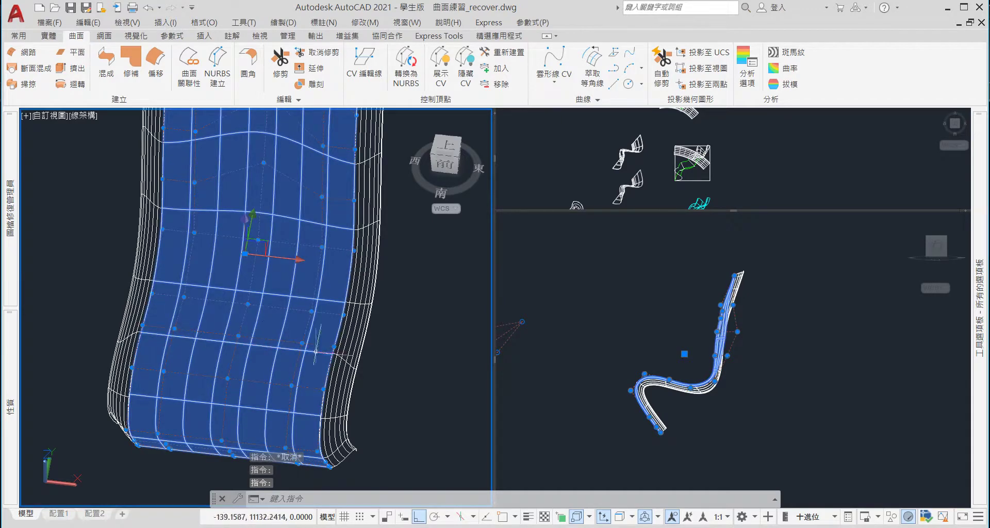
key(Escape)
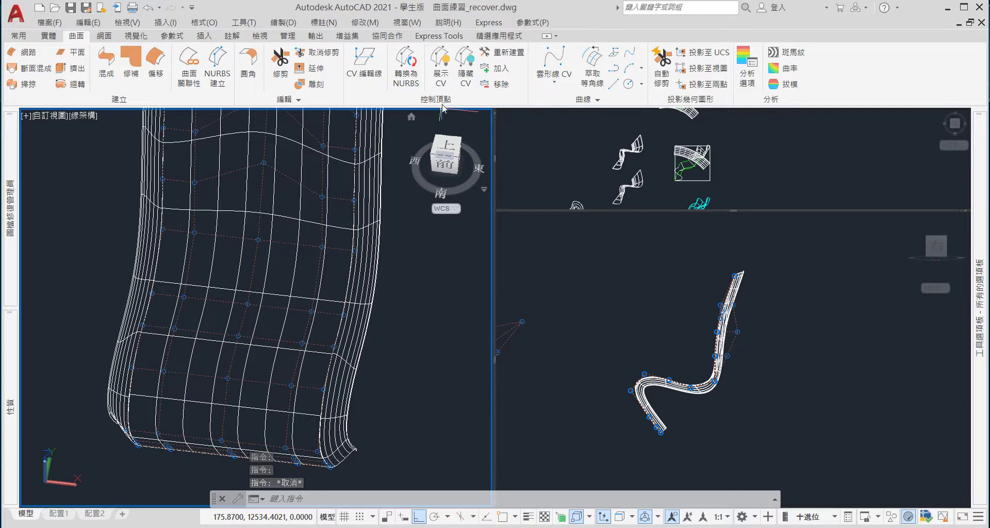
shift+middle_drag(243, 268, 223, 279)
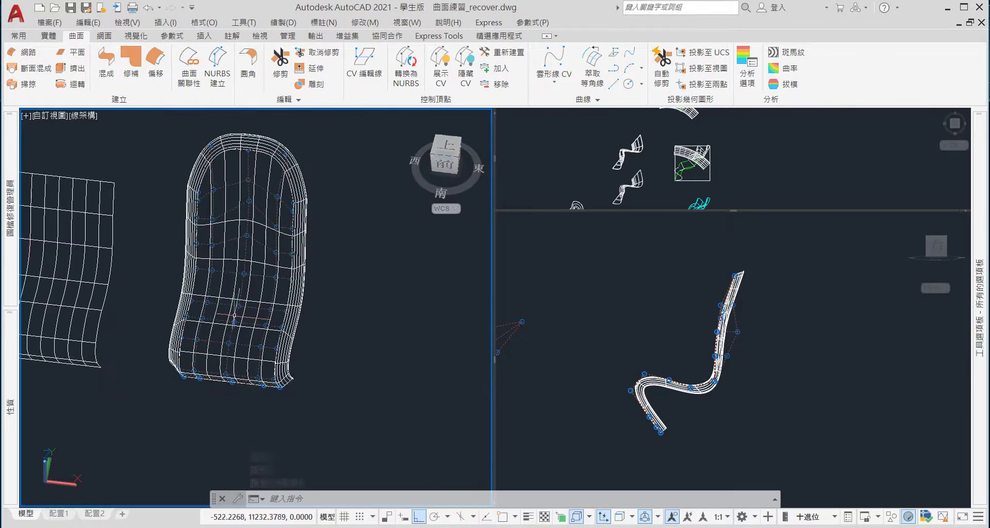
scroll(223, 279, up, 4)
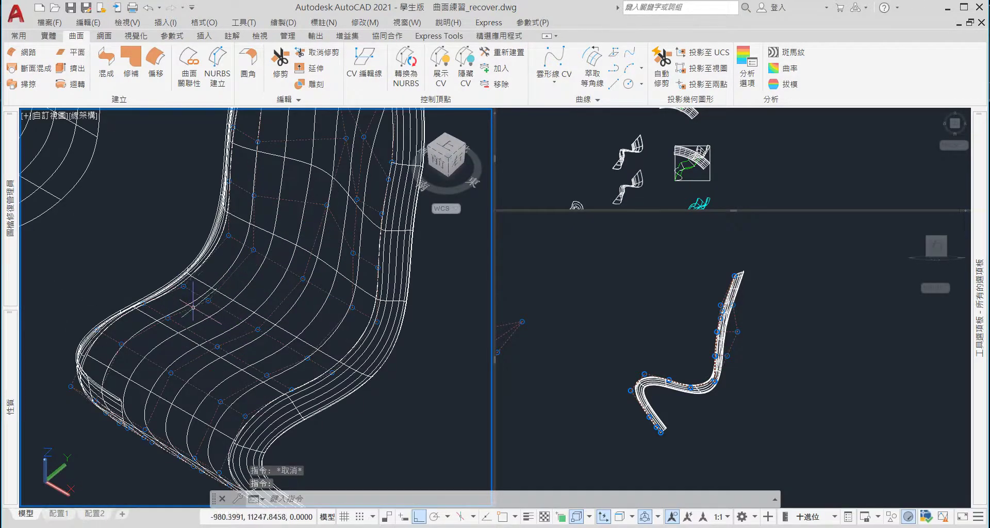
scroll(196, 312, down, 3)
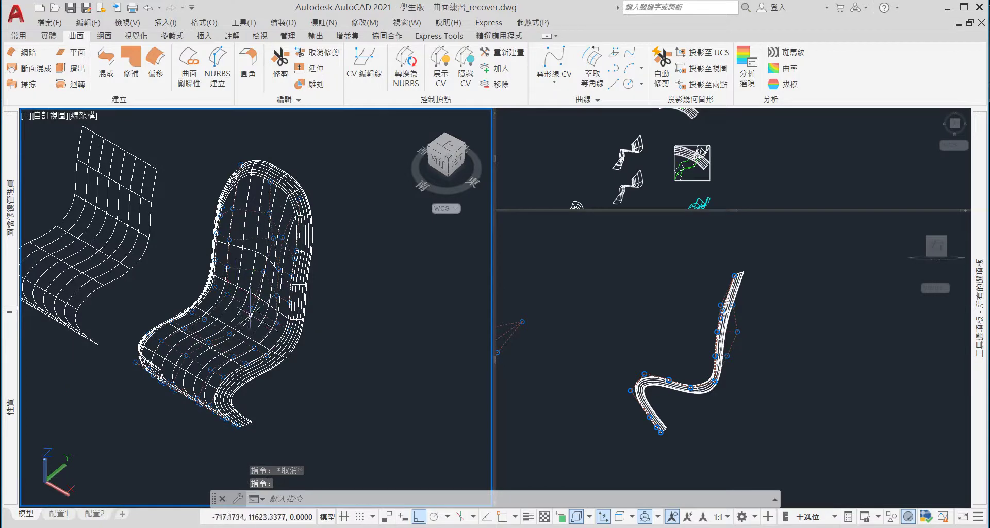
shift+middle_drag(250, 315, 224, 283)
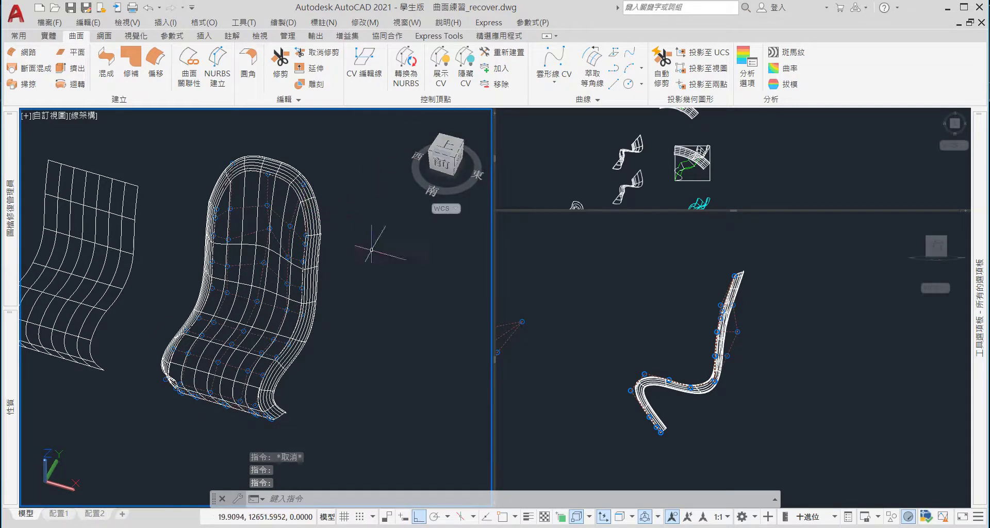
Use CVADD on the chair surface to insert a new U-direction row of control vertices, with Ortho off
click(499, 73)
scroll(216, 343, up, 3)
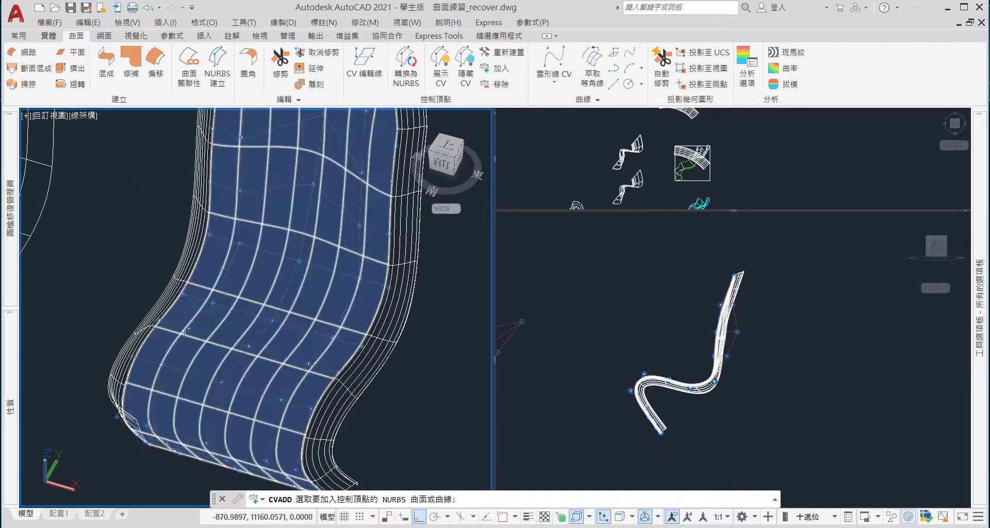
click(183, 333)
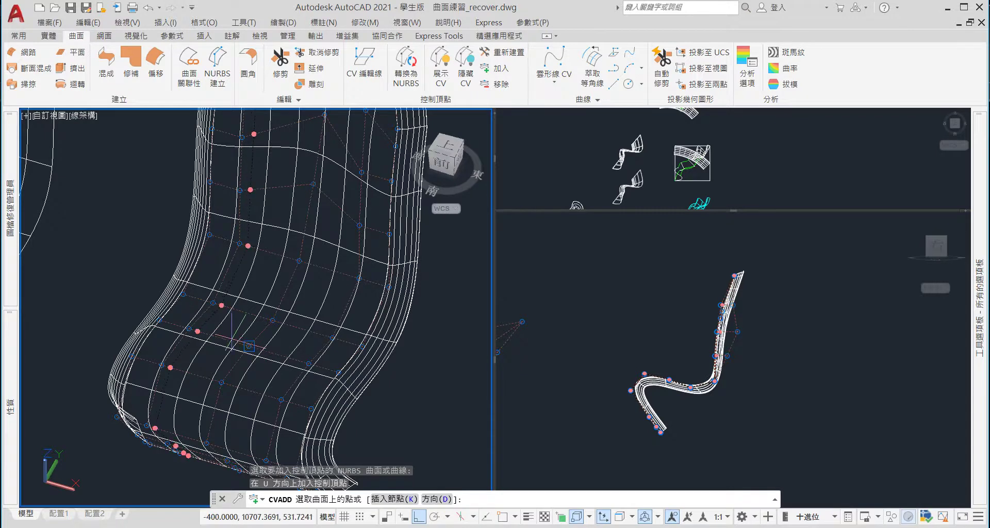
key(F8)
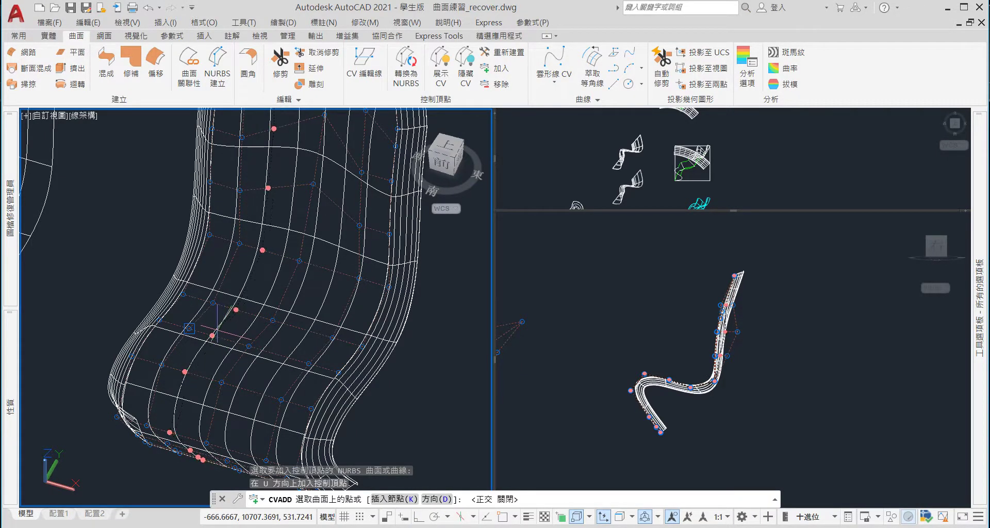
key(F8)
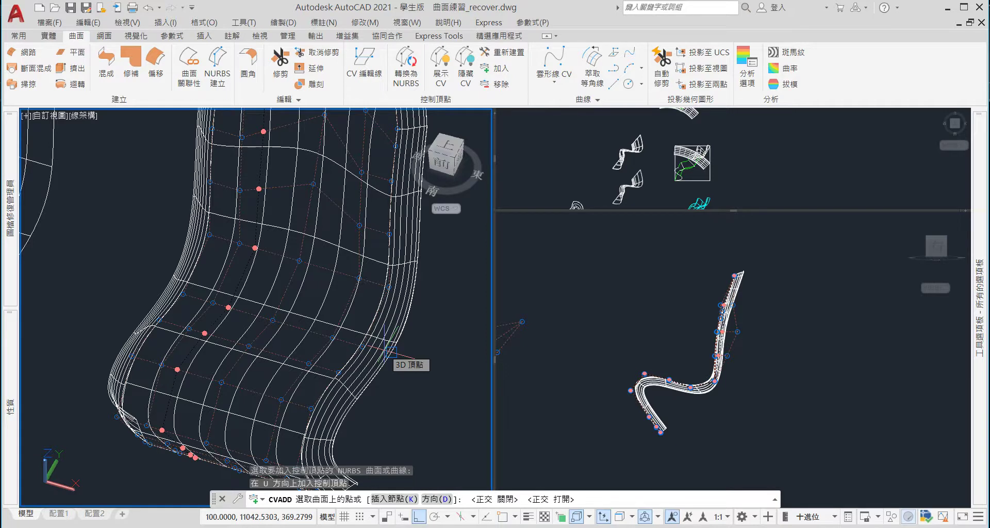
text(50)
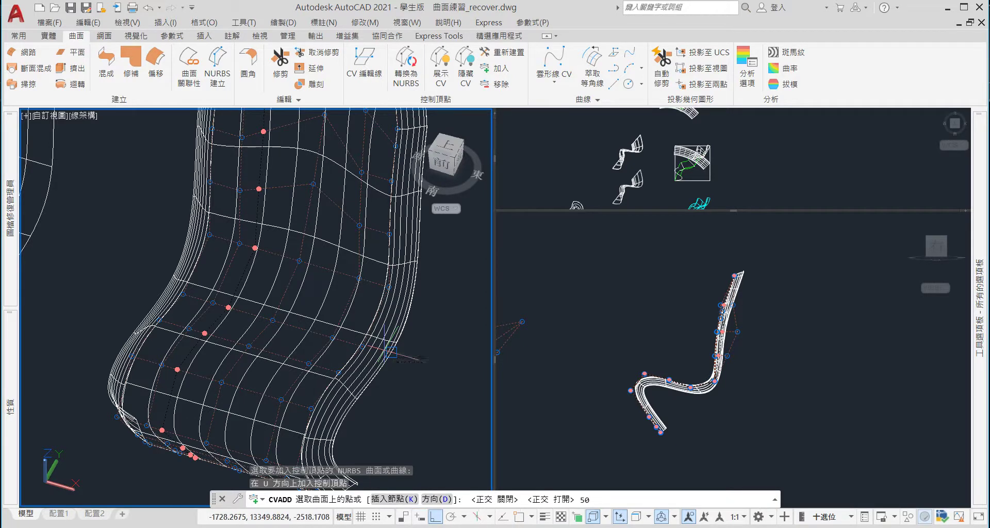
key(Return)
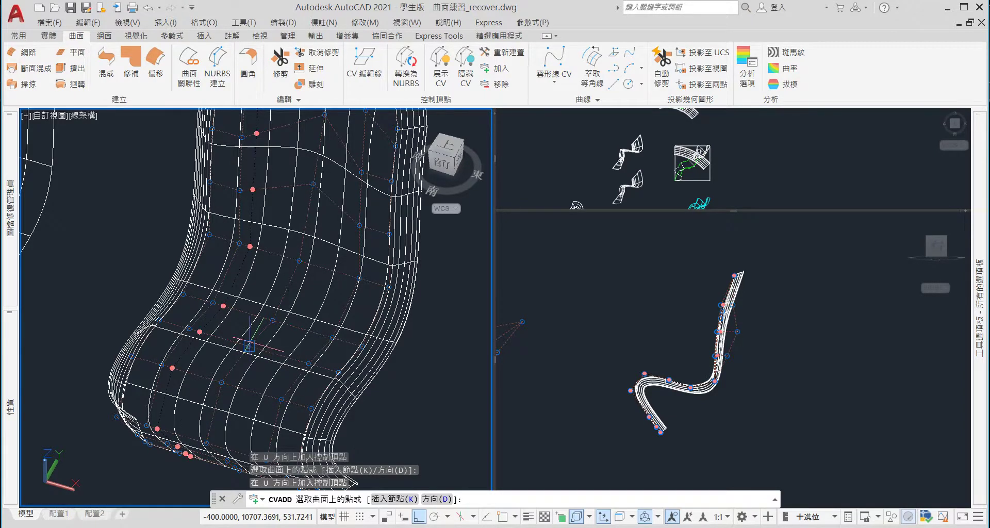
key(F8)
click(215, 336)
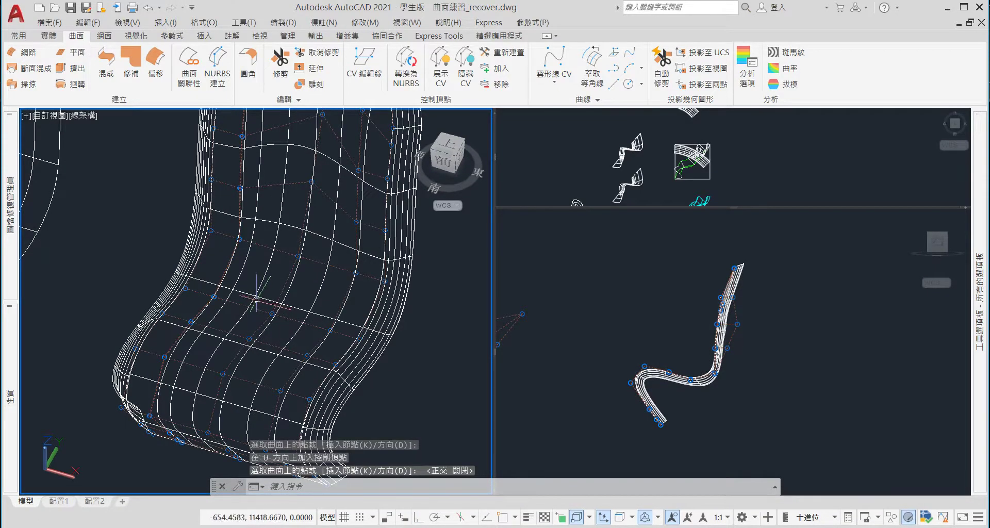
scroll(257, 299, down, 5)
scroll(258, 315, up, 5)
End the vertex command, cancel stray selections, undo the orbit and turn the view toward the chair back
key(Return)
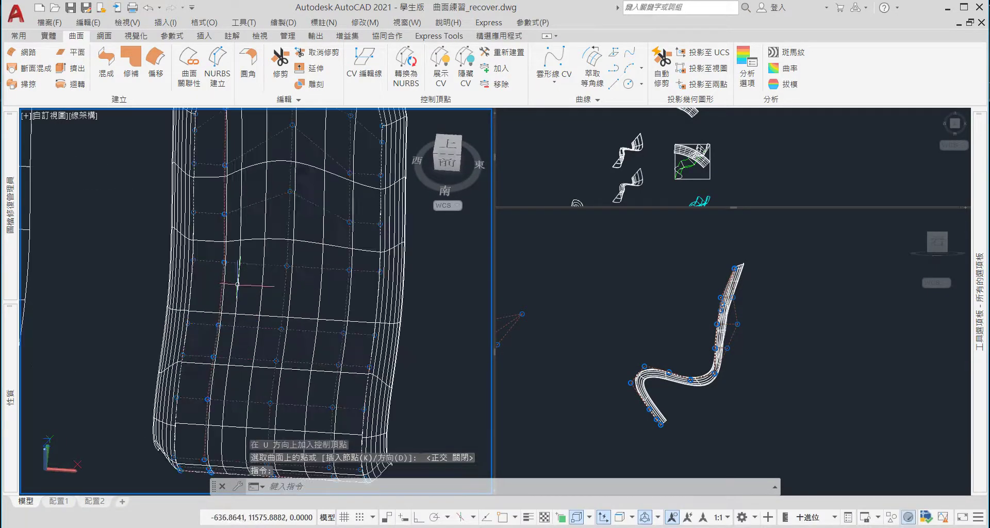
click(248, 262)
key(Escape)
click(268, 258)
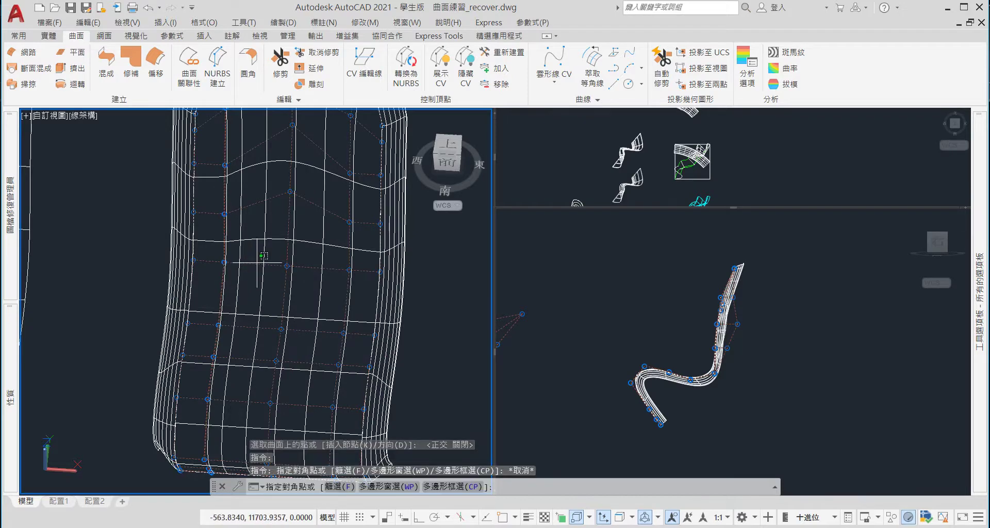
key(Escape)
click(296, 276)
key(Escape)
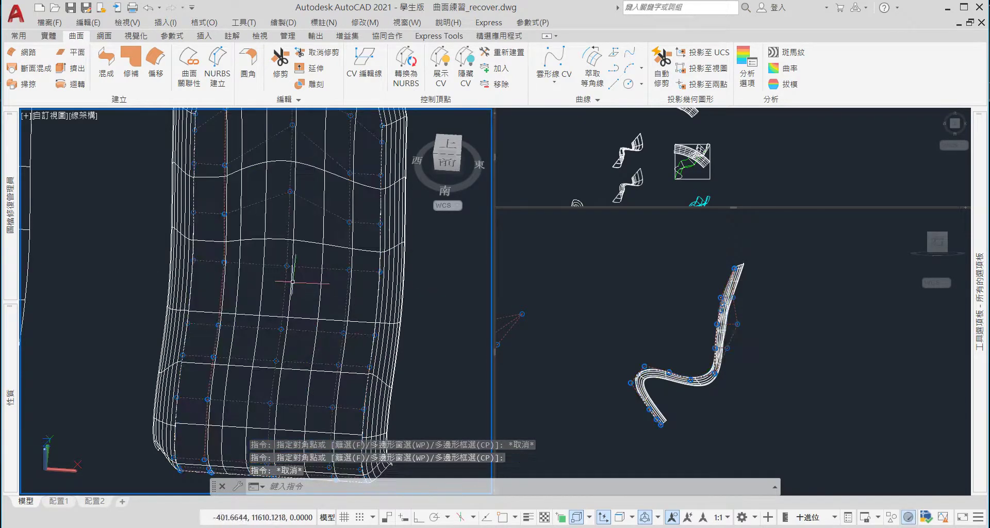
shift+middle_drag(296, 288, 243, 292)
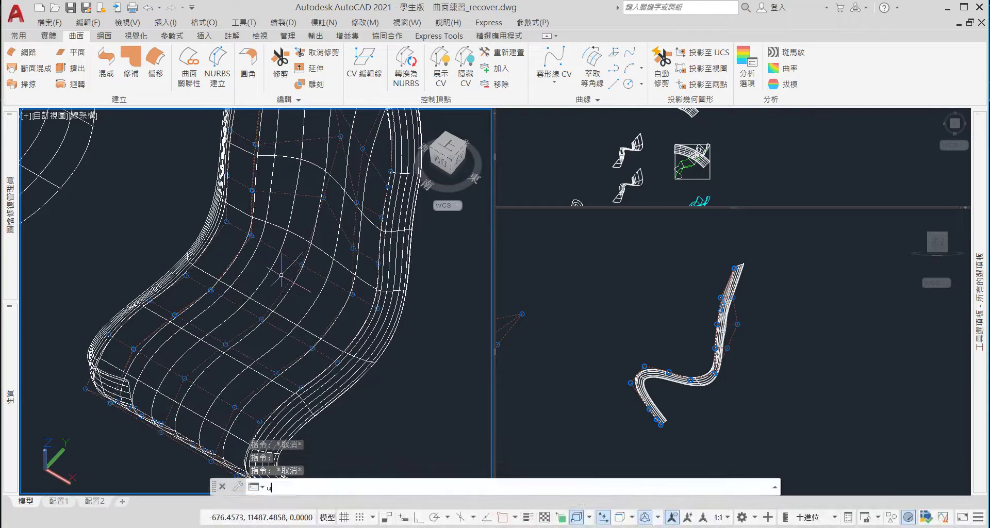
key(ctrl+z)
key(ctrl+z)
key(ctrl+z)
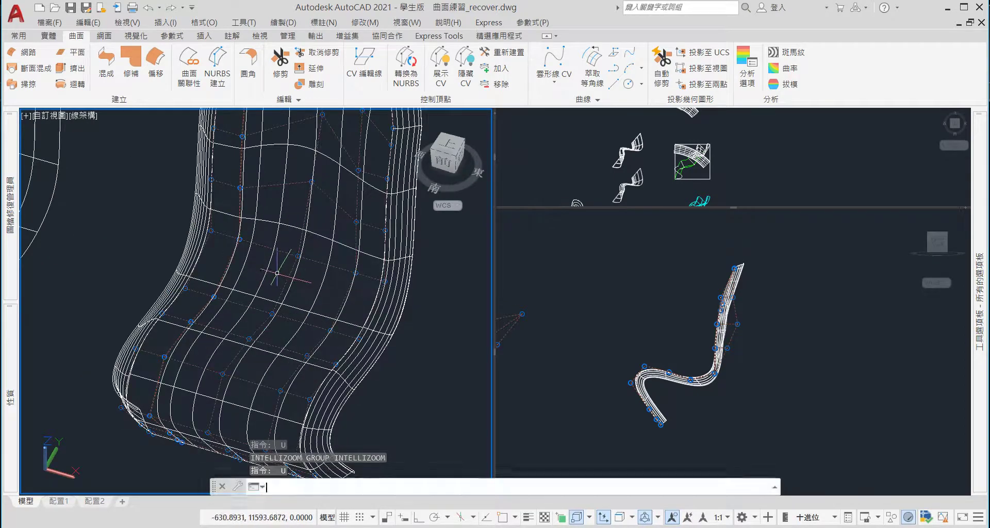
key(ctrl+z)
key(ctrl+z)
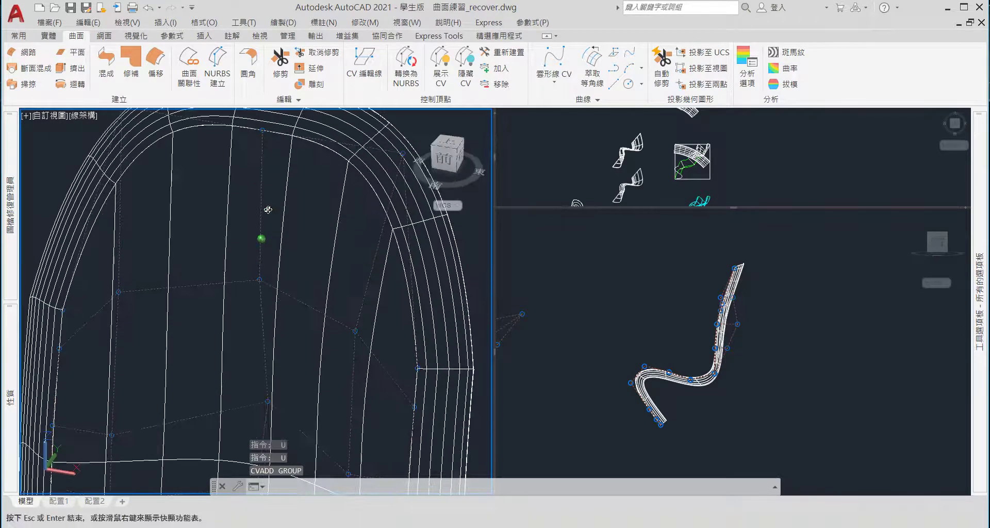
scroll(292, 230, down, 3)
shift+middle_drag(289, 224, 283, 218)
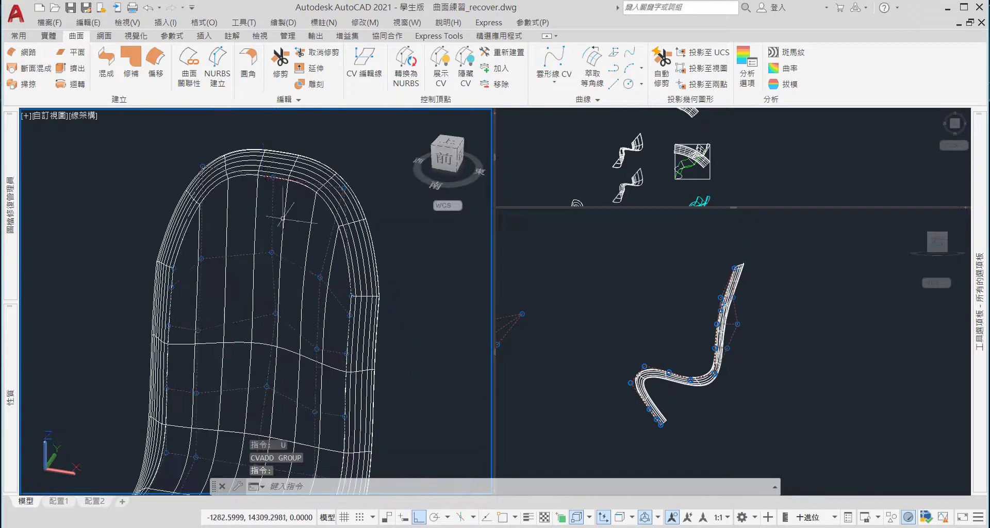
Add a V-direction row of control vertices across the upper chair back
click(493, 68)
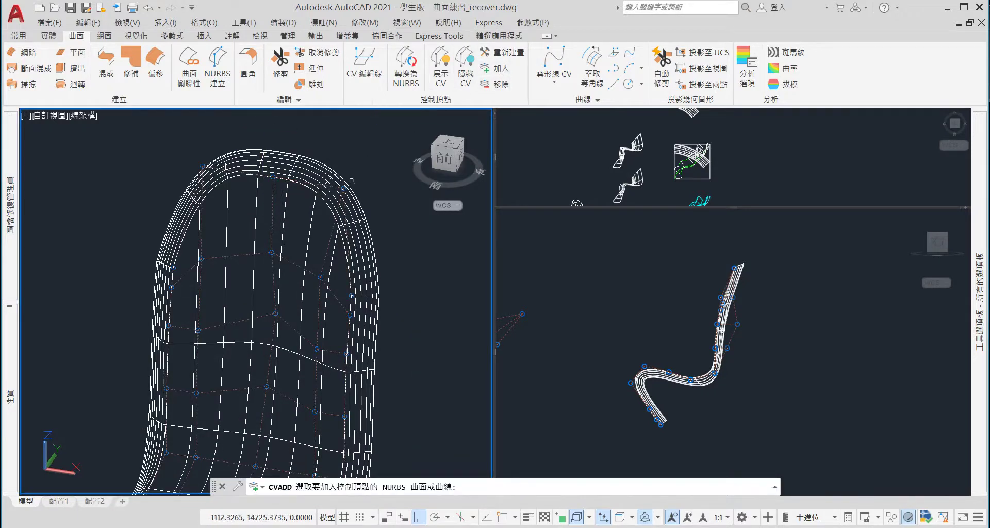
click(284, 225)
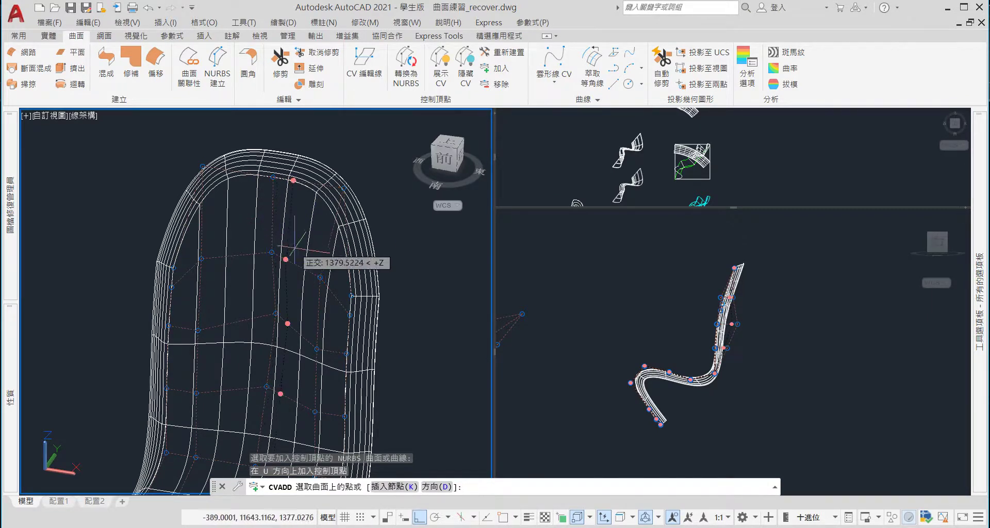
scroll(272, 239, down, 2)
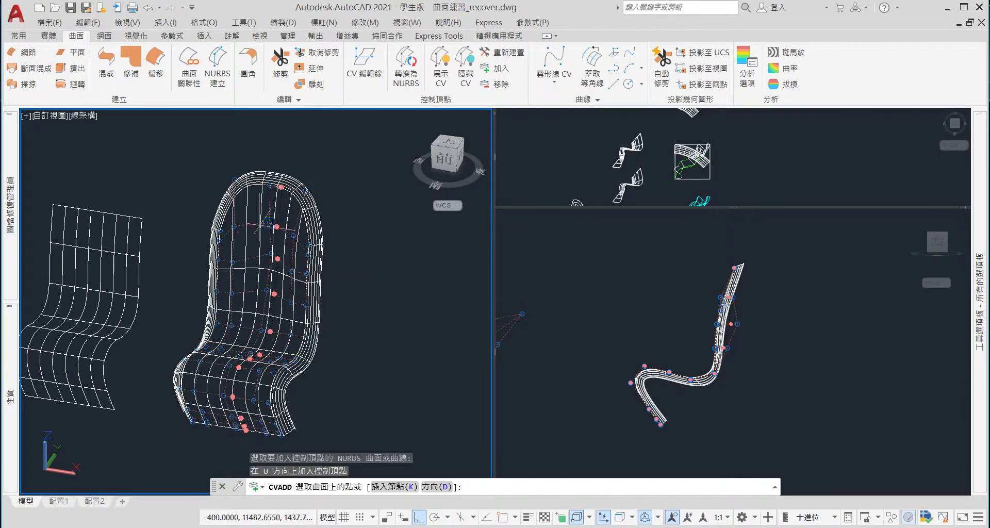
scroll(268, 222, up, 3)
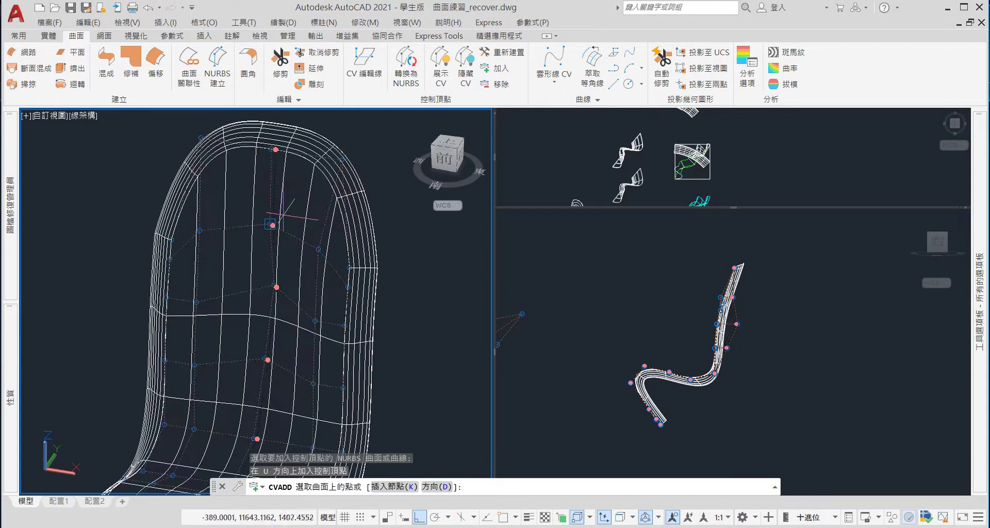
right_click(292, 219)
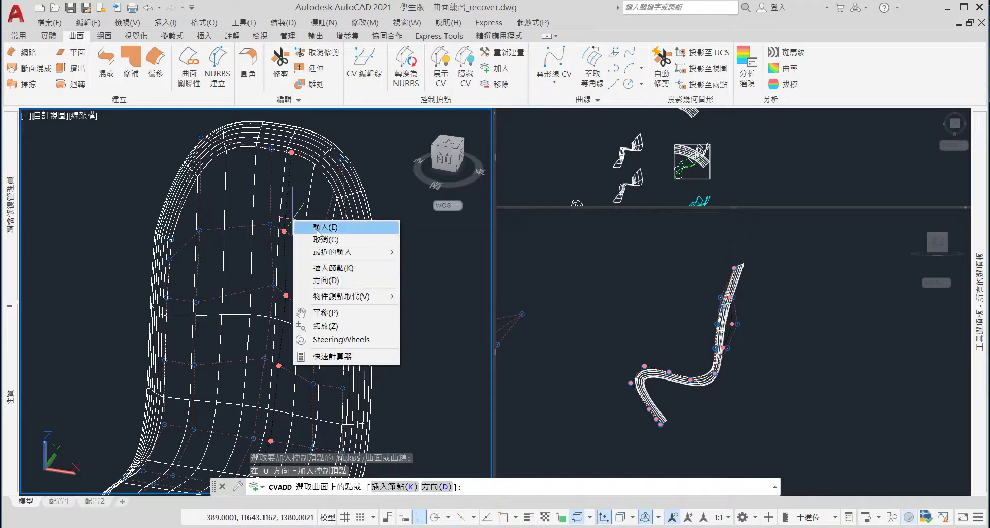
click(333, 281)
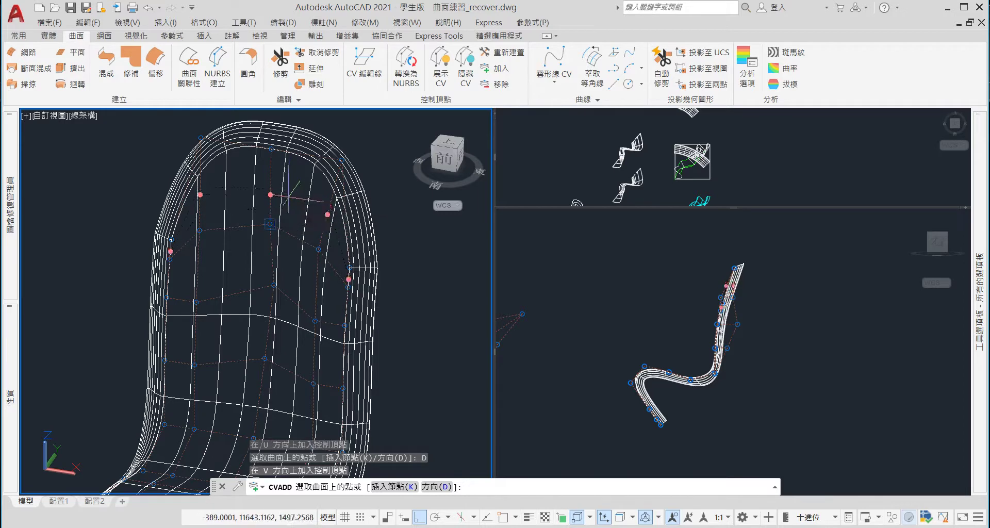
click(290, 187)
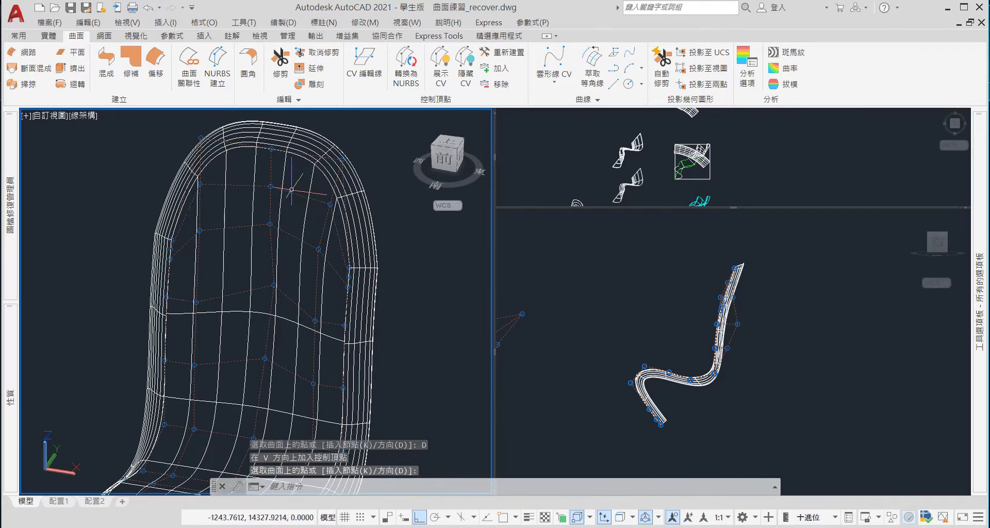
From a frontal view, with Ortho off, insert a control-vertex row through the seat curve
scroll(304, 186, down, 2)
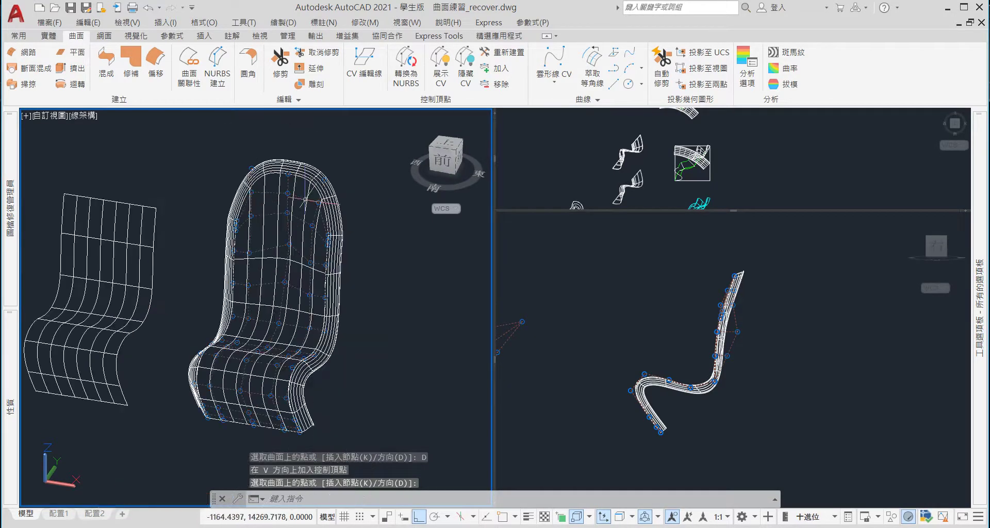
scroll(277, 181, up, 3)
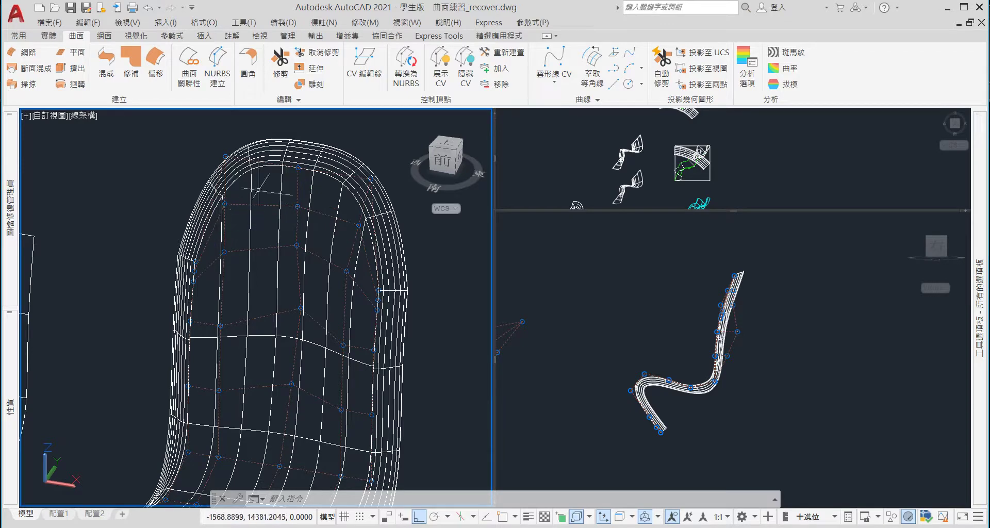
scroll(302, 174, down, 2)
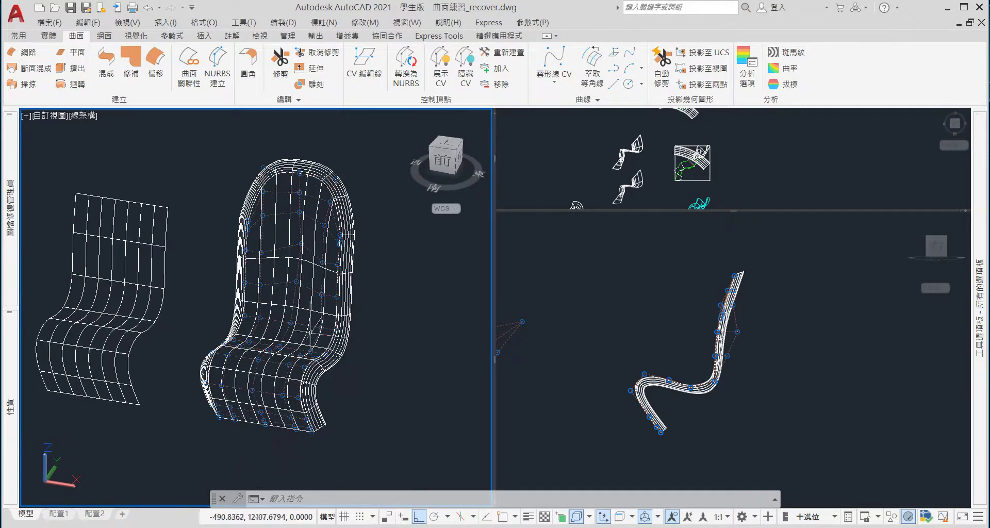
scroll(281, 321, up, 3)
scroll(308, 364, down, 2)
shift+middle_drag(308, 365, 290, 376)
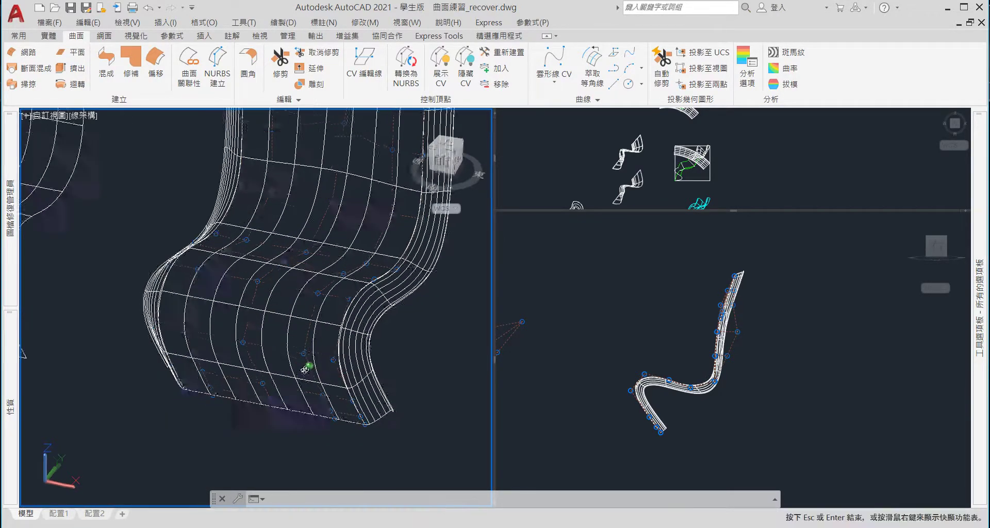
scroll(311, 350, up, 2)
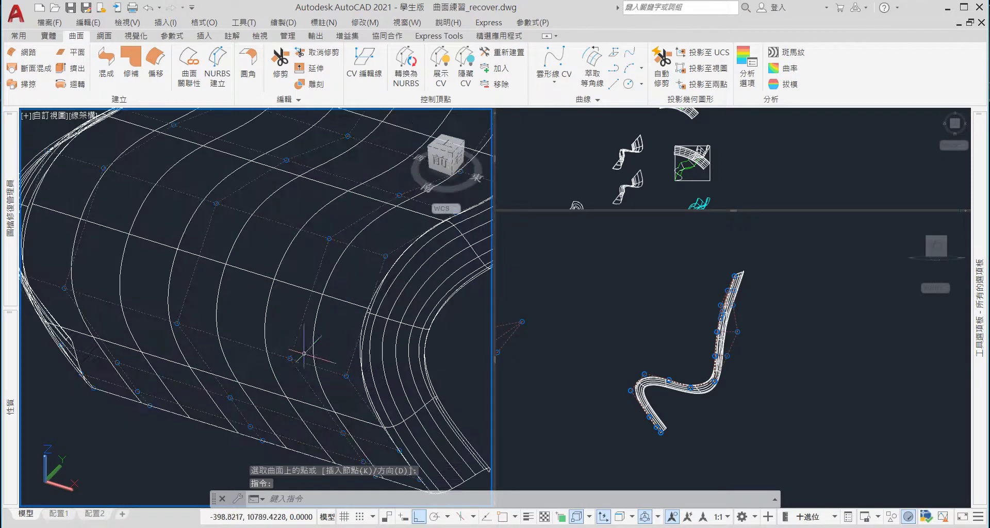
shift+middle_drag(261, 353, 273, 361)
scroll(296, 382, down, 2)
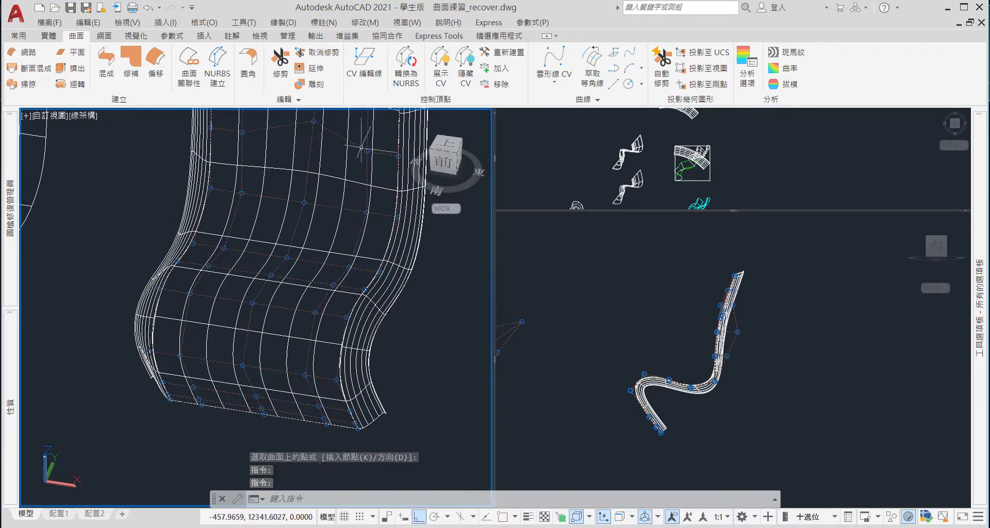
click(495, 68)
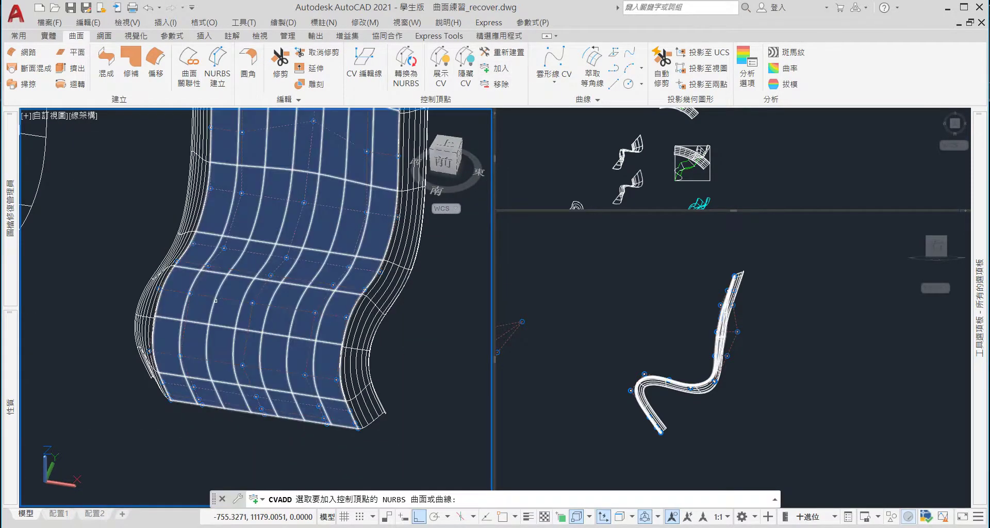
click(216, 301)
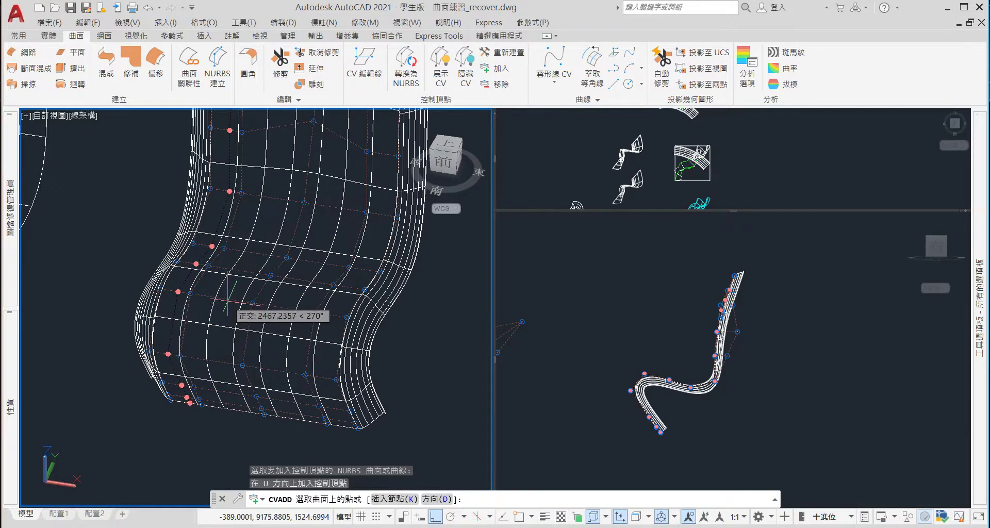
key(F8)
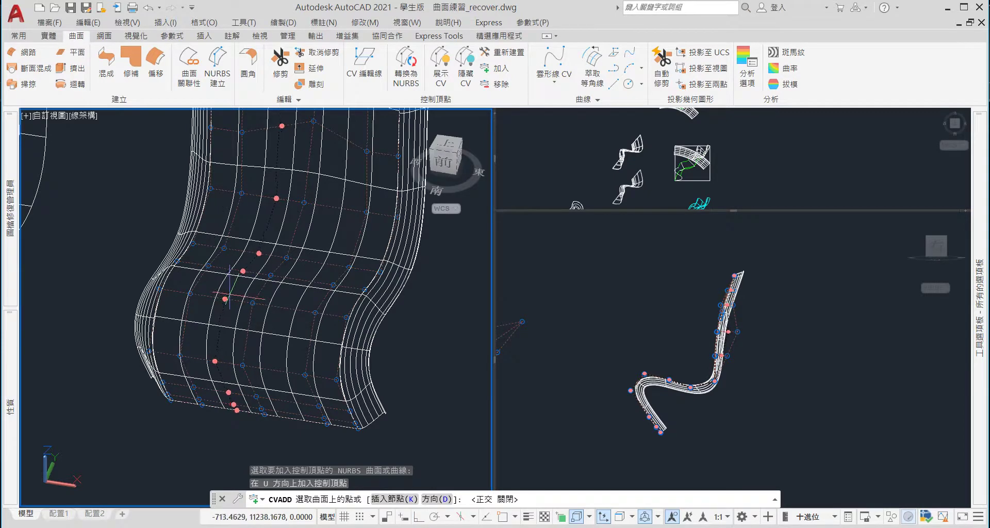
click(230, 298)
Add another control-vertex row on the chair back, then undo it with U
scroll(232, 298, down, 2)
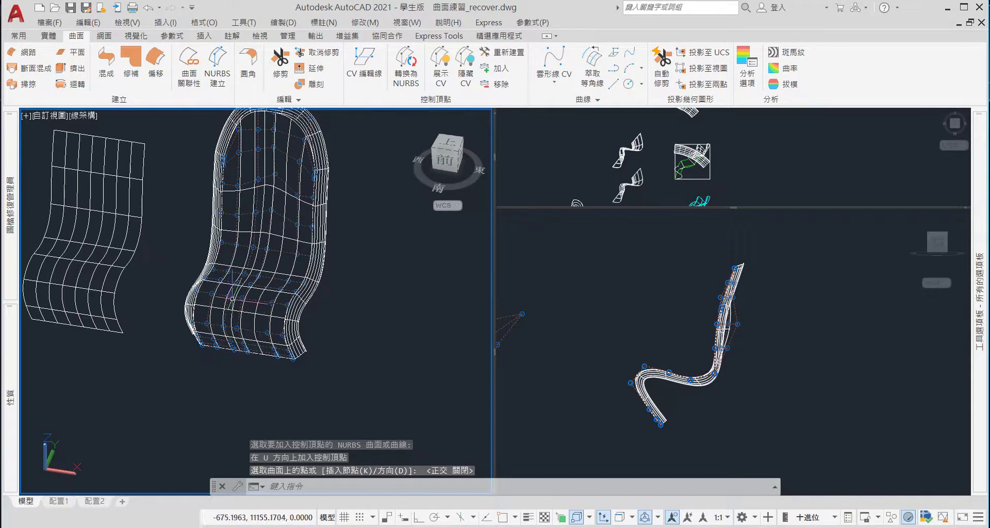
shift+middle_drag(252, 243, 261, 236)
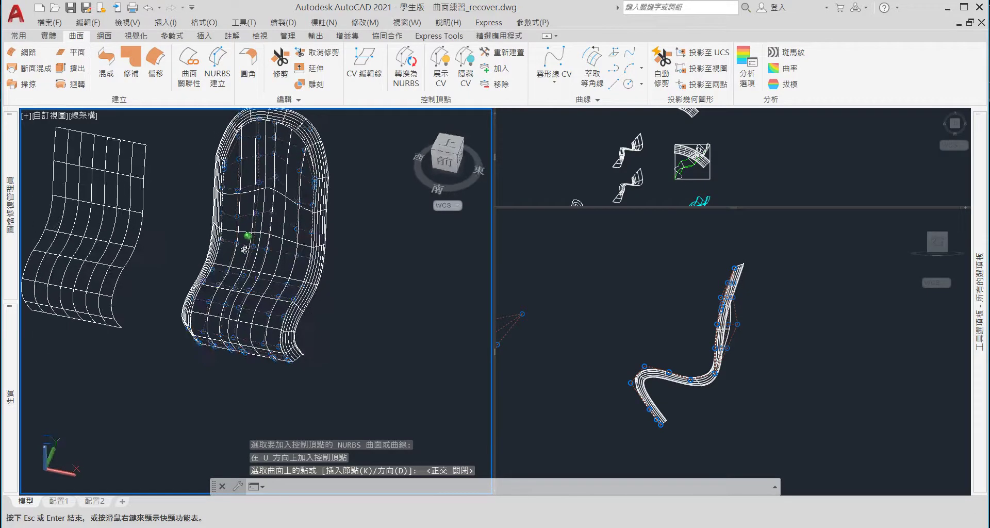
scroll(281, 235, up, 3)
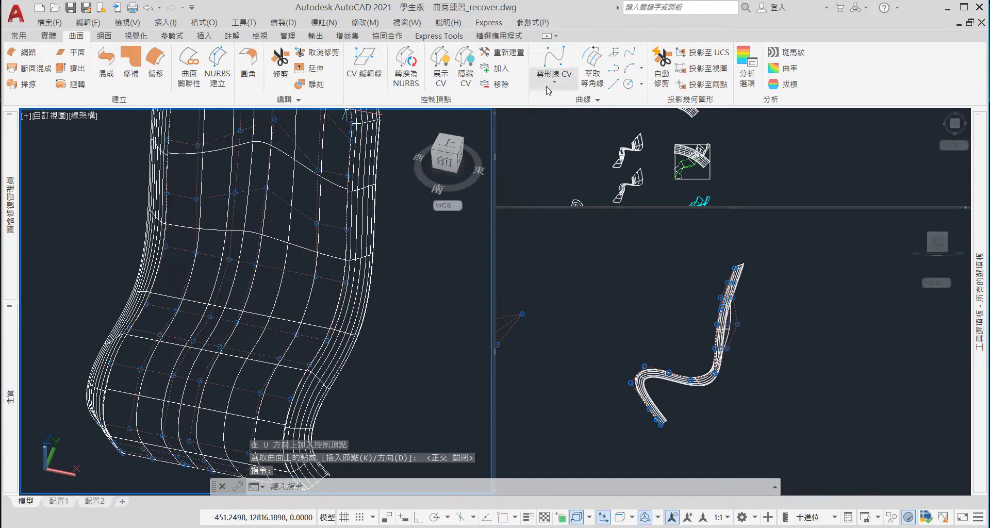
click(503, 69)
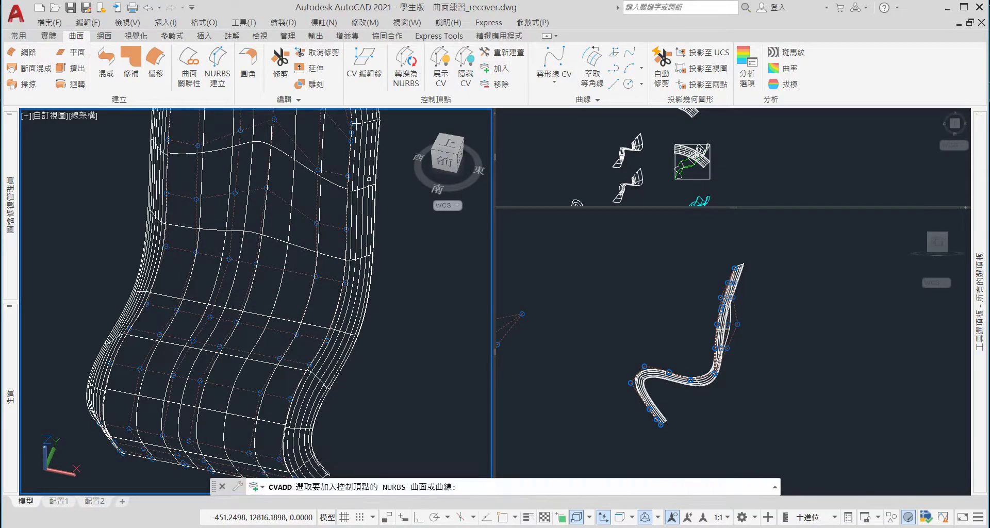
click(291, 203)
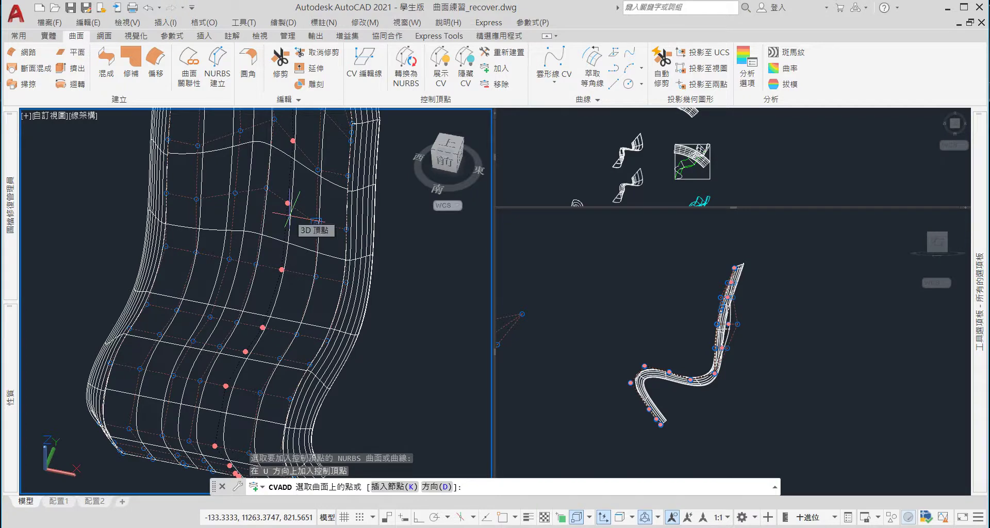
click(291, 211)
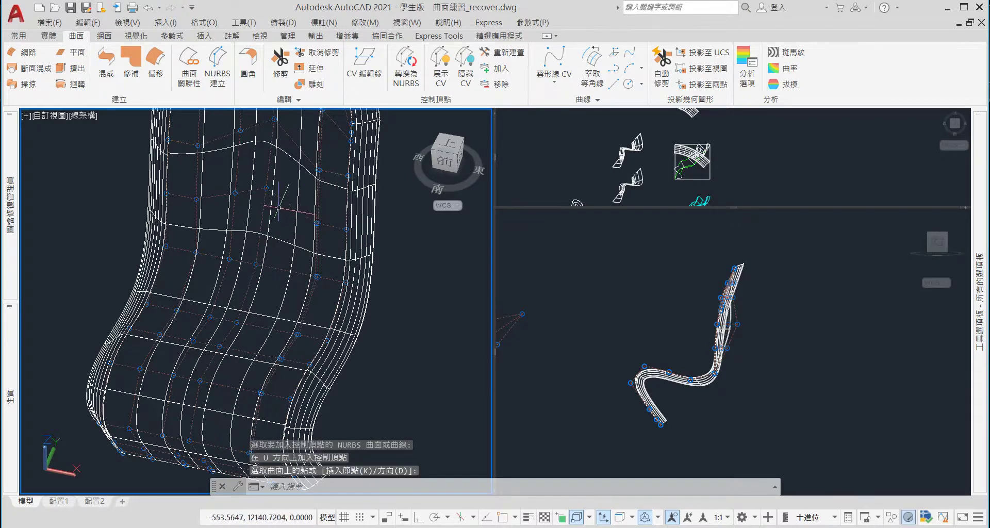
key(Return)
text(u)
key(Return)
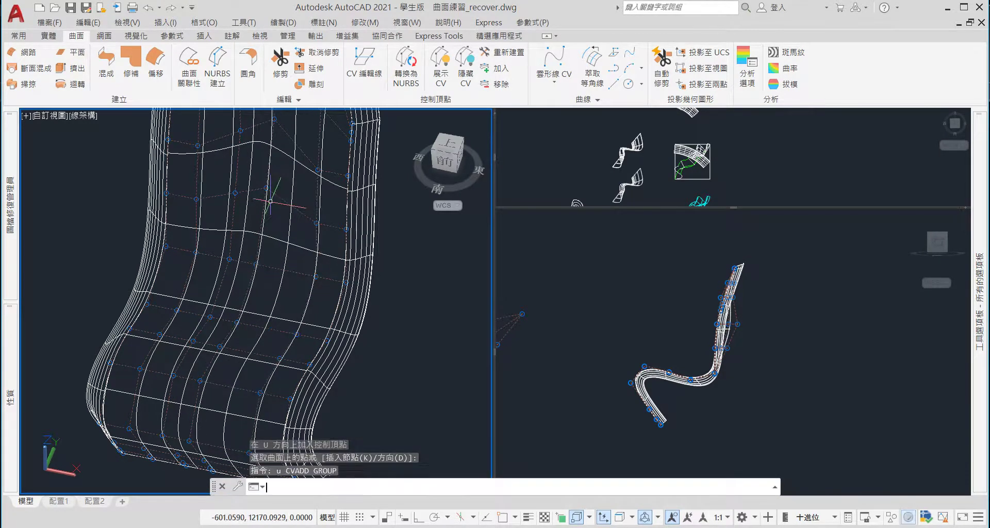
With 3D Object Snap off, insert a control-vertex row across the lower chair surface and orbit to a front view
key(Escape)
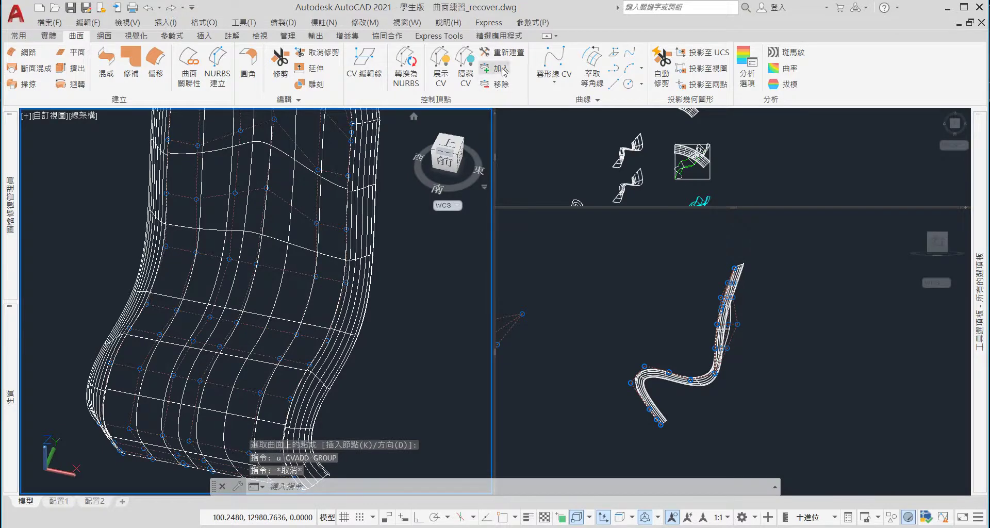
click(503, 71)
click(285, 194)
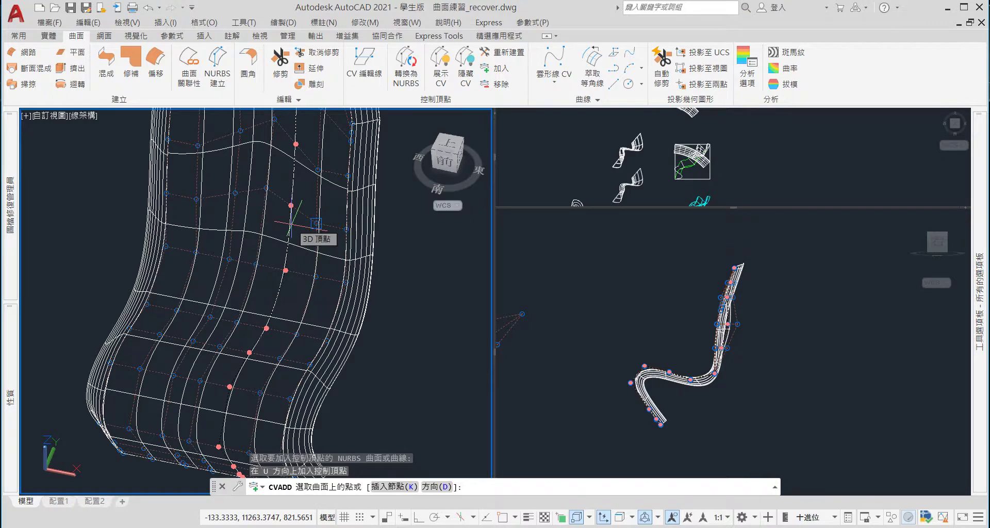
key(F4)
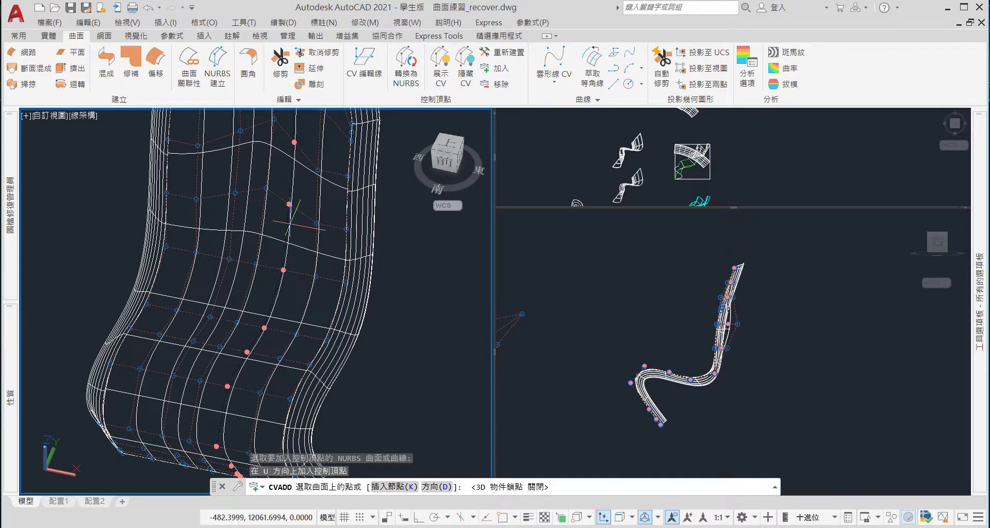
click(291, 223)
scroll(291, 222, down, 5)
mouse_move(291, 222)
shift+middle_down()
mouse_move(305, 205)
mouse_move(248, 252)
shift+middle_up()
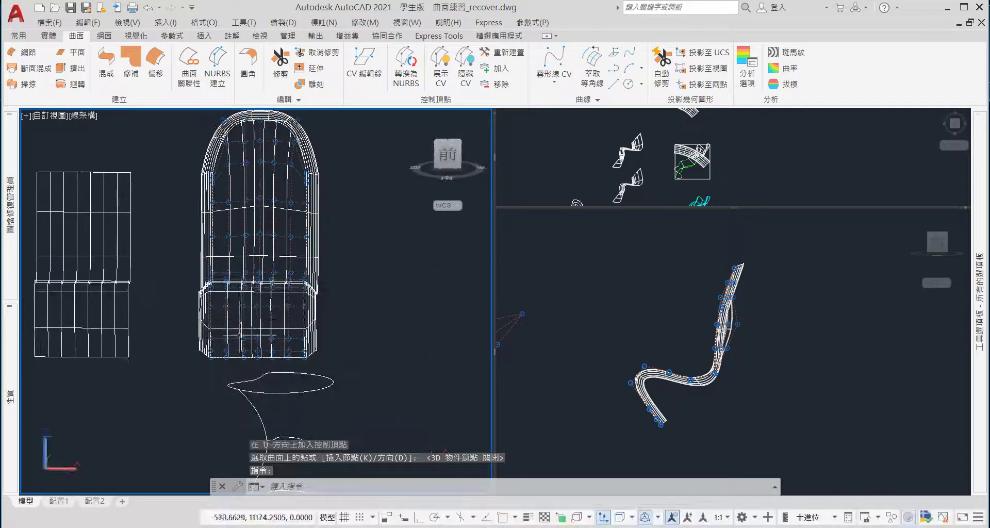
scroll(248, 252, up, 6)
scroll(328, 351, down, 5)
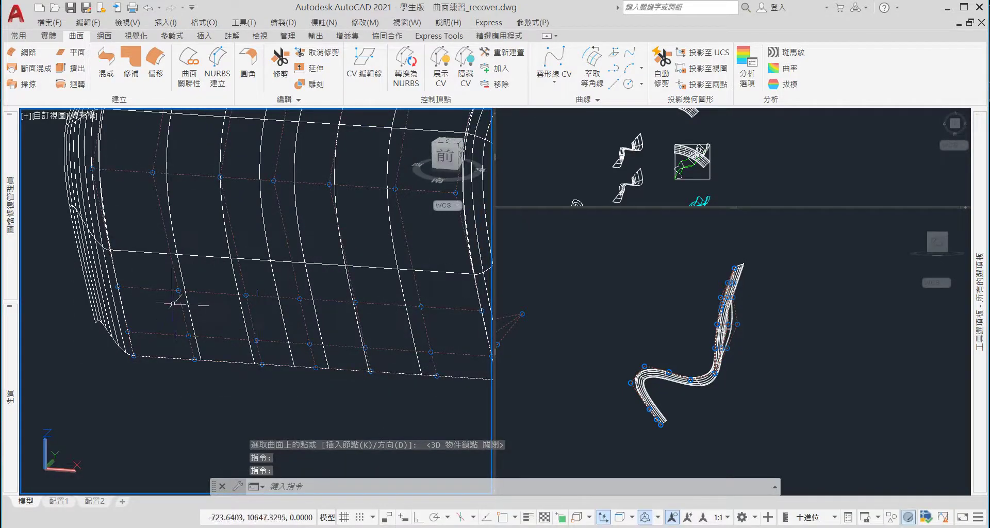
scroll(186, 311, down, 2)
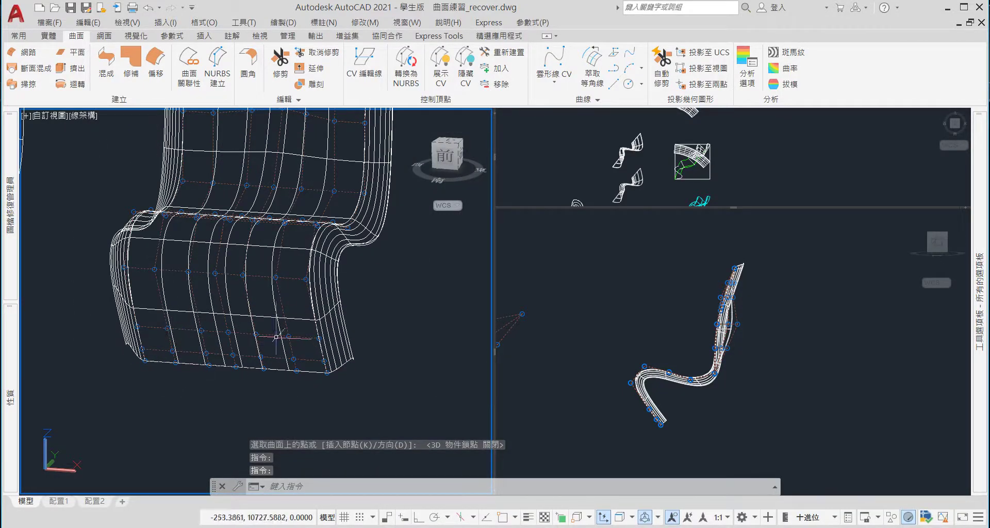
scroll(283, 309, down, 8)
scroll(365, 334, down, 2)
scroll(364, 350, up, 6)
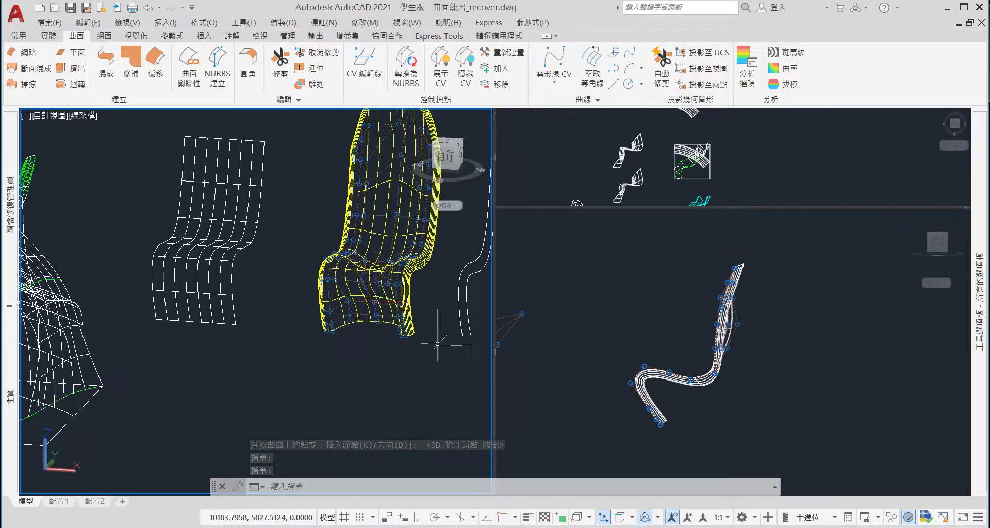
scroll(365, 371, up, 4)
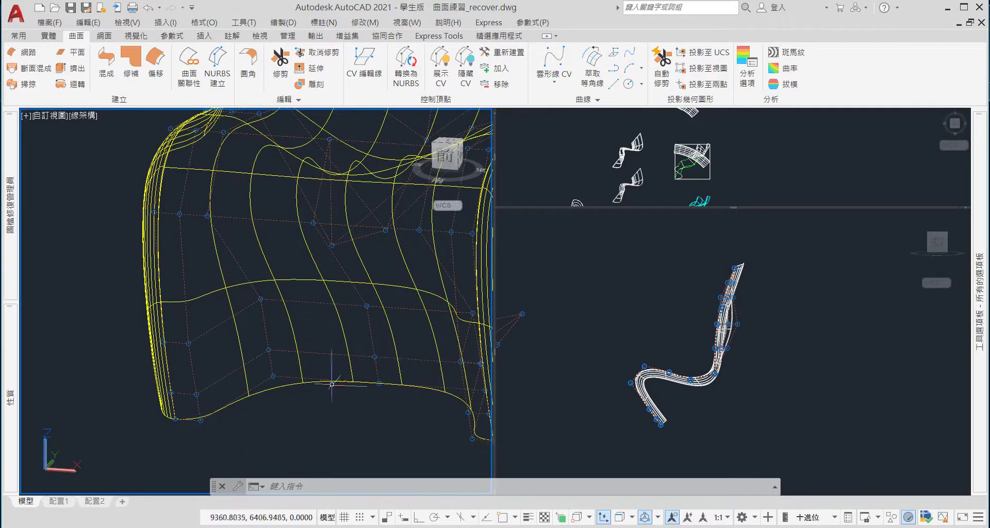
scroll(366, 382, down, 8)
scroll(382, 388, down, 3)
scroll(361, 382, up, 3)
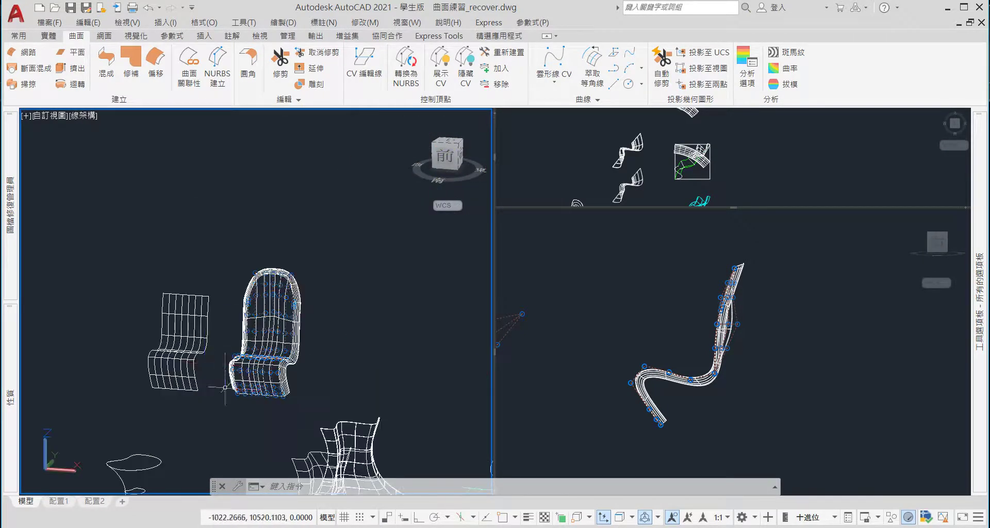
scroll(330, 374, up, 2)
scroll(304, 368, up, 4)
scroll(309, 369, up, 2)
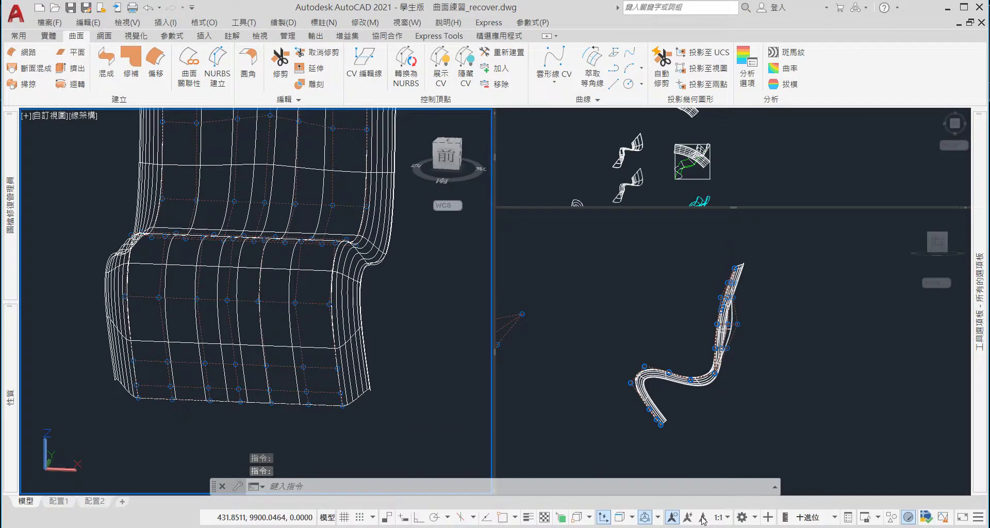
Set the selection filter to Vertex, make Scale the default gizmo, and turn Dynamic UCS off
click(632, 517)
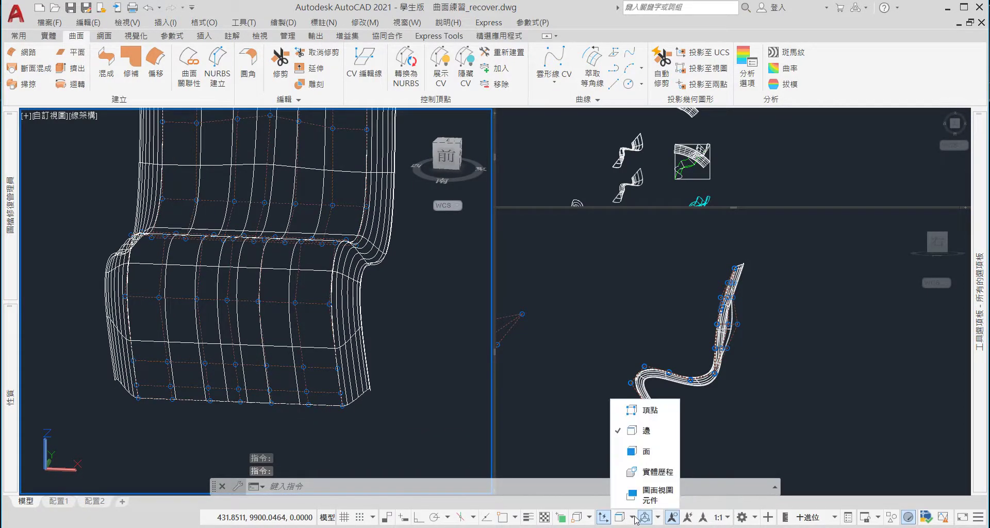
click(648, 410)
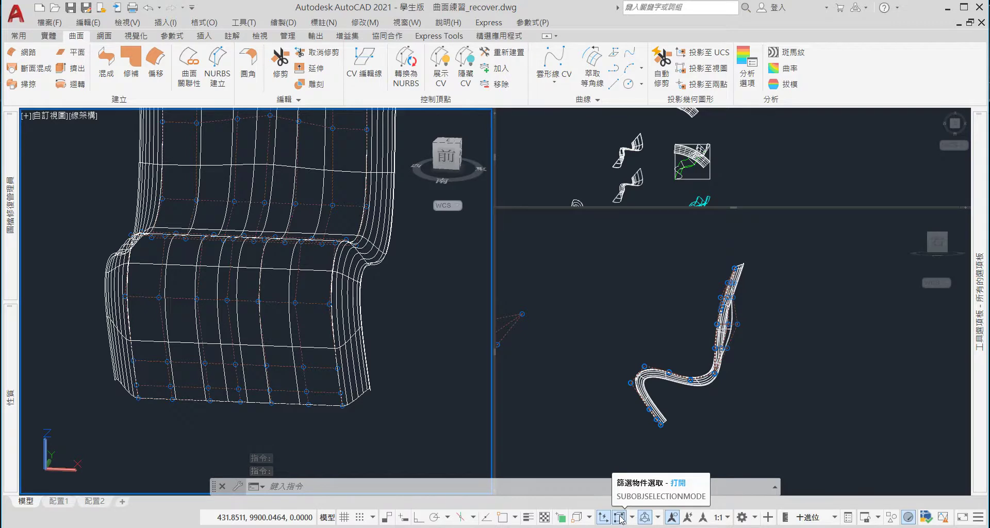
click(659, 518)
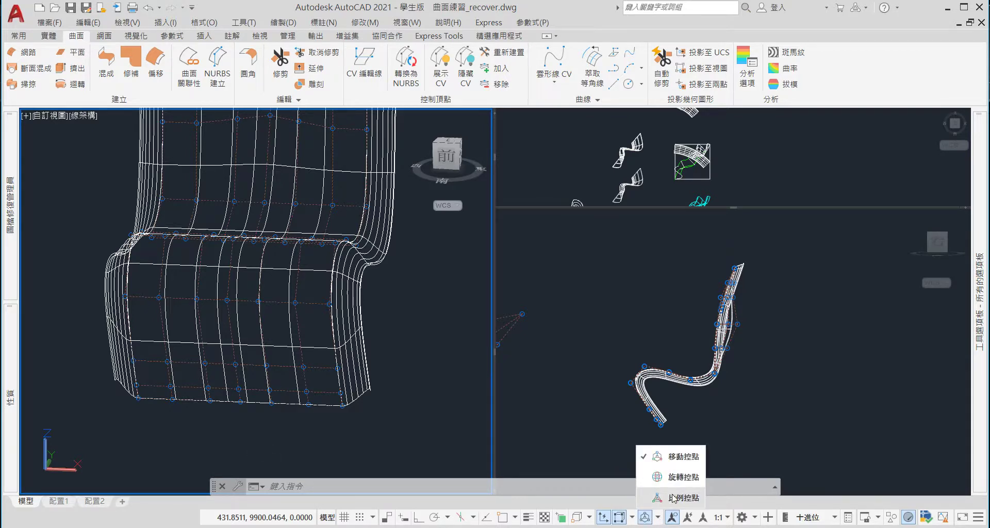
click(673, 498)
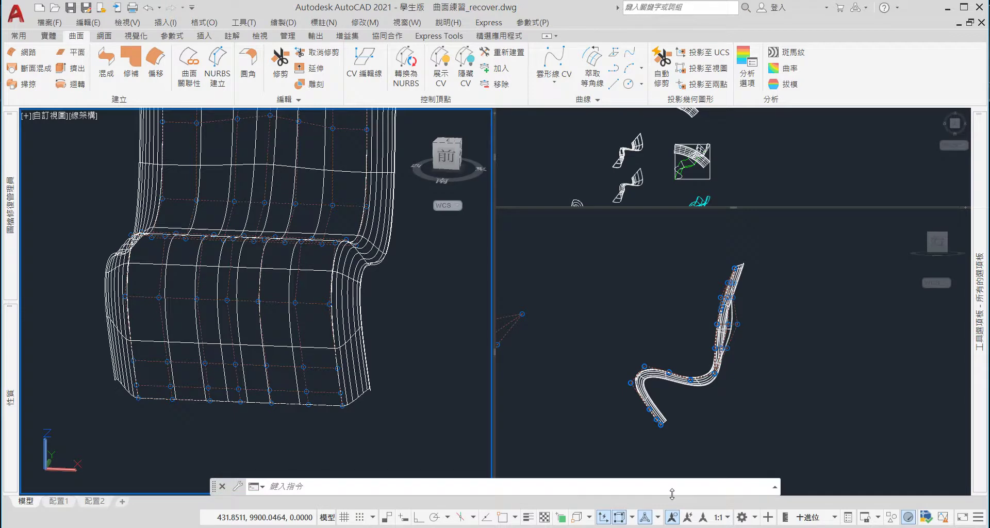
click(602, 517)
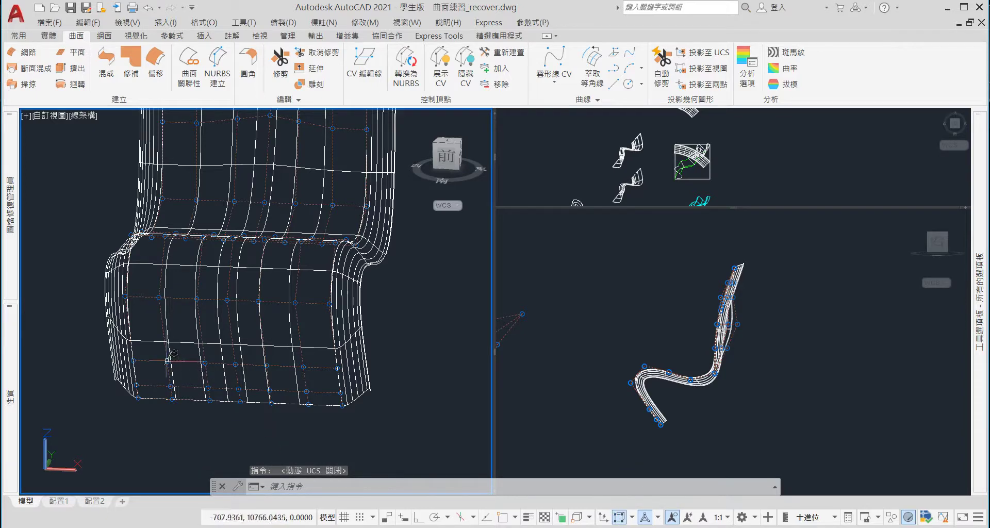
Try lassoing vertices near the seat bottom and cancel the unwanted selections
drag(156, 354, 184, 417)
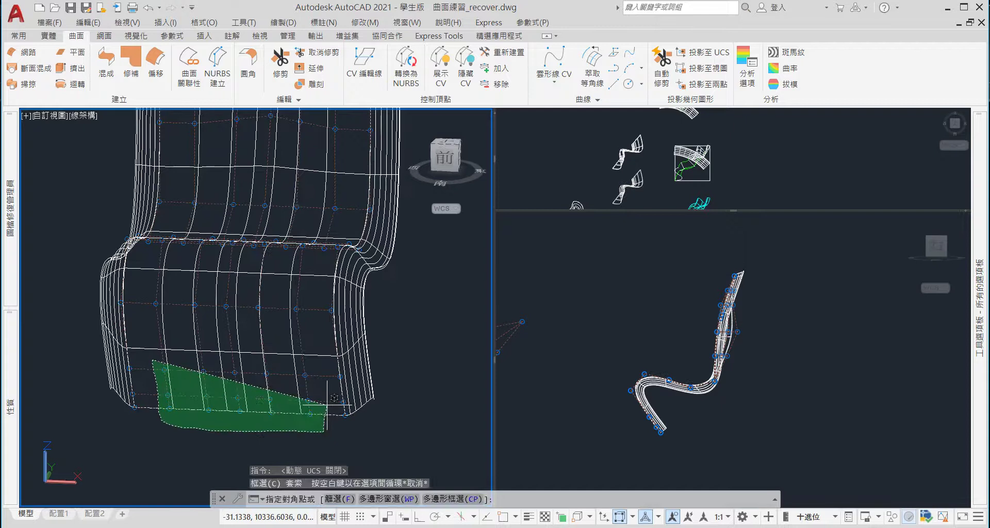
drag(185, 416, 330, 375)
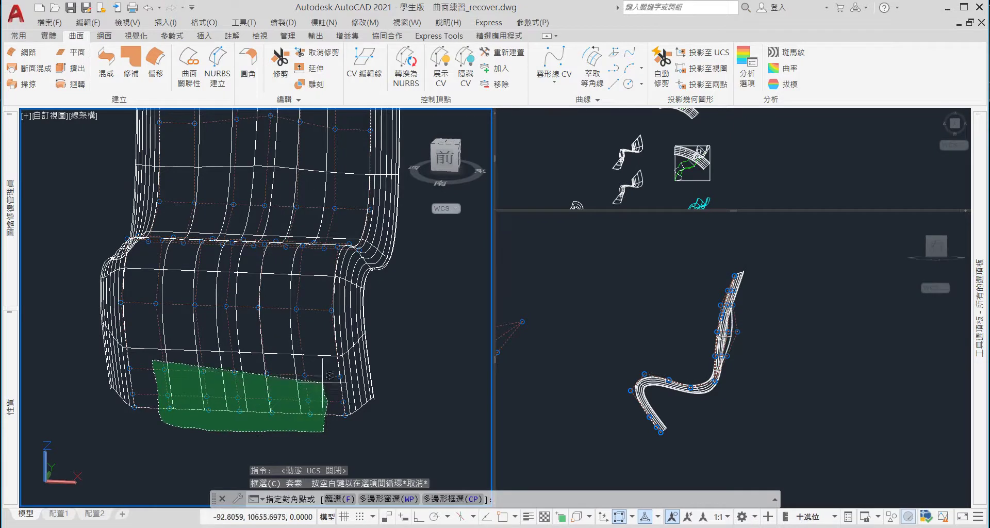
key(Escape)
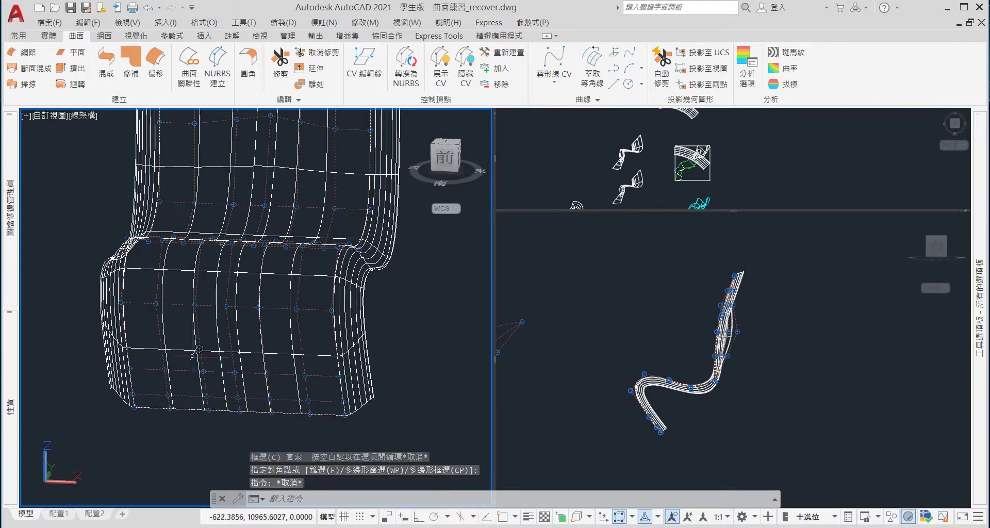
key(Escape)
key(Escape)
drag(149, 358, 206, 423)
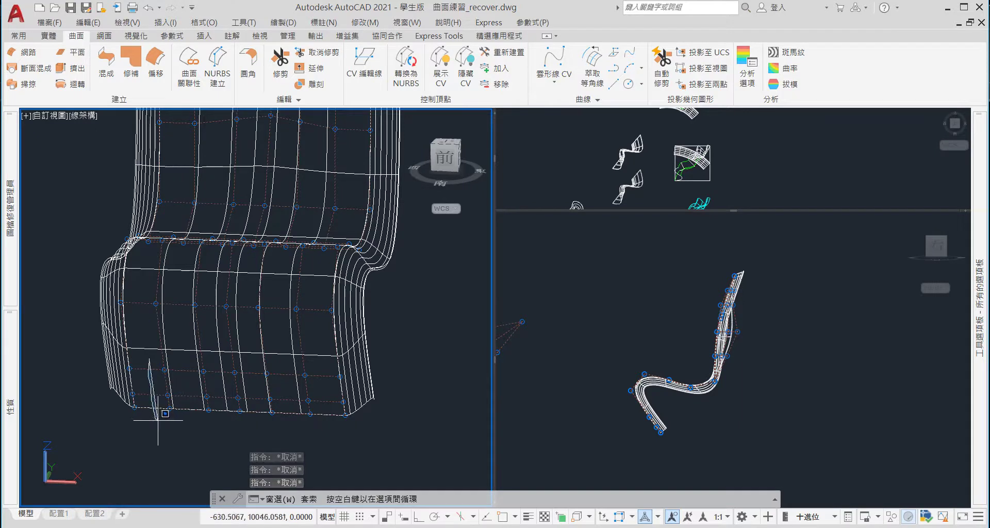
drag(246, 426, 315, 361)
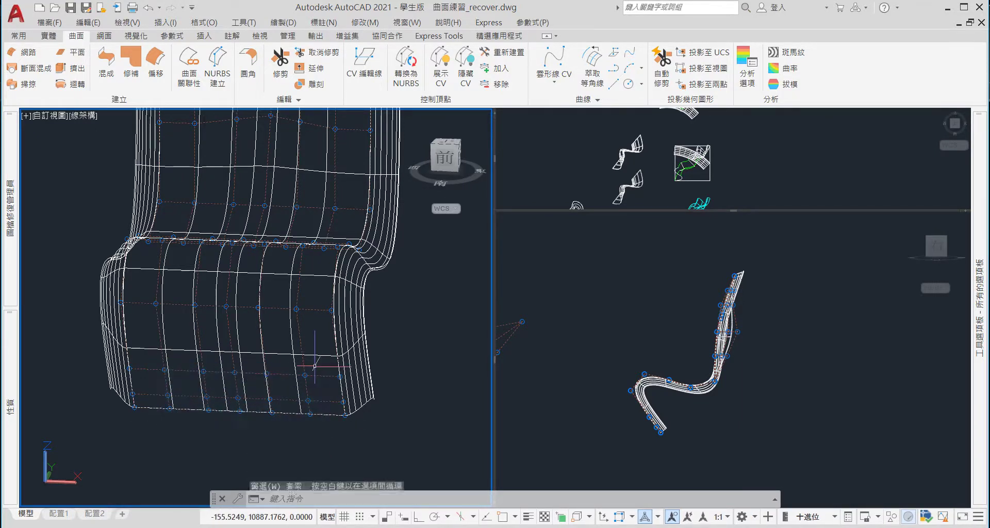
Turn on subobject filtering and lasso the bottom-edge row of control vertices
click(621, 518)
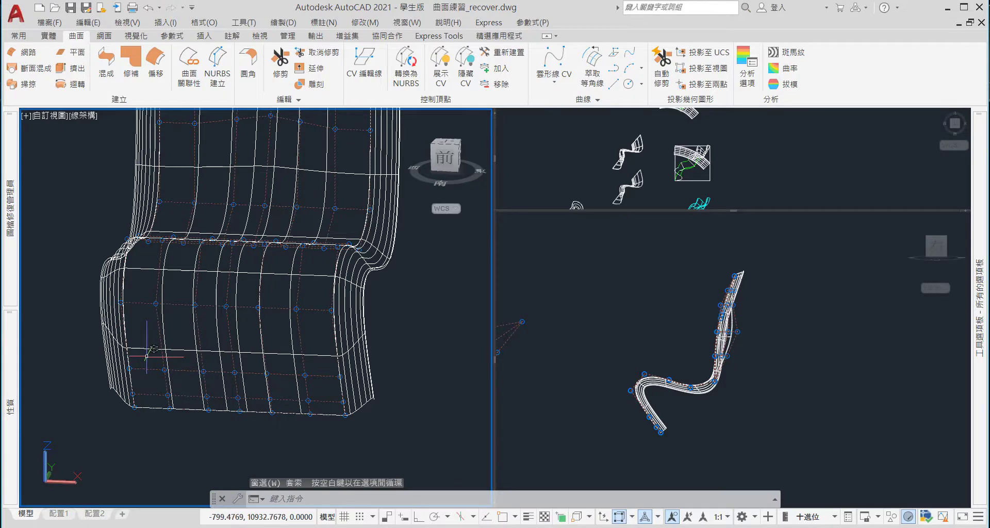
drag(147, 356, 152, 376)
drag(155, 413, 322, 402)
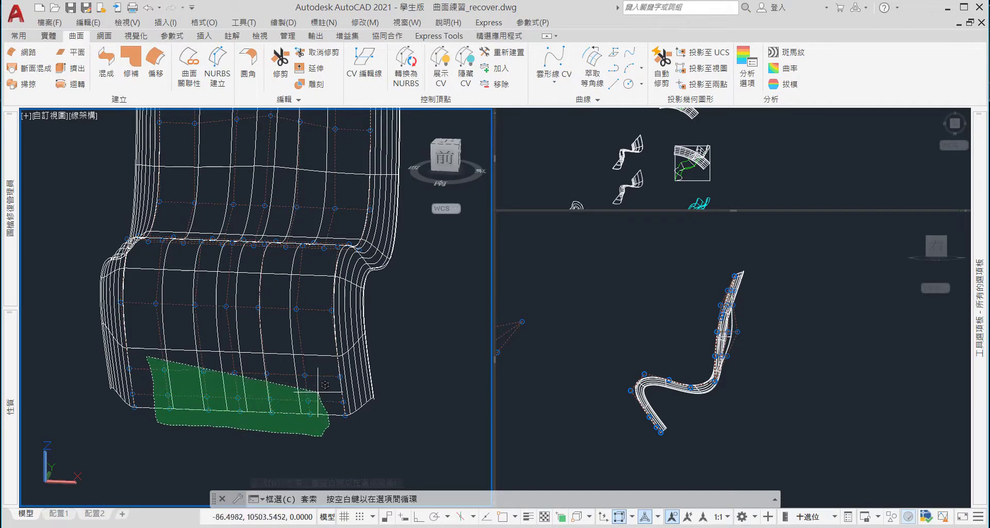
drag(330, 398, 342, 354)
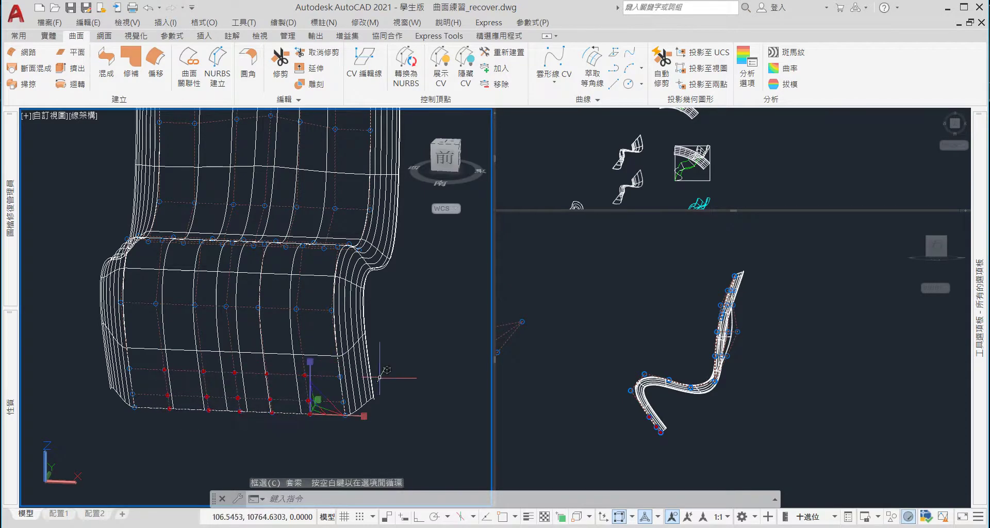
mouse_move(386, 366)
shift+middle_down()
mouse_move(225, 349)
mouse_move(245, 313)
shift+middle_up()
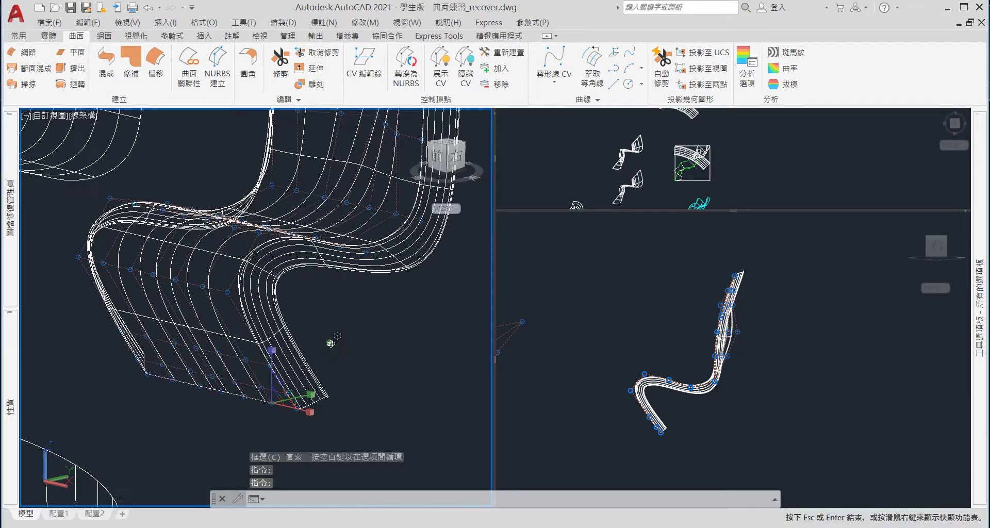
mouse_move(331, 342)
shift+middle_down()
mouse_move(313, 336)
mouse_move(352, 393)
mouse_move(338, 415)
mouse_move(311, 391)
mouse_move(233, 386)
shift+middle_up()
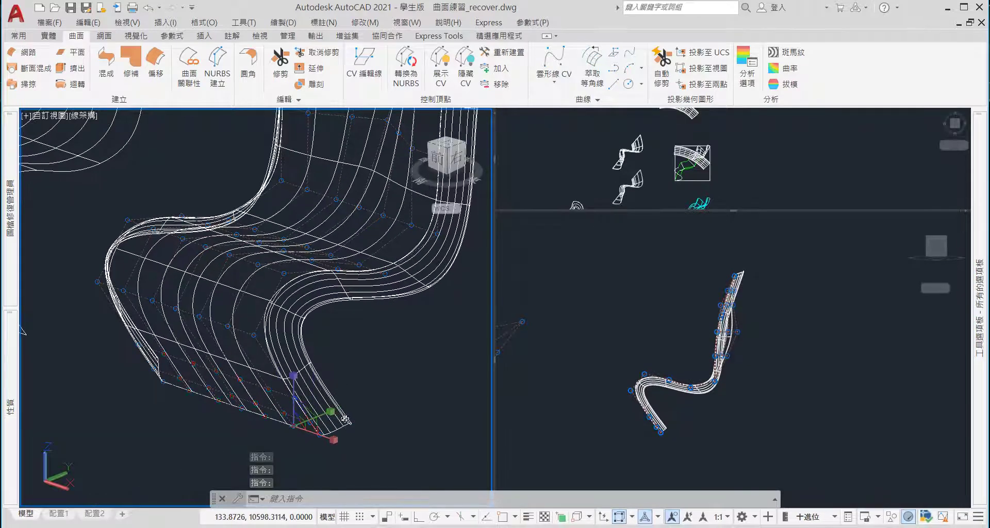
shift+middle_drag(345, 419, 357, 438)
click(644, 517)
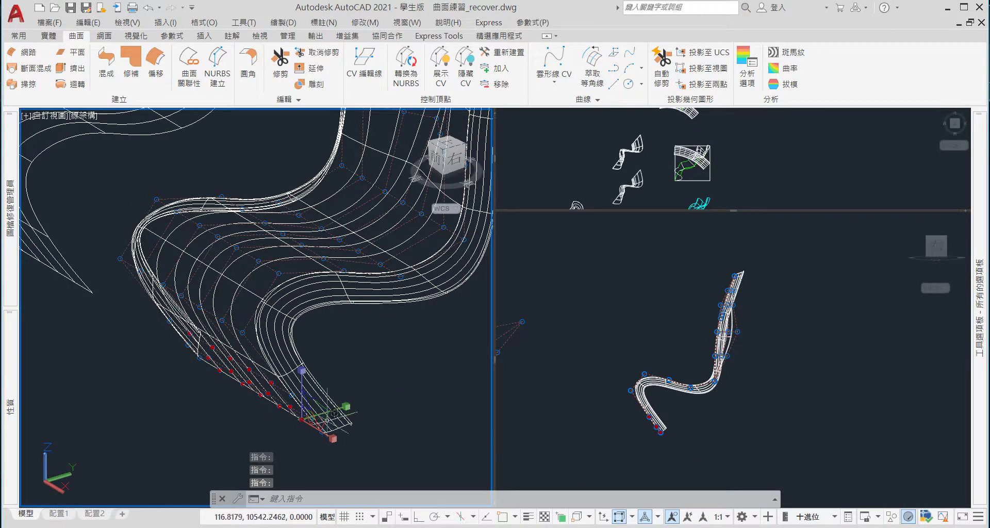
scroll(393, 411, up, 3)
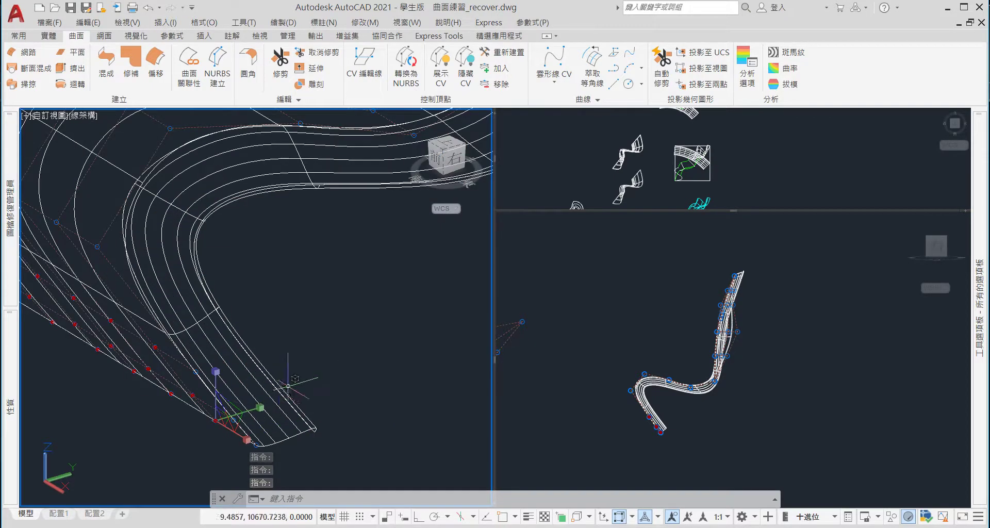
scroll(288, 386, down, 2)
shift+middle_drag(288, 386, 350, 401)
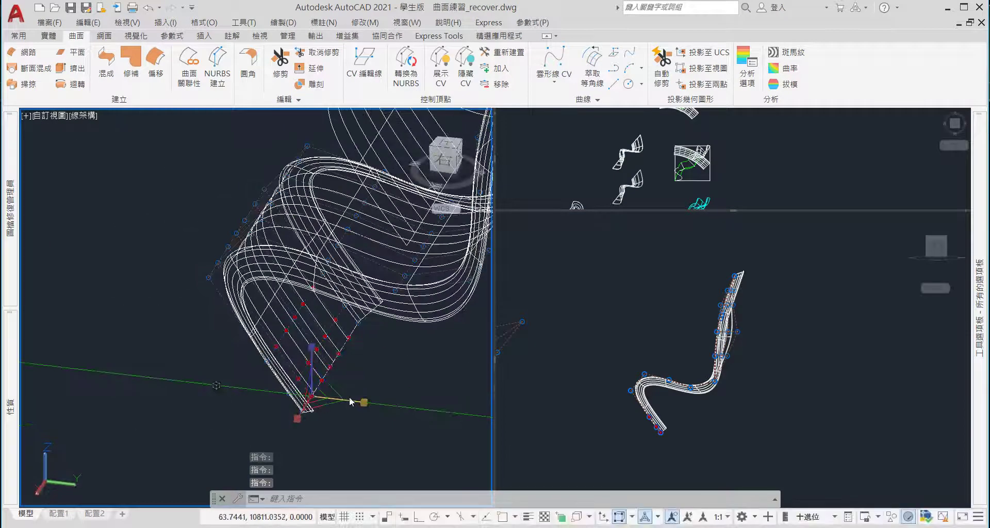
scroll(350, 402, up, 2)
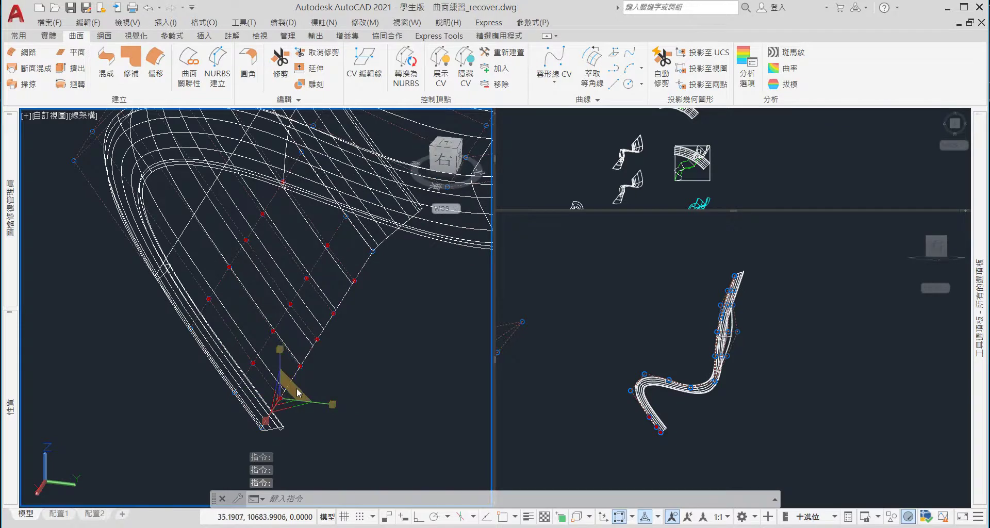
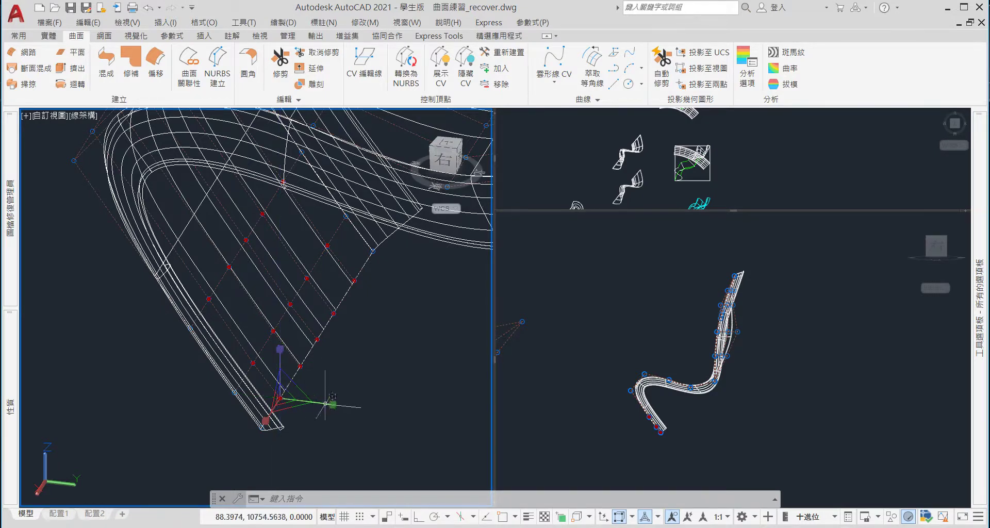
Cancel the scaling, switch to the Move gizmo, and stretch a bottom control vertex along X
click(297, 395)
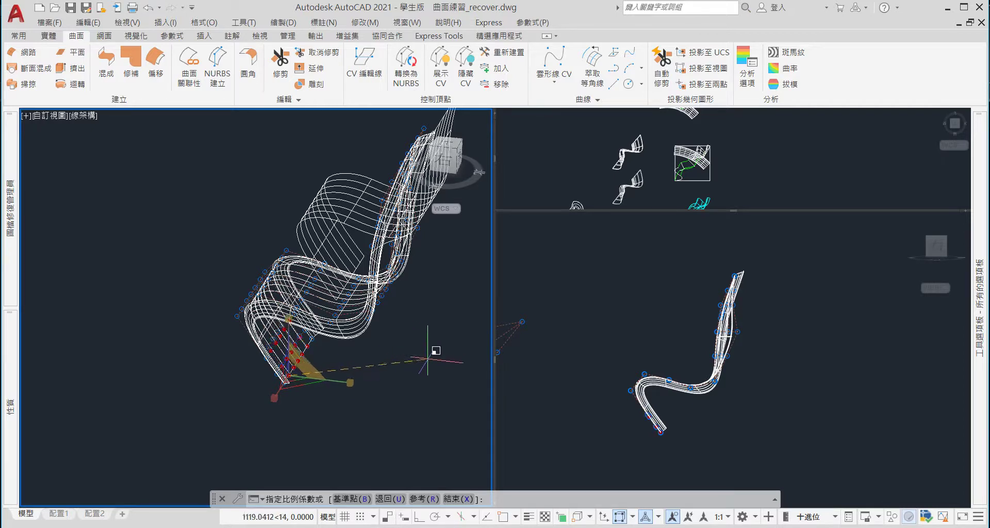
key(Escape)
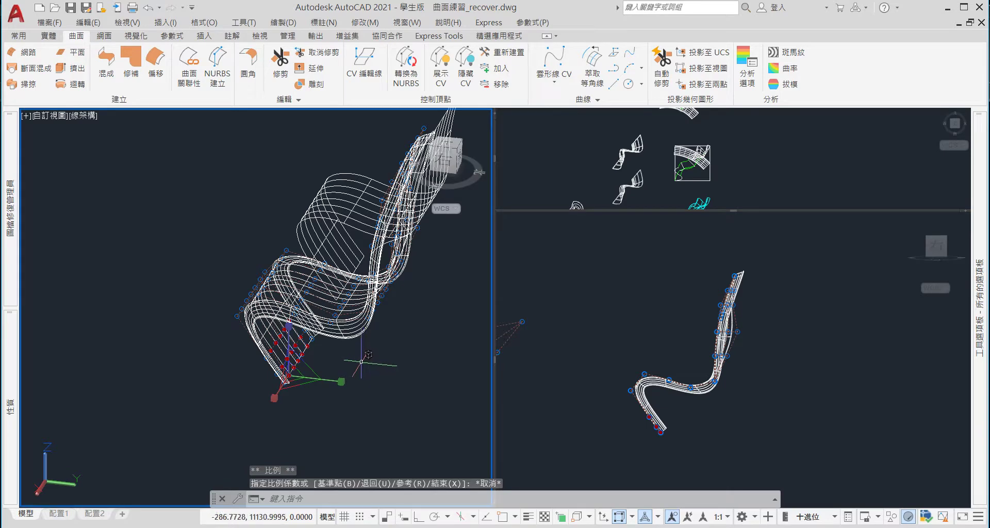
scroll(352, 345, up, 2)
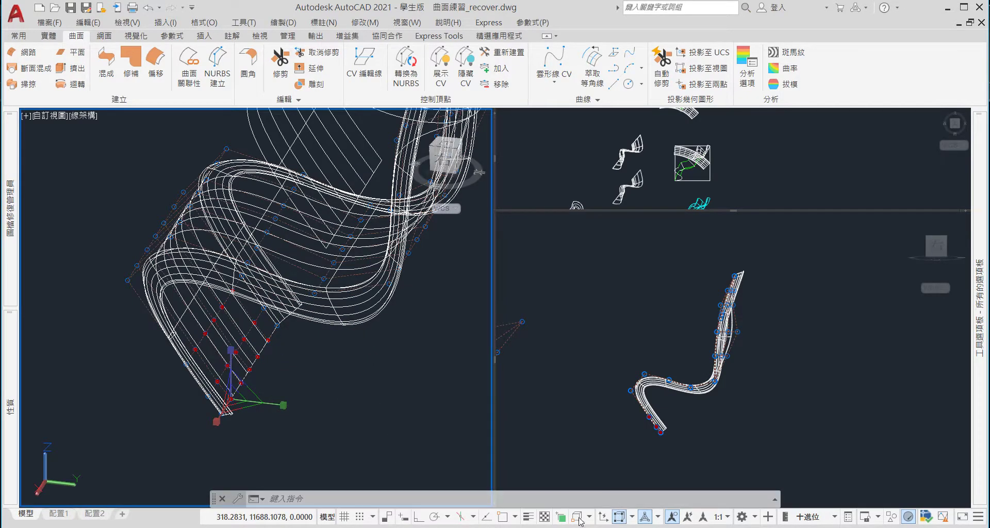
click(658, 516)
click(670, 454)
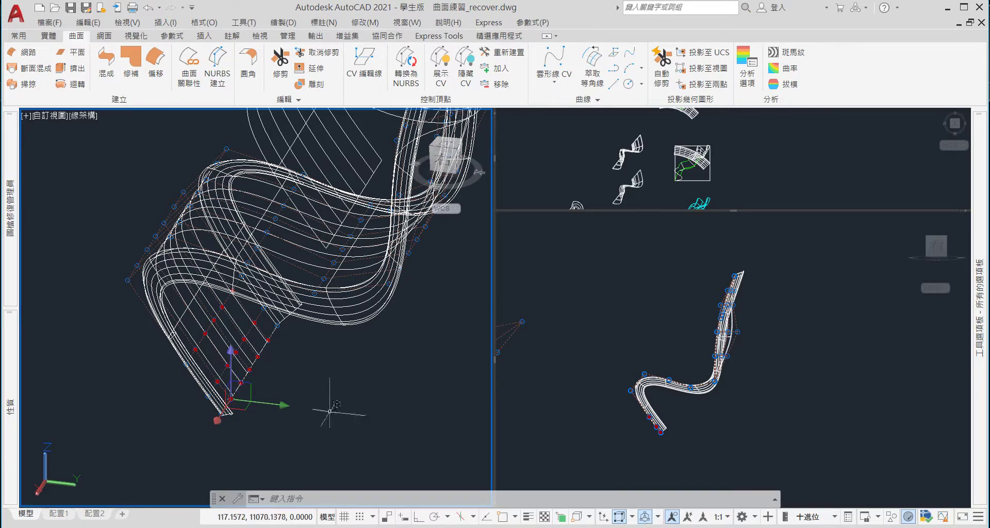
click(249, 370)
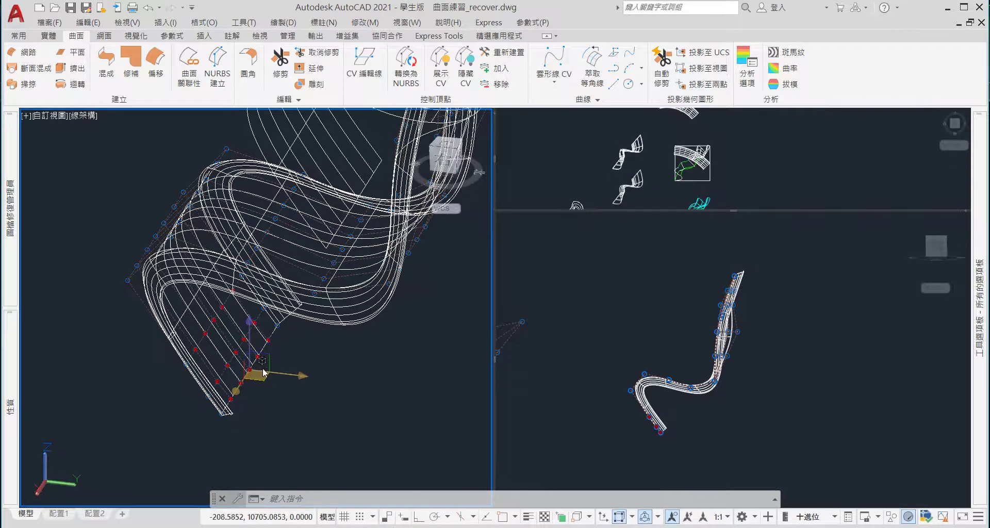
click(255, 371)
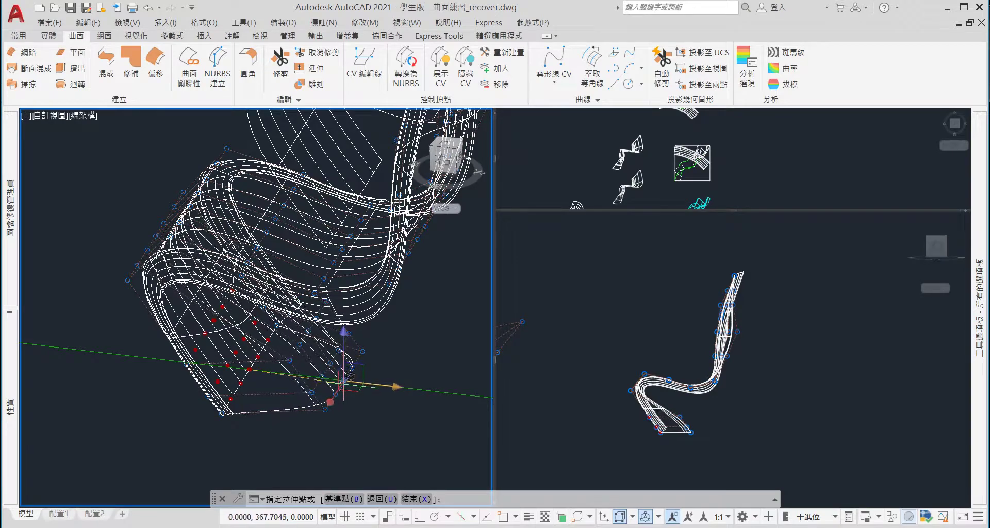
click(356, 371)
Orbit to a frontal view and select the lower rows of seat control vertices
shift+middle_drag(351, 369, 387, 449)
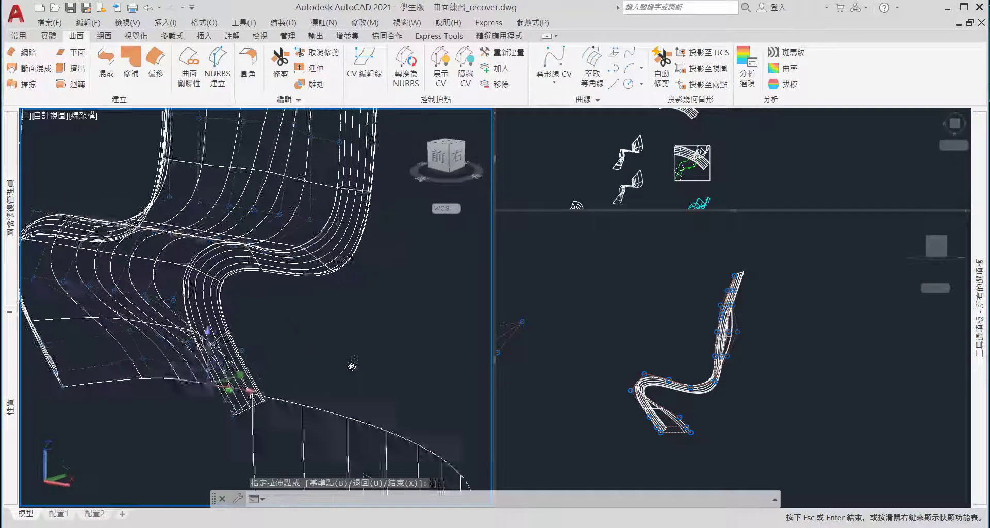
shift+middle_drag(282, 417, 258, 417)
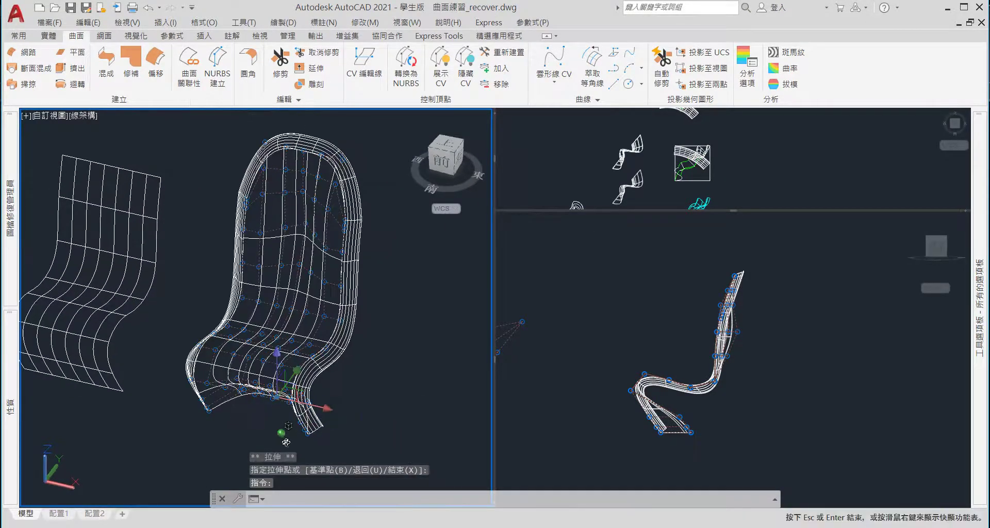
scroll(247, 417, up, 5)
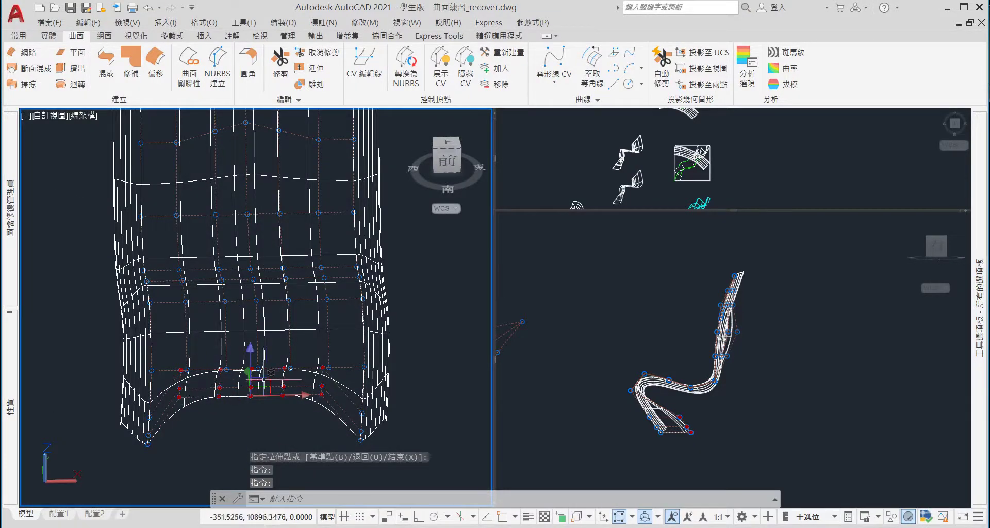
key(ctrl+z)
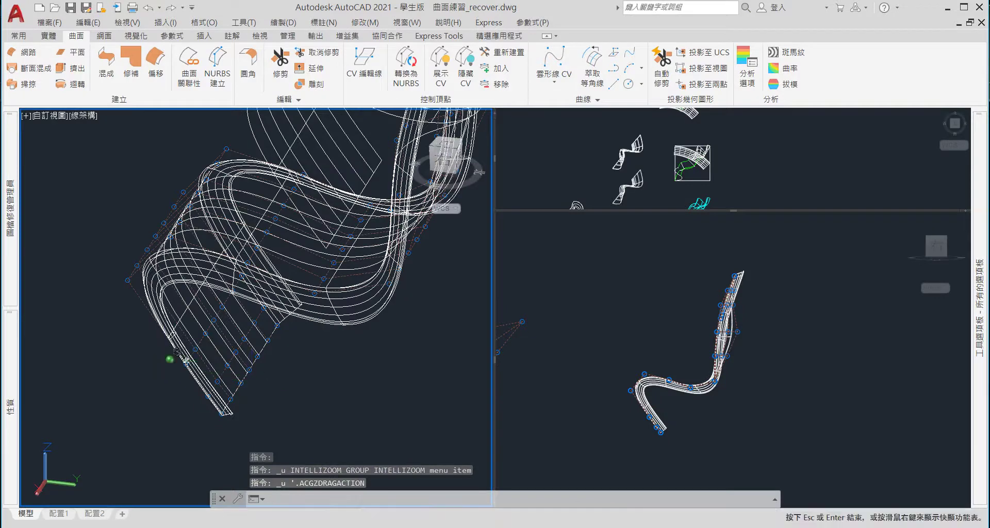
key(ctrl+z)
shift+middle_drag(126, 327, 240, 382)
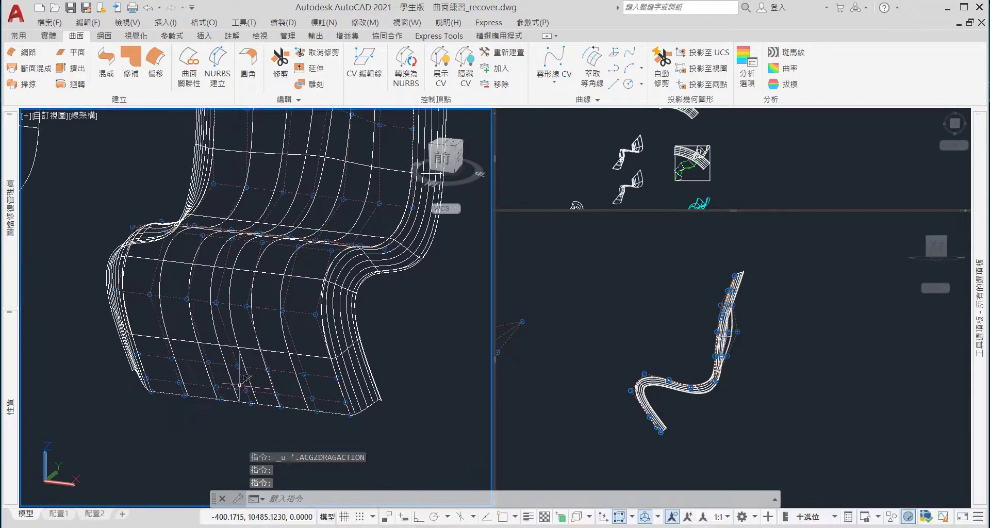
scroll(241, 380, up, 4)
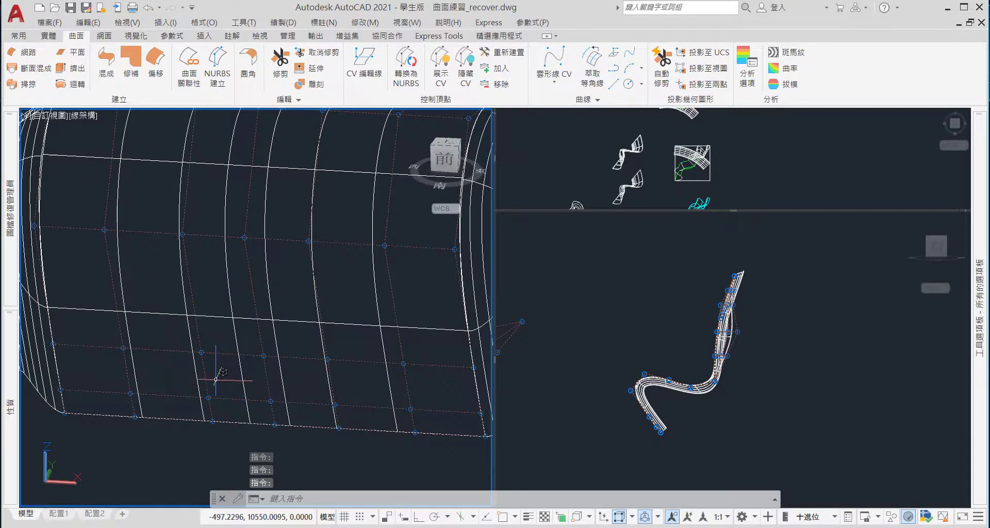
scroll(201, 383, down, 4)
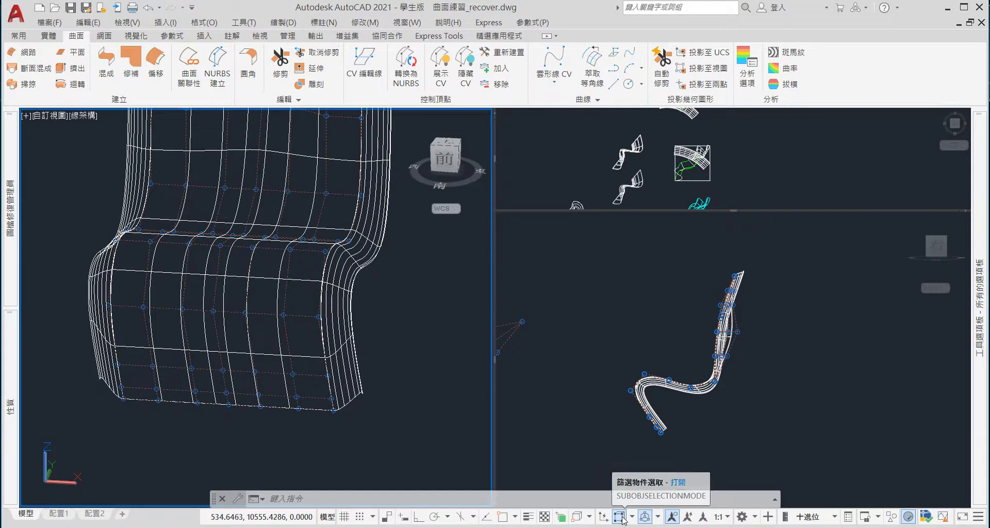
drag(140, 405, 332, 399)
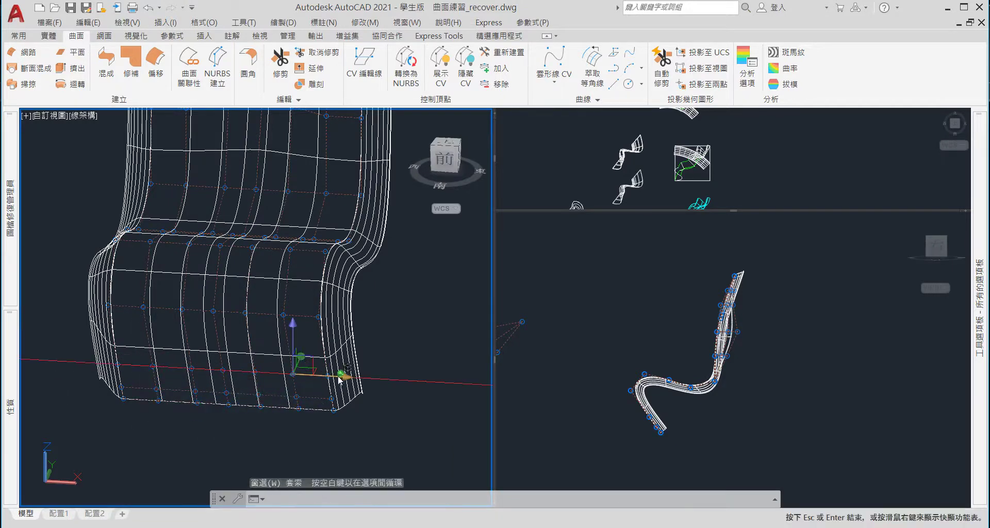
mouse_move(342, 376)
shift+middle_down()
mouse_move(261, 390)
mouse_move(289, 370)
mouse_move(202, 369)
shift+middle_up()
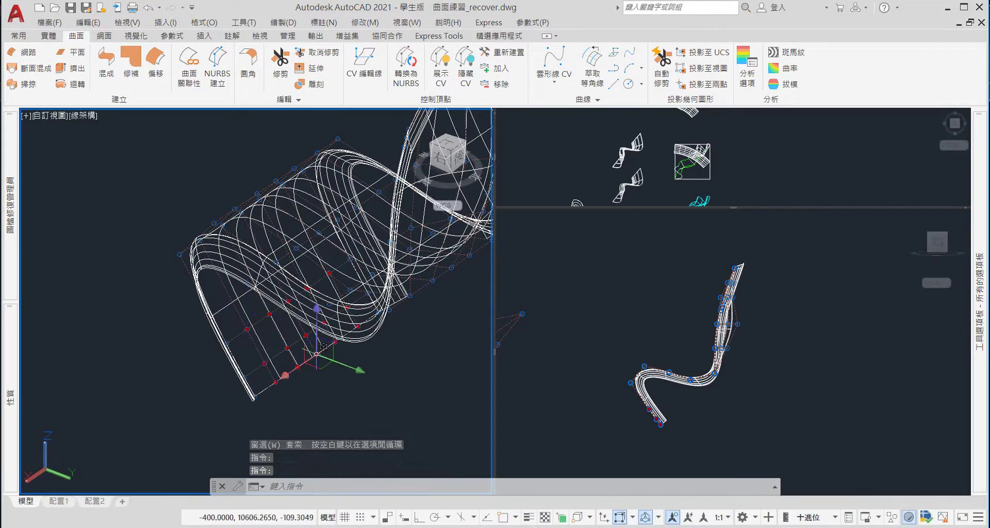
Window-select a group of lower control vertices and stretch them outward
click(345, 374)
click(349, 366)
click(343, 372)
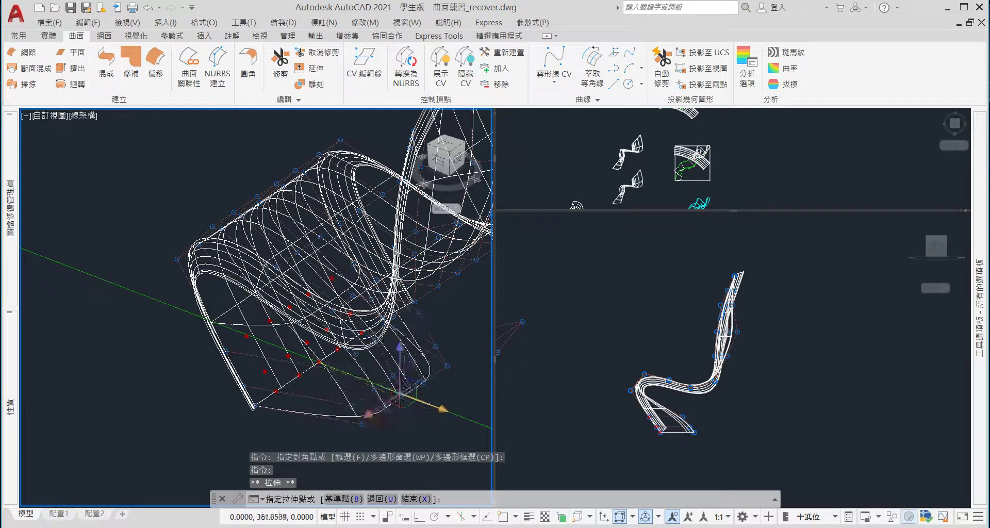
click(377, 384)
scroll(428, 386, up, 3)
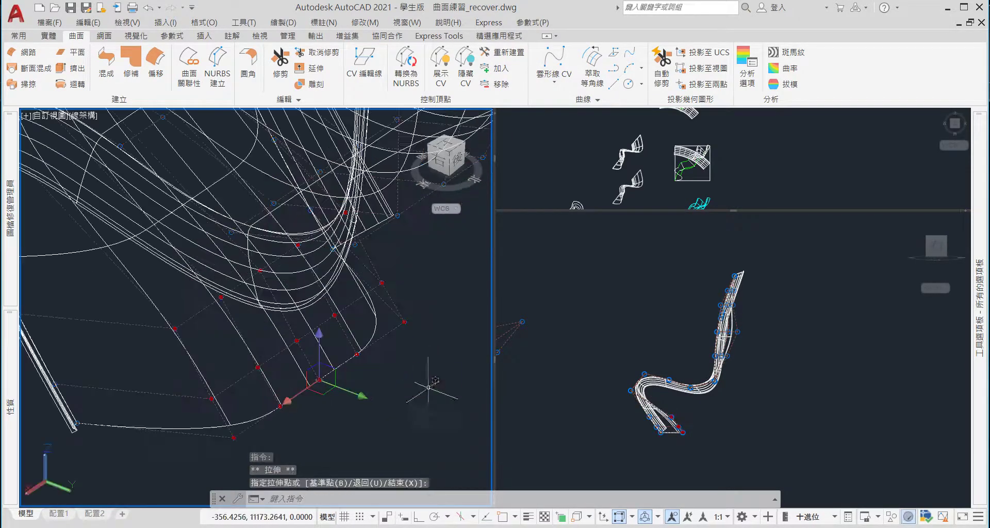
shift+middle_drag(182, 357, 397, 340)
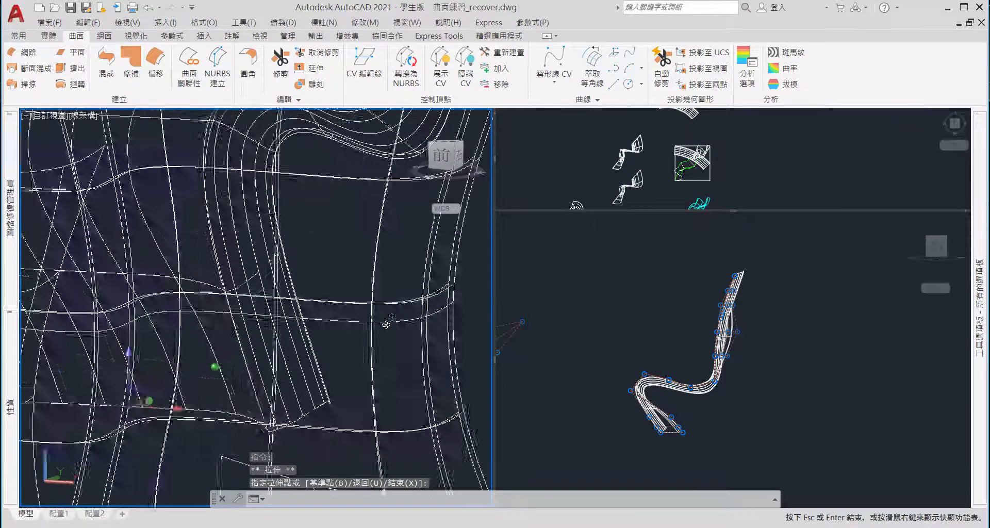
click(396, 340)
scroll(361, 343, down, 3)
scroll(269, 344, up, 3)
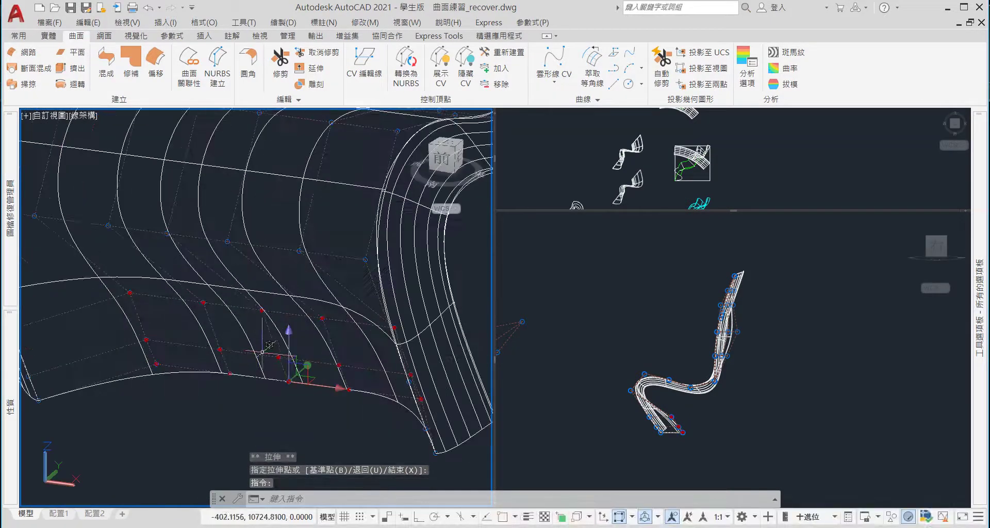
key(Escape)
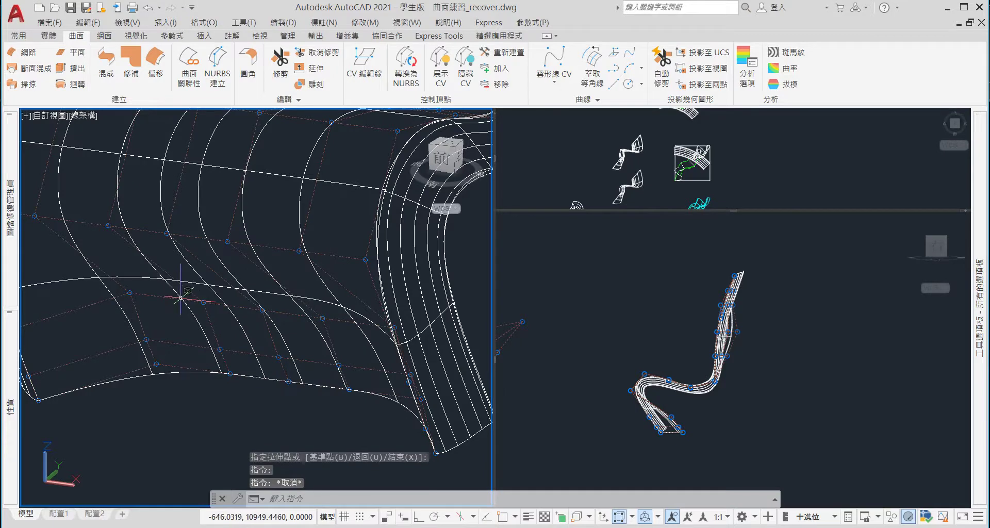
Try lasso-selecting seat control vertices, then undo and orbit back toward the front
click(169, 290)
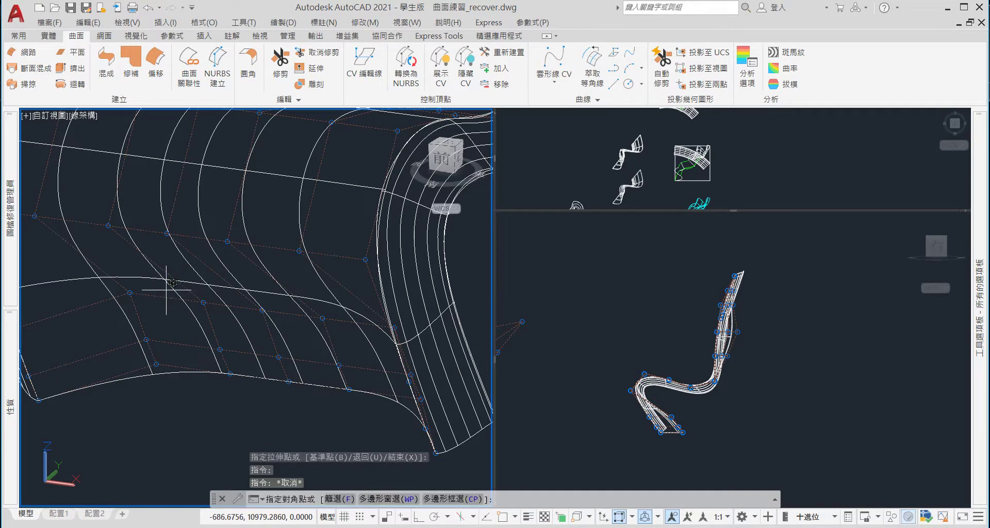
drag(166, 291, 188, 369)
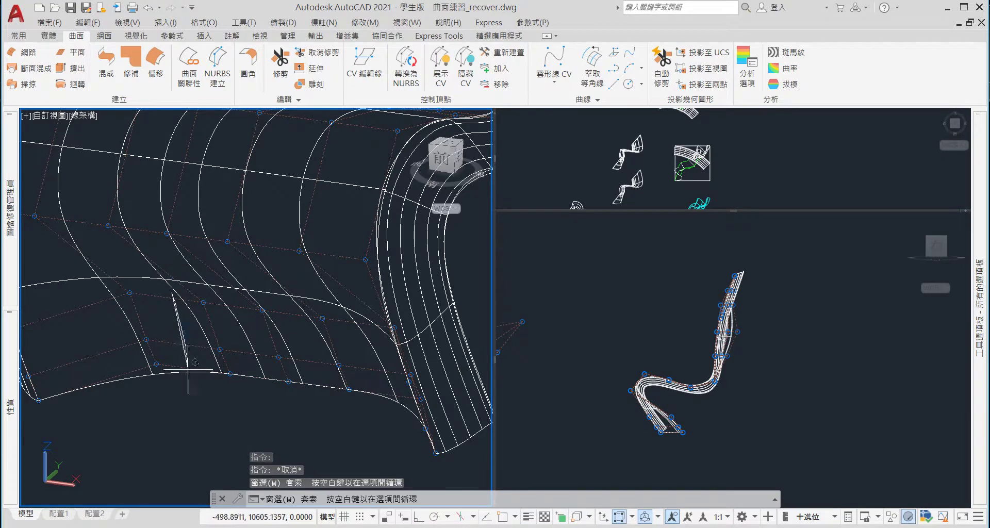
drag(189, 370, 242, 368)
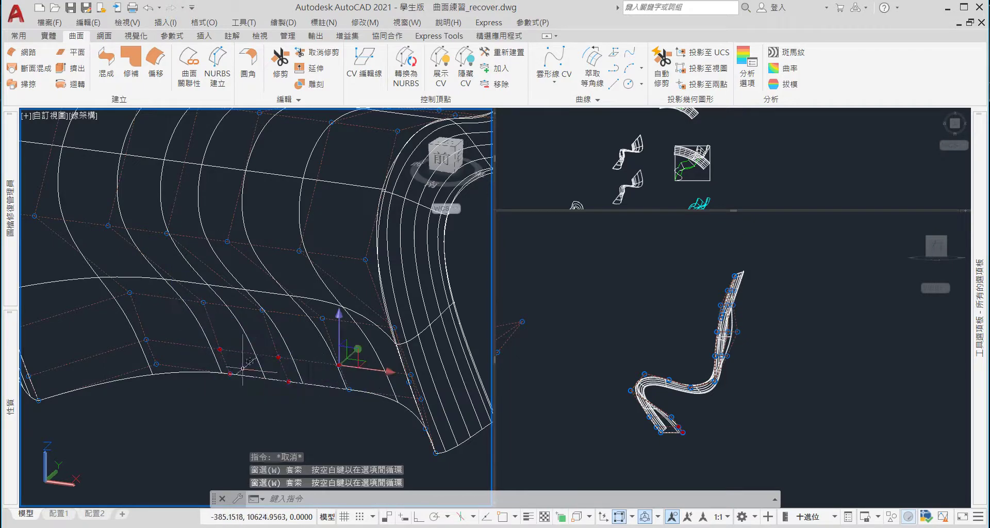
key(ctrl+z)
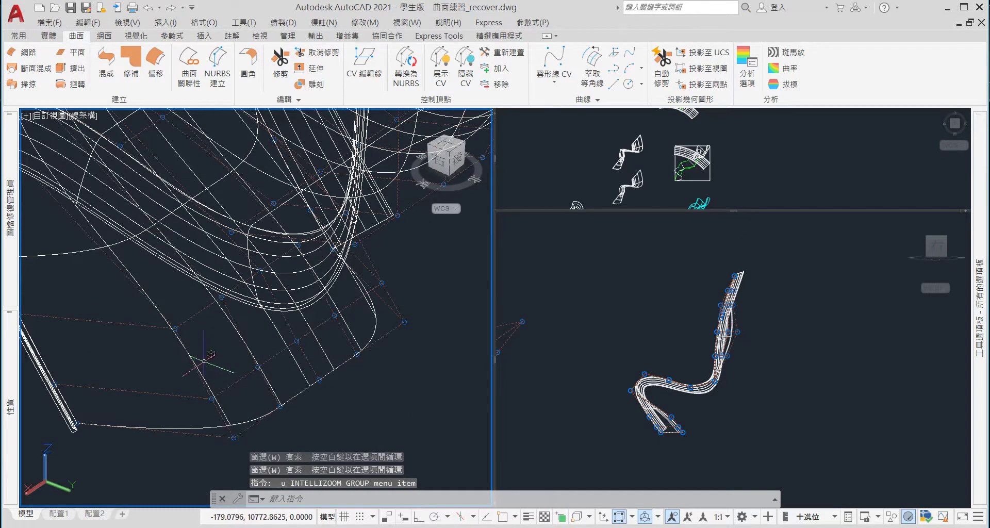
mouse_move(204, 361)
shift+middle_down()
mouse_move(188, 365)
mouse_move(398, 343)
shift+middle_up()
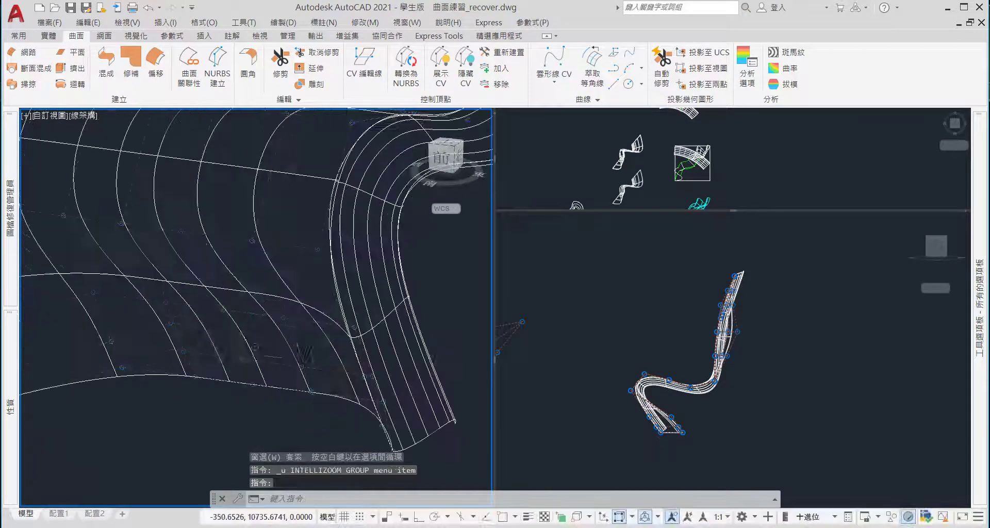
shift+middle_drag(304, 353, 177, 370)
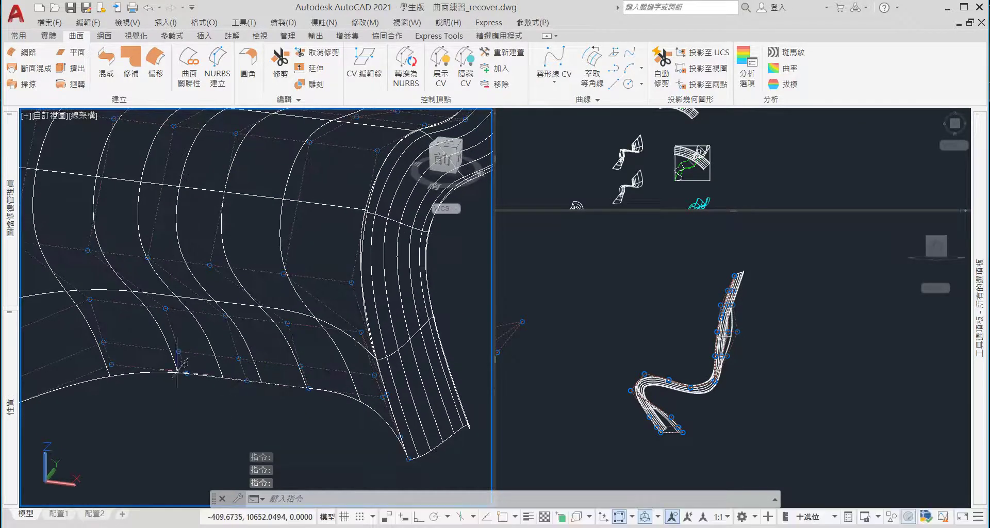
click(147, 340)
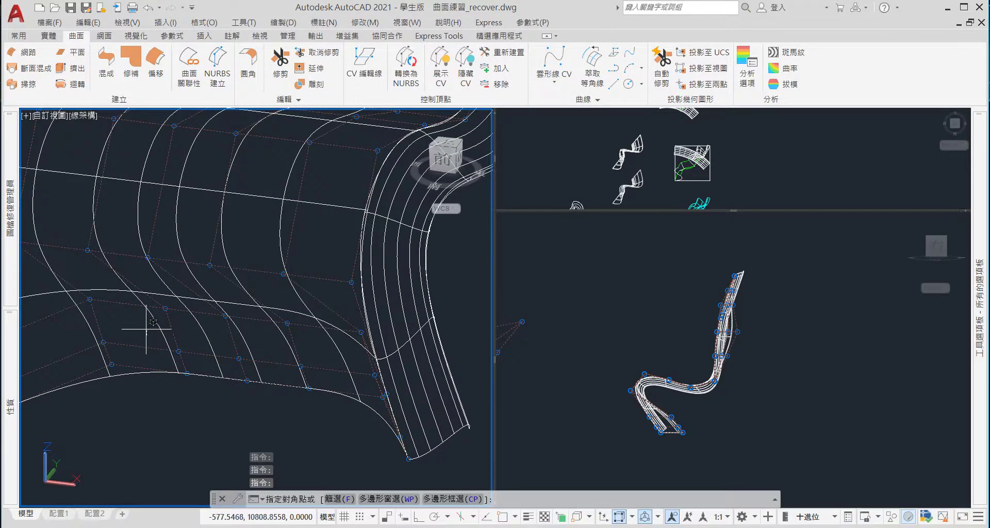
key(Escape)
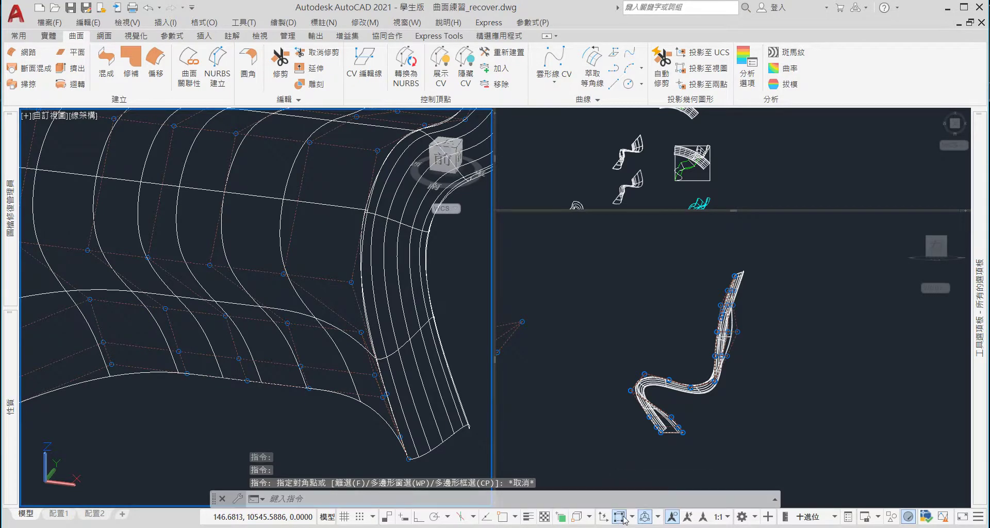
Lasso a group of seat control vertices and pull them outward to reshape the surface
drag(138, 338, 330, 363)
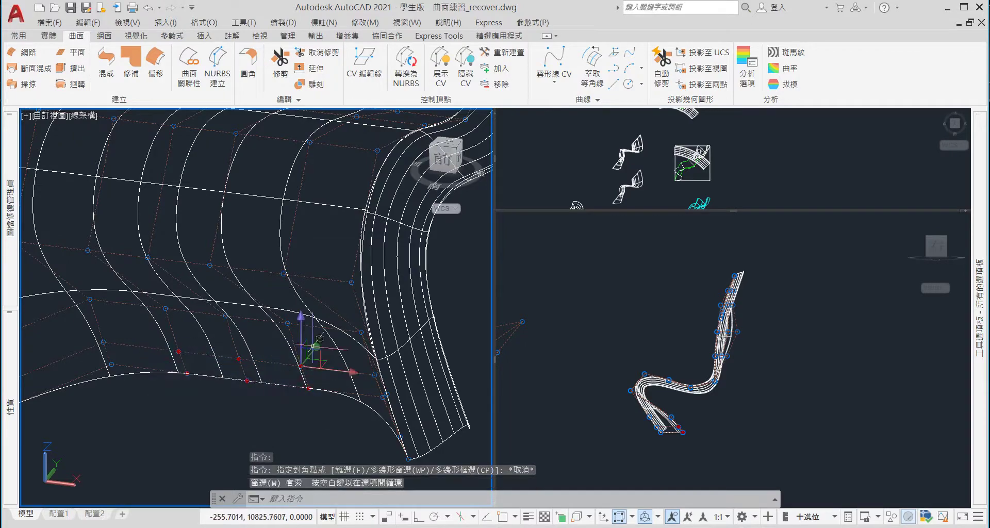
mouse_move(320, 361)
shift+middle_down()
mouse_move(300, 384)
mouse_move(302, 347)
shift+middle_up()
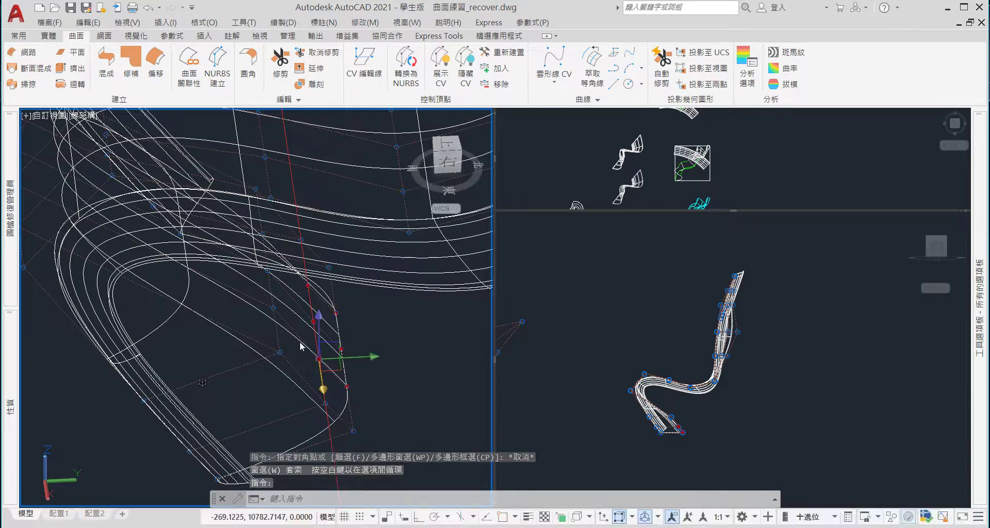
shift+middle_drag(371, 337, 364, 307)
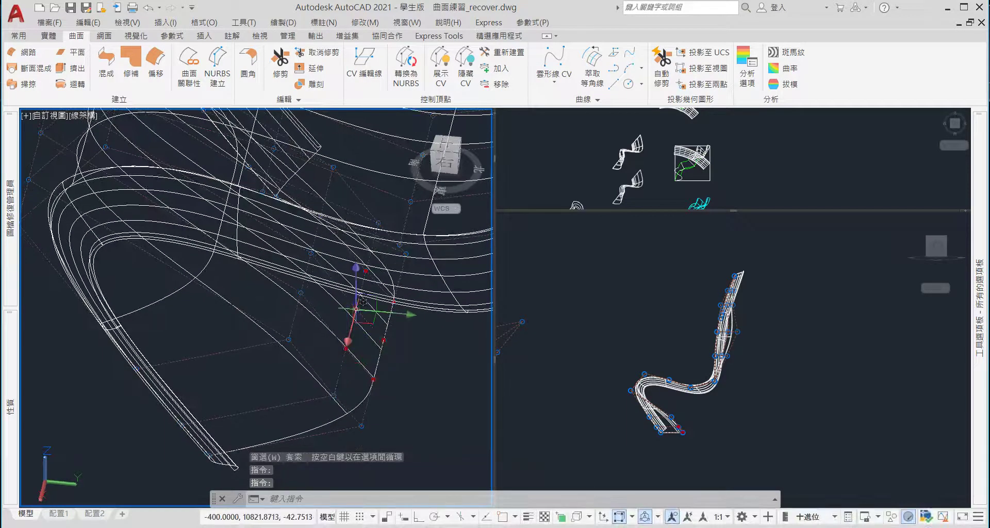
click(364, 302)
shift+middle_drag(364, 301, 392, 304)
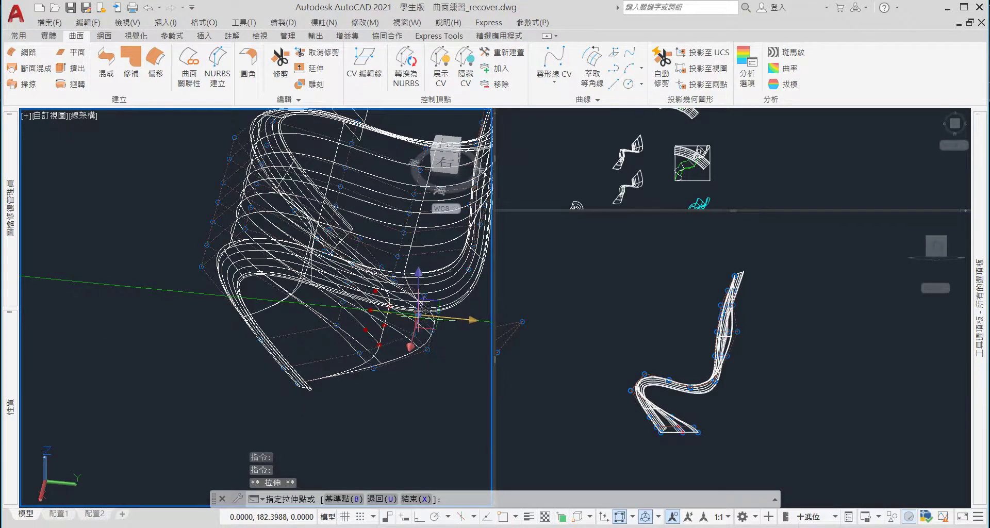
mouse_move(412, 330)
shift+middle_down()
mouse_move(337, 326)
mouse_move(253, 281)
mouse_move(268, 302)
mouse_move(268, 292)
shift+middle_up()
key(Escape)
scroll(253, 281, up, 3)
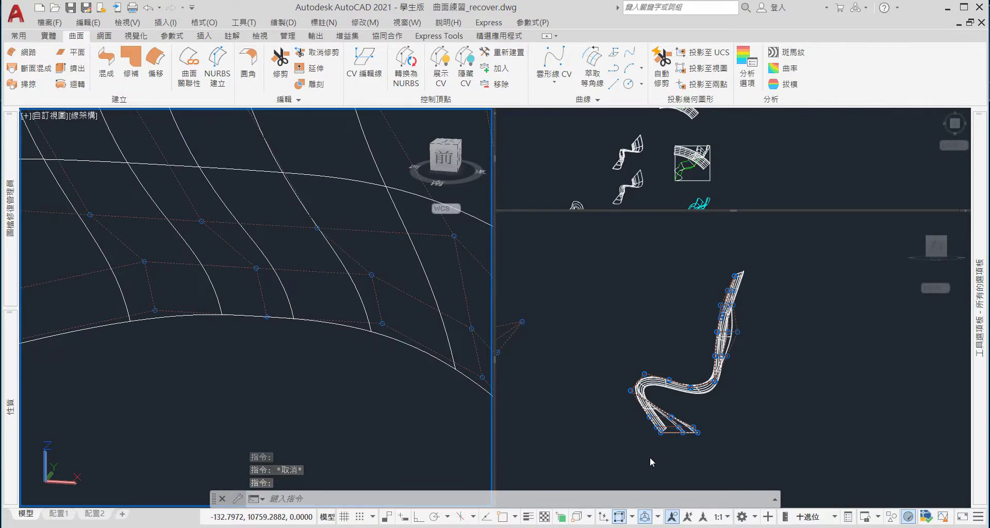
Lasso the lower-surface vertices and push the bottom control vertex outward along X
mouse_move(173, 201)
mouse_down()
mouse_move(306, 320)
mouse_move(265, 203)
mouse_up()
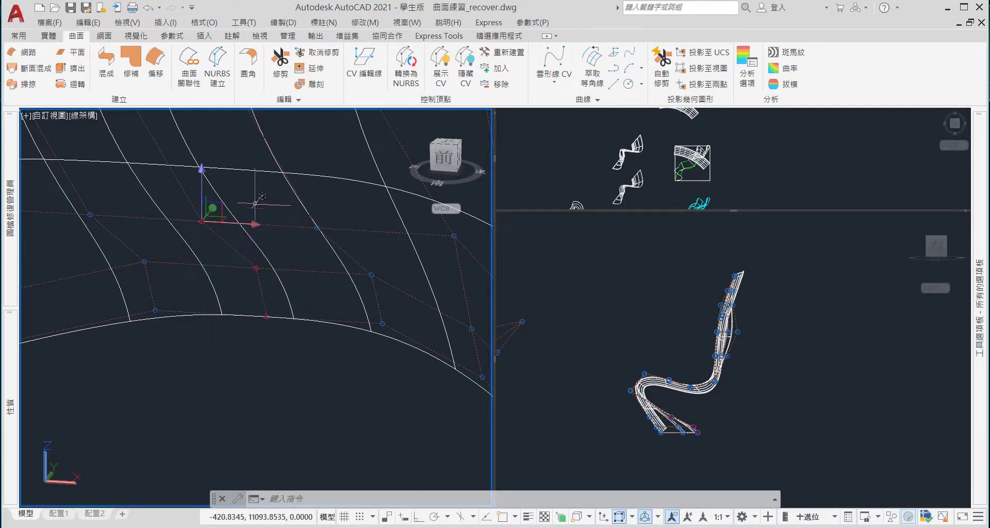
mouse_move(332, 252)
shift+middle_down()
mouse_move(243, 323)
mouse_move(366, 338)
shift+middle_up()
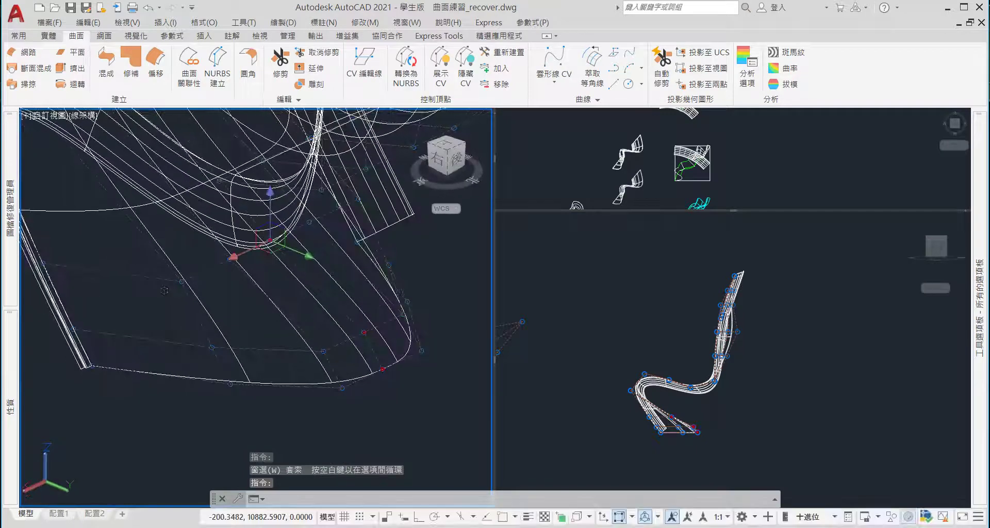
click(383, 368)
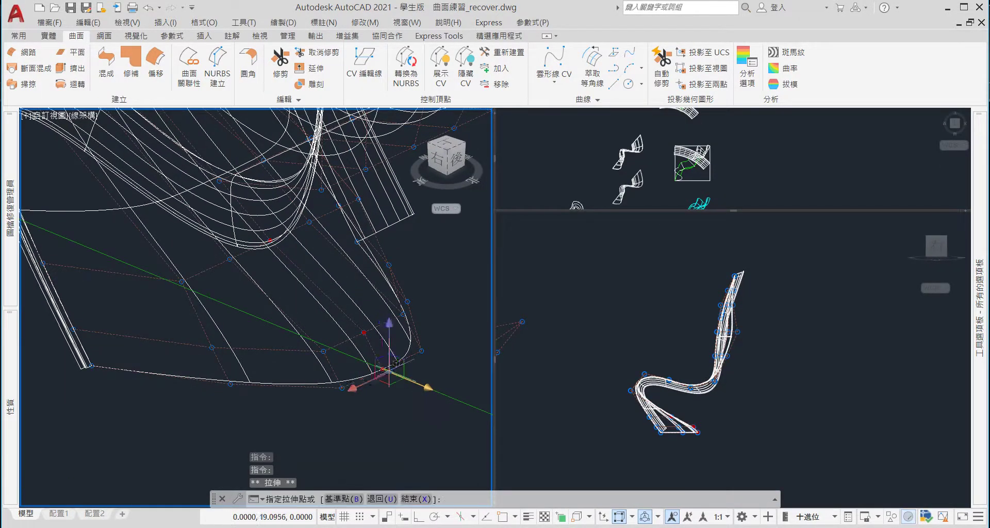
drag(407, 382, 443, 394)
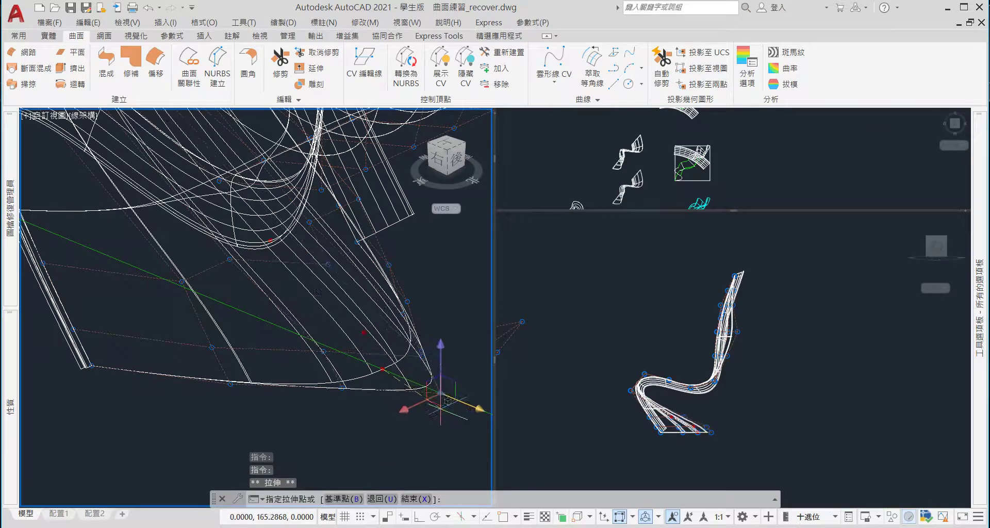
key(Escape)
scroll(442, 395, down, 2)
scroll(442, 395, down, 2)
mouse_move(289, 335)
shift+middle_down()
mouse_move(373, 336)
mouse_move(259, 341)
mouse_move(343, 402)
shift+middle_up()
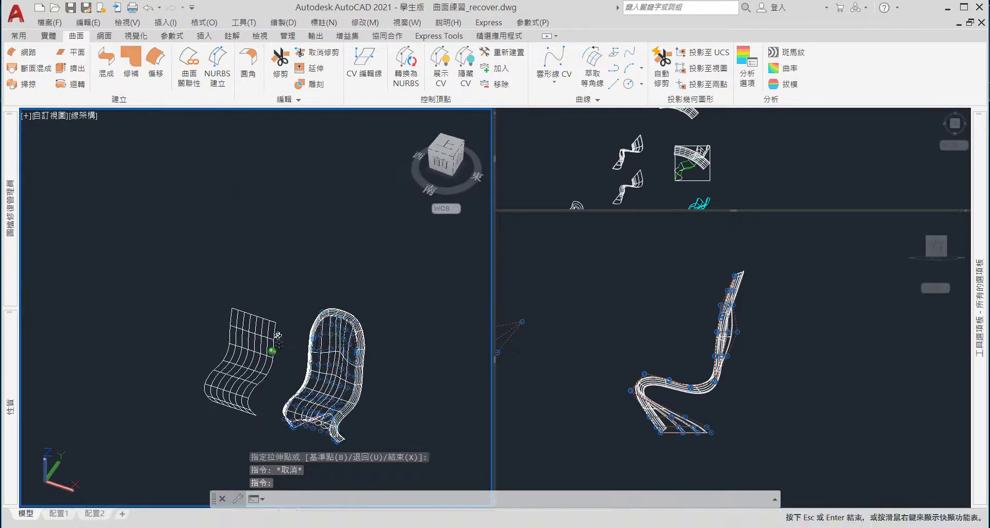
Shade the left viewport with Visual Style 3 from the Tool Palettes
scroll(343, 403, up, 3)
scroll(343, 402, up, 3)
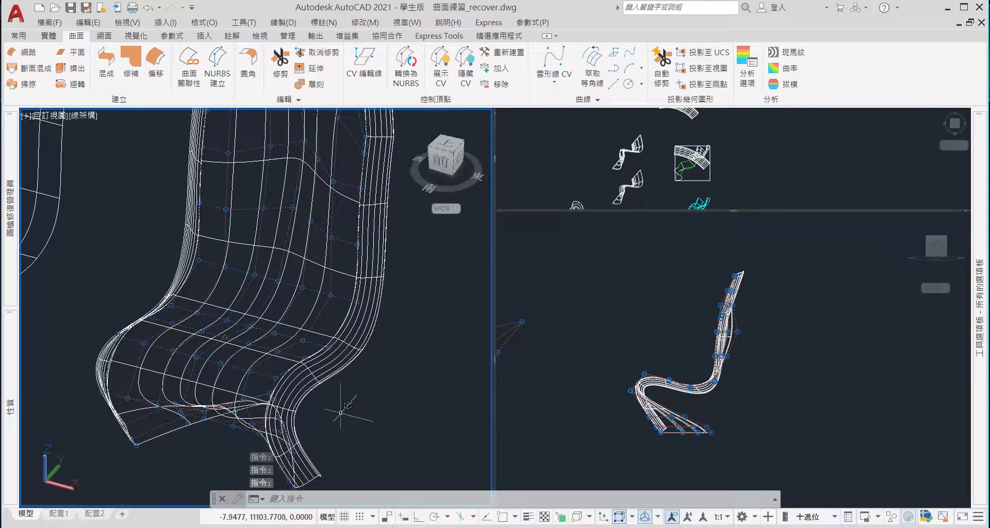
scroll(342, 402, down, 5)
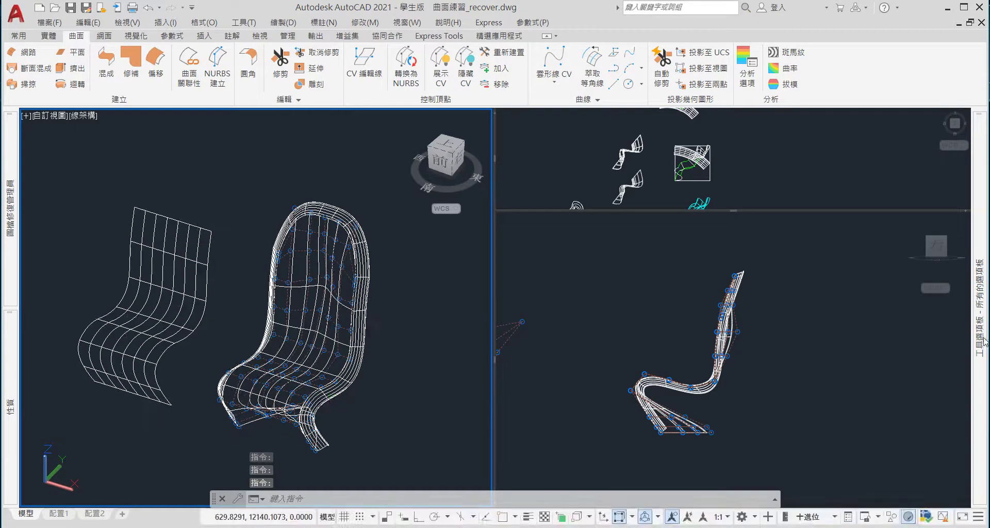
click(906, 410)
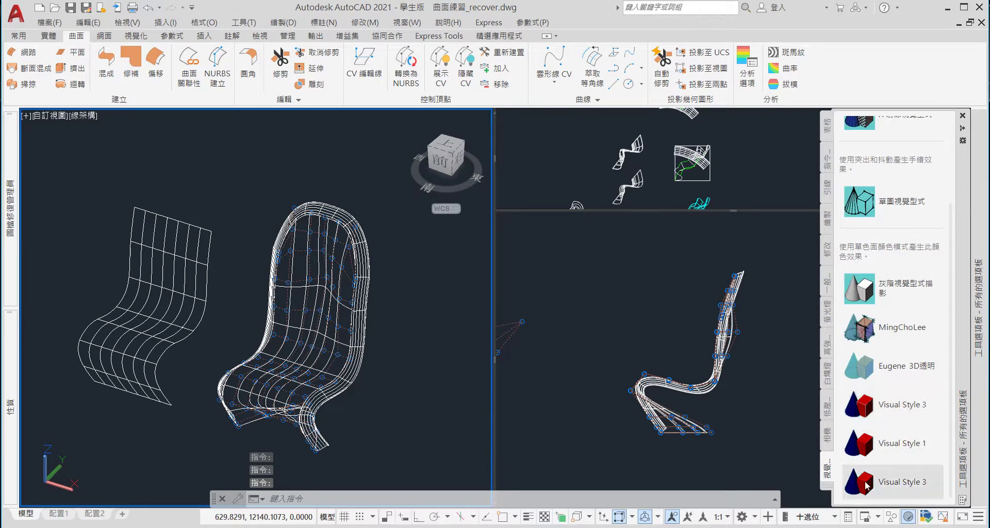
scroll(316, 316, up, 5)
scroll(315, 323, down, 3)
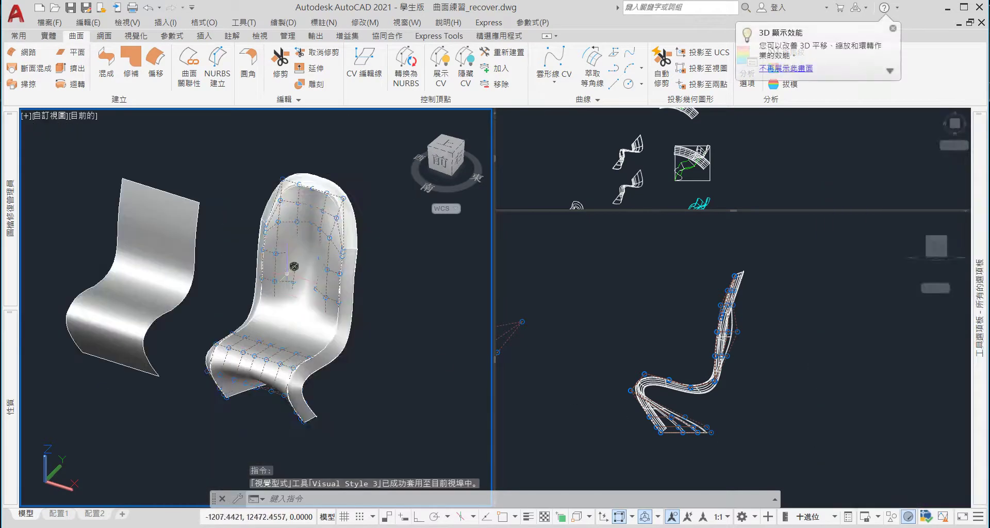
scroll(253, 231, down, 2)
Select the chair surface and hide its control vertices with Hide CV
click(204, 166)
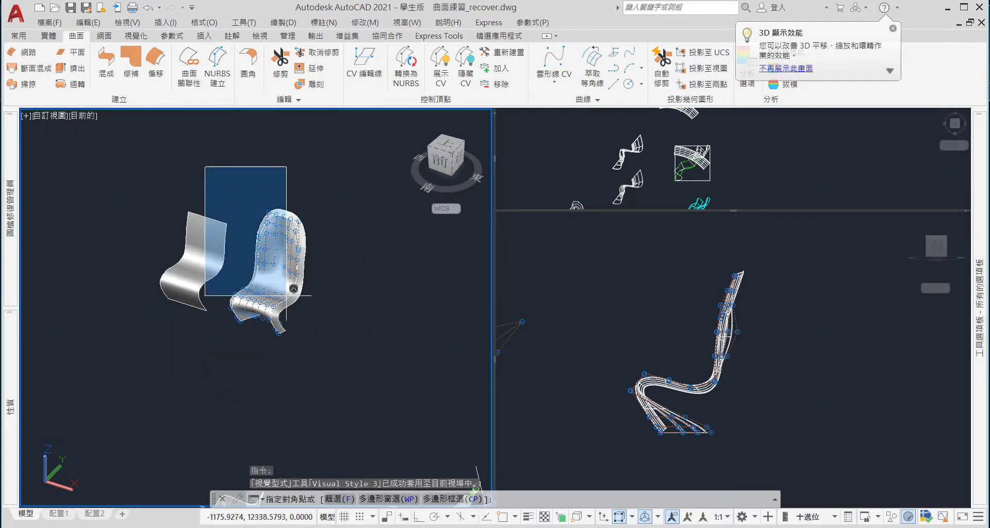
click(382, 382)
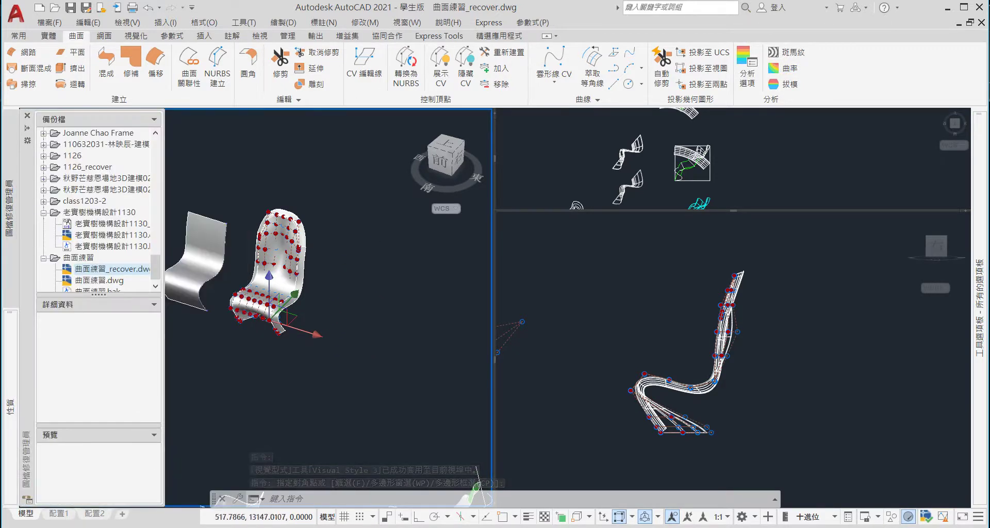
key(Escape)
key(Escape)
key(Escape)
scroll(283, 268, up, 3)
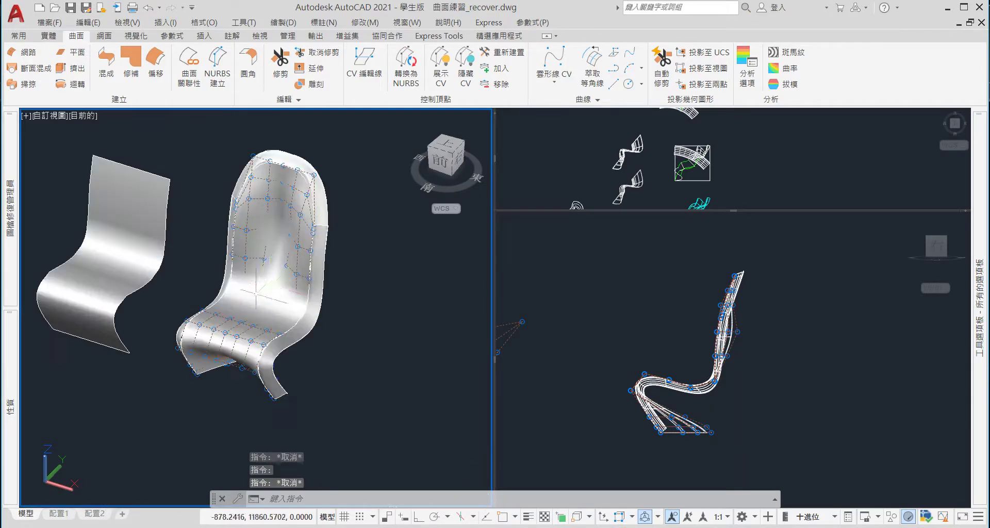
click(283, 268)
key(Escape)
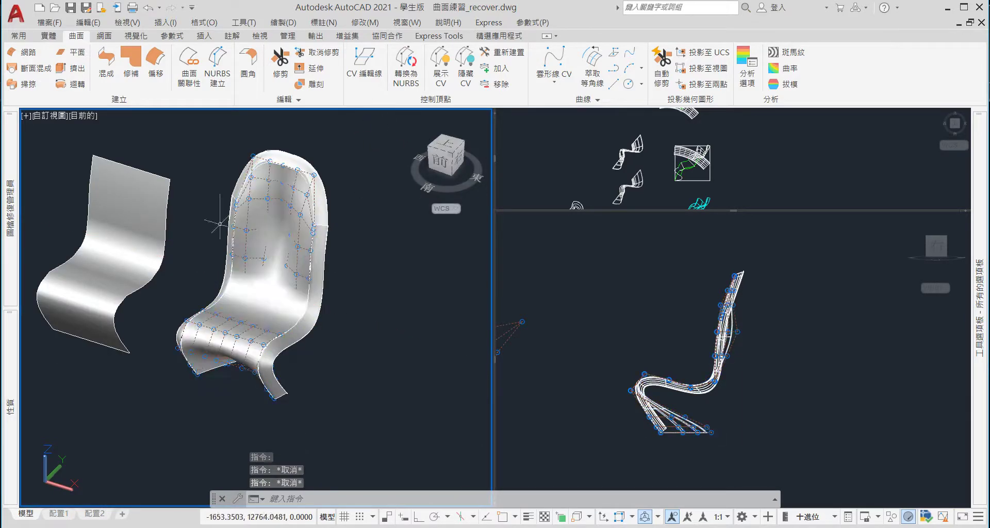
scroll(255, 212, up, 3)
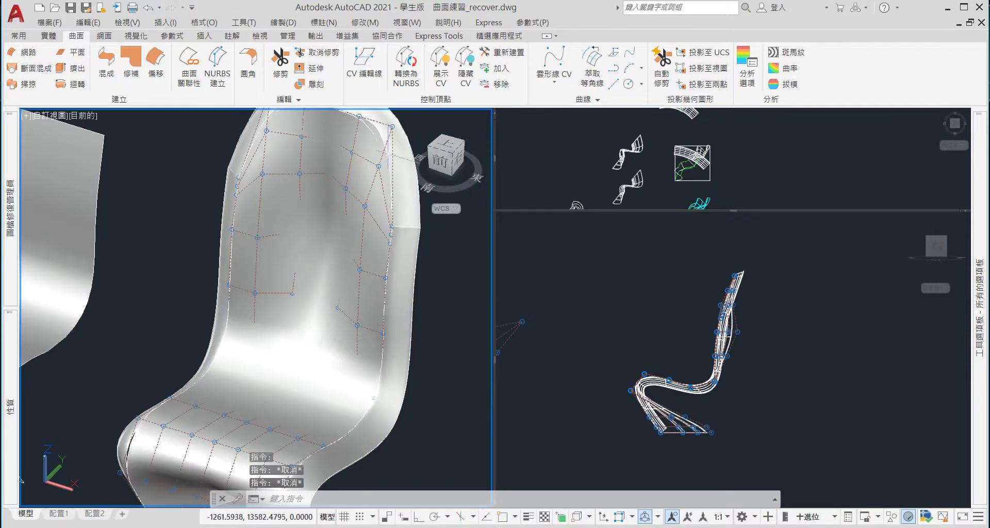
click(465, 60)
scroll(362, 244, down, 3)
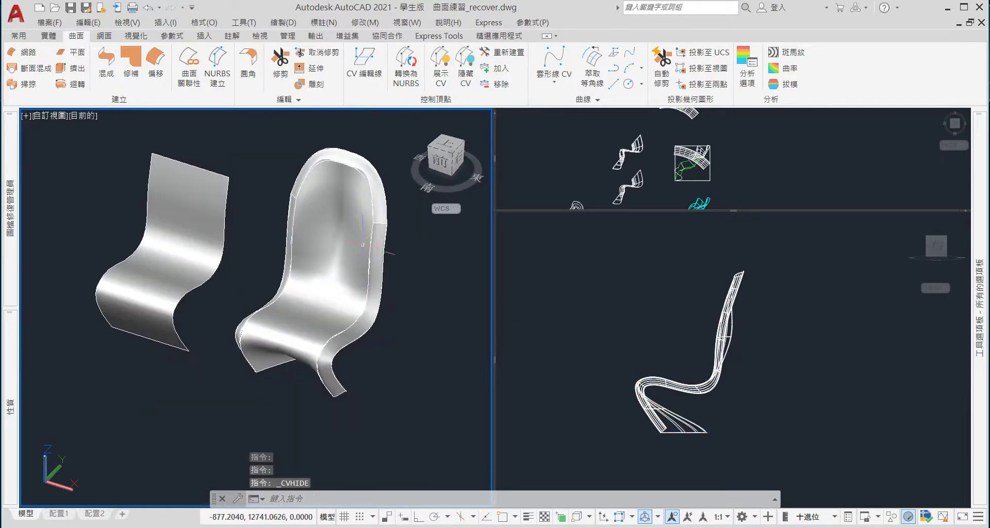
click(231, 132)
Set the selected chair surfaces' colour to Blue (藍), deselect, and close the Properties palette
click(412, 403)
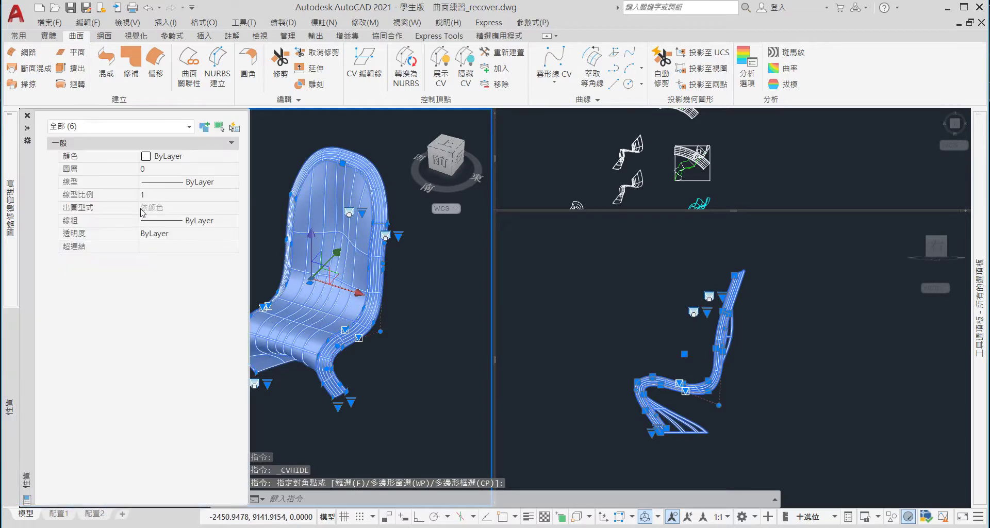
click(189, 126)
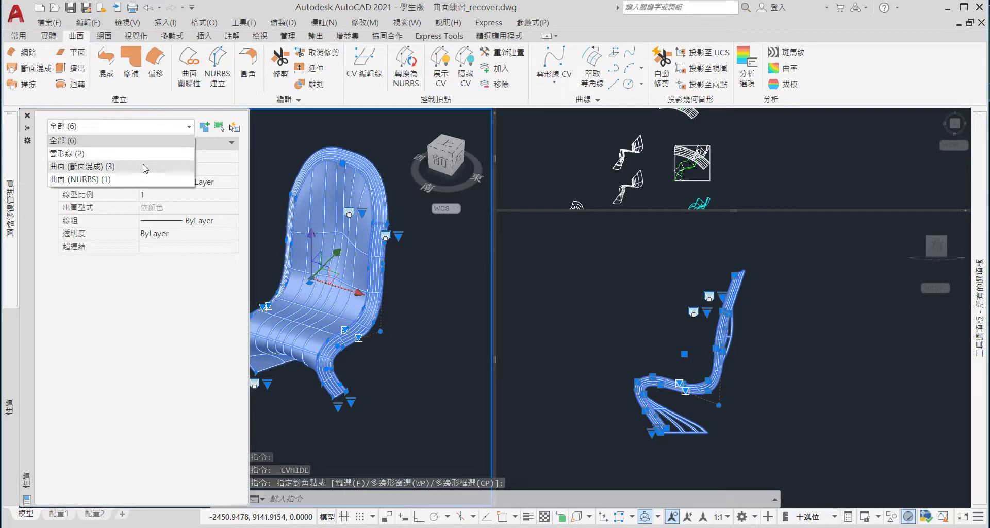
click(67, 140)
click(188, 156)
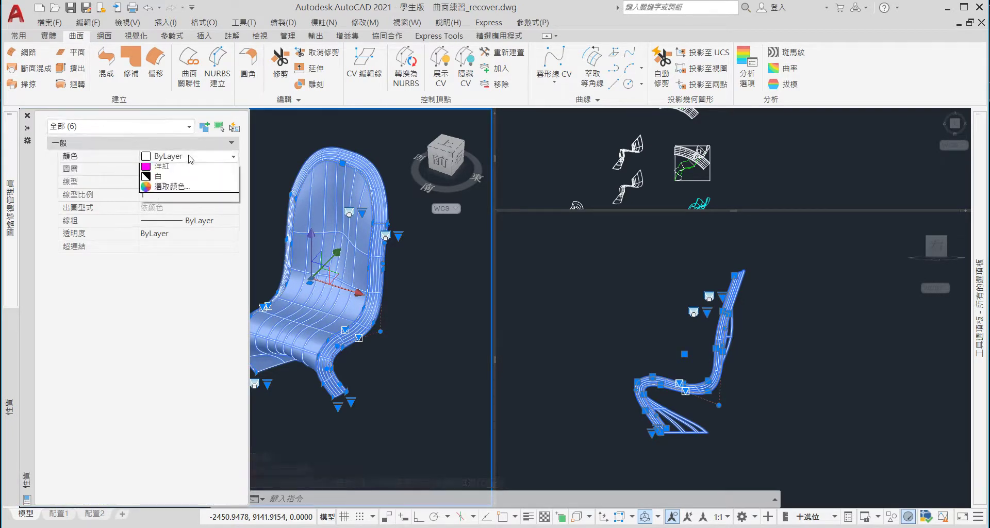
click(157, 229)
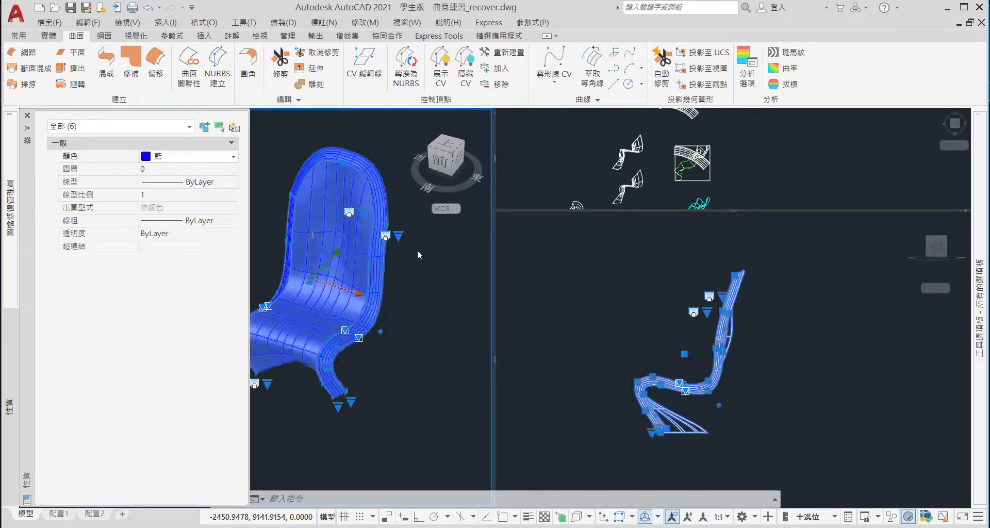
key(Escape)
key(ctrl+1)
scroll(412, 306, down, 3)
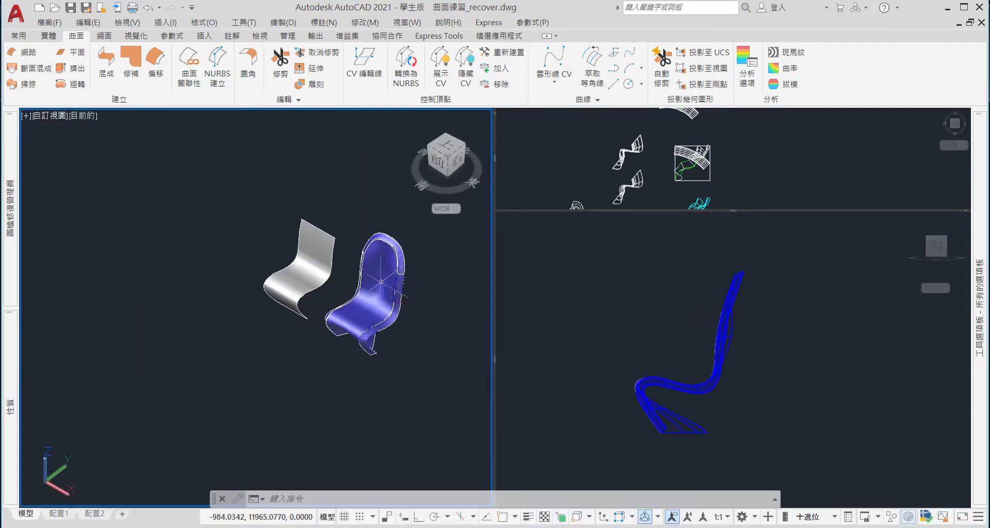
scroll(391, 331, down, 3)
scroll(328, 247, up, 5)
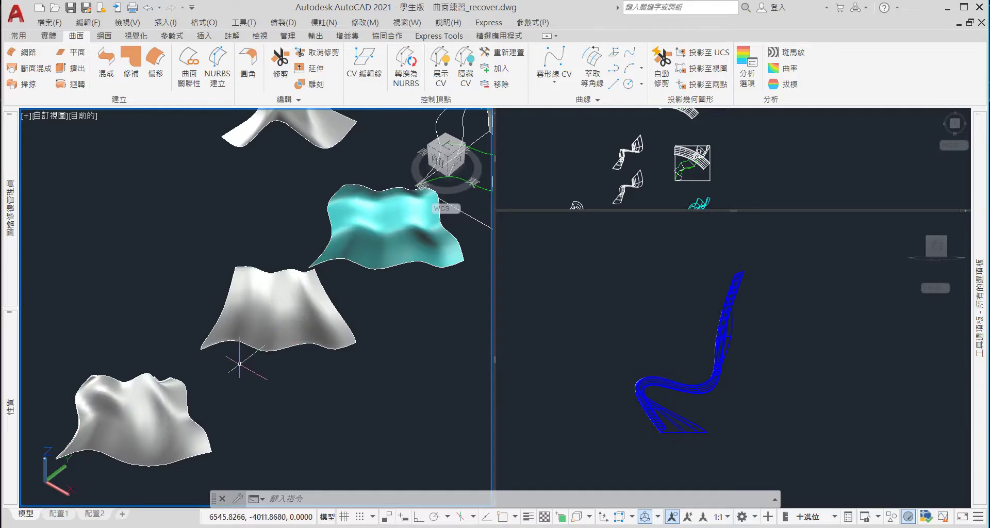
scroll(240, 364, down, 3)
shift+middle_drag(264, 327, 278, 309)
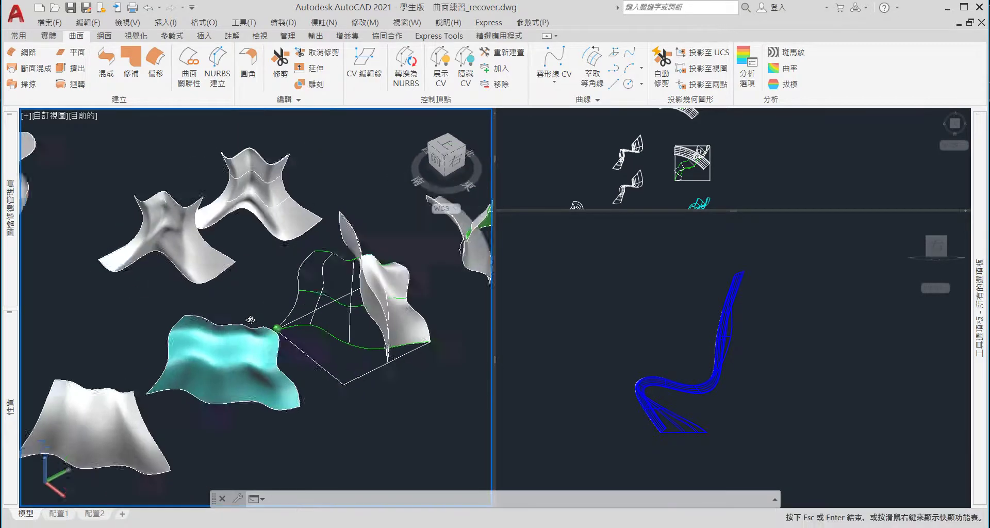
scroll(356, 311, up, 3)
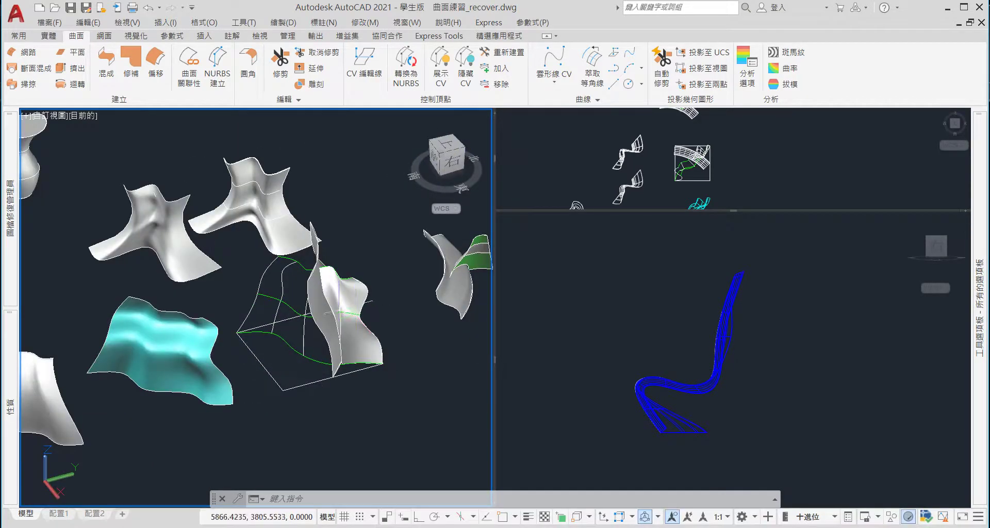
scroll(341, 312, up, 2)
scroll(309, 299, down, 5)
scroll(155, 257, up, 3)
scroll(249, 267, up, 5)
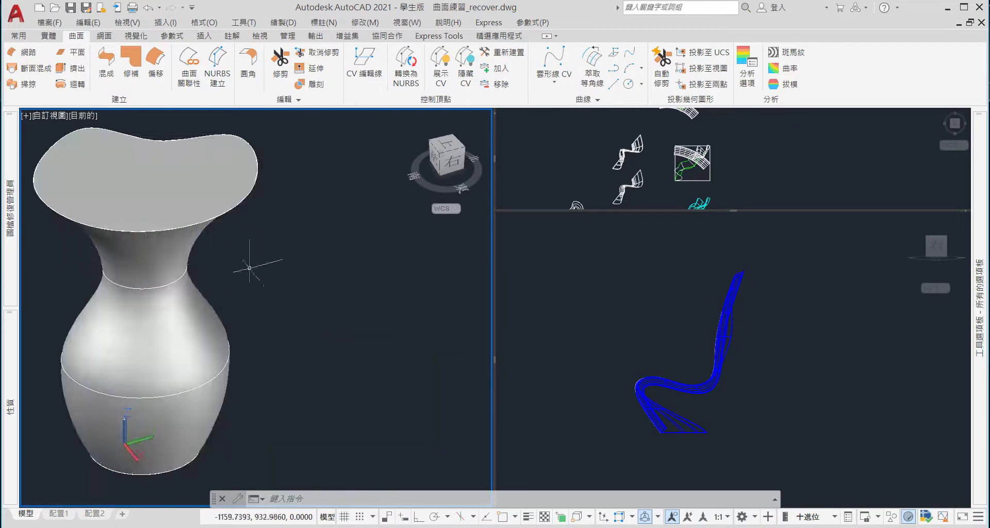
scroll(249, 268, down, 2)
scroll(242, 273, up, 2)
click(222, 281)
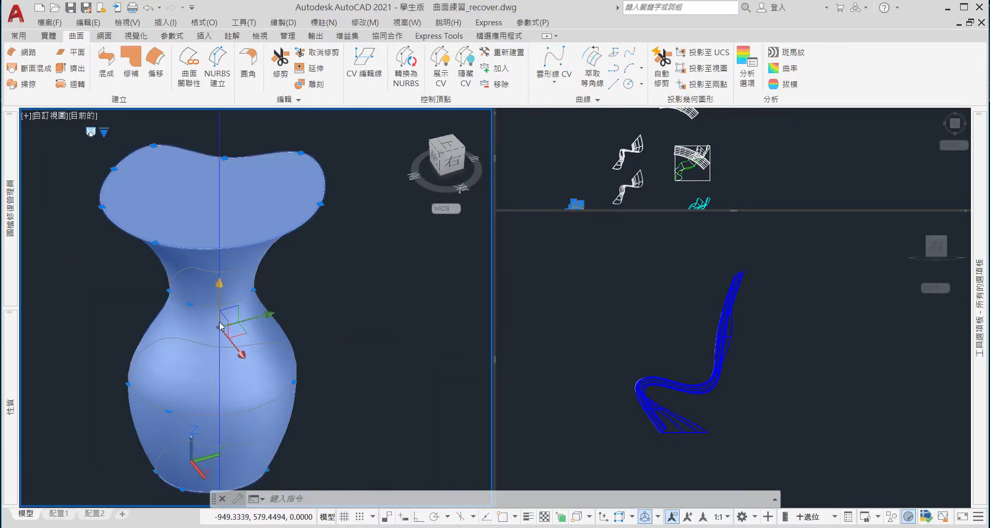
key(Delete)
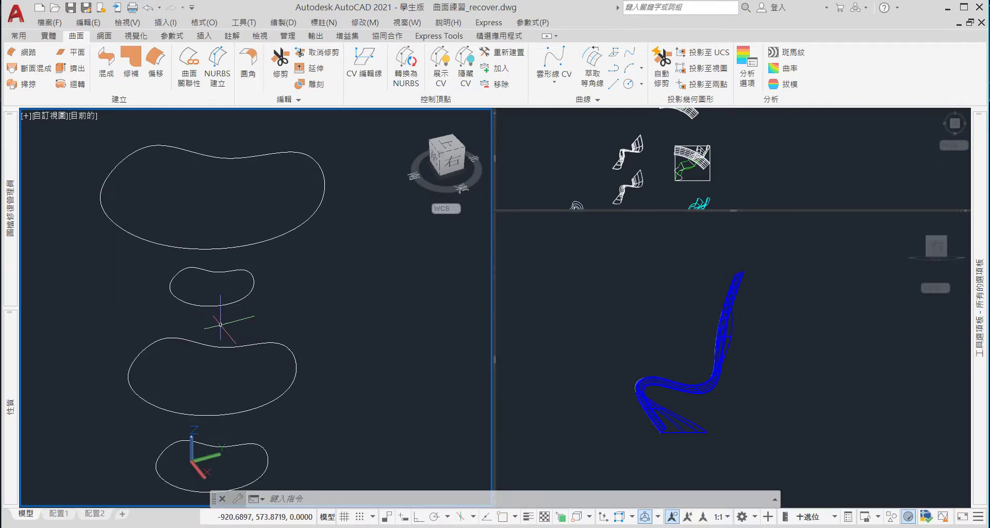
text(u)
key(BackSpace)
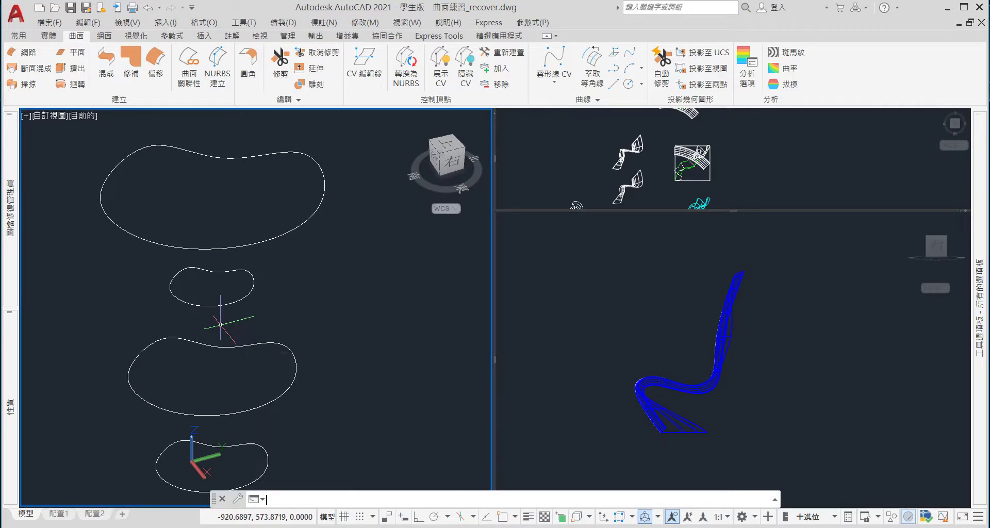
key(ctrl+z)
key(ctrl+z)
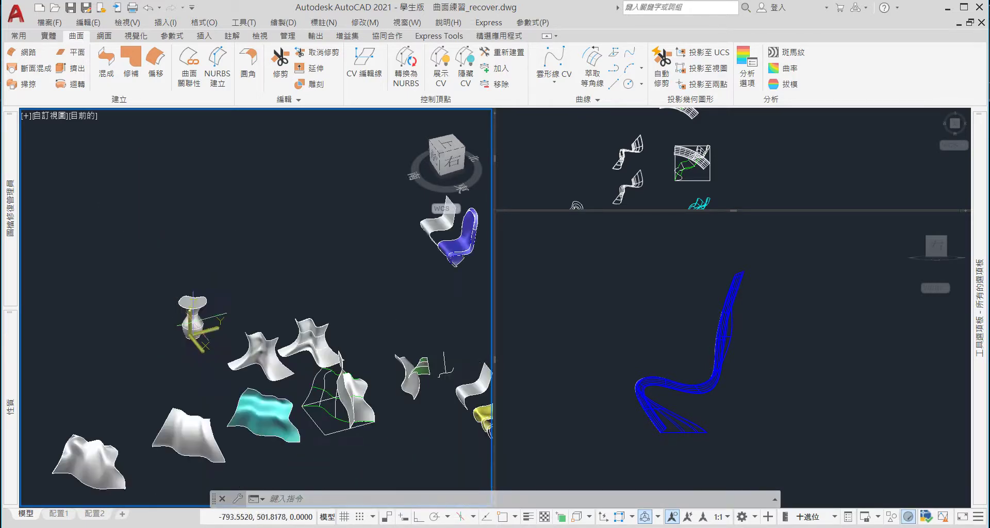
scroll(305, 367, up, 3)
scroll(305, 367, down, 3)
scroll(379, 351, up, 3)
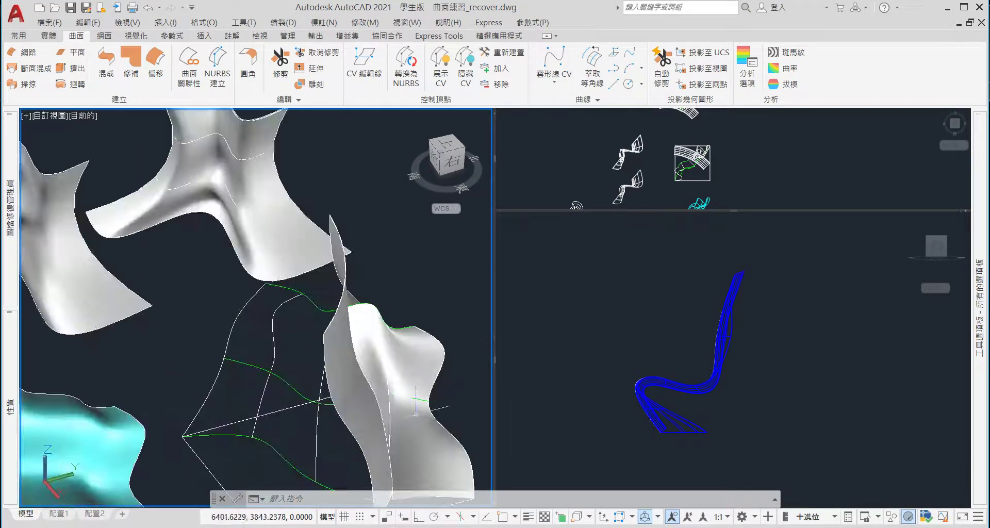
scroll(379, 351, down, 3)
scroll(379, 351, down, 2)
scroll(317, 345, up, 5)
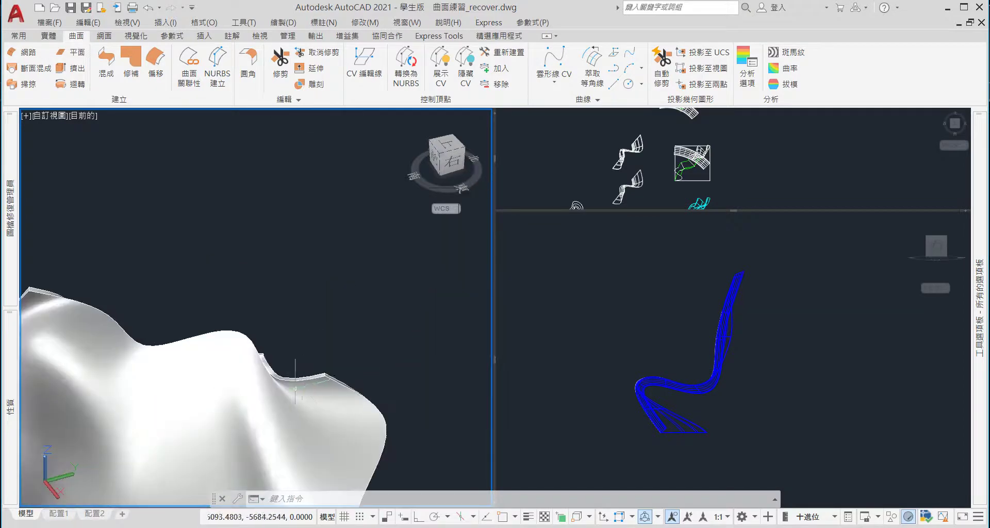
scroll(317, 346, up, 2)
mouse_move(317, 345)
shift+middle_down()
mouse_move(138, 355)
mouse_move(310, 356)
shift+middle_up()
scroll(321, 361, down, 3)
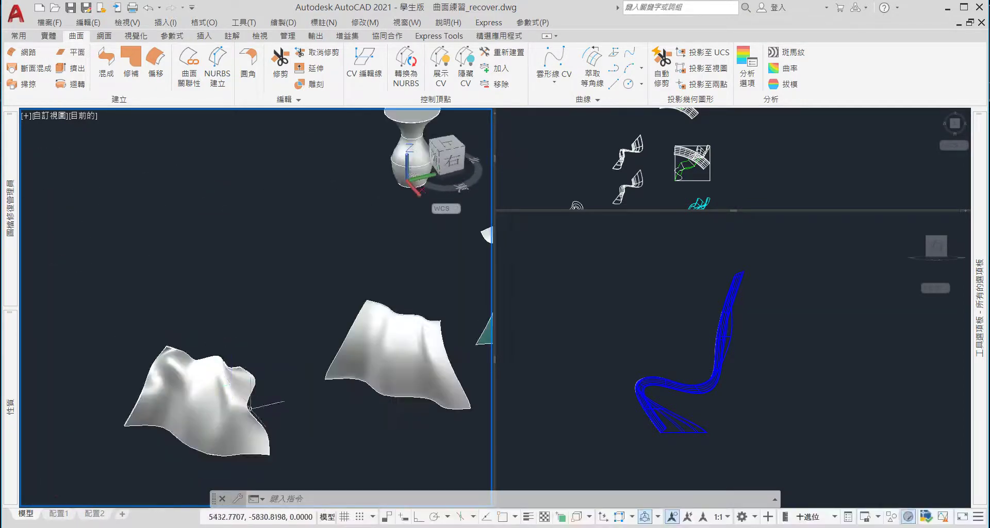
scroll(321, 360, down, 2)
scroll(321, 361, up, 2)
scroll(361, 351, up, 3)
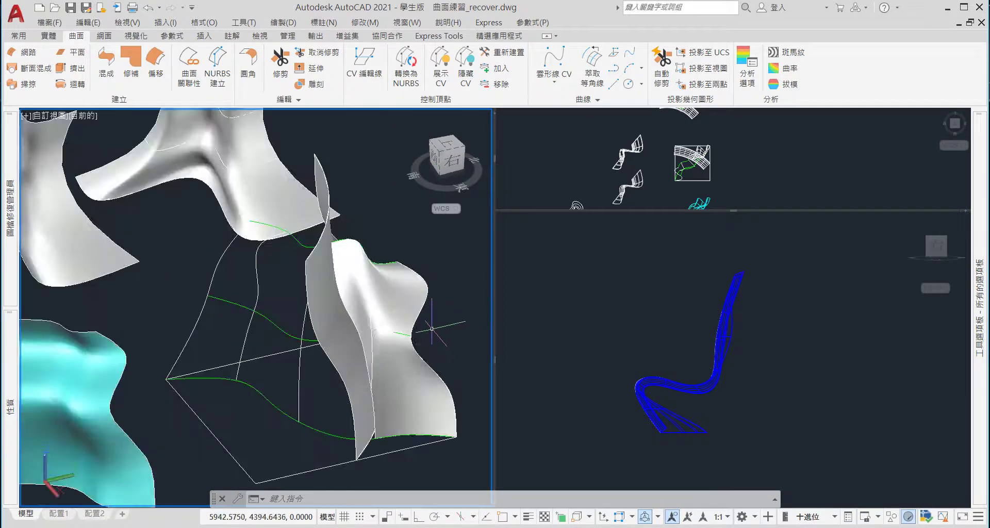
mouse_move(412, 344)
shift+middle_down()
mouse_move(472, 400)
mouse_move(464, 396)
shift+middle_up()
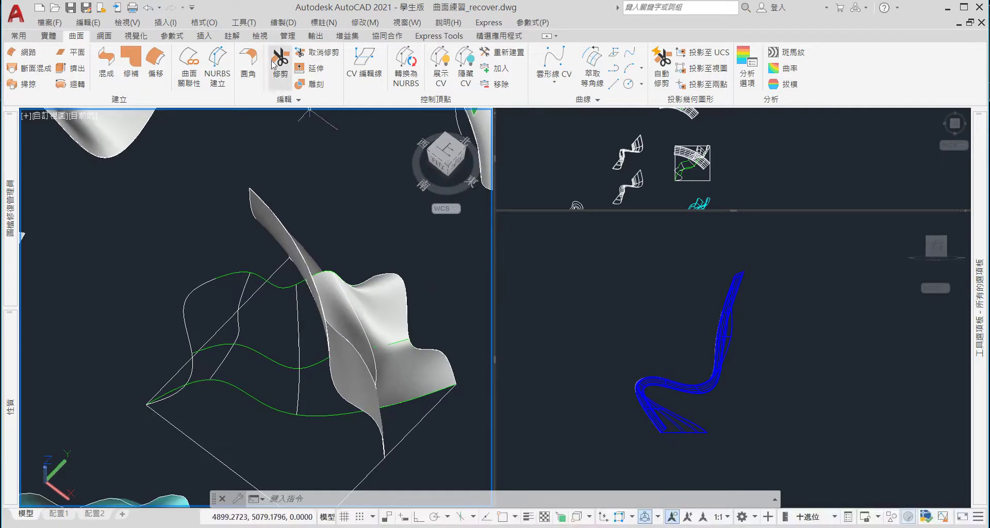
scroll(308, 340, down, 5)
scroll(307, 340, down, 2)
scroll(349, 340, up, 5)
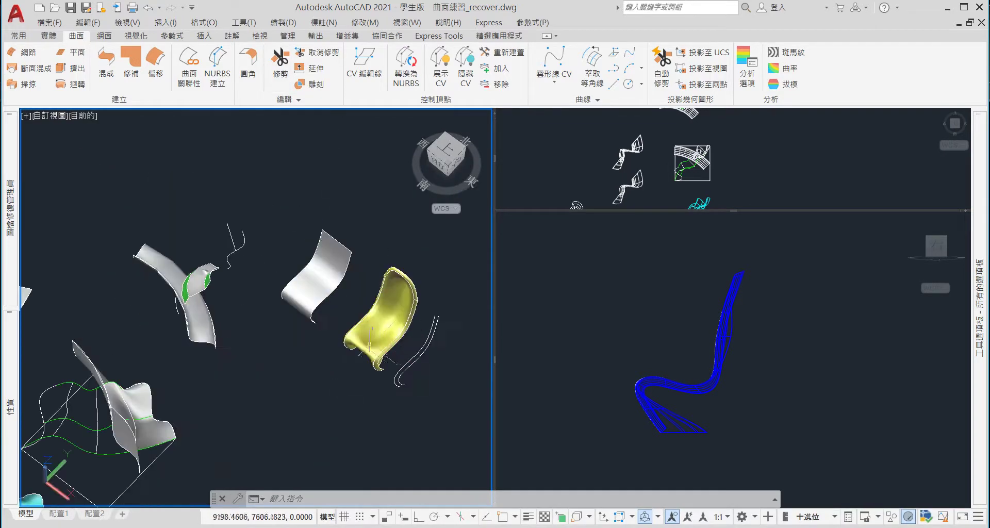
shift+middle_drag(349, 340, 355, 335)
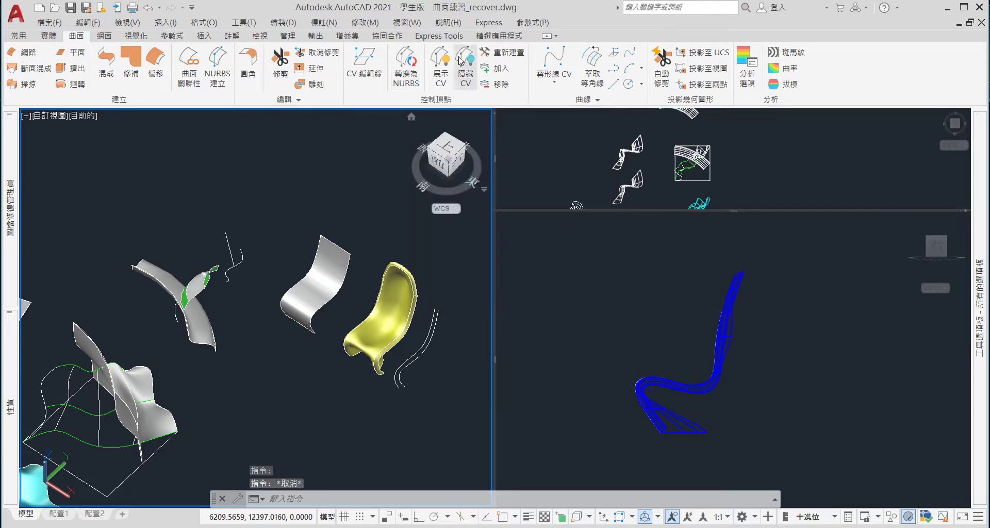
Show the yellow chair's control vertices with 展示 CV and zoom in to inspect them
click(441, 67)
scroll(429, 252, up, 3)
scroll(330, 361, up, 2)
click(360, 344)
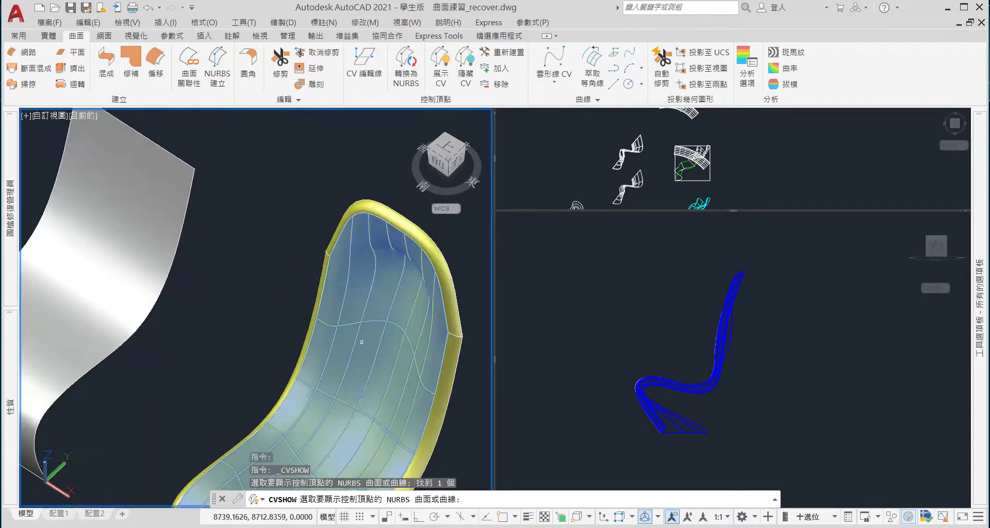
scroll(268, 340, down, 5)
key(Return)
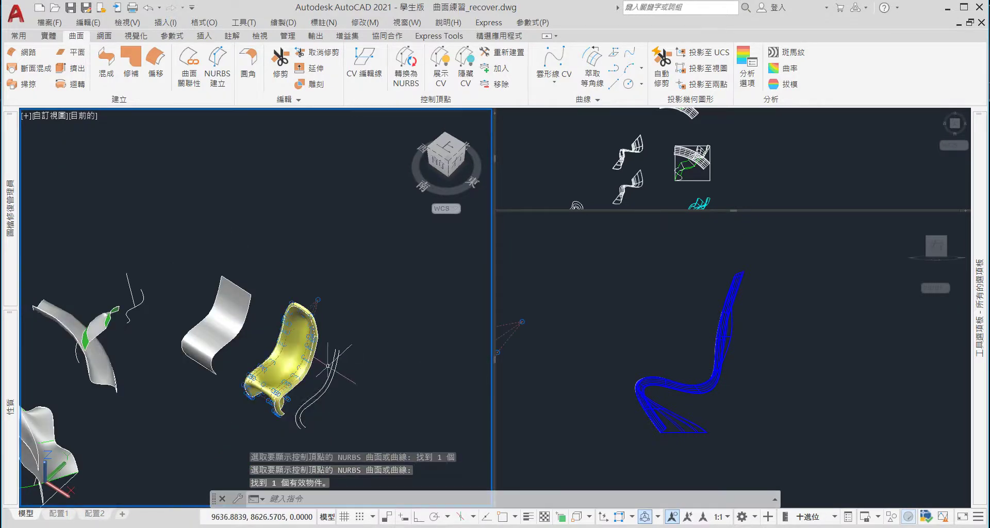
scroll(307, 357, up, 5)
scroll(292, 354, down, 3)
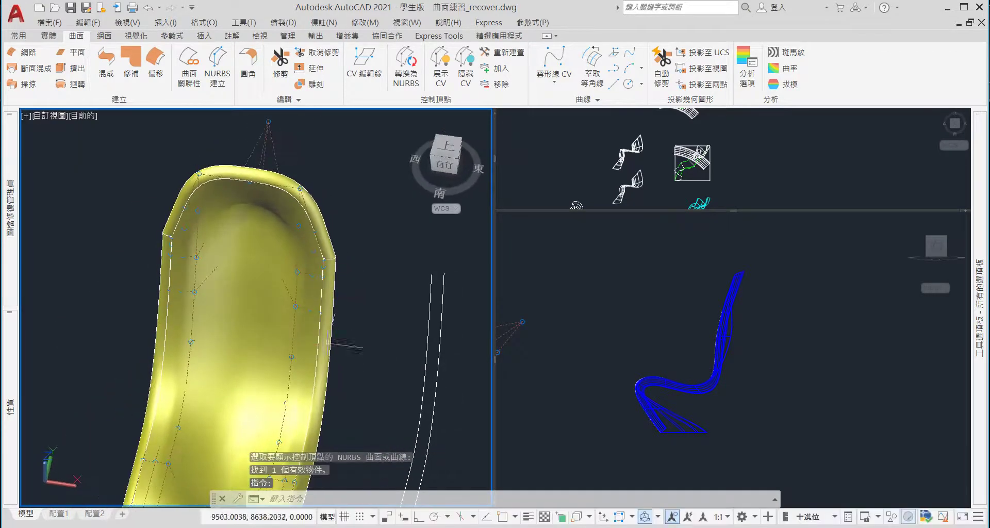
scroll(292, 354, down, 3)
mouse_move(278, 373)
shift+middle_down()
mouse_move(255, 403)
mouse_move(231, 371)
shift+middle_up()
scroll(264, 392, up, 3)
scroll(263, 406, up, 3)
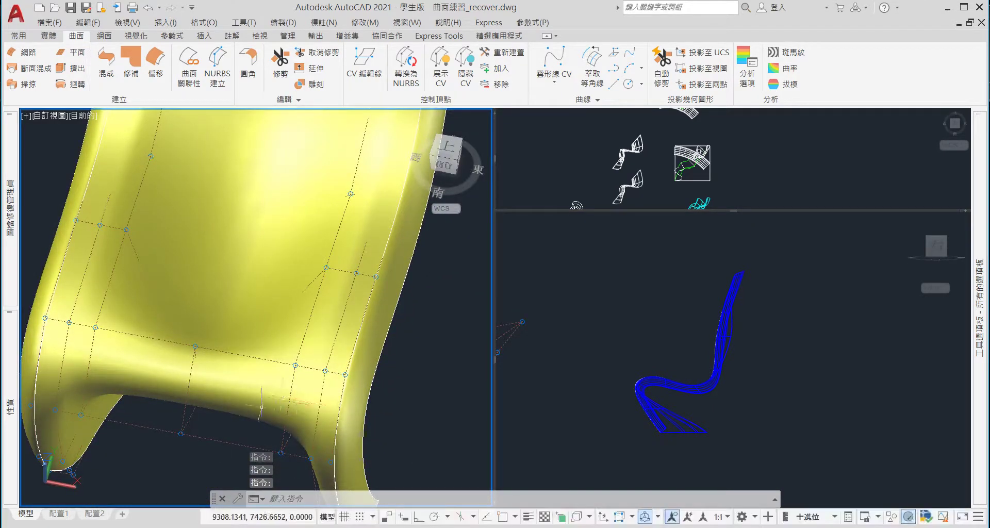
scroll(231, 371, down, 4)
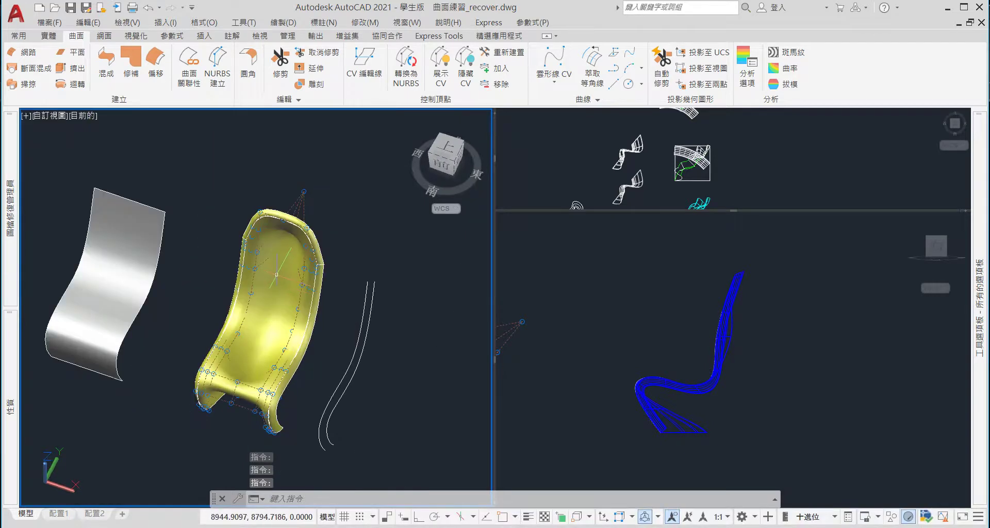
scroll(277, 274, up, 3)
Switch the left viewport to Wireframe and orbit and zoom onto the yellow chair
click(92, 120)
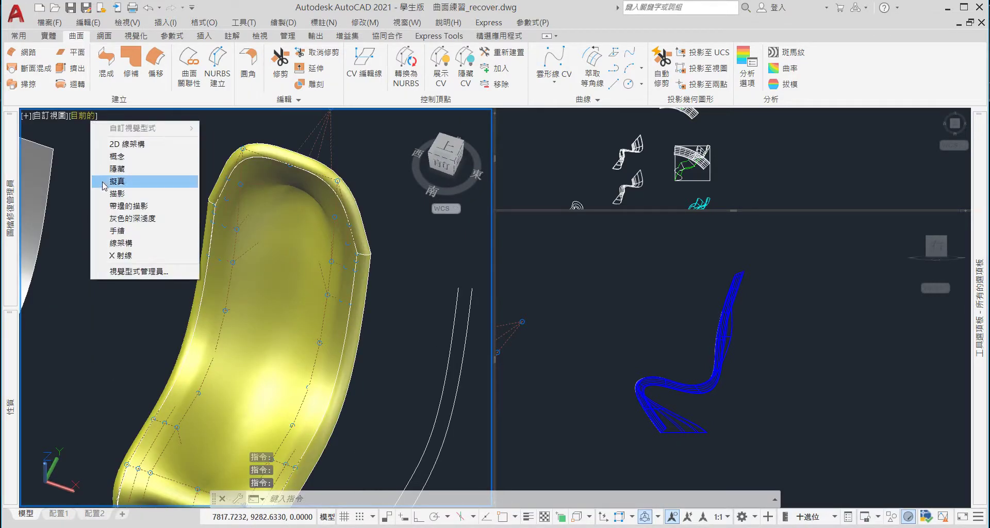
click(118, 243)
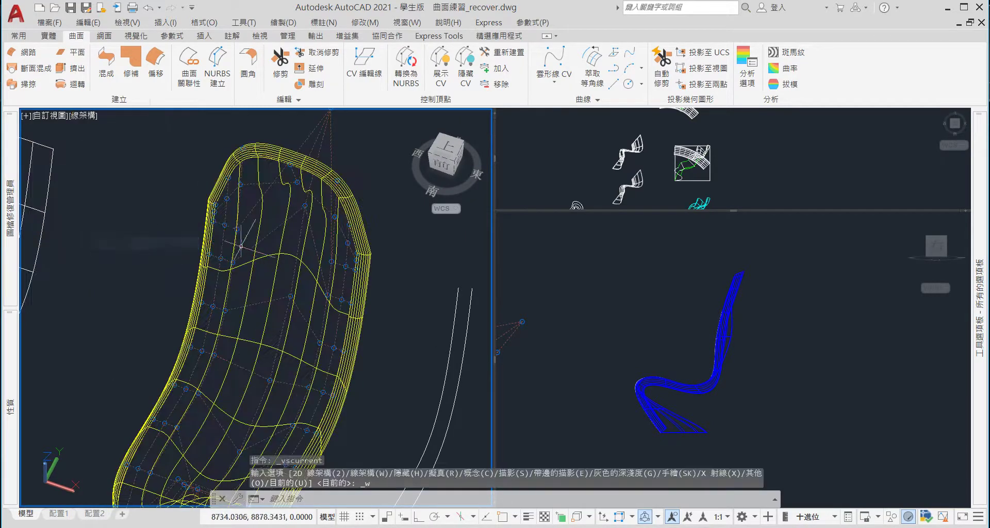
mouse_move(118, 246)
shift+middle_down()
mouse_move(369, 204)
mouse_move(330, 278)
shift+middle_up()
scroll(330, 278, down, 5)
scroll(354, 272, up, 5)
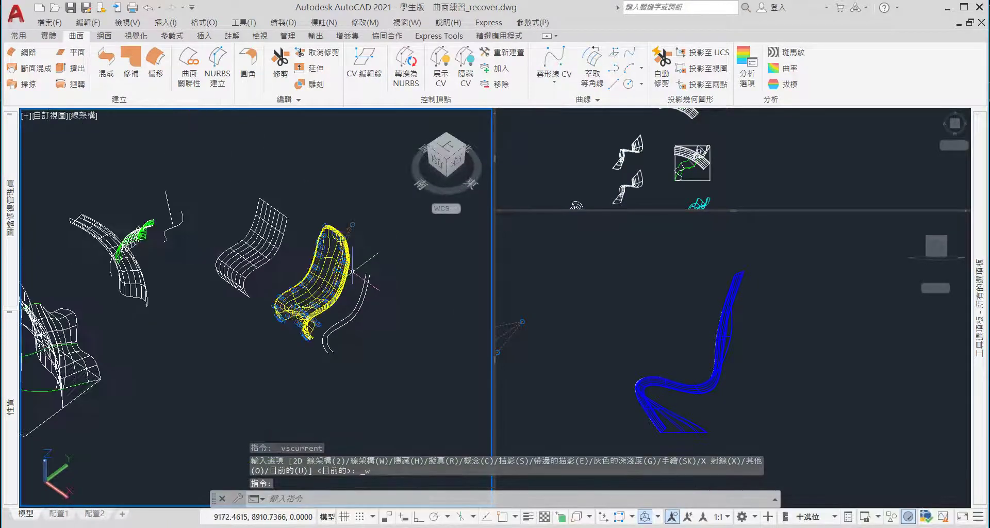
scroll(335, 263, up, 3)
scroll(309, 247, up, 3)
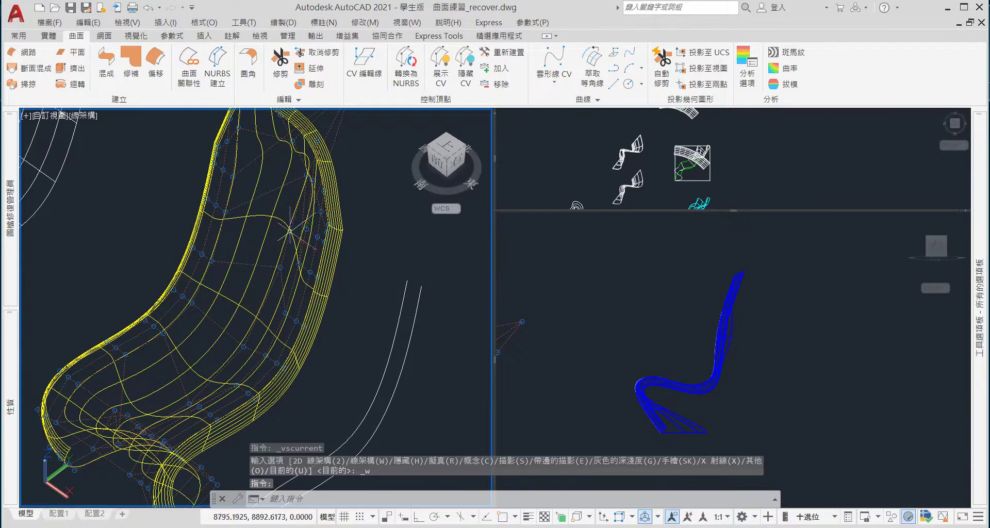
Check the chair surface's right-click options for Convert to NURBS, then show the Mesh tools
click(291, 222)
right_click(290, 189)
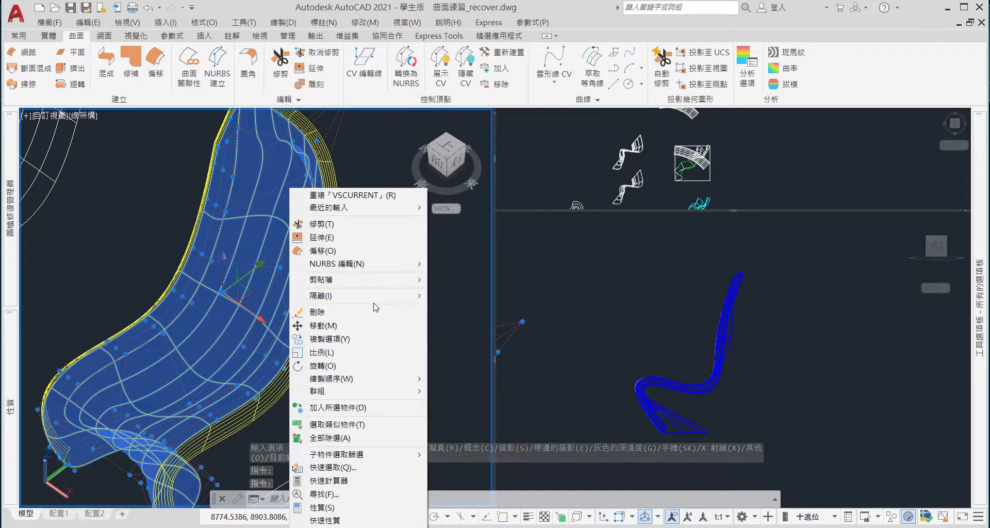
key(Escape)
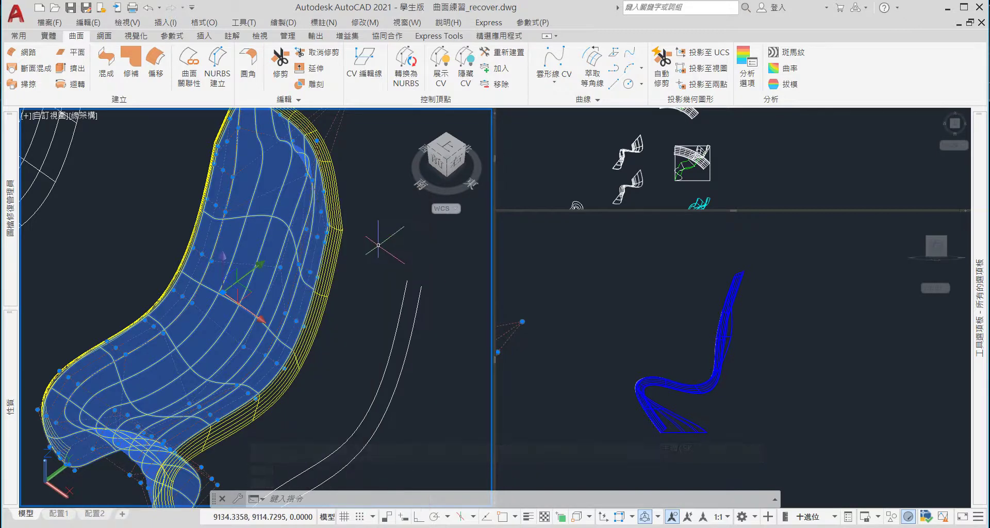
key(Escape)
click(332, 253)
right_click(329, 187)
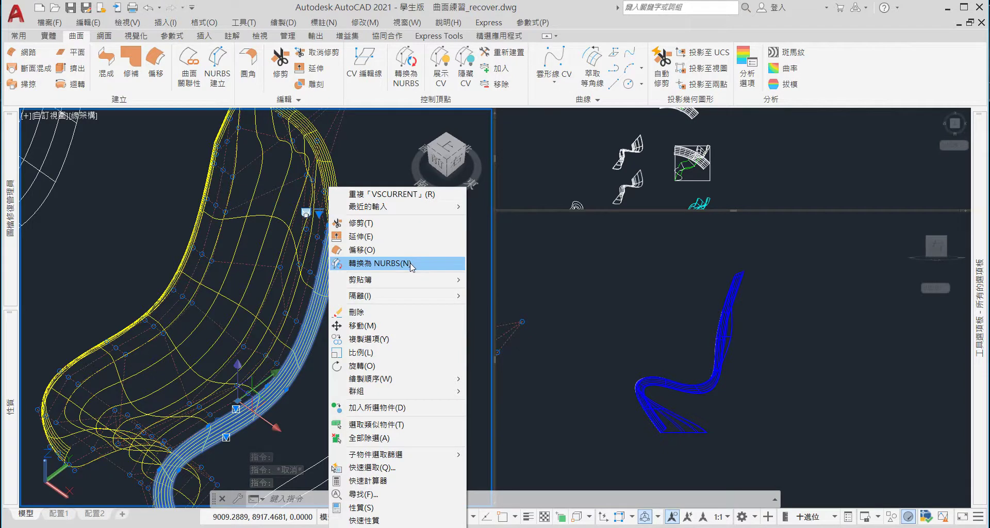
key(Escape)
key(Escape)
scroll(279, 242, down, 5)
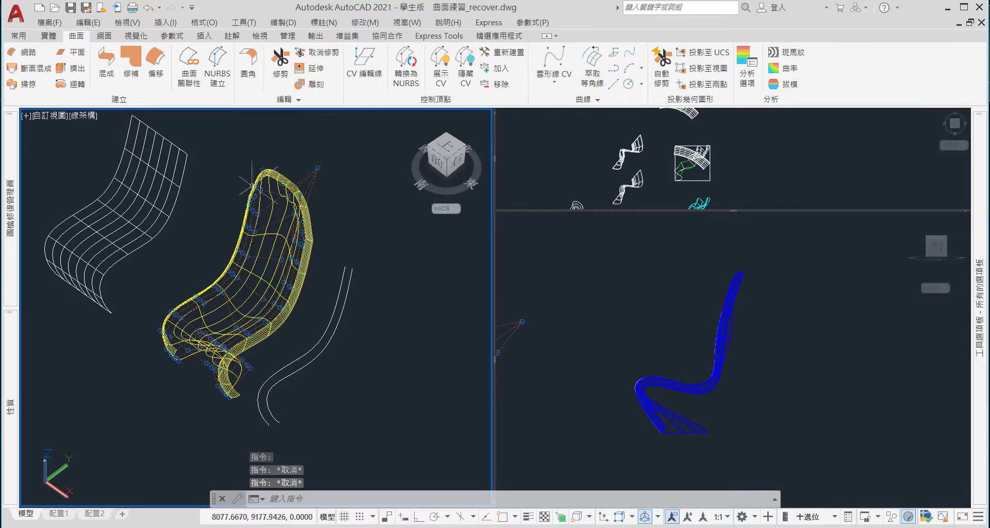
click(104, 36)
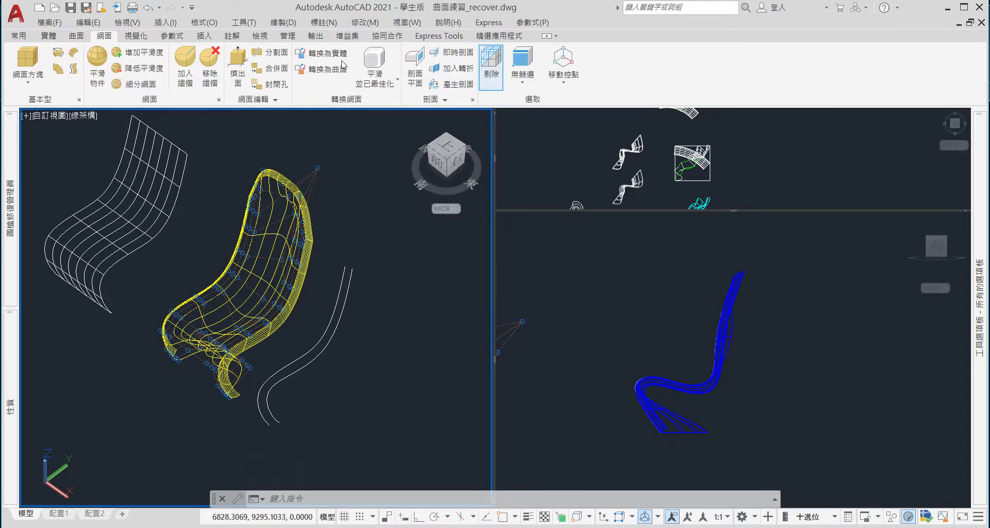
click(75, 37)
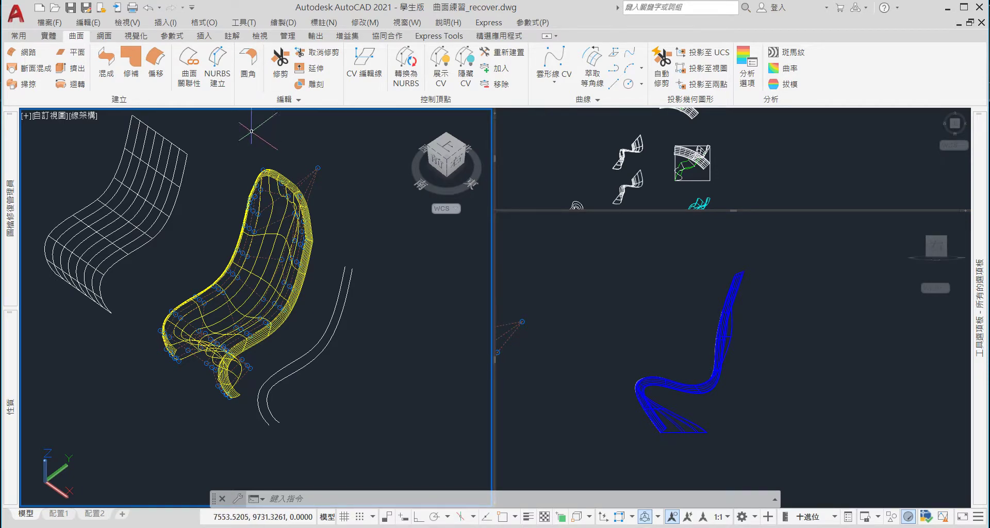
scroll(287, 240, down, 5)
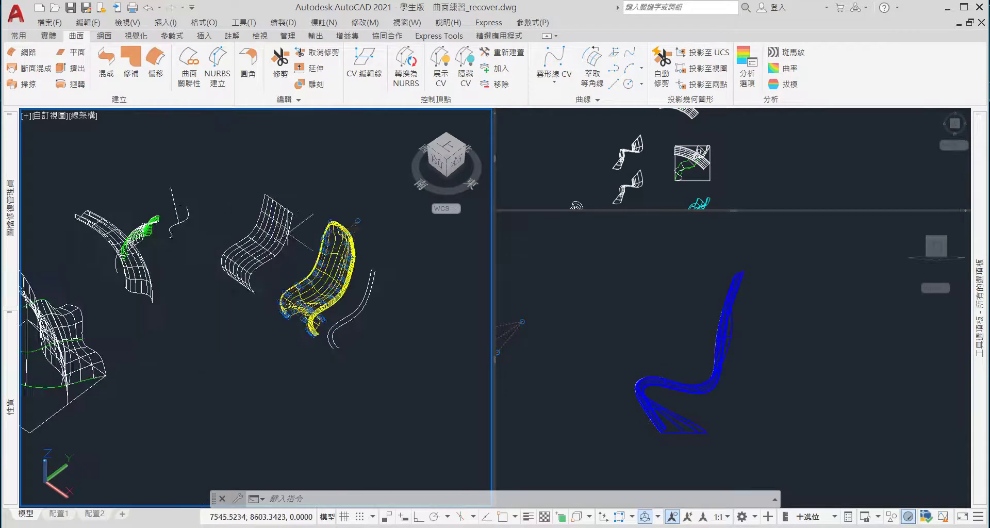
scroll(255, 229, up, 6)
key(Escape)
key(Escape)
click(239, 205)
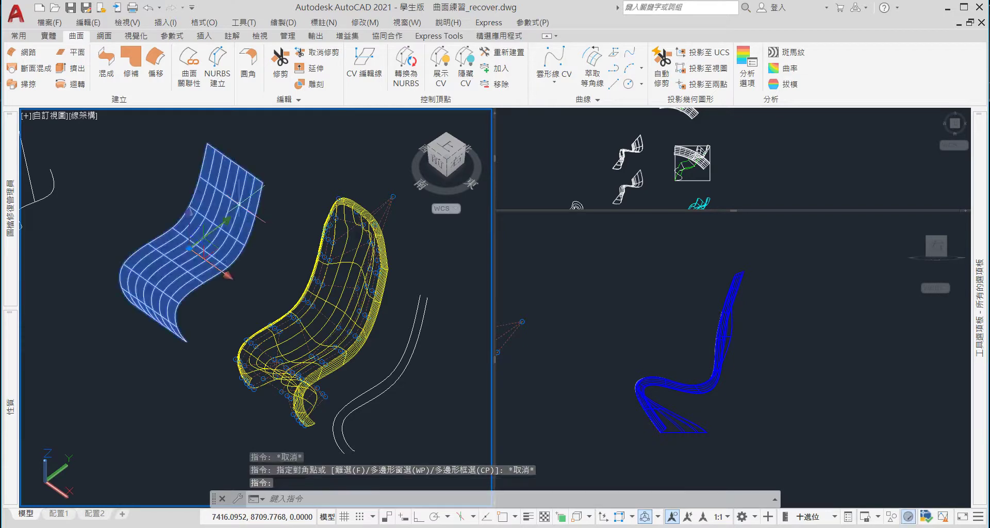
right_click(240, 189)
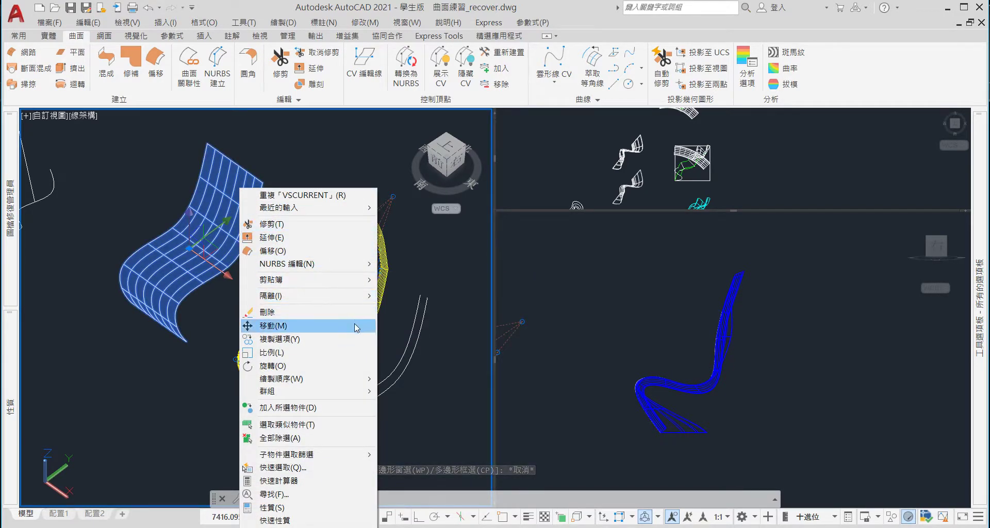
mouse_move(309, 391)
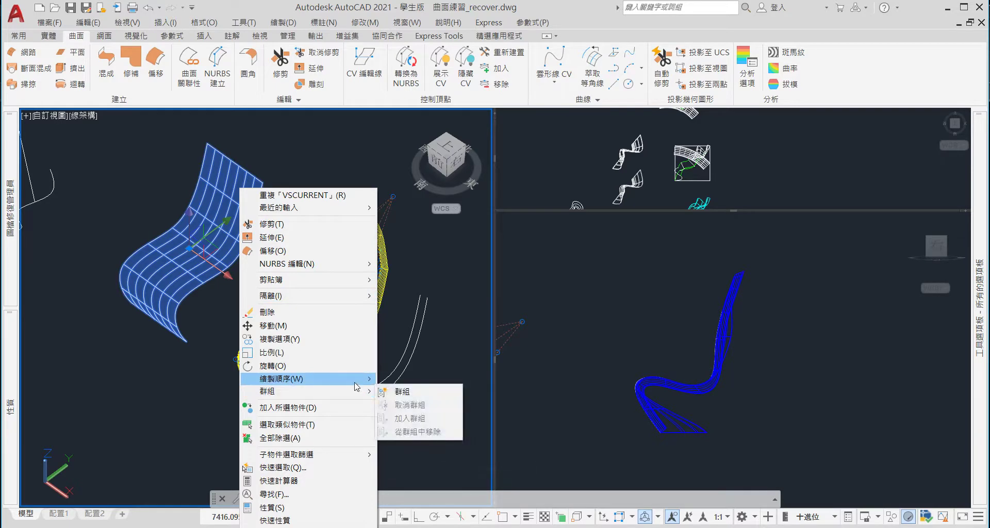
key(Escape)
key(Escape)
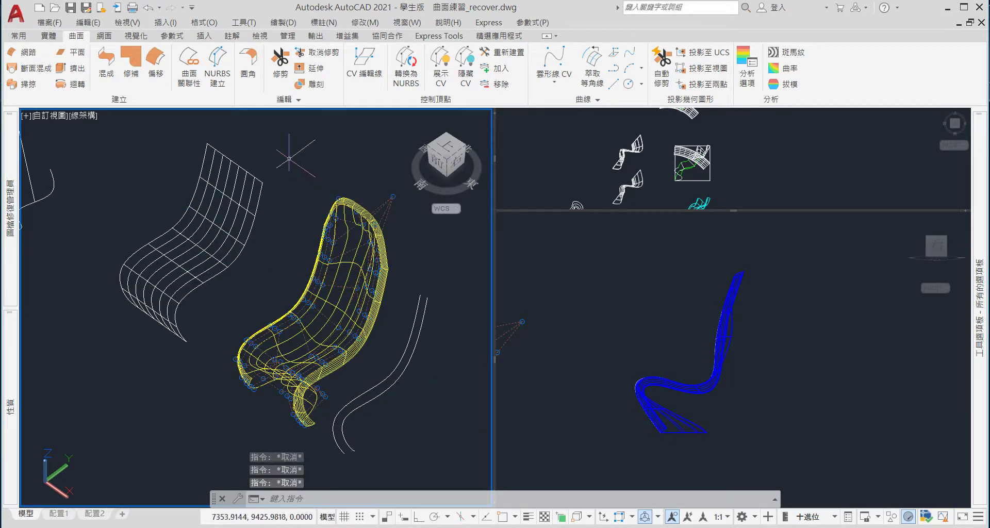
scroll(290, 220, down, 2)
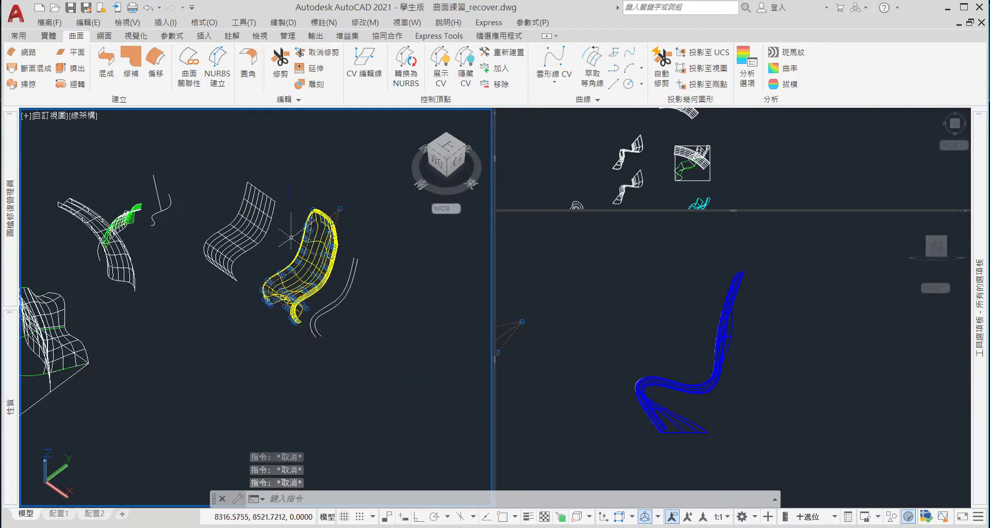
click(104, 36)
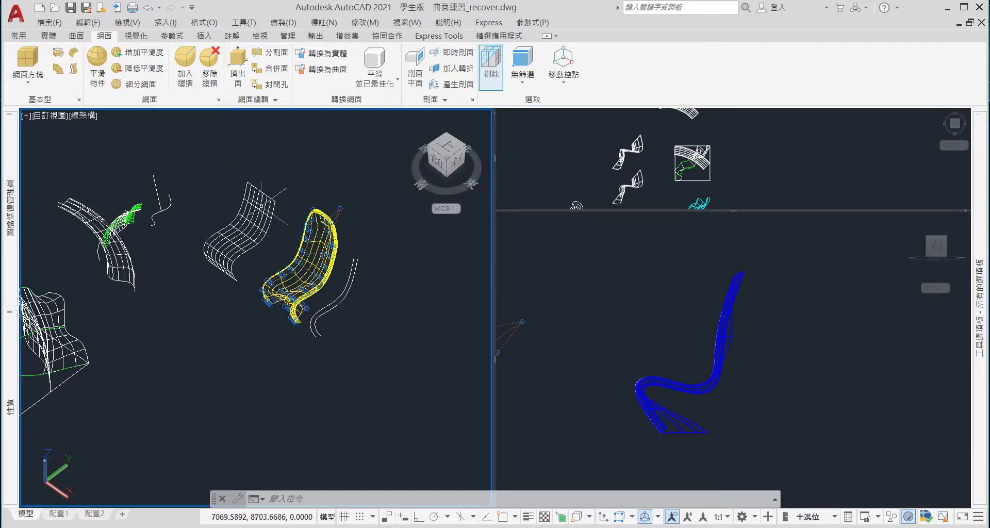
Rotate and zoom around the yellow chair, blue chair and white surfaces to a front-right view
scroll(314, 201, up, 2)
scroll(404, 251, down, 2)
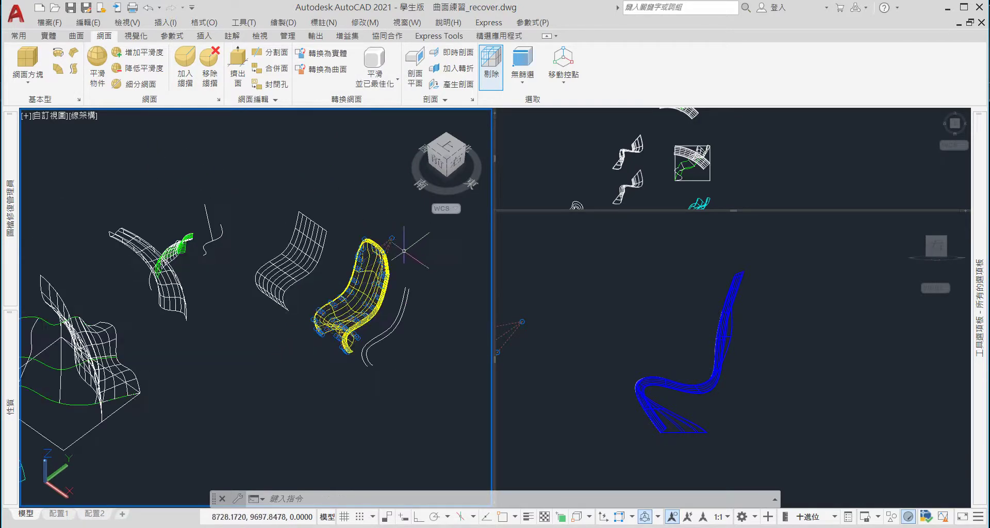
scroll(384, 279, down, 5)
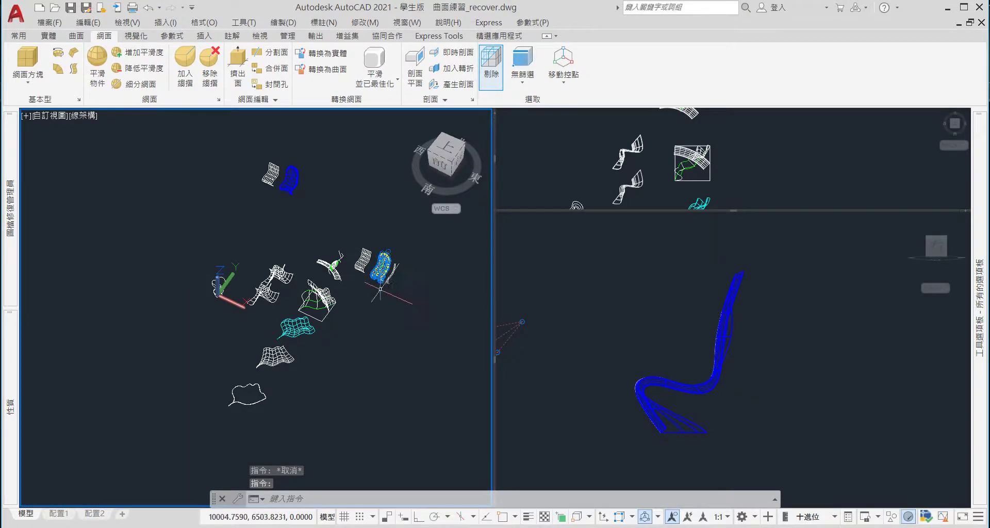
shift+middle_drag(380, 289, 355, 202)
scroll(288, 361, up, 3)
scroll(273, 354, up, 3)
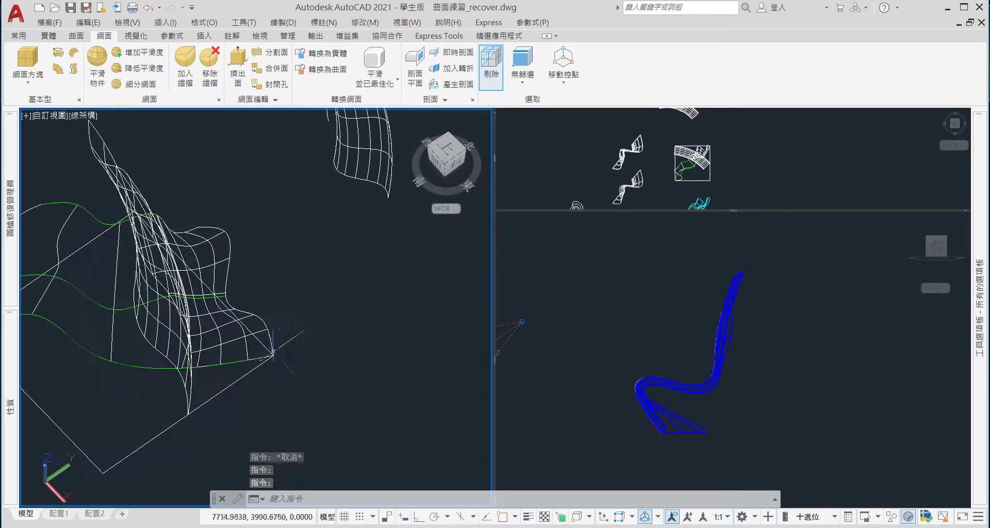
scroll(273, 353, down, 3)
scroll(343, 284, up, 2)
scroll(219, 283, up, 2)
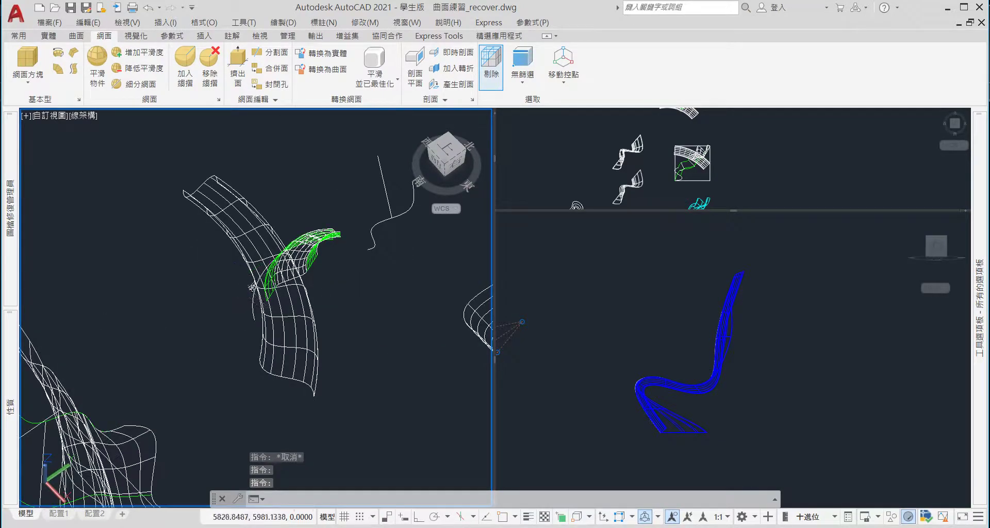
scroll(252, 287, down, 4)
mouse_move(253, 287)
shift+middle_down()
mouse_move(269, 279)
mouse_move(257, 232)
shift+middle_up()
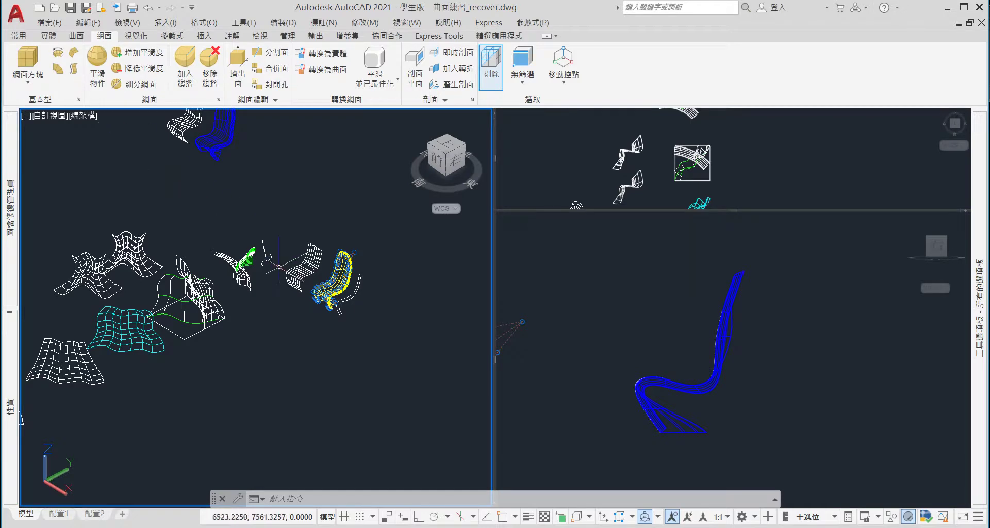
Zoom the left viewport in closely around the yellow chair and its nearby surfaces
scroll(295, 294, down, 3)
scroll(241, 257, up, 3)
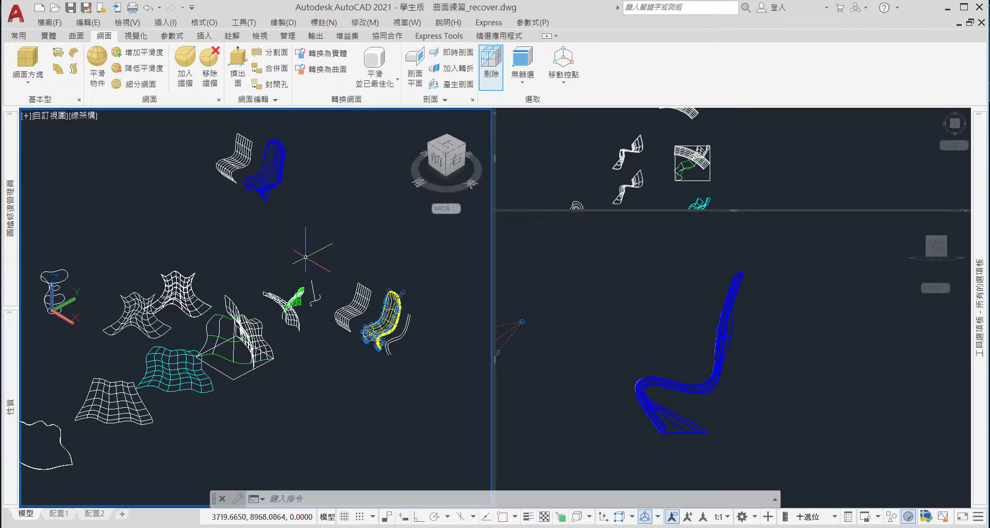
scroll(376, 261, down, 3)
scroll(382, 267, up, 3)
scroll(403, 291, up, 2)
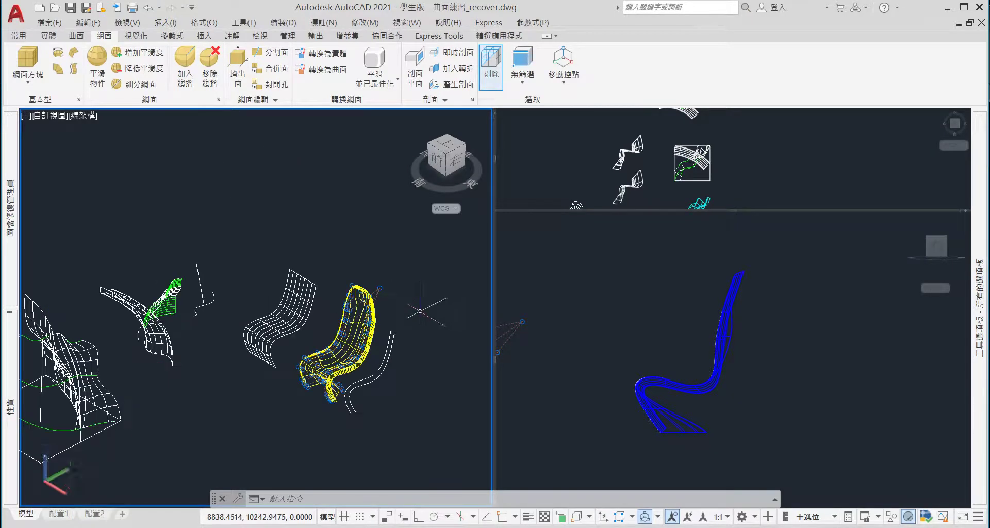
scroll(394, 284, down, 2)
scroll(389, 279, up, 2)
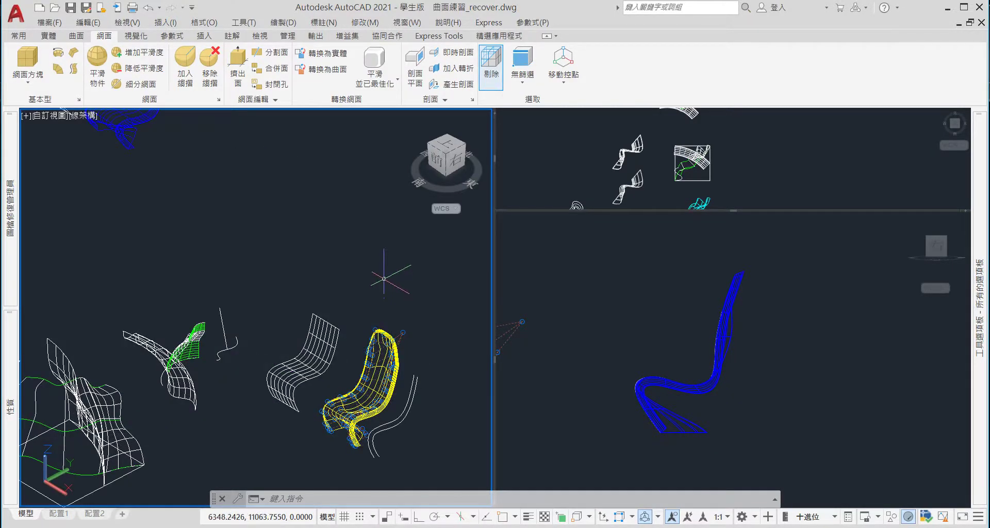